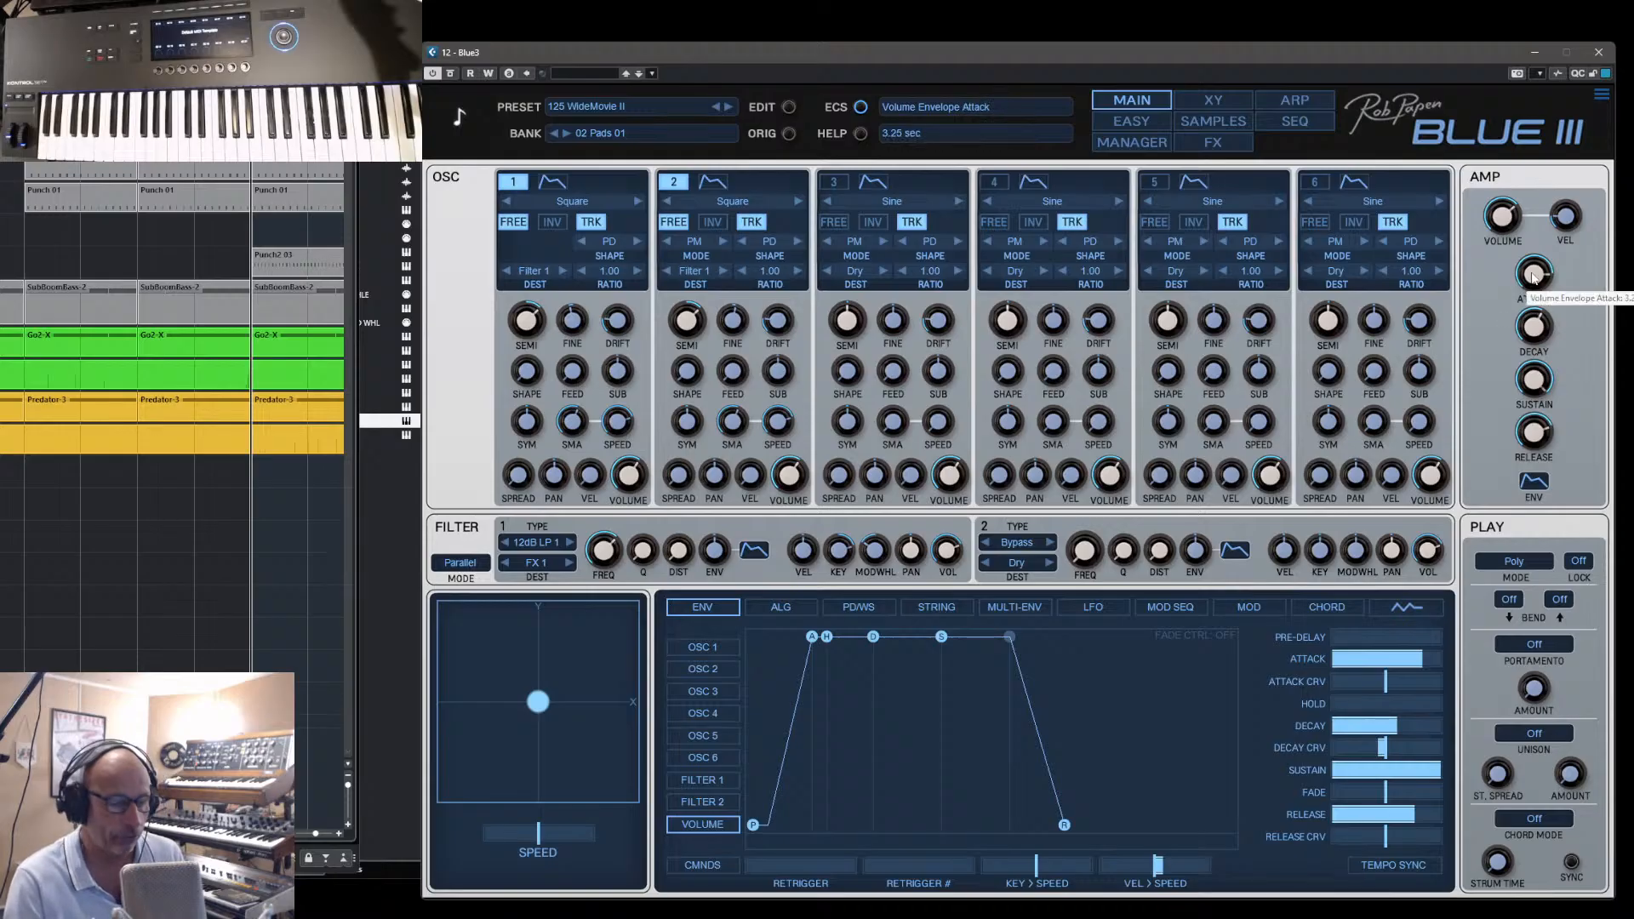
# - Shorten the attack of the WideMovie II pad's volume envelope
pyautogui.moveTo(1534, 276); pyautogui.dragTo(1546, 326)
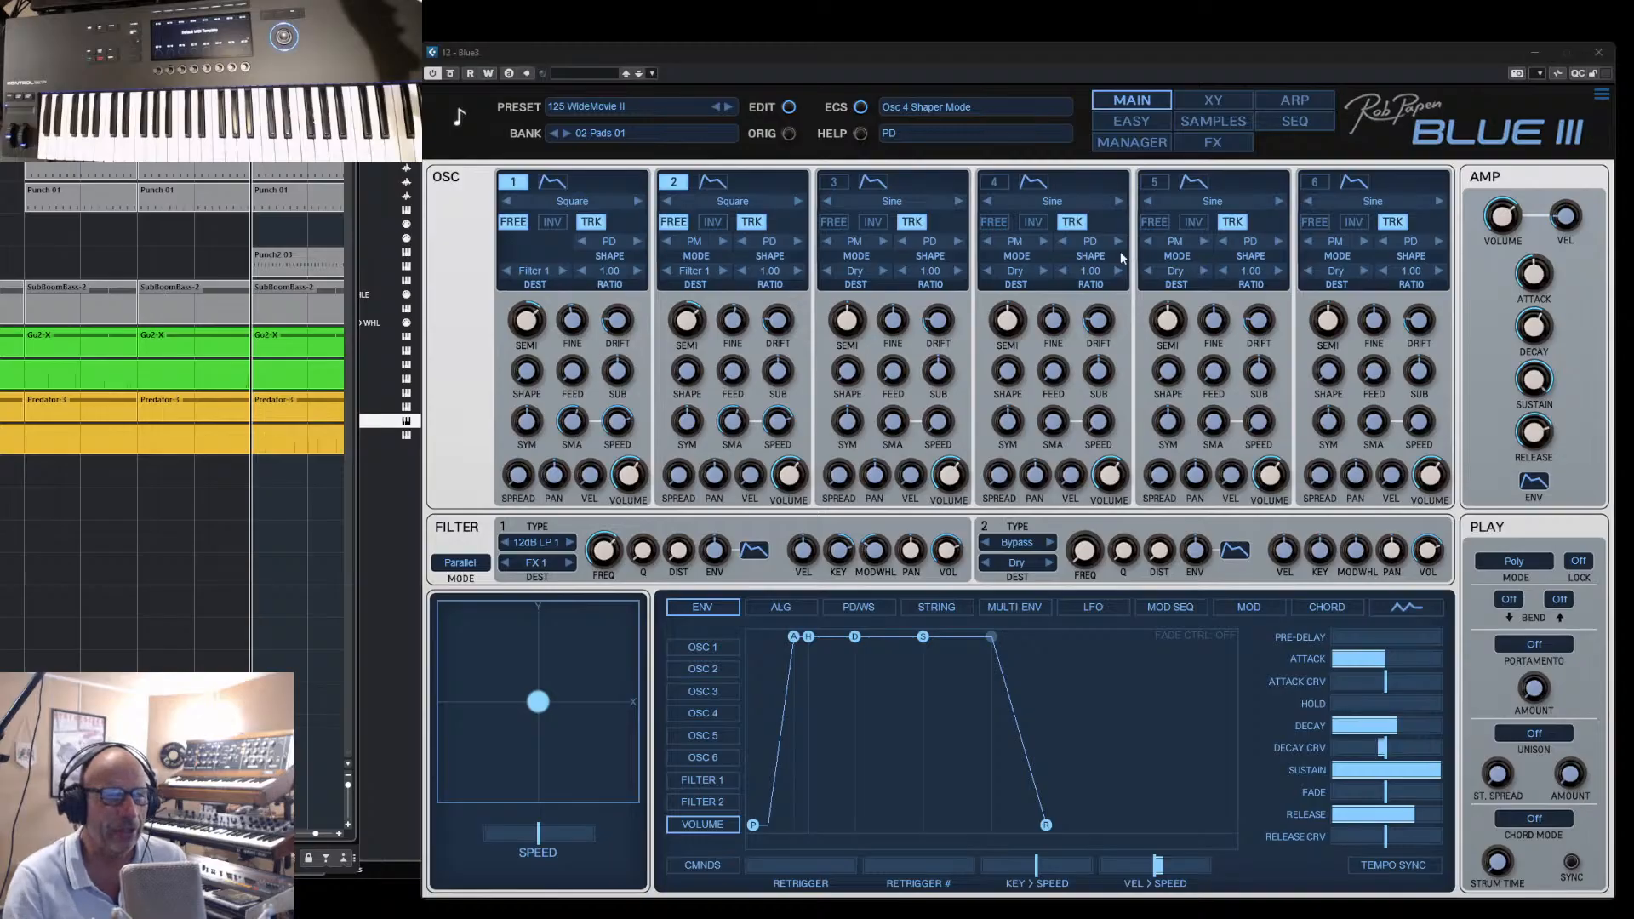
# - Look at the FM matrix in the algorithm section, return to the FM presets and choose algorithm #02 12 3-6 45
pyautogui.click(781, 607)
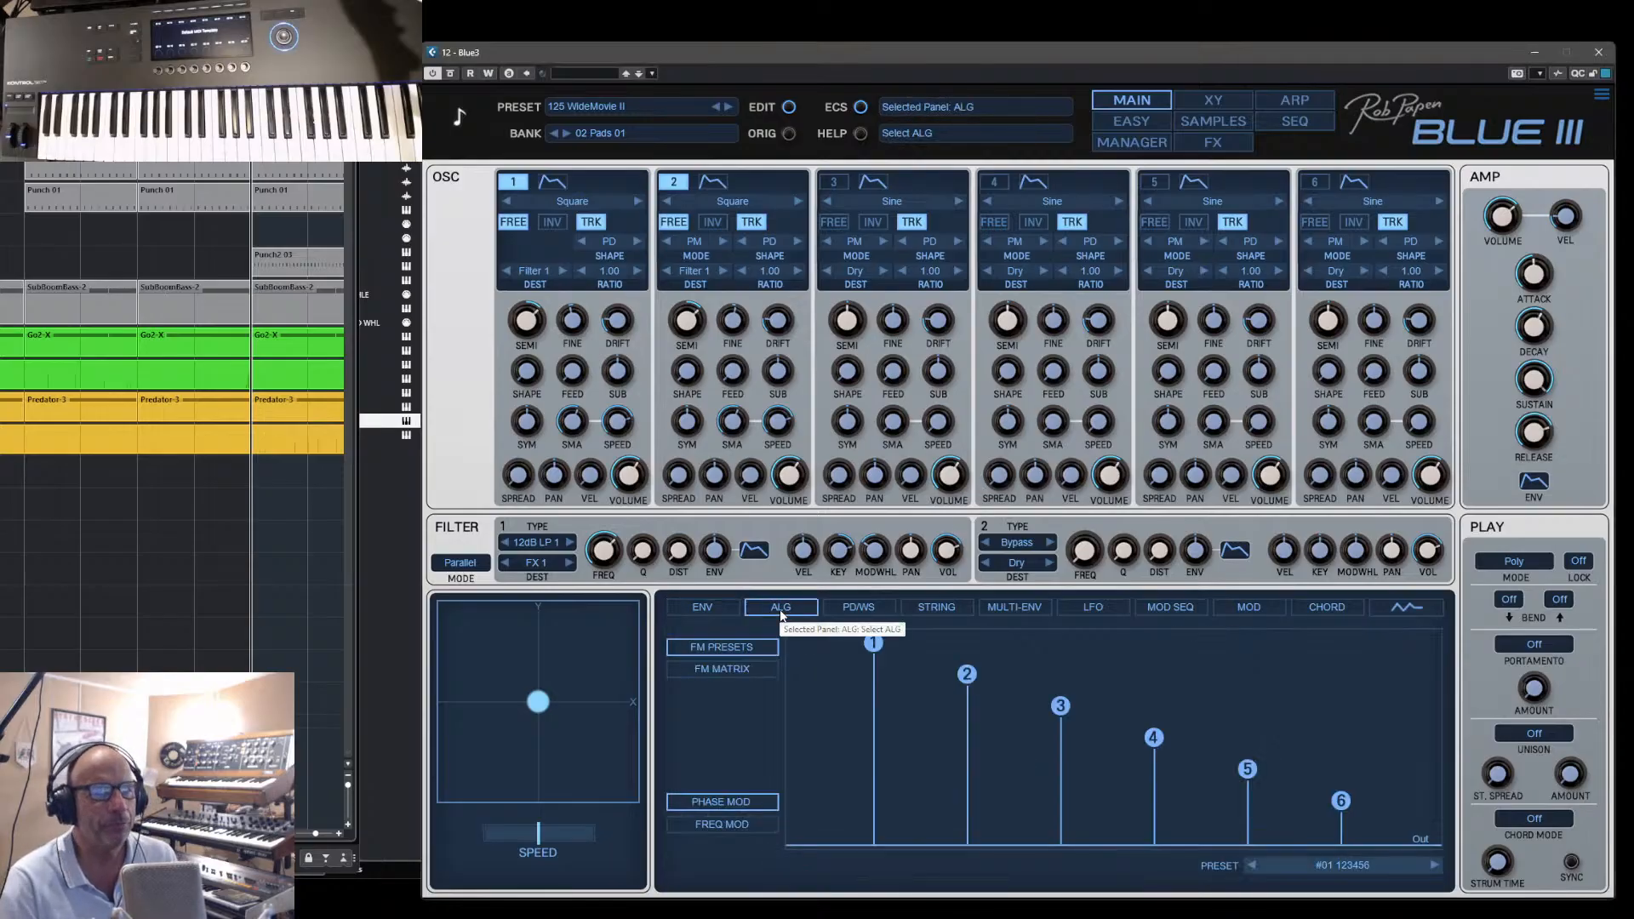
pyautogui.click(742, 672)
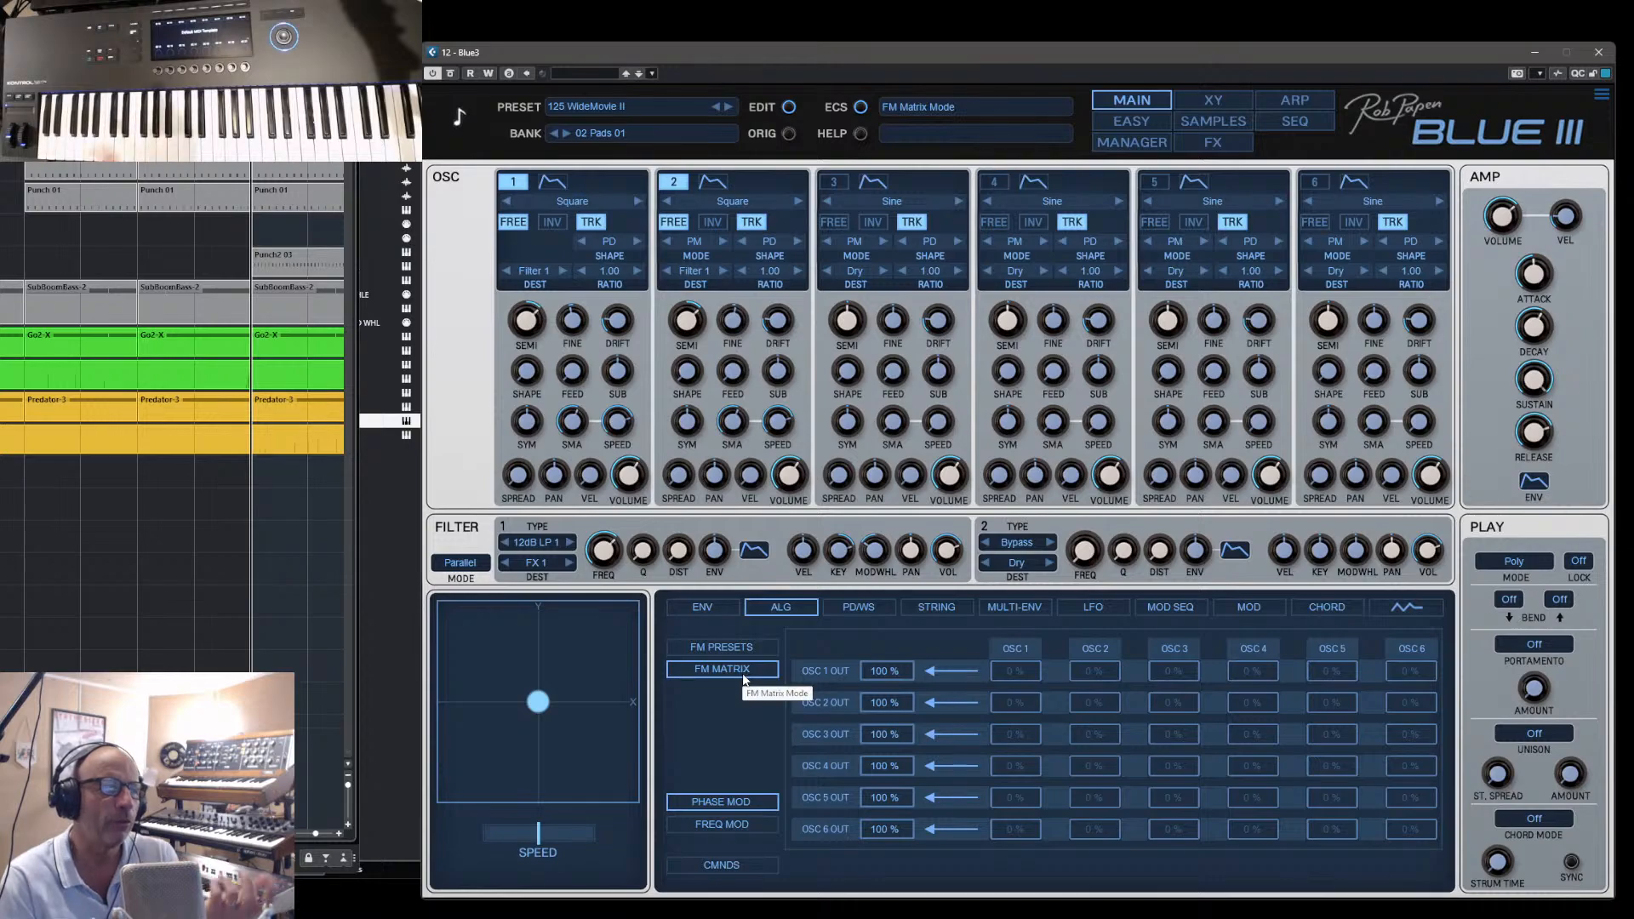
pyautogui.click(738, 649)
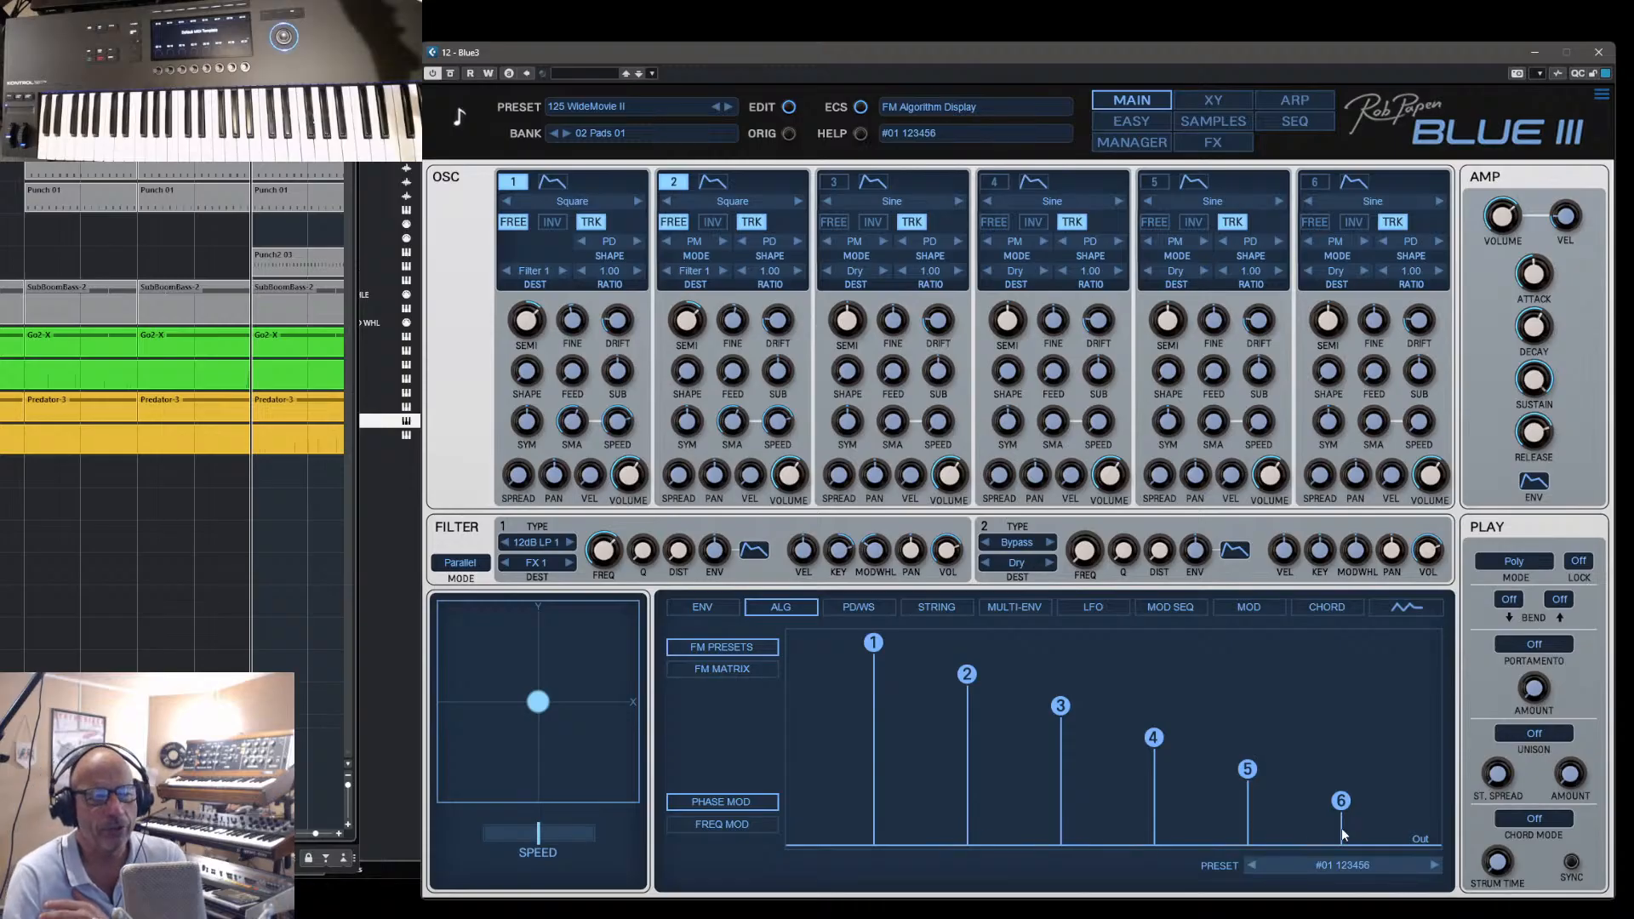
pyautogui.click(1434, 864)
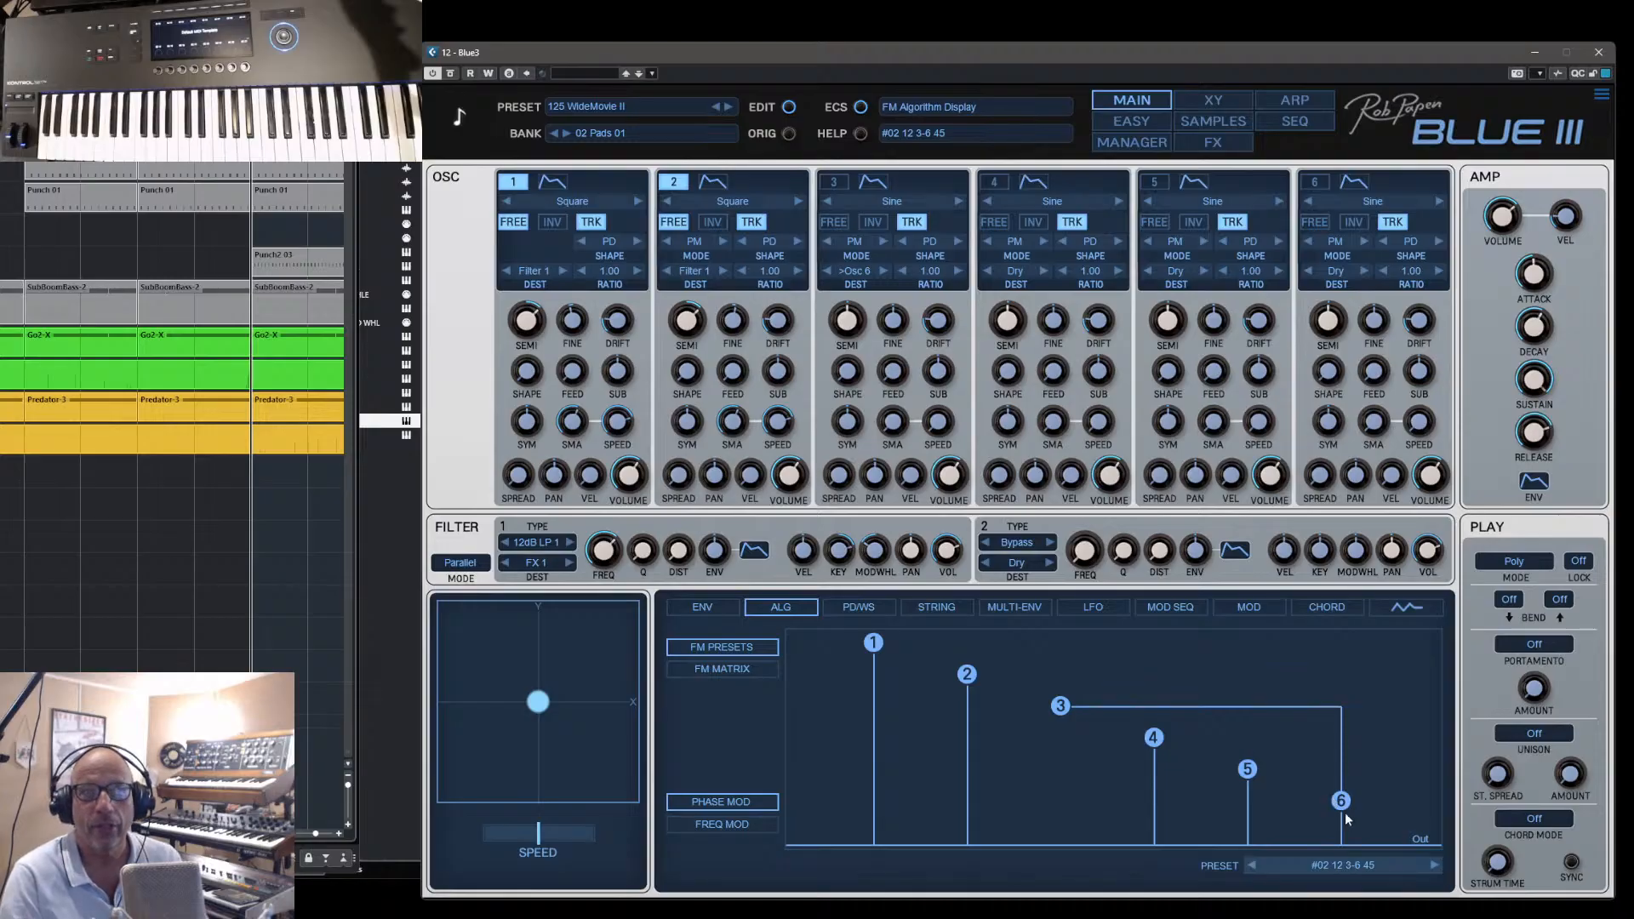
# - Examine oscillator 6's modulation mode options and the FM algorithm commands for 2 + 4, 1 + 5 and 6 operator FM
pyautogui.click(1349, 241)
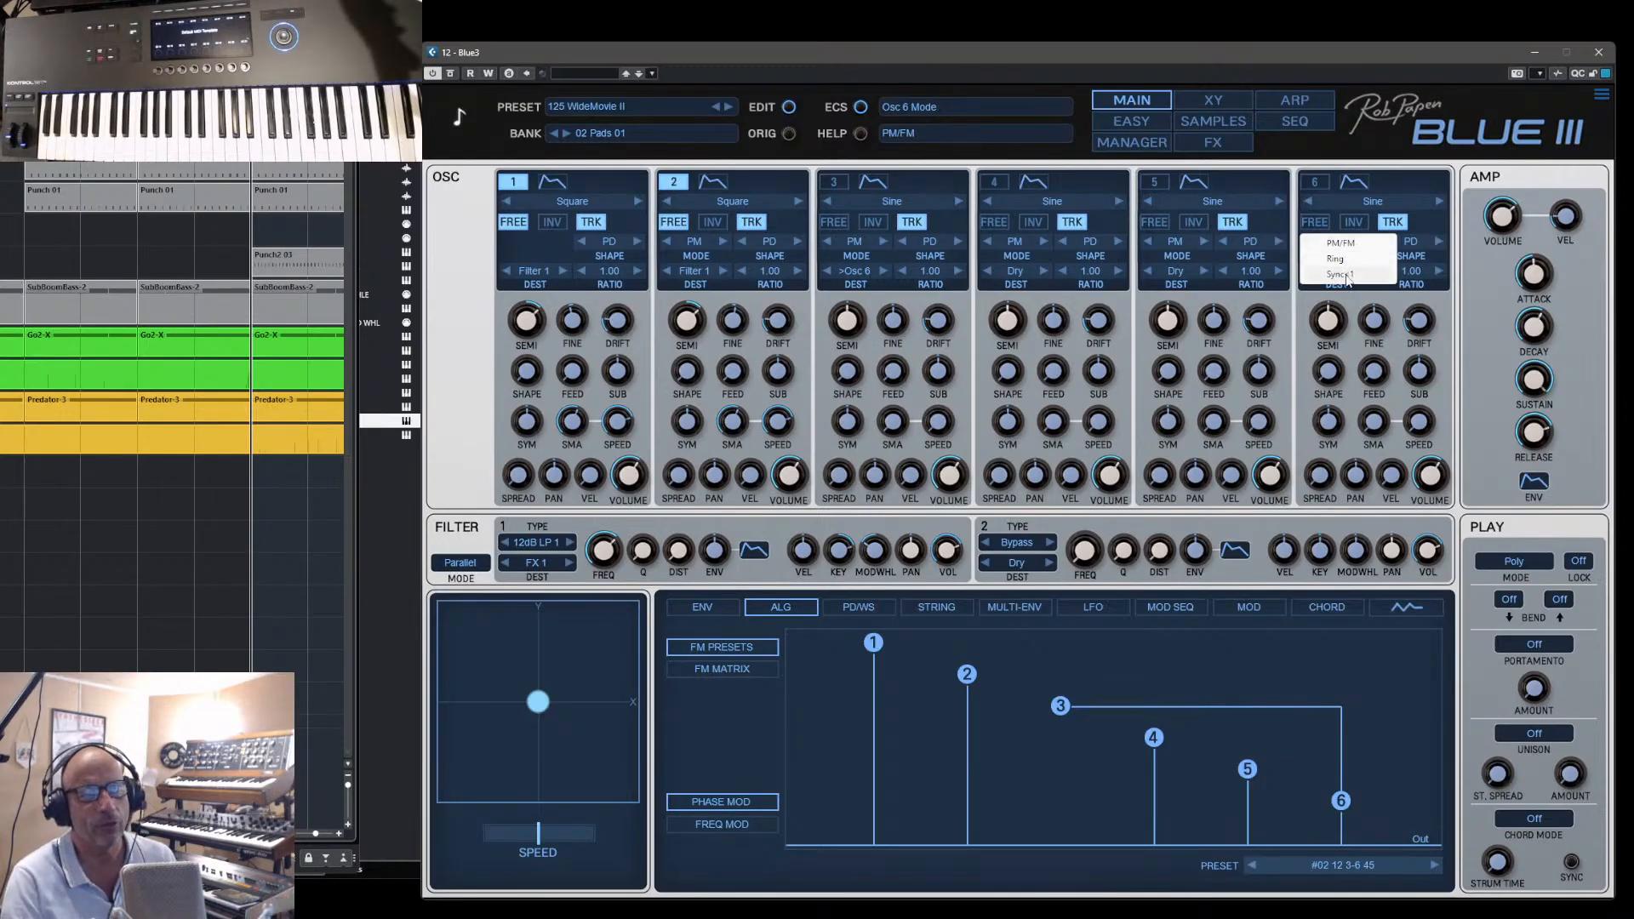
pyautogui.rightClick(1398, 661)
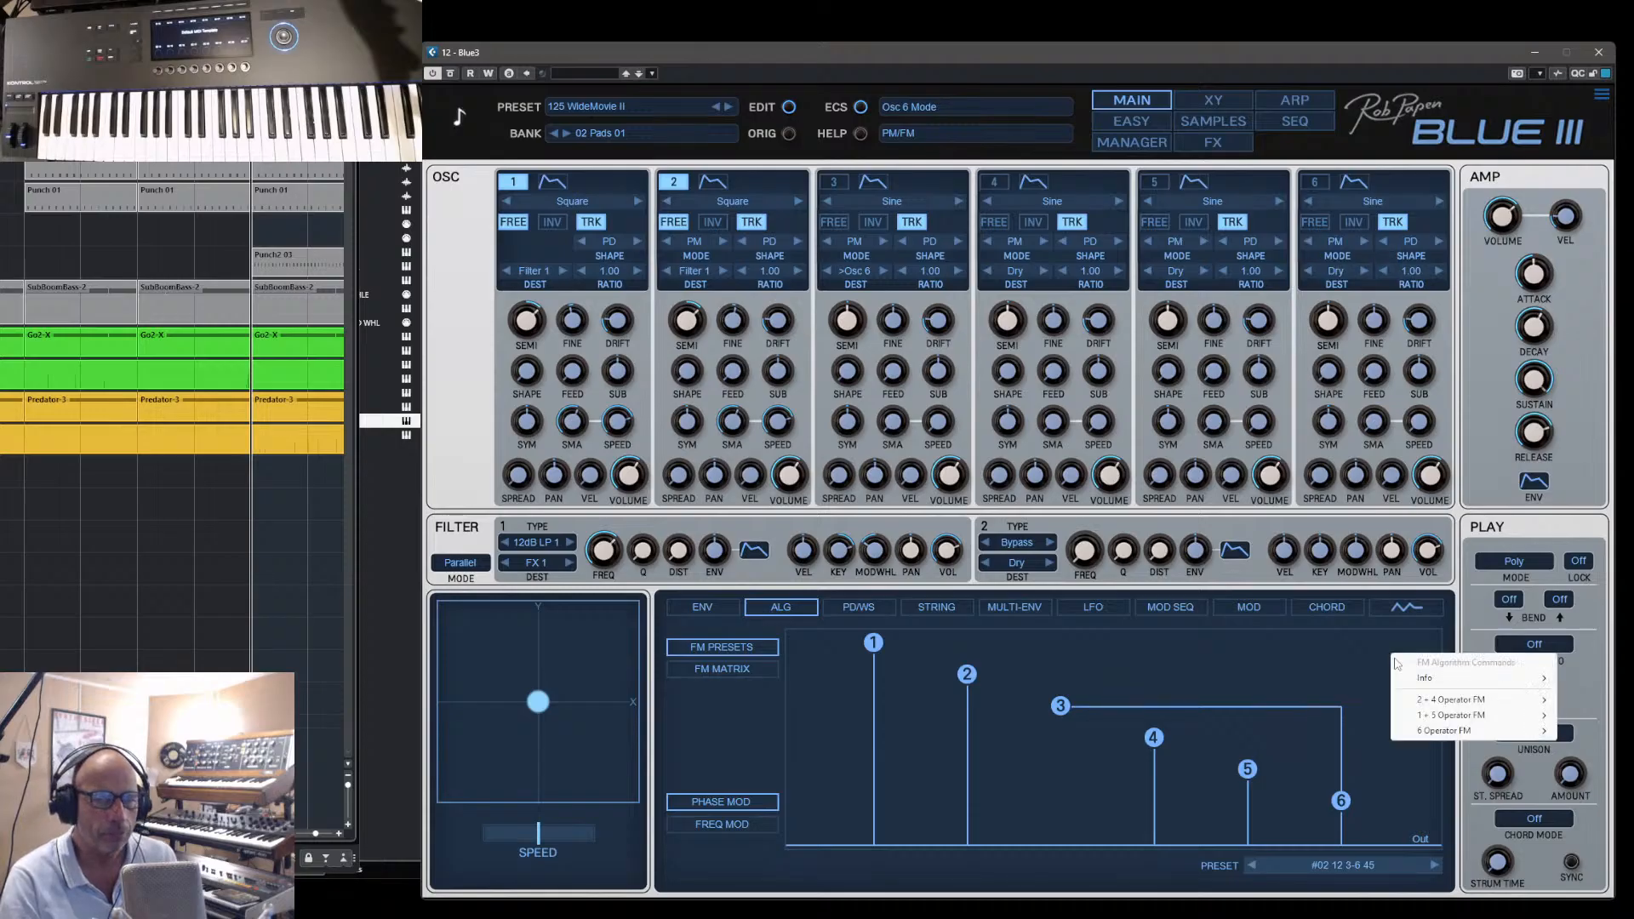
pyautogui.rightClick(1346, 643)
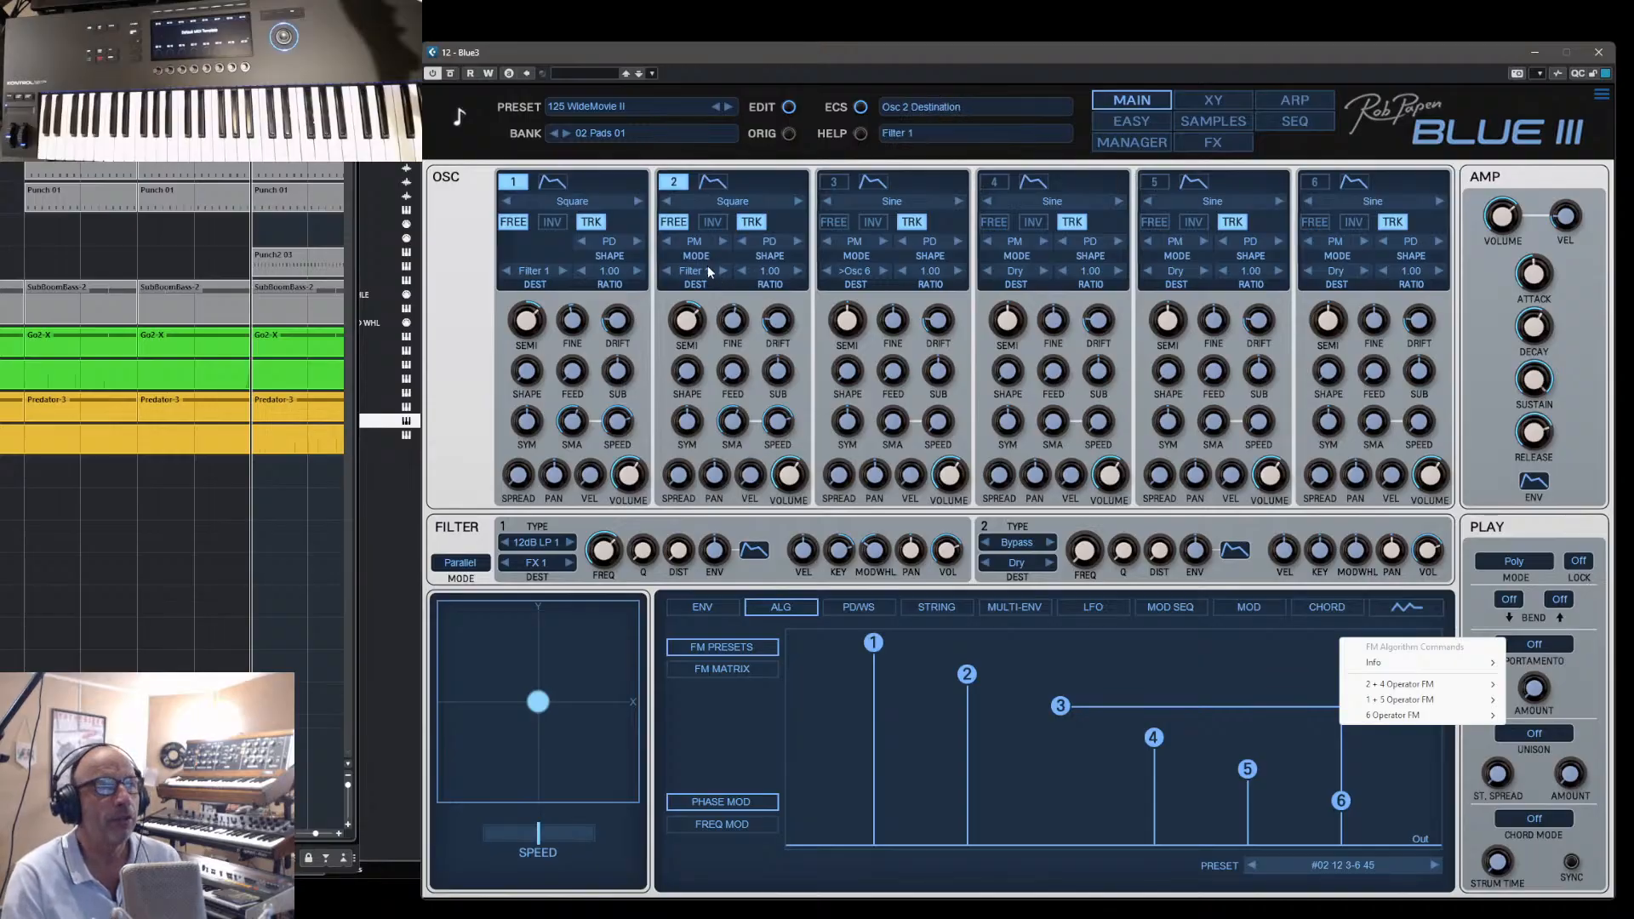
# - Load the preset 007 BLUE-M One Bass from the bank 04 Digital Bass 01
pyautogui.click(1143, 142)
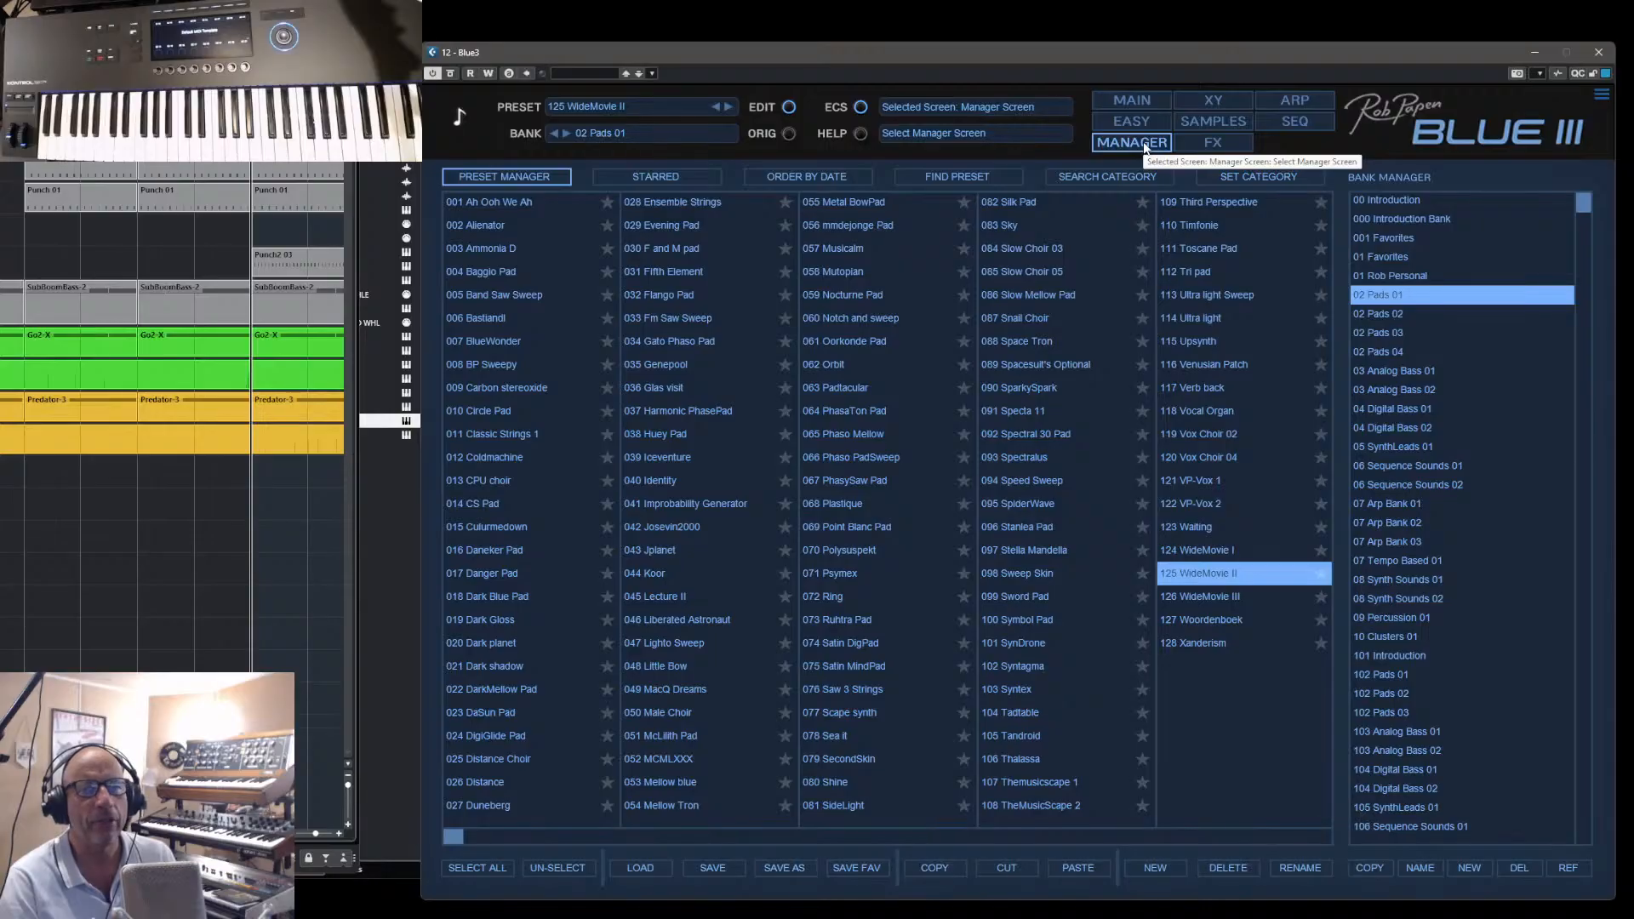
pyautogui.click(1388, 430)
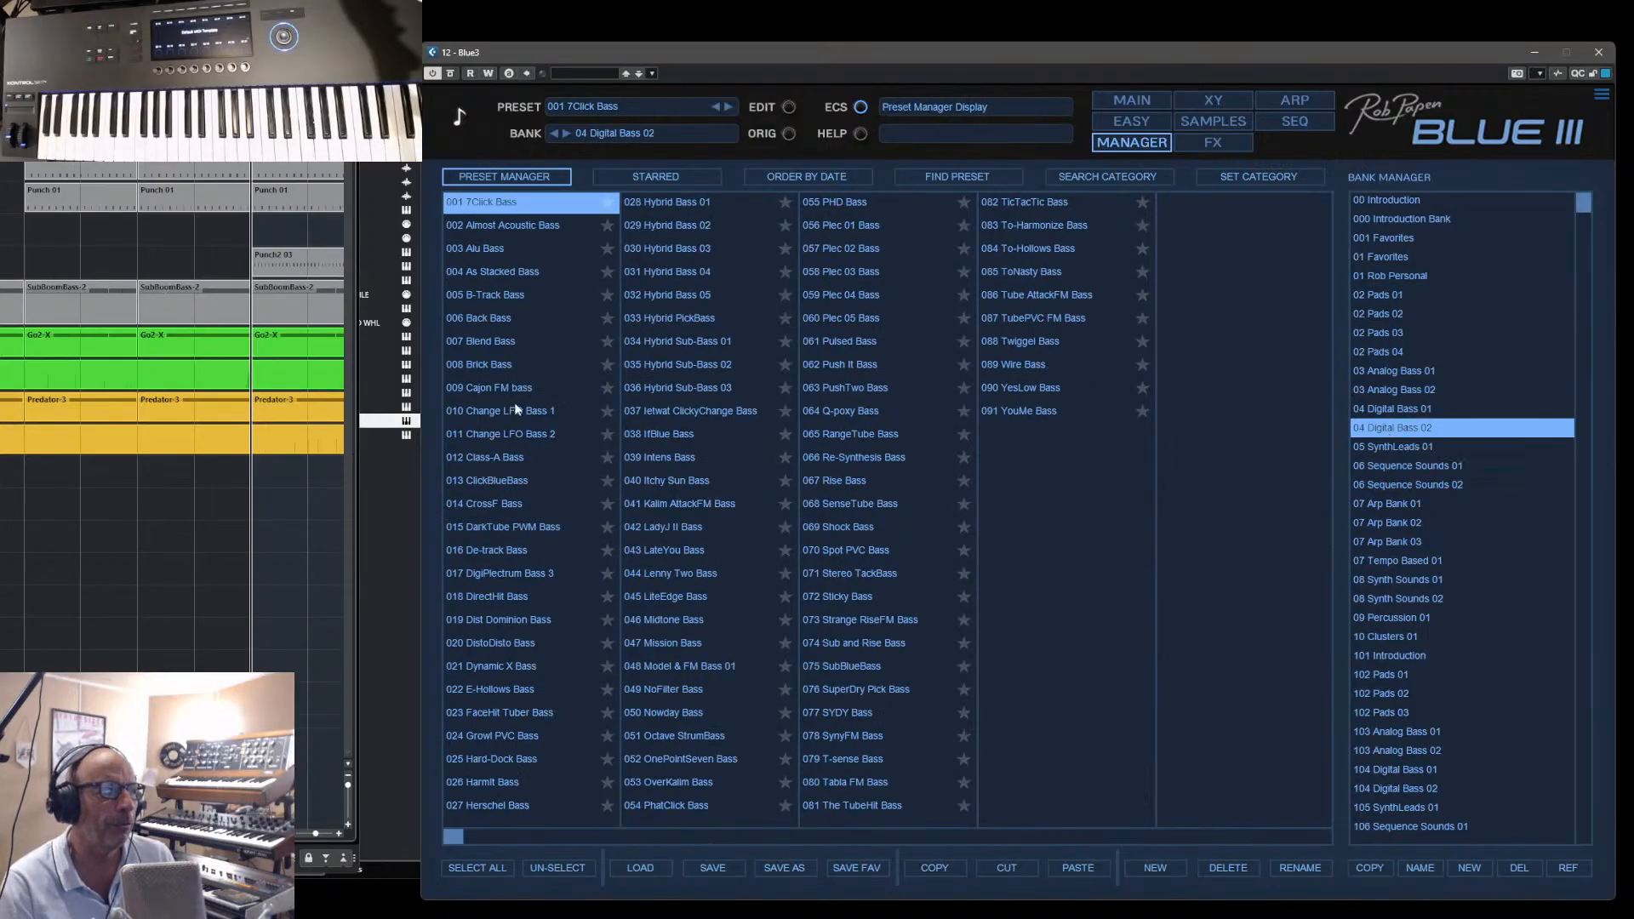
pyautogui.click(1385, 408)
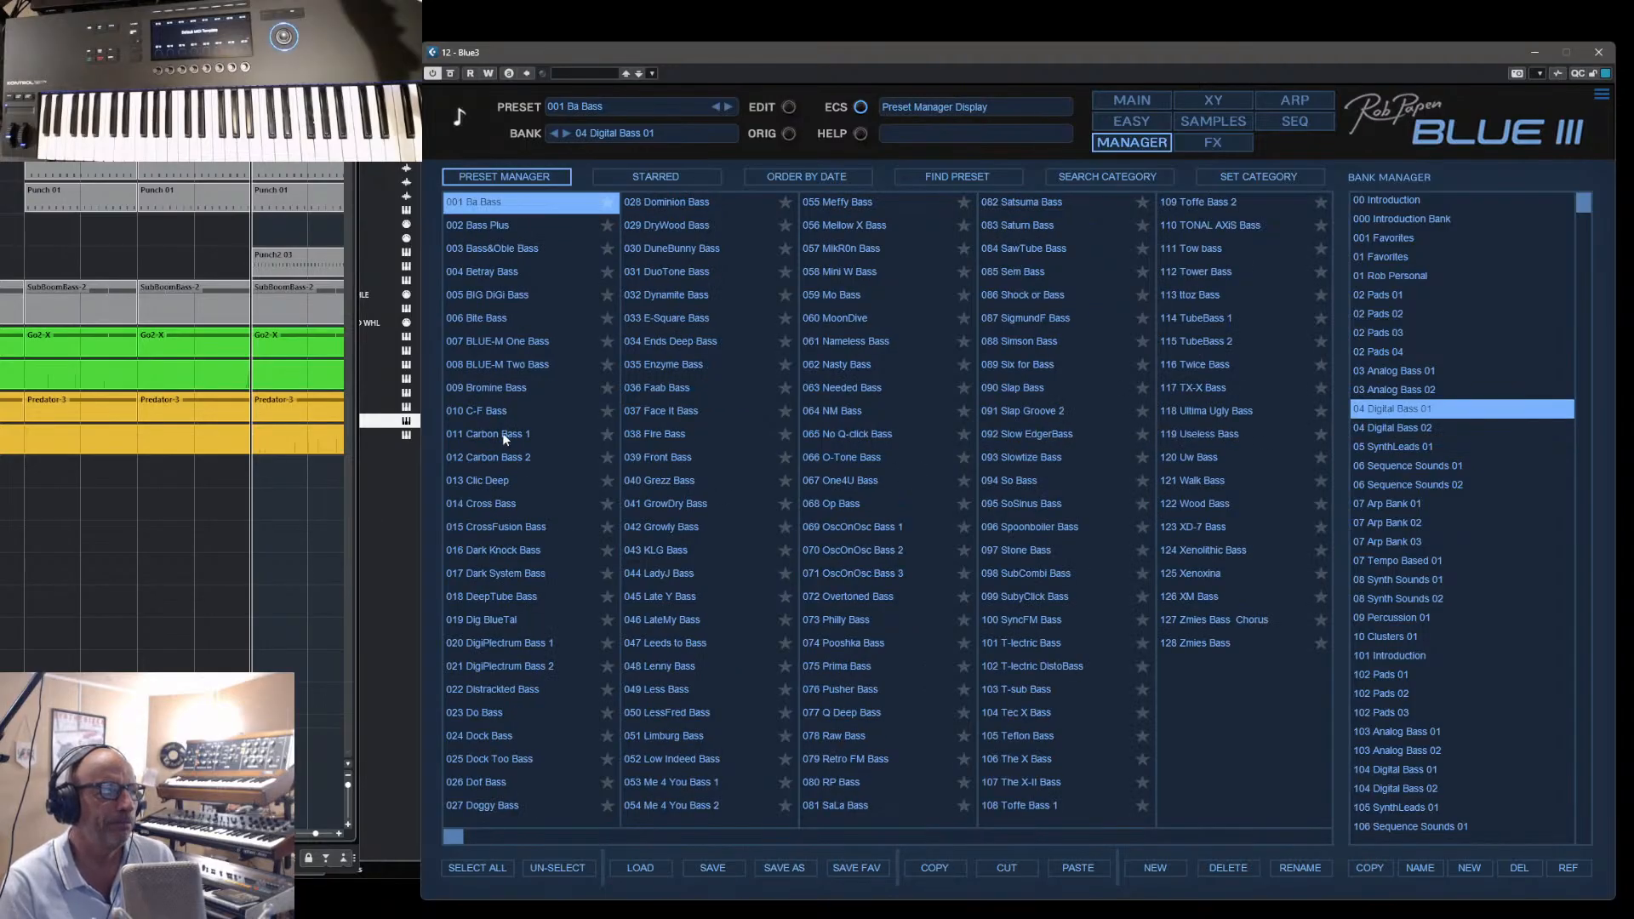
pyautogui.click(490, 342)
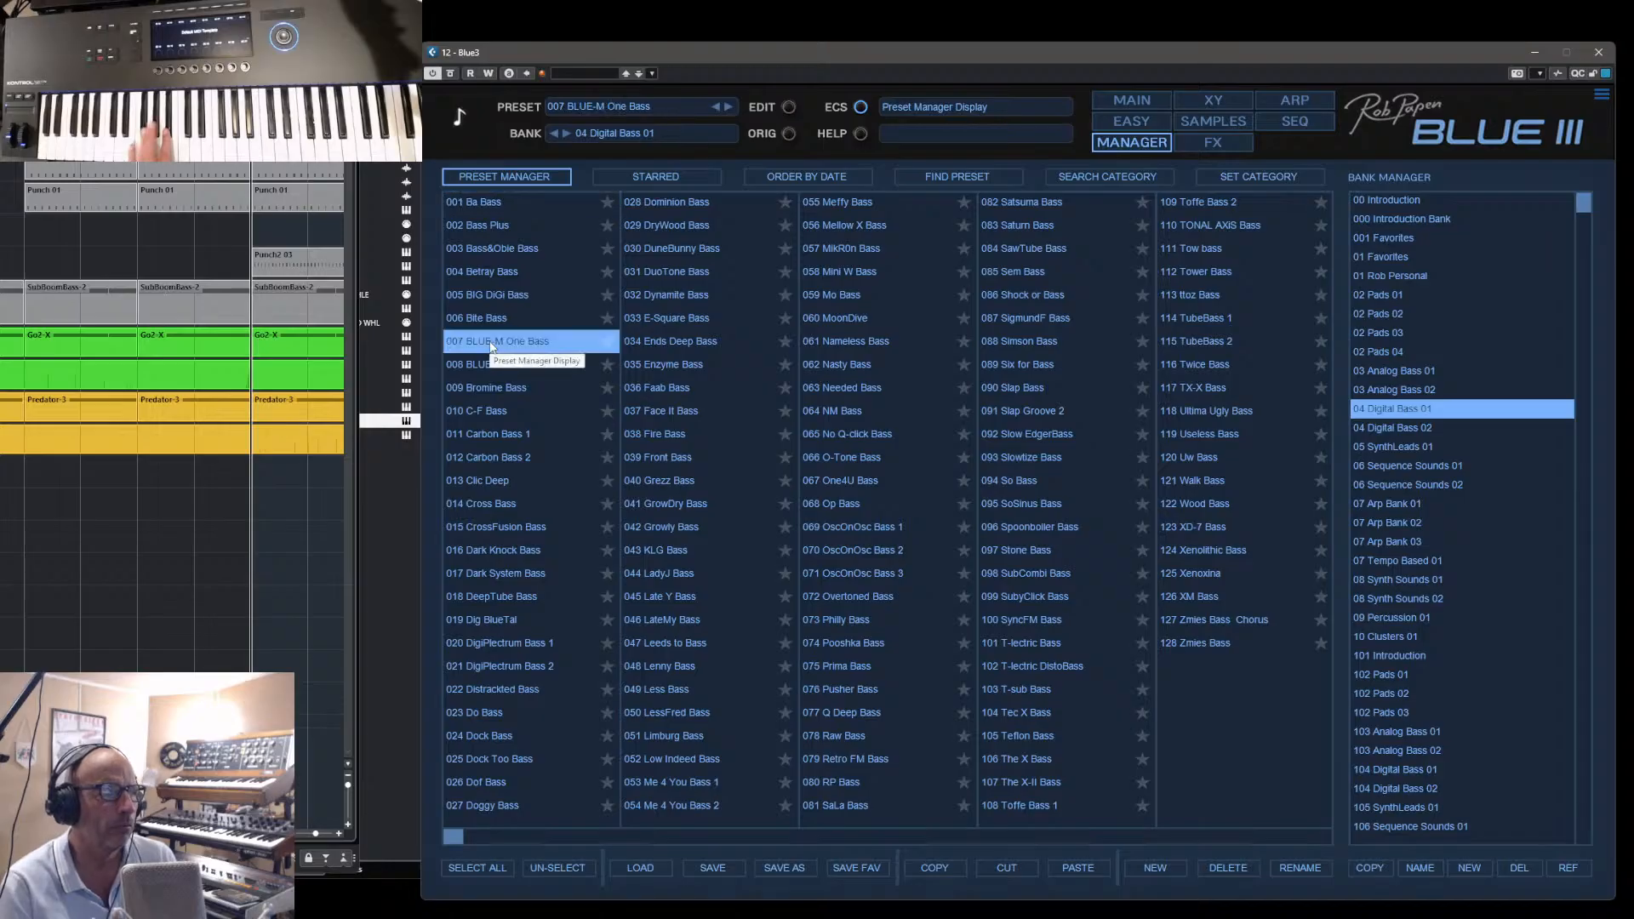
# - Return to the main synth screen and adjust oscillator 3's semitone tuning to 7 Semi
pyautogui.click(1140, 98)
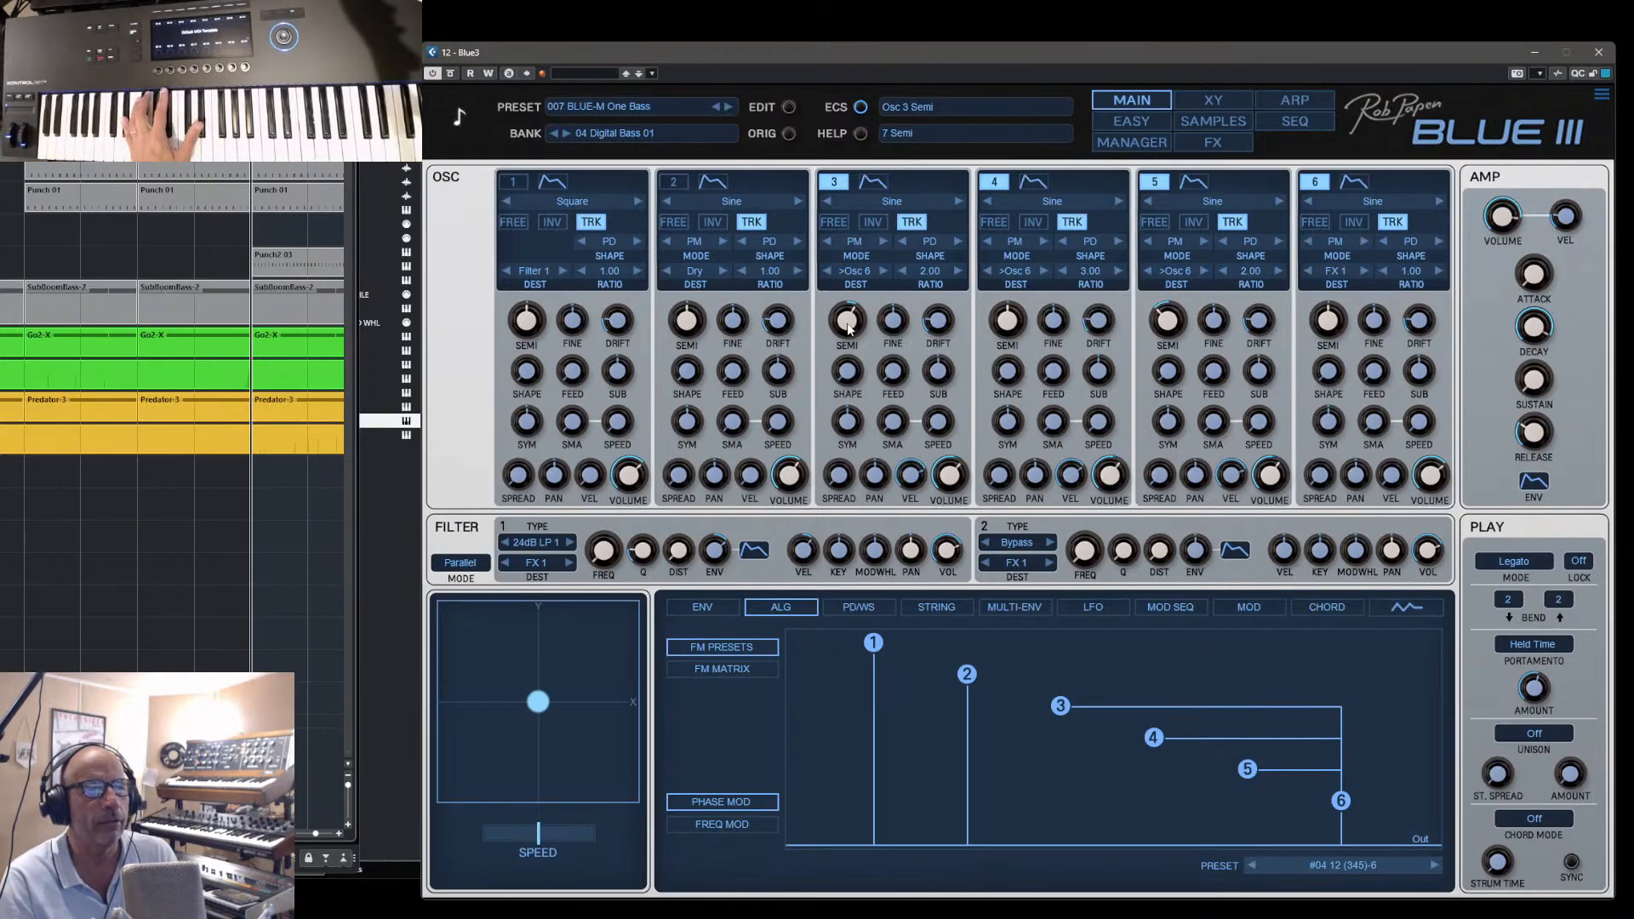
pyautogui.moveTo(864, 334); pyautogui.dragTo(855, 322)
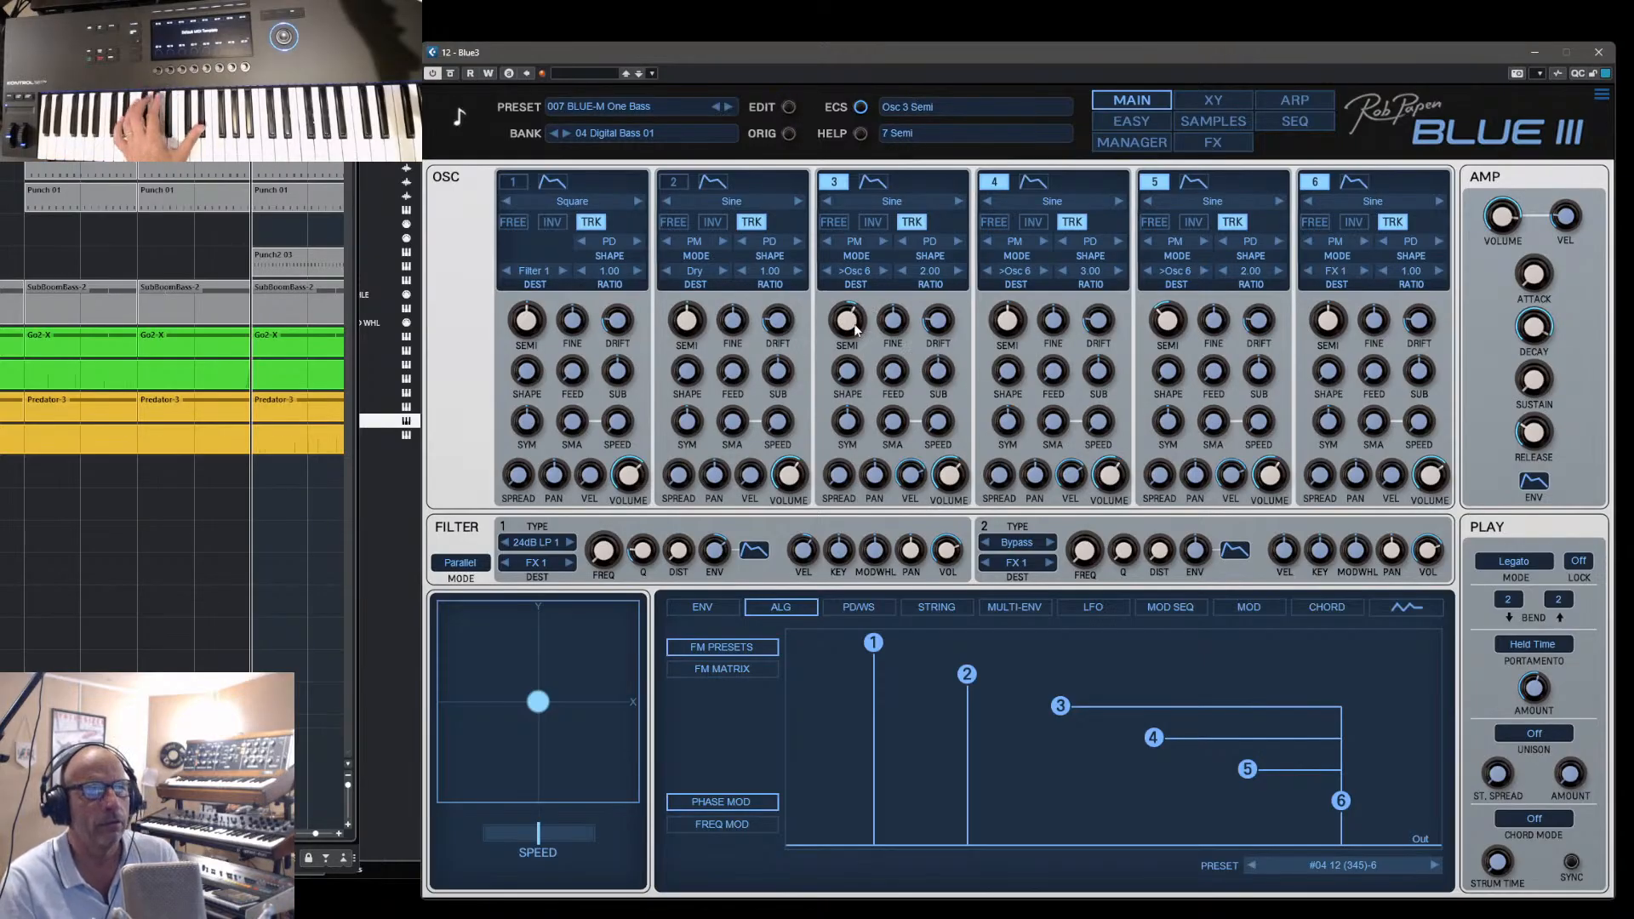
pyautogui.scroll(-3, 856, 322)
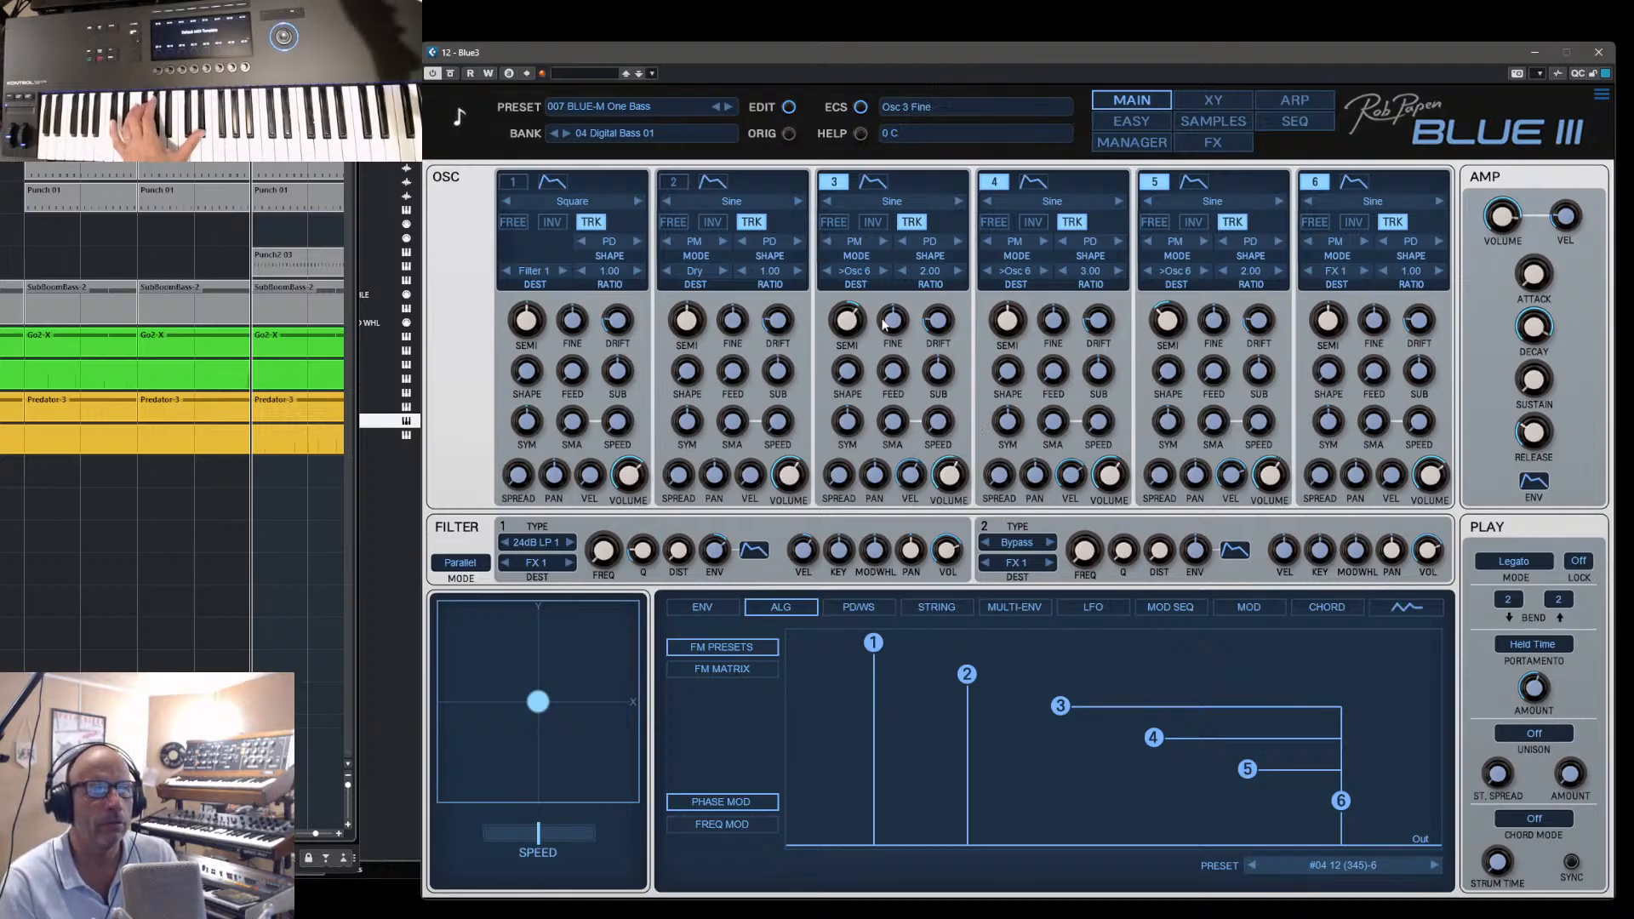
# - Show oscillator 3's envelope and compare its envelope amount at minimum with full amount, ending at 100 %
pyautogui.click(876, 188)
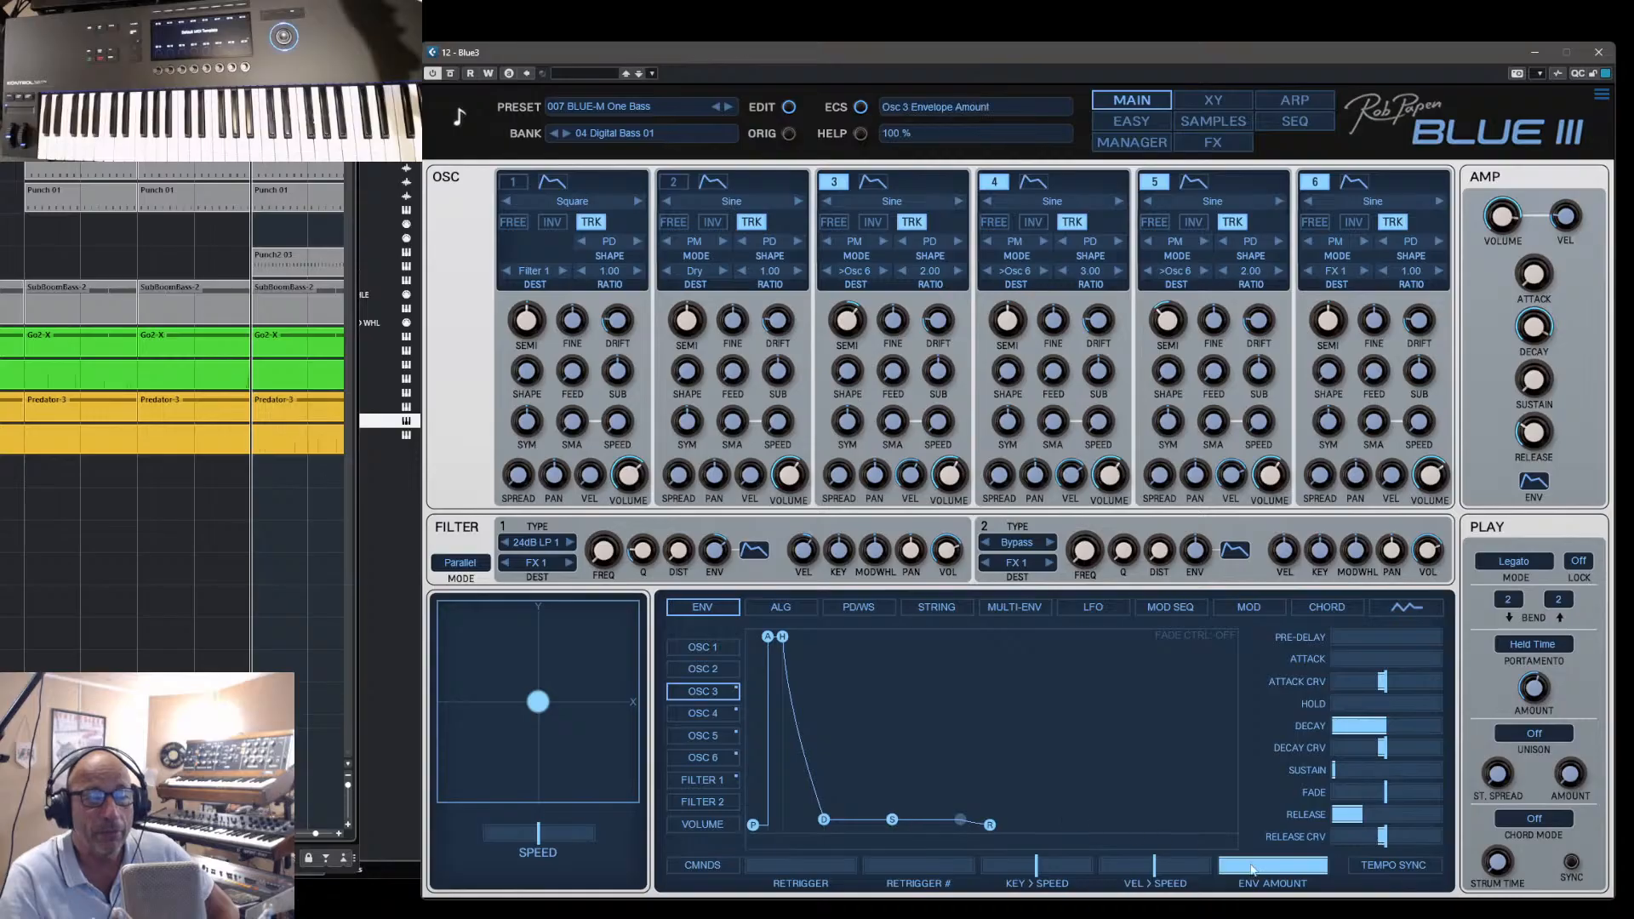
pyautogui.moveTo(1324, 869); pyautogui.dragTo(1231, 870)
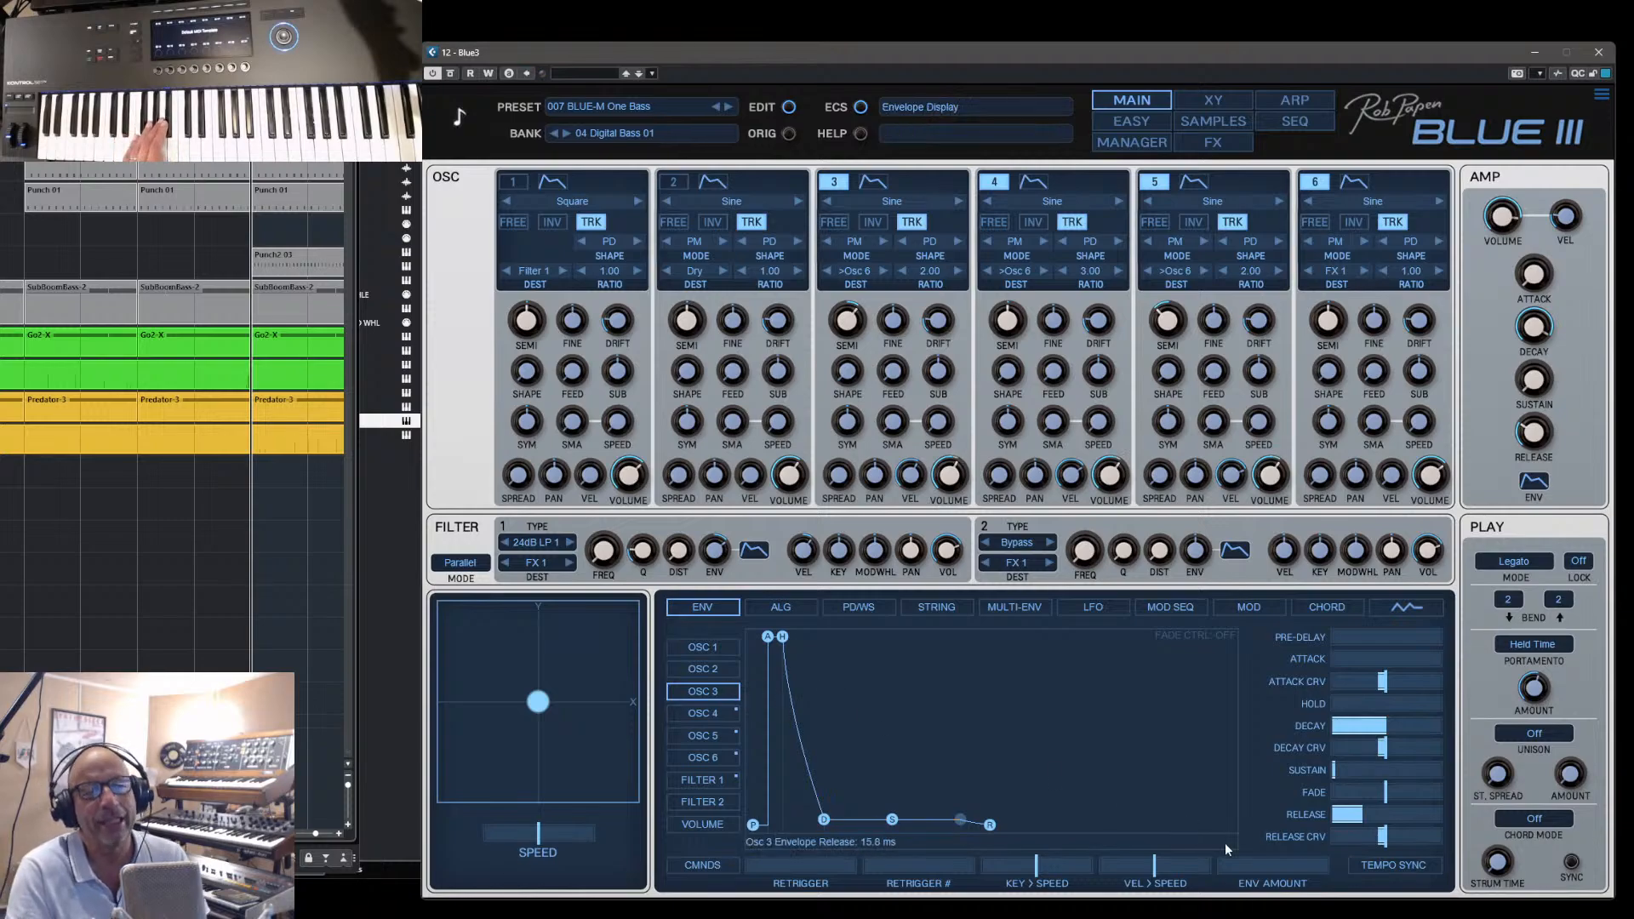
pyautogui.moveTo(1231, 869); pyautogui.dragTo(1341, 868)
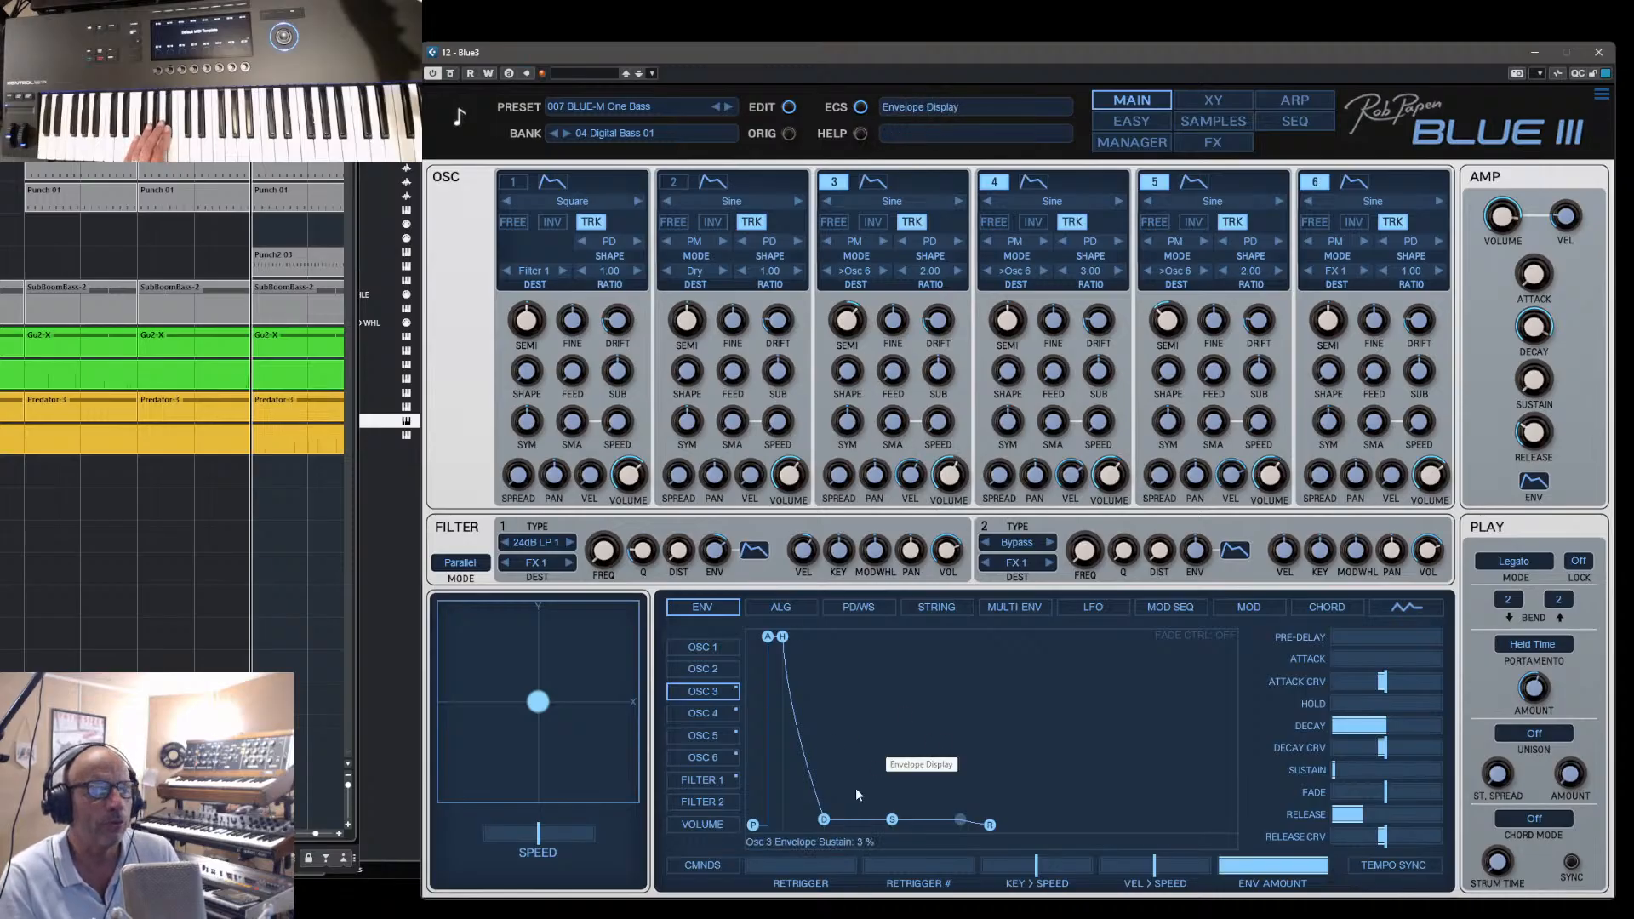
# - Lengthen oscillator 3's envelope decay to 634 ms, raise its semitone tuning, and shorten the decay again
pyautogui.moveTo(824, 820)
pyautogui.mouseDown()
pyautogui.moveTo(801, 816)
pyautogui.moveTo(849, 817)
pyautogui.mouseUp()
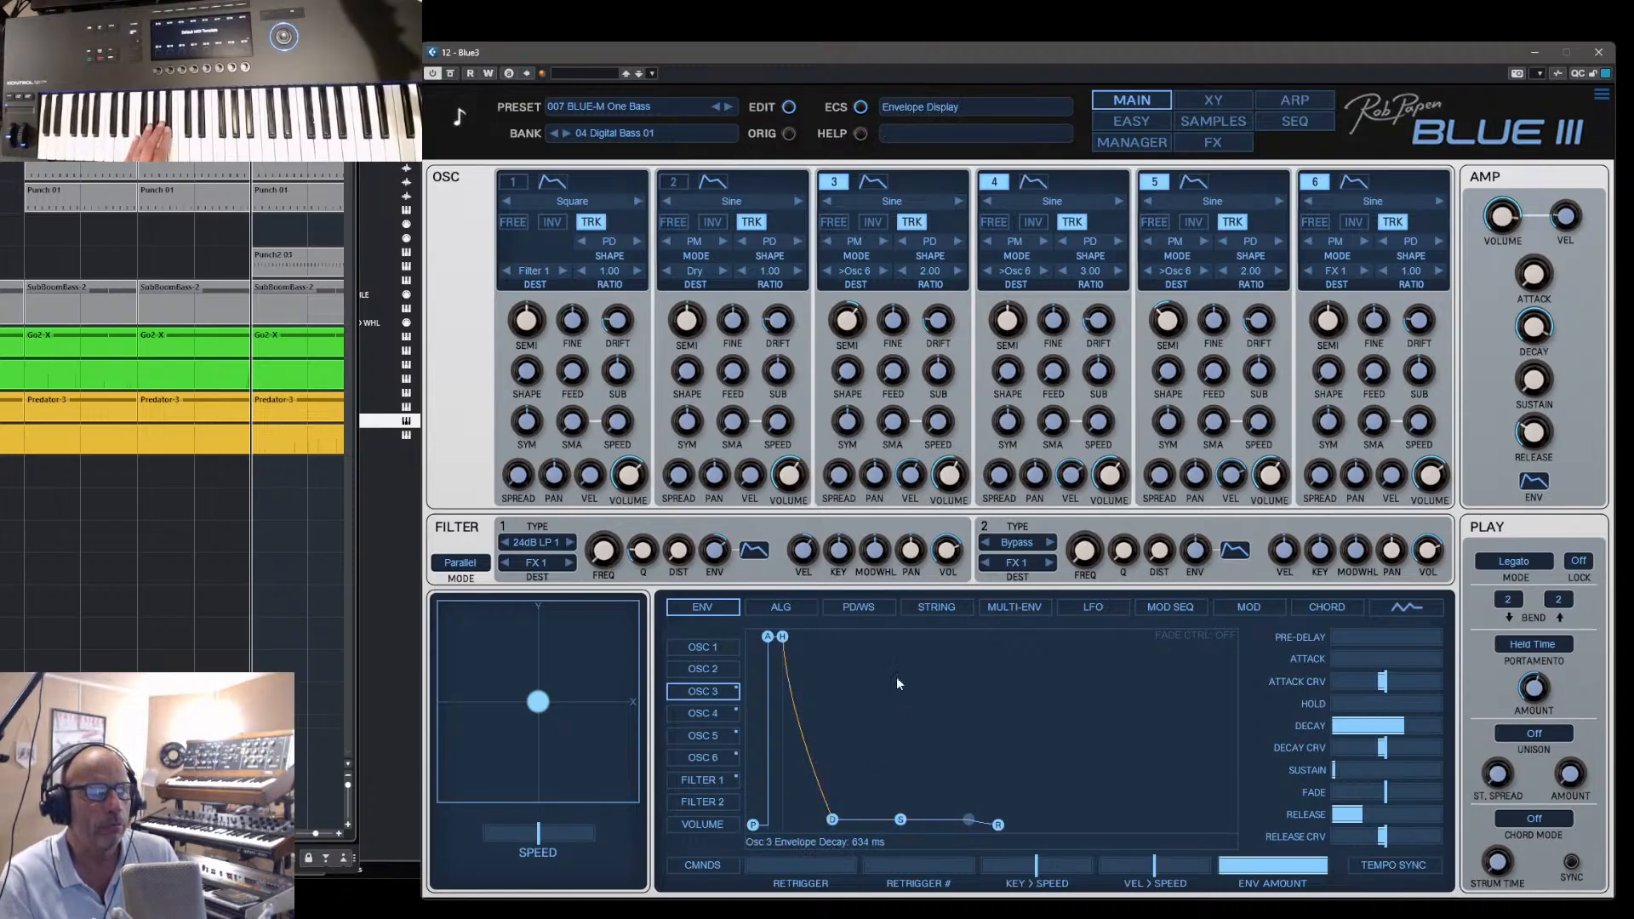
pyautogui.moveTo(864, 301); pyautogui.dragTo(867, 292)
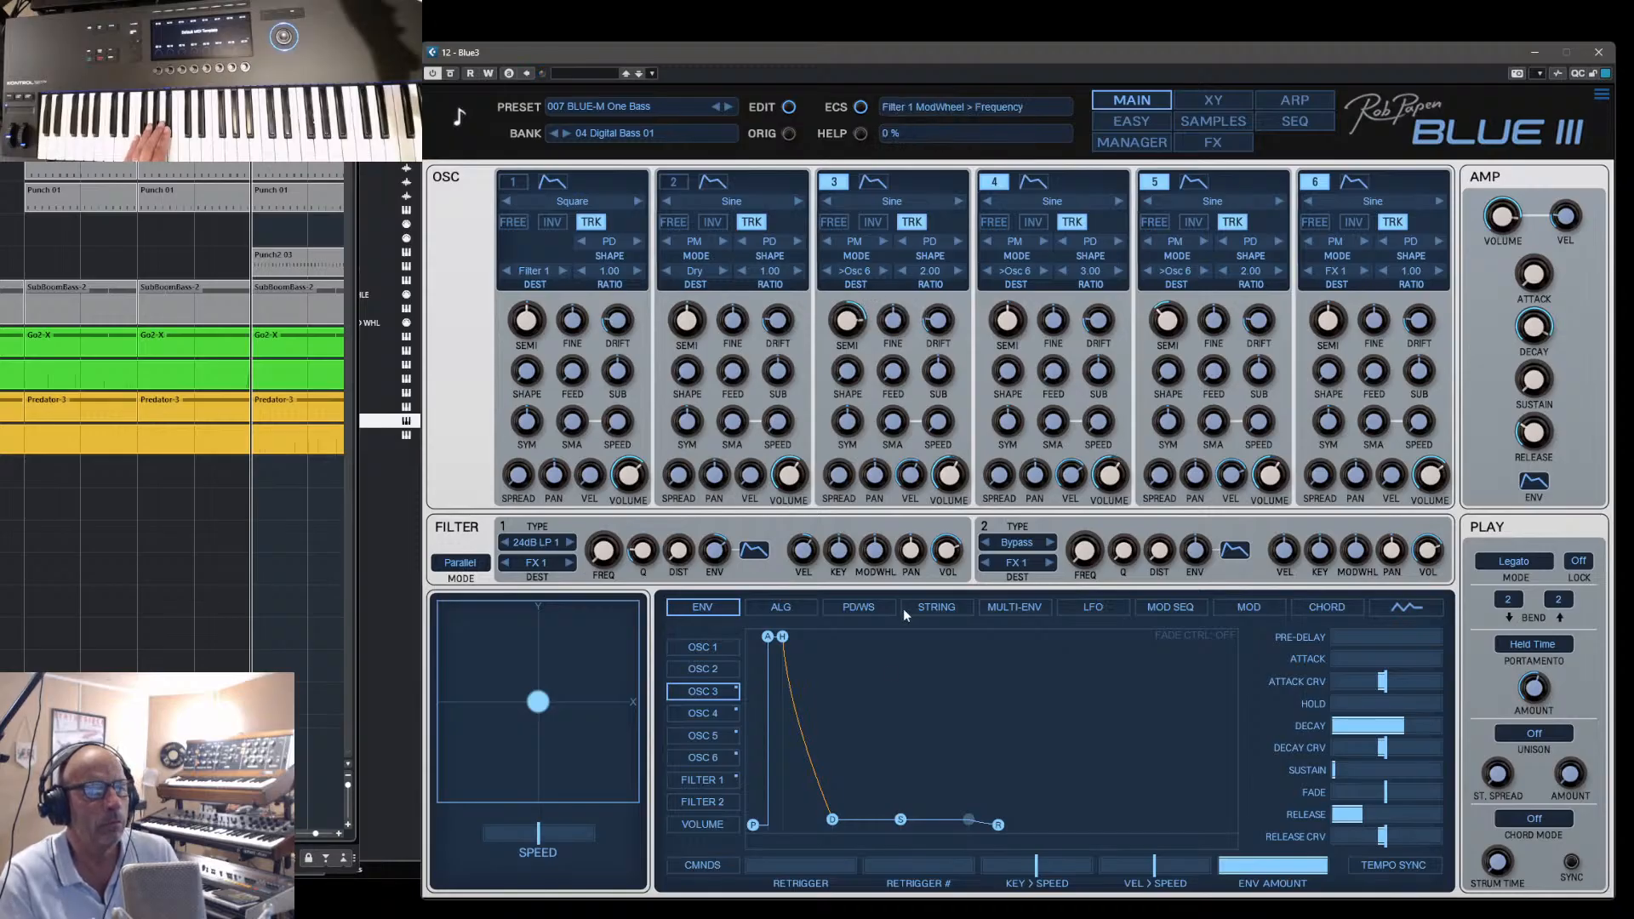
pyautogui.moveTo(824, 821); pyautogui.dragTo(778, 815)
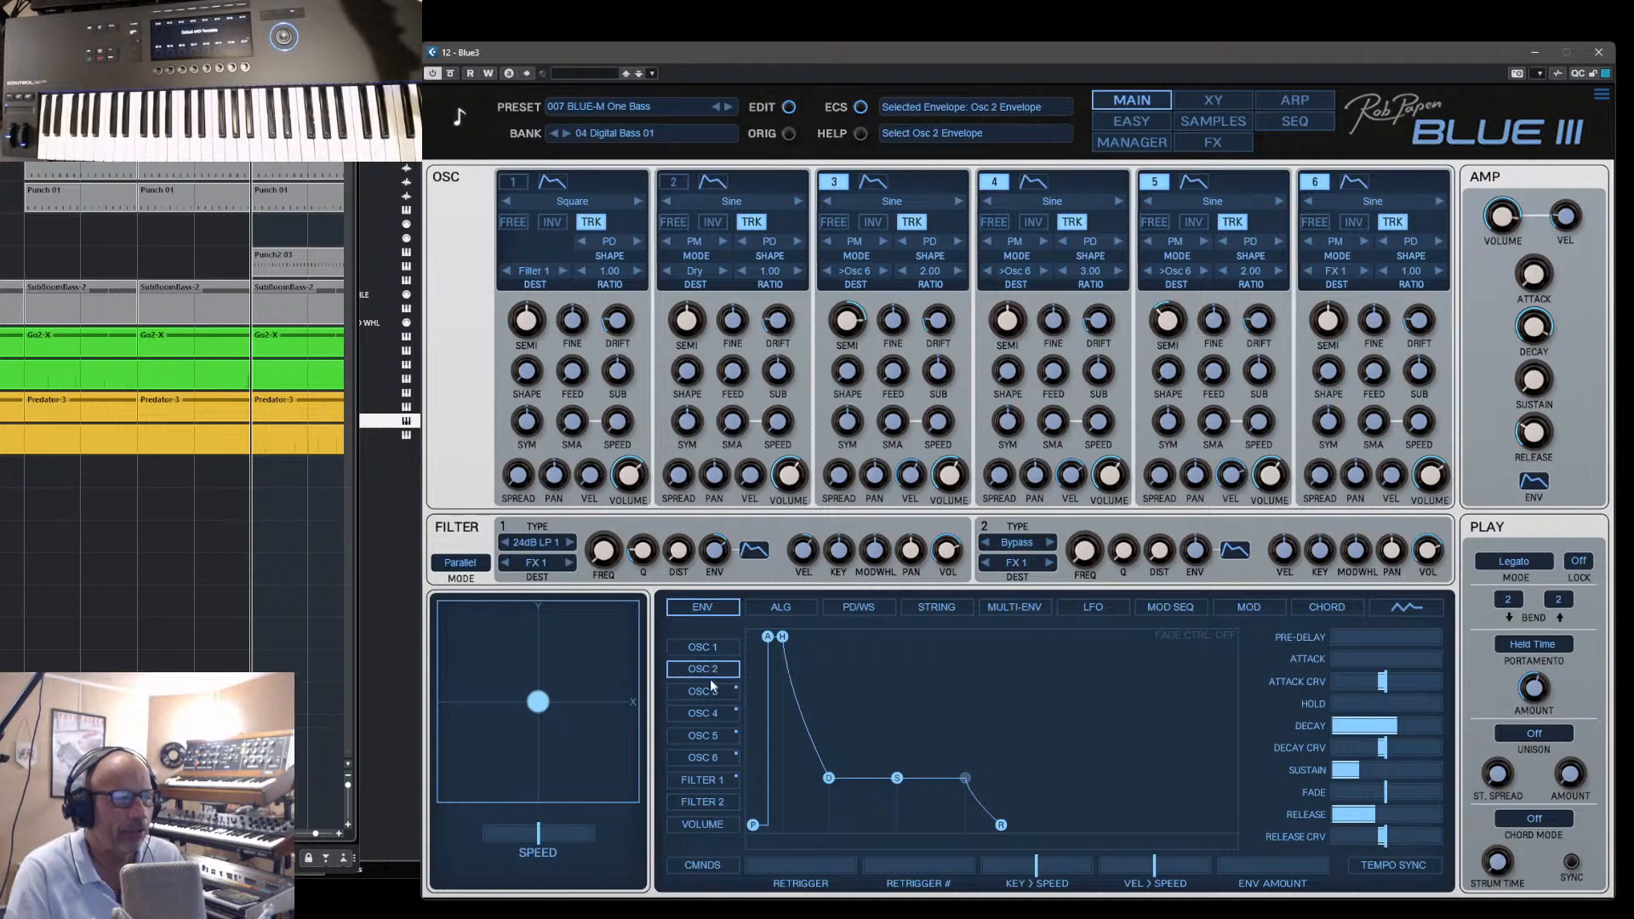
# - View oscillator 6's envelope and return to oscillator 3's envelope for comparison
pyautogui.click(717, 758)
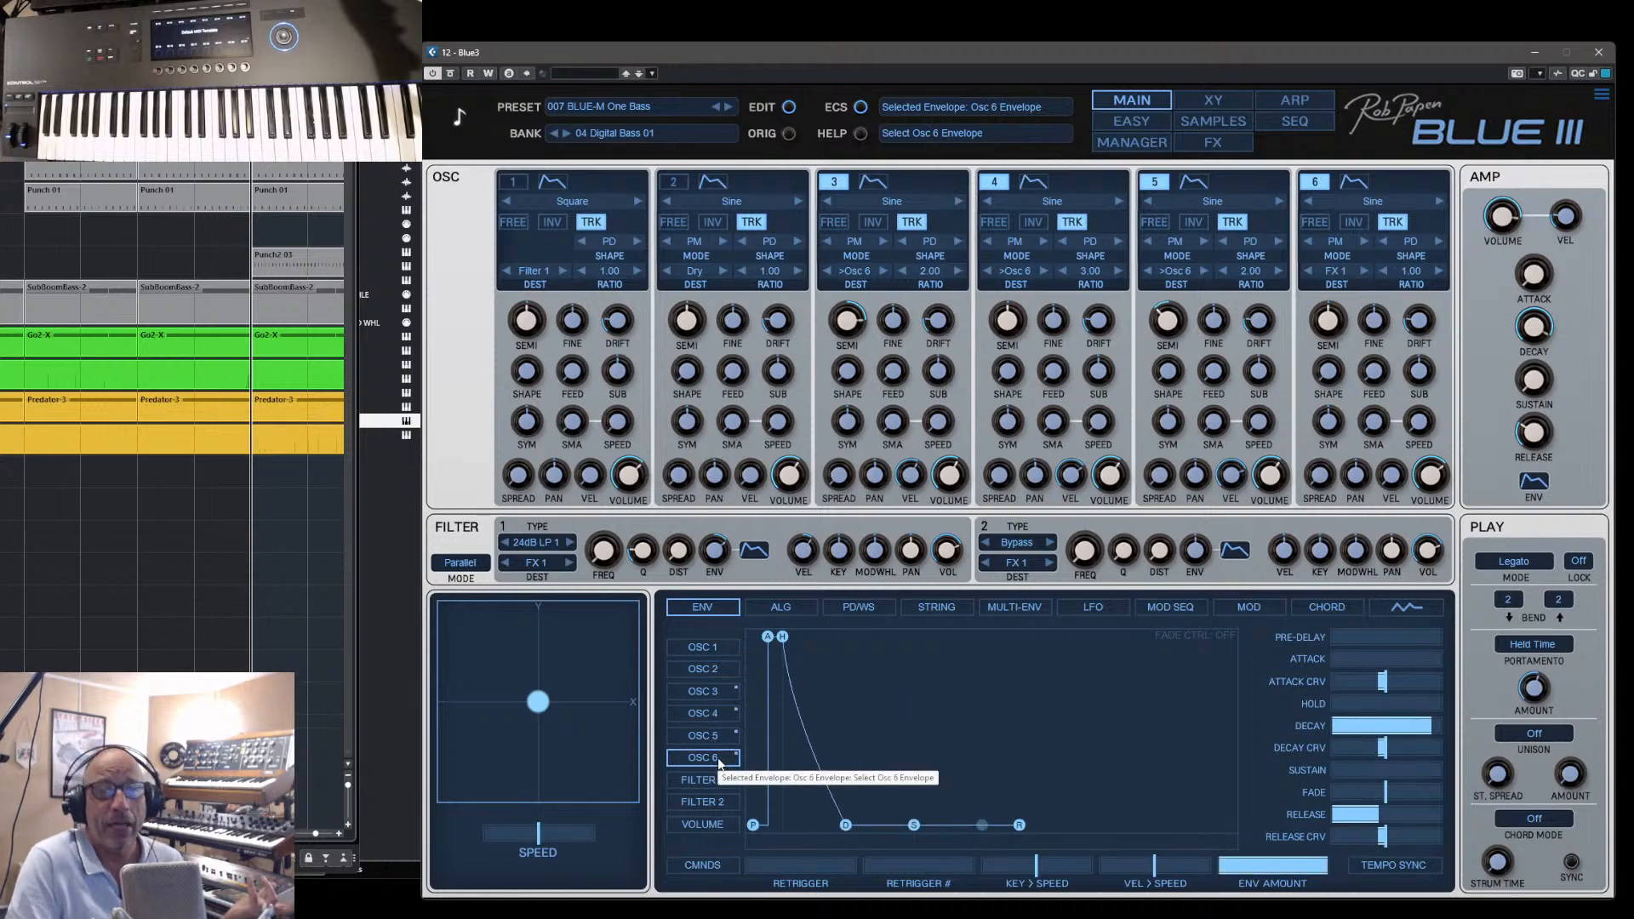
pyautogui.click(717, 691)
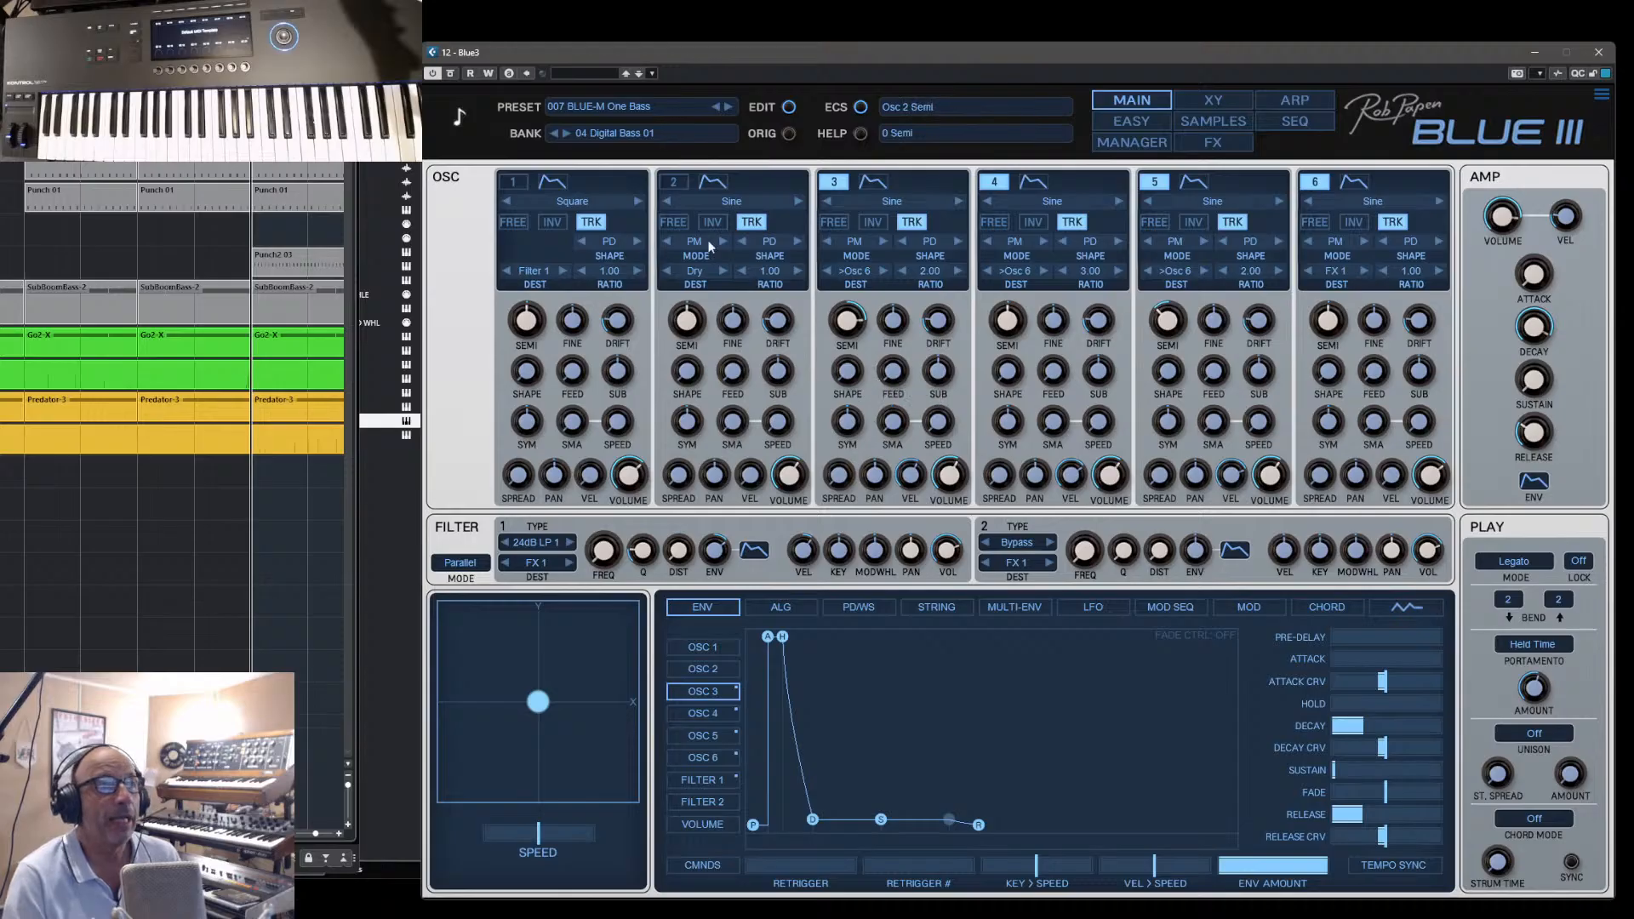
# - Step through BLUE-M Two Bass to the preset 009 Bromine Bass and show its FM algorithm
pyautogui.click(728, 108)
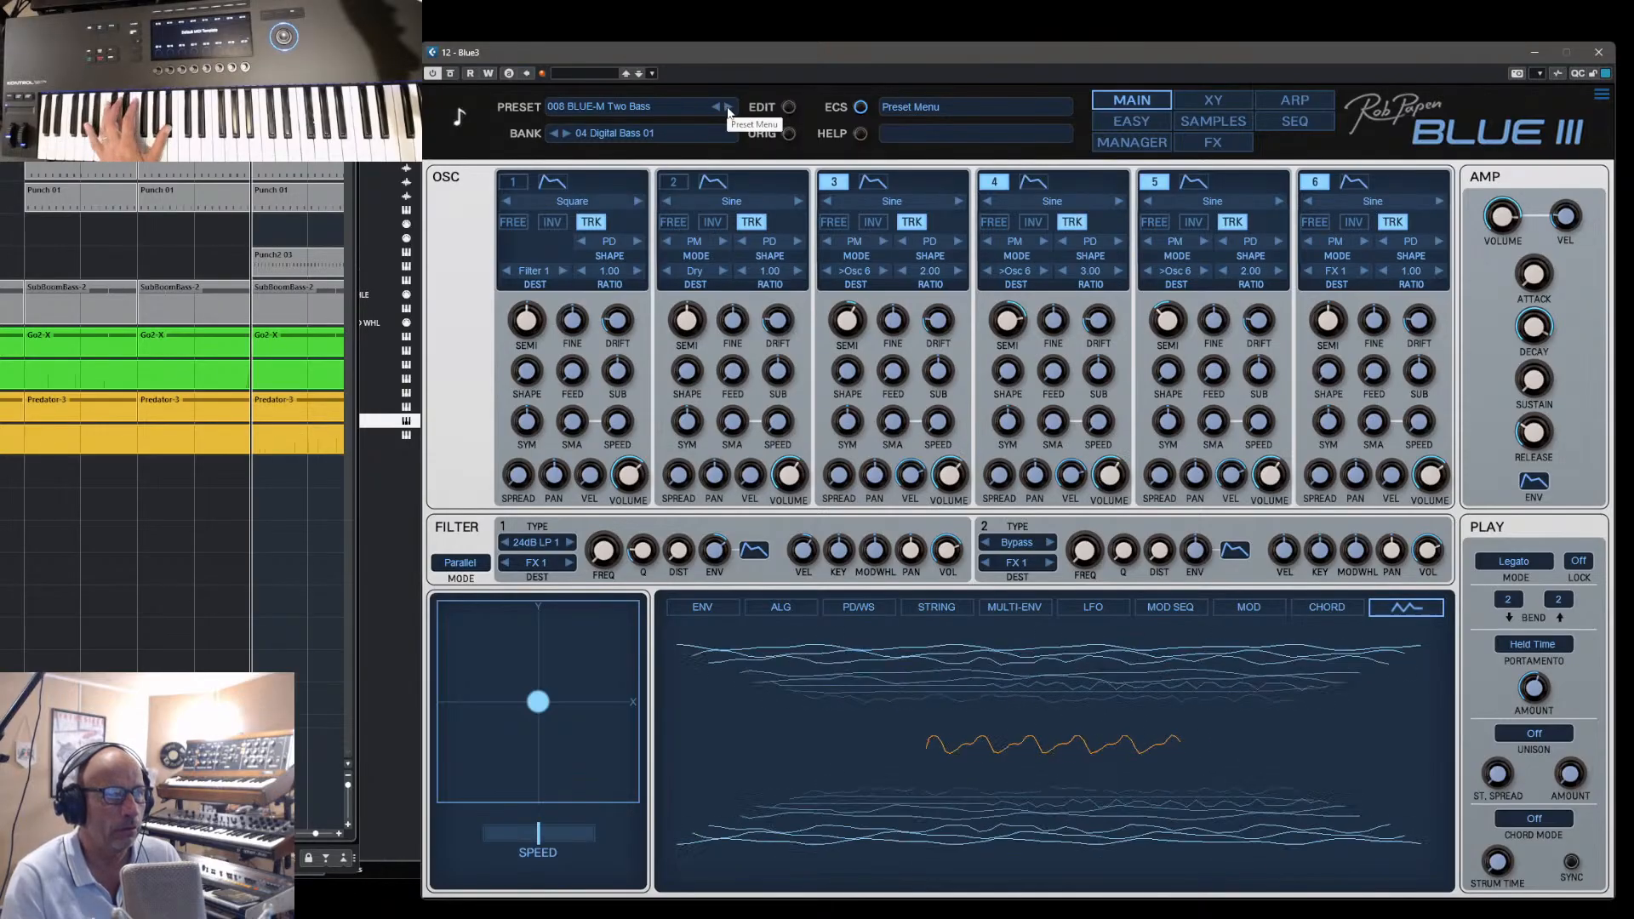
pyautogui.click(728, 111)
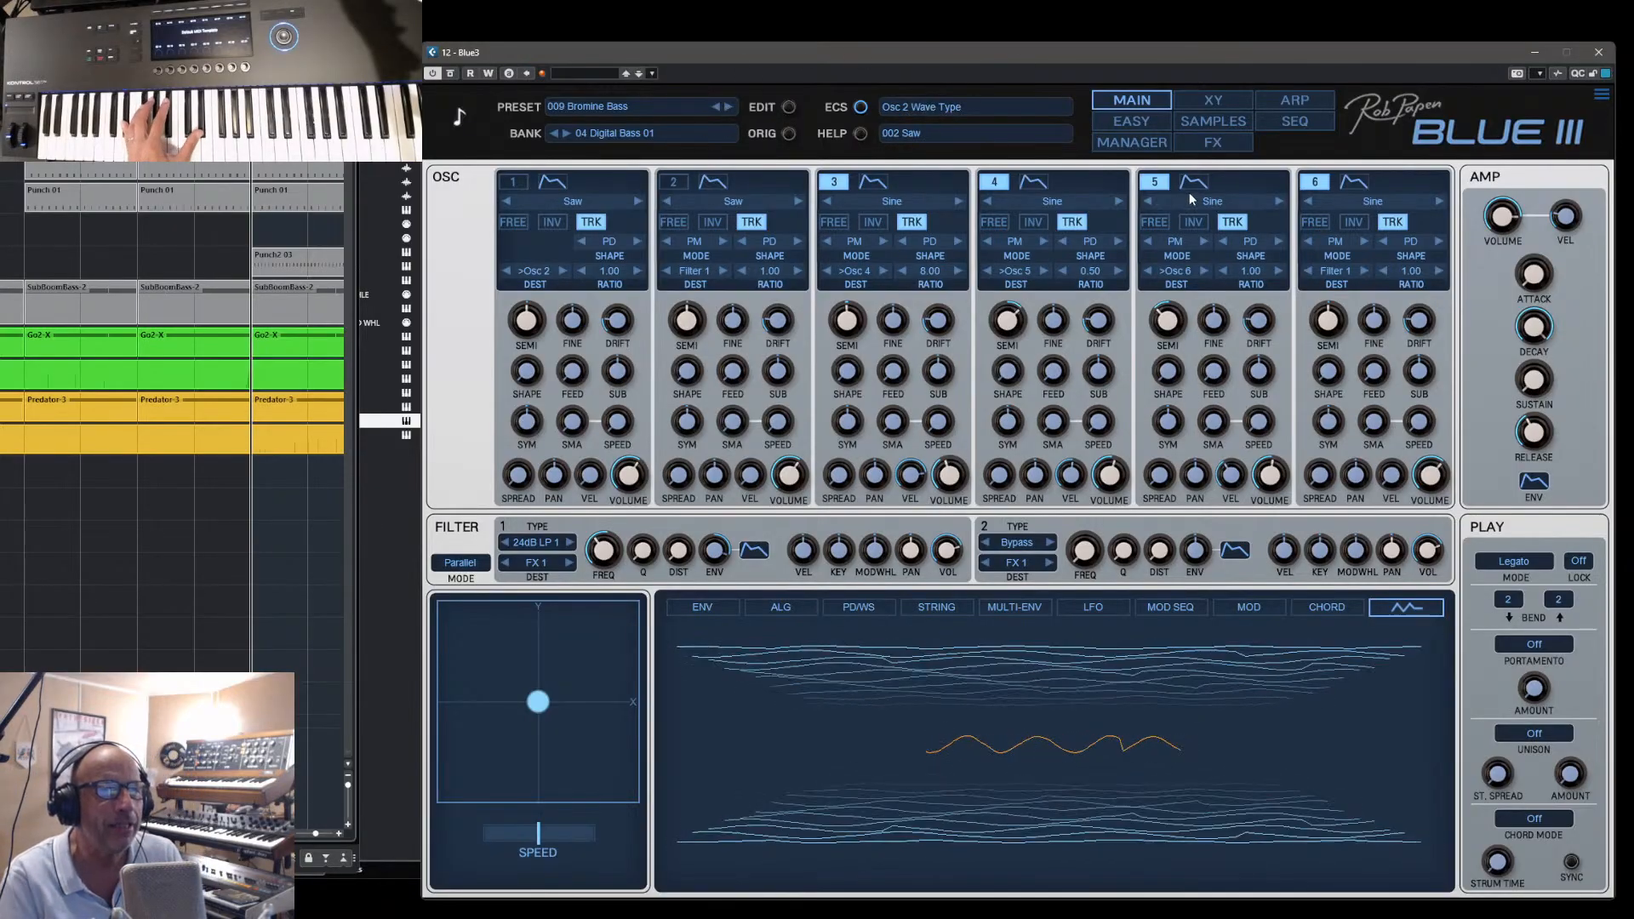
pyautogui.click(804, 613)
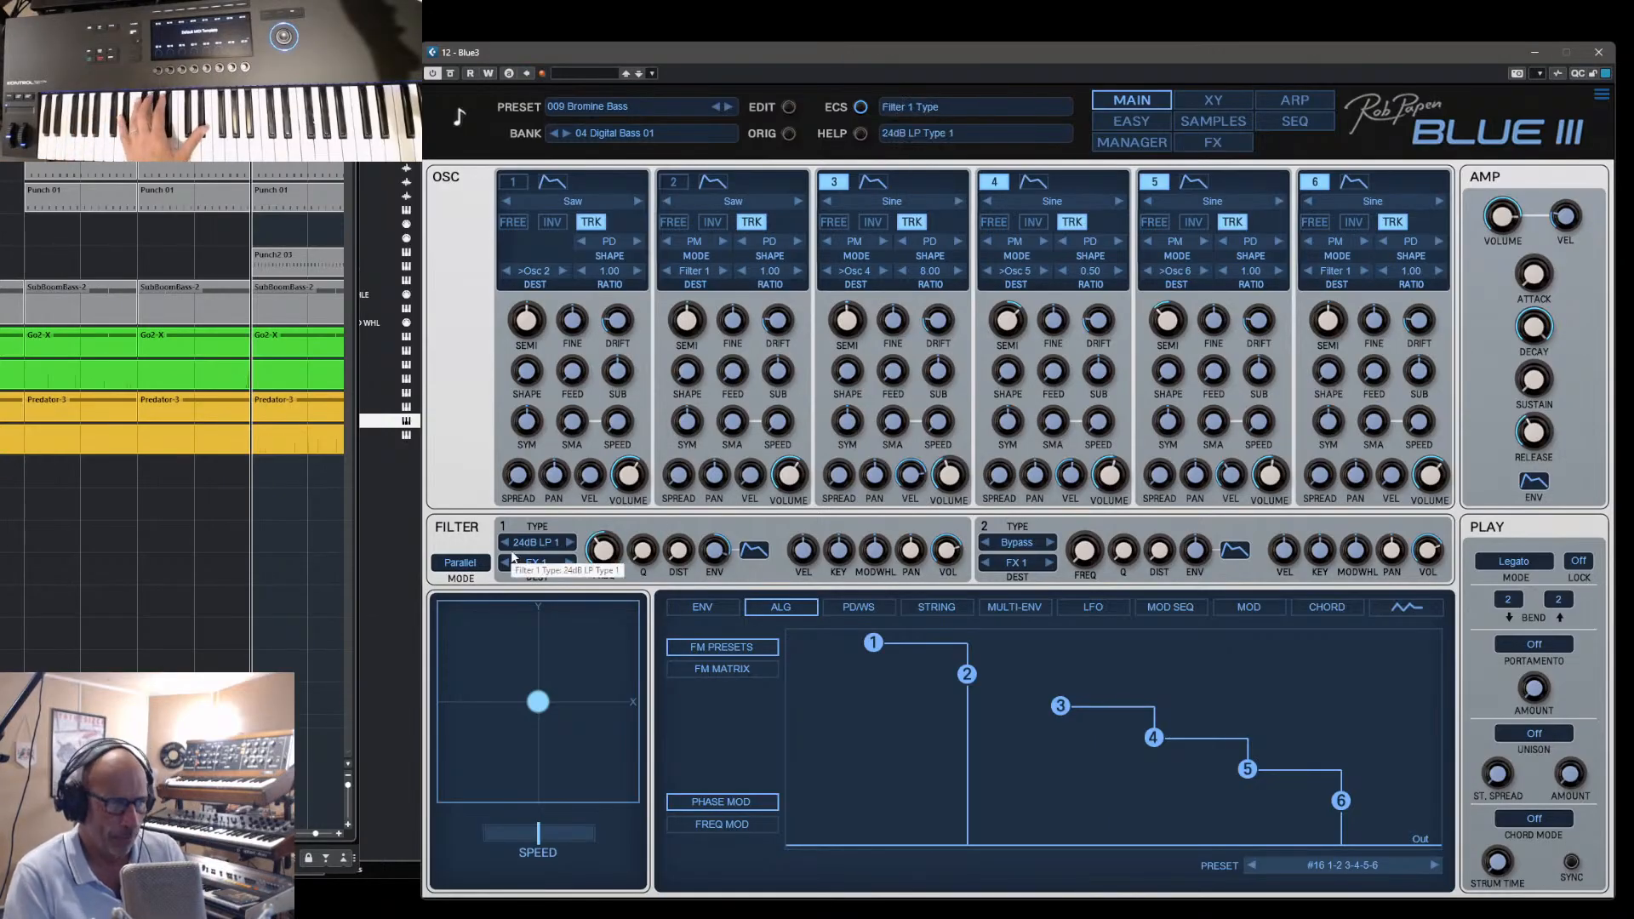
# - Adjust the Filter 1 frequency and lengthen the decay of the Filter 1 envelope
pyautogui.moveTo(589, 554); pyautogui.dragTo(663, 477)
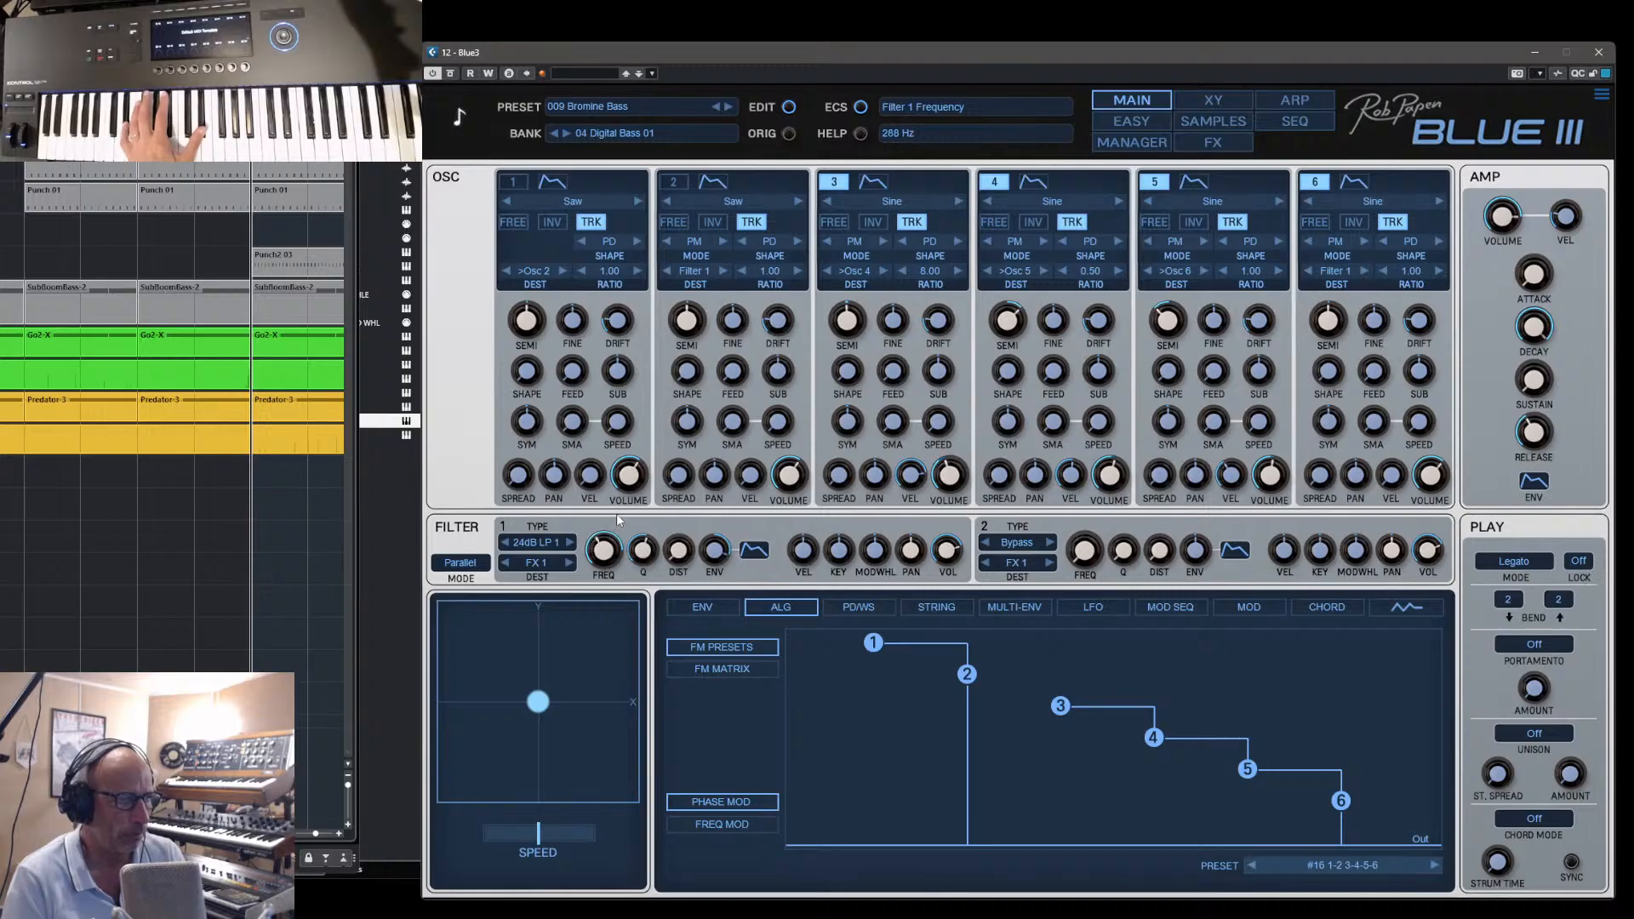
pyautogui.moveTo(627, 544)
pyautogui.mouseDown()
pyautogui.moveTo(653, 528)
pyautogui.moveTo(611, 534)
pyautogui.moveTo(620, 517)
pyautogui.mouseUp()
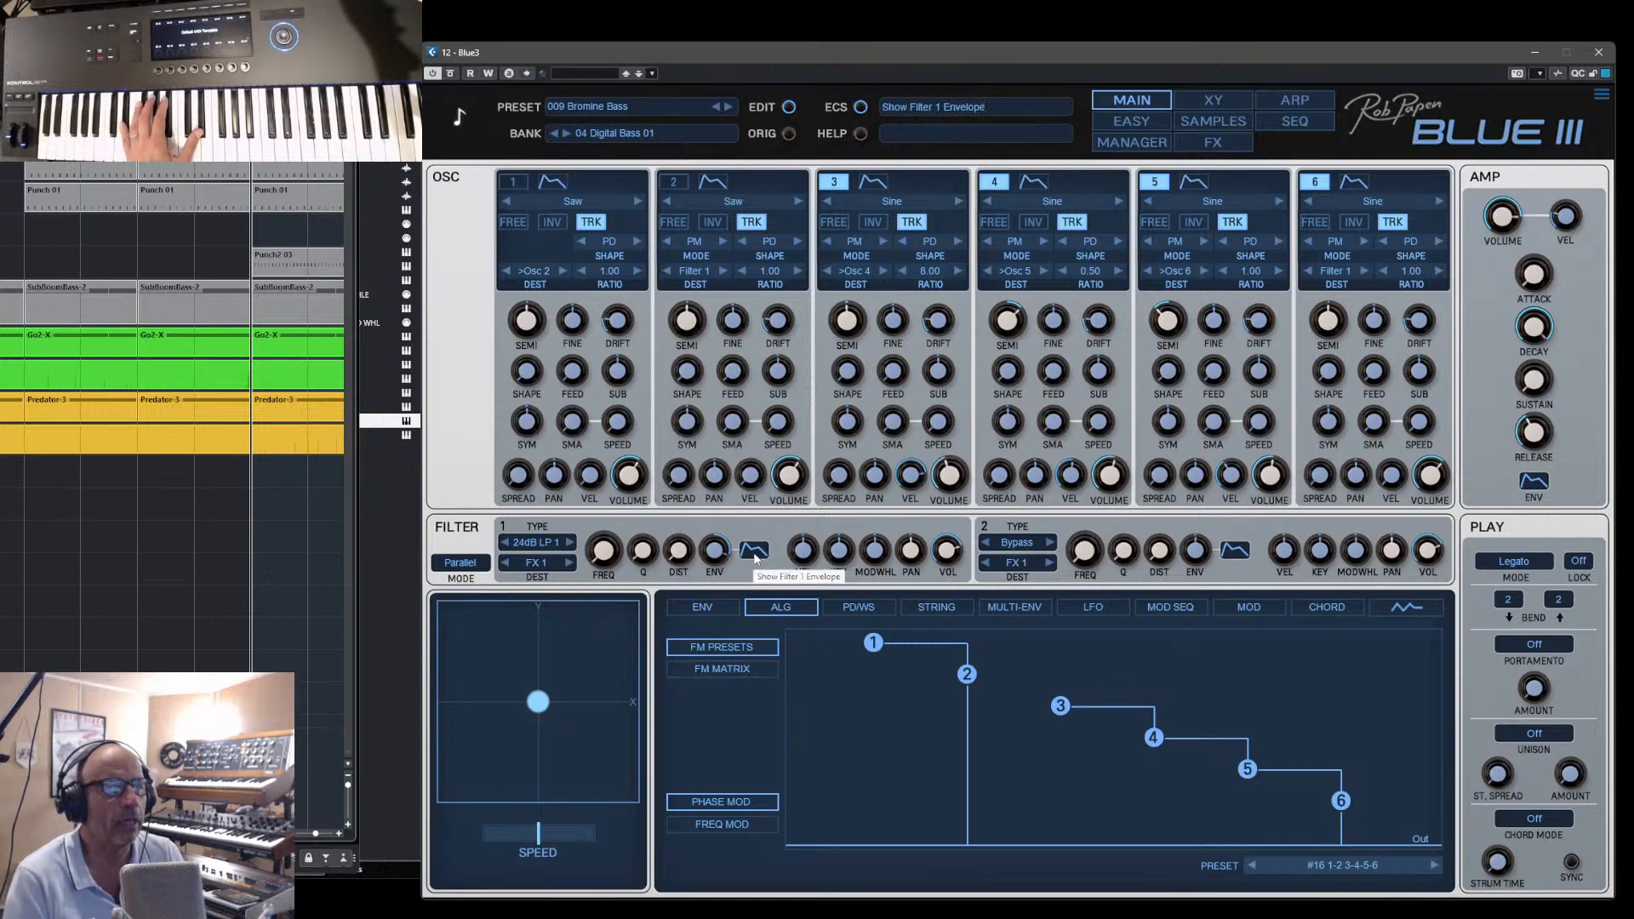
pyautogui.click(753, 552)
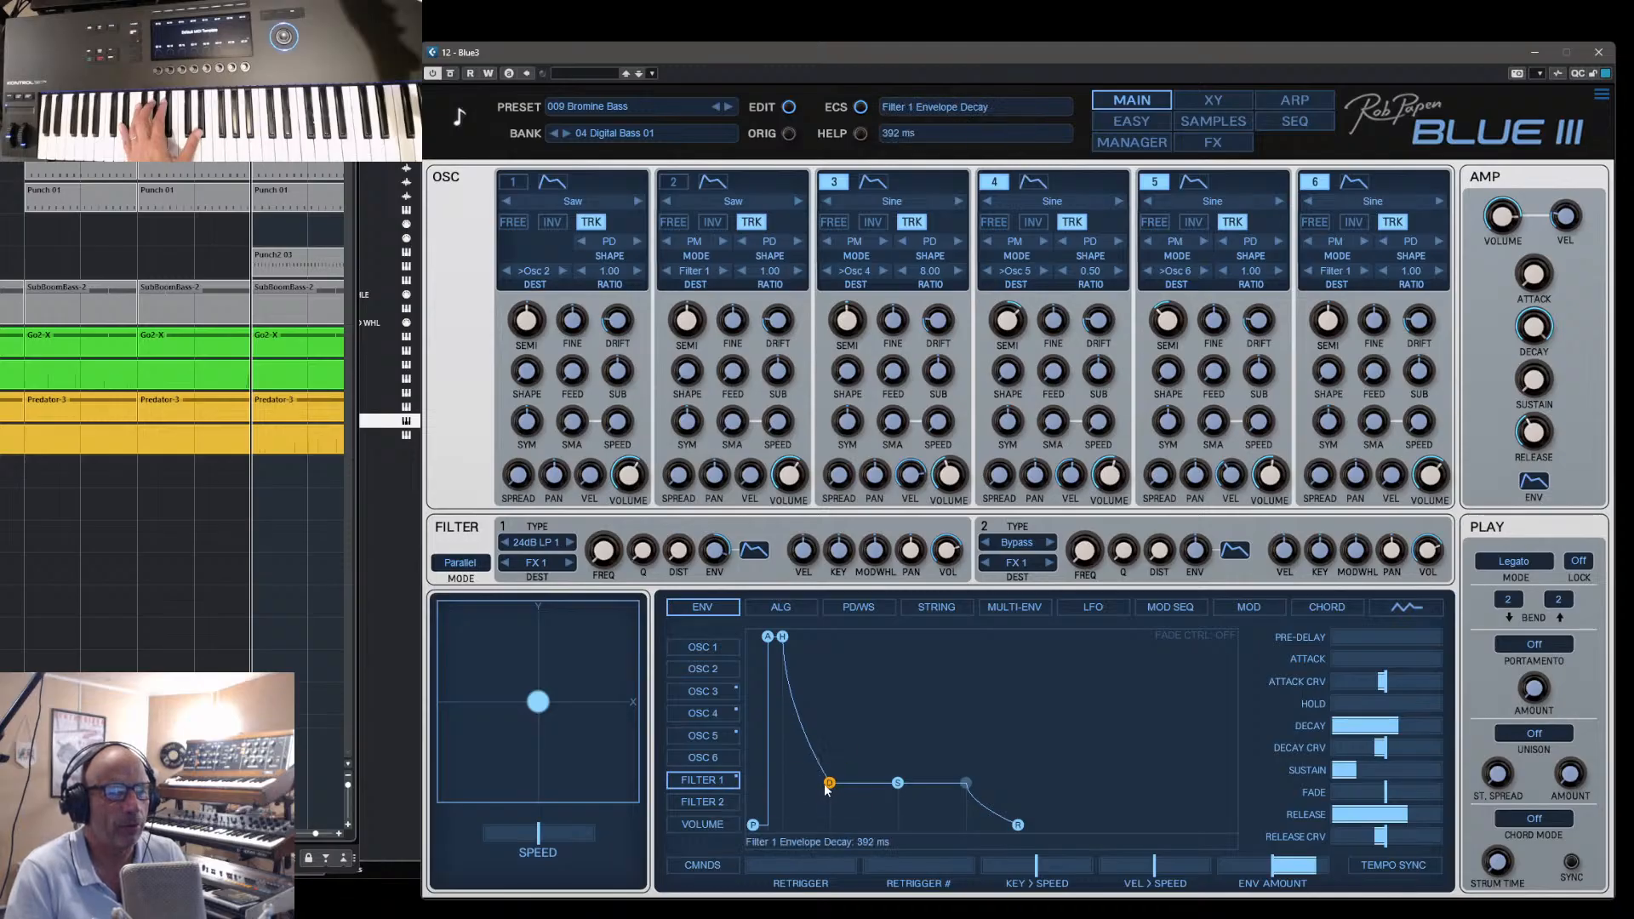
pyautogui.moveTo(825, 788)
pyautogui.mouseDown()
pyautogui.moveTo(804, 780)
pyautogui.moveTo(878, 777)
pyautogui.moveTo(855, 781)
pyautogui.mouseUp()
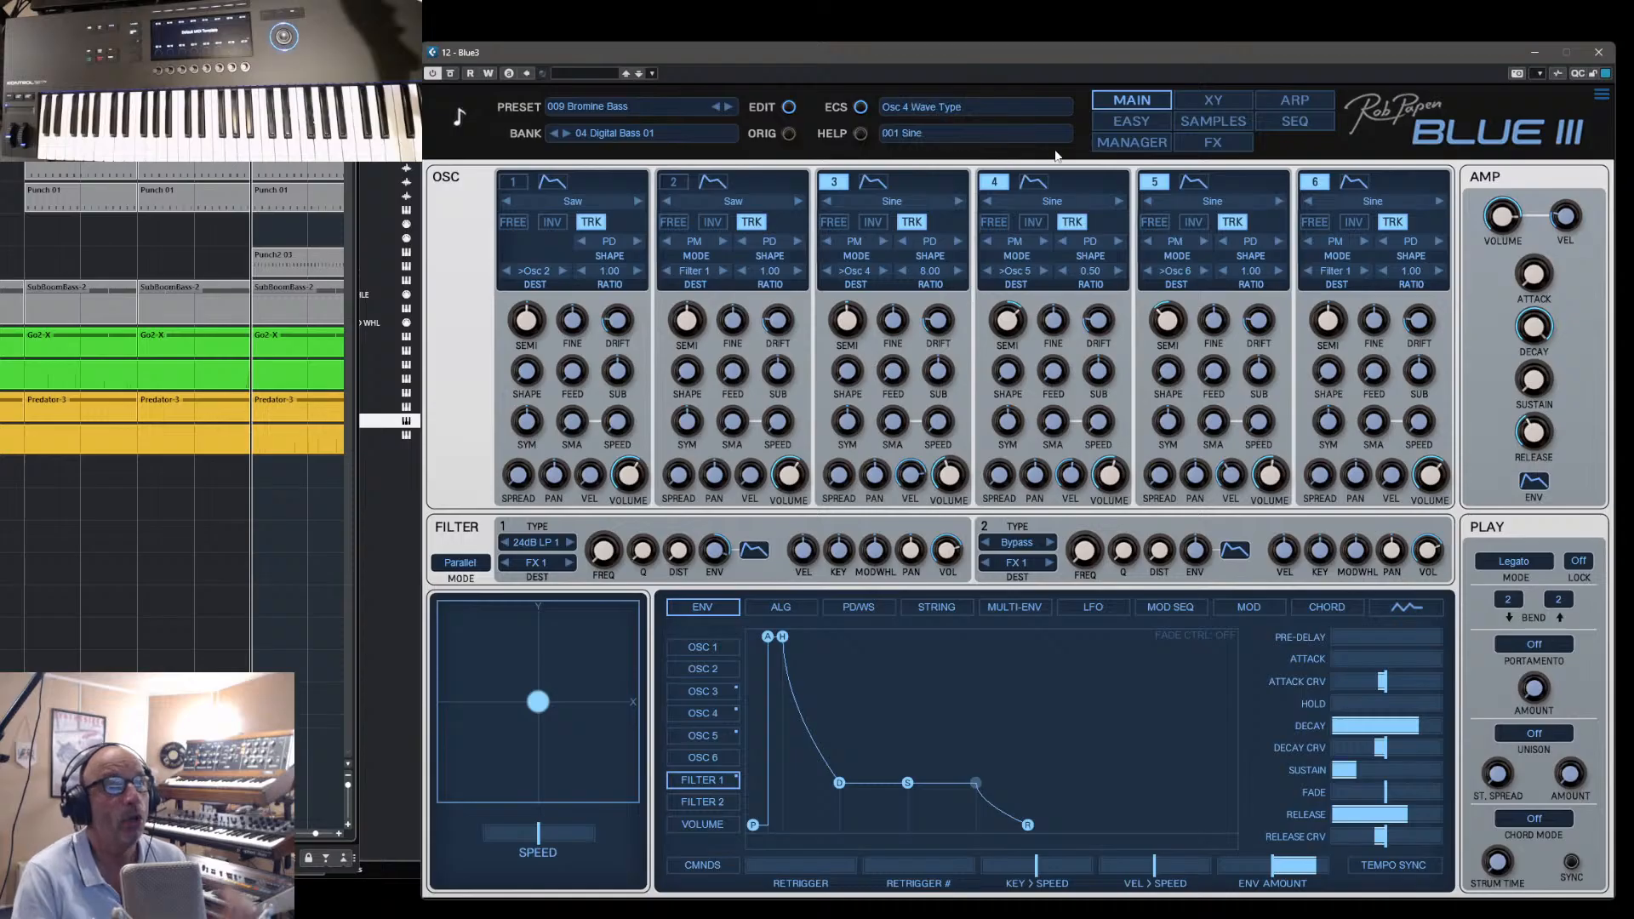
# - Load the preset 051 Fifth Element Sleigh from the bank 00 Introduction
pyautogui.click(1123, 143)
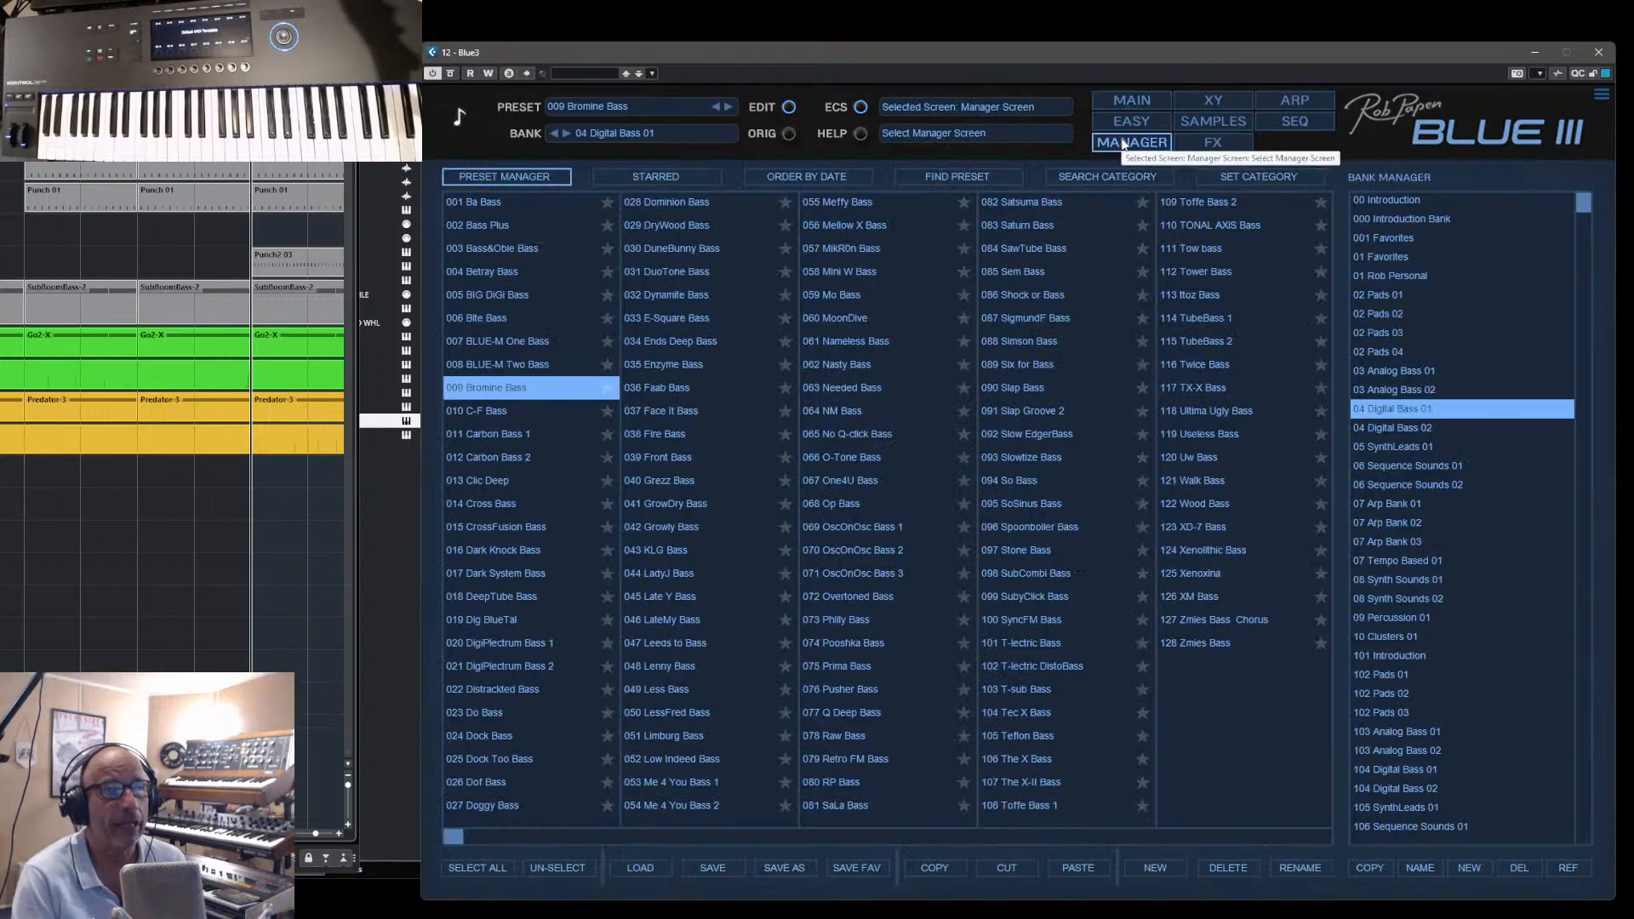
pyautogui.click(1365, 198)
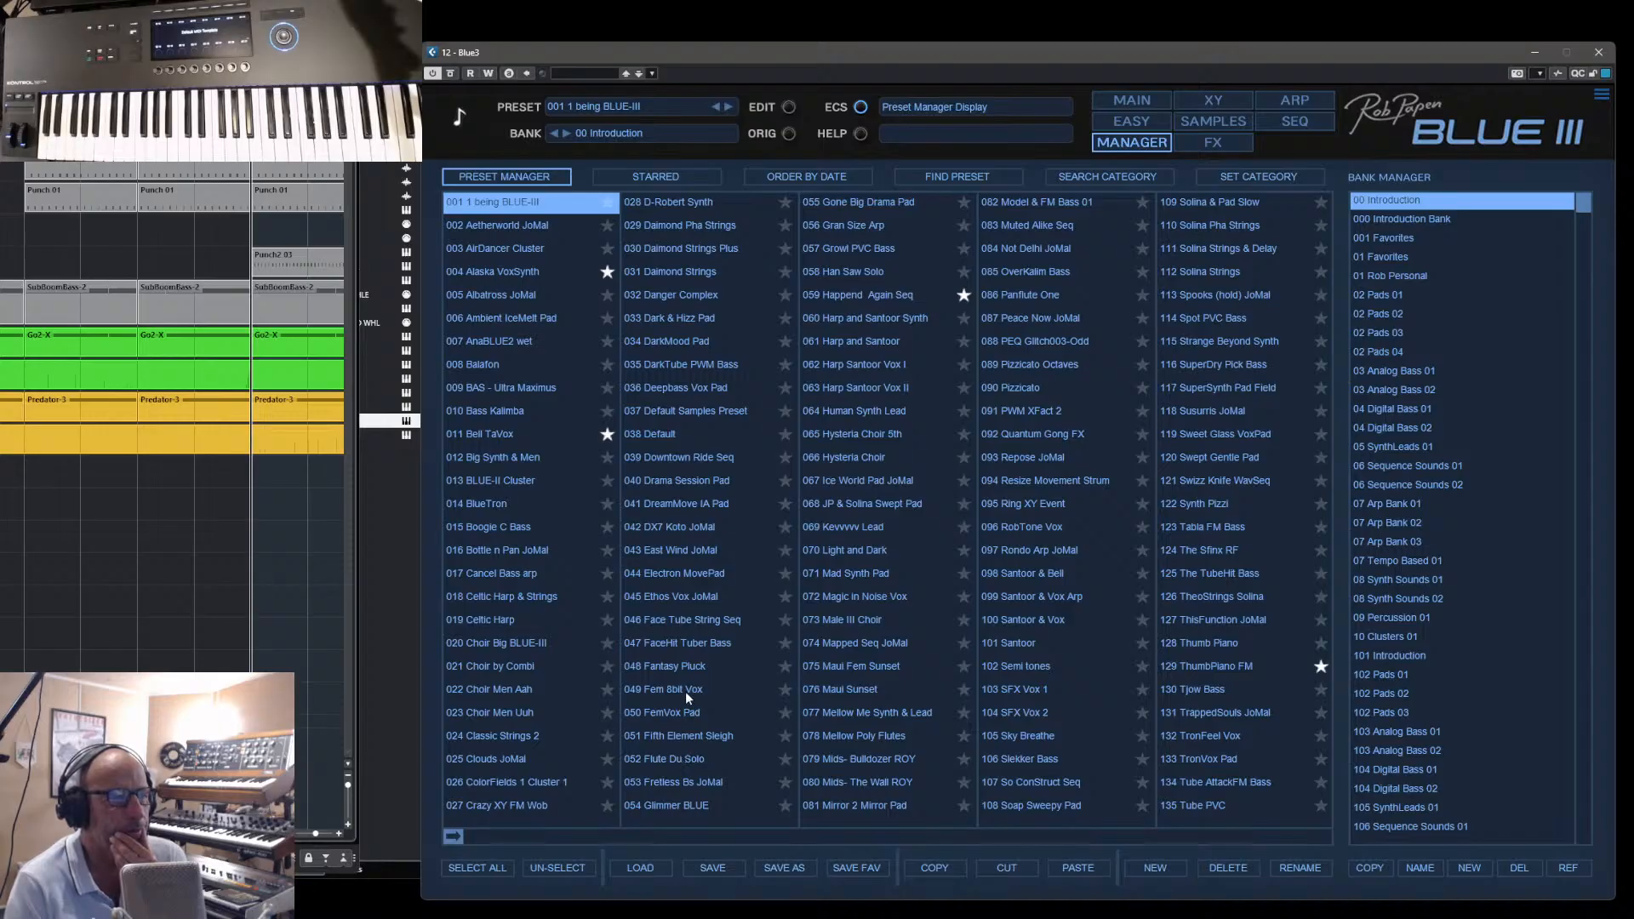
pyautogui.click(676, 736)
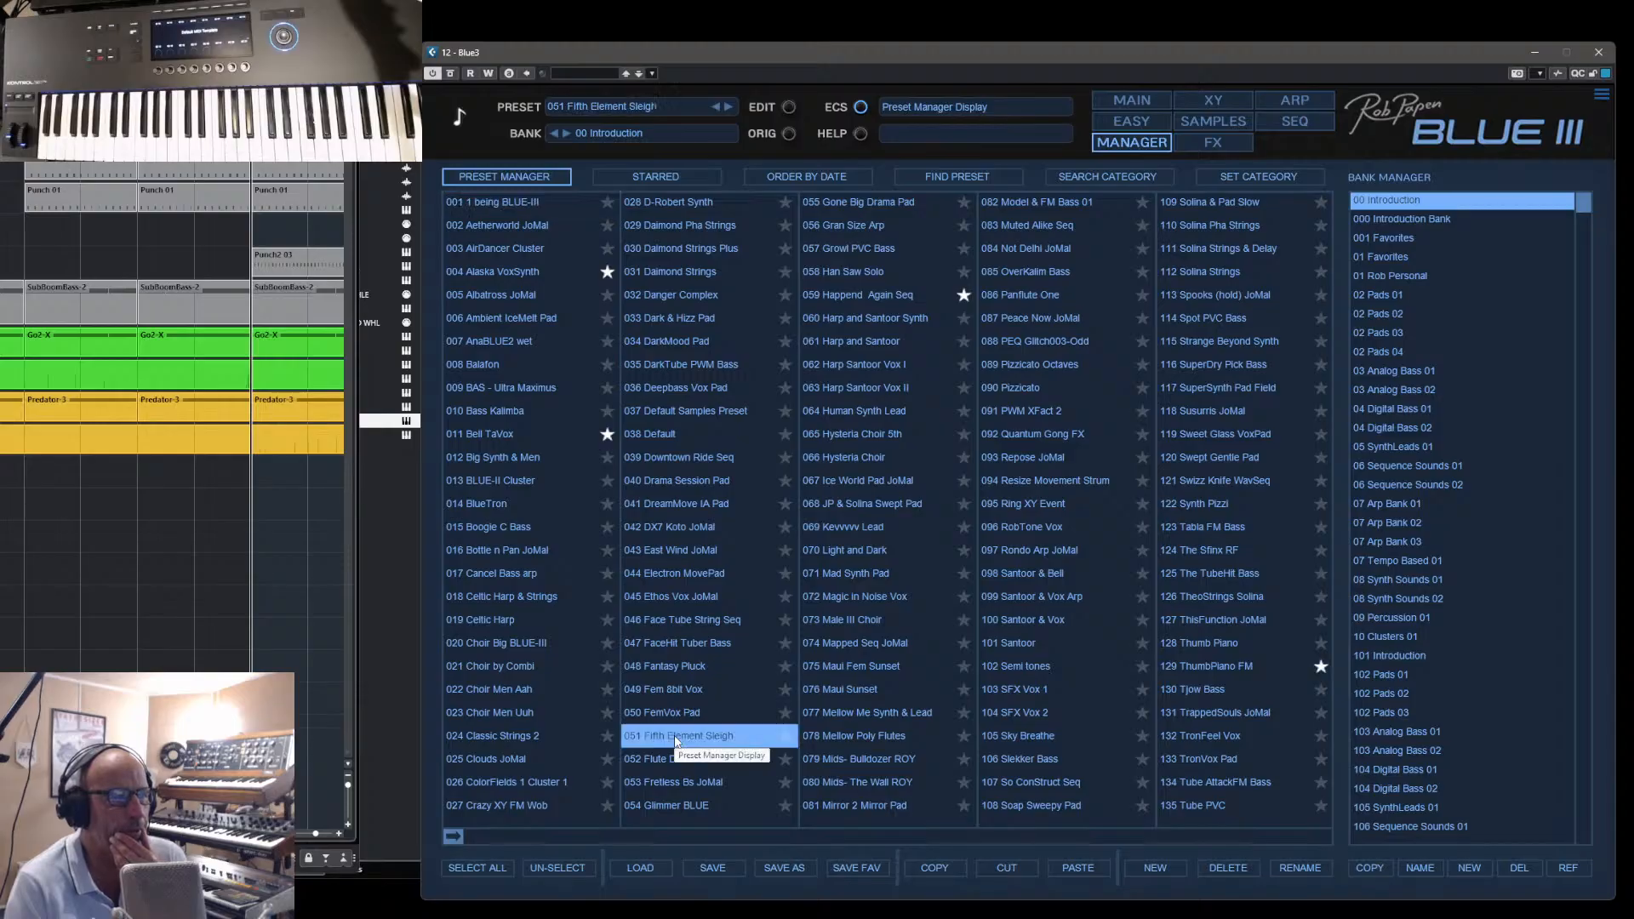
# - Switch off oscillators 1 and 2 of the Fifth Element Sleigh preset on the main synth screen
pyautogui.click(1130, 100)
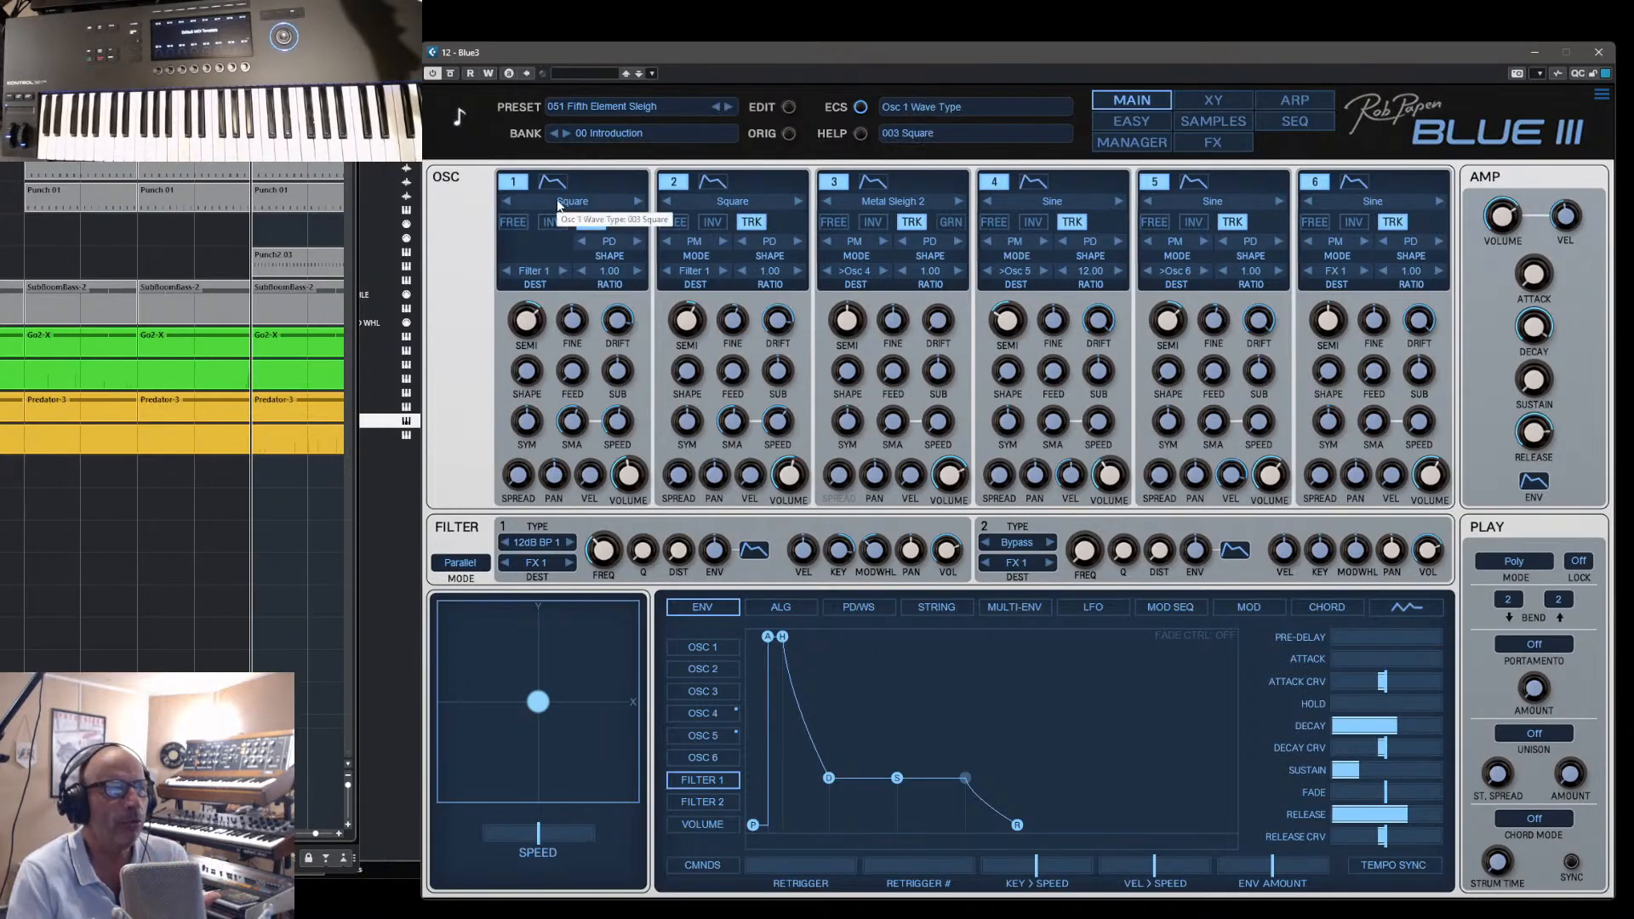
pyautogui.click(513, 181)
pyautogui.click(673, 181)
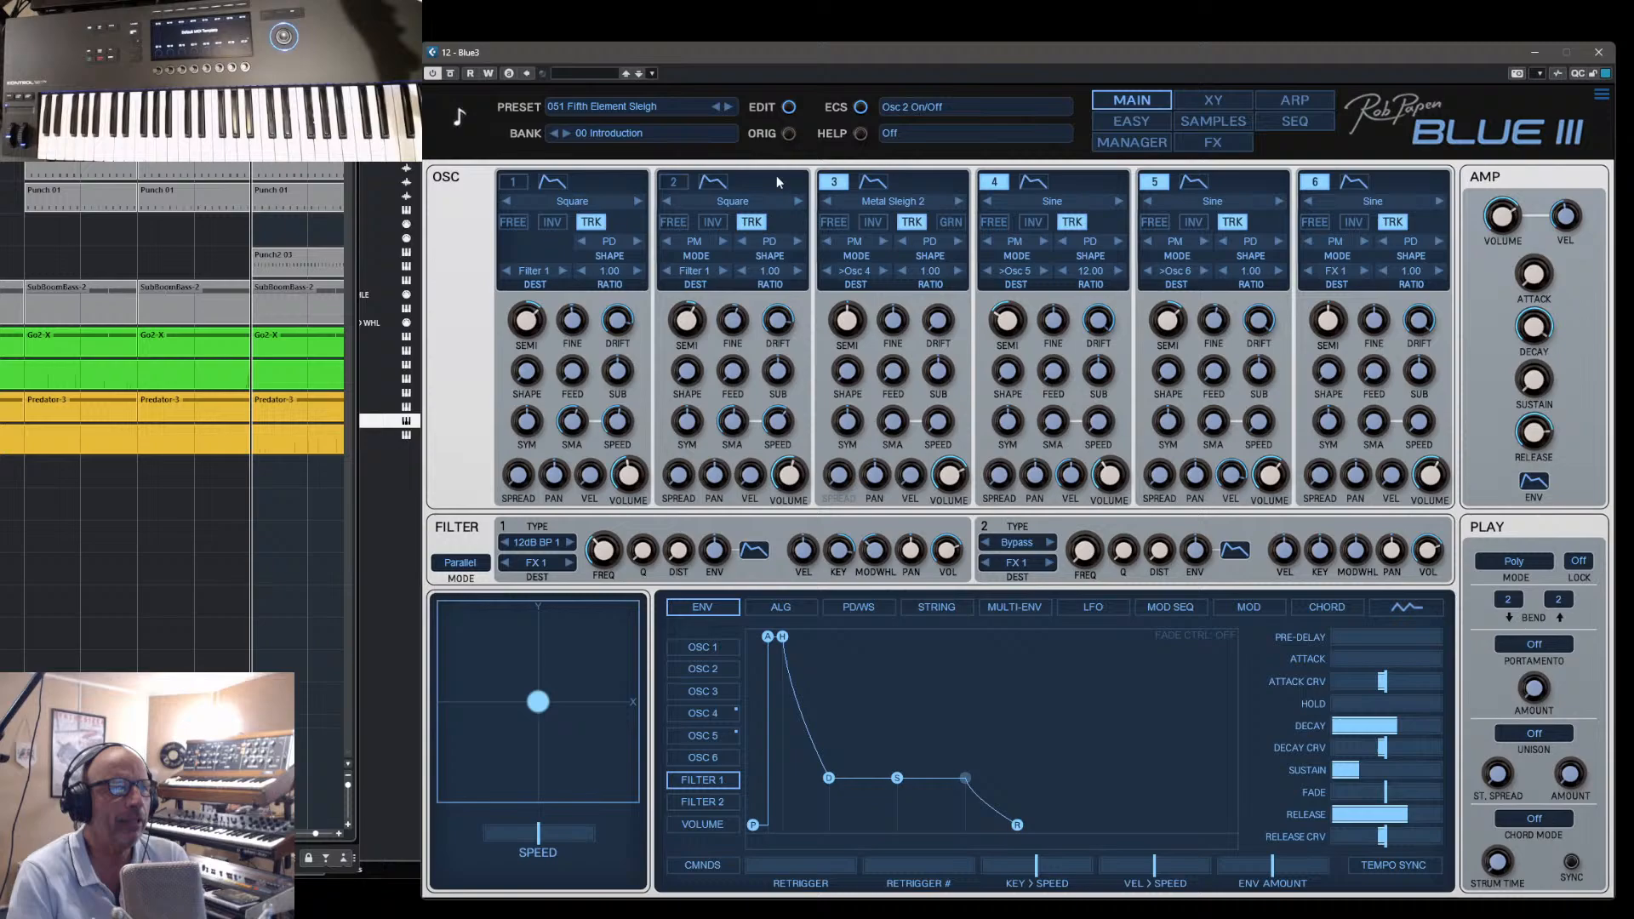
# - Switch off oscillators 3, 4, 5 and 6 of the Fifth Element Sleigh preset with its FM matrix displayed
pyautogui.click(833, 183)
pyautogui.click(781, 609)
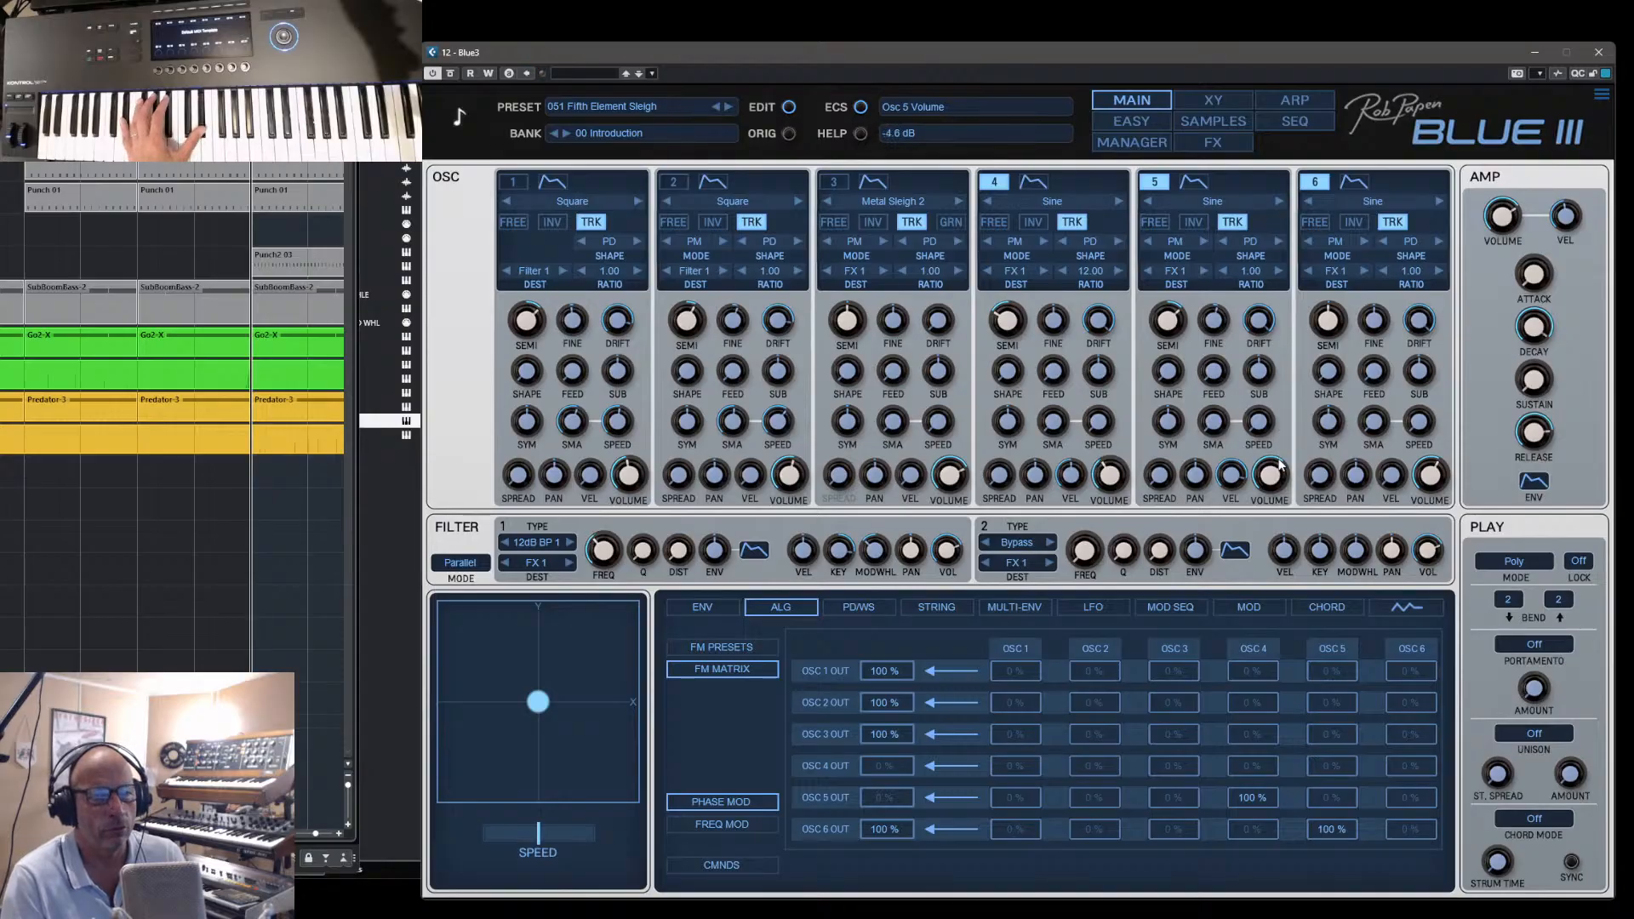
pyautogui.click(993, 181)
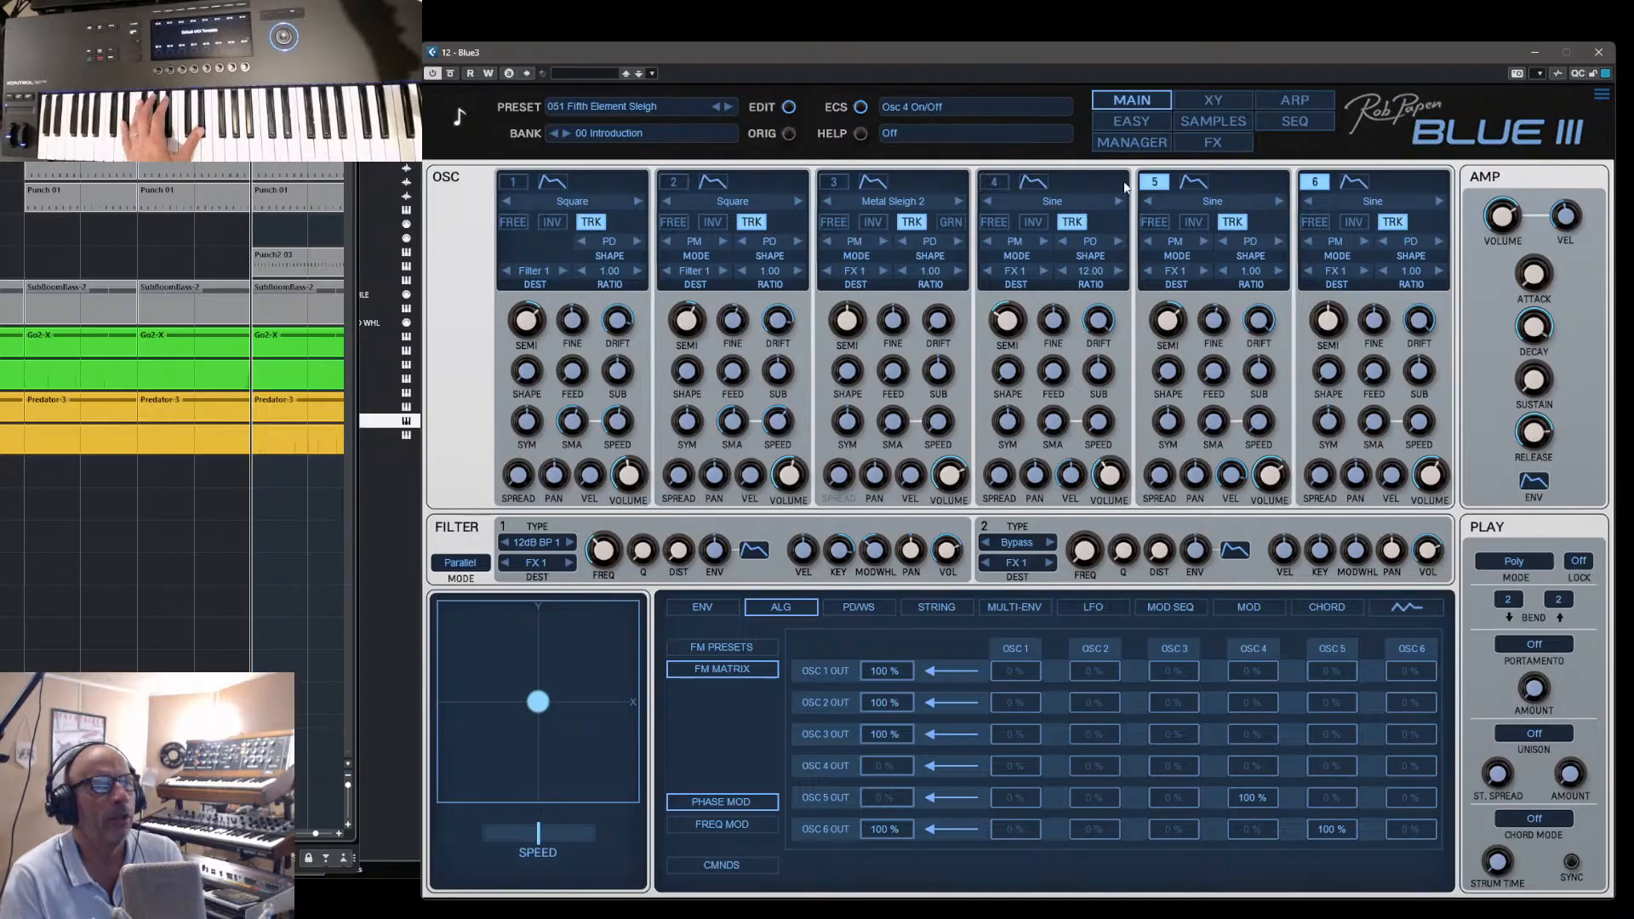
pyautogui.click(1154, 182)
pyautogui.click(1316, 183)
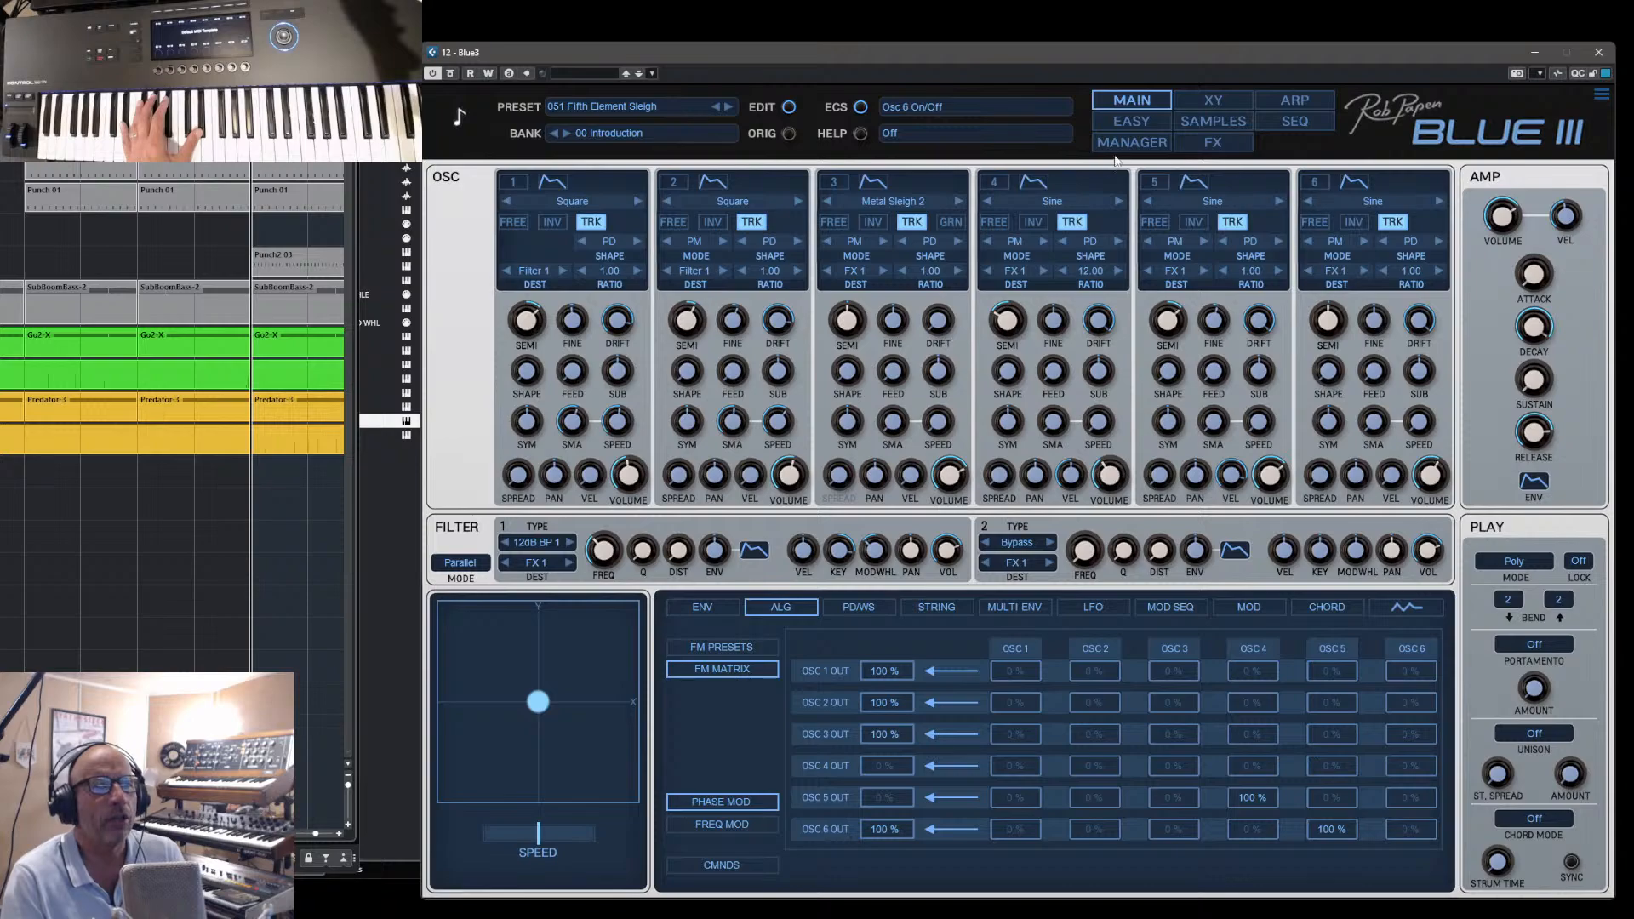
# - Switch oscillators 1 to 4 of the Fifth Element Sleigh preset back on one after another
pyautogui.click(833, 185)
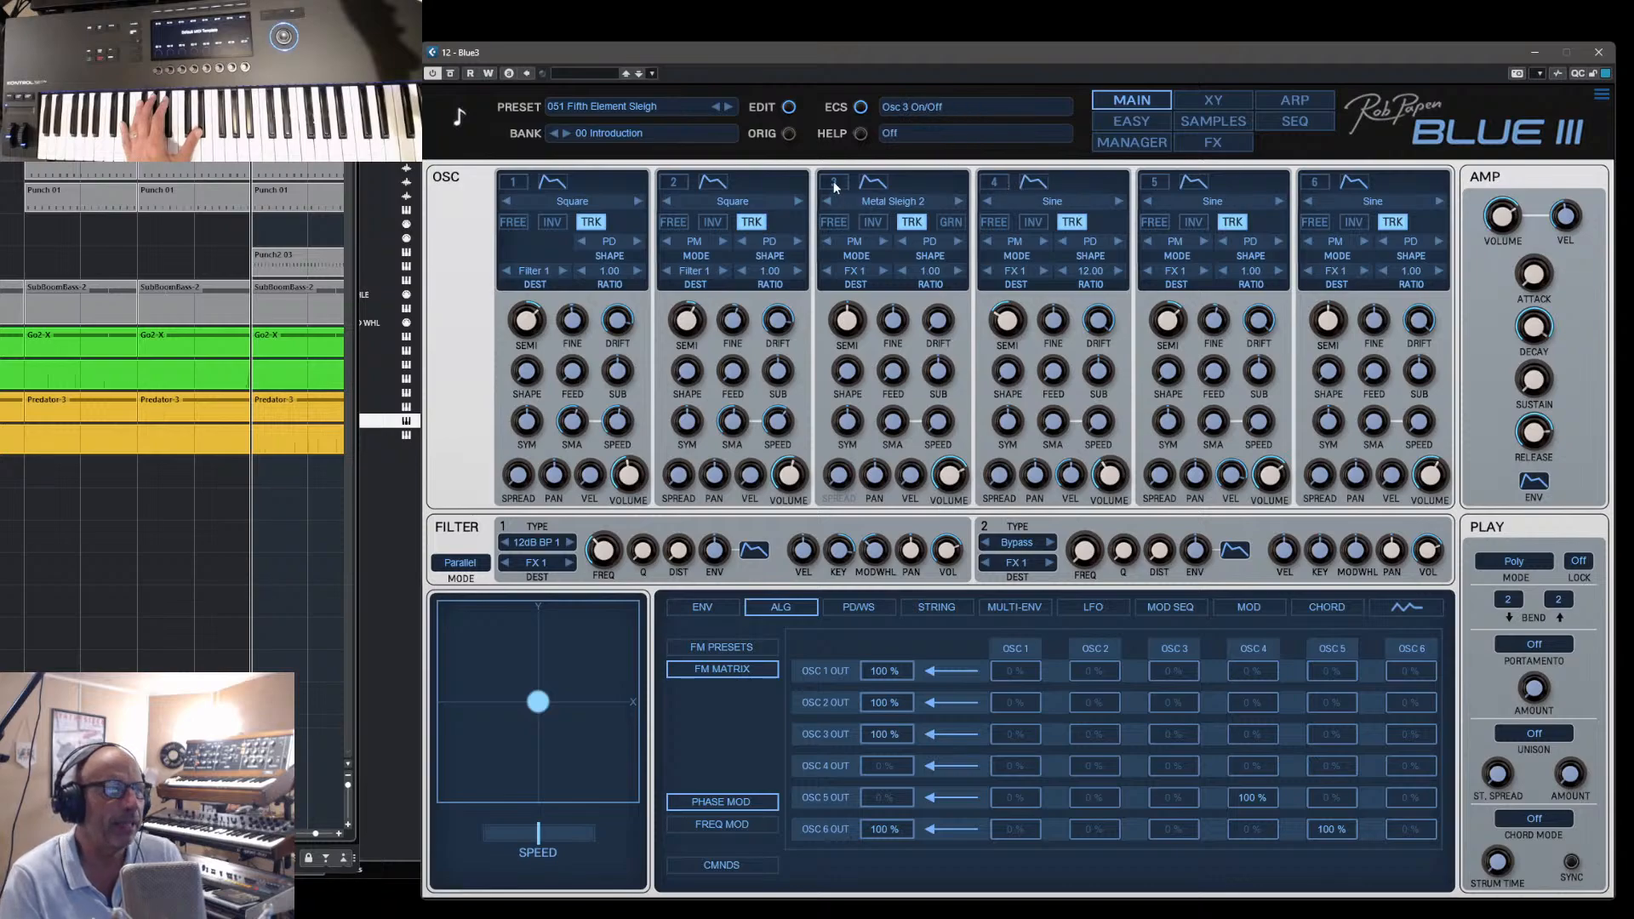
pyautogui.click(672, 181)
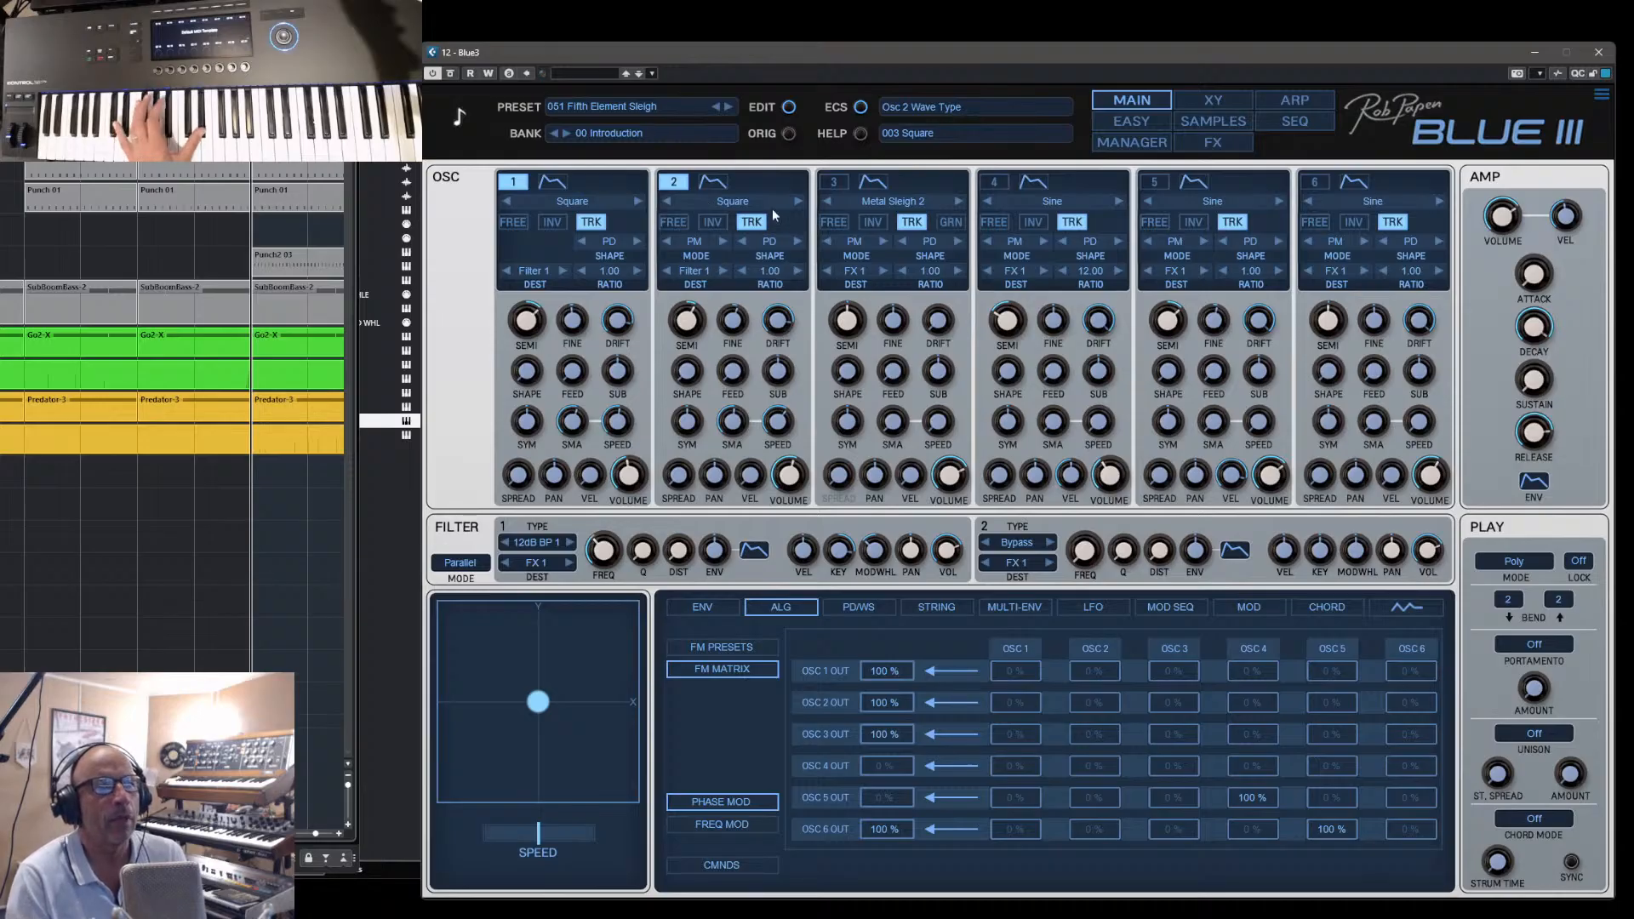
pyautogui.click(833, 186)
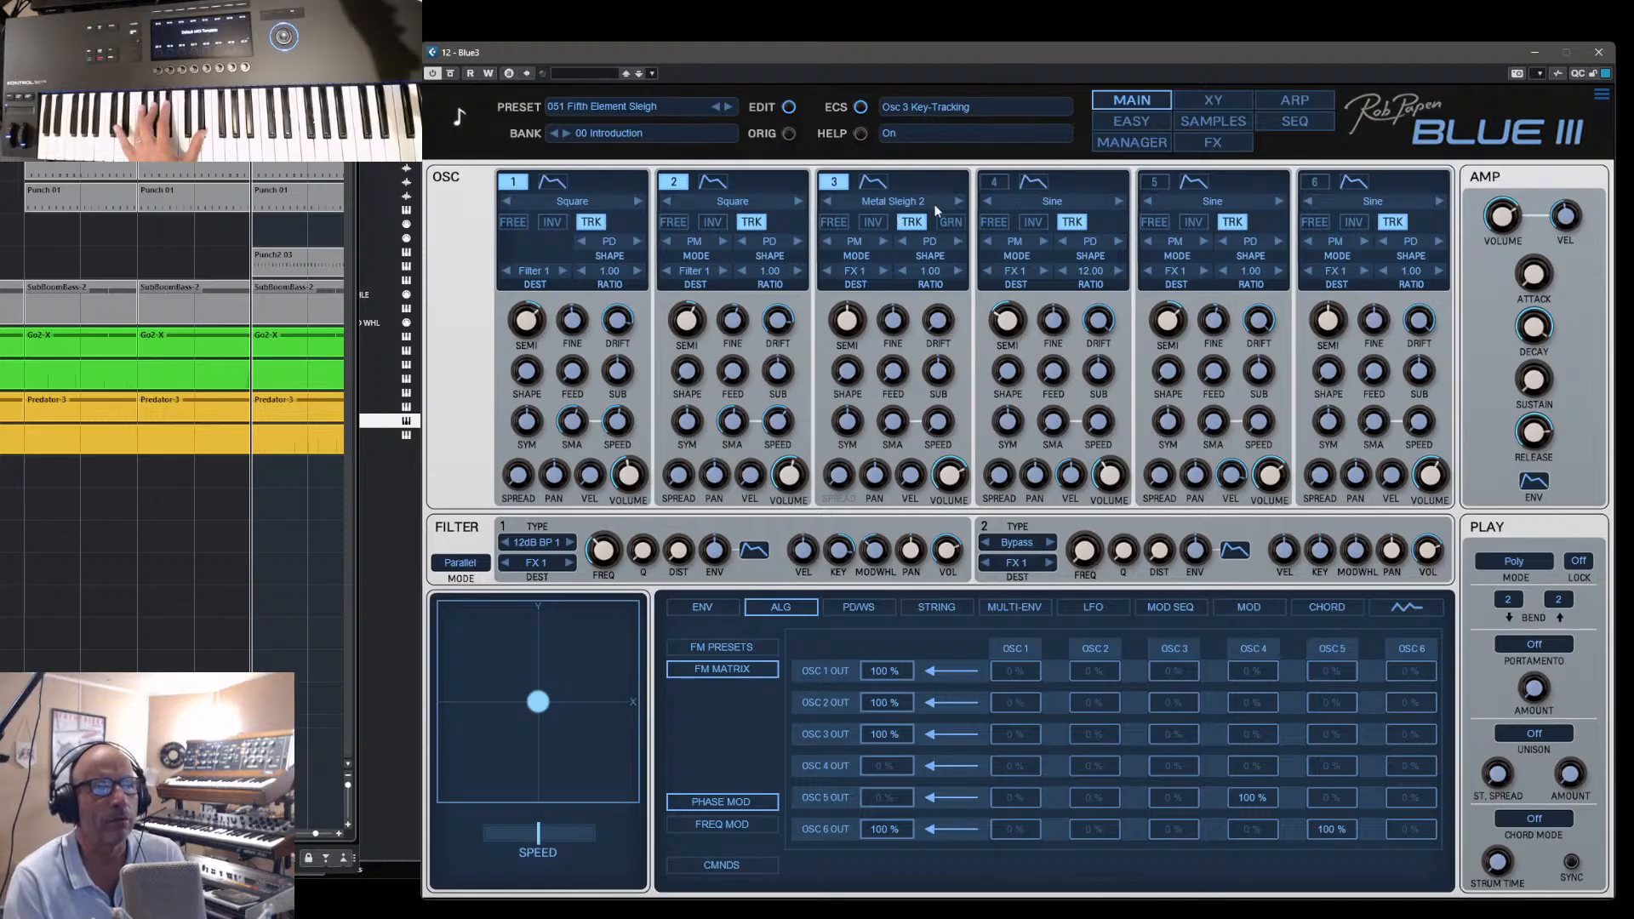
pyautogui.click(1005, 184)
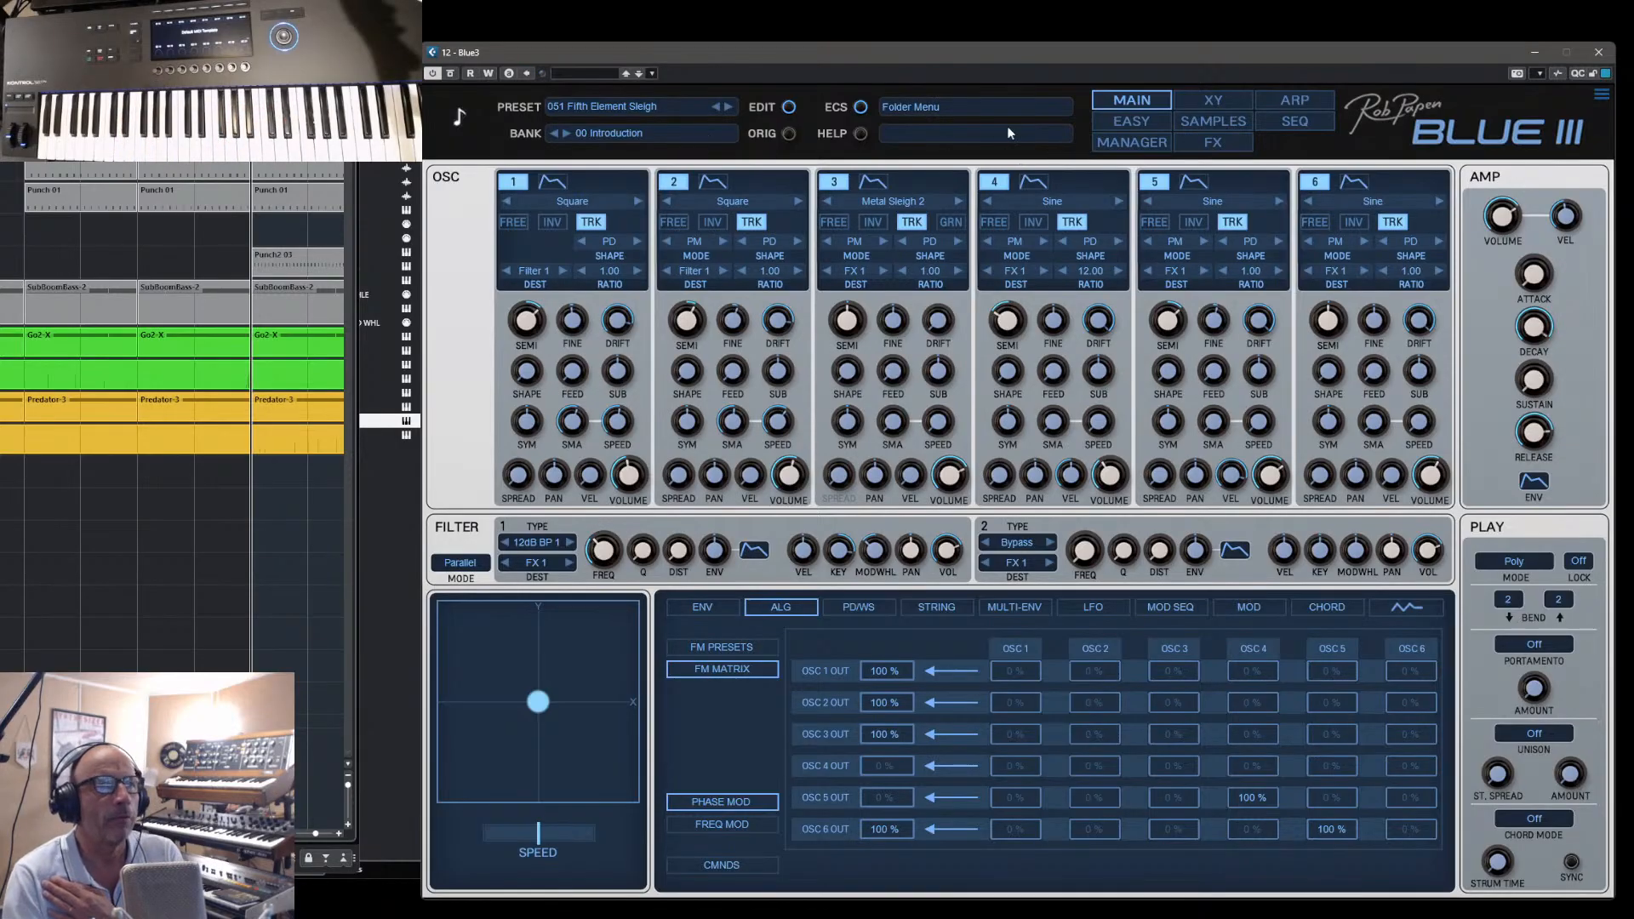
# - Load the preset 090 Pizzicato, show it on the main synth screen and advance to 091 PWM XFact 2
pyautogui.click(1139, 144)
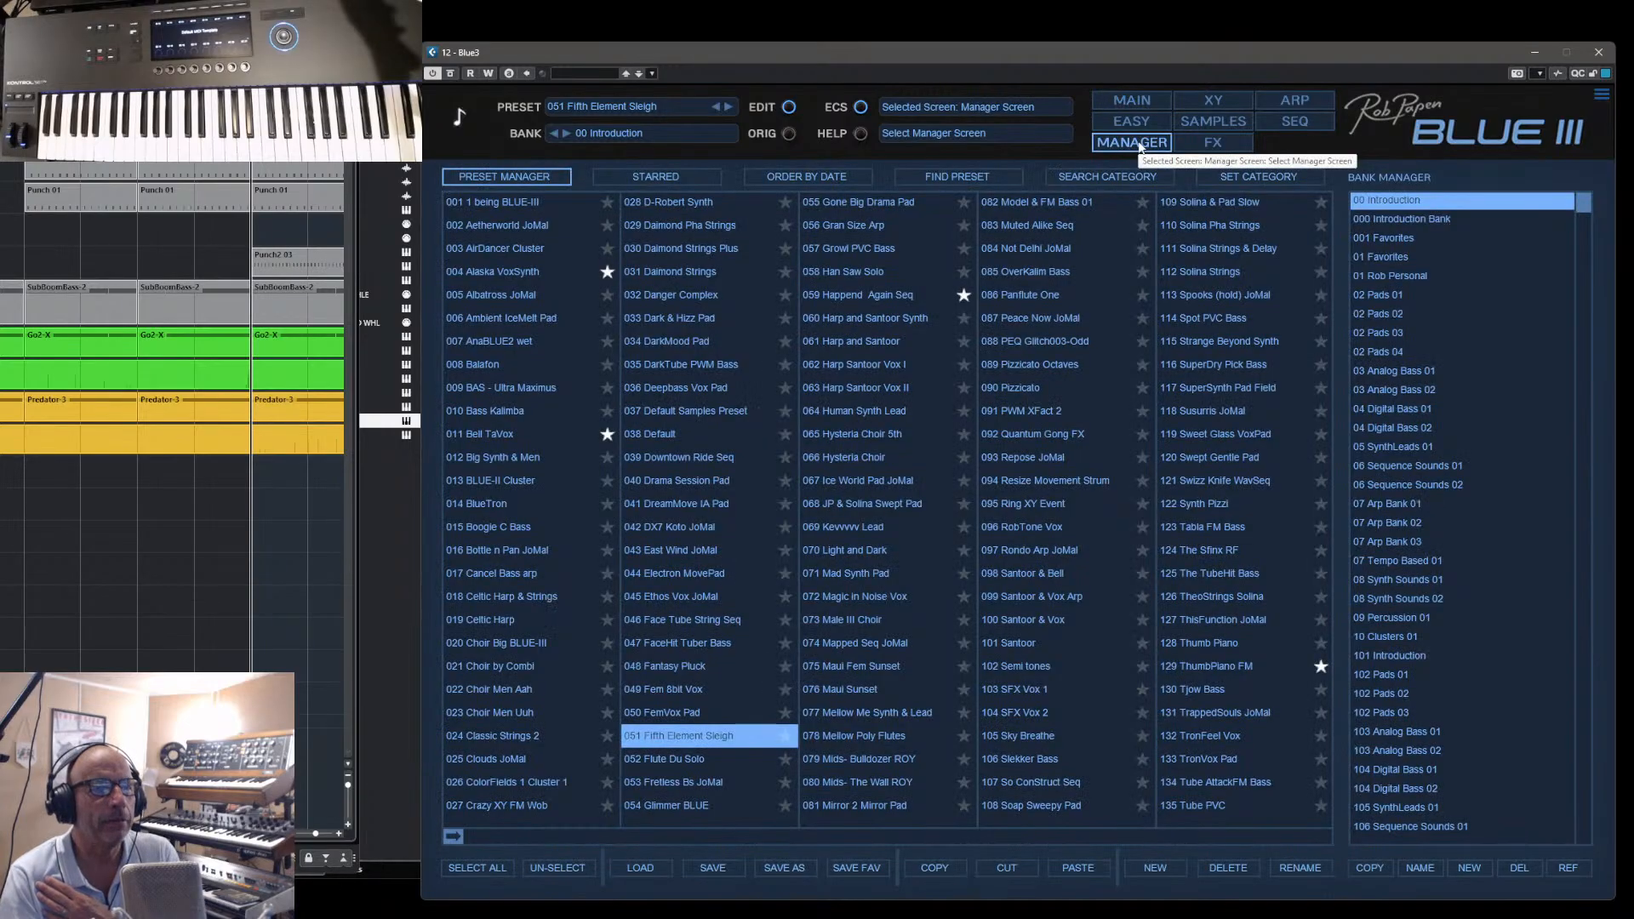
pyautogui.click(1029, 385)
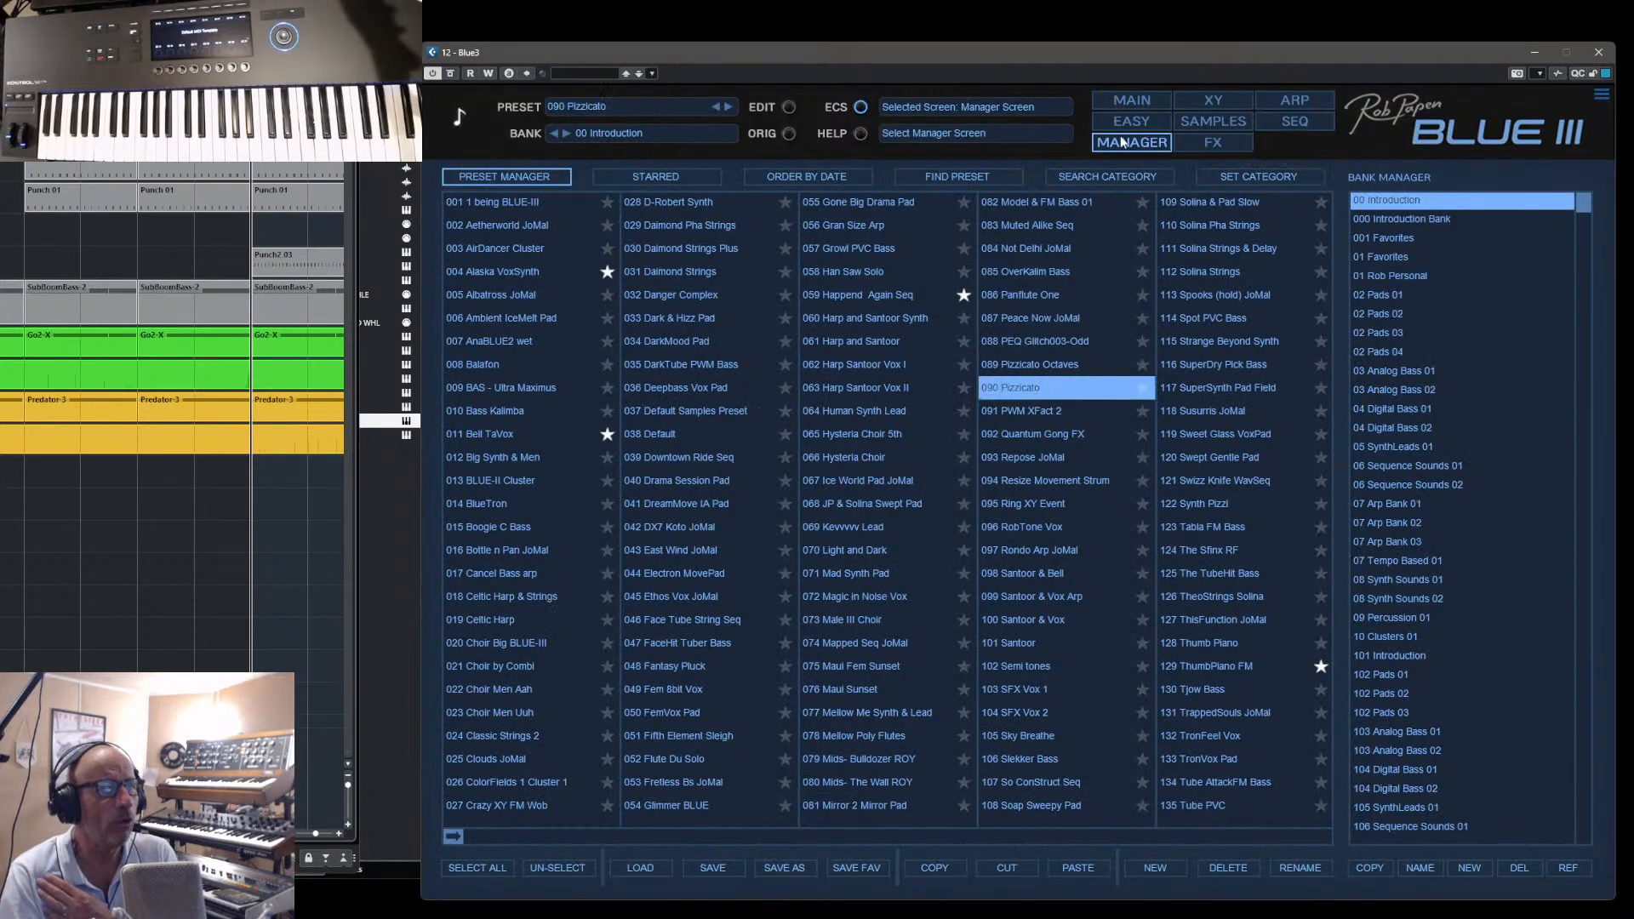
pyautogui.click(1141, 101)
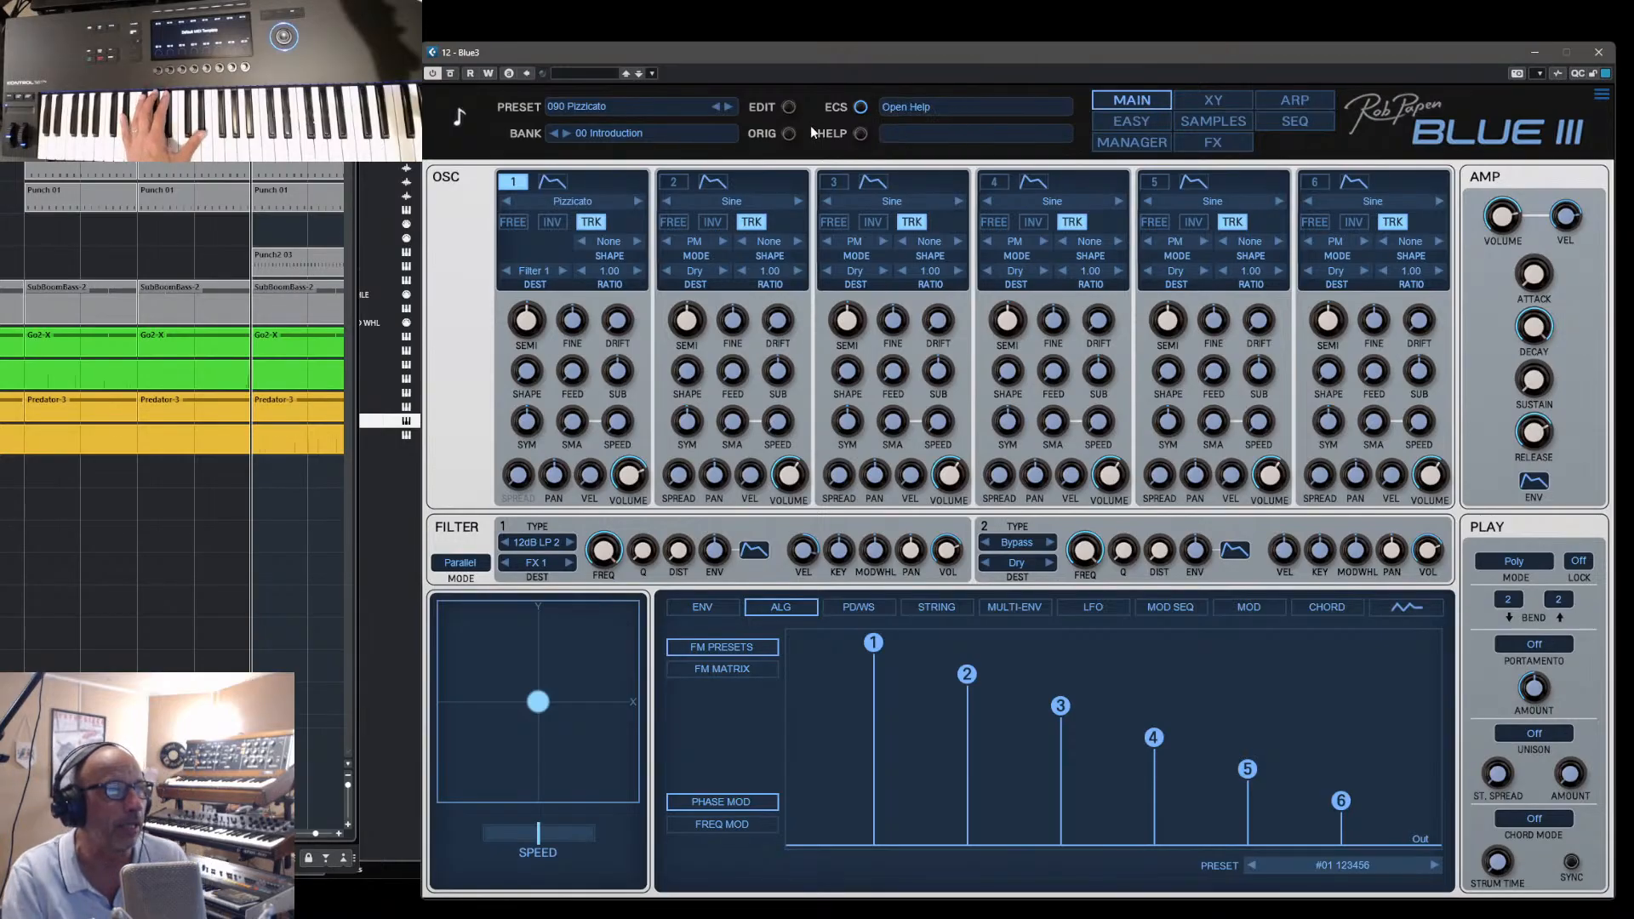
pyautogui.click(728, 106)
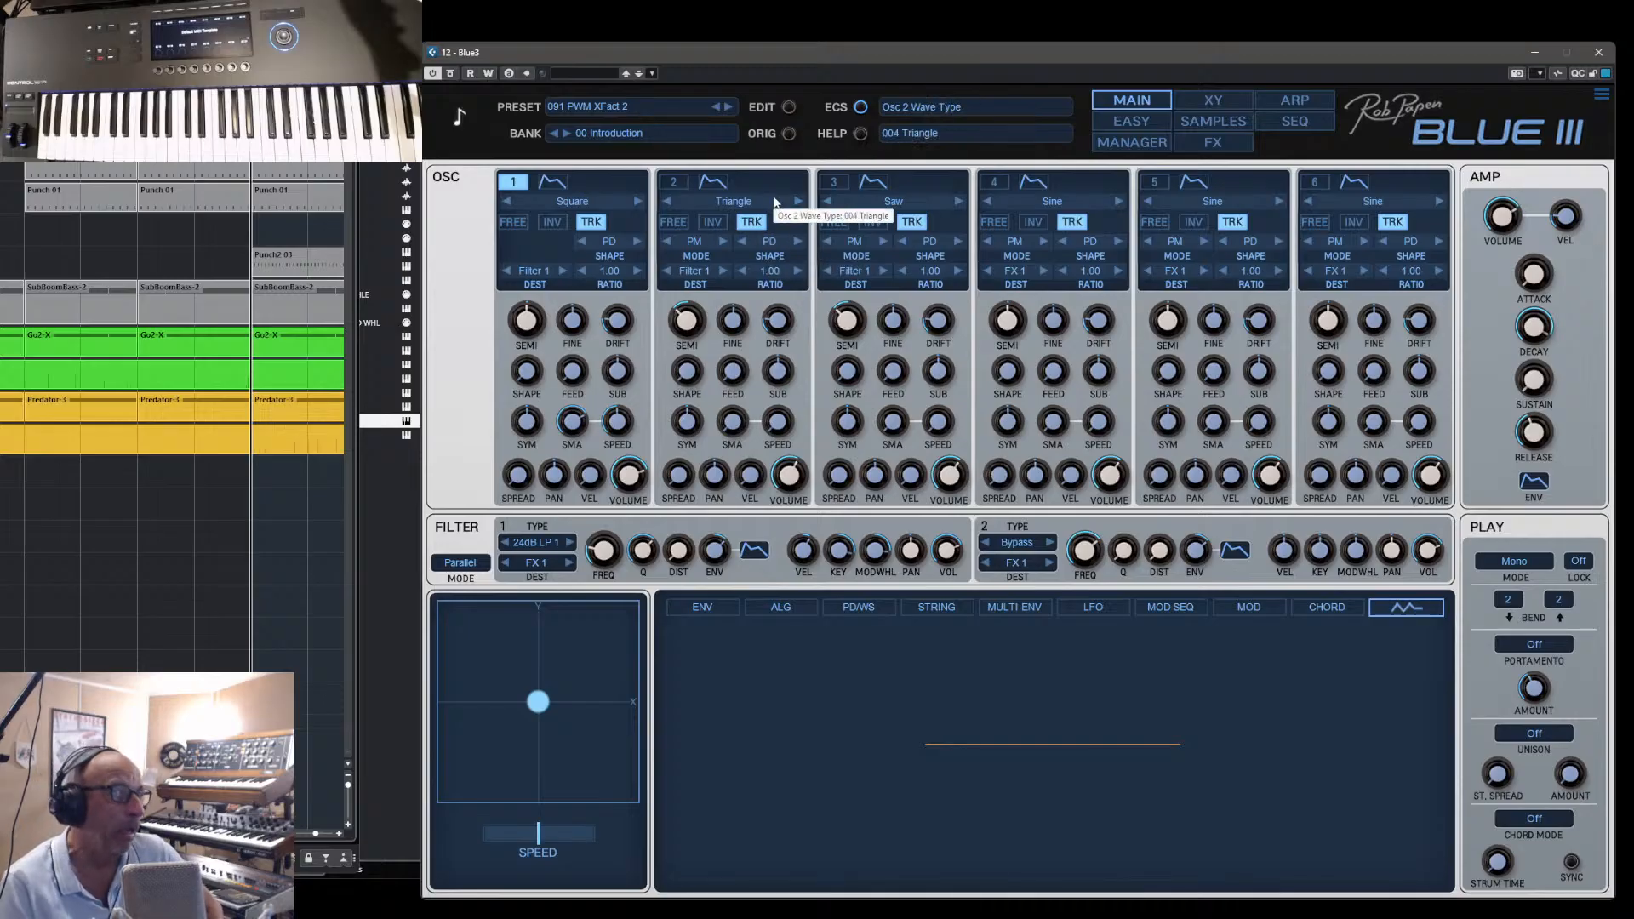
# - Load the preset 076 Maui Sunset from the bank 00 Introduction and show its main synth screen
pyautogui.click(1146, 143)
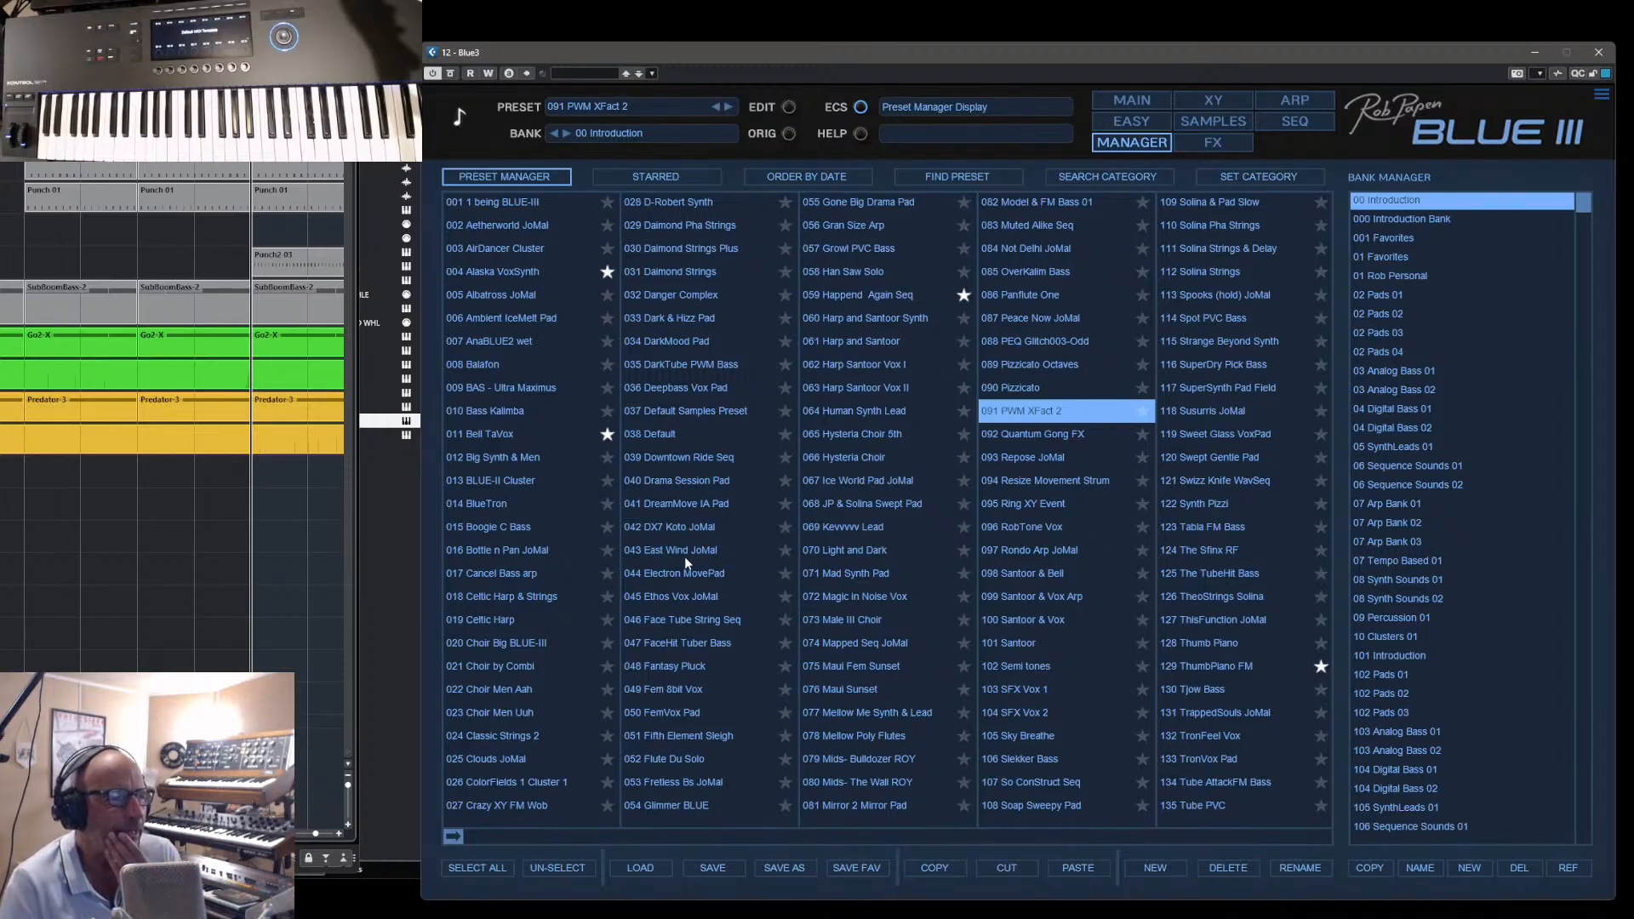
pyautogui.click(852, 691)
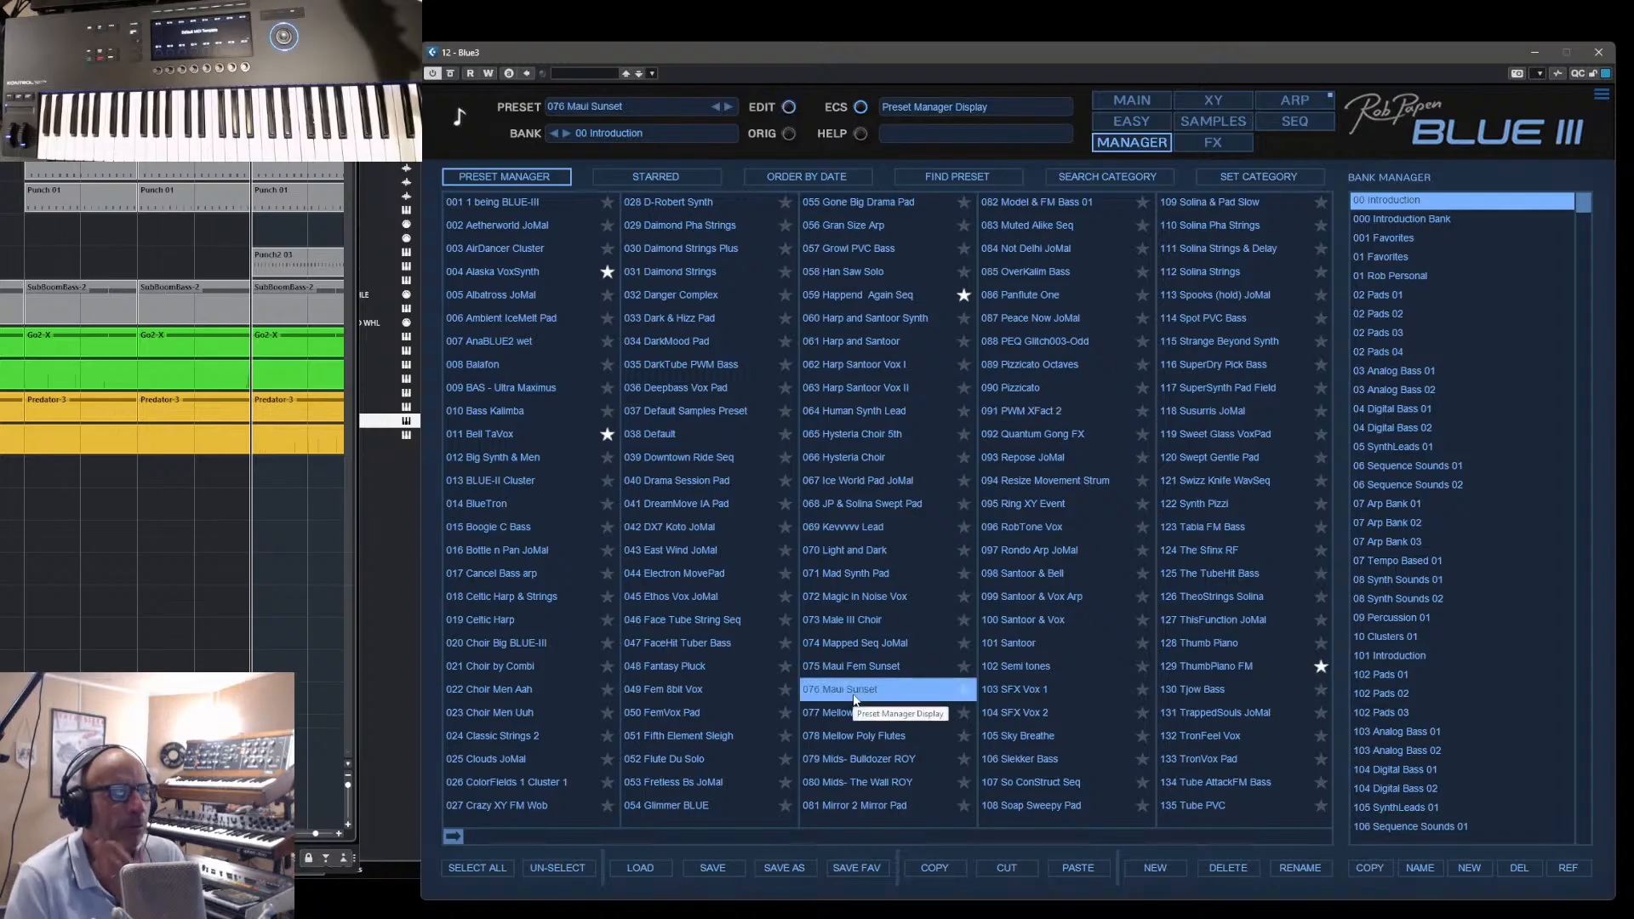
pyautogui.click(1148, 101)
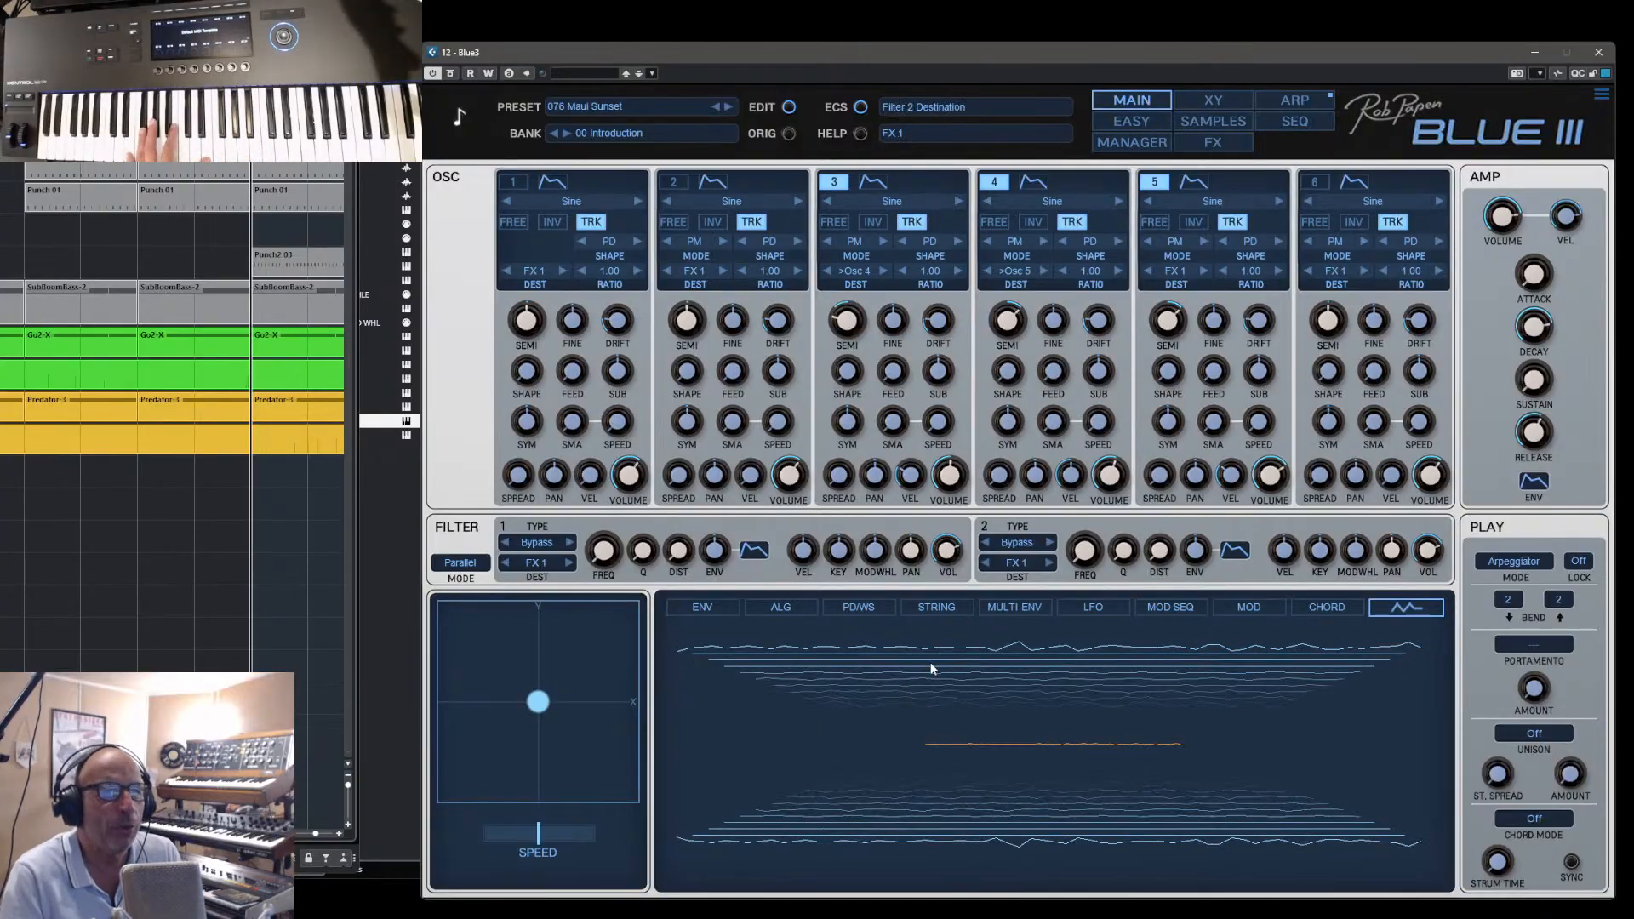
# - Check the modulation routings of Maui Sunset and increase the envelope length of Multi-Env 1
pyautogui.click(1251, 609)
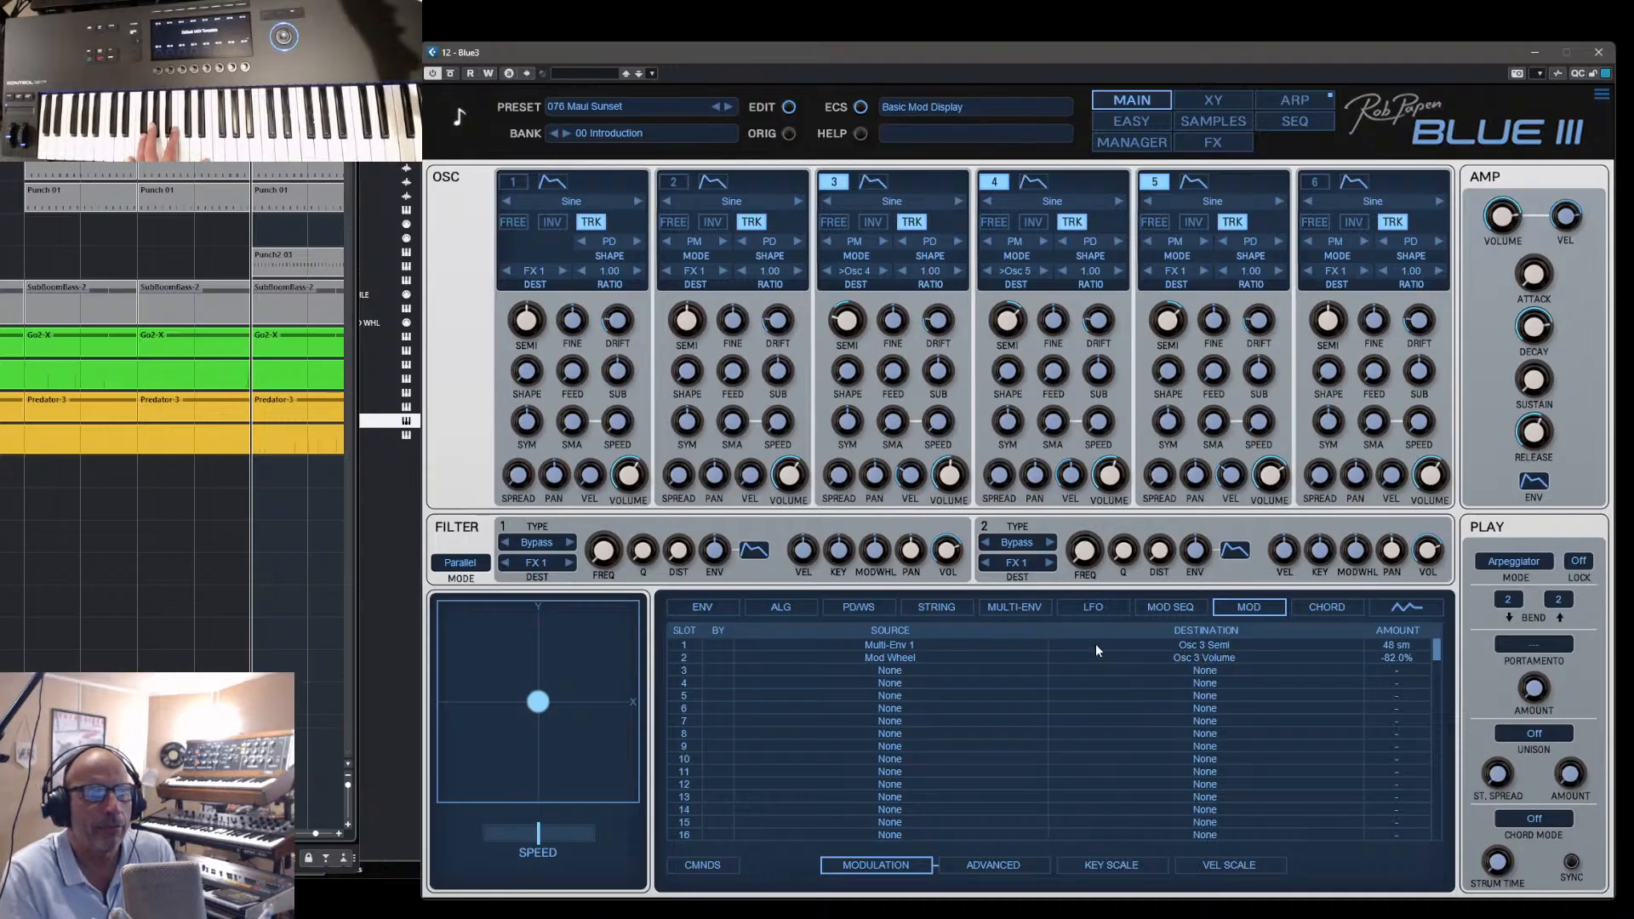
pyautogui.click(1008, 606)
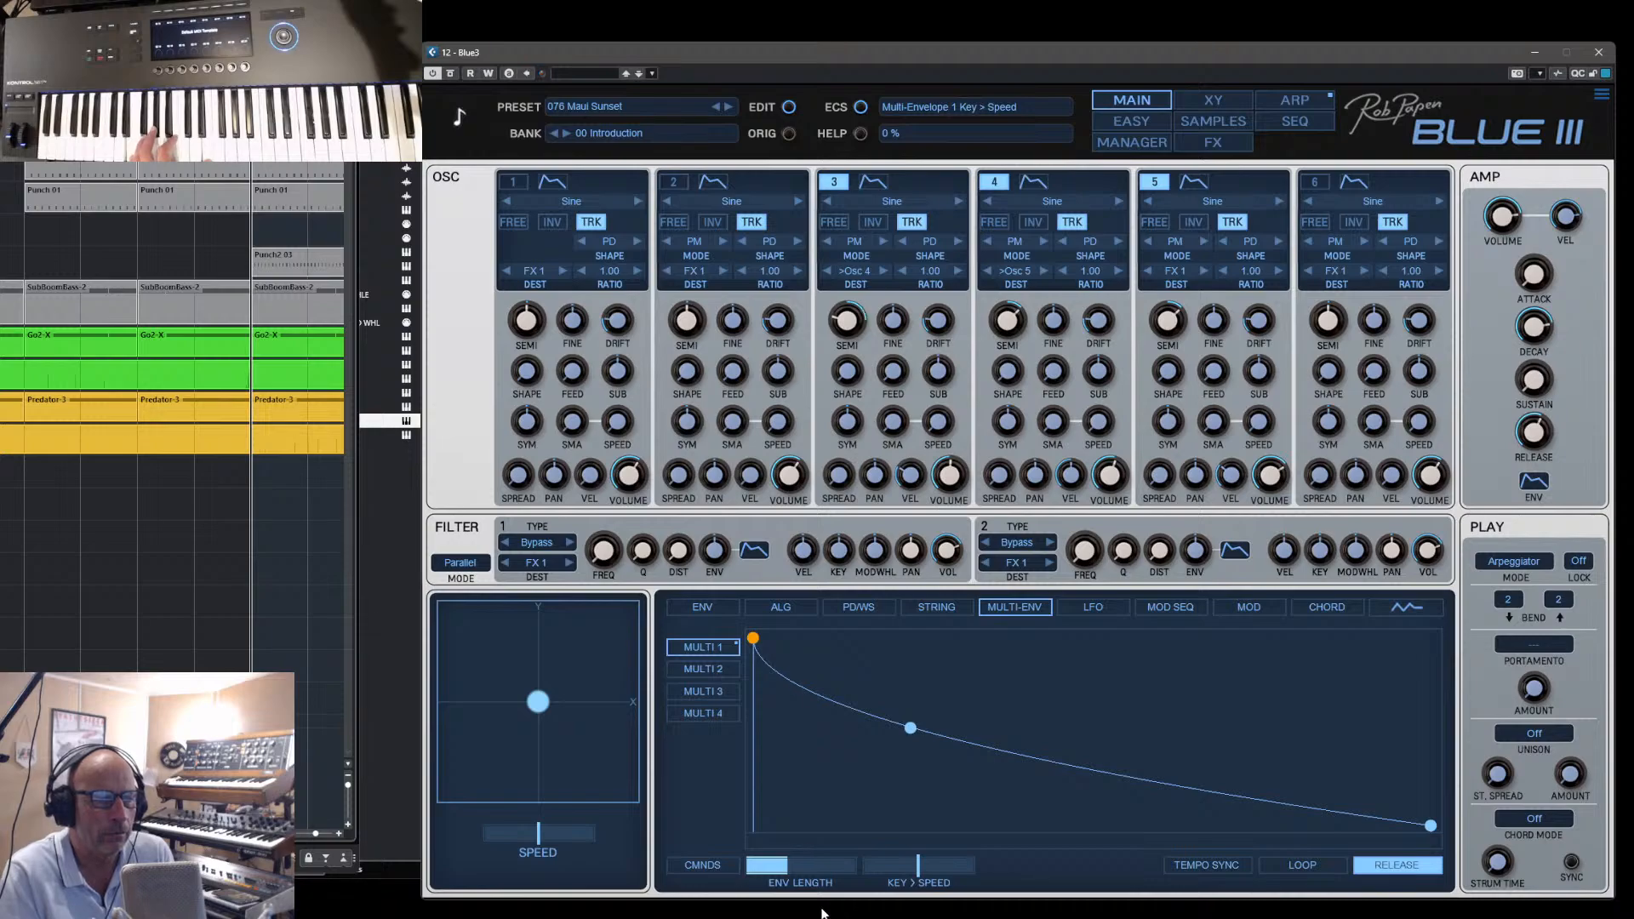
pyautogui.moveTo(790, 868)
pyautogui.mouseDown()
pyautogui.moveTo(854, 871)
pyautogui.moveTo(764, 870)
pyautogui.moveTo(839, 875)
pyautogui.moveTo(819, 864)
pyautogui.mouseUp()
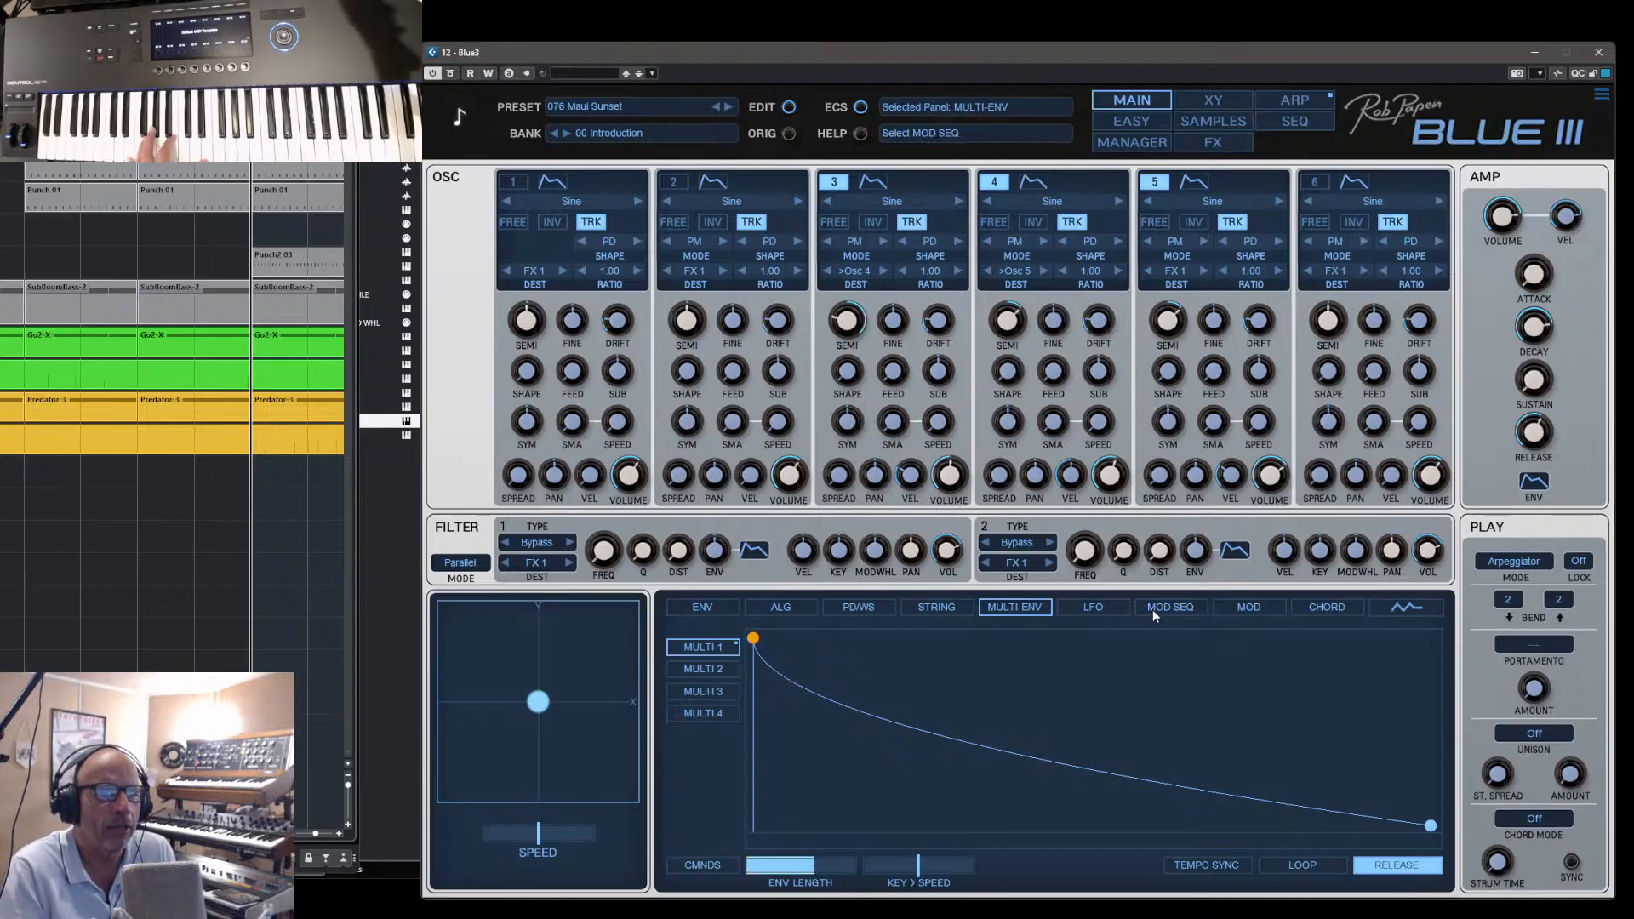
# - Bypass the modulation slot routing Multi-Env 1 to Osc 3 Semi, and enable it again
pyautogui.click(1244, 607)
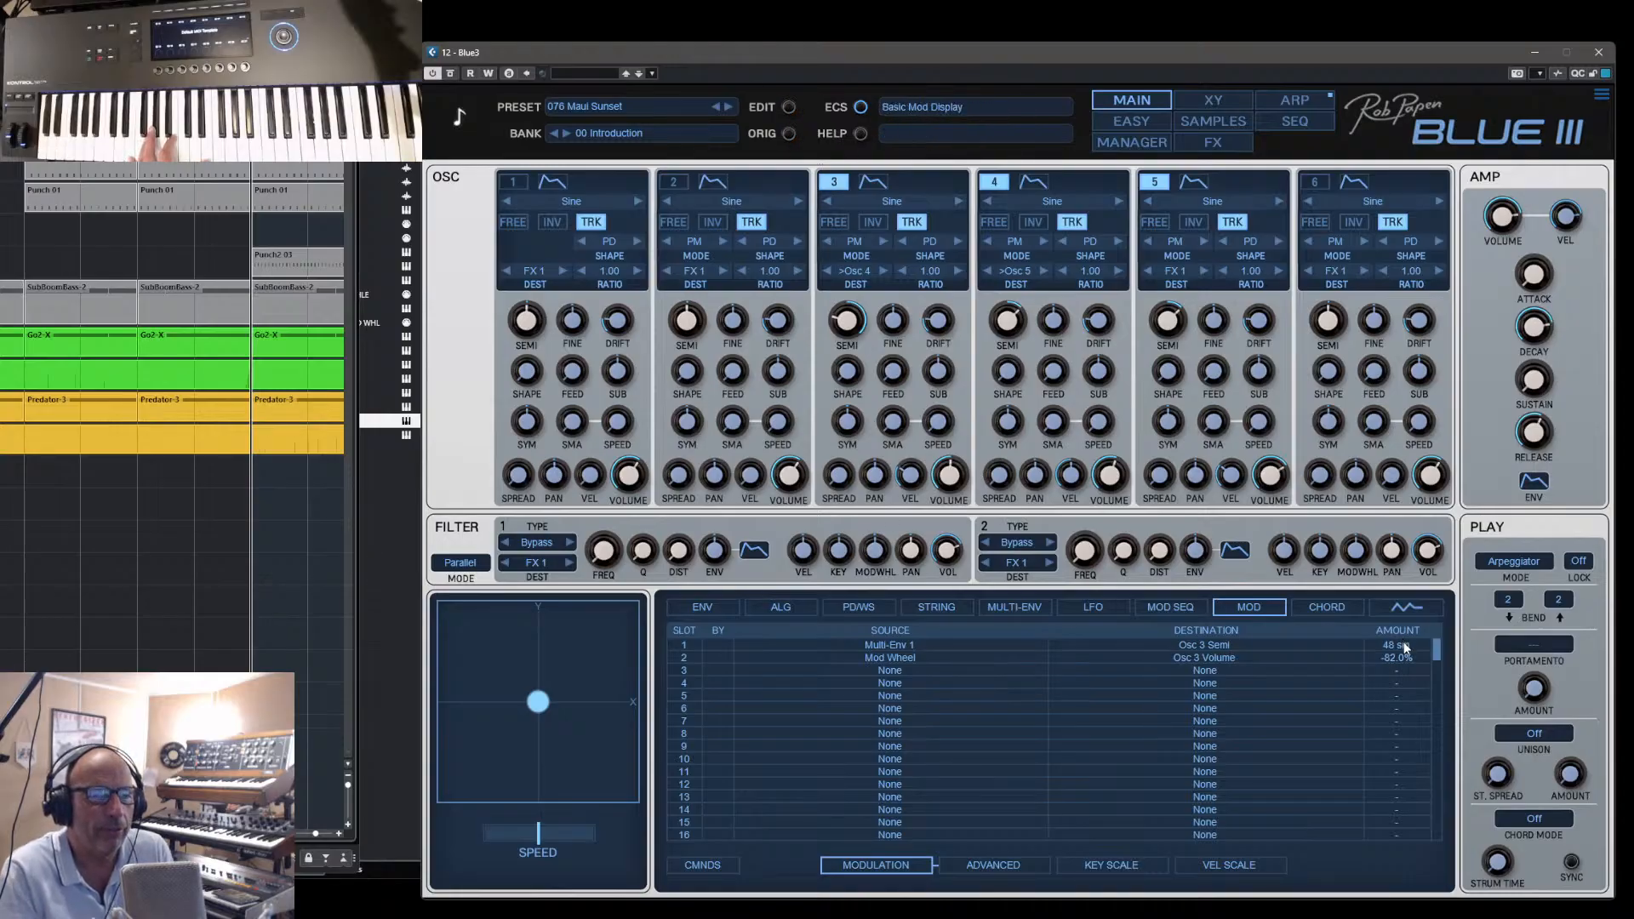
pyautogui.click(718, 645)
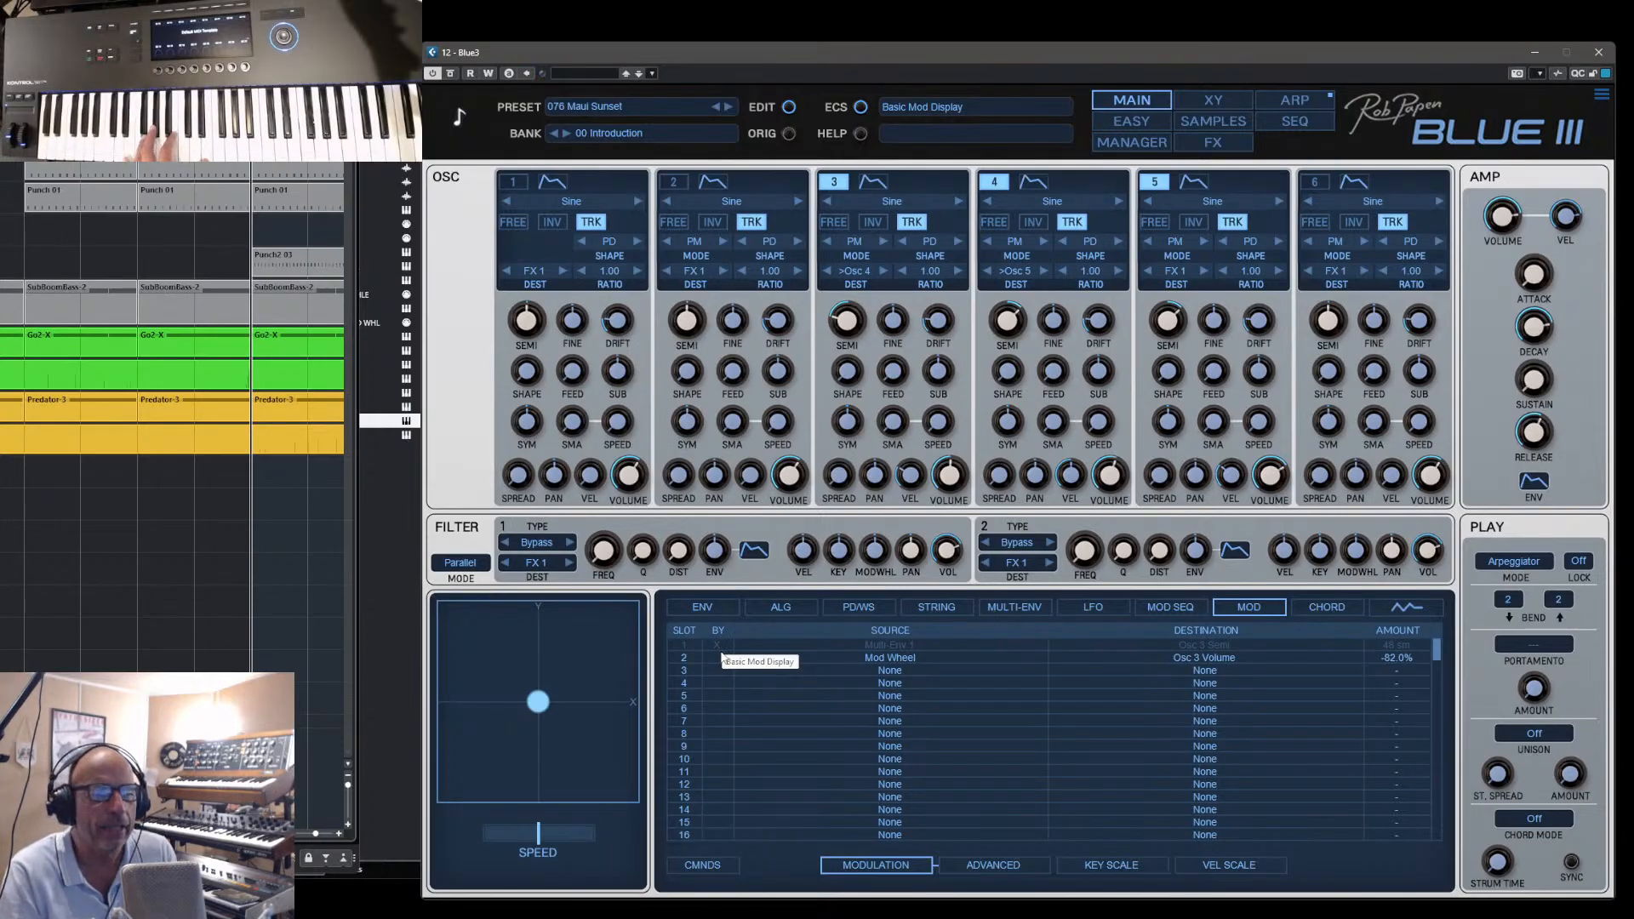
pyautogui.click(720, 645)
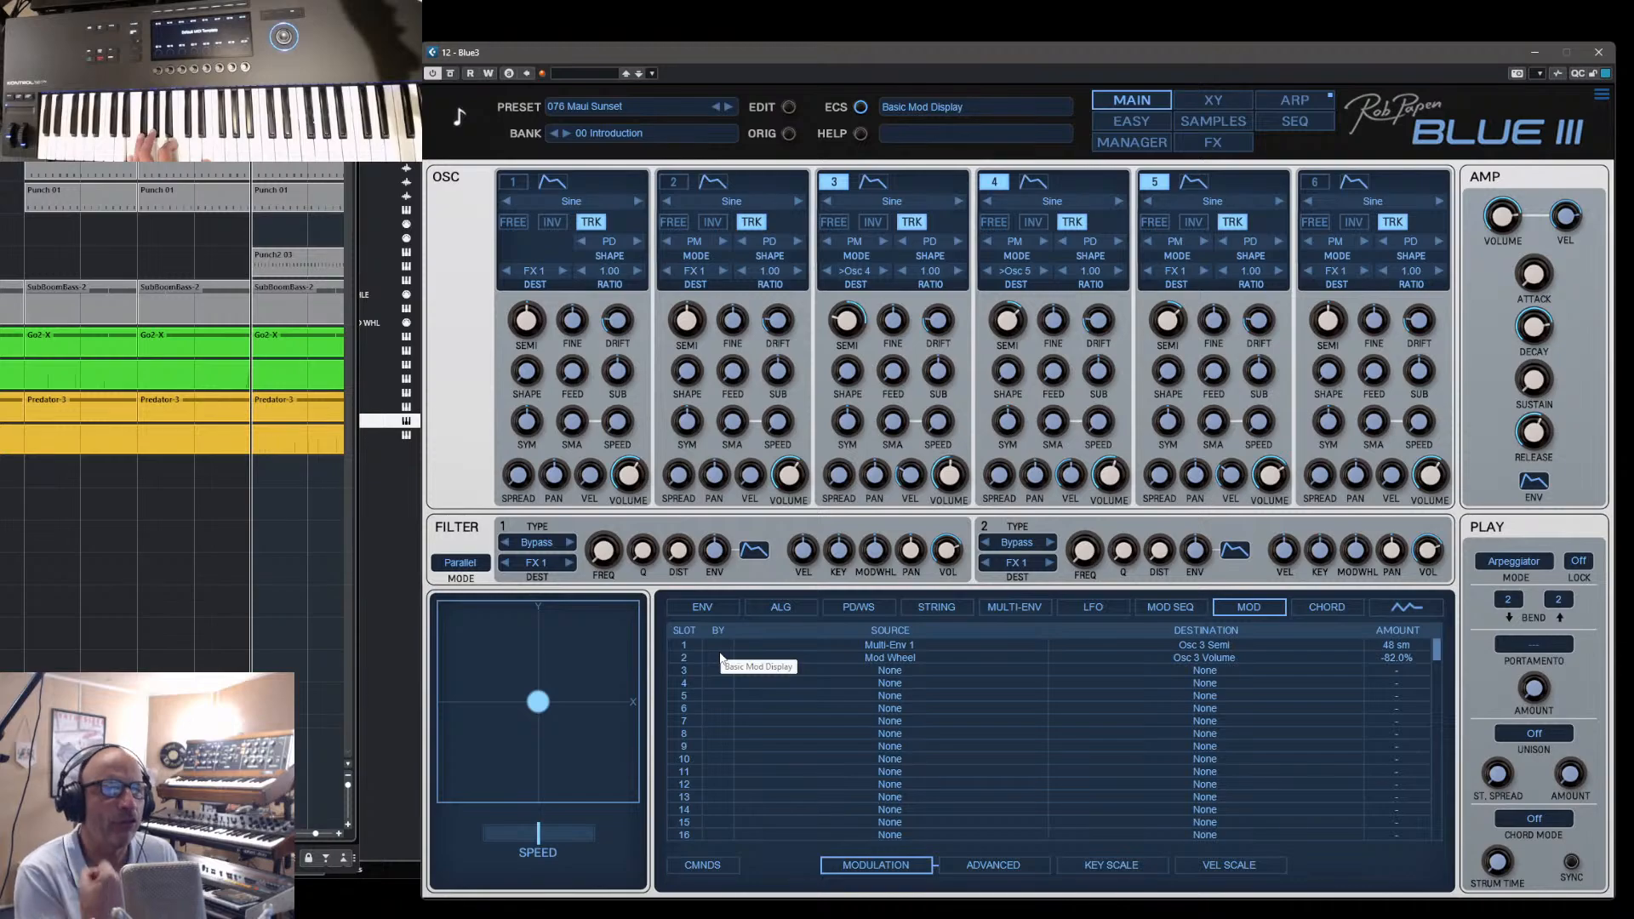
# - With the FM algorithm checked, lengthen the Osc 3 envelope decay to 16.38 sec and shorten it again
pyautogui.click(775, 607)
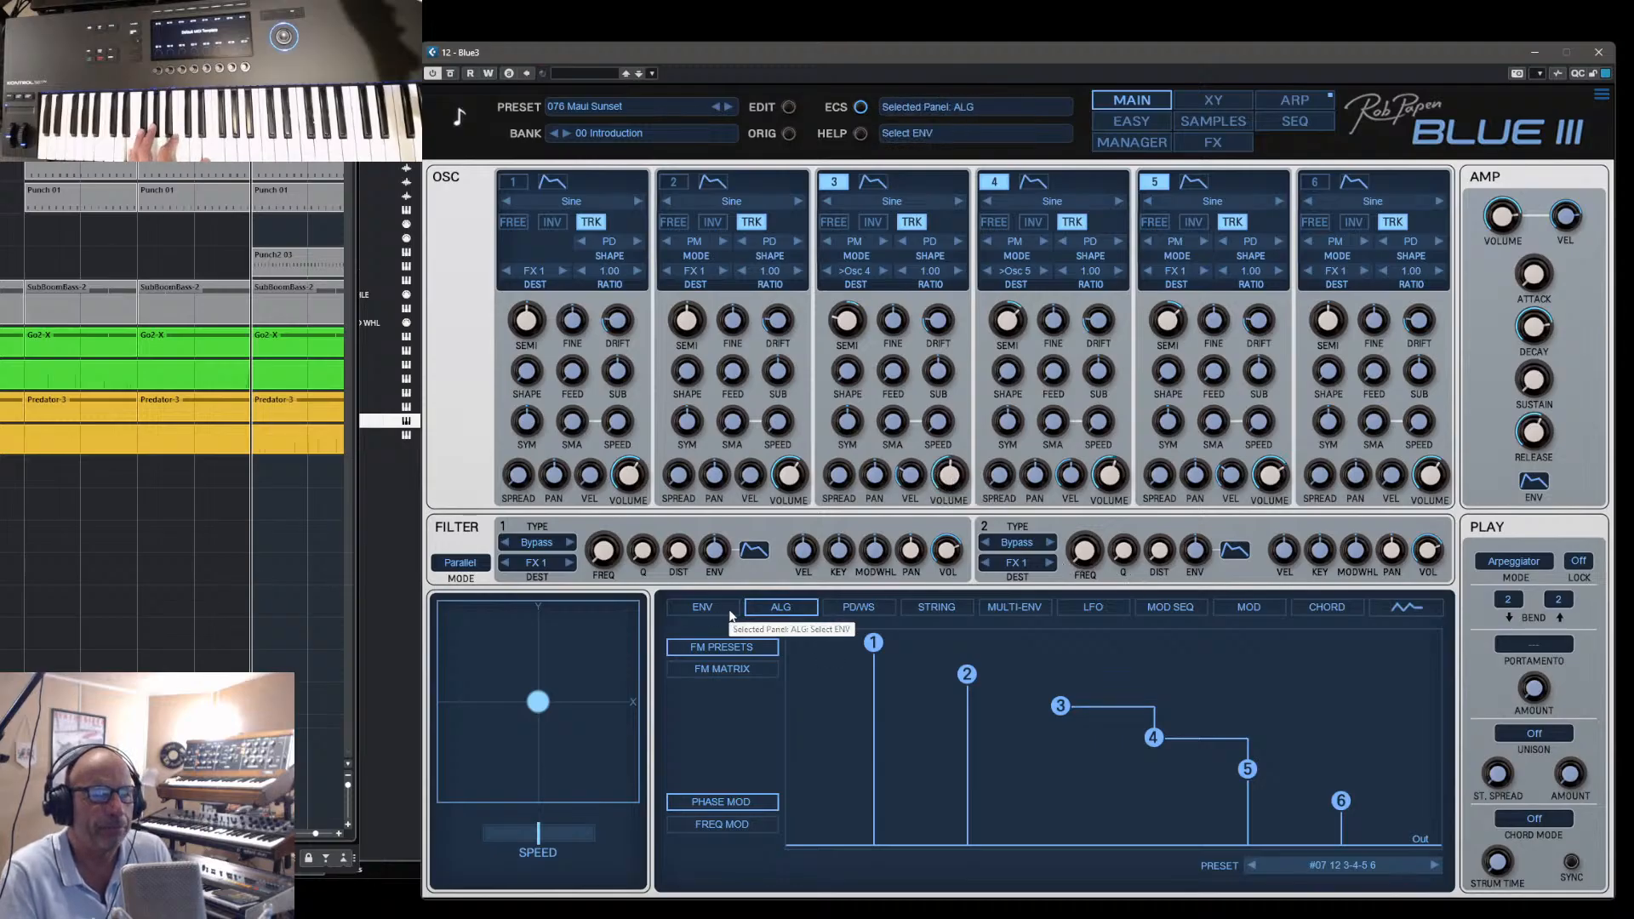
pyautogui.click(872, 181)
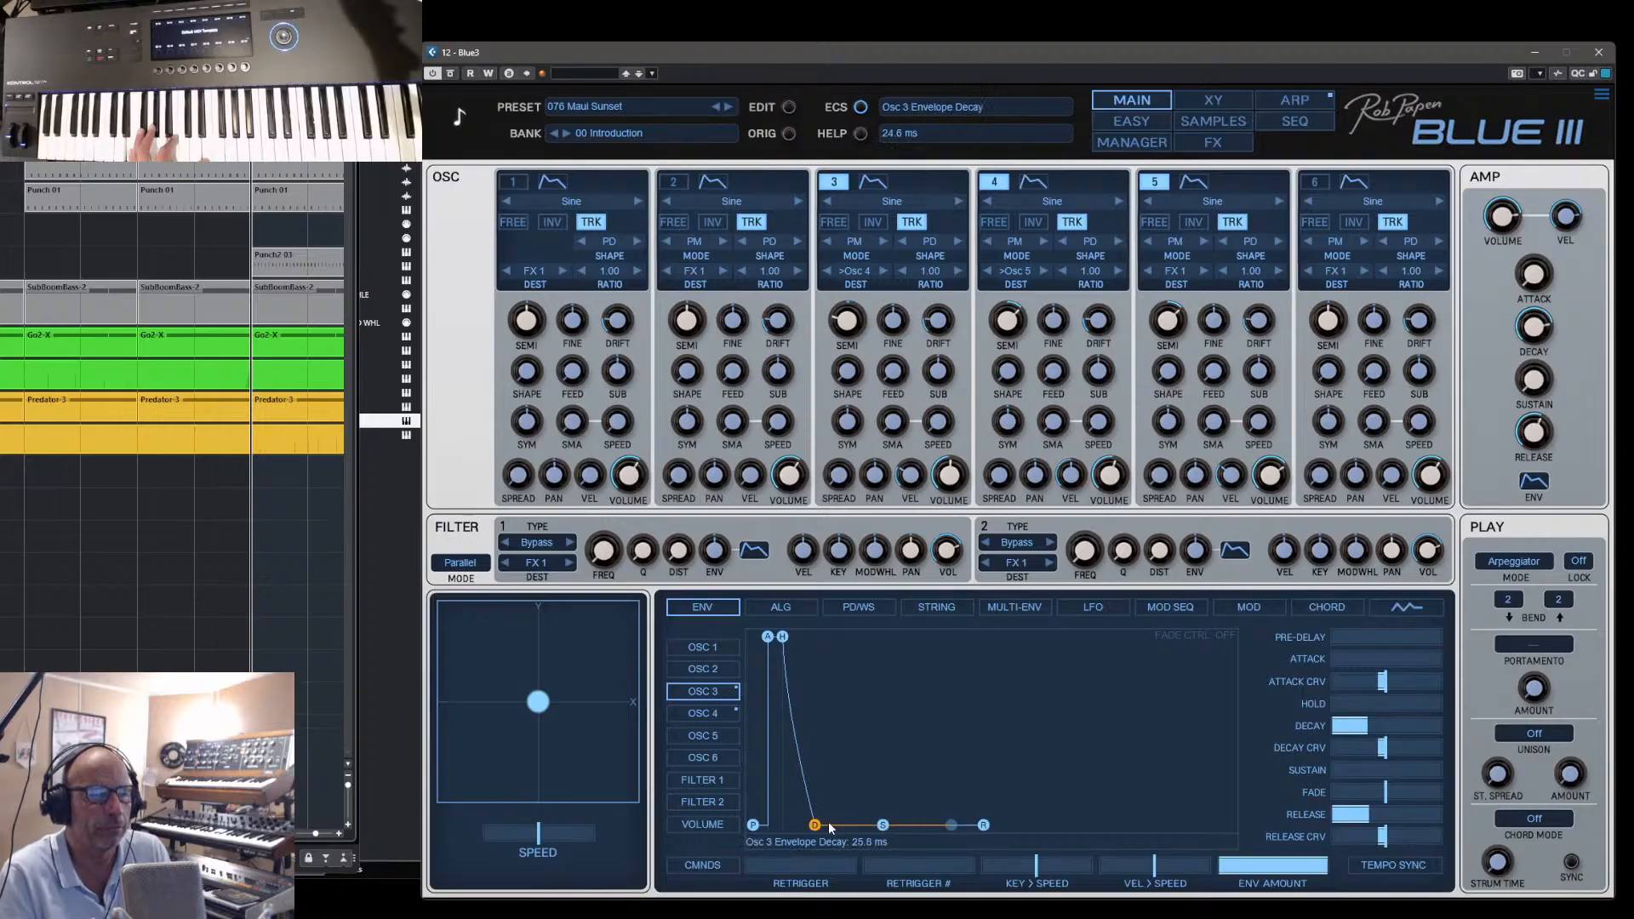
pyautogui.moveTo(828, 823); pyautogui.dragTo(918, 819)
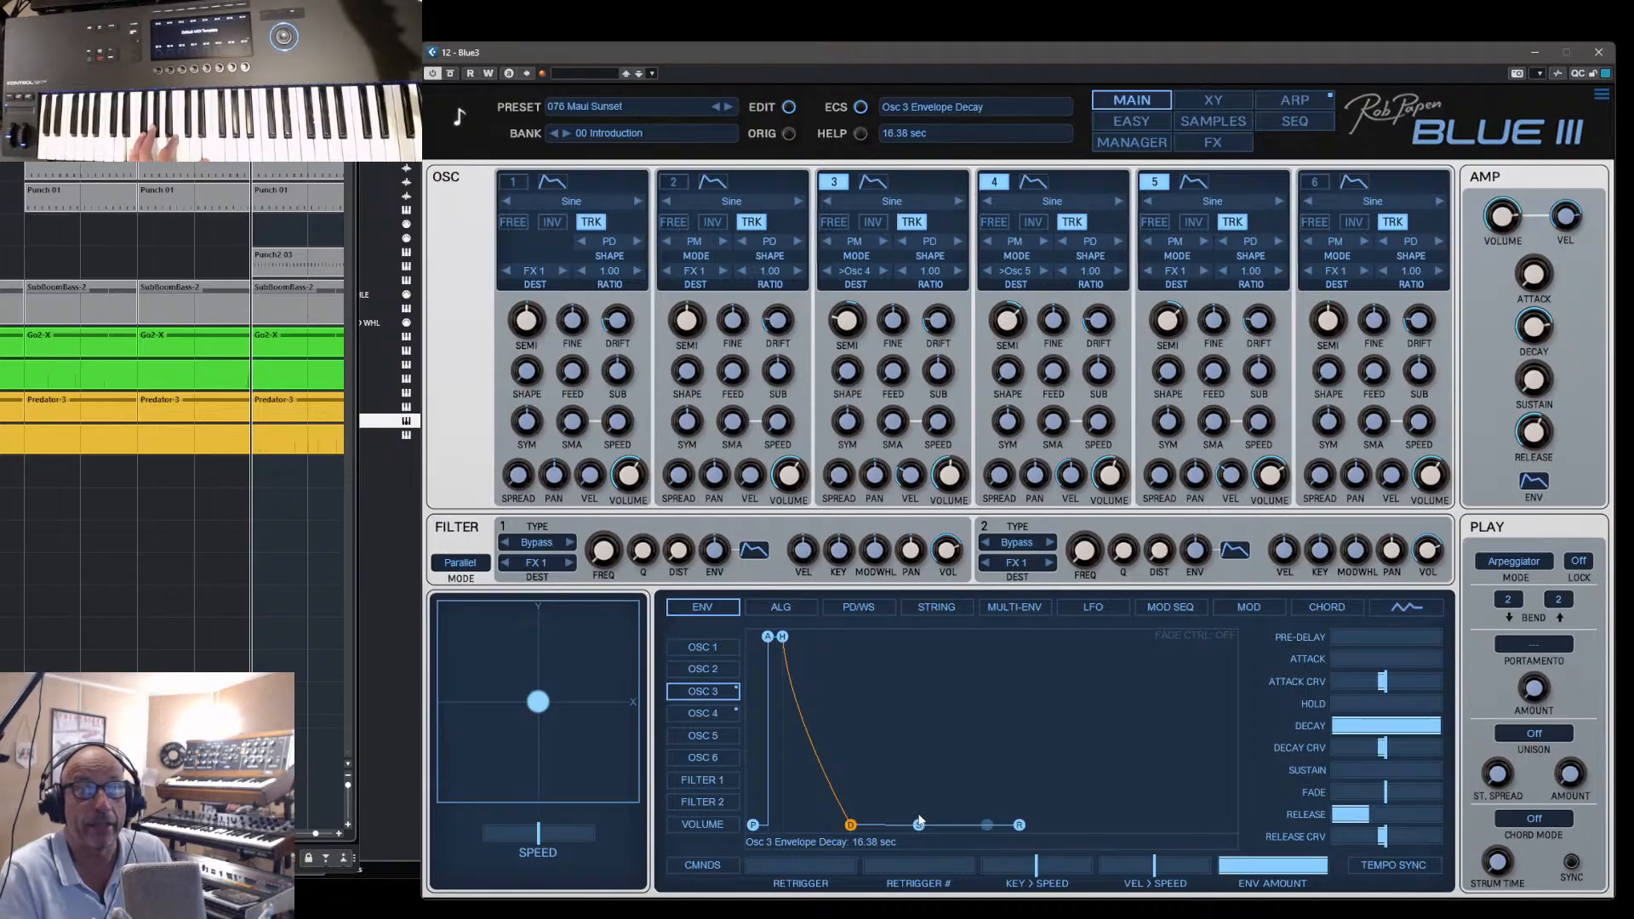
pyautogui.moveTo(919, 821); pyautogui.dragTo(806, 823)
# - Compare the envelopes of oscillators 4, 1, 2 and 6, ending on the Osc 1 envelope
pyautogui.click(706, 713)
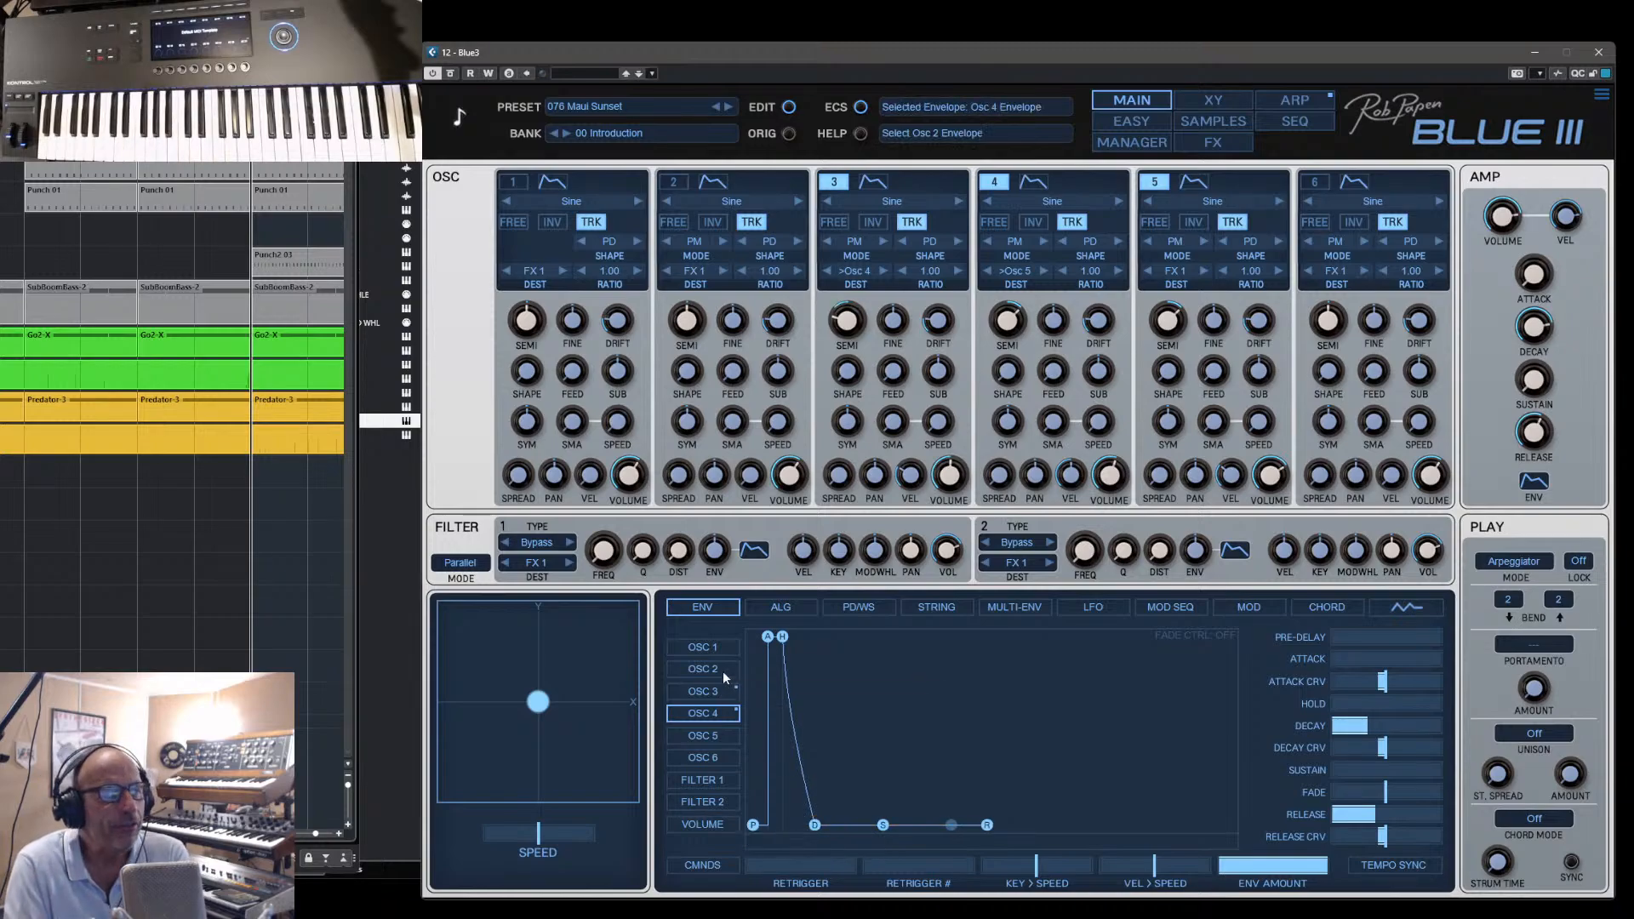
pyautogui.click(703, 646)
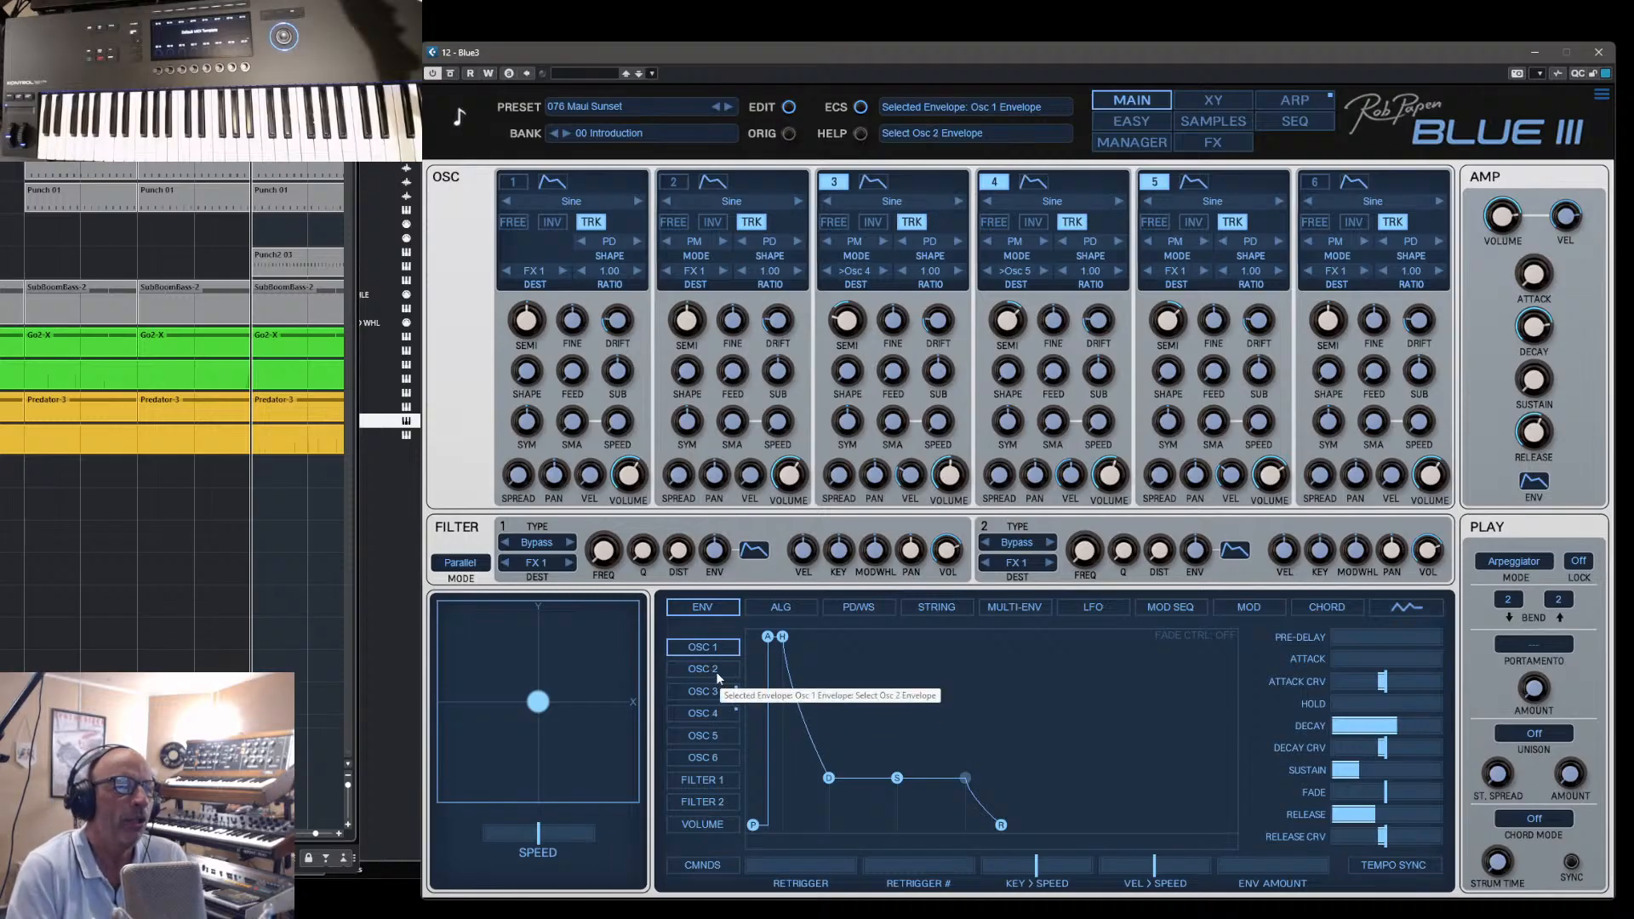
pyautogui.click(717, 672)
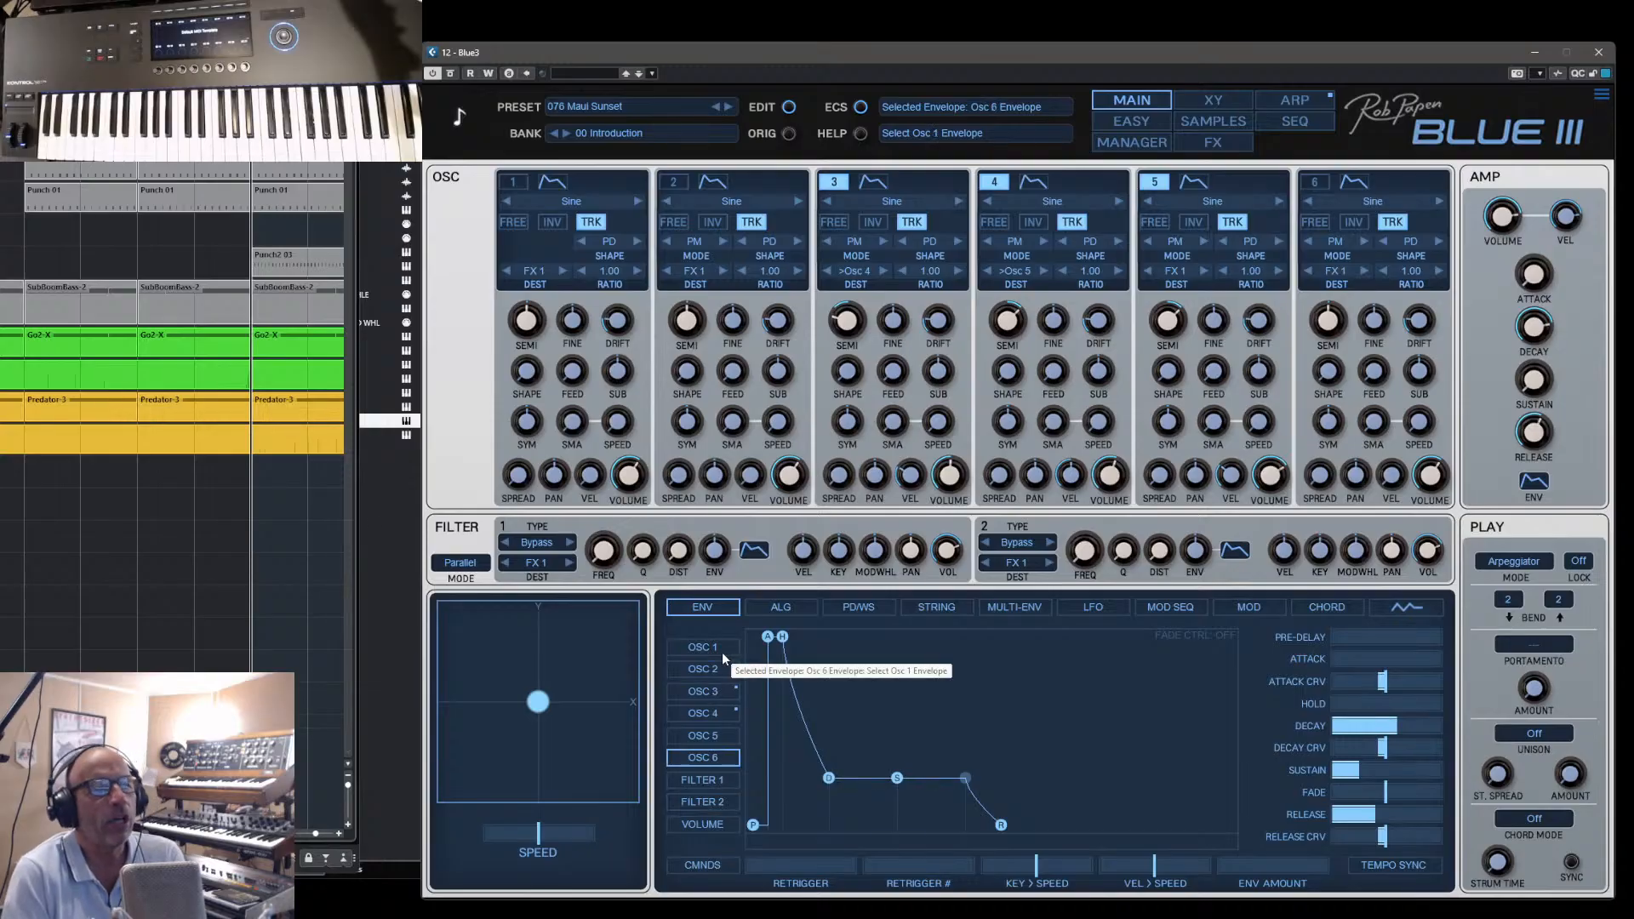
pyautogui.click(722, 652)
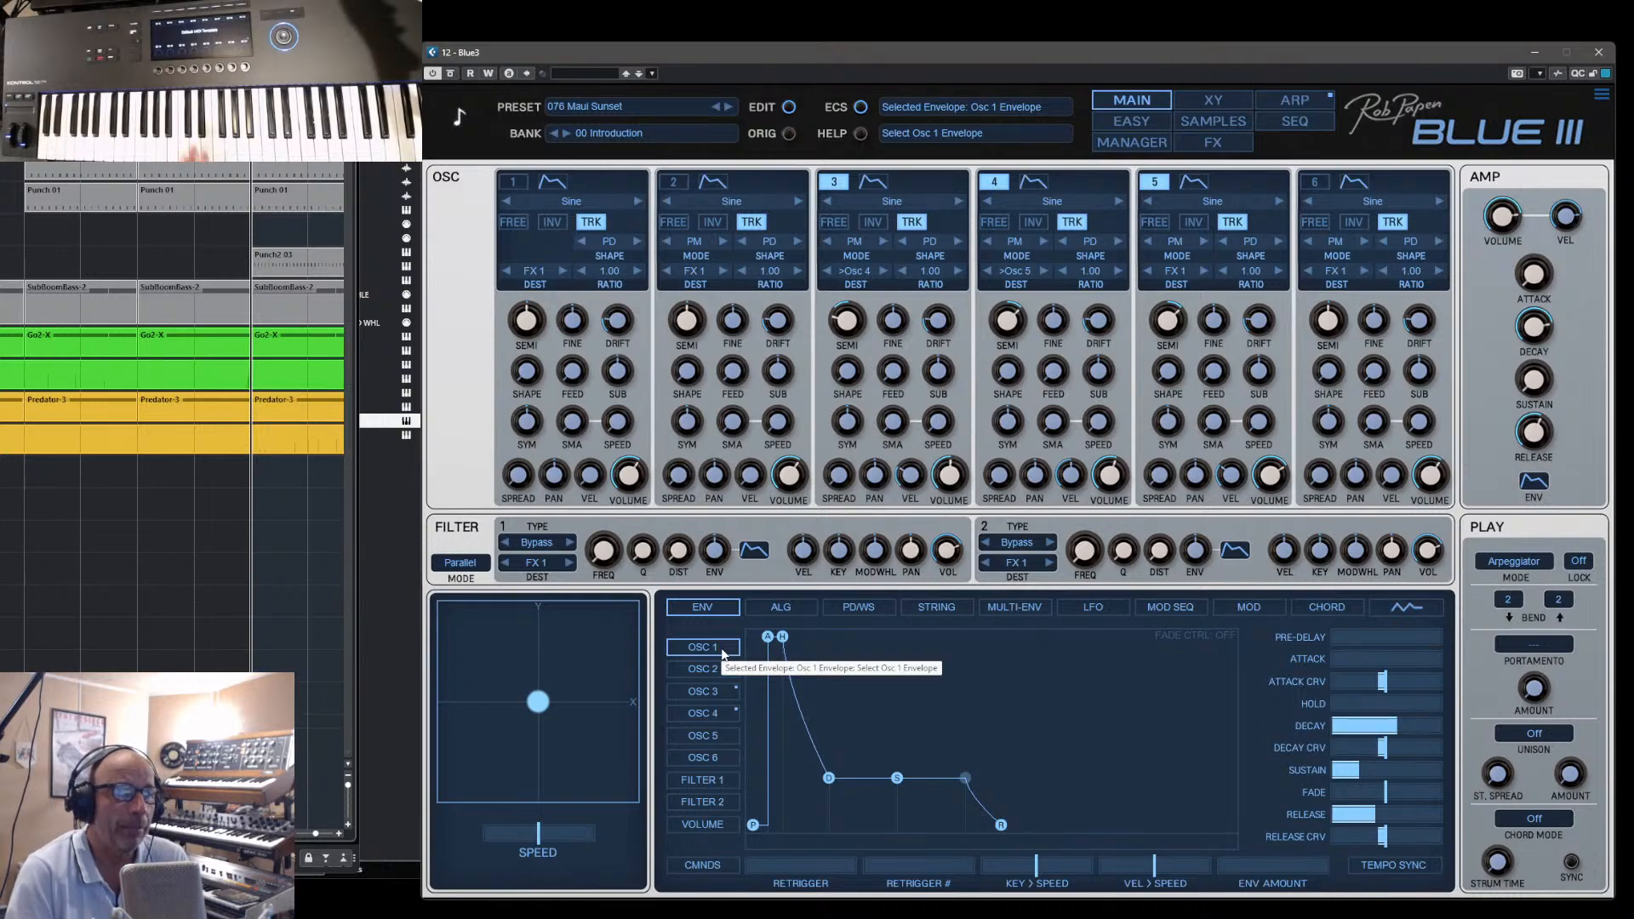
# - Review the modulation routings of Maui Sunset together with the shape of Multi-Env 1
pyautogui.click(1241, 611)
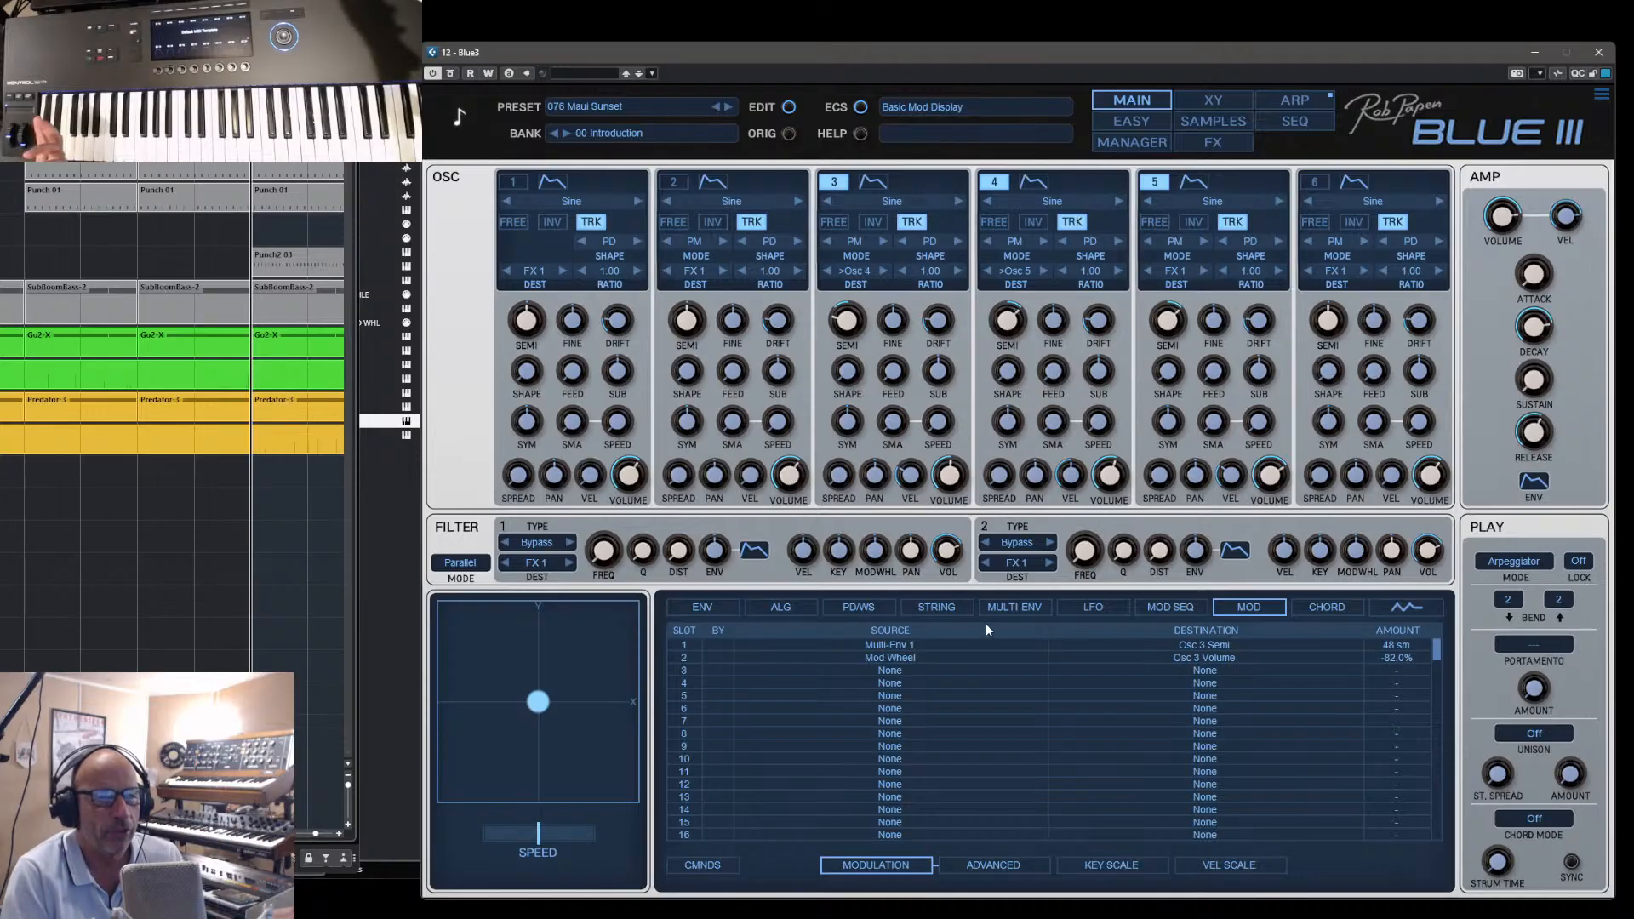
pyautogui.click(1017, 607)
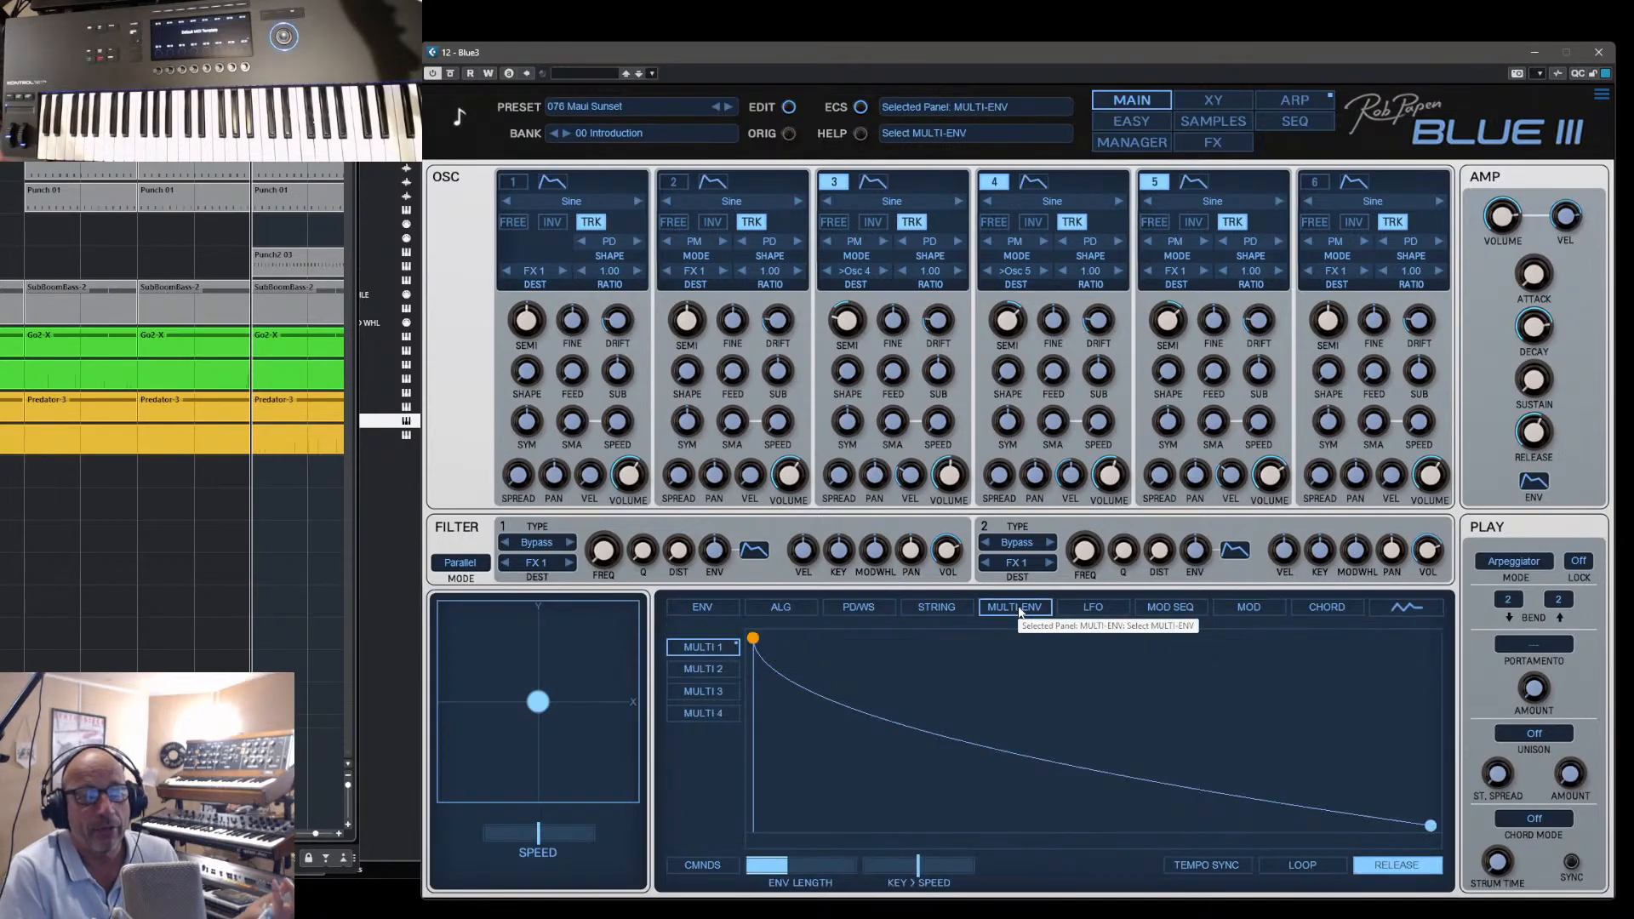
pyautogui.click(1249, 607)
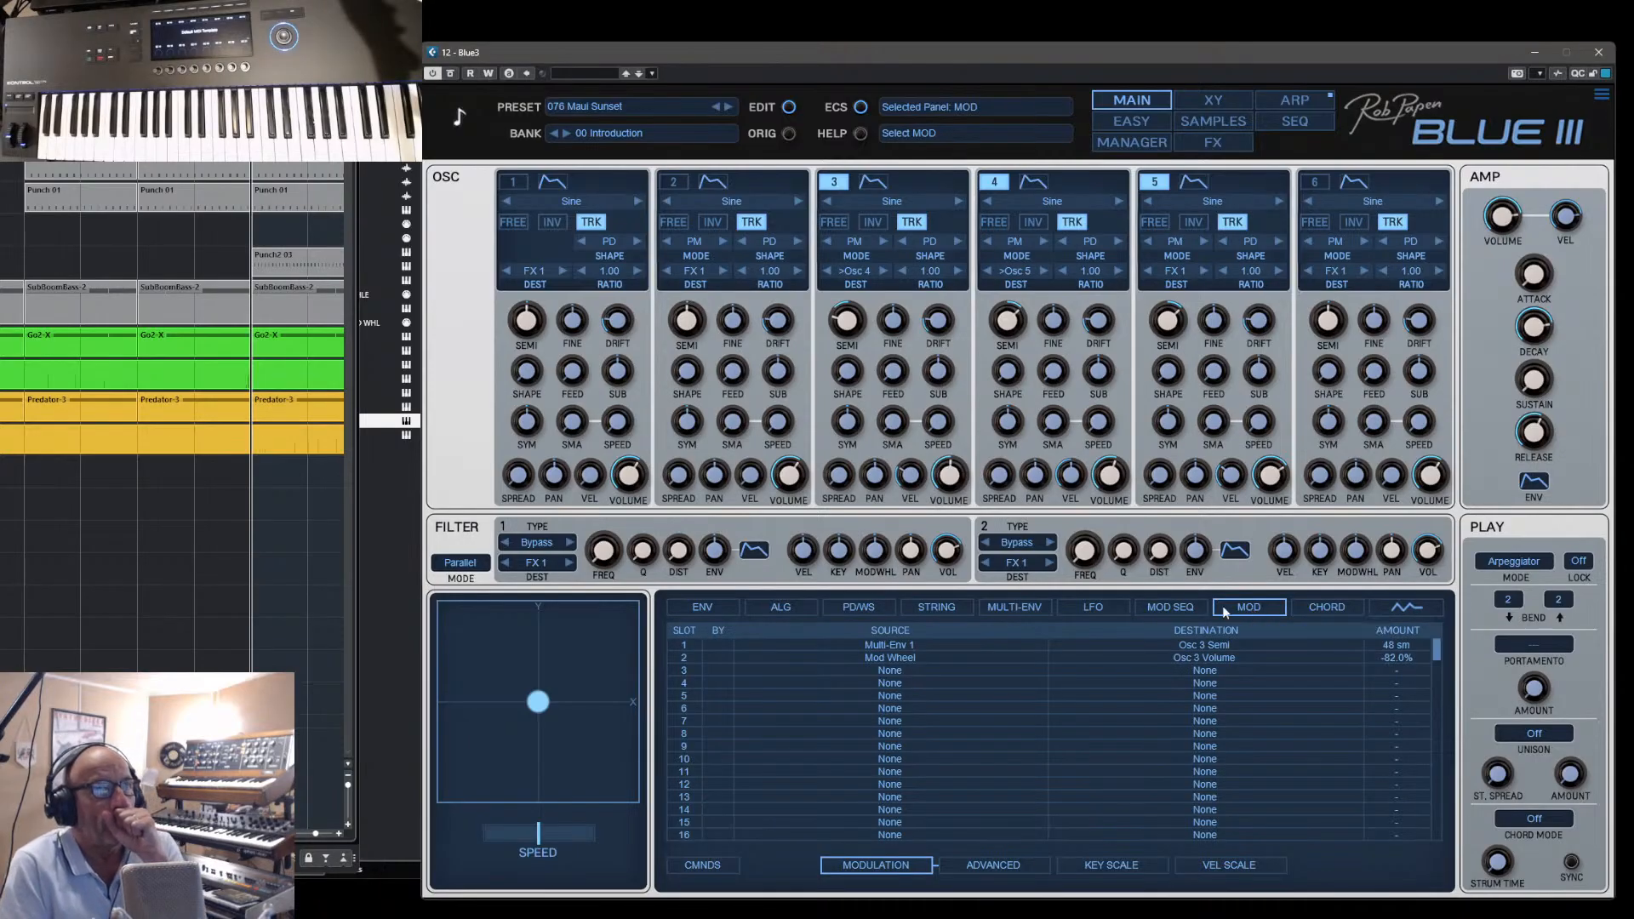
# - Load 059 Happend Again Seq, replace it with the preset 069 Kevvvvv Lead and show that preset's effects
pyautogui.click(1147, 141)
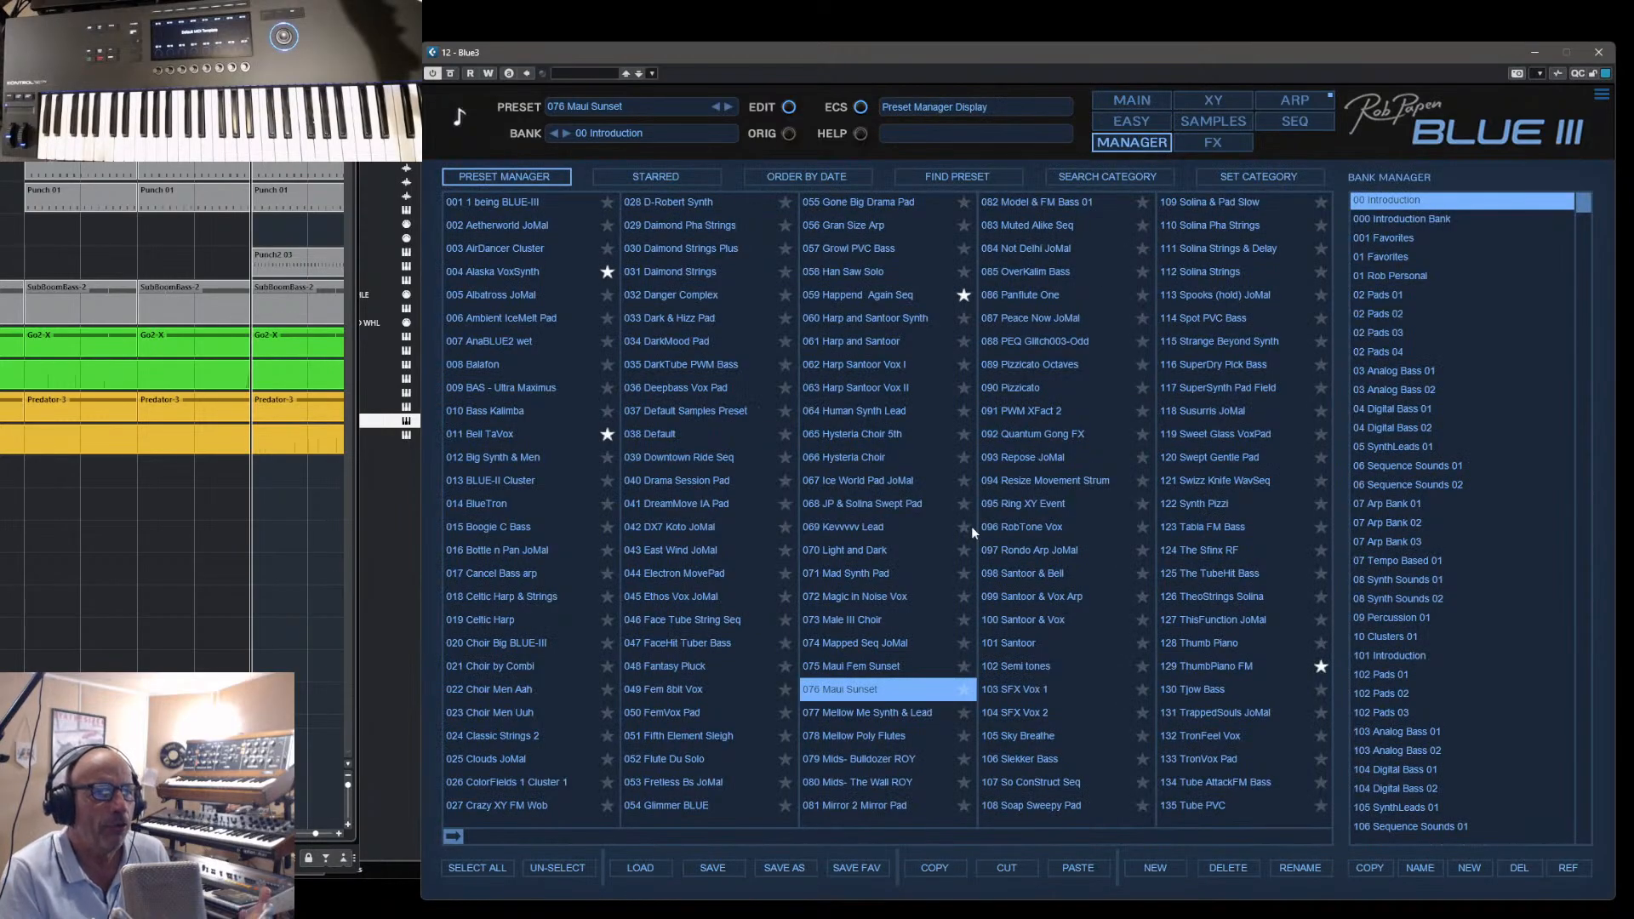
pyautogui.click(876, 296)
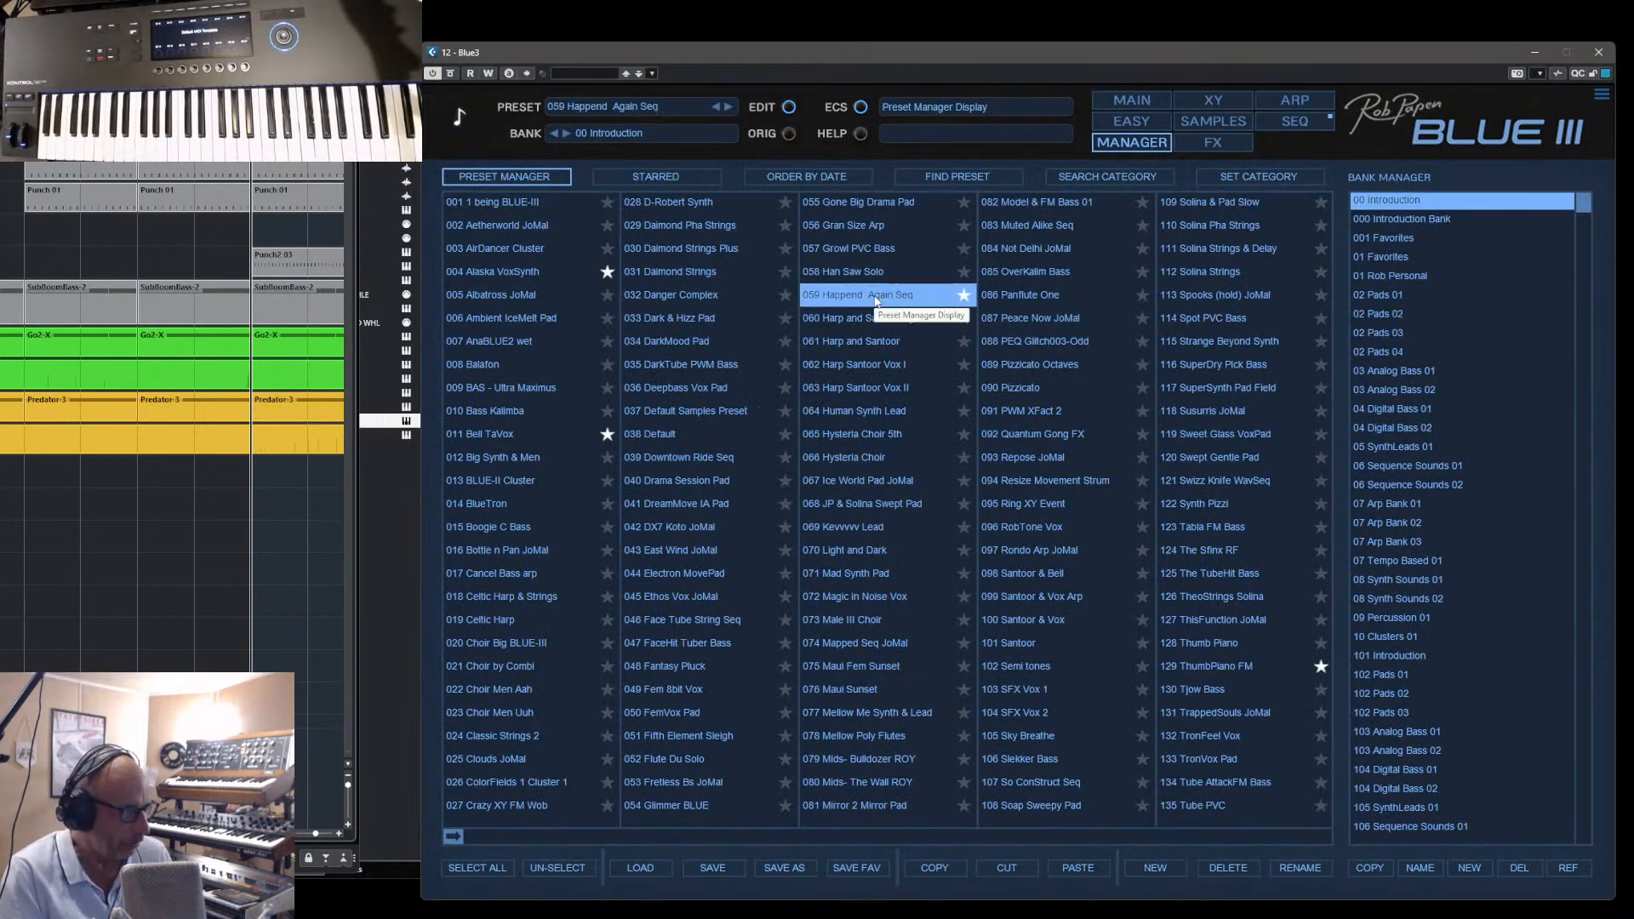
pyautogui.click(850, 528)
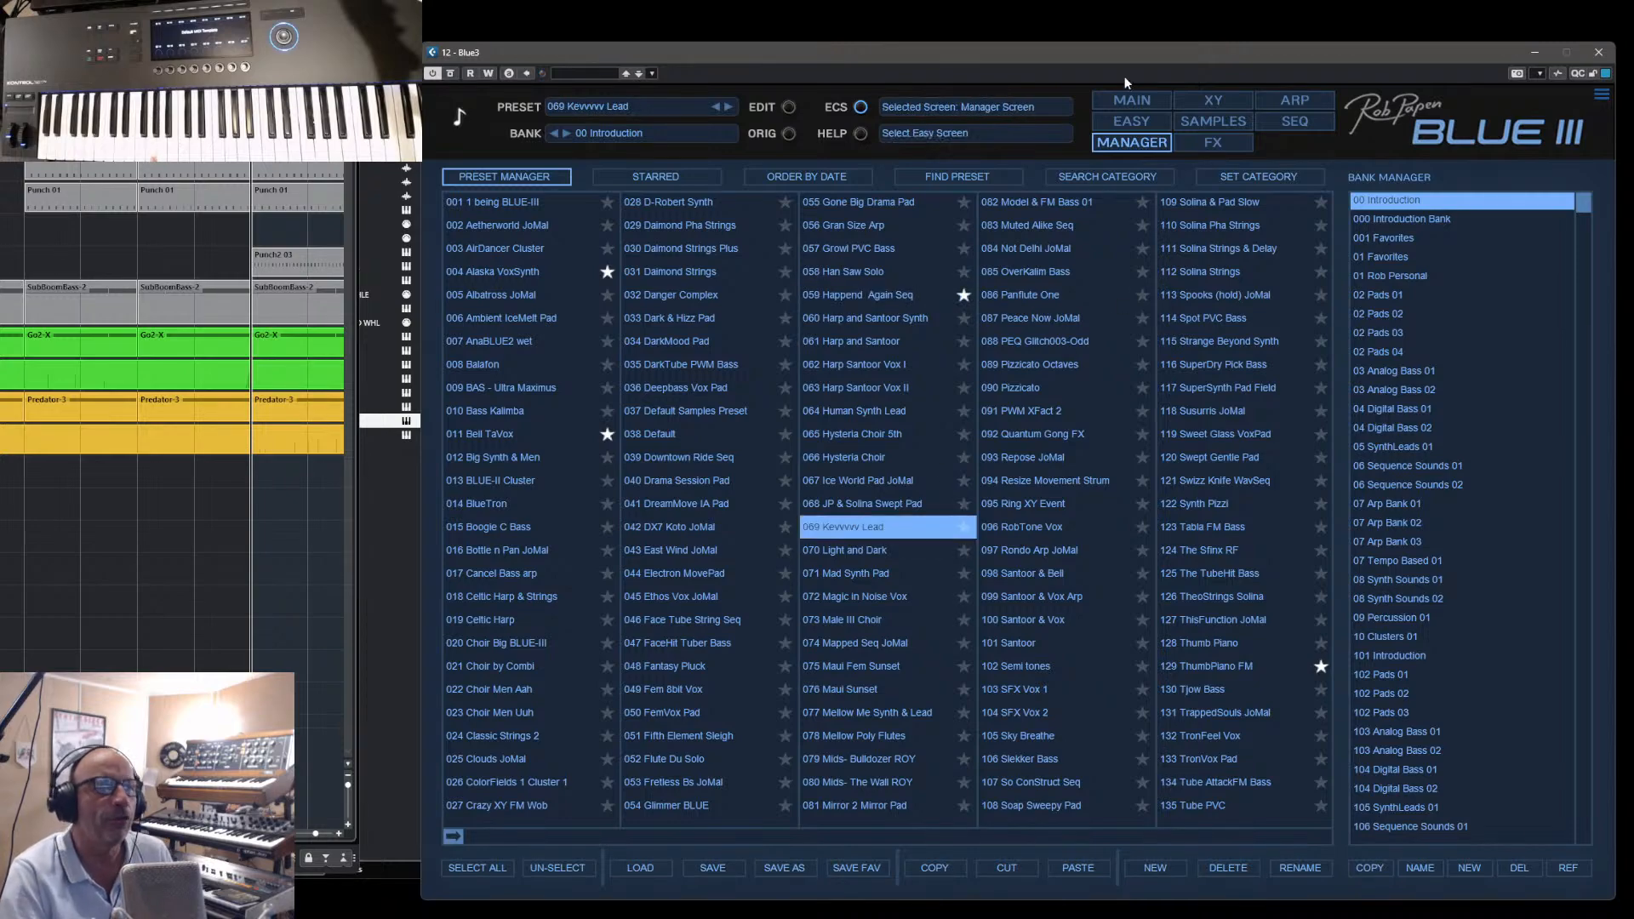
pyautogui.click(1131, 101)
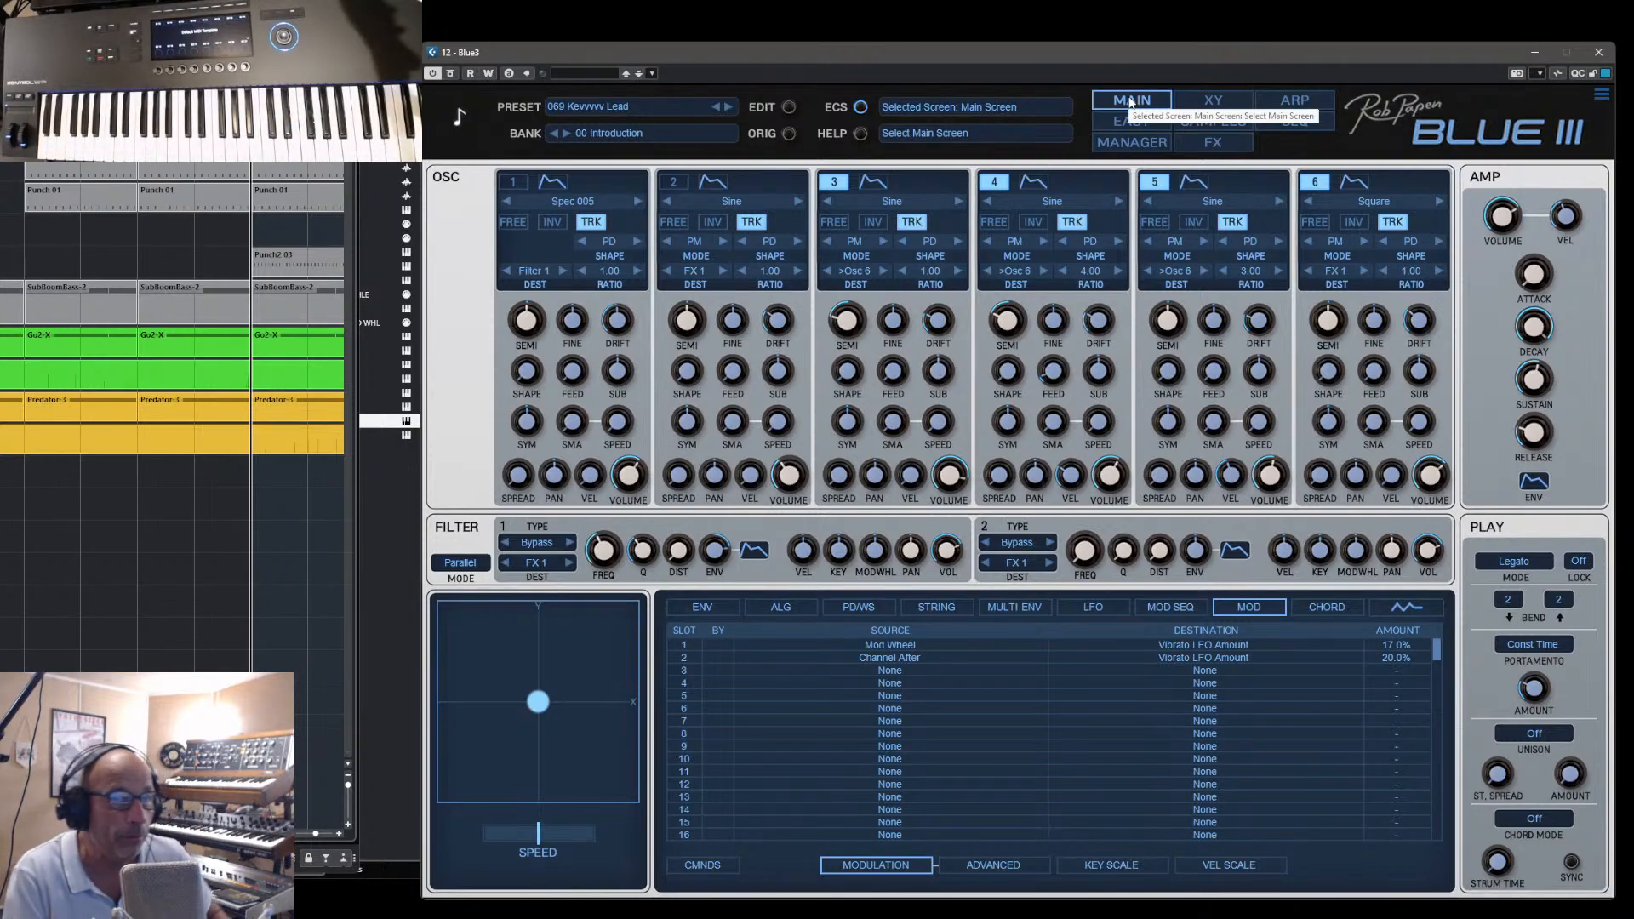
pyautogui.click(1238, 144)
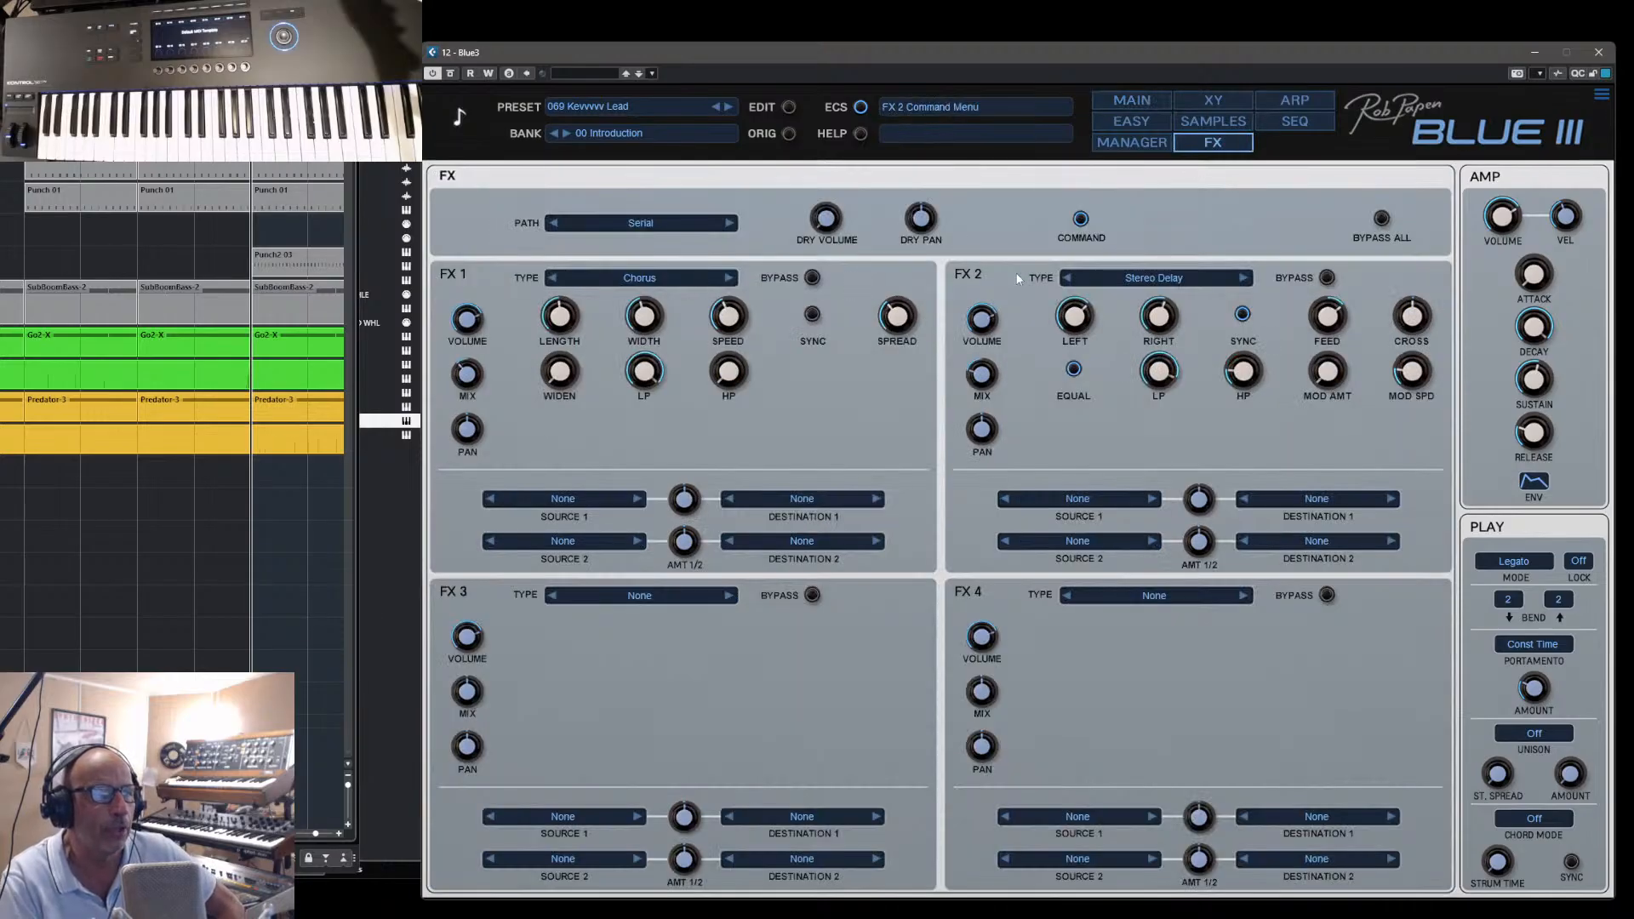
# - On the main screen, switch the Osc 6 waveform to Sine and return it to Square
pyautogui.click(1131, 99)
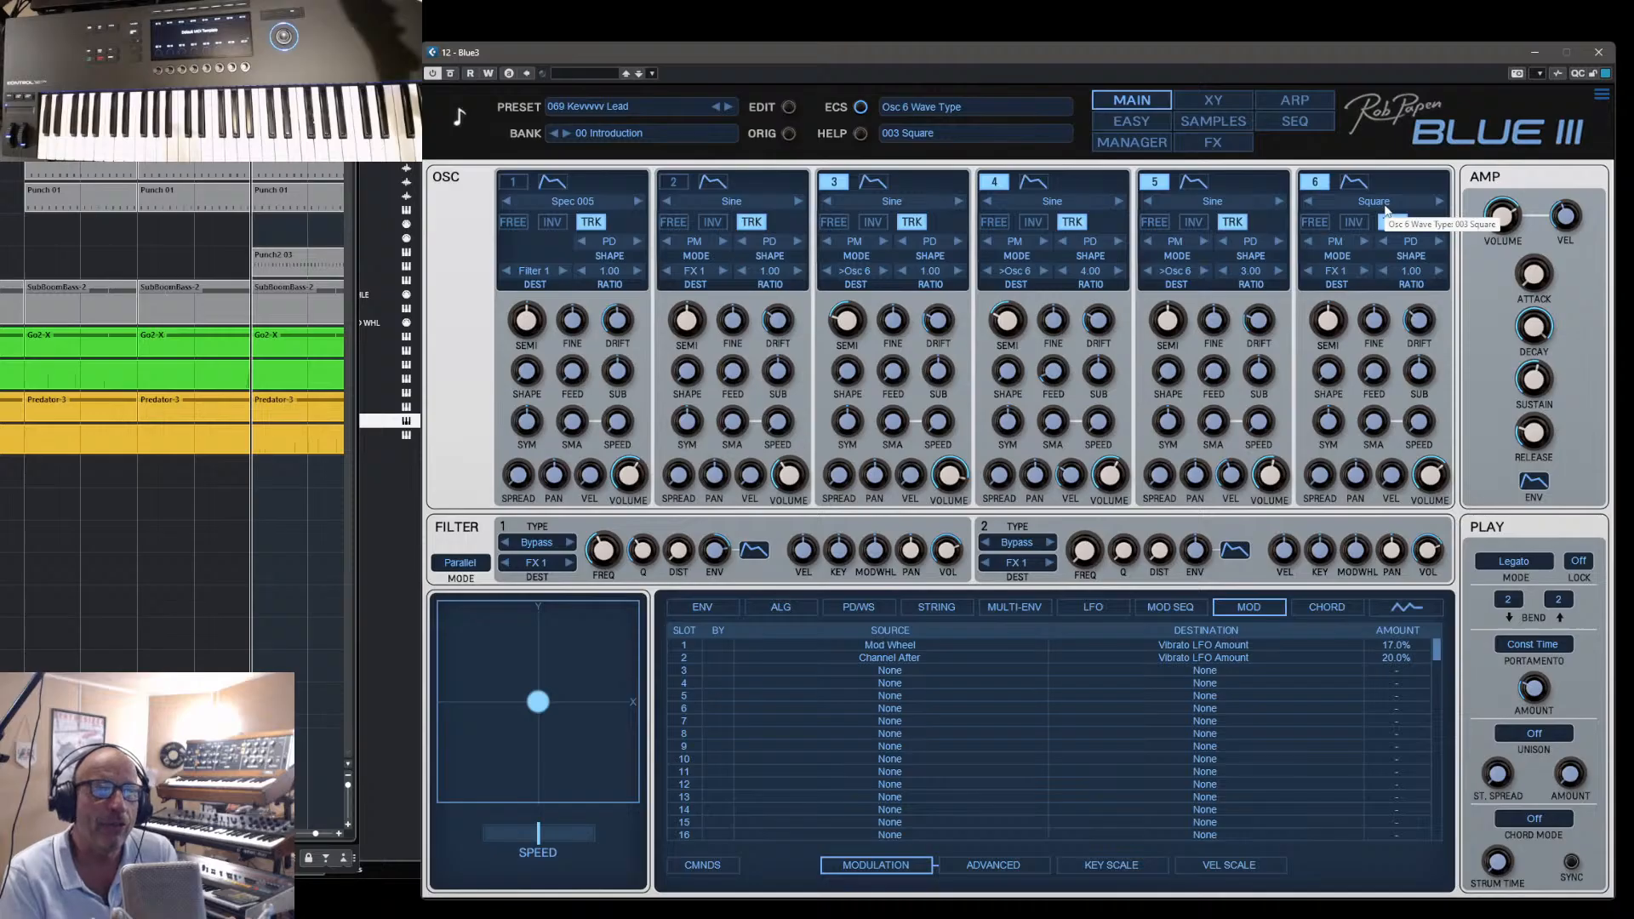
pyautogui.click(1376, 205)
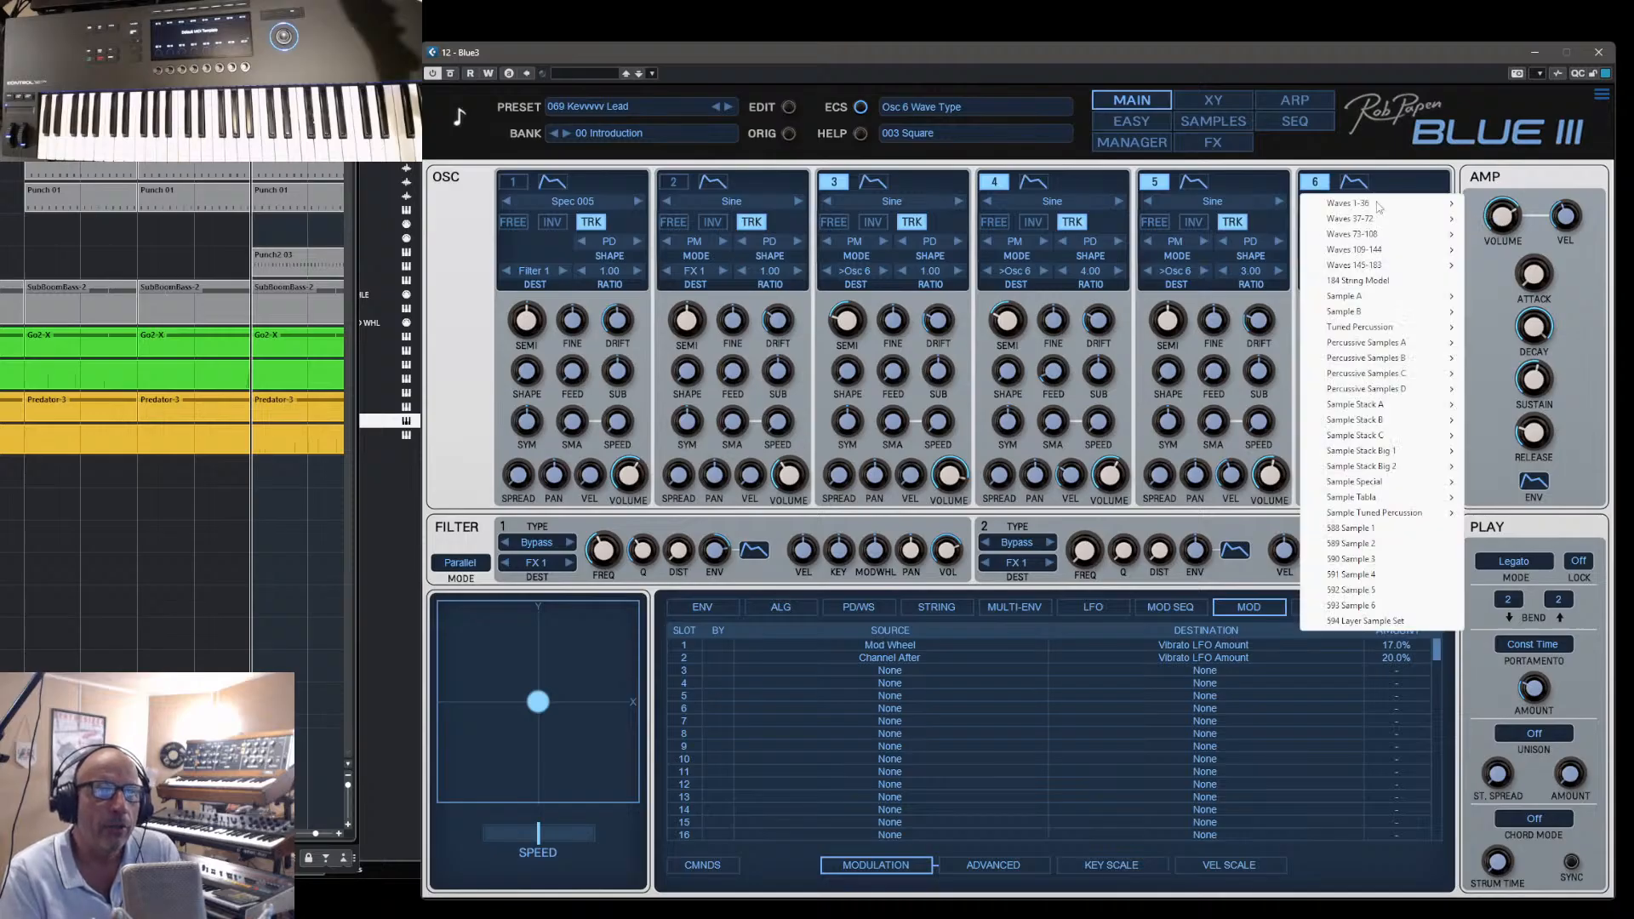
pyautogui.moveTo(1395, 204)
pyautogui.click(1537, 207)
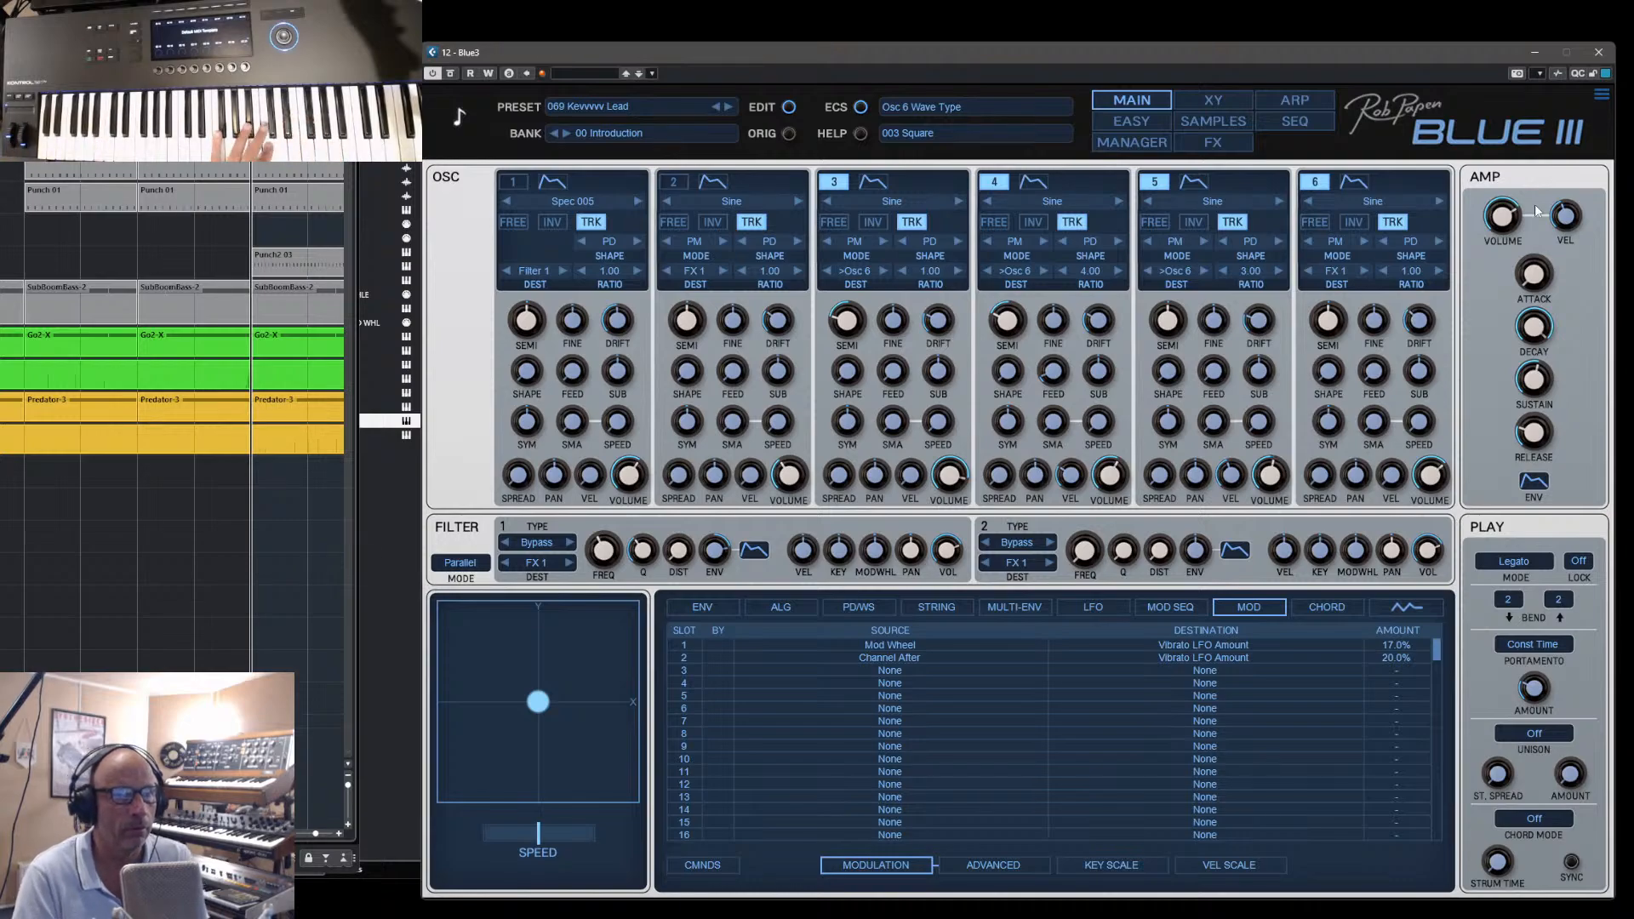
pyautogui.click(1366, 203)
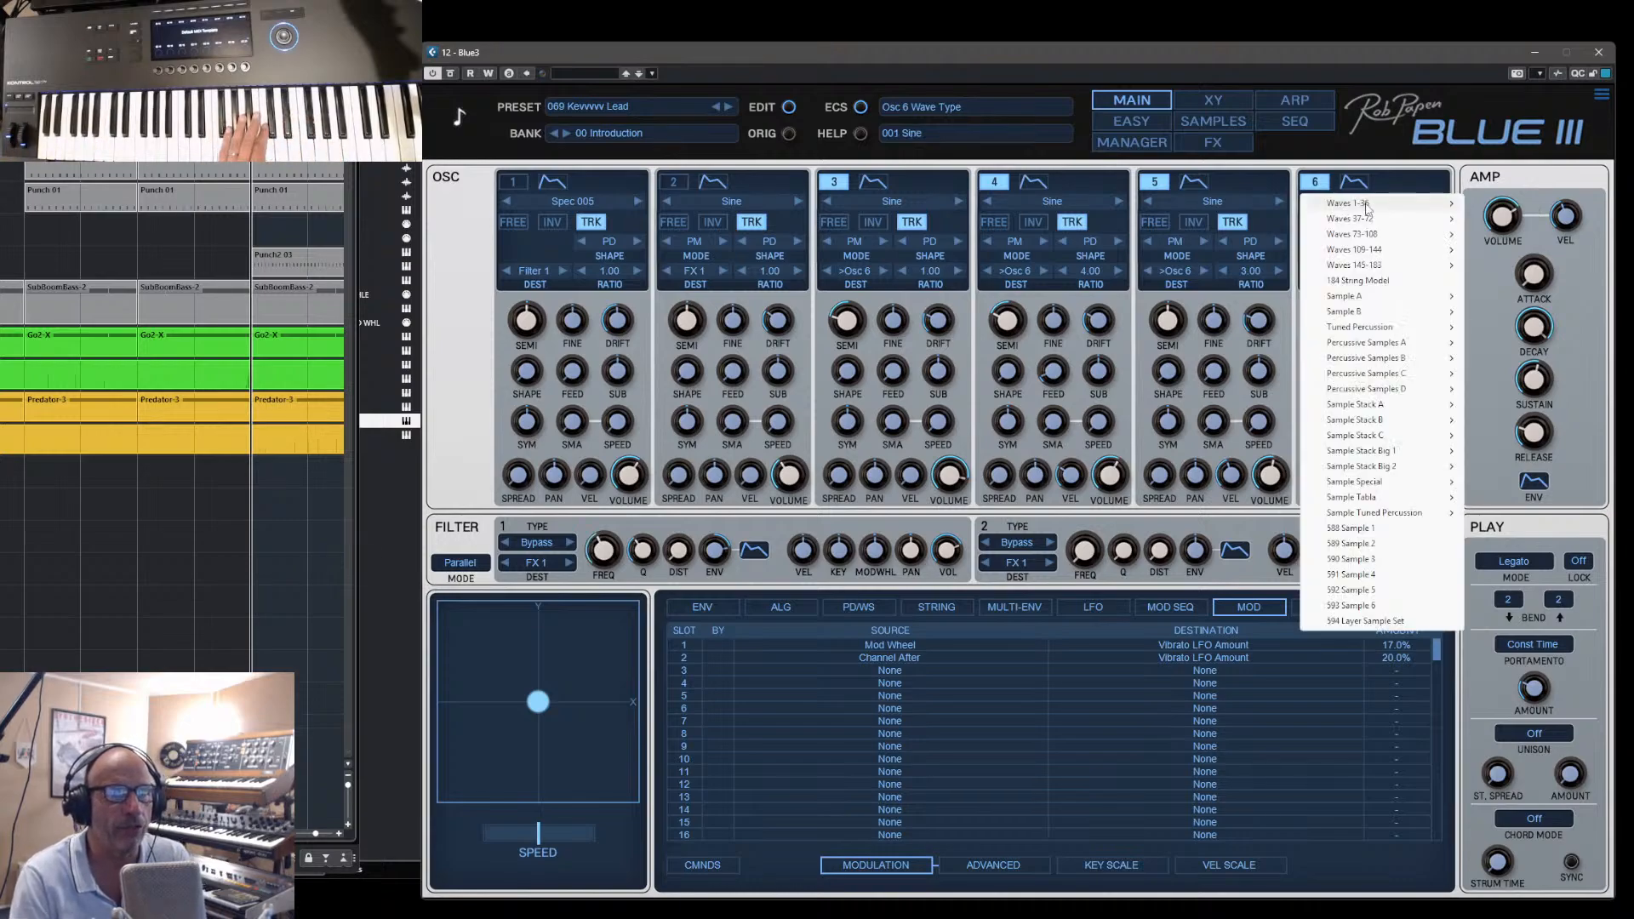
pyautogui.moveTo(1438, 203)
pyautogui.click(1508, 234)
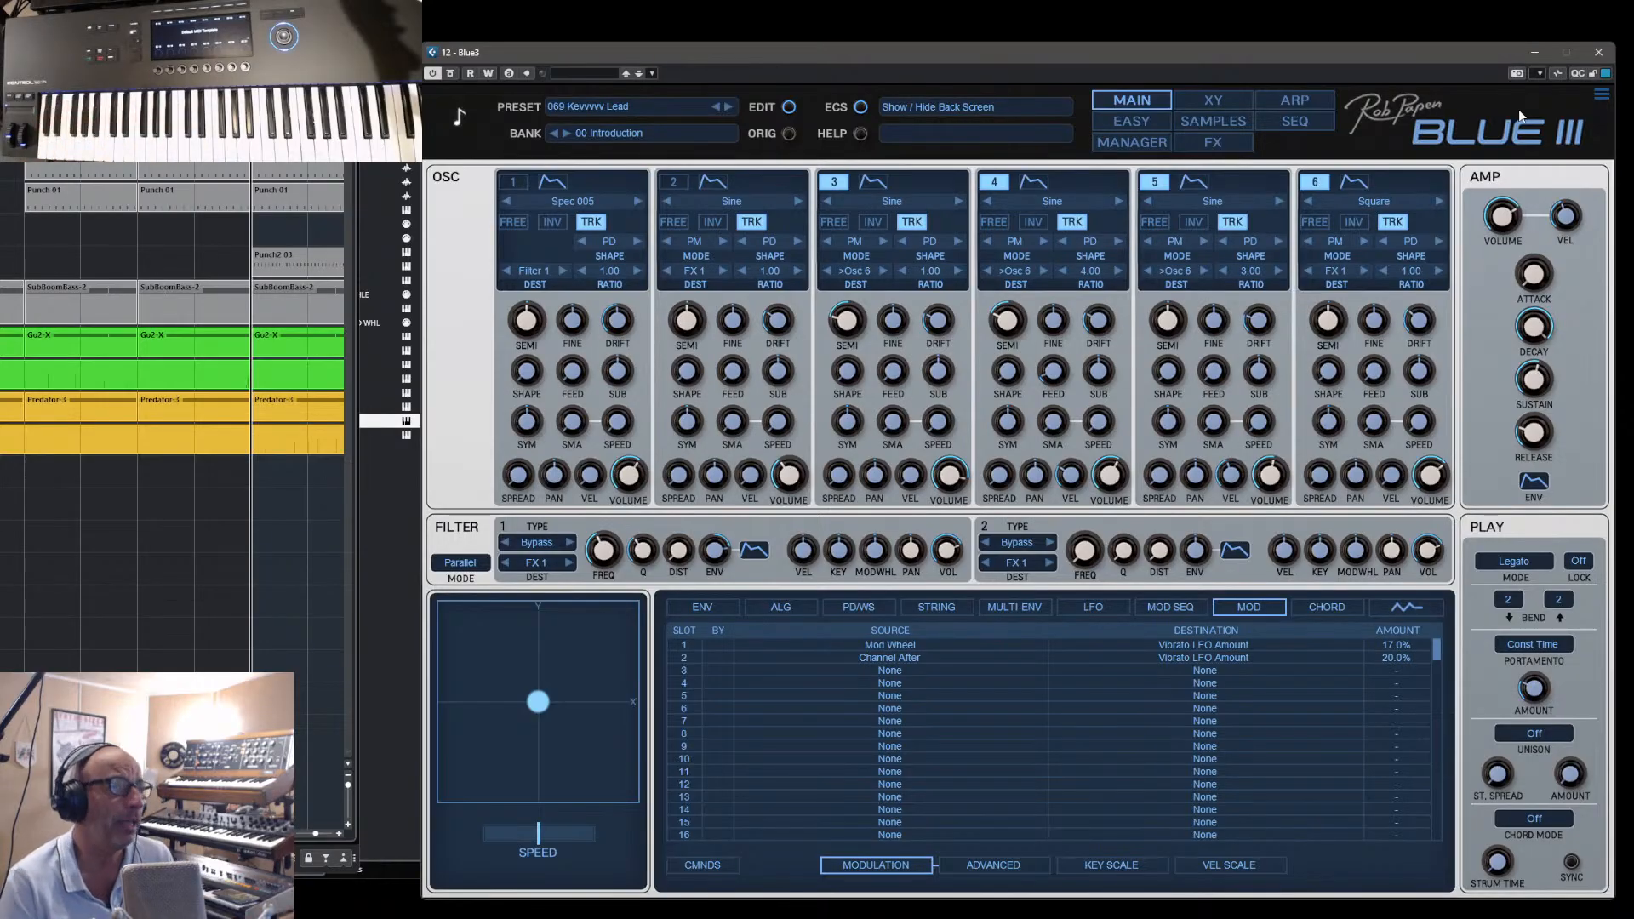
# - Copy the settings of oscillator 1 to oscillator 2 without their modulation
pyautogui.click(1129, 151)
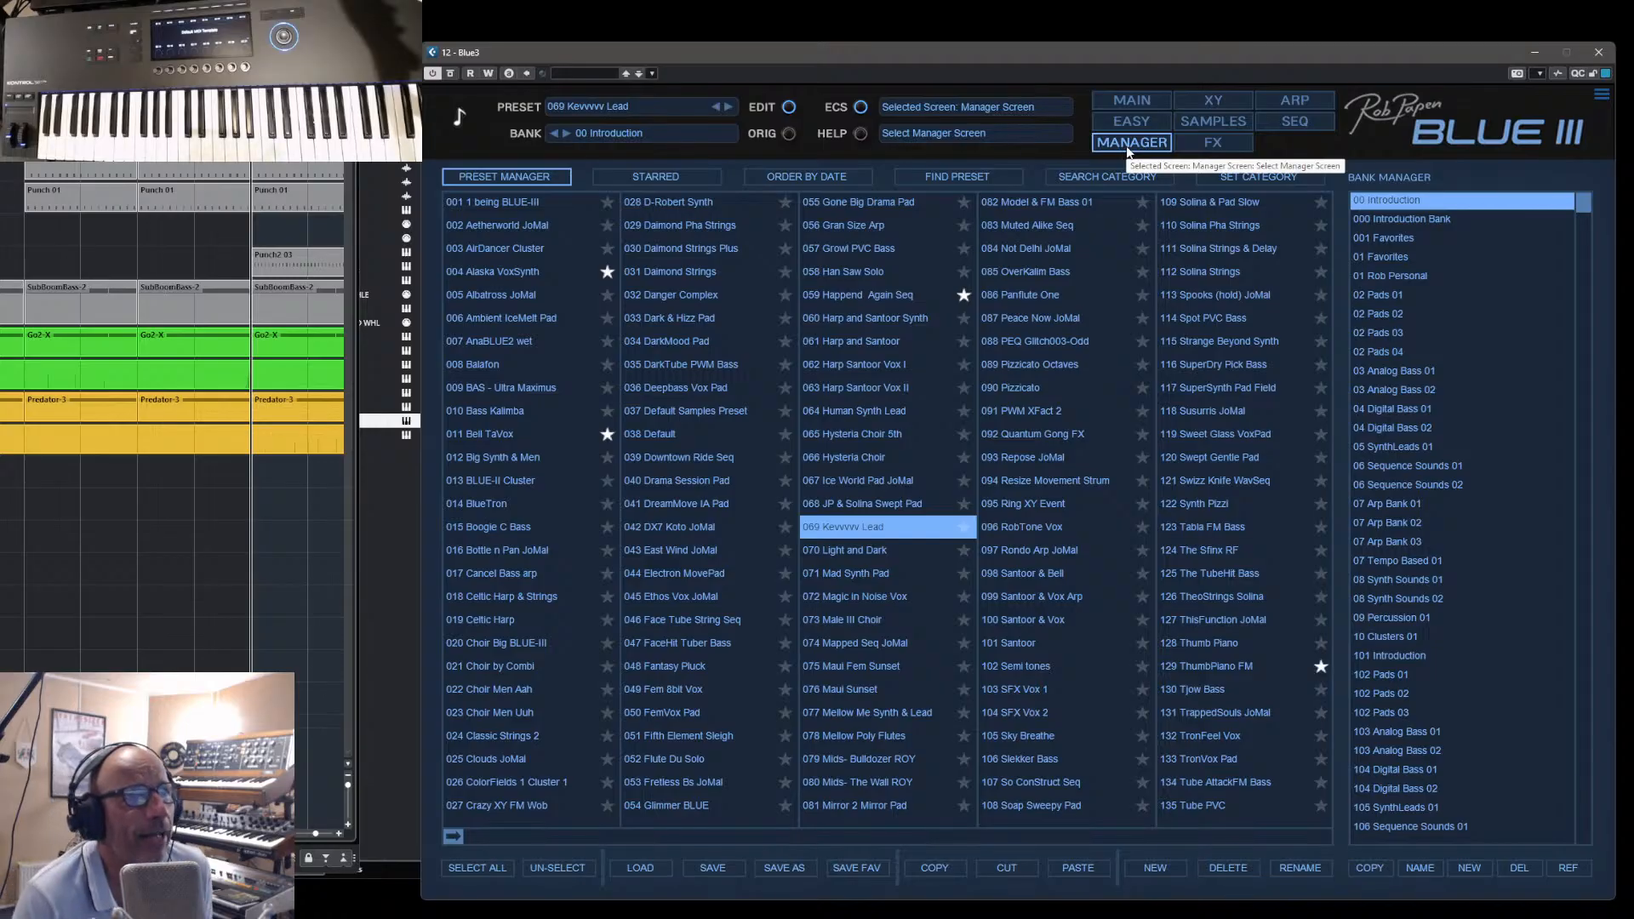
pyautogui.click(1127, 102)
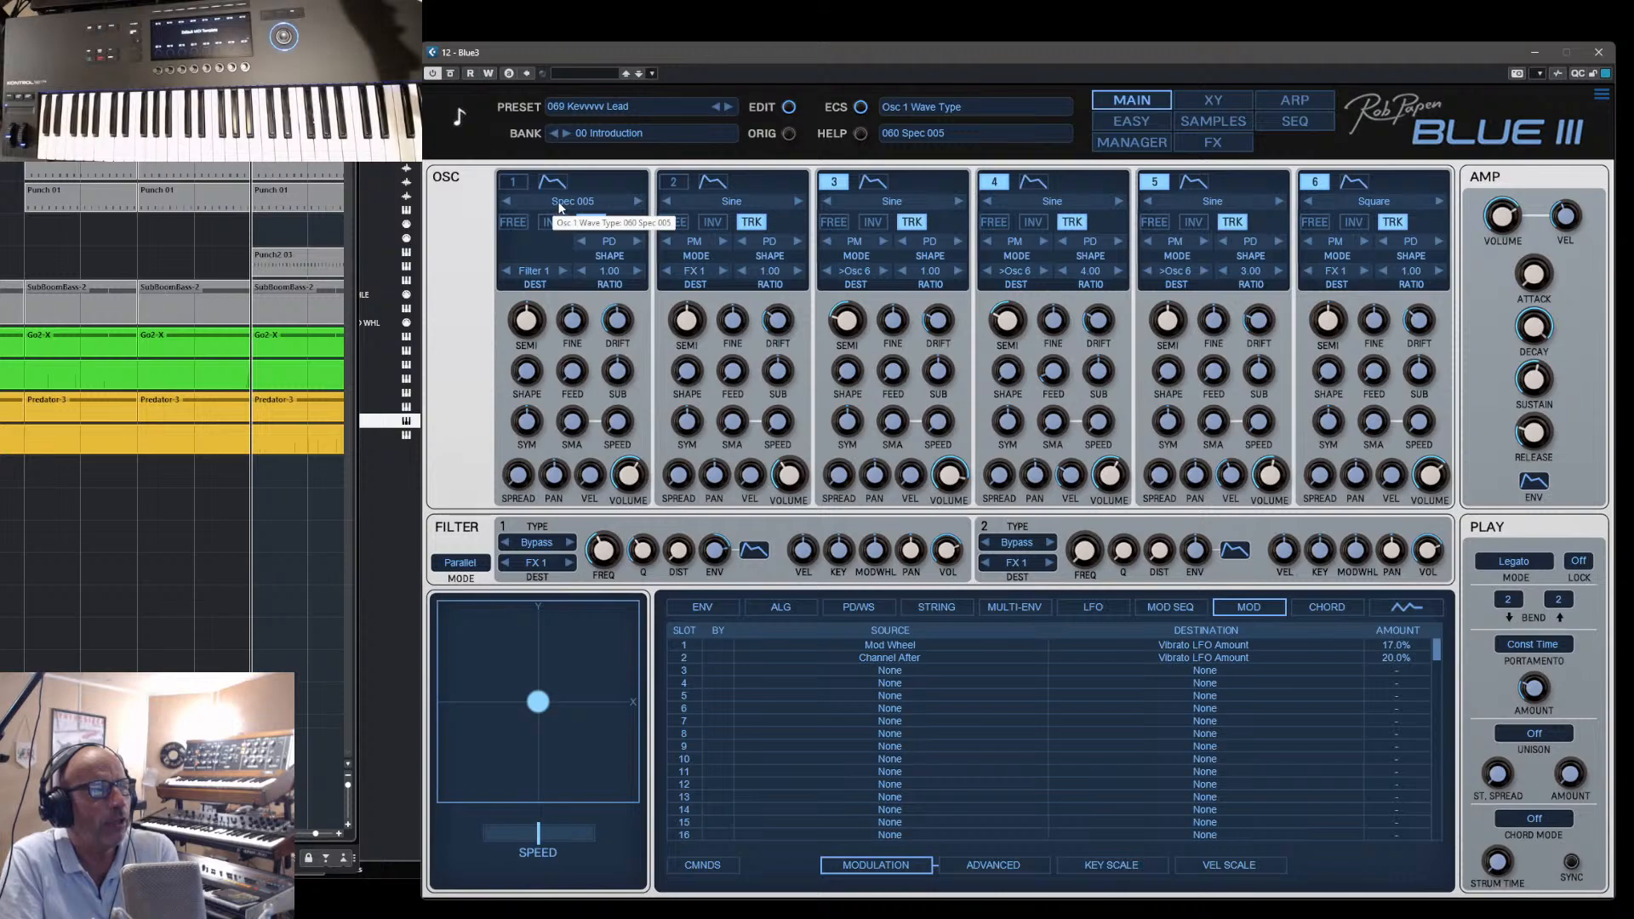
pyautogui.rightClick(515, 186)
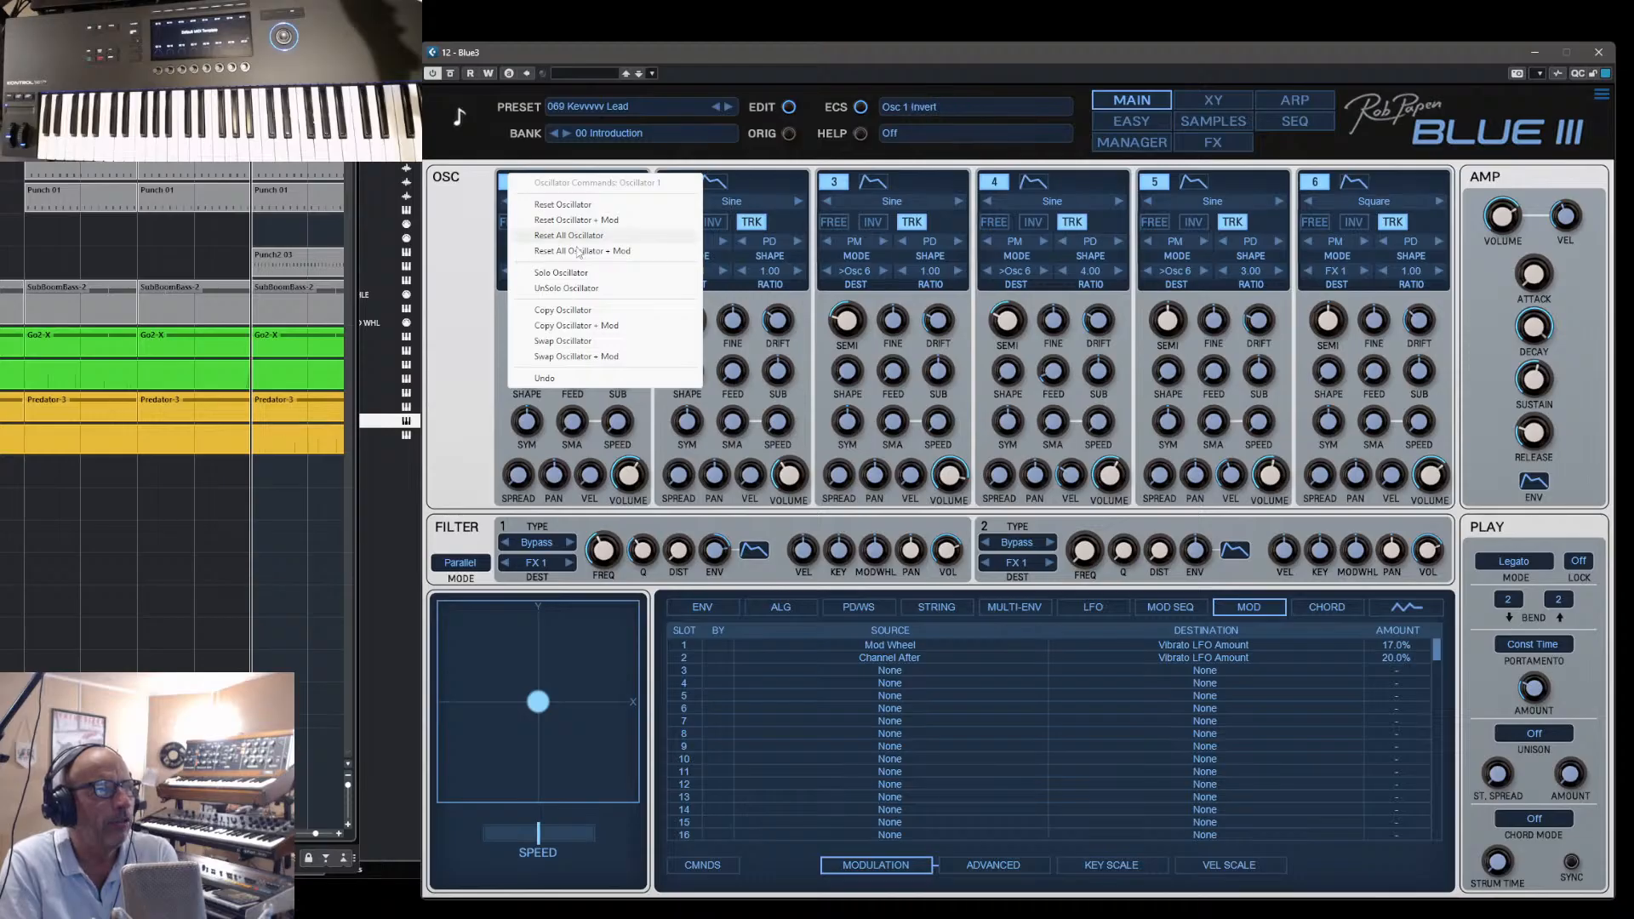
pyautogui.click(577, 313)
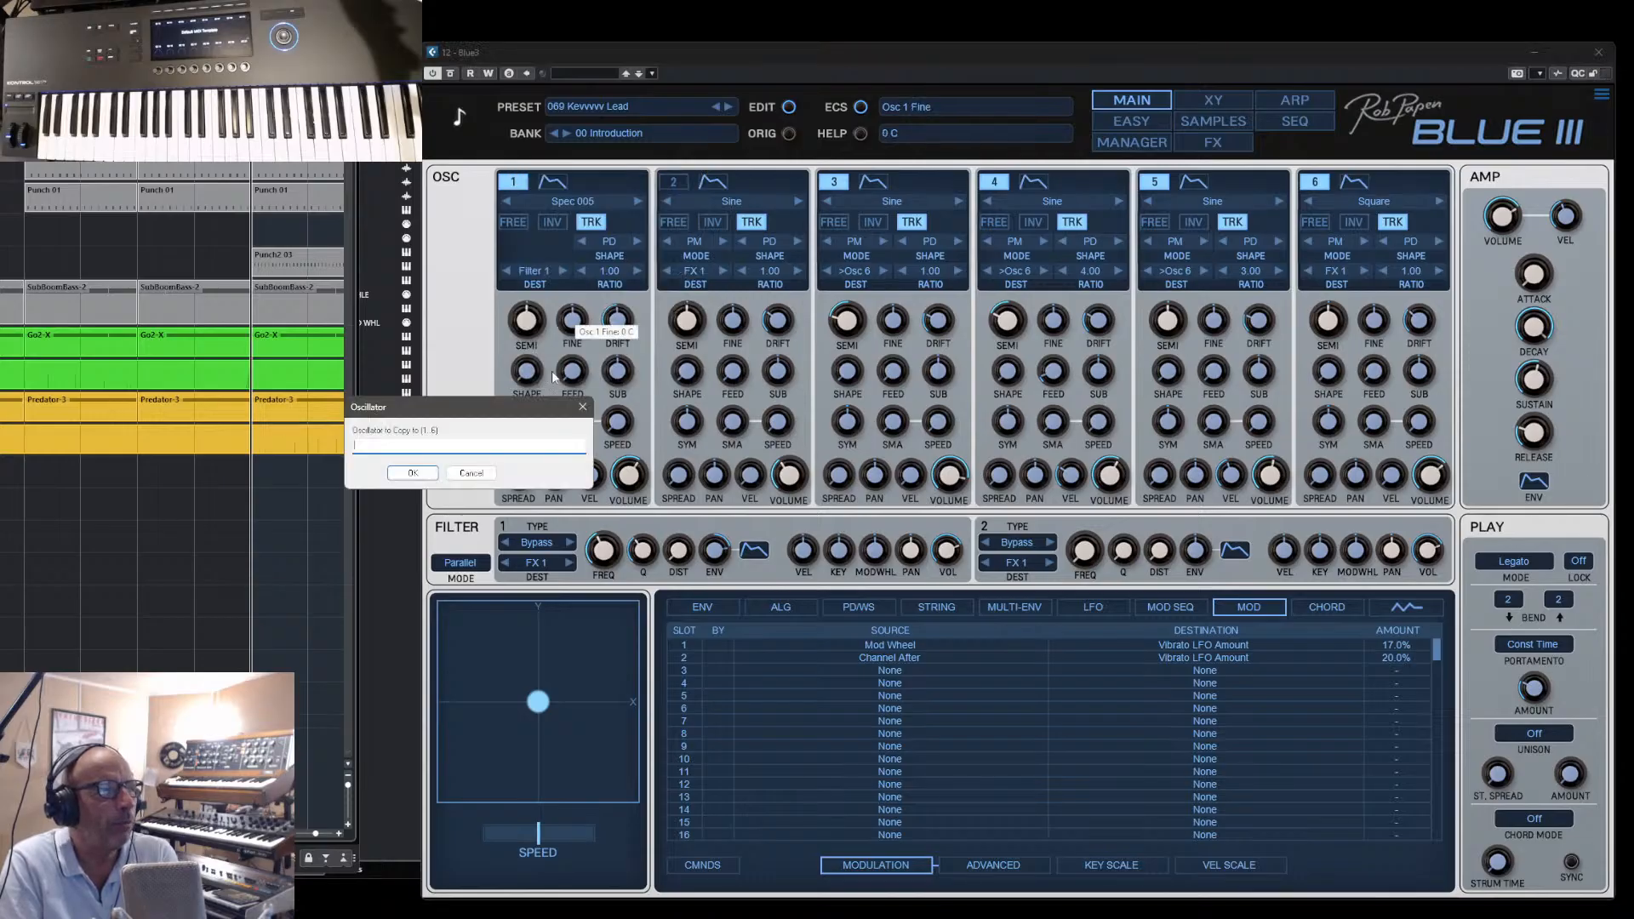
pyautogui.write('2')
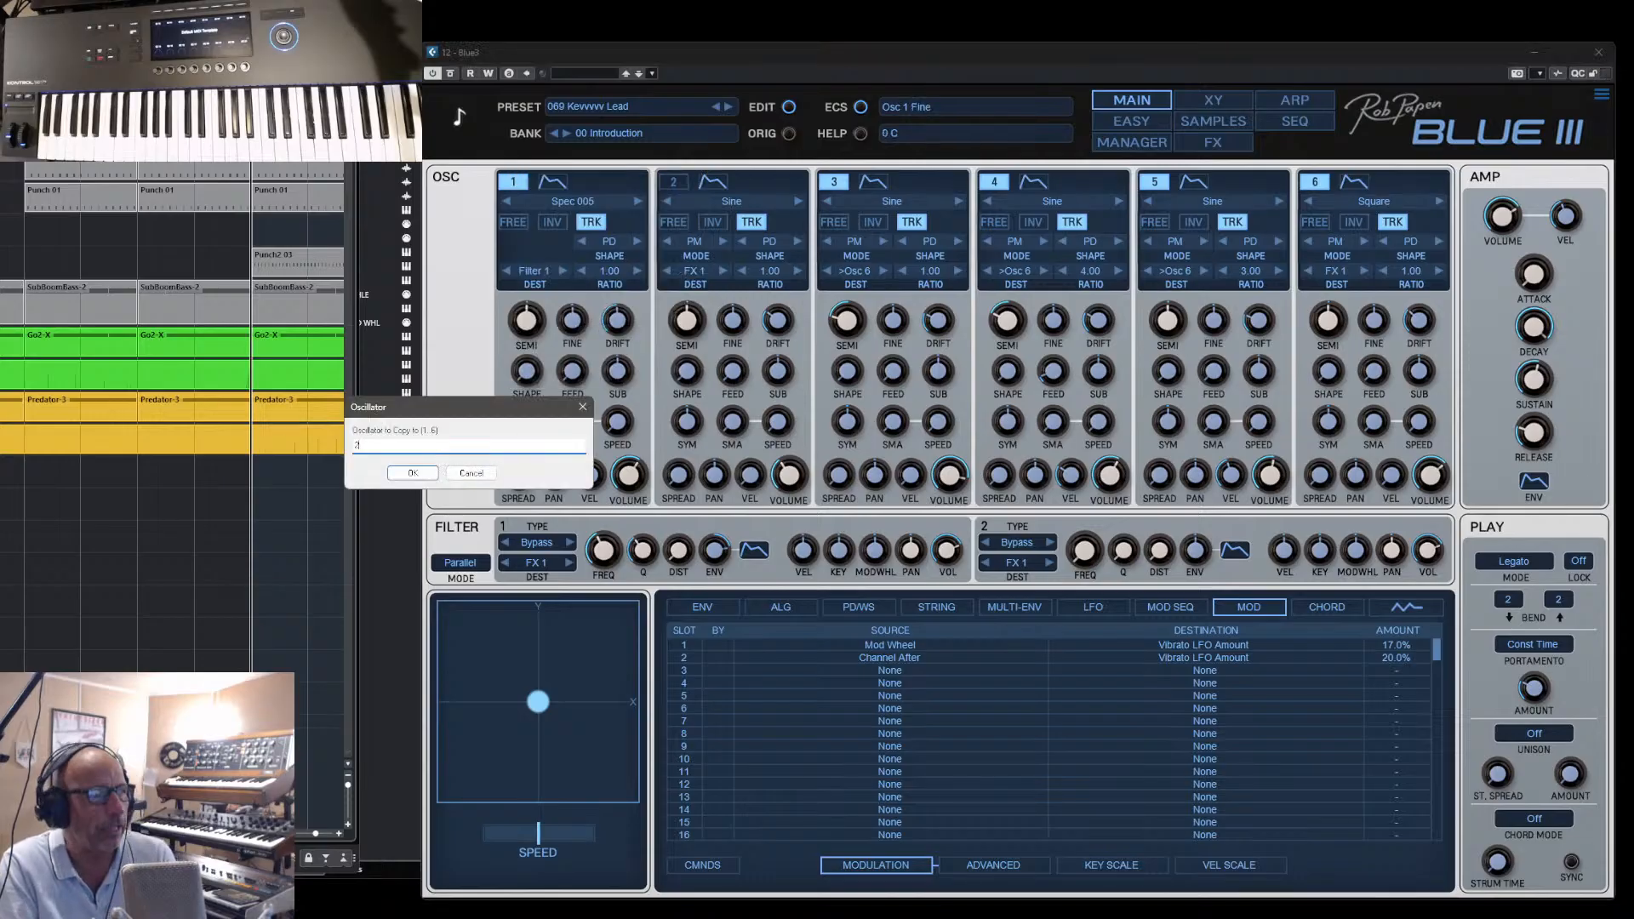
pyautogui.click(413, 473)
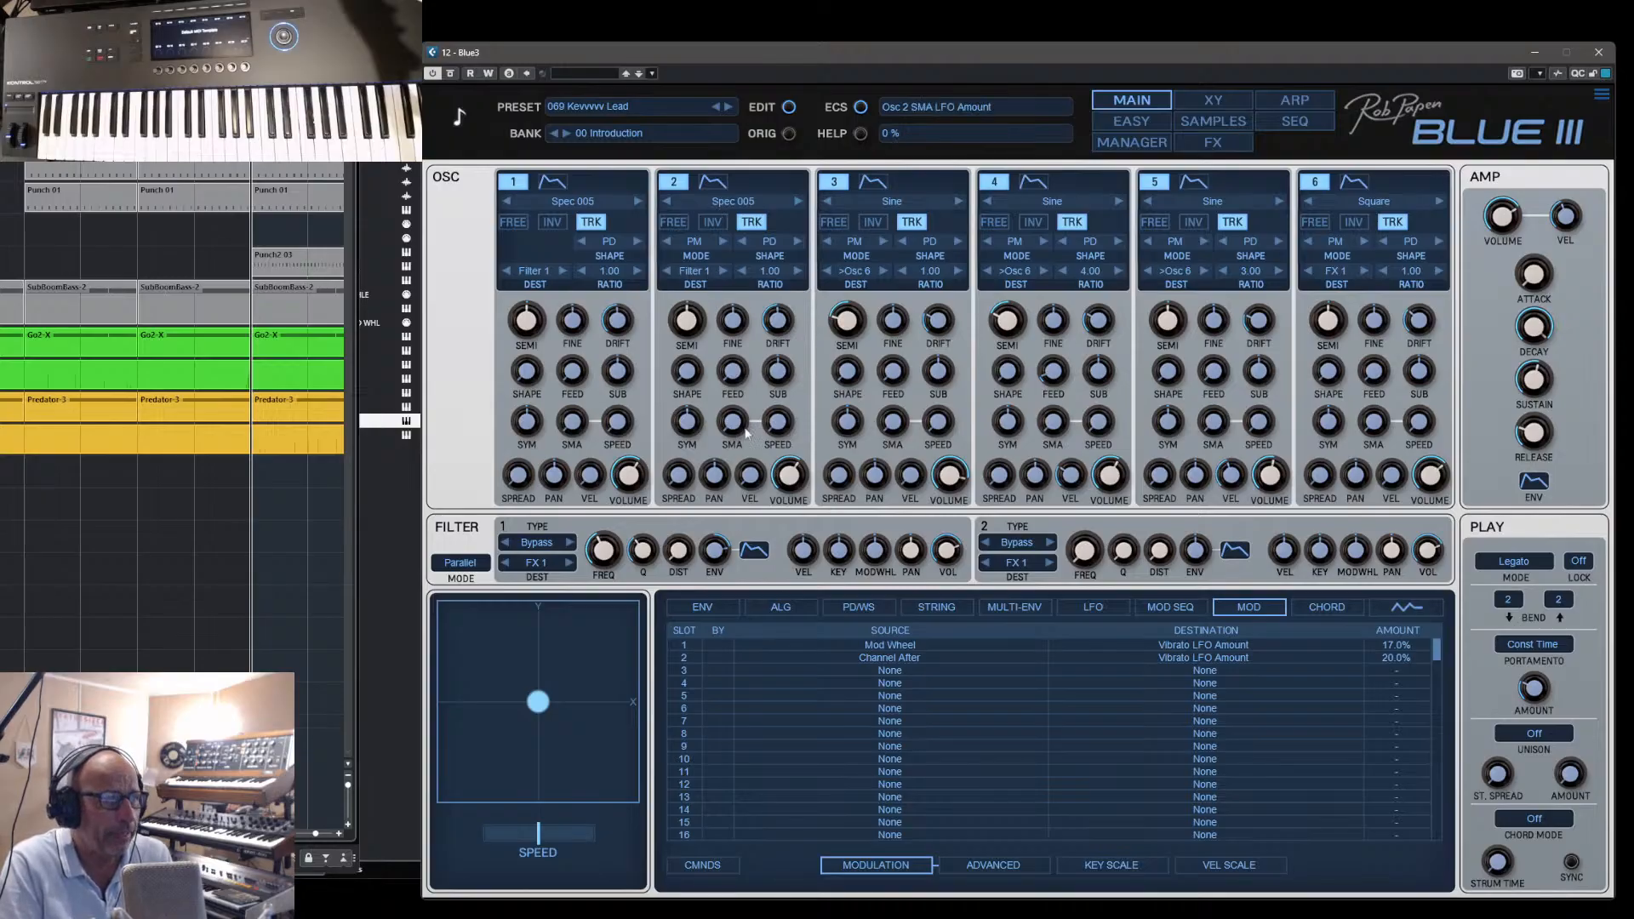
# - Show the Osc 1 envelope and switch oscillators 2 and 1 off
pyautogui.click(703, 608)
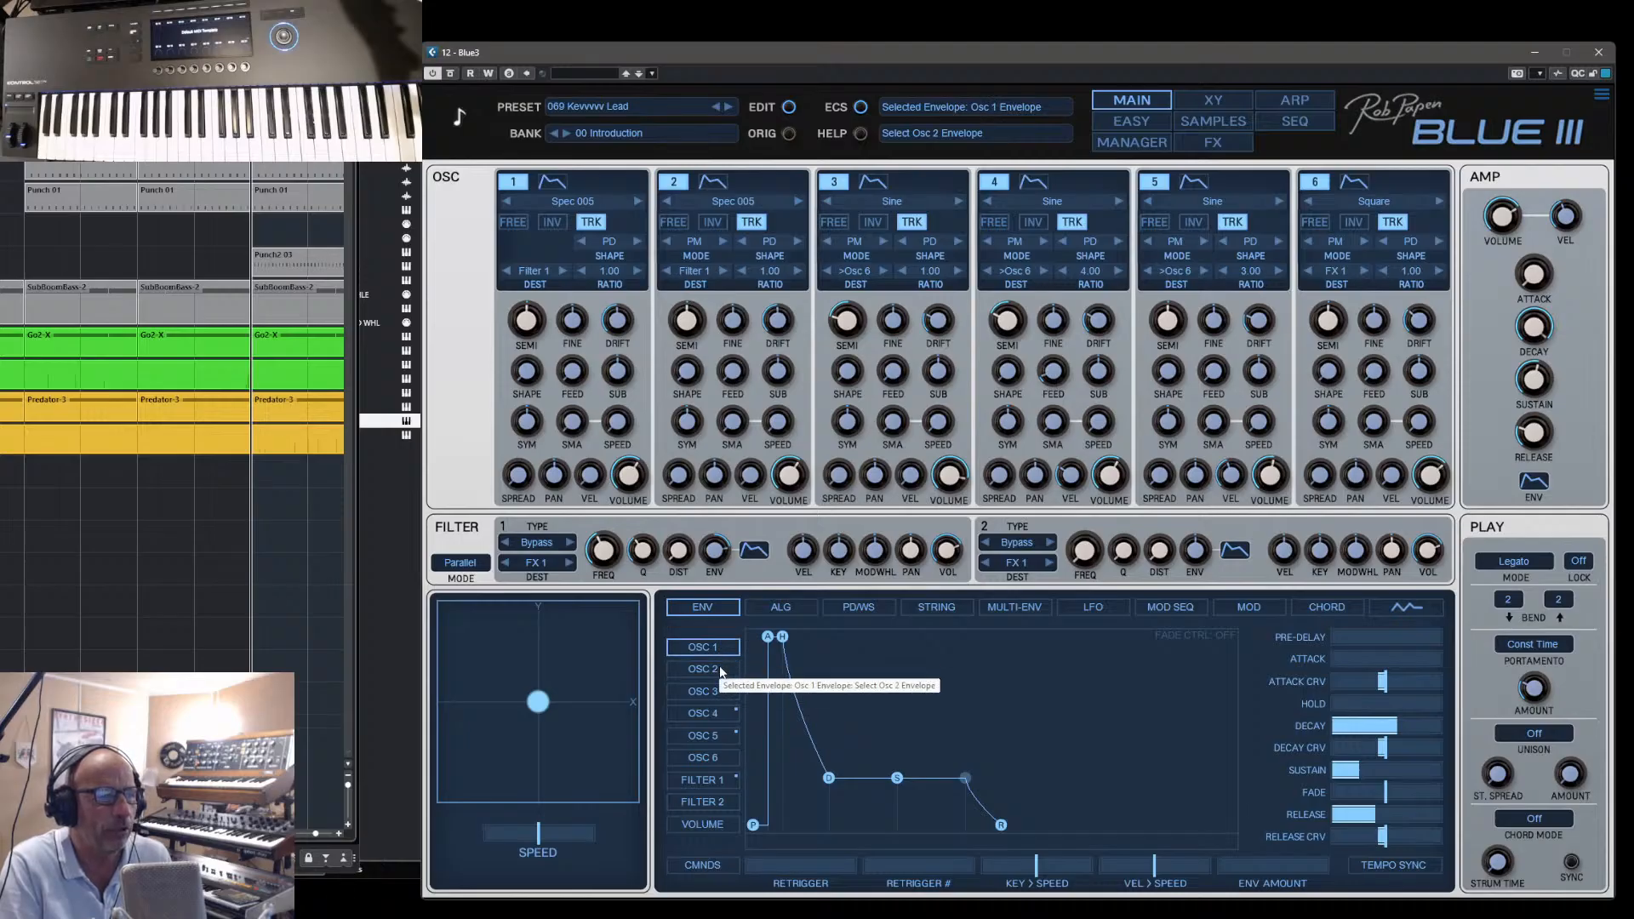
pyautogui.click(722, 647)
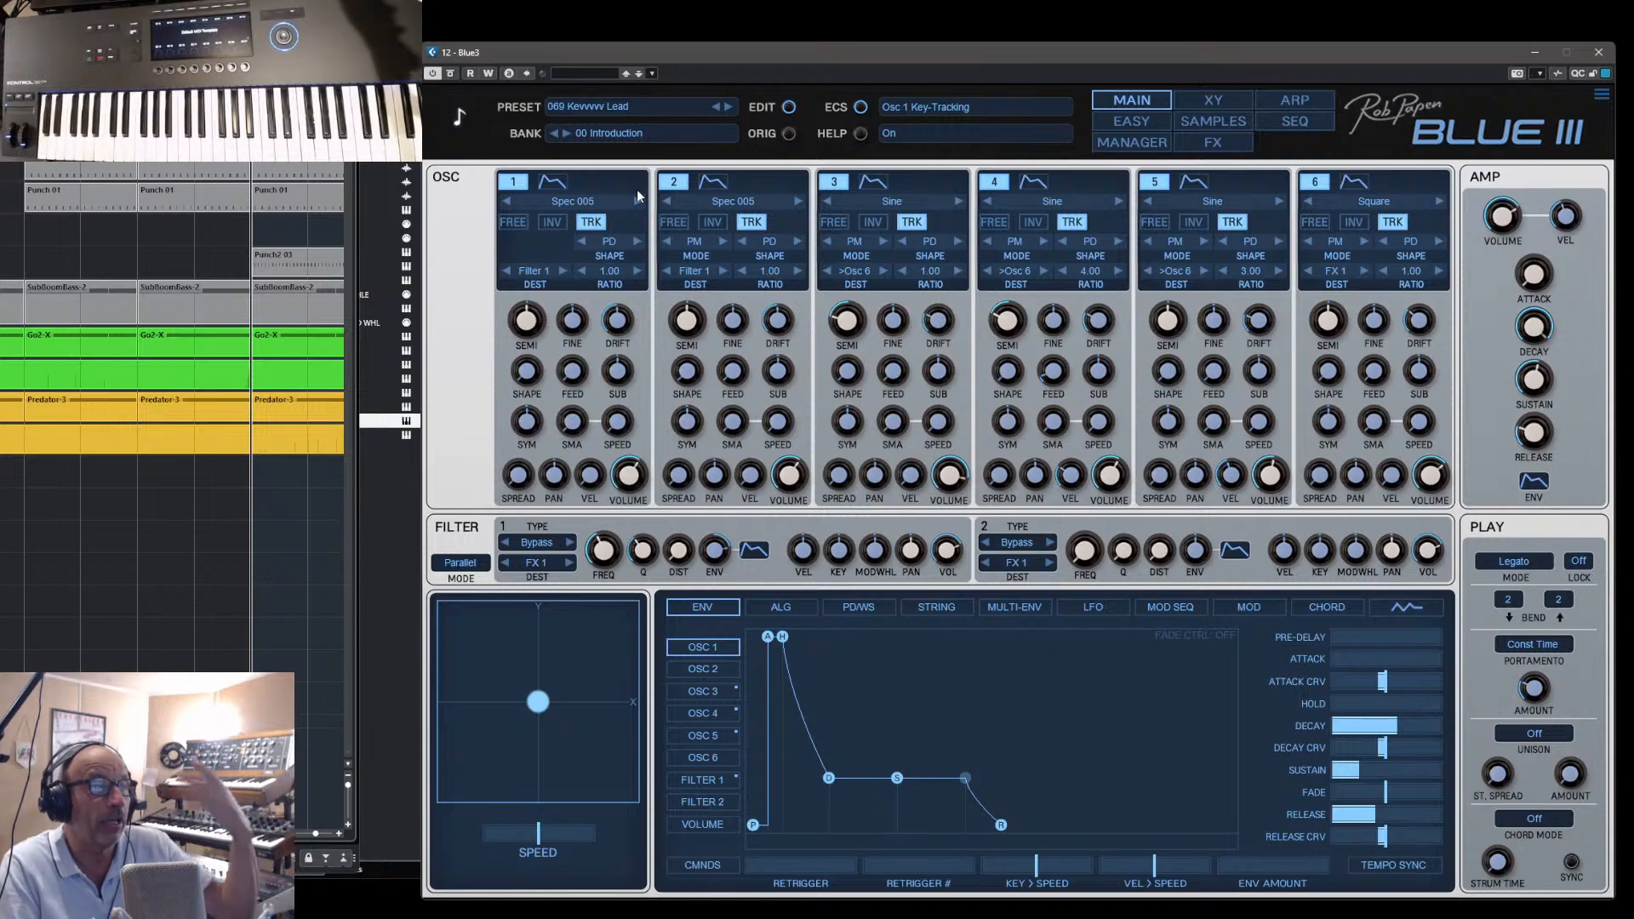
pyautogui.click(674, 182)
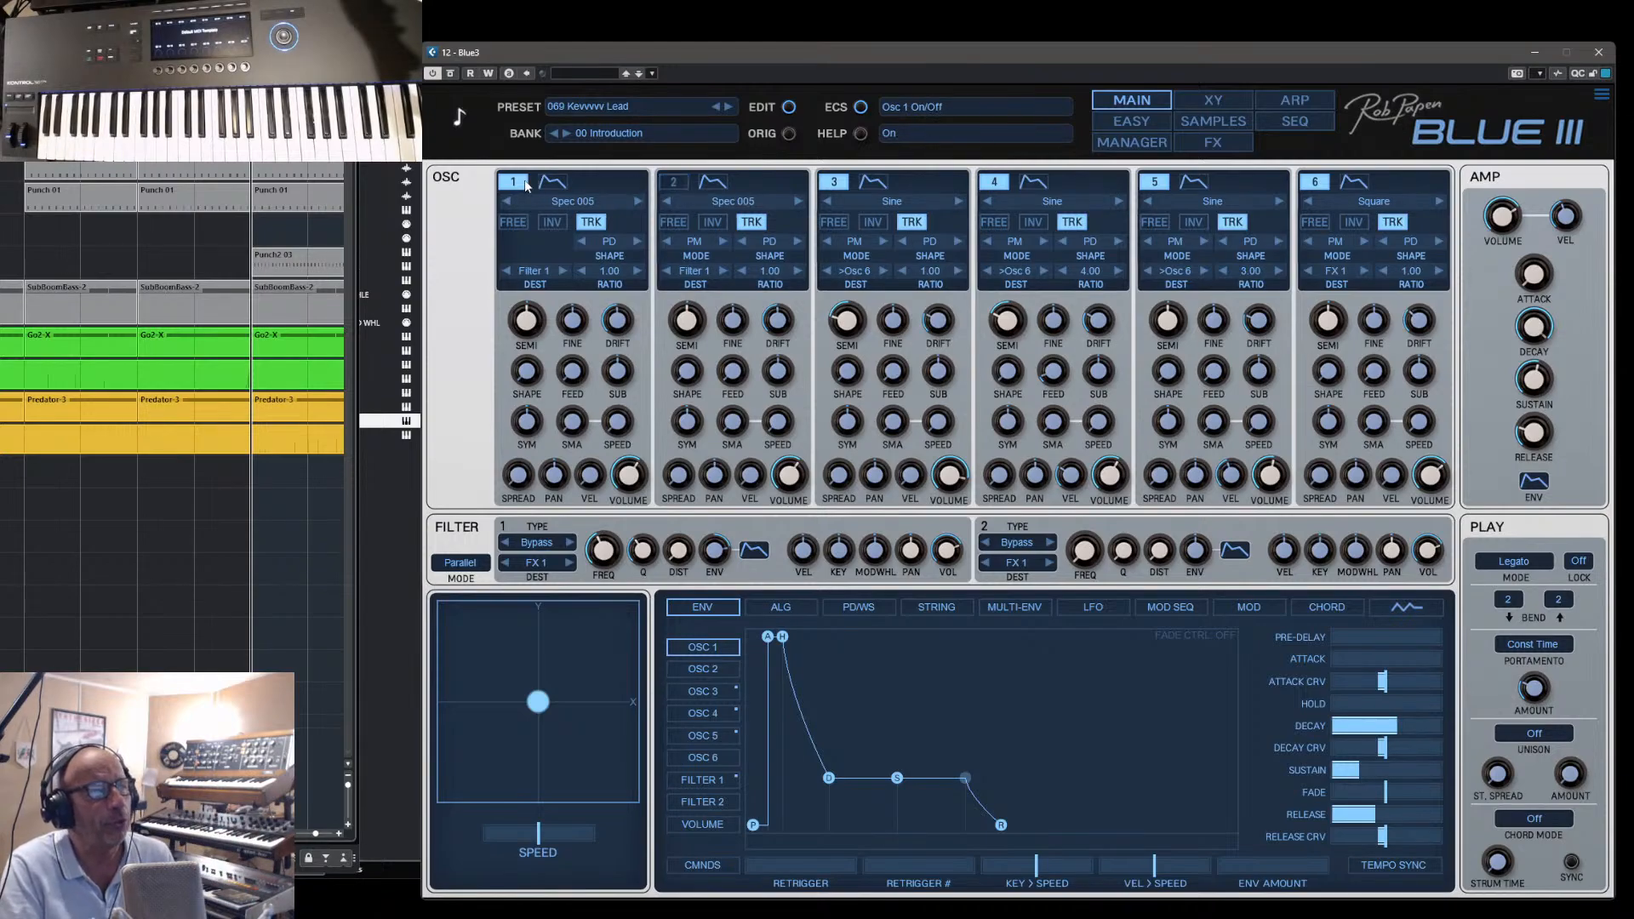
pyautogui.click(513, 181)
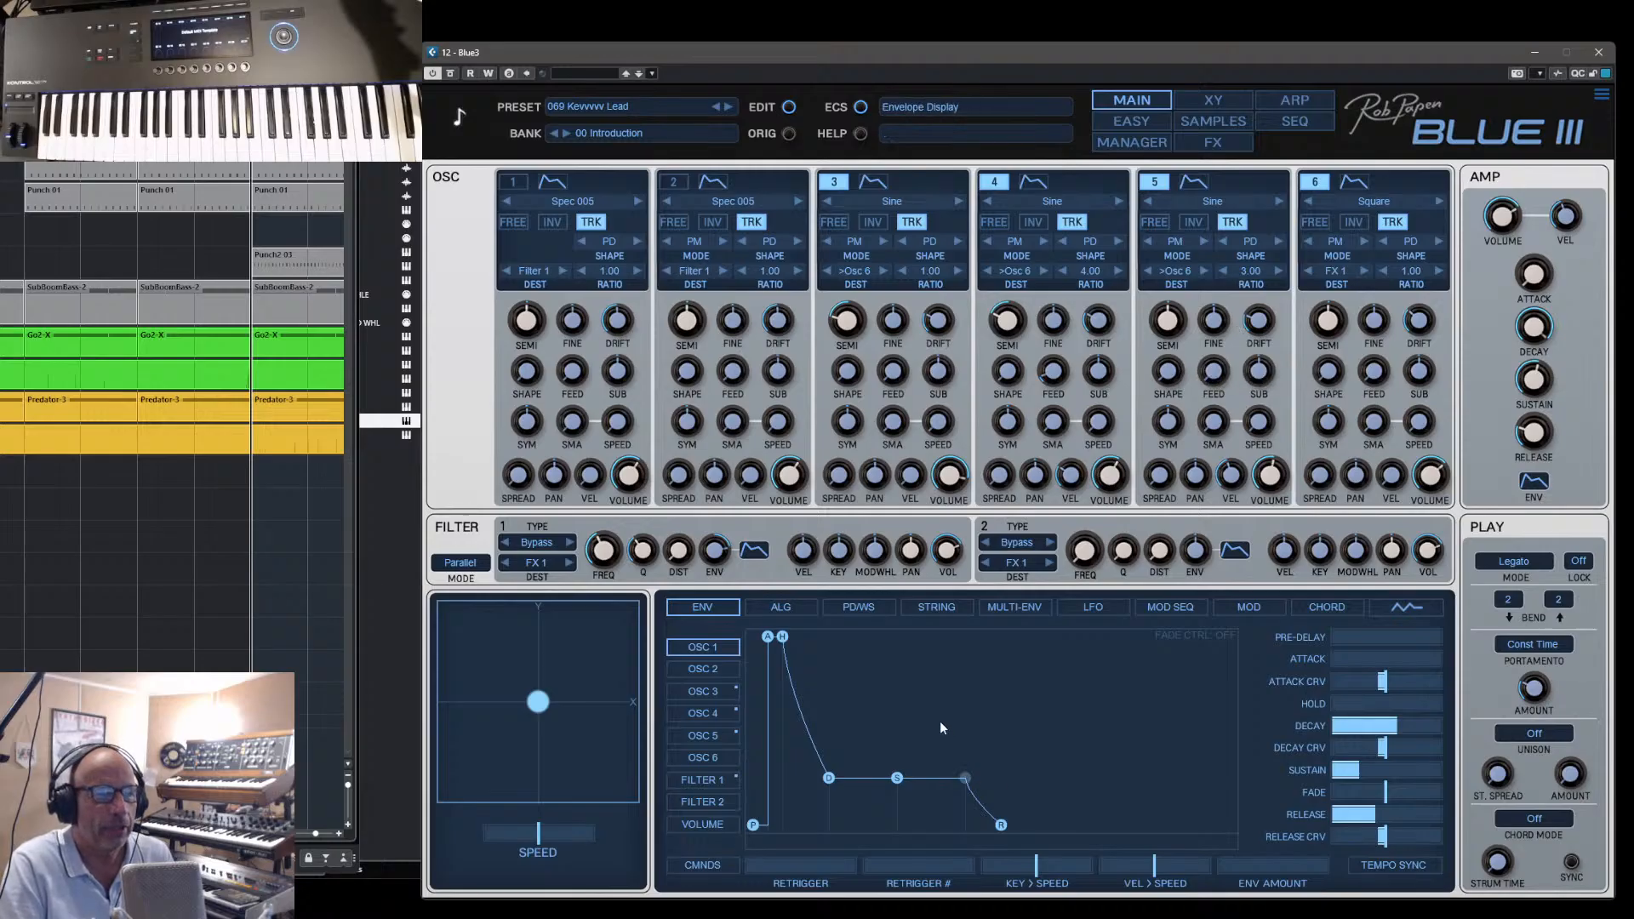
# - Look through the reset, copy and swap commands available for the filters and the oscillators, without applying any
pyautogui.click(464, 532)
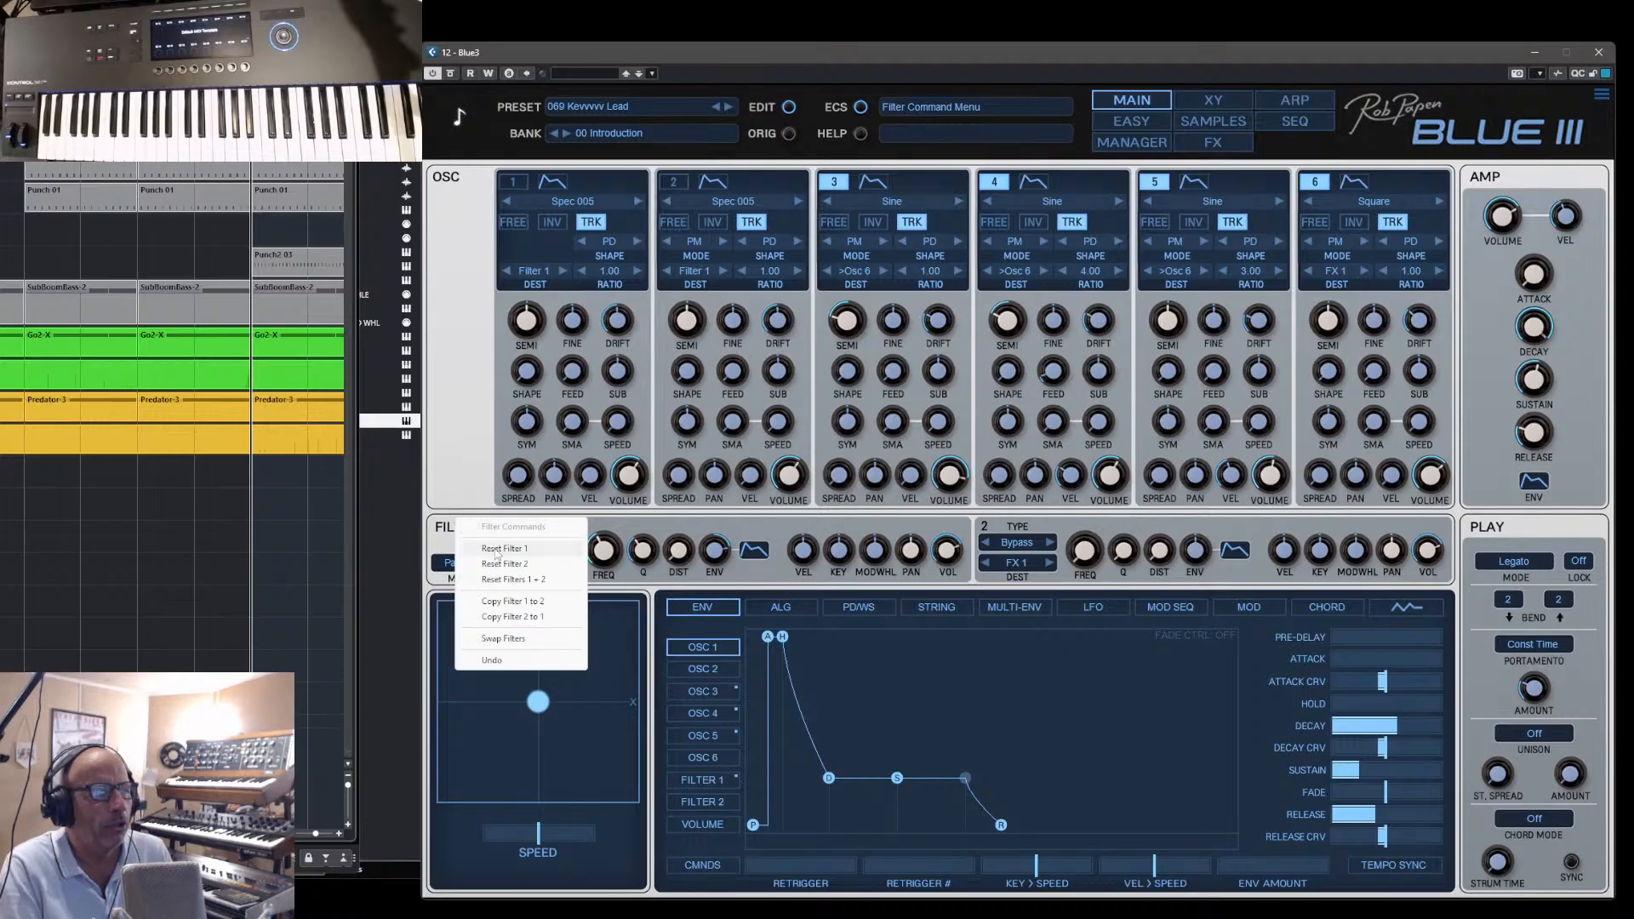
pyautogui.click(667, 521)
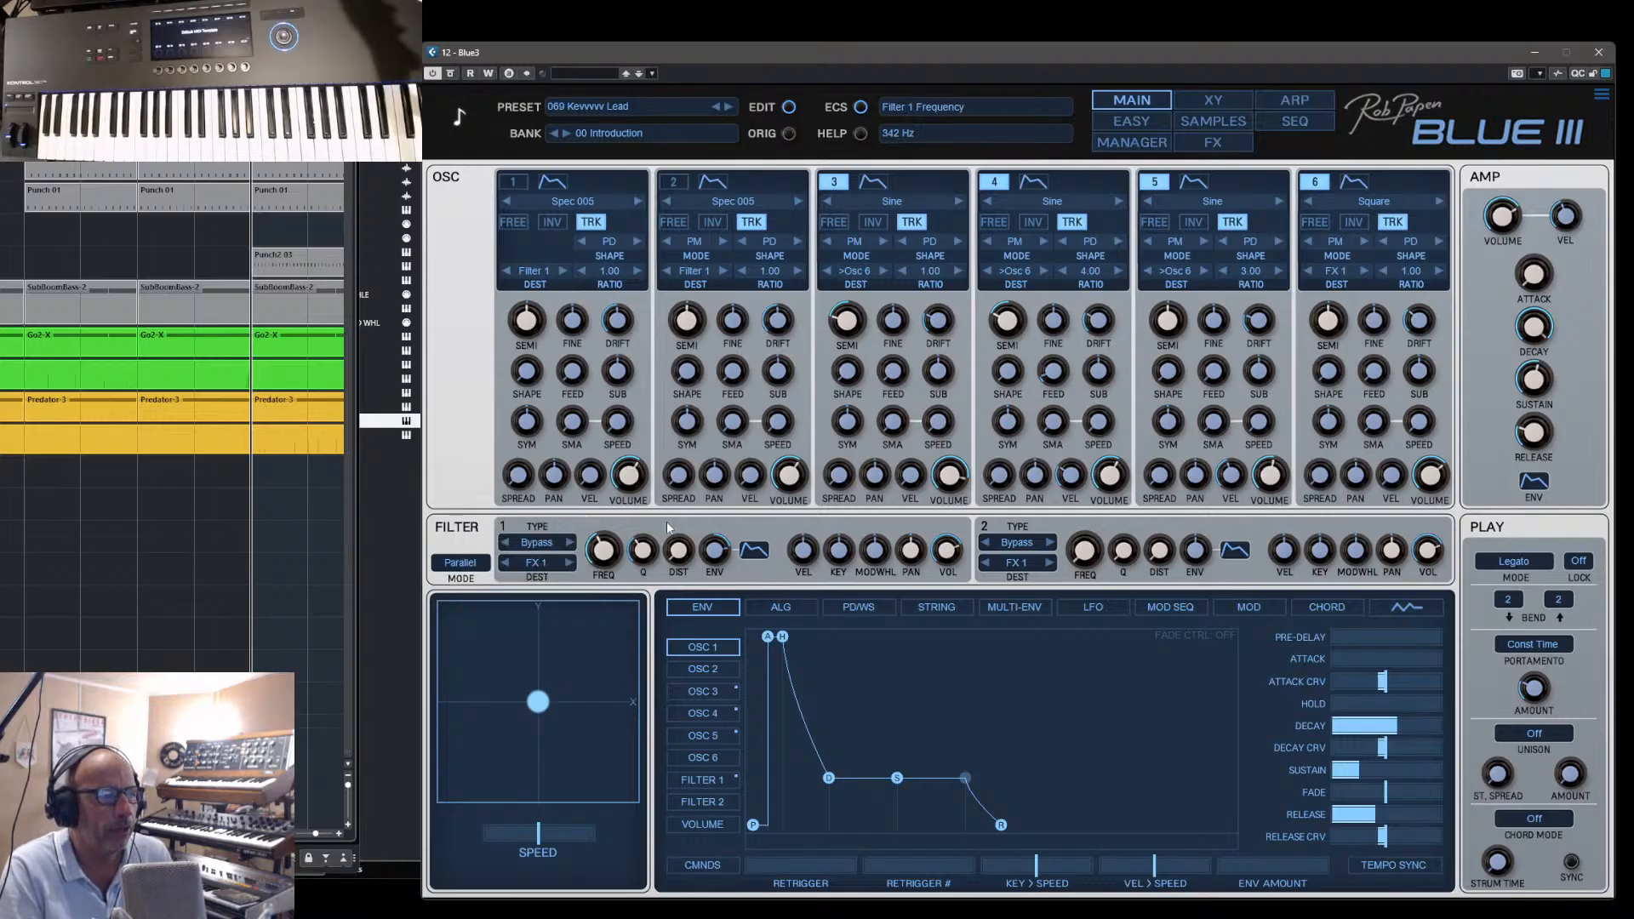
pyautogui.click(467, 528)
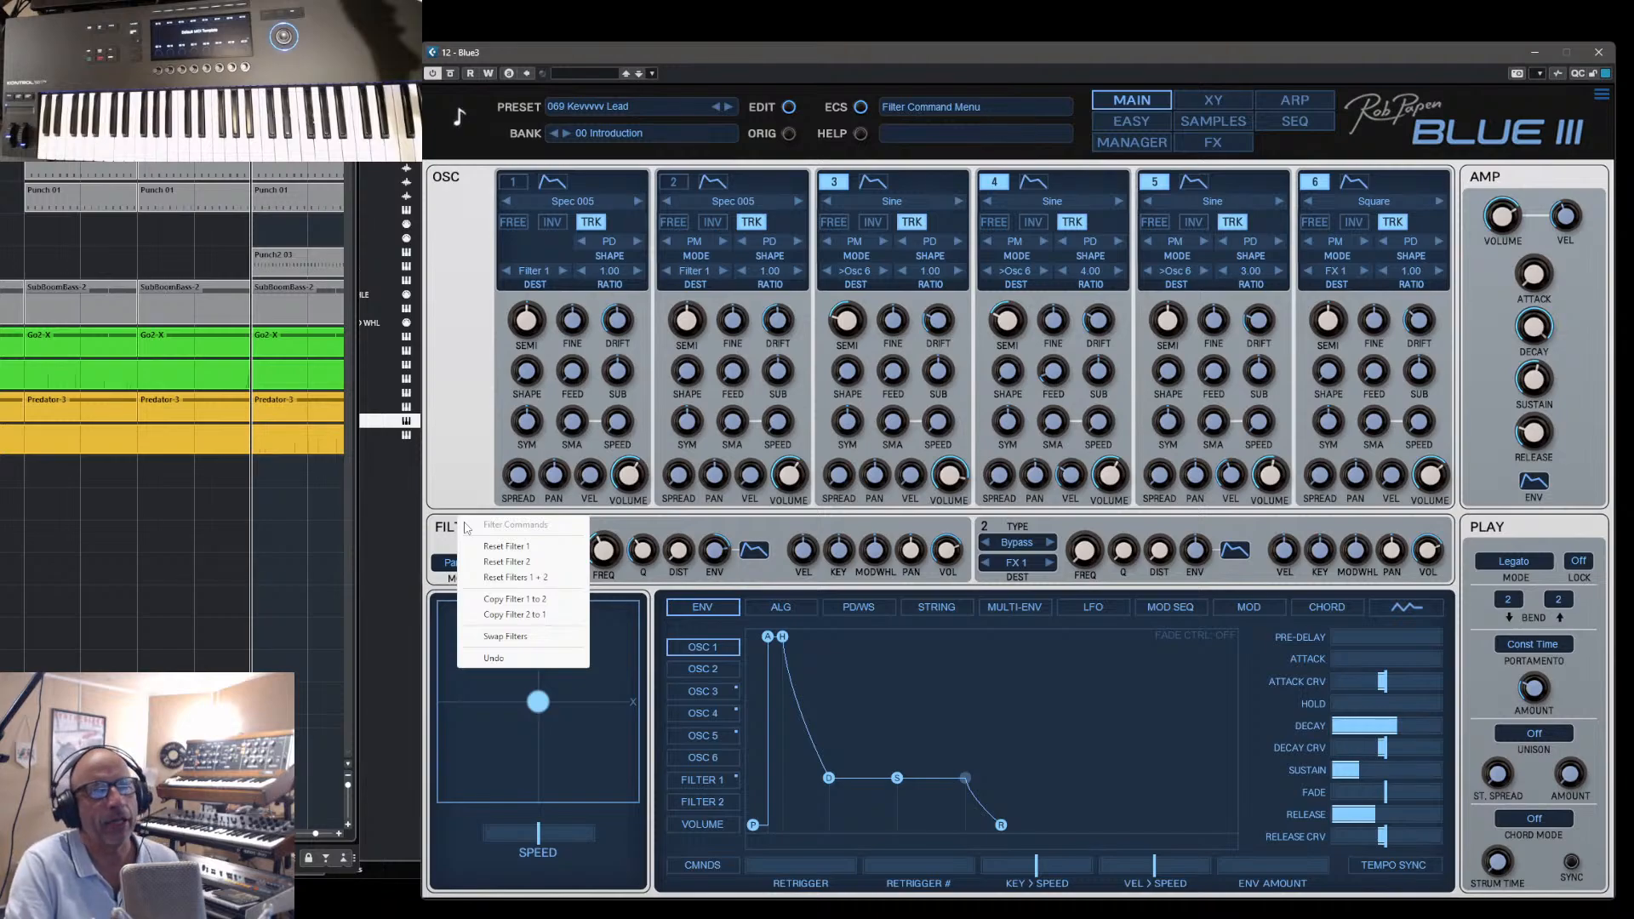
pyautogui.click(470, 209)
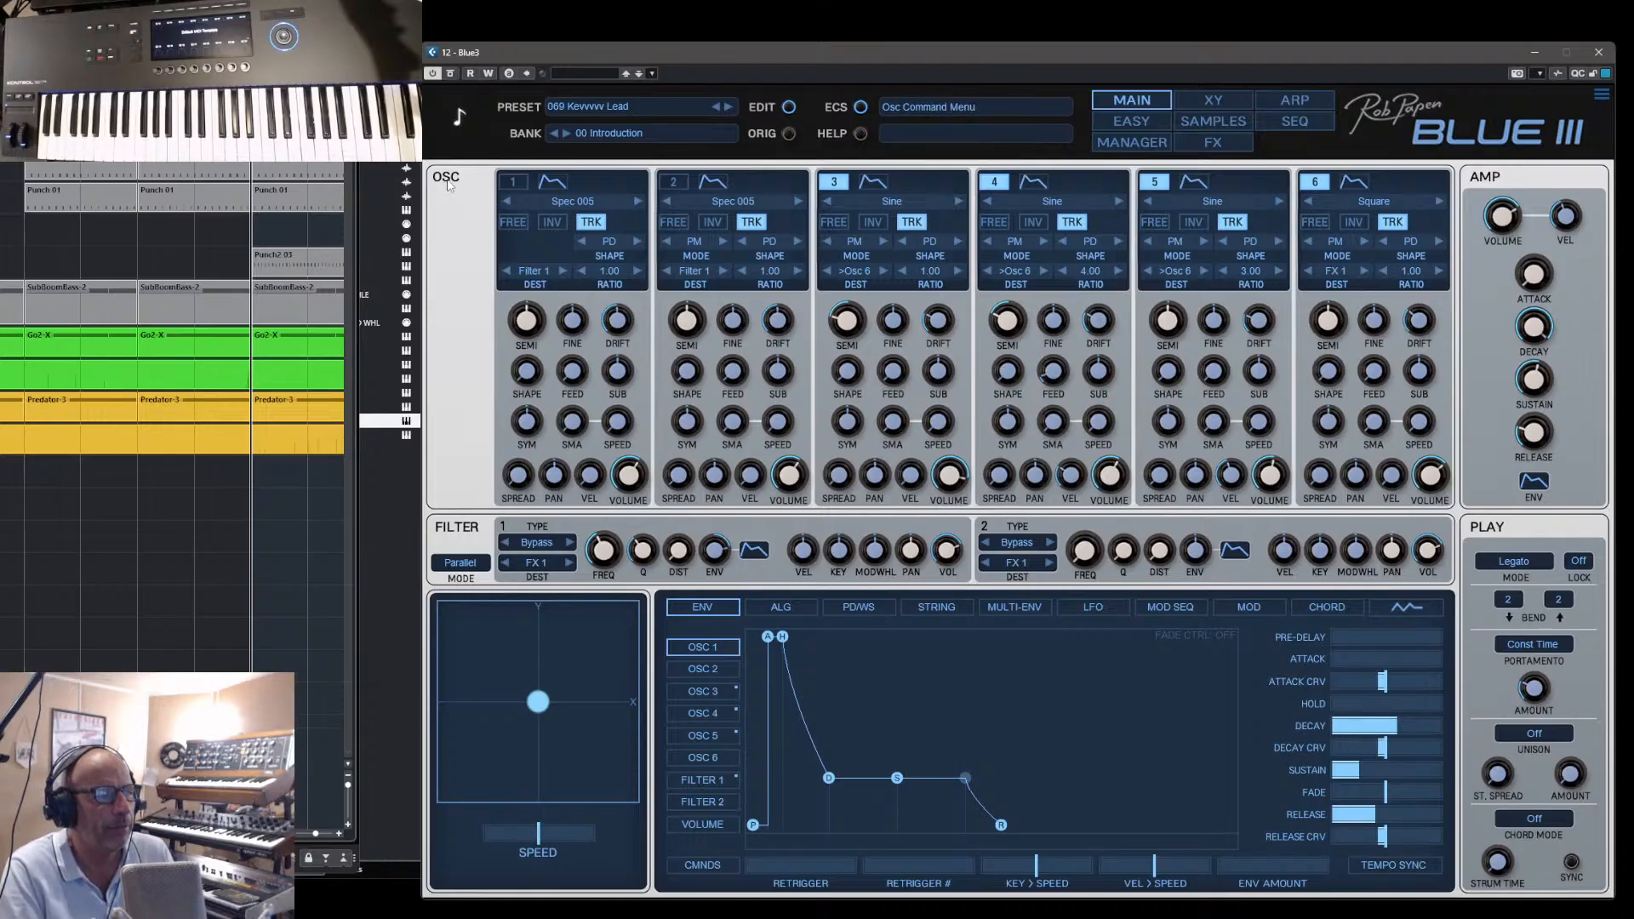
pyautogui.click(448, 184)
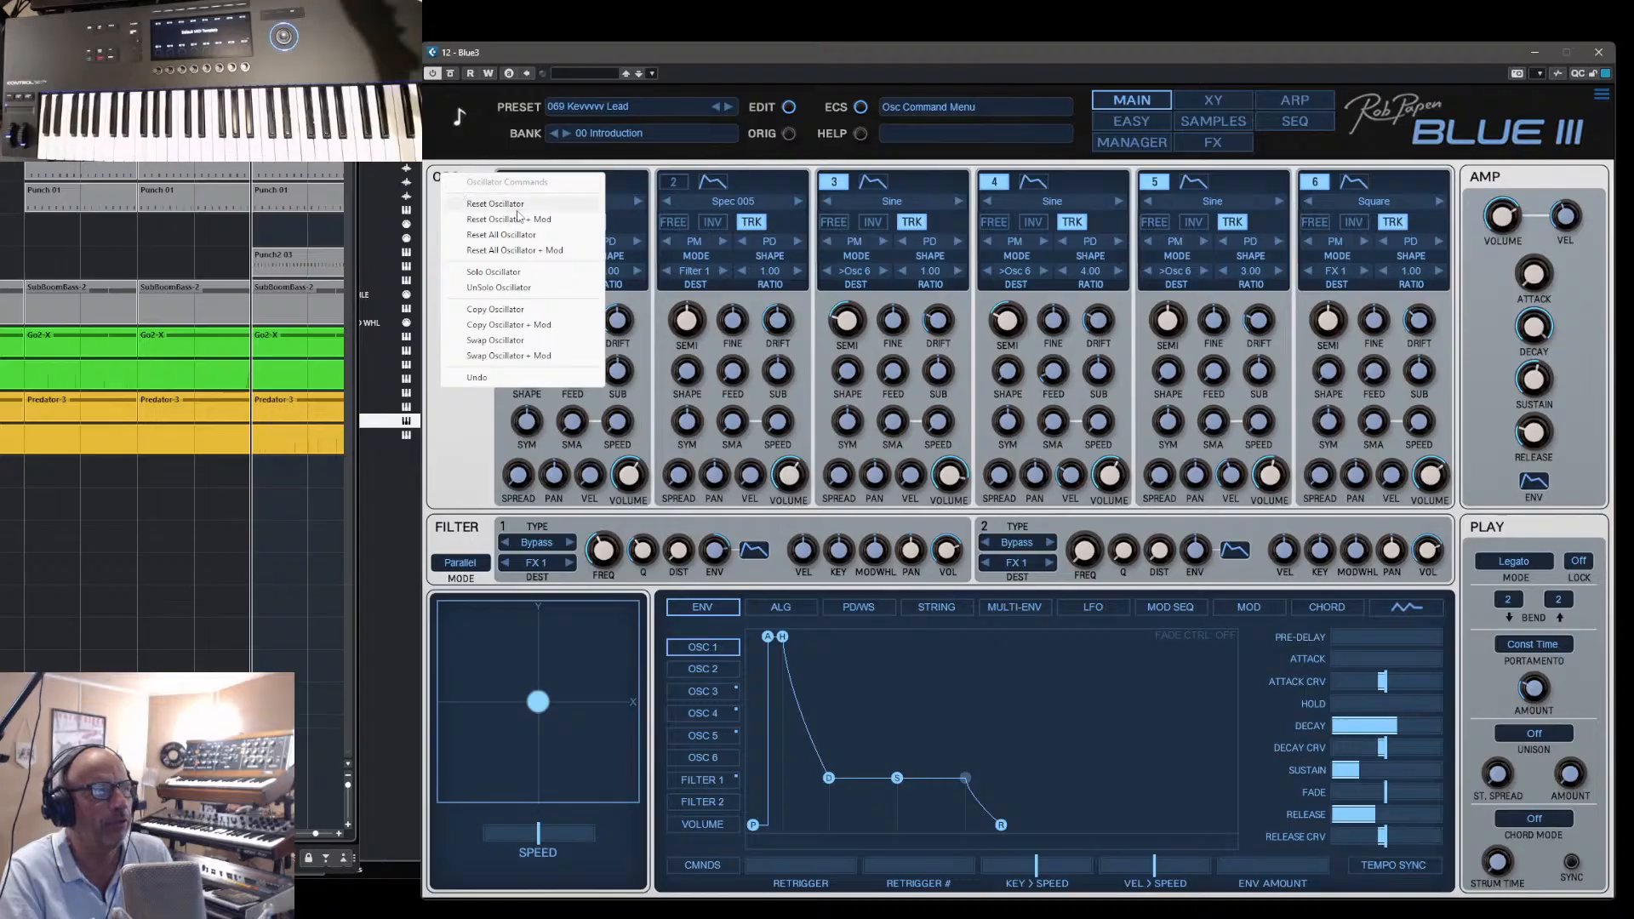
pyautogui.click(437, 196)
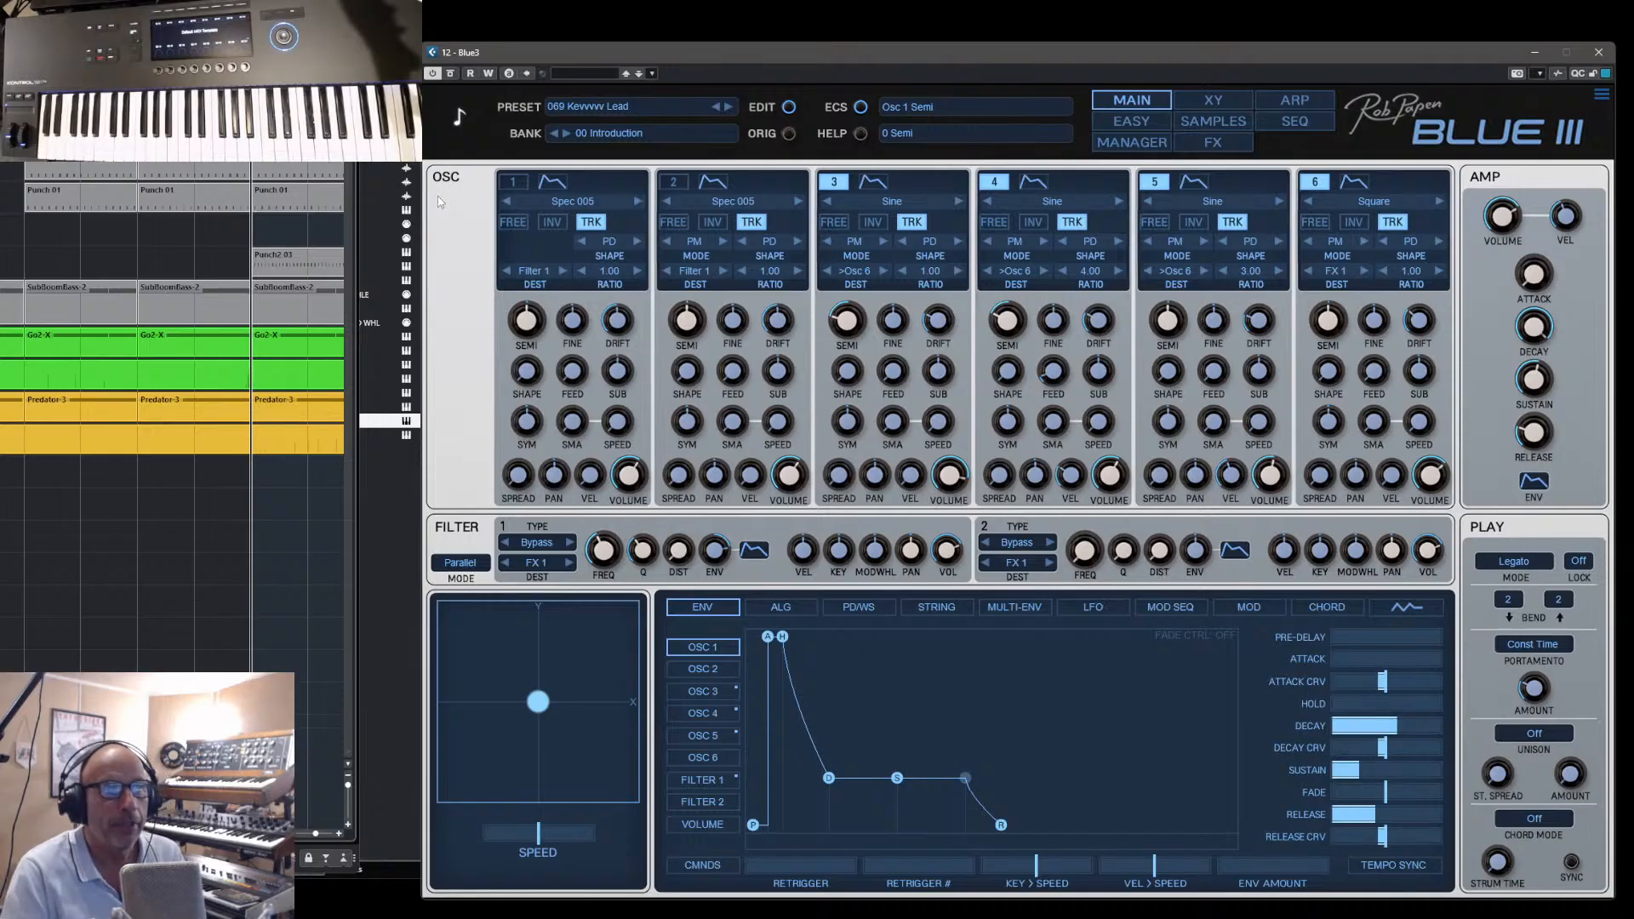
# - Examine the envelope of Osc 3 and the amp's volume envelope
pyautogui.click(875, 182)
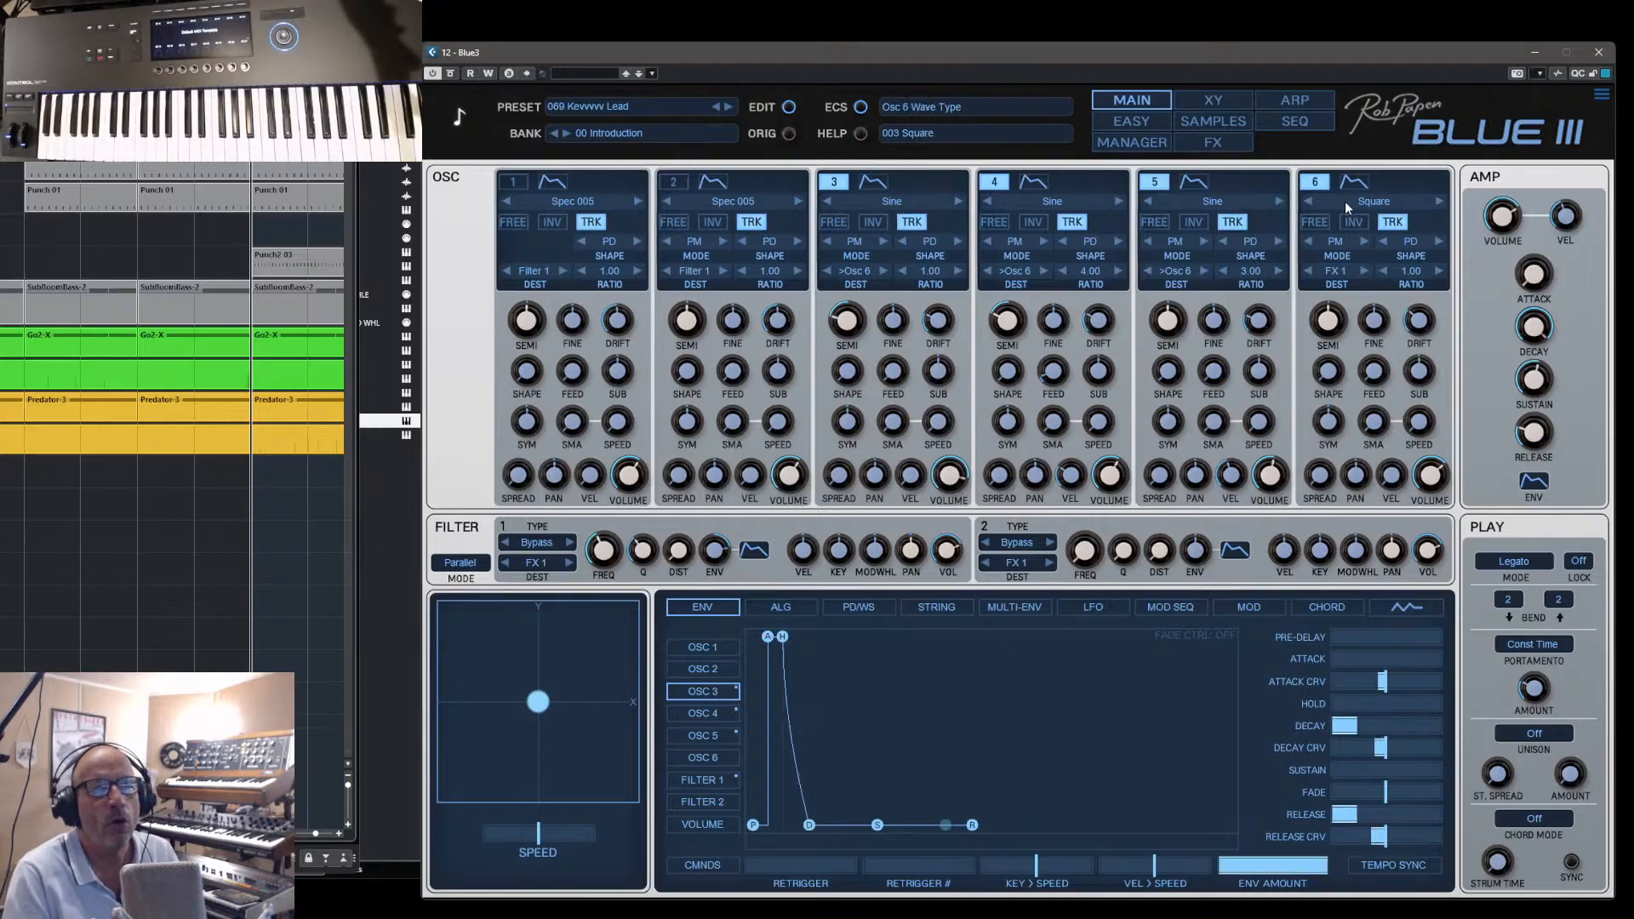
pyautogui.click(1534, 481)
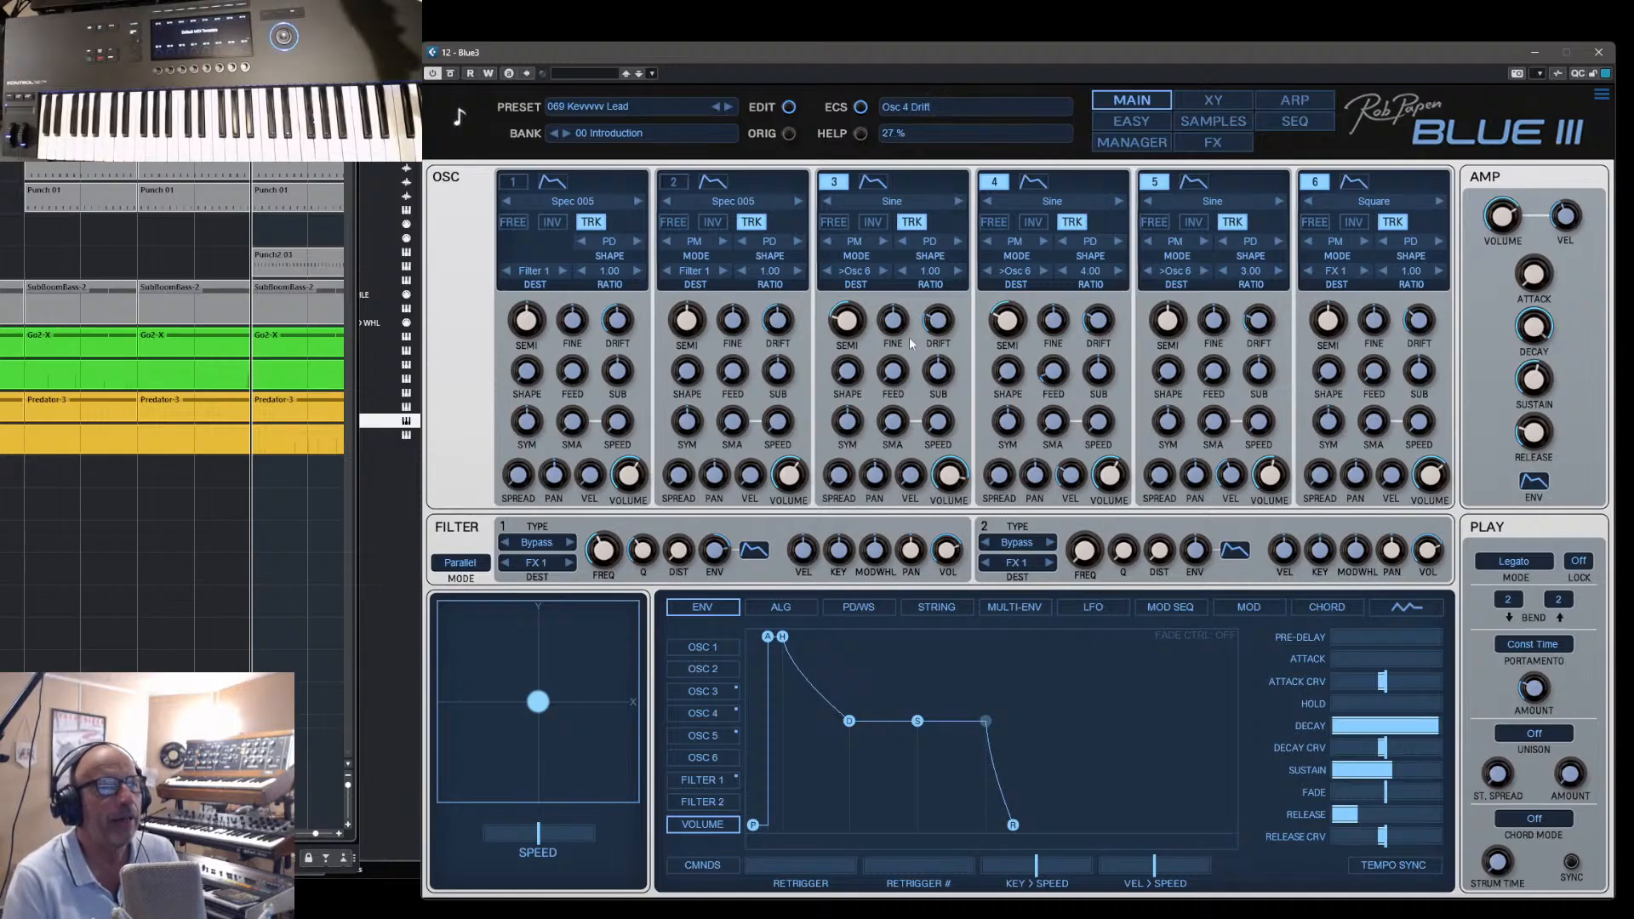
# - From the bank 04 Digital Bass 02, ordered by date, load SuperDry Pick Bass and show its oscillators
pyautogui.click(1131, 142)
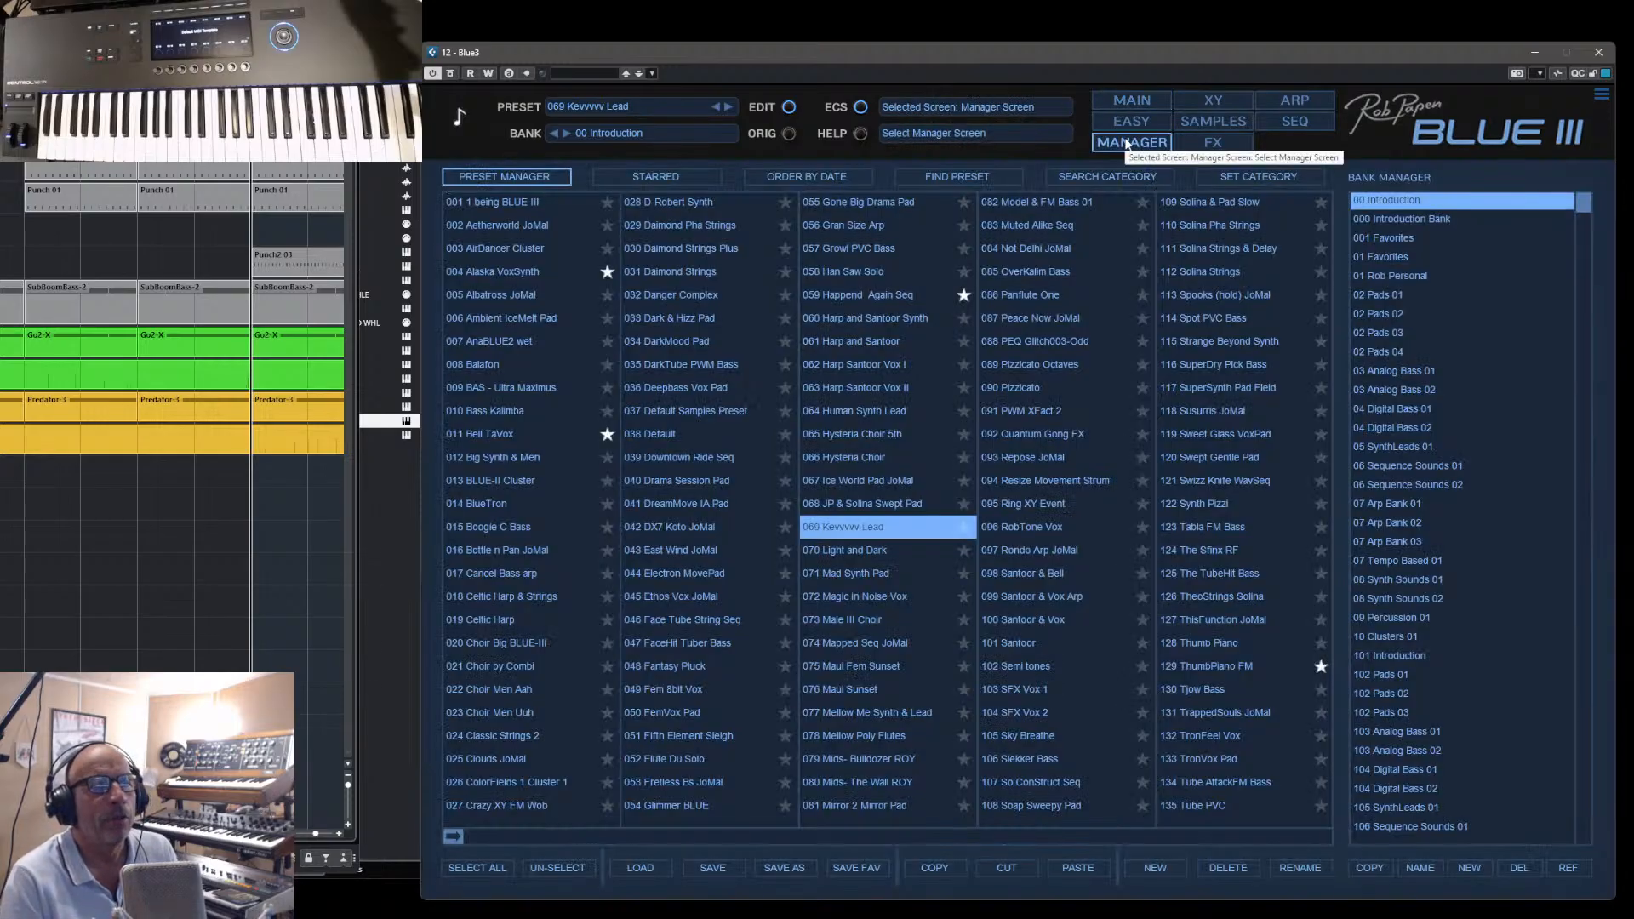
pyautogui.click(1394, 430)
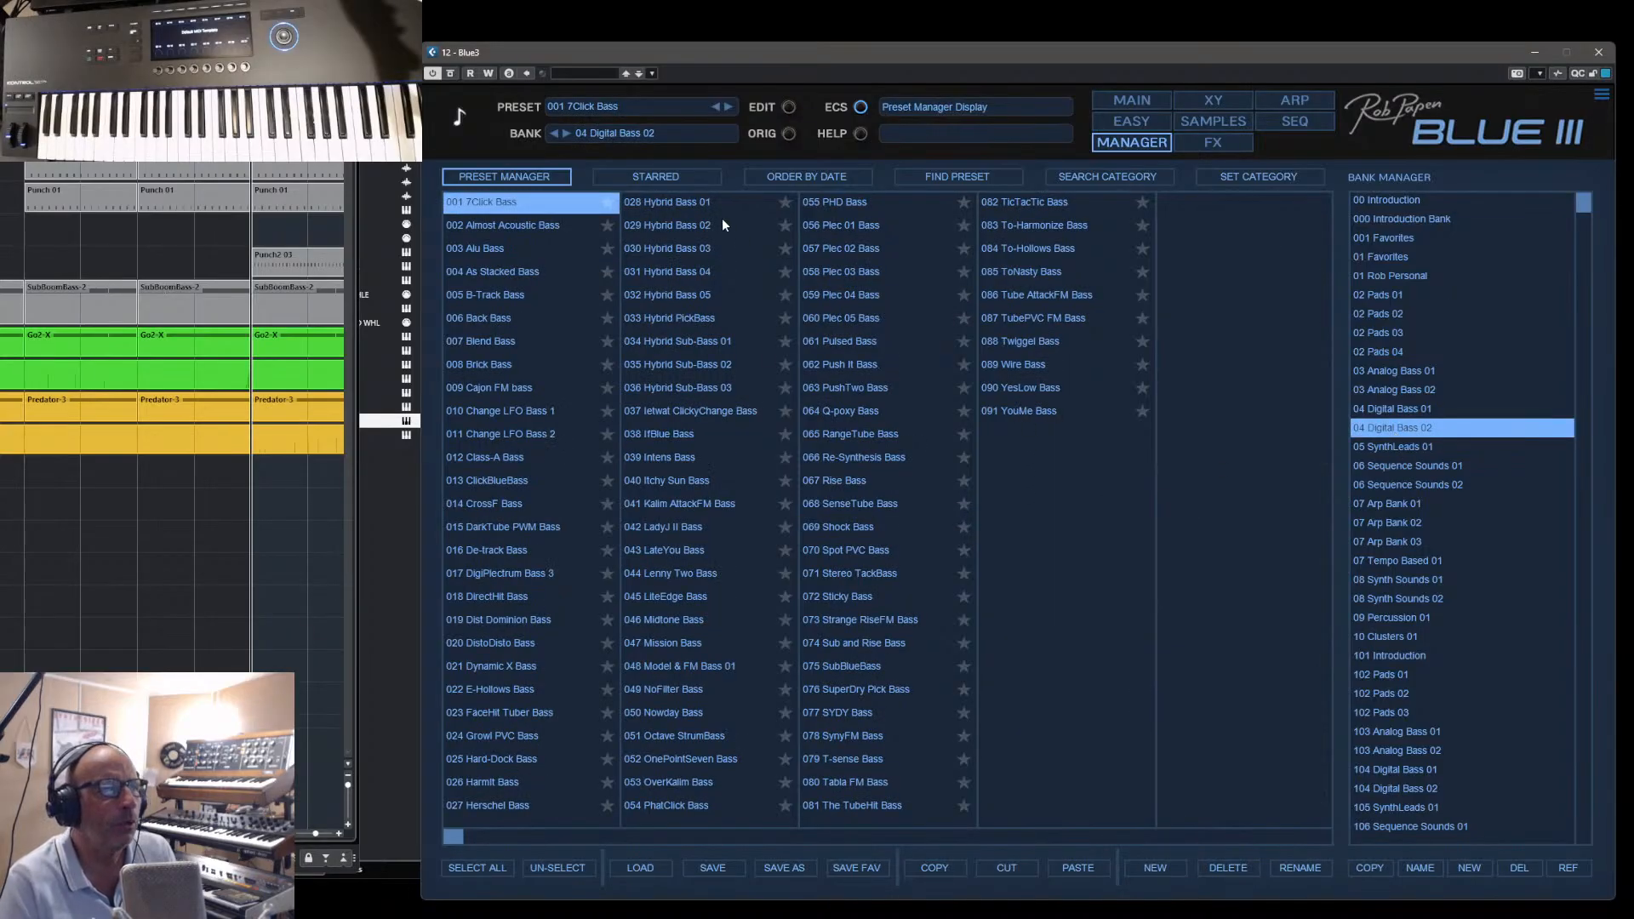
pyautogui.click(815, 174)
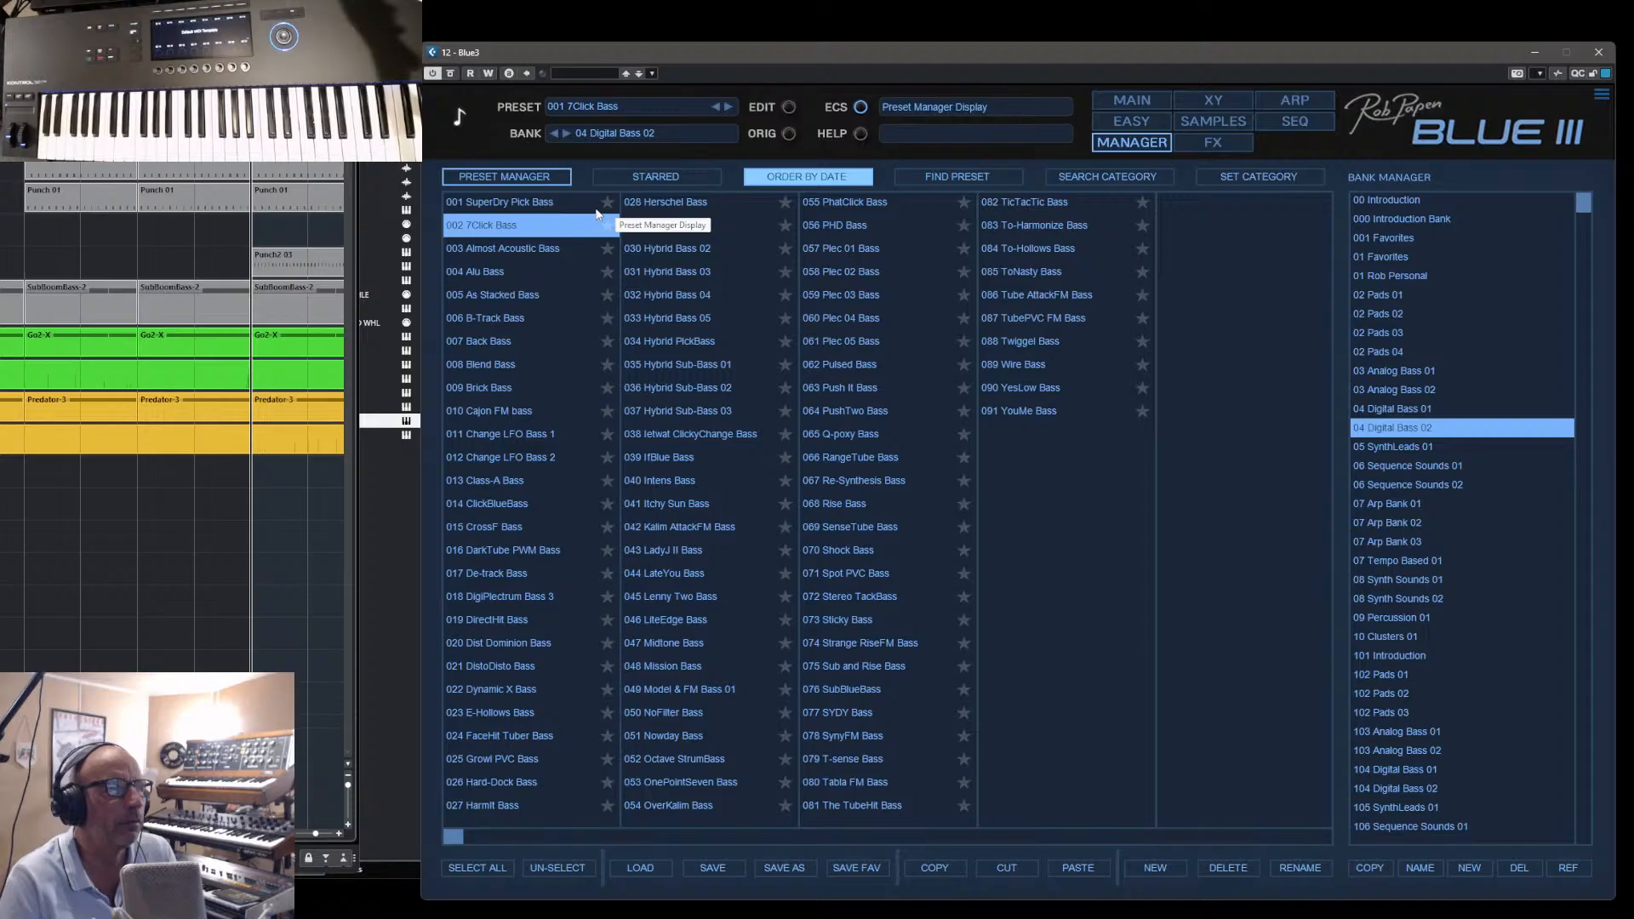
pyautogui.click(514, 210)
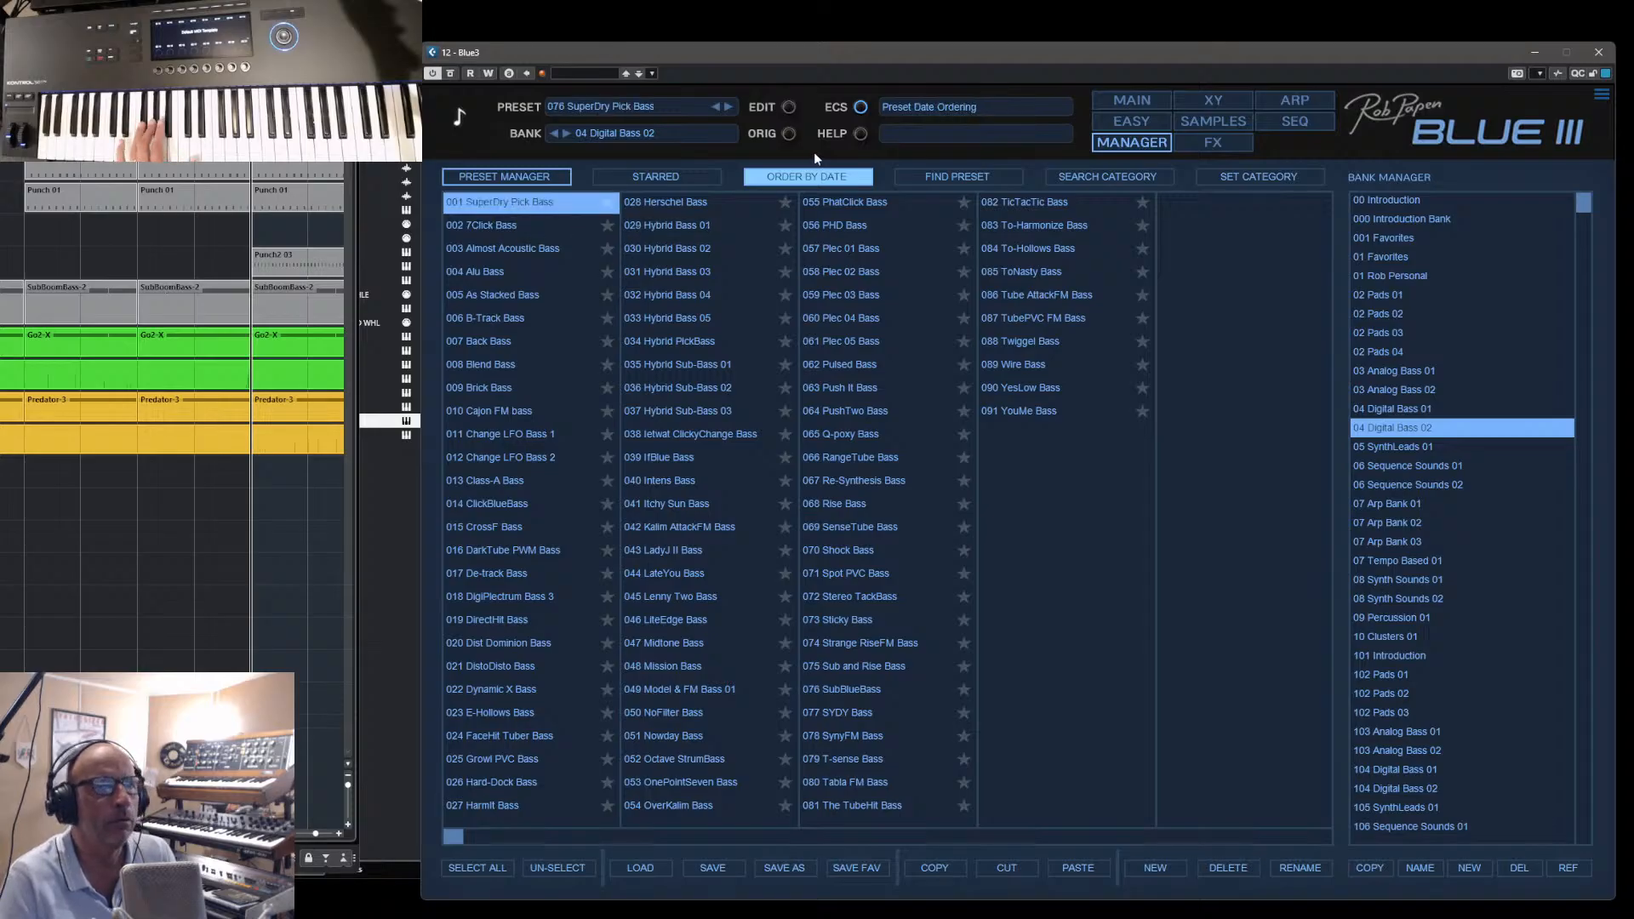
pyautogui.click(1128, 99)
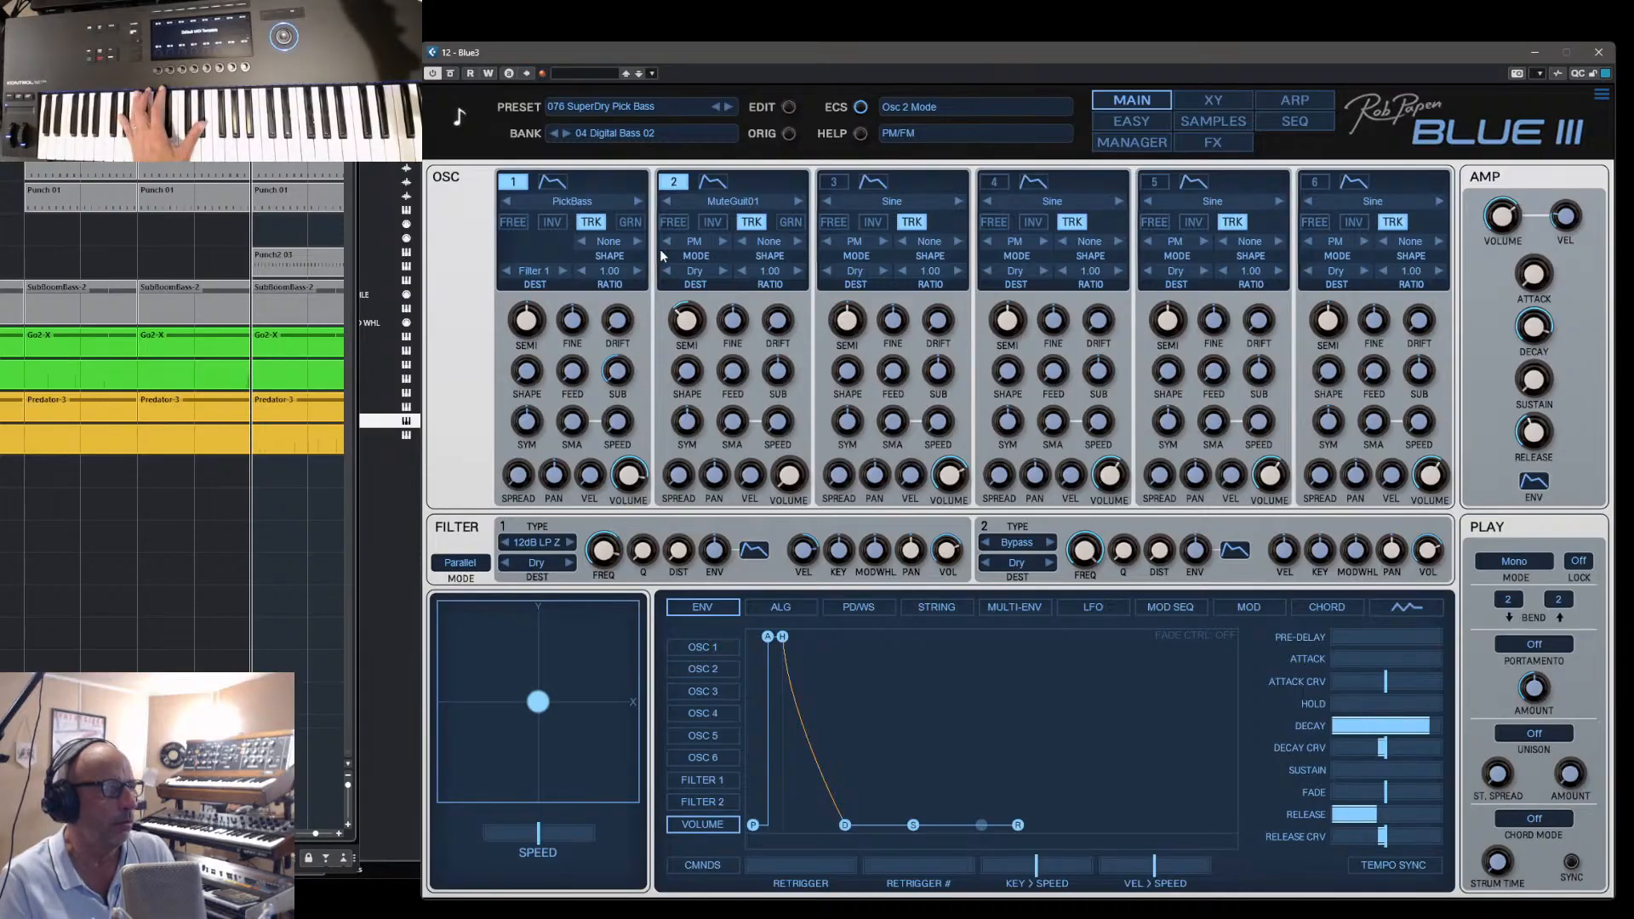
# - Step back through SubBlueBass to the preset 074 Sub and Rise Bass and display its FM algorithm
pyautogui.click(717, 107)
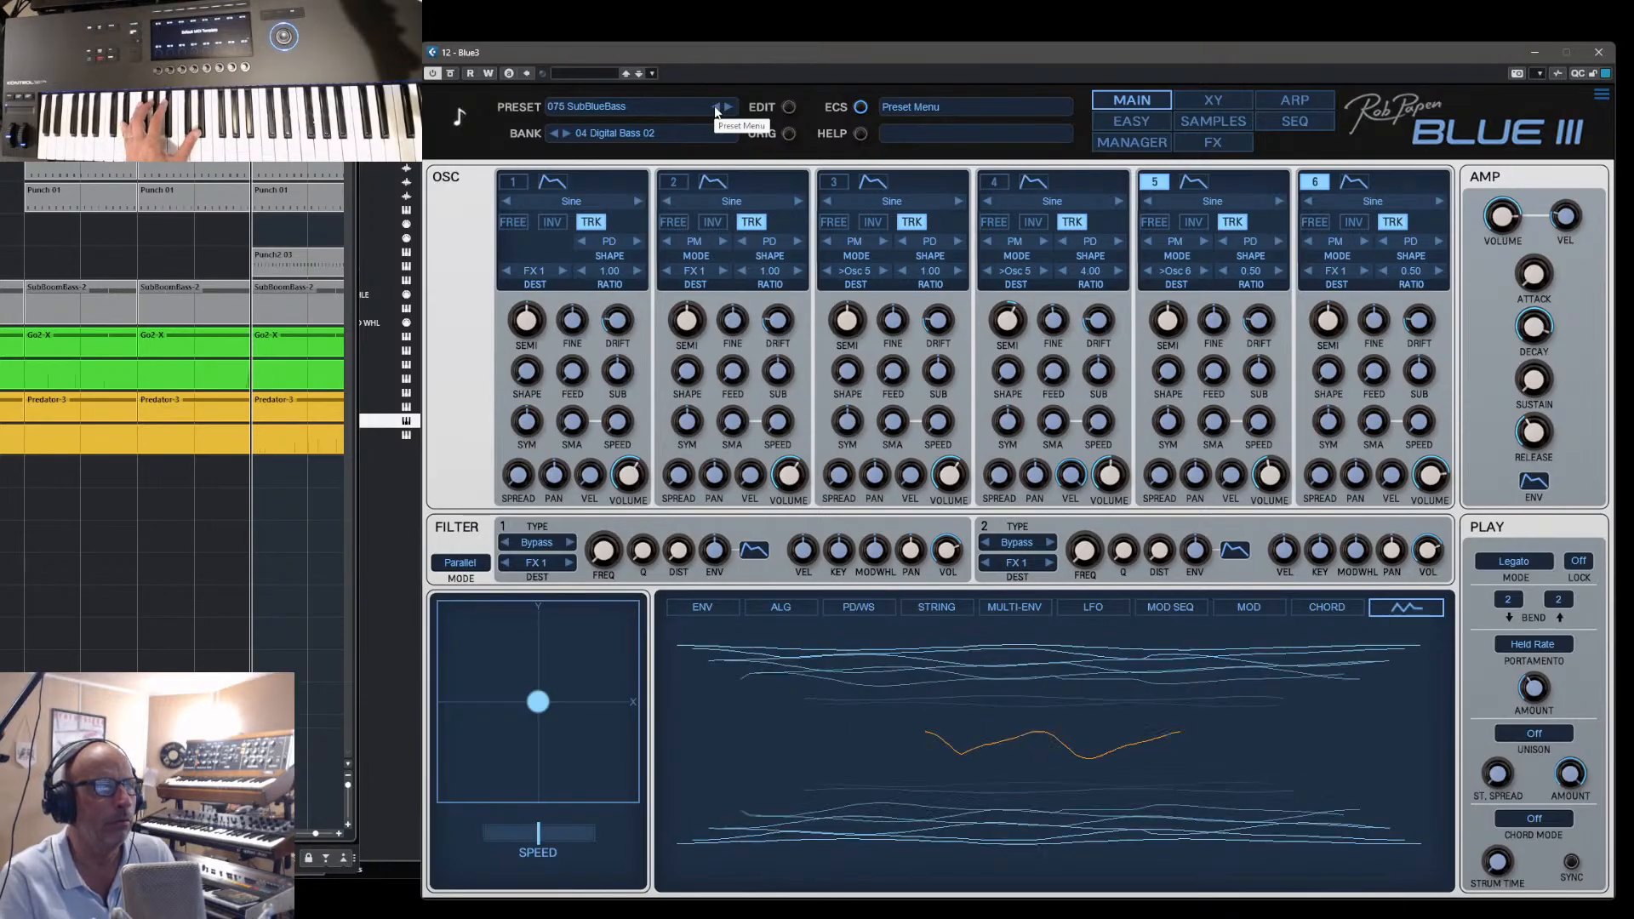
pyautogui.click(715, 106)
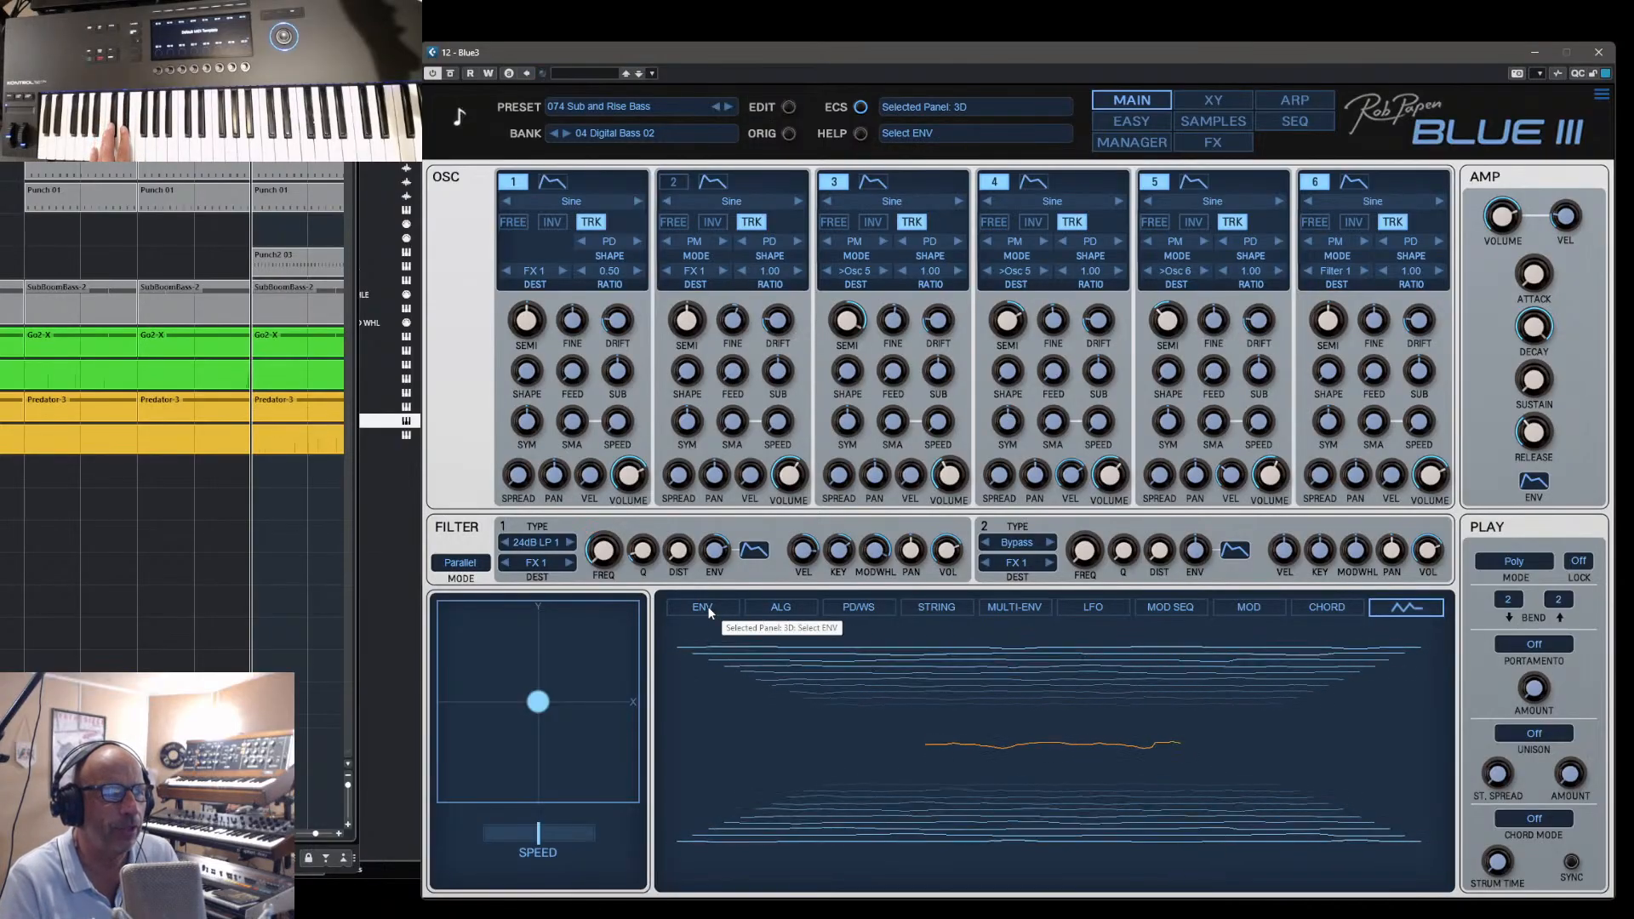
pyautogui.click(770, 607)
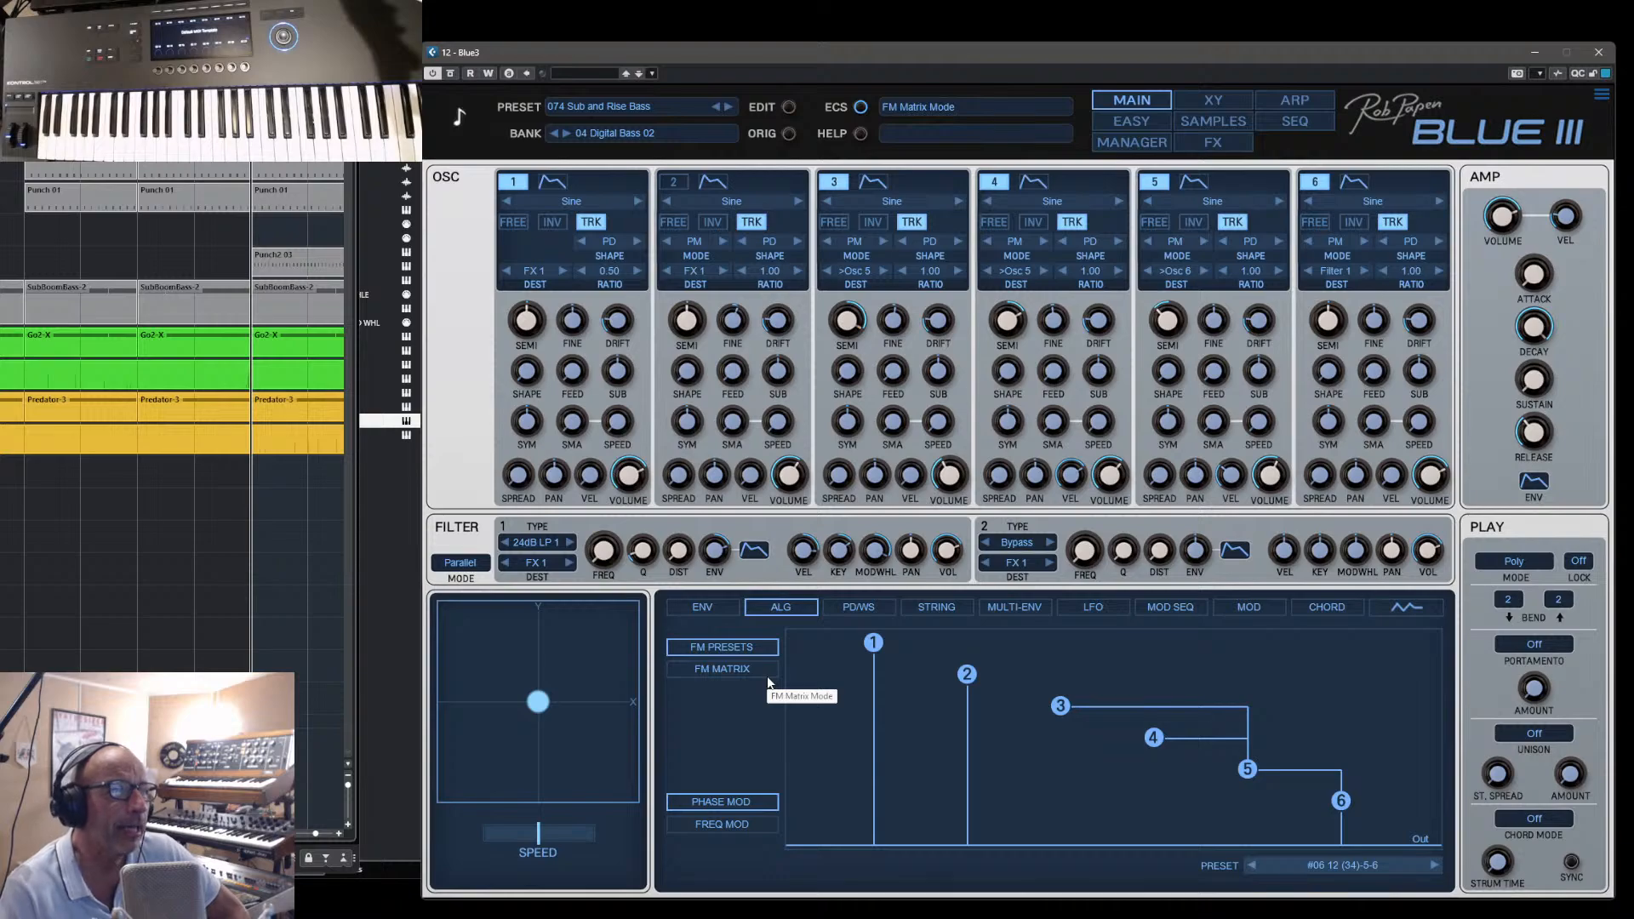
# - Select the bank 04 Digital Bass 01 and search the presets for "Lately"
pyautogui.click(1119, 150)
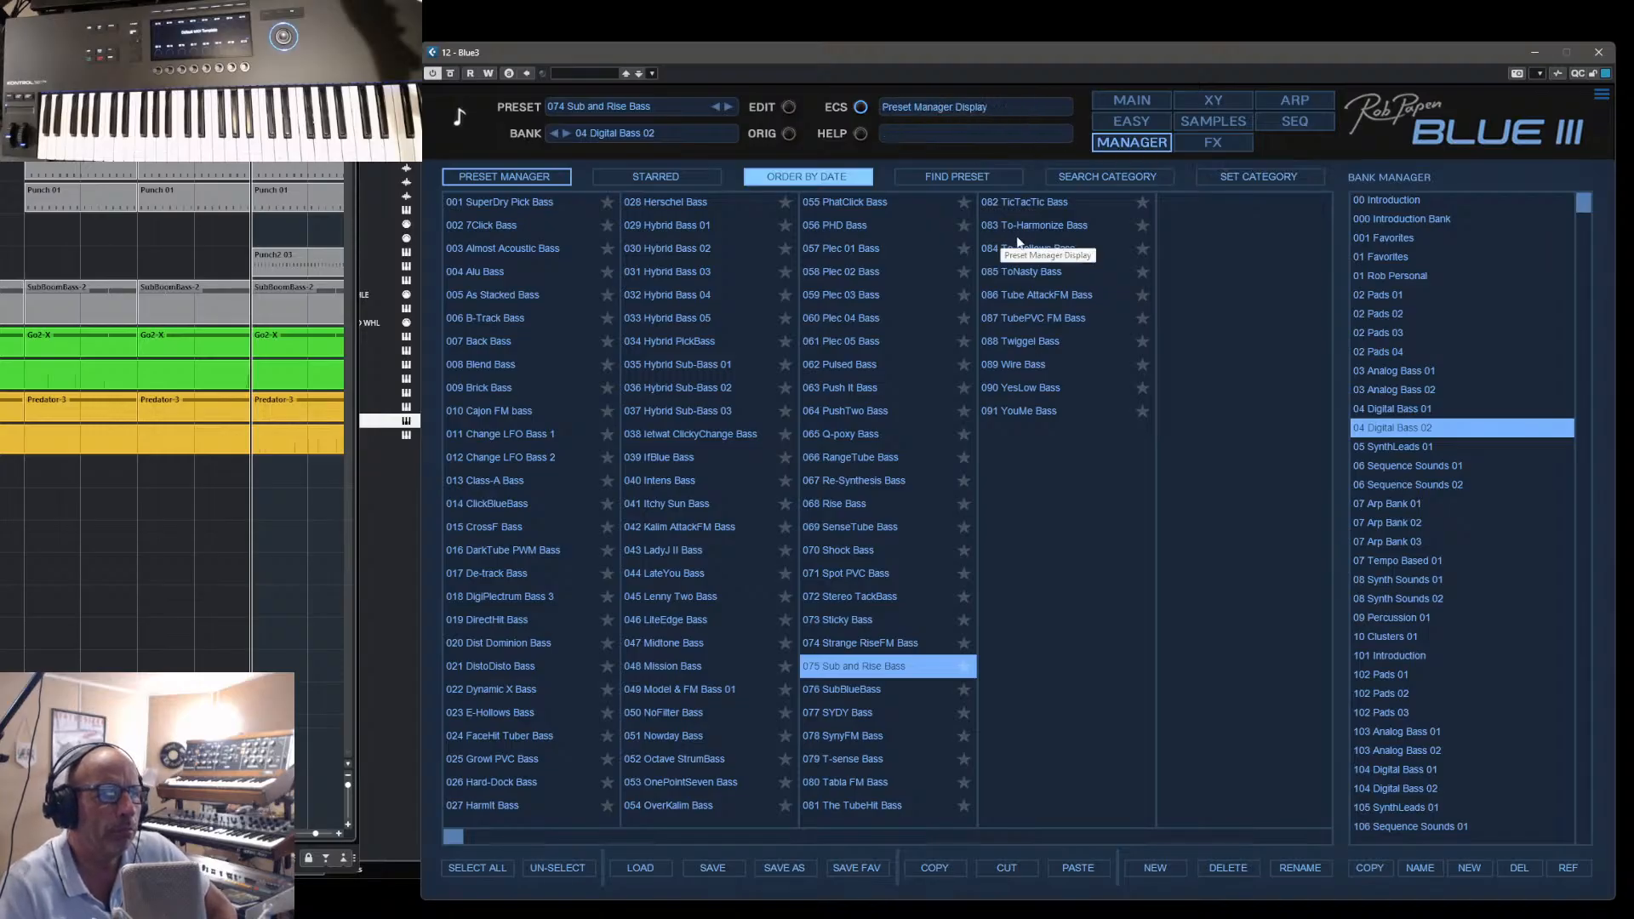
pyautogui.click(1374, 411)
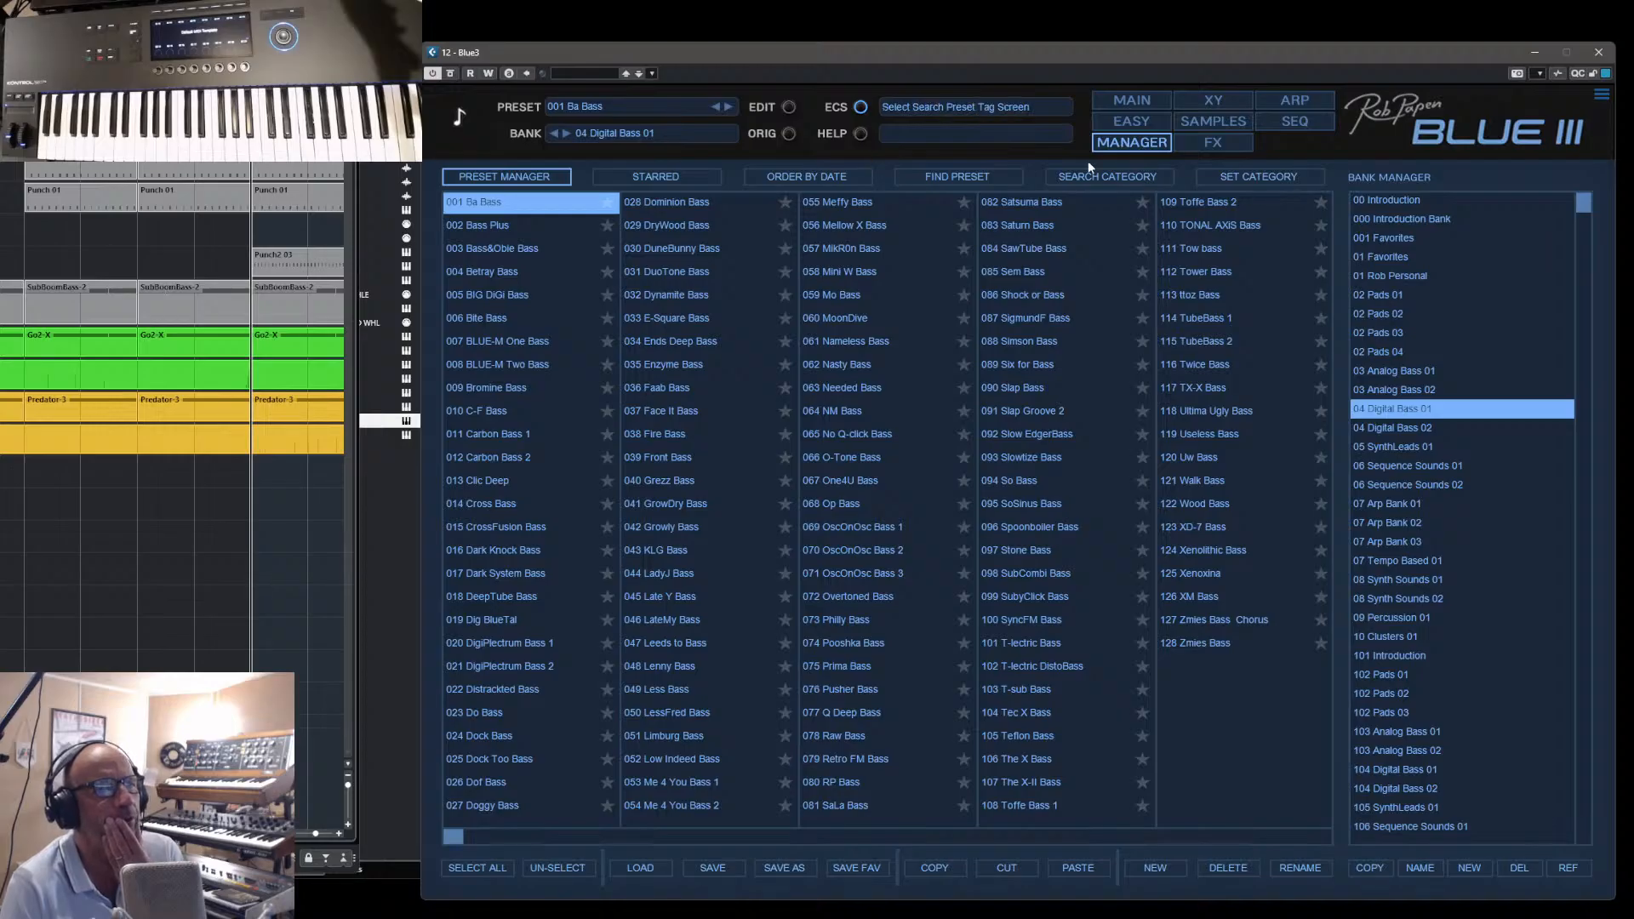
pyautogui.click(956, 177)
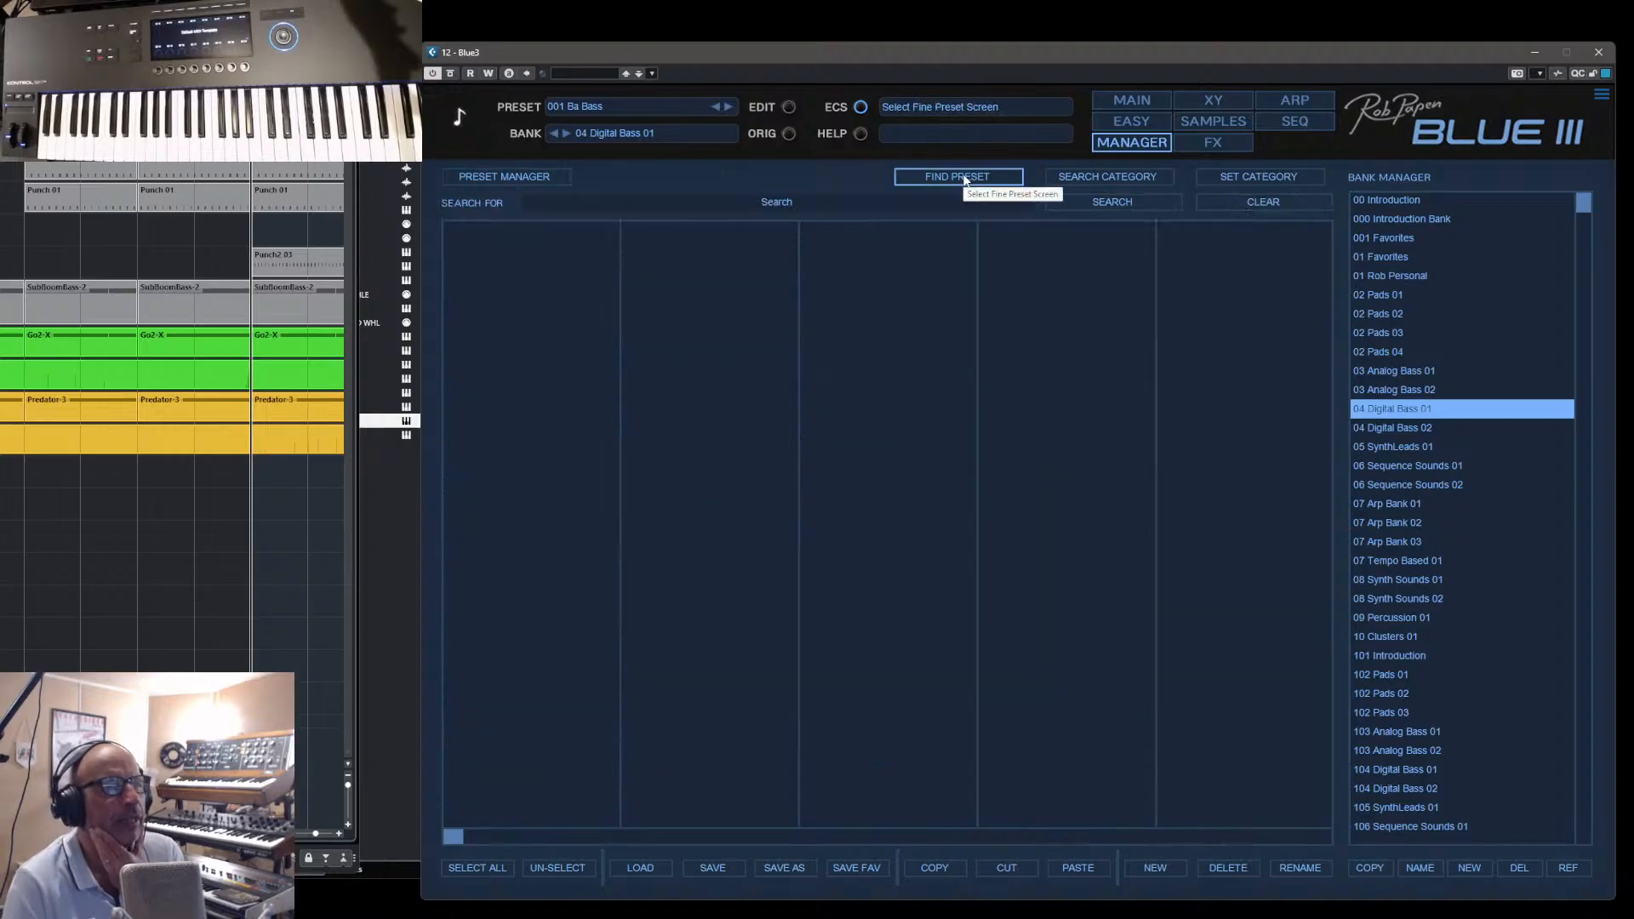
pyautogui.click(773, 202)
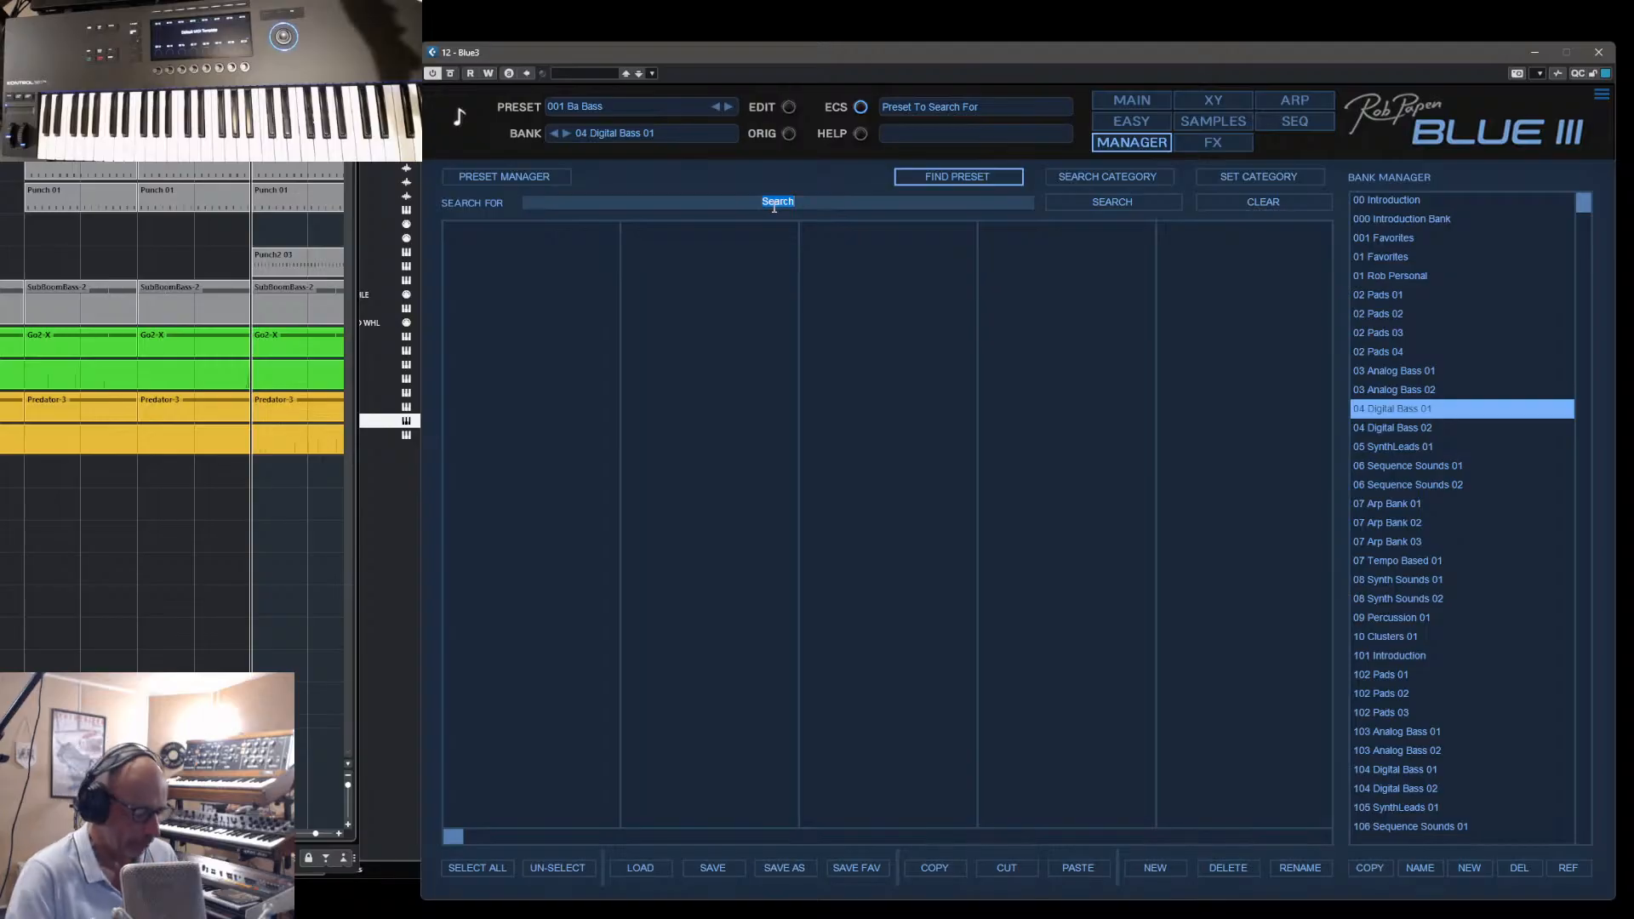
pyautogui.write('Lat')
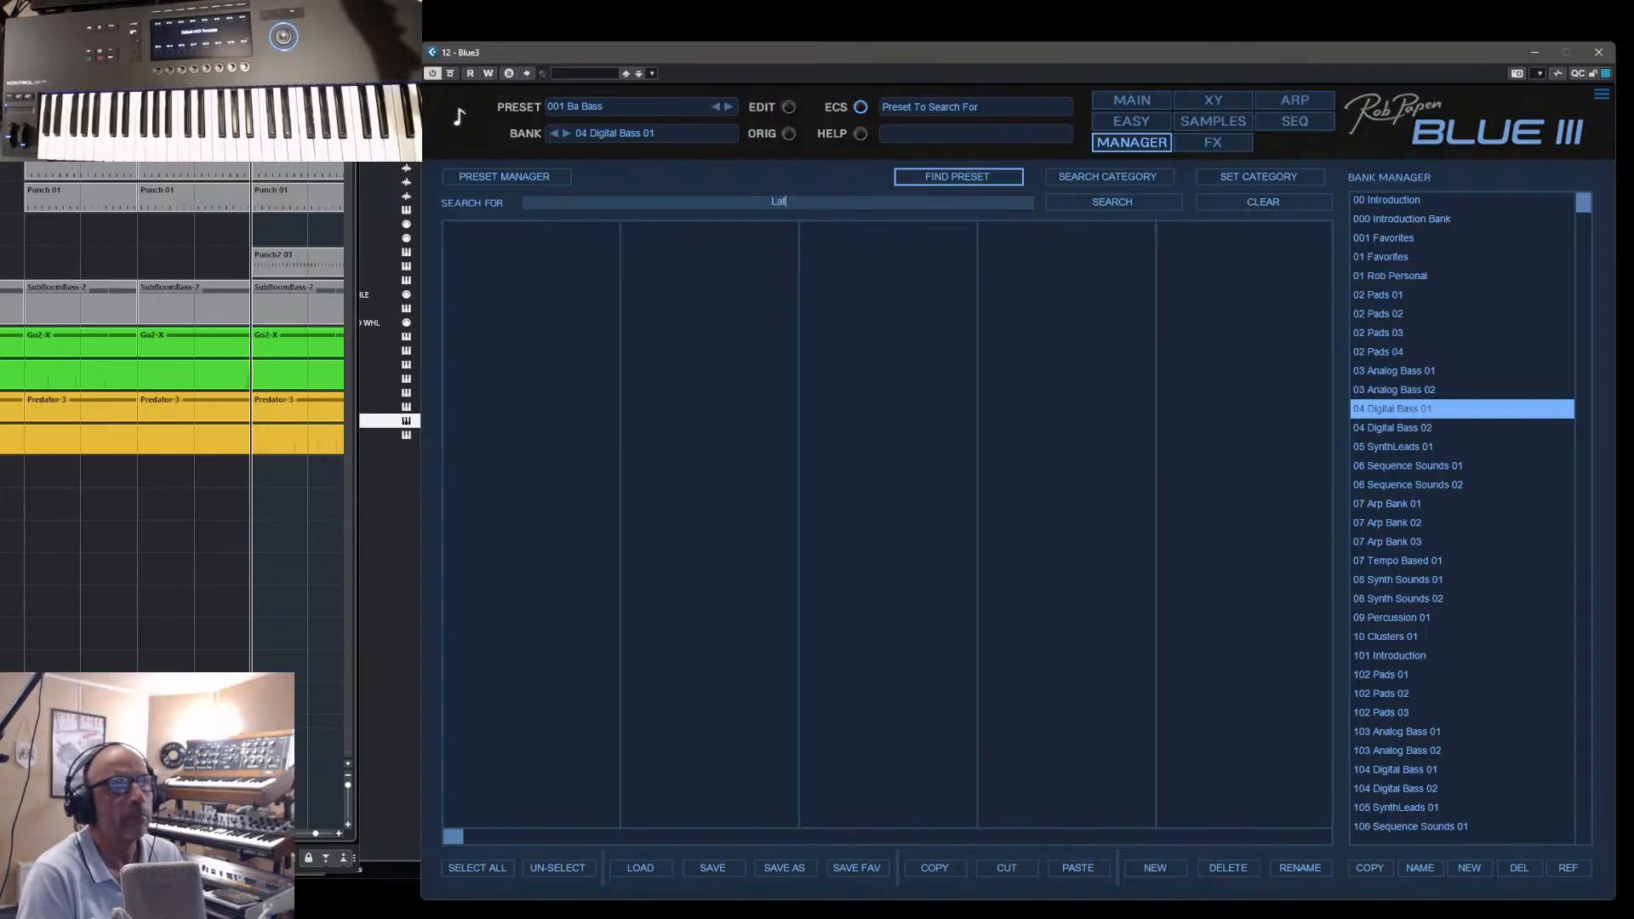
pyautogui.write('ely')
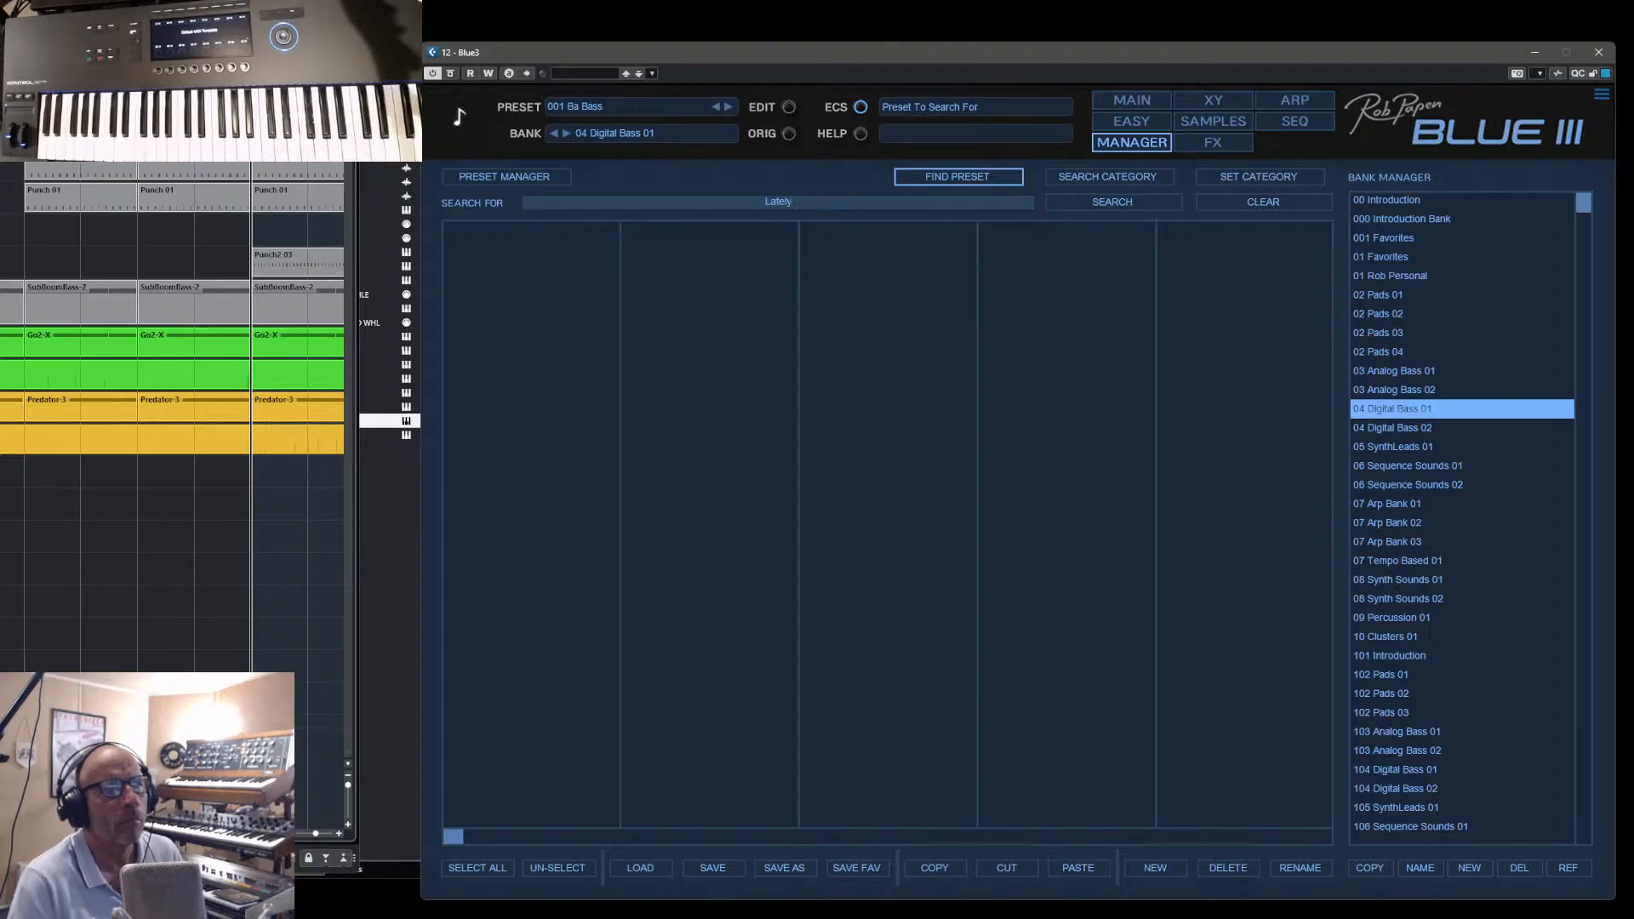
pyautogui.click(1101, 202)
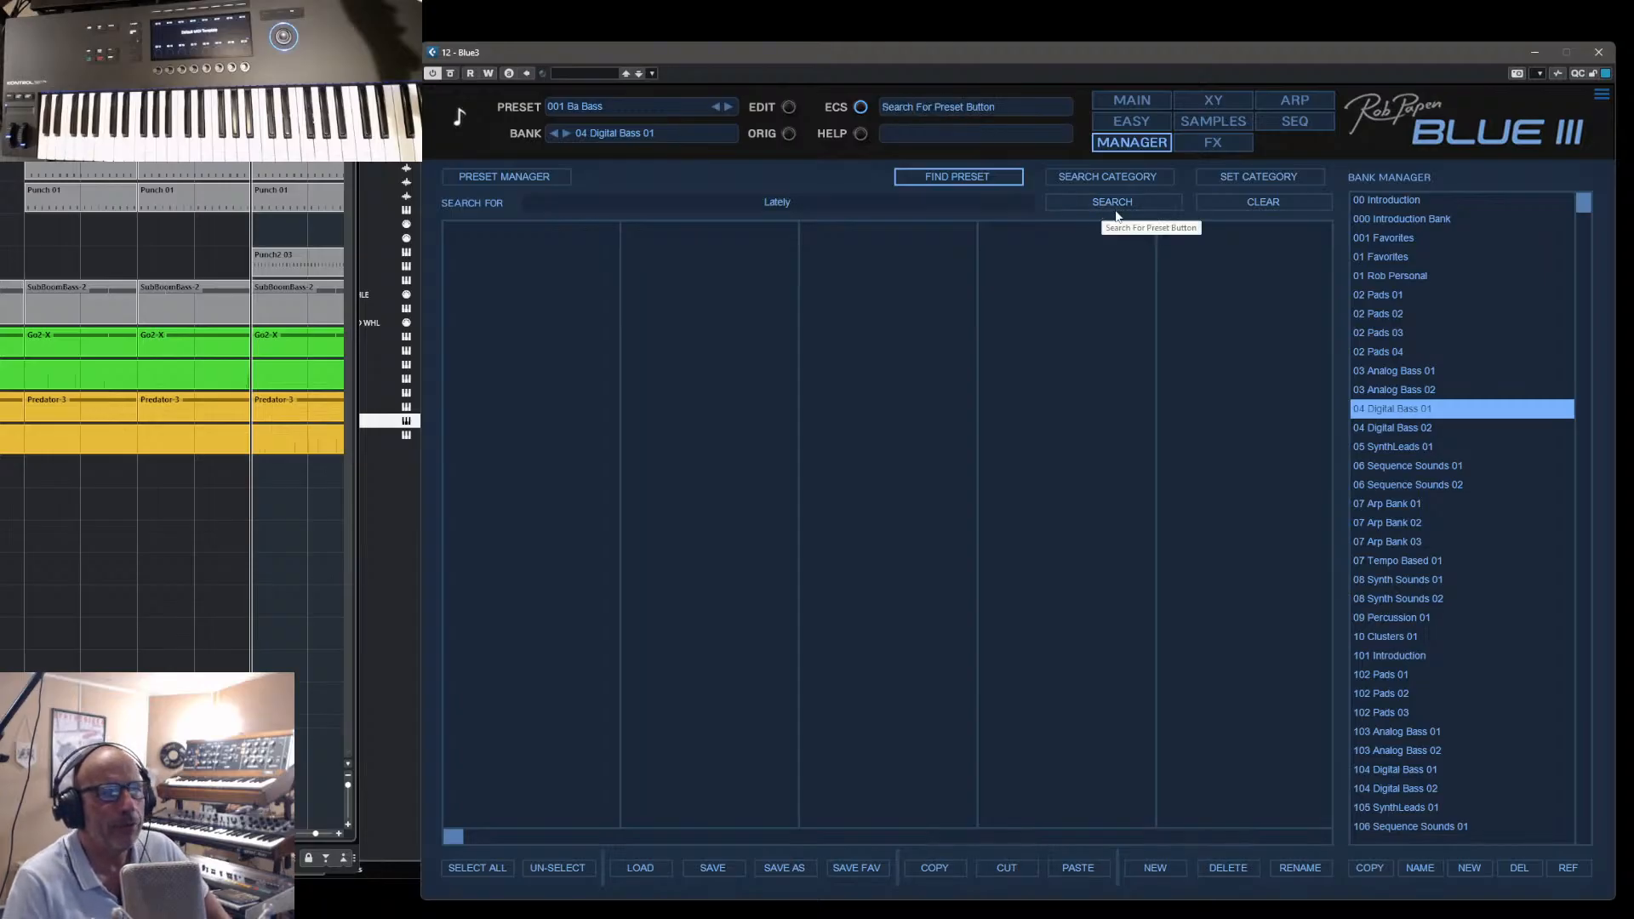
# - Switch to the bank 00 Introduction and repeat the preset search for "Lately"
pyautogui.click(1368, 203)
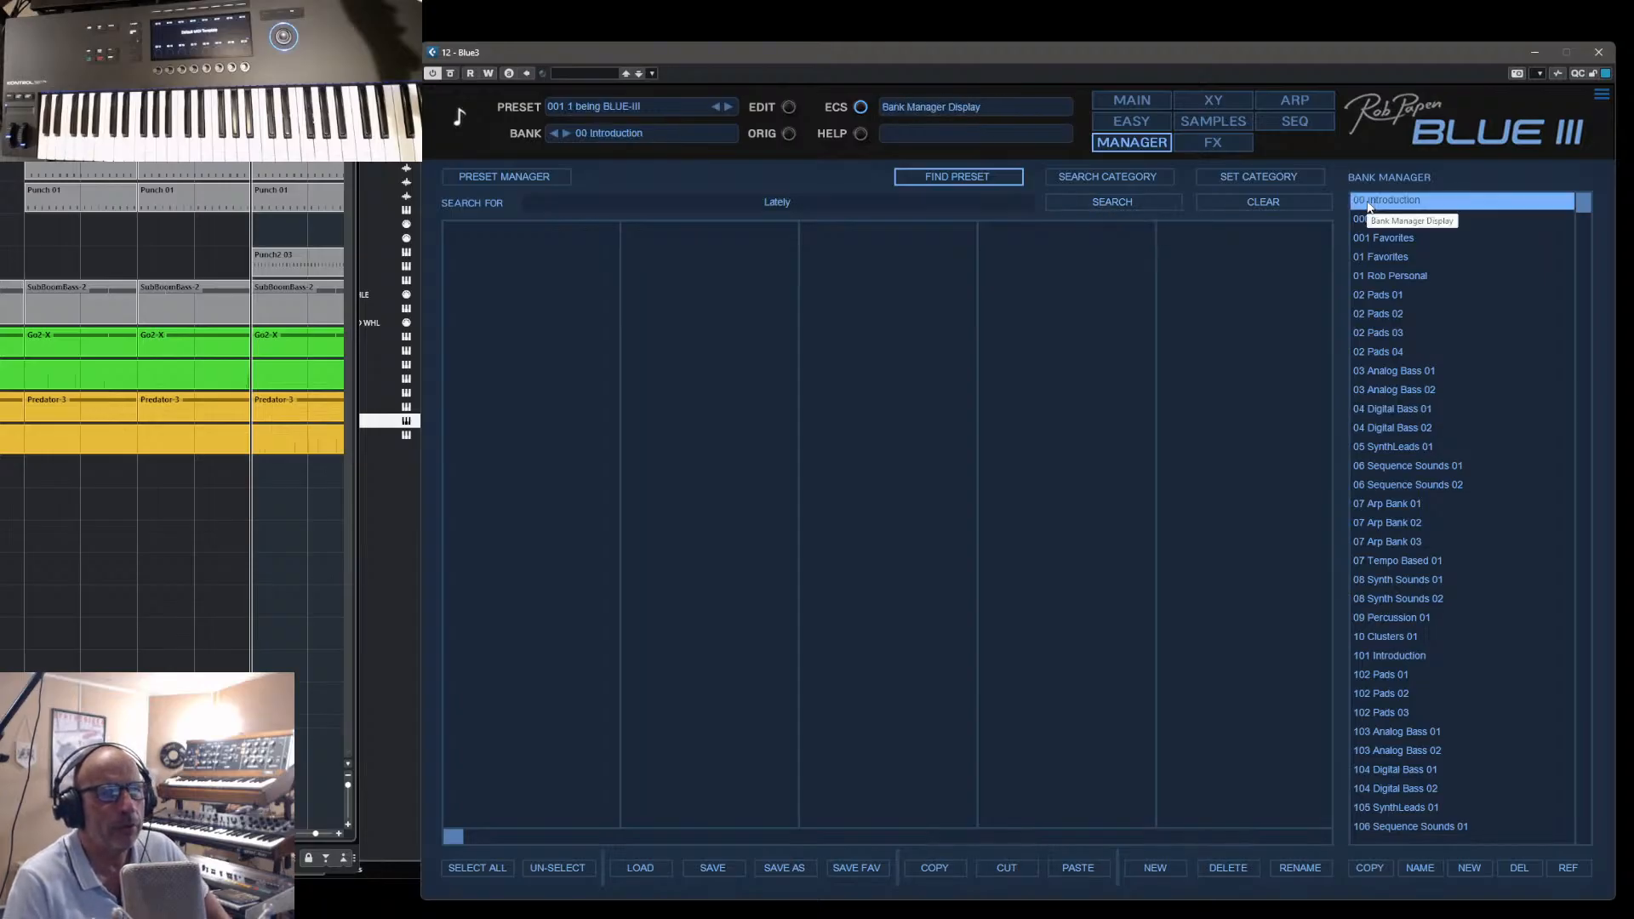
pyautogui.click(906, 205)
pyautogui.click(1123, 204)
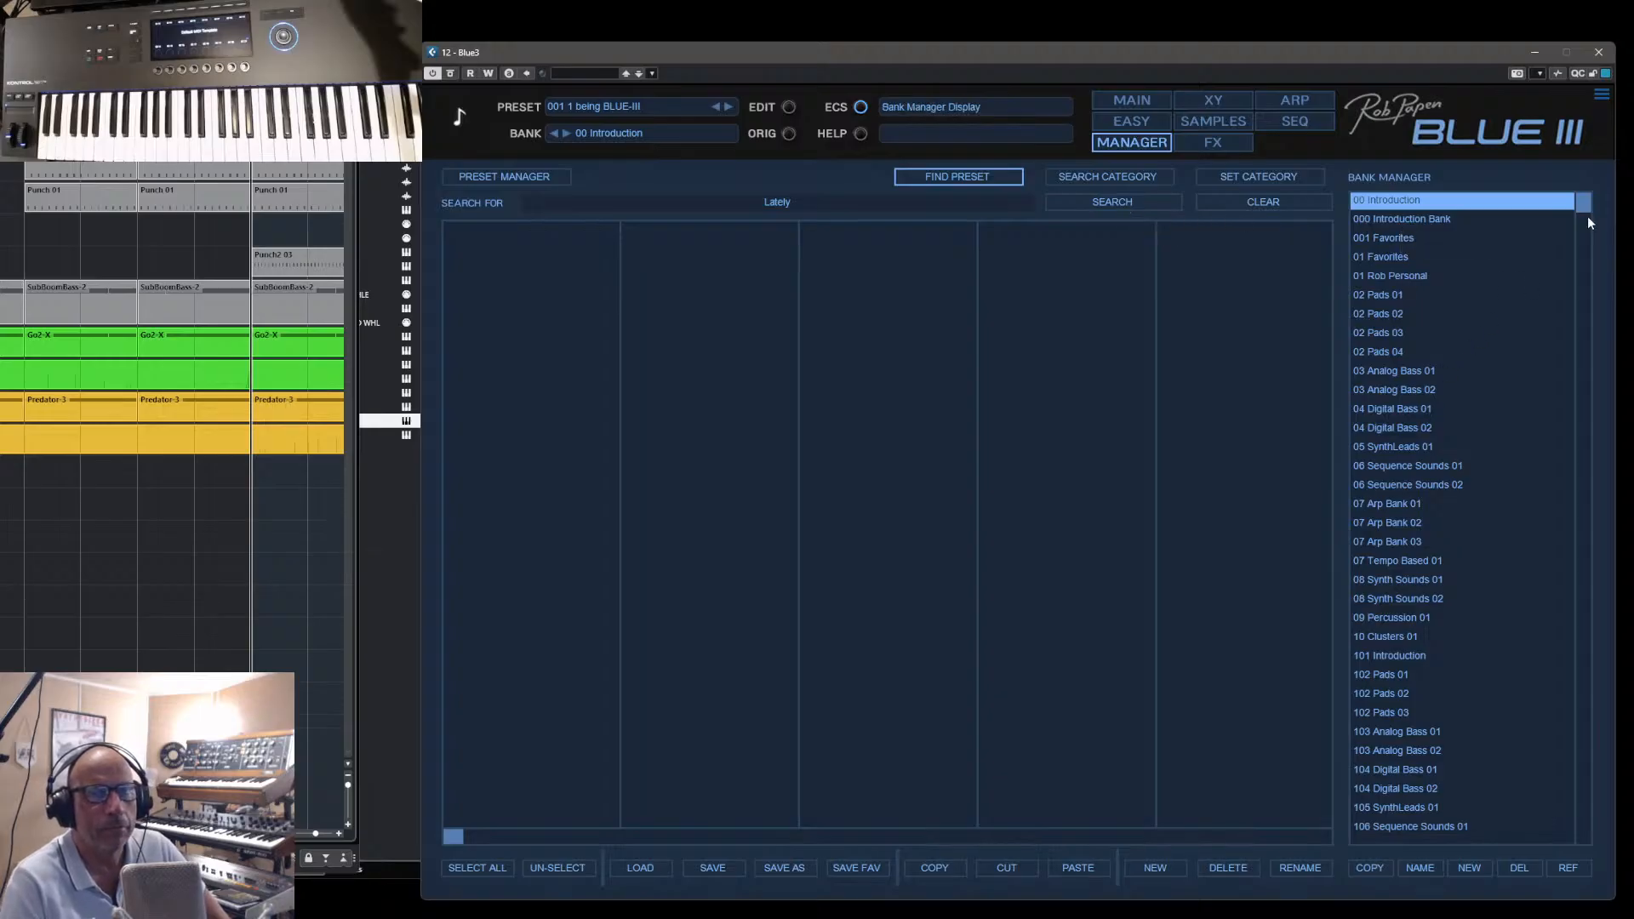
pyautogui.moveTo(1583, 211); pyautogui.dragTo(1527, 201)
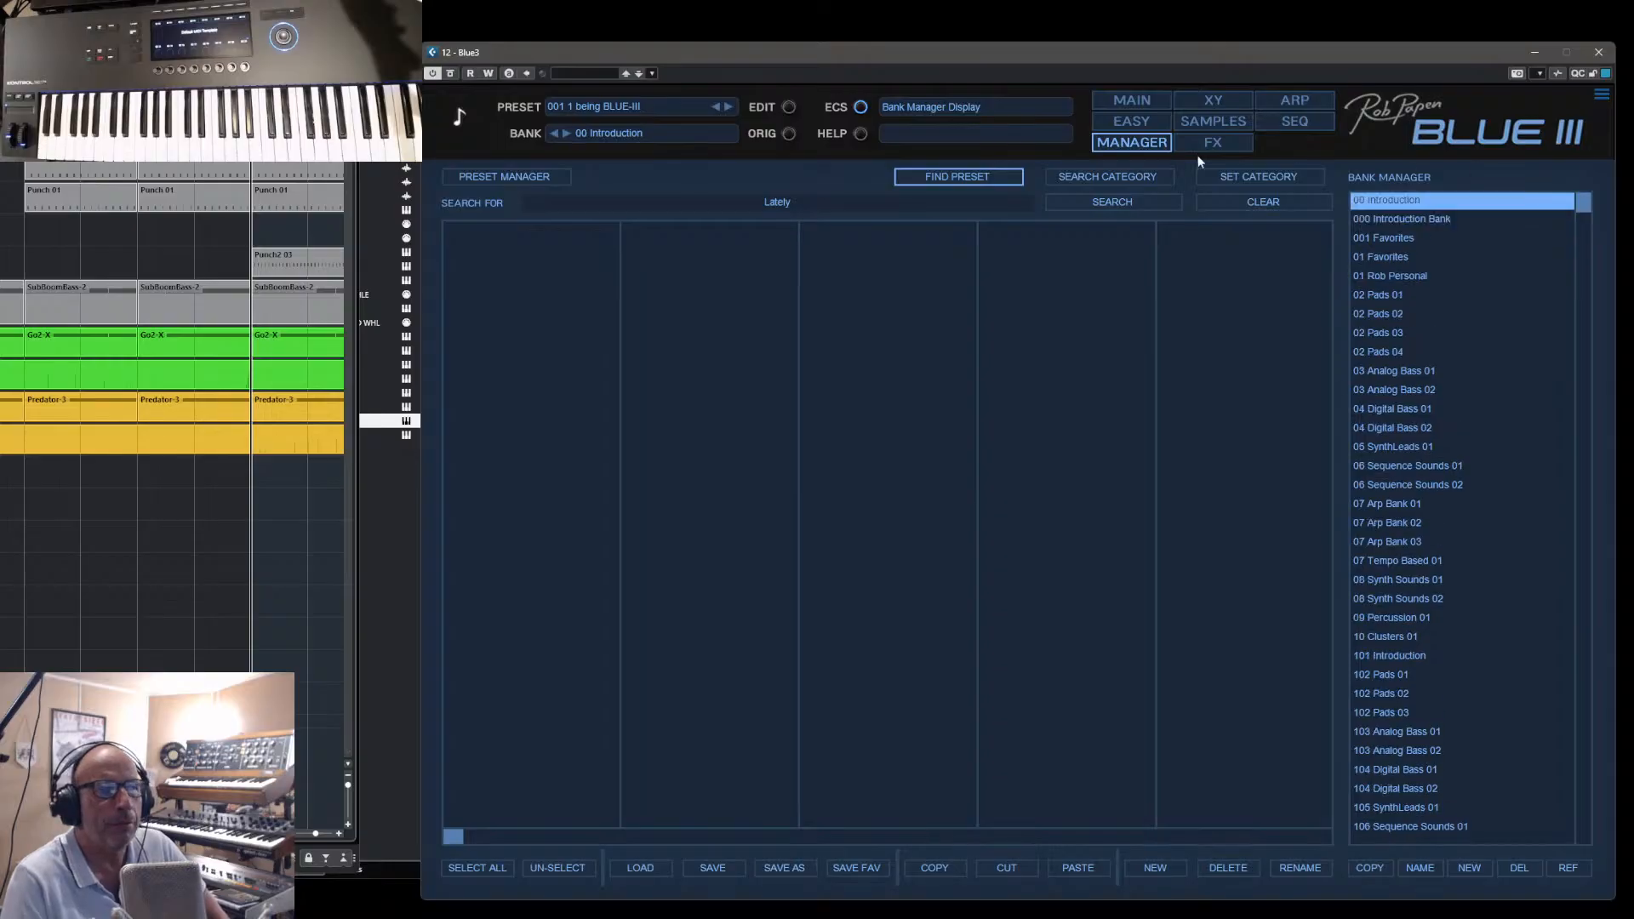
# - Return to the preset manager and list the presets of the banks 03 Analog Bass 02 and 03 Analog Bass 01
pyautogui.click(1129, 143)
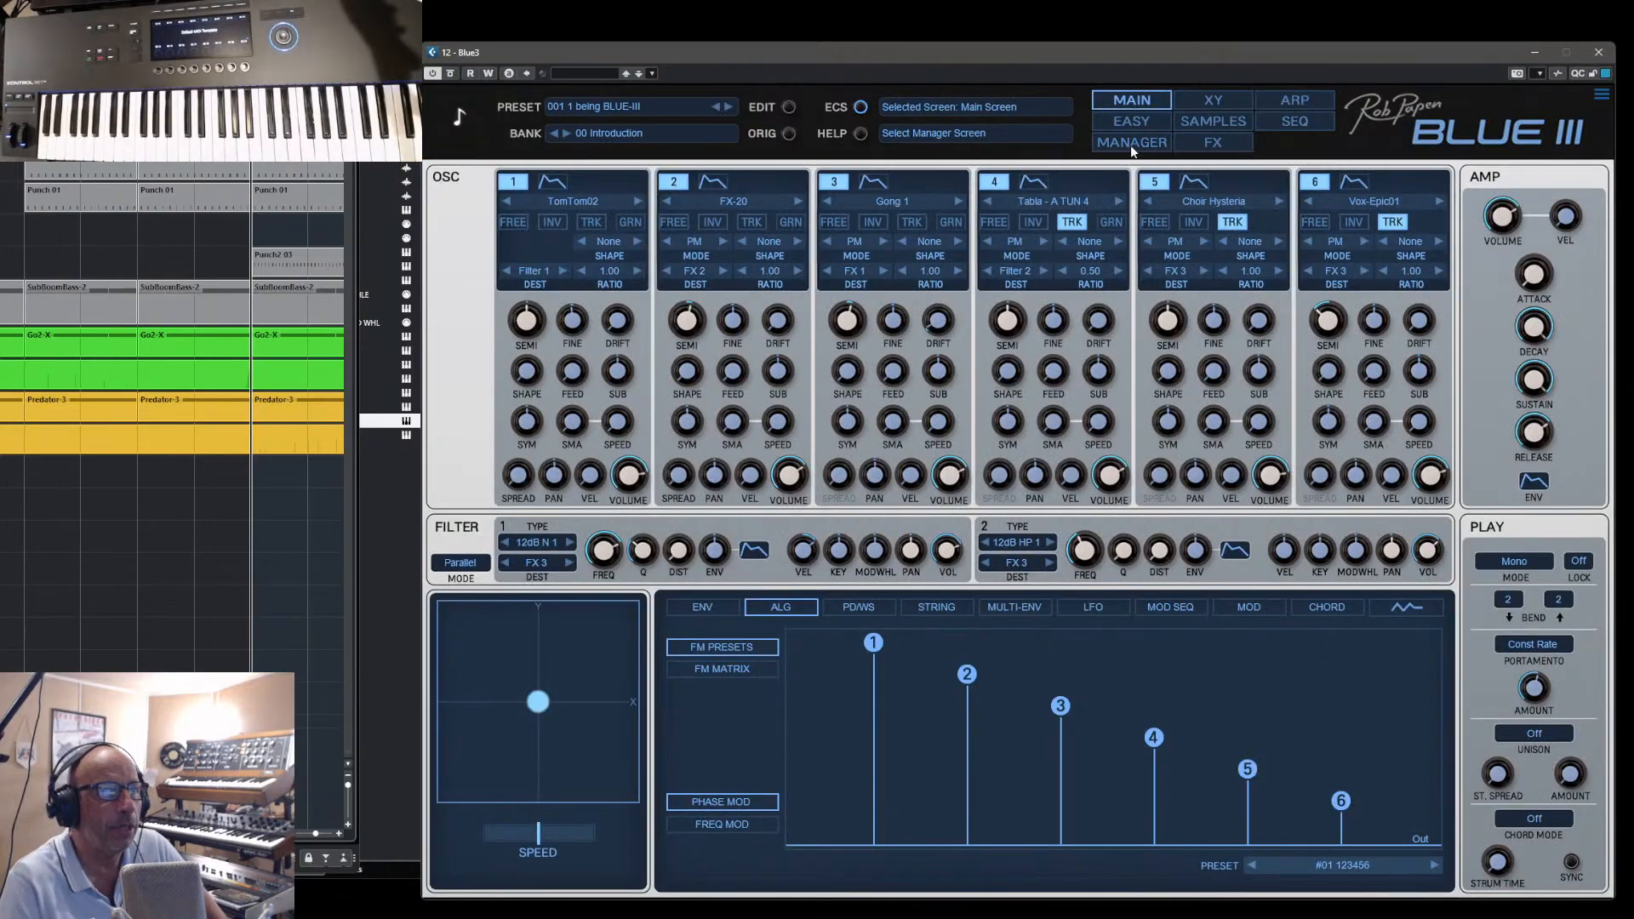
pyautogui.click(1130, 143)
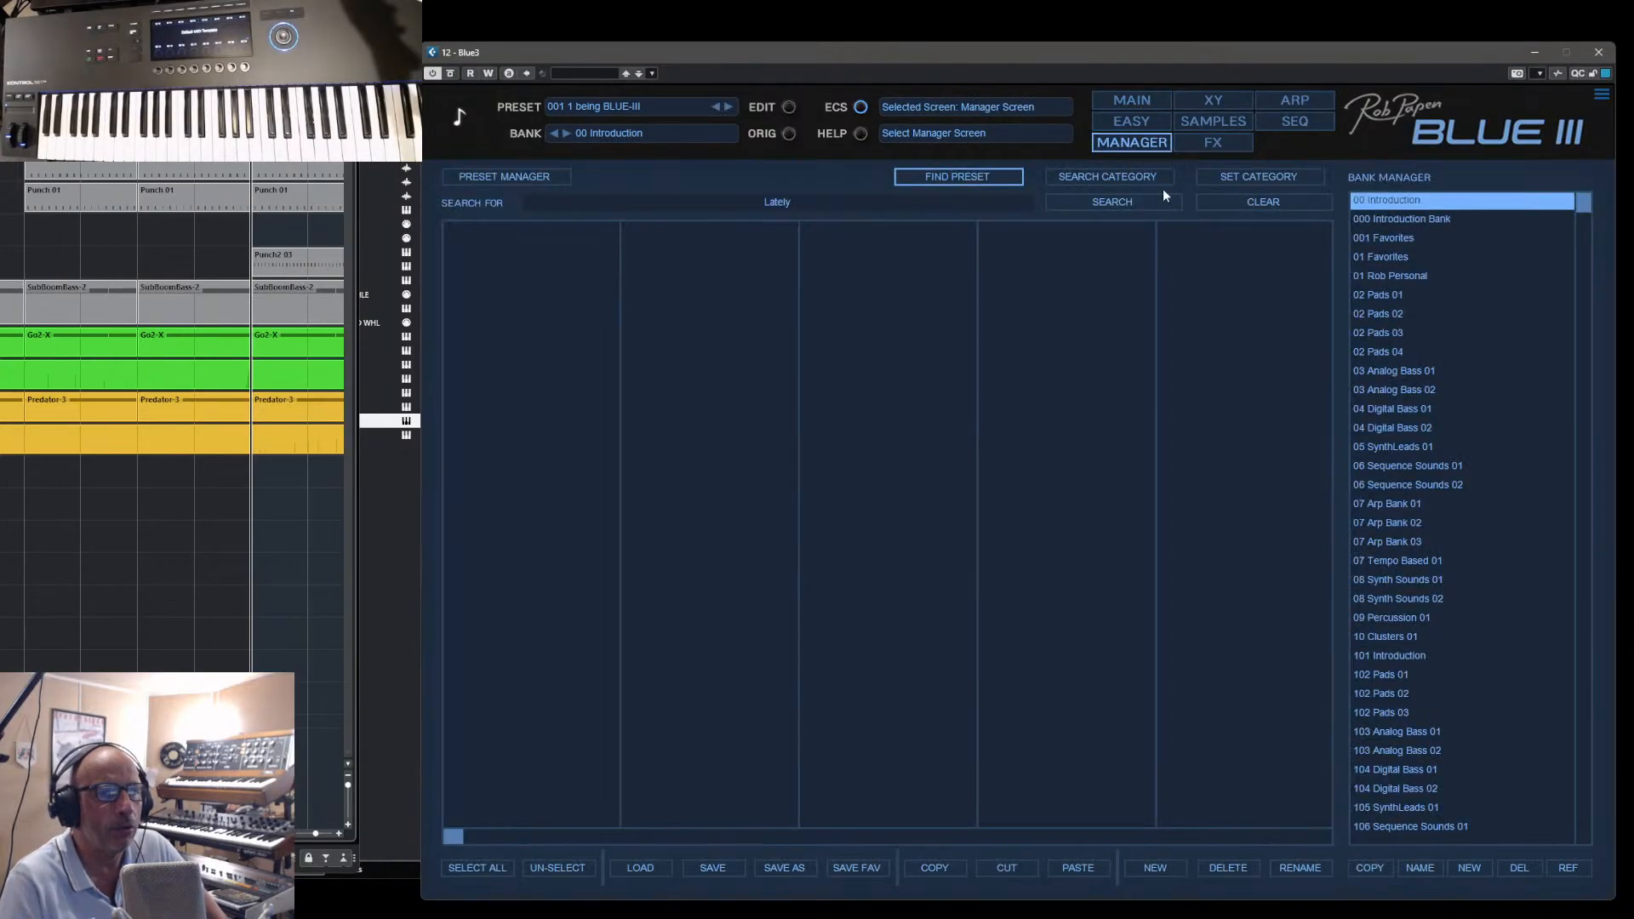
pyautogui.click(1389, 388)
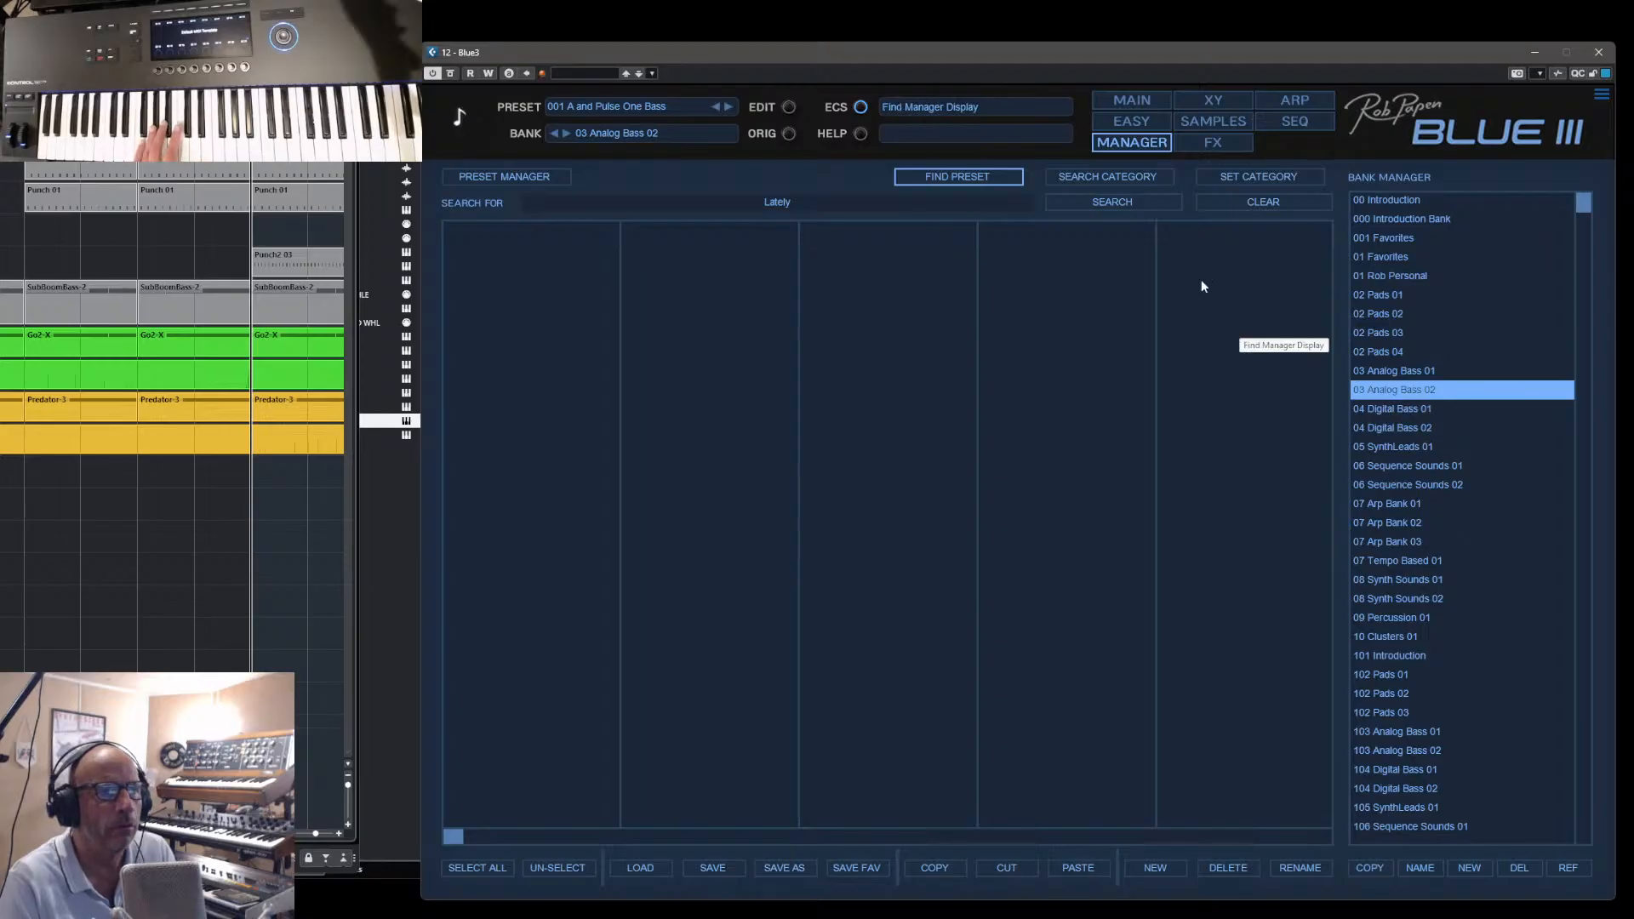
pyautogui.click(519, 180)
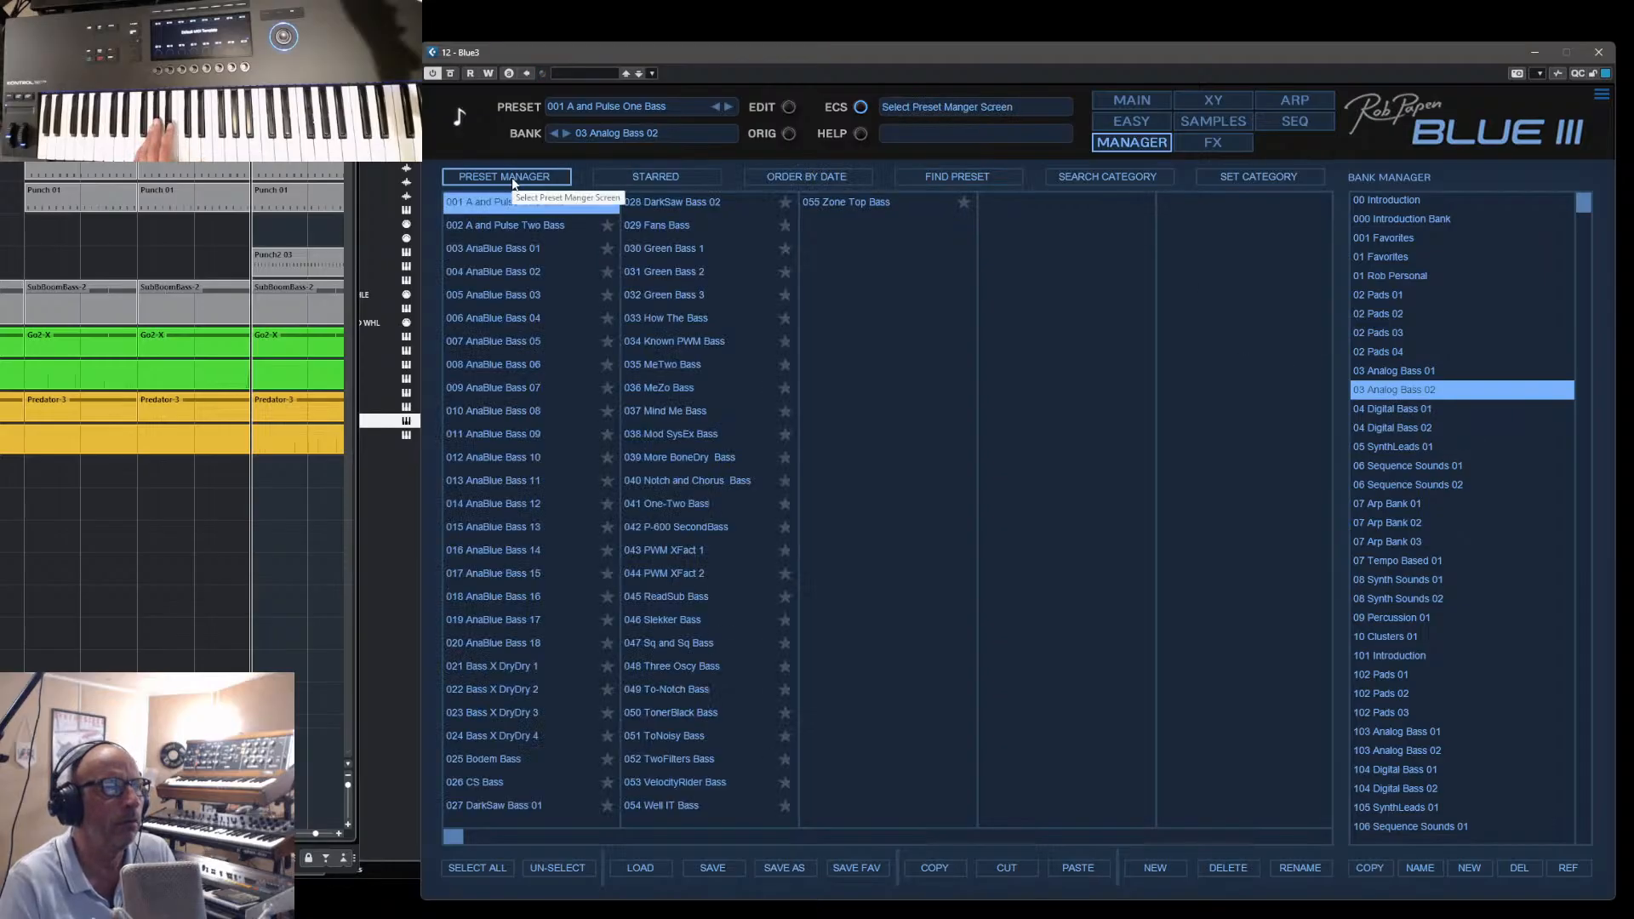
pyautogui.click(1386, 372)
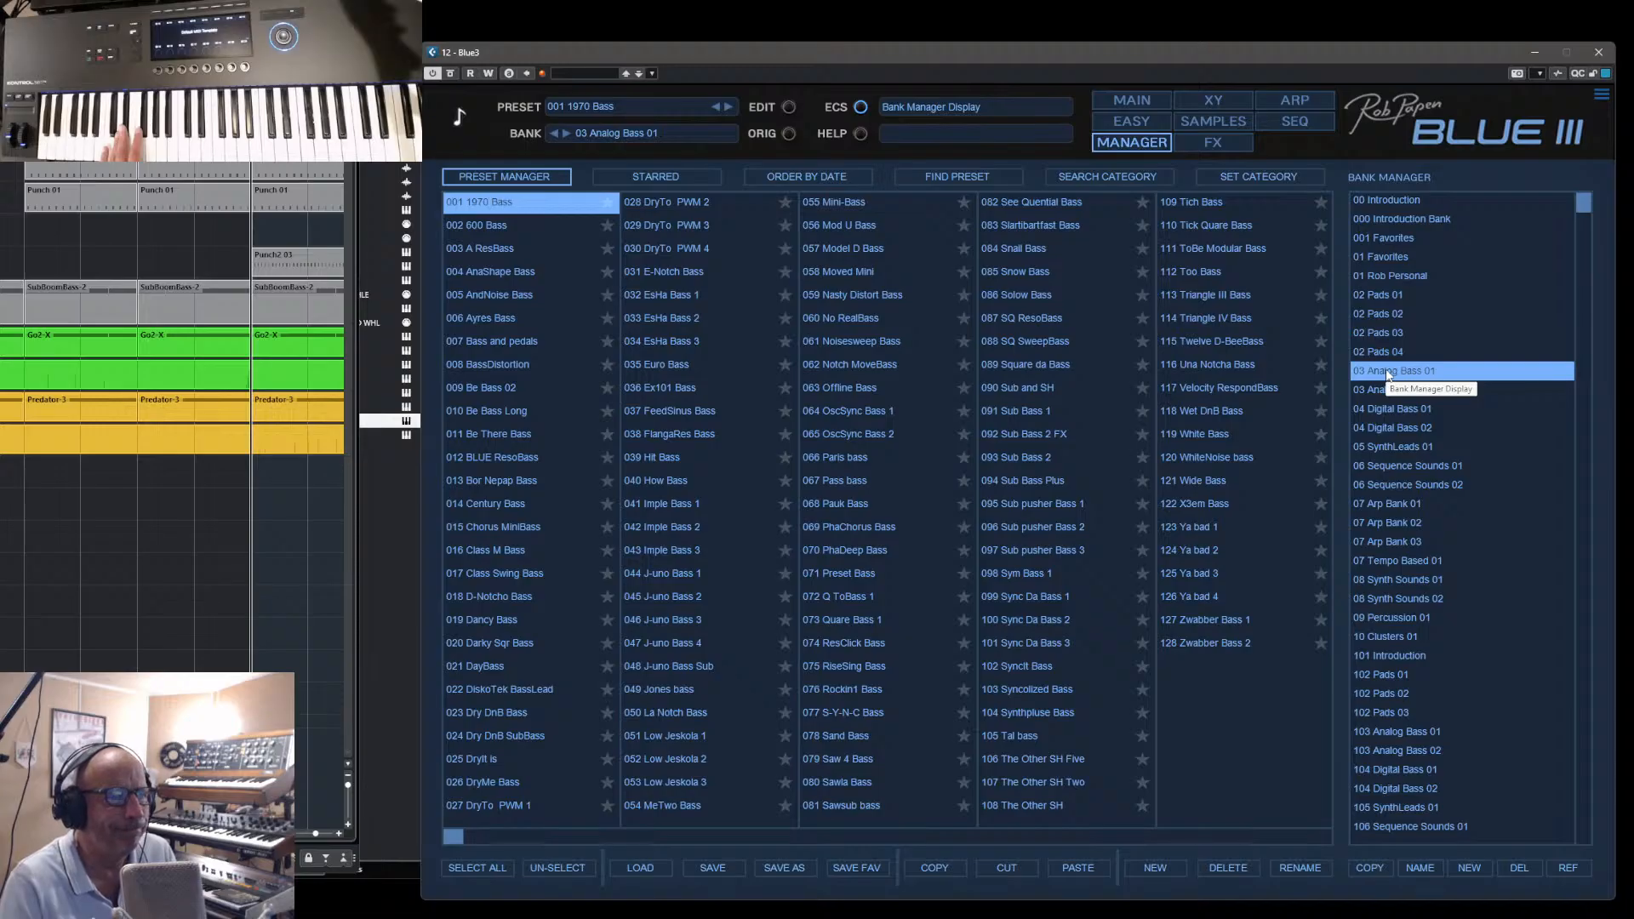
# - From the bank 04 Digital Bass 02, try IfBlue Bass, load LateYou Bass and show its oscillators and FM algorithm
pyautogui.click(1385, 424)
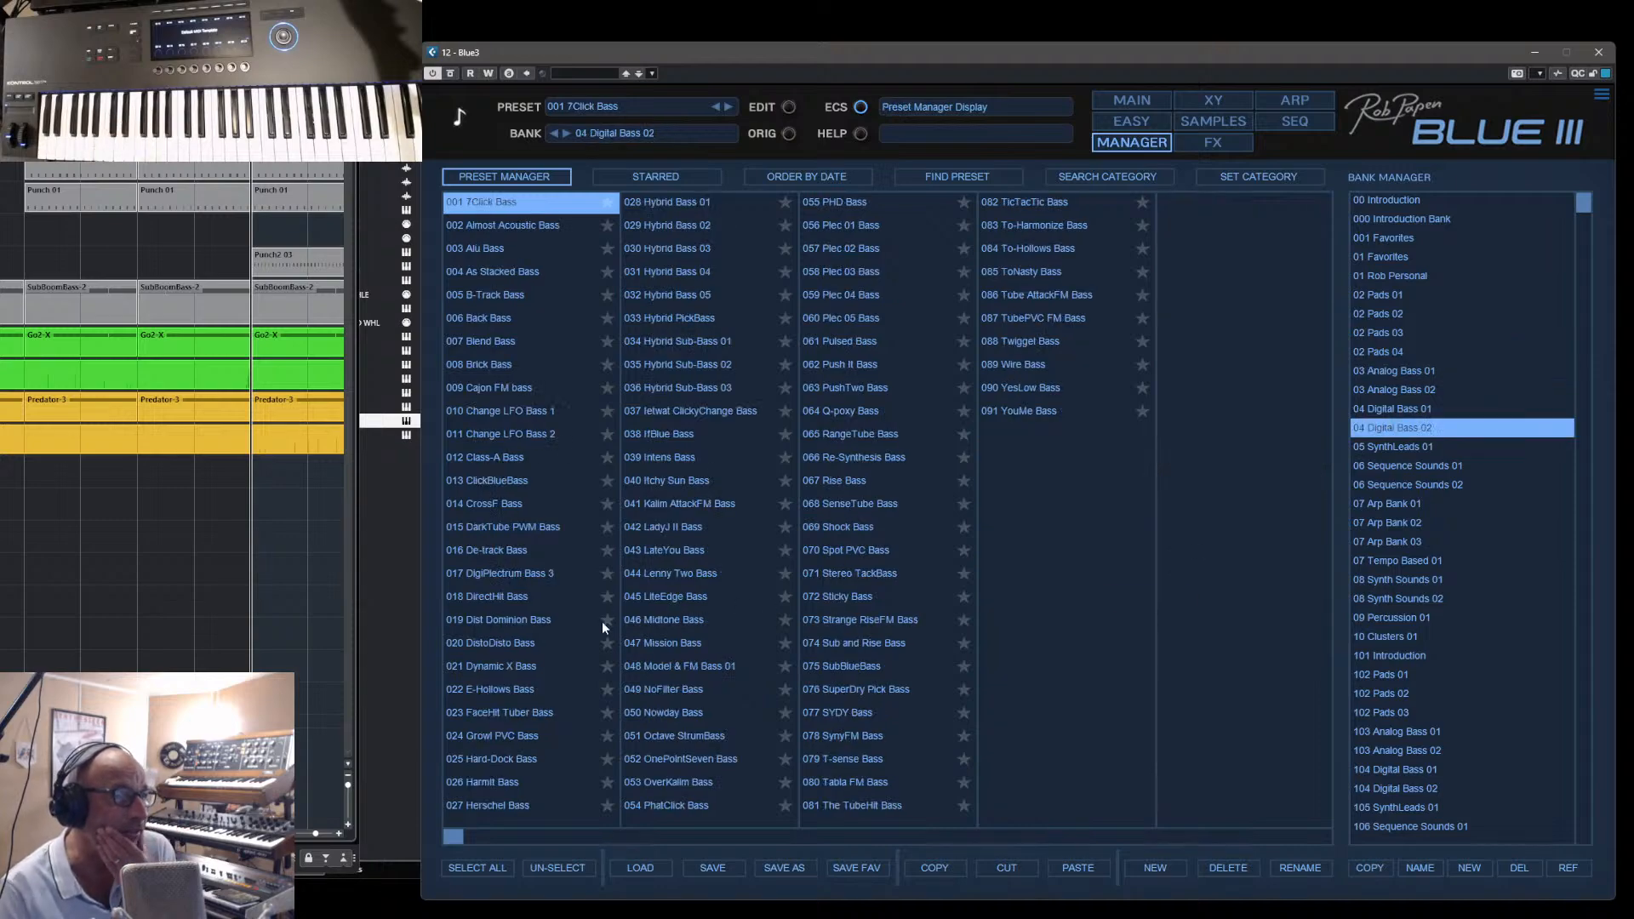
pyautogui.click(680, 435)
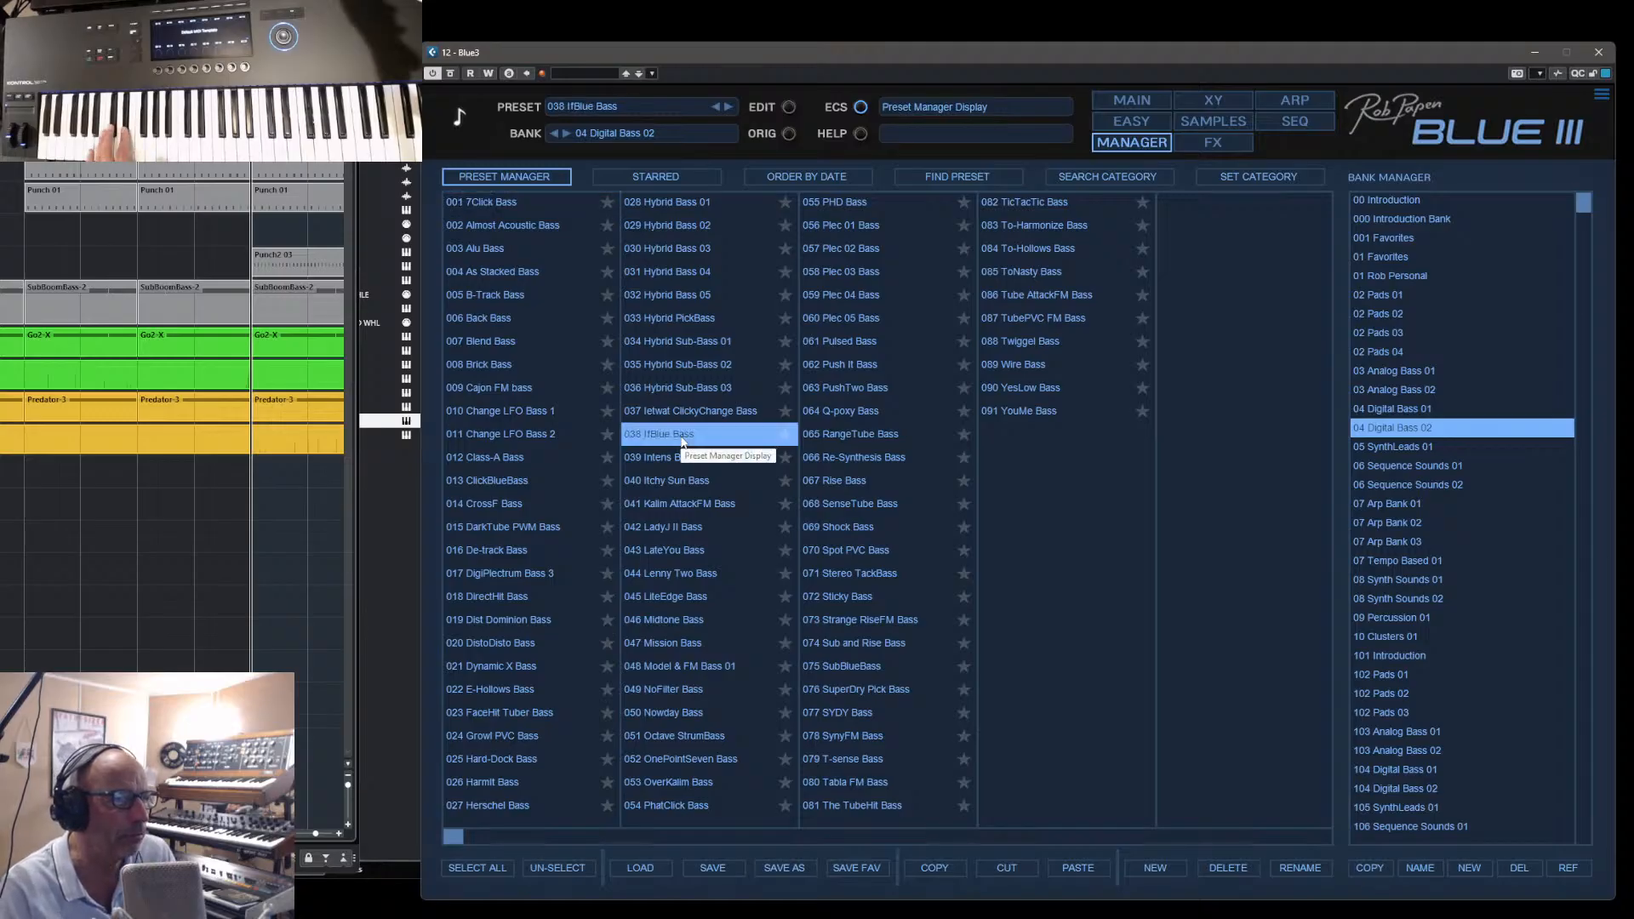
pyautogui.click(667, 555)
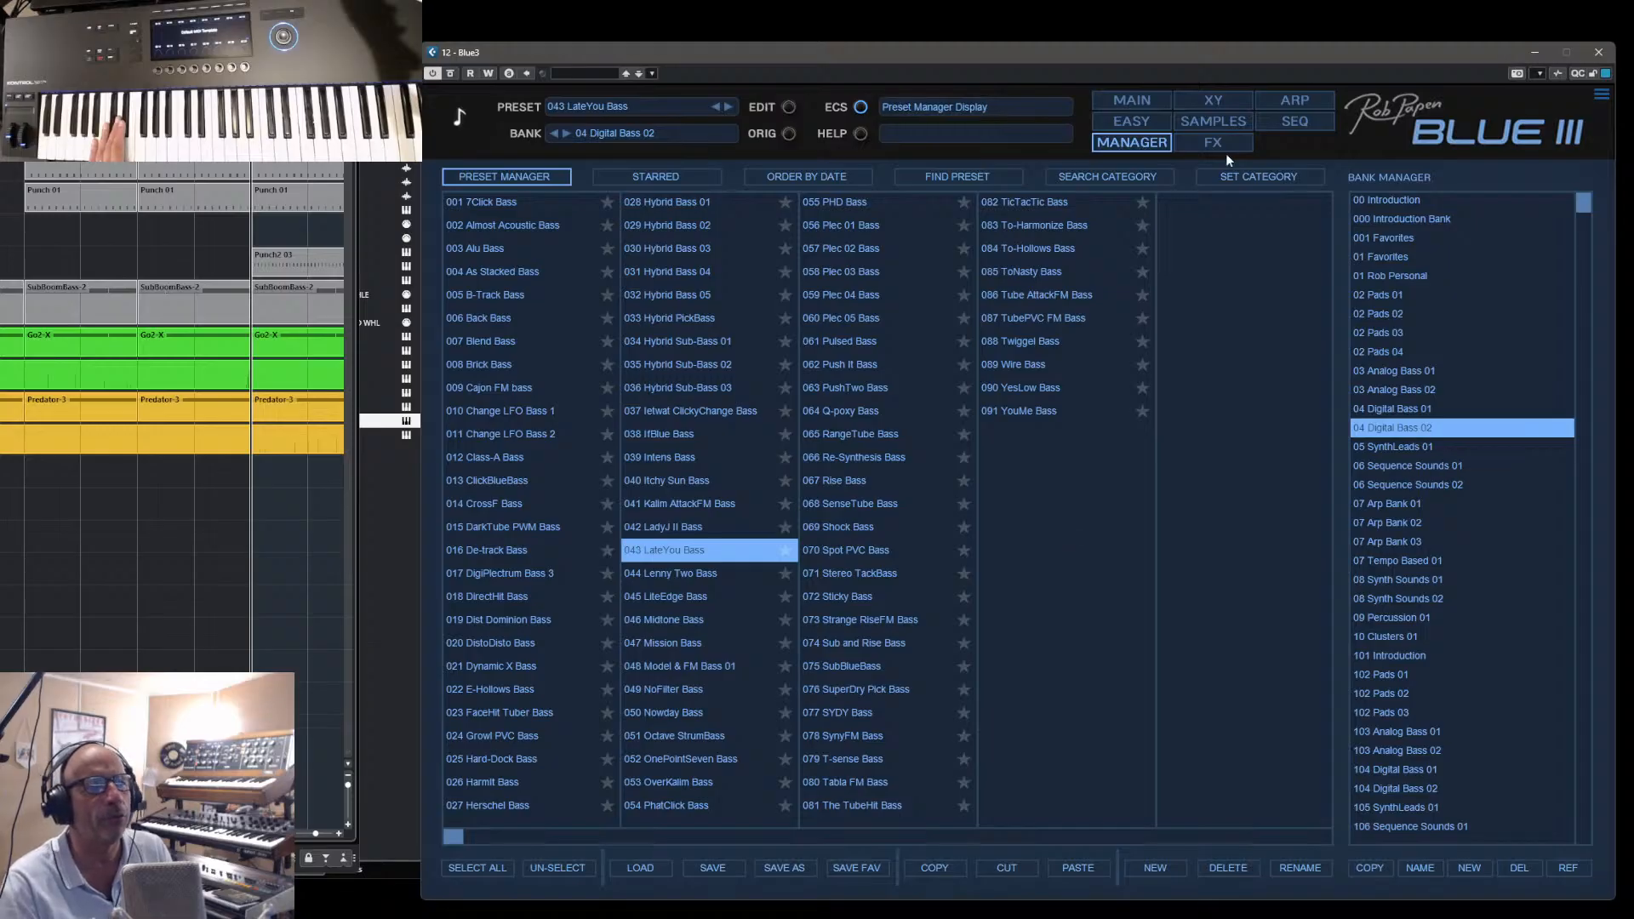
pyautogui.click(1146, 109)
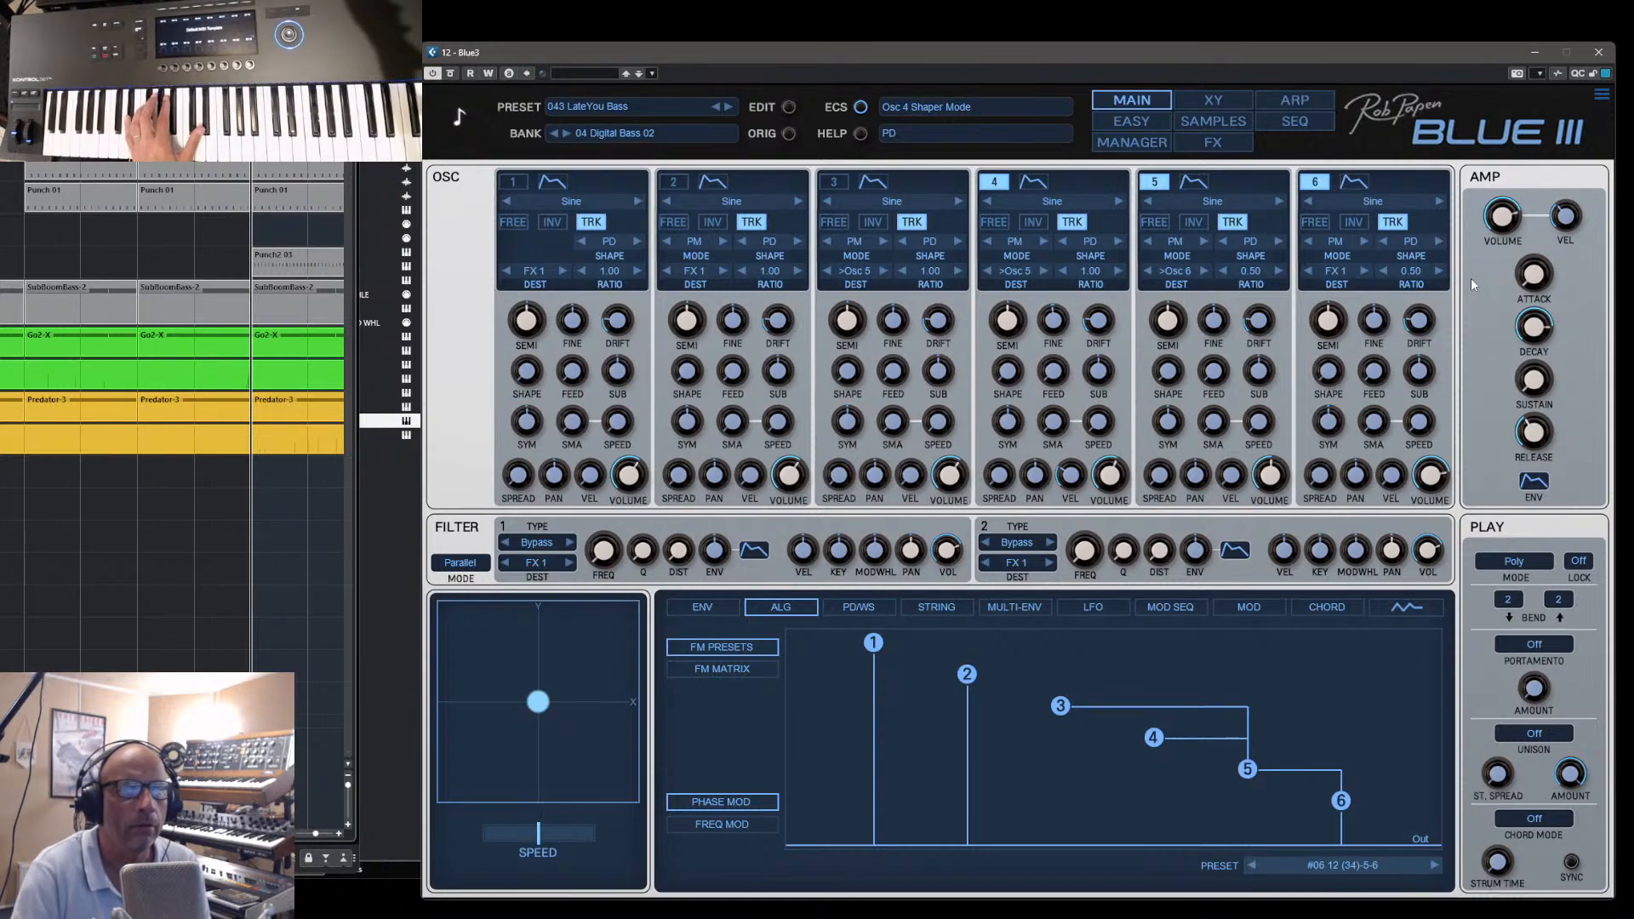
pyautogui.scroll(3, 1510, 222)
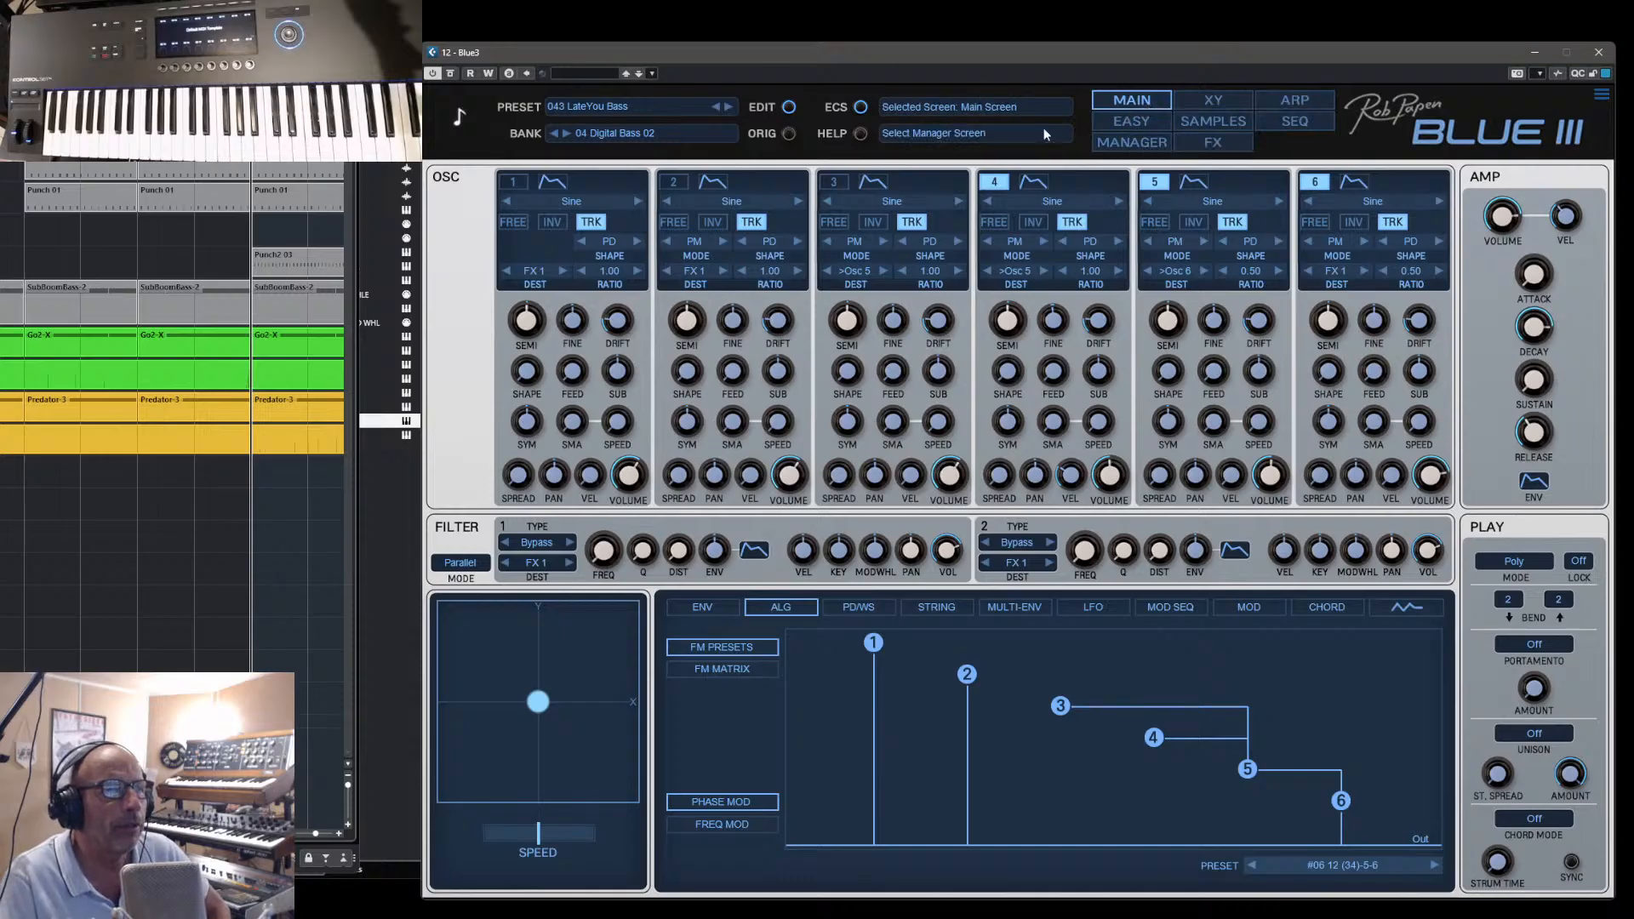
# - Try LadyJ II Bass, load Kalim AttackFM Bass and compare its sound with Osc 6 off and on
pyautogui.click(1093, 143)
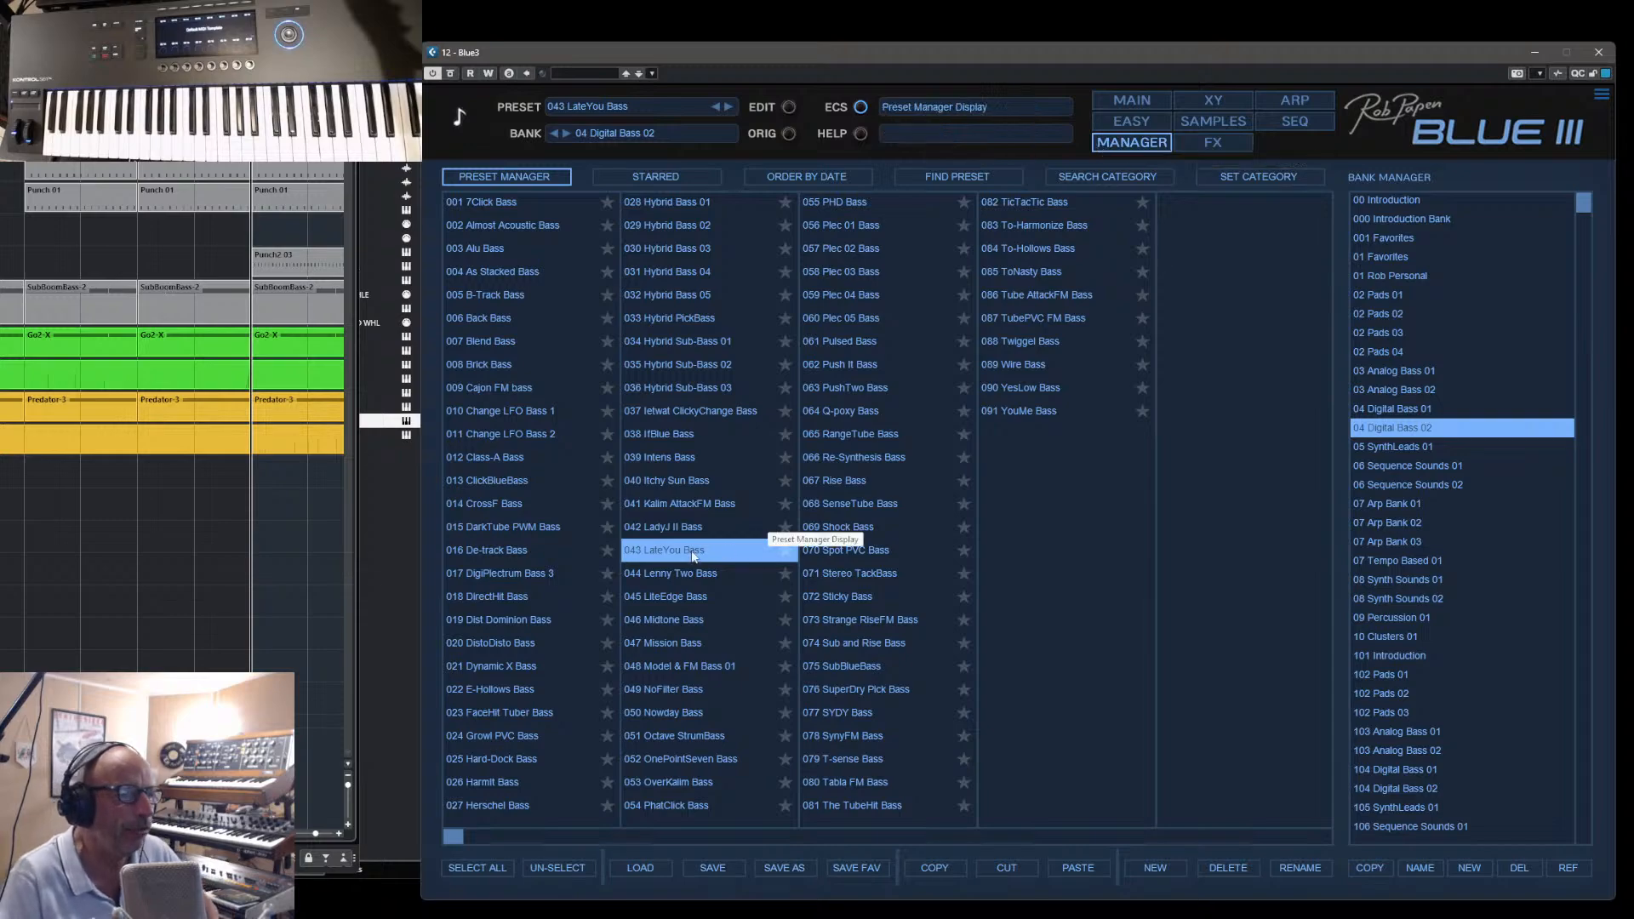
pyautogui.click(678, 529)
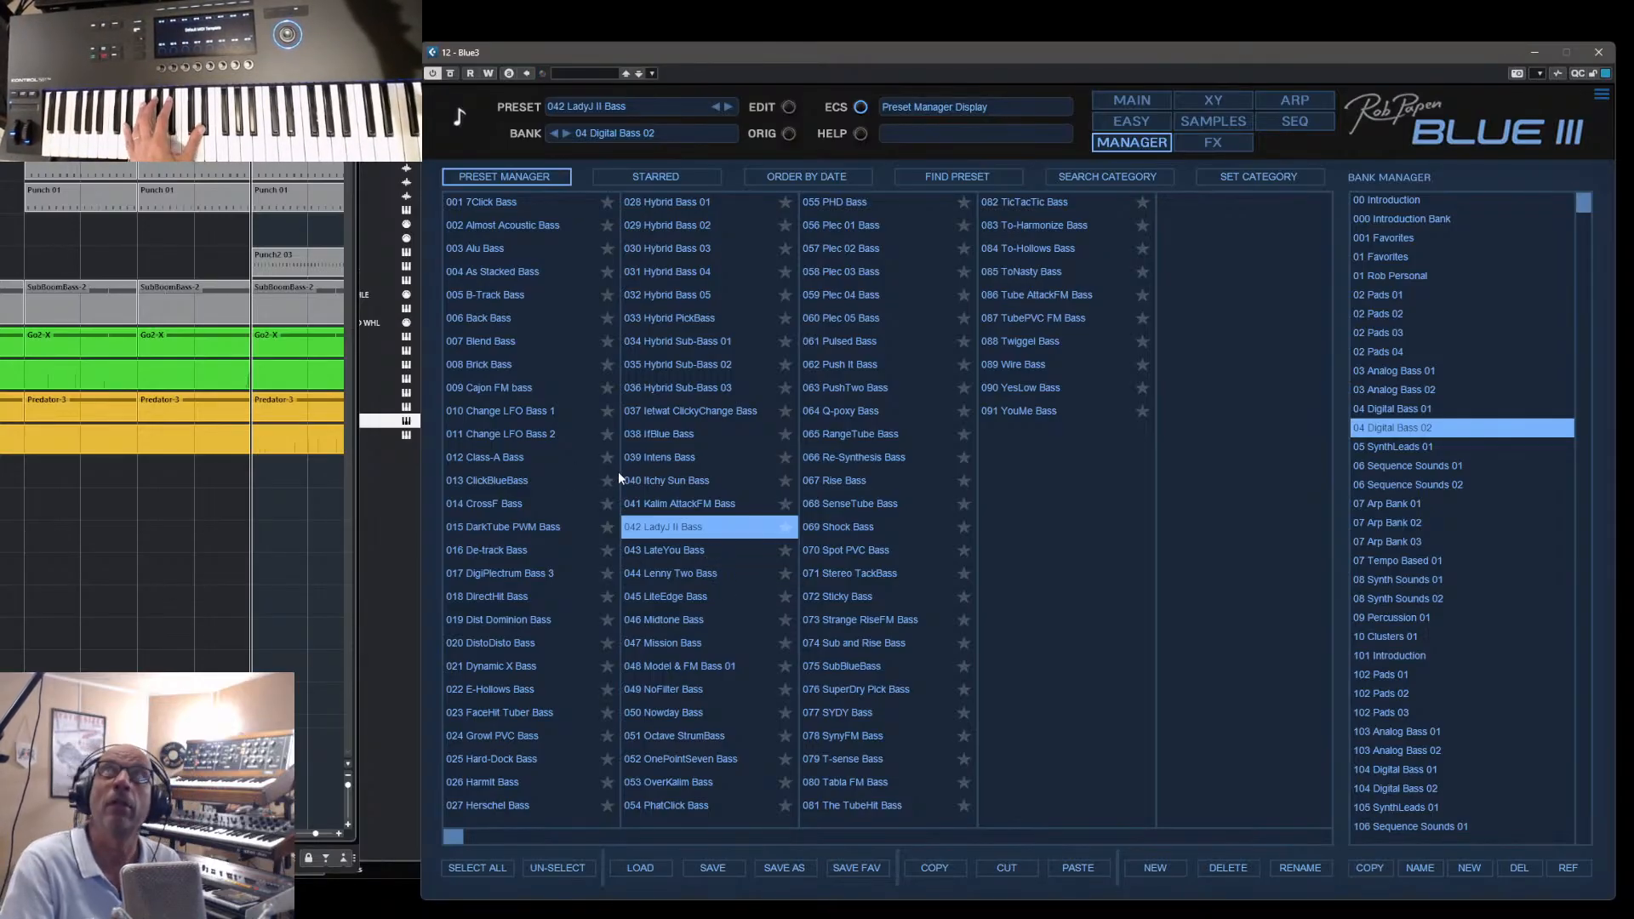
pyautogui.click(682, 504)
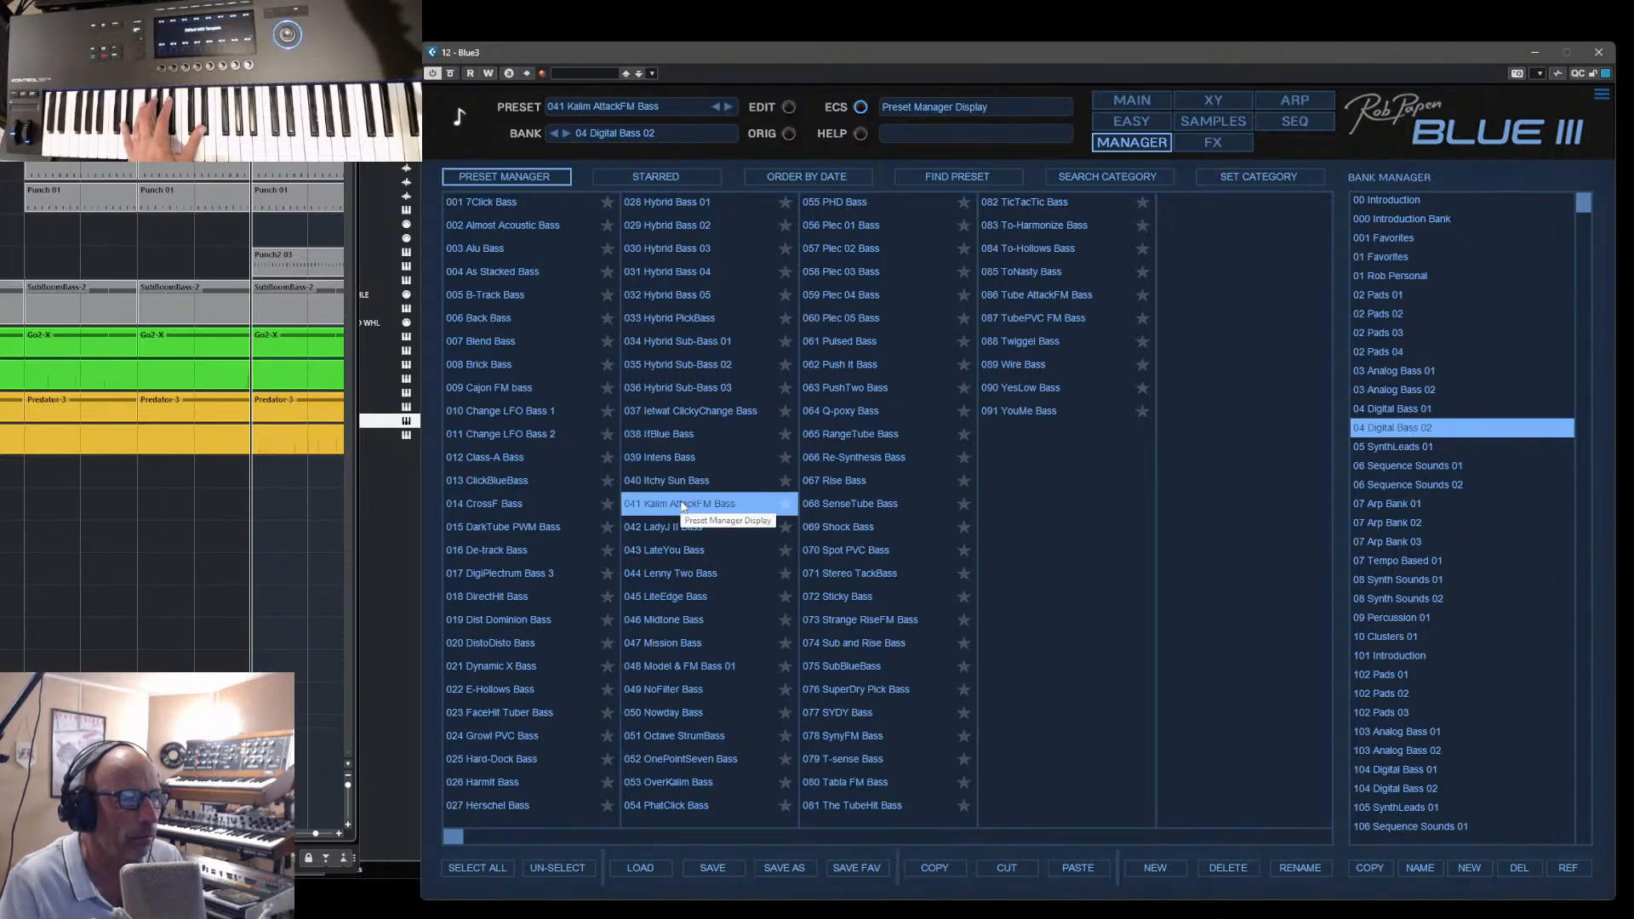
pyautogui.click(1114, 100)
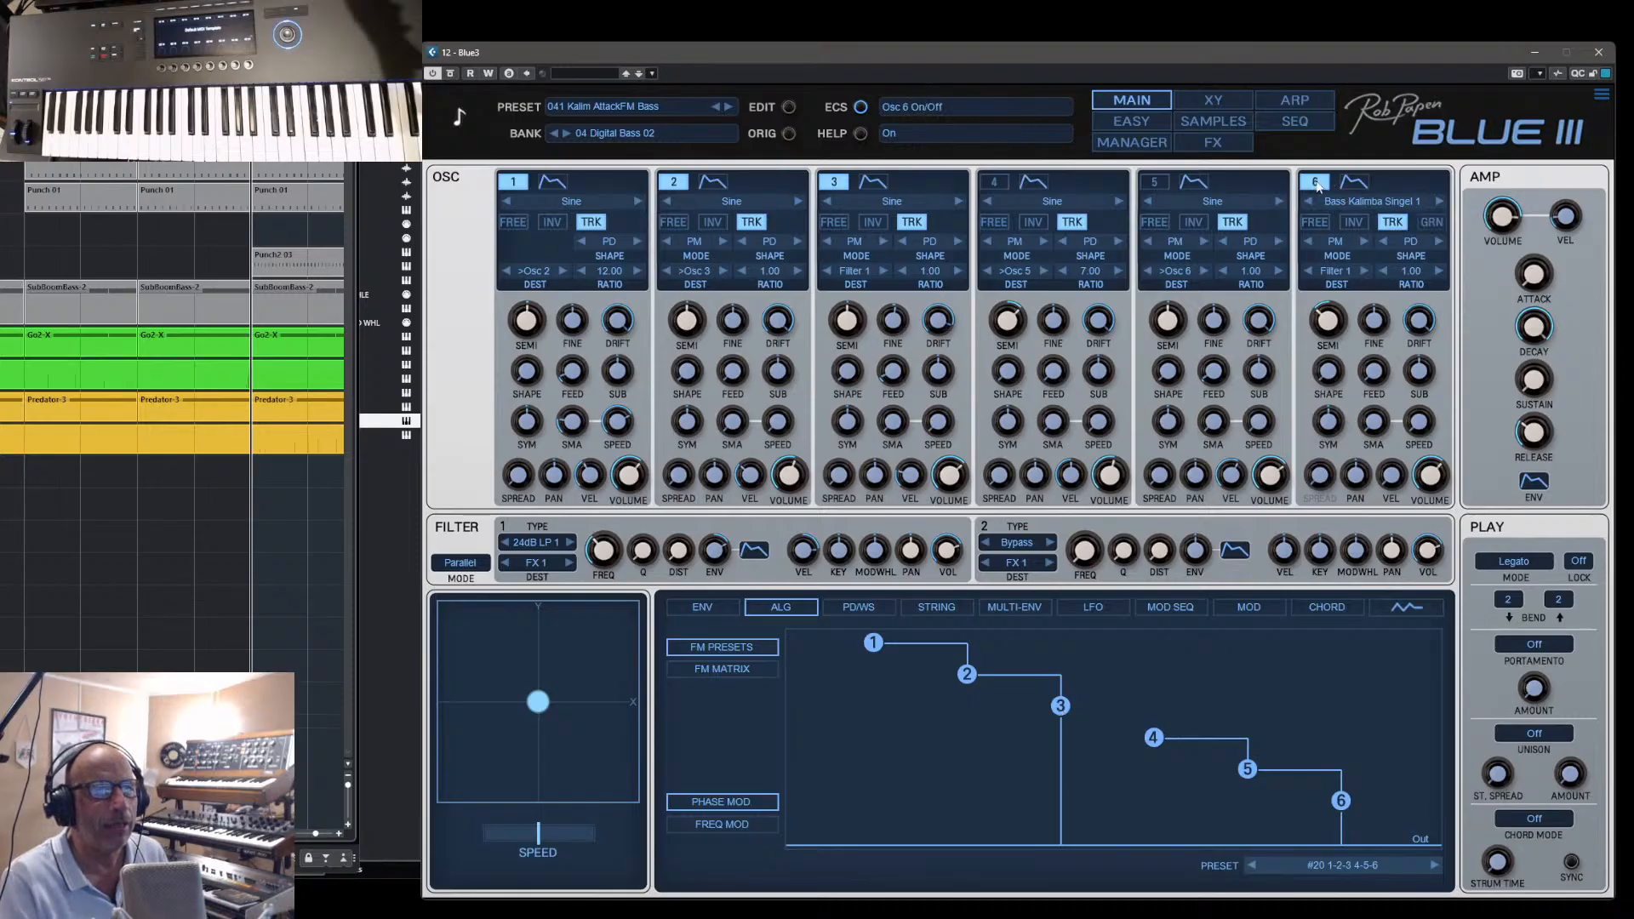
pyautogui.click(1316, 183)
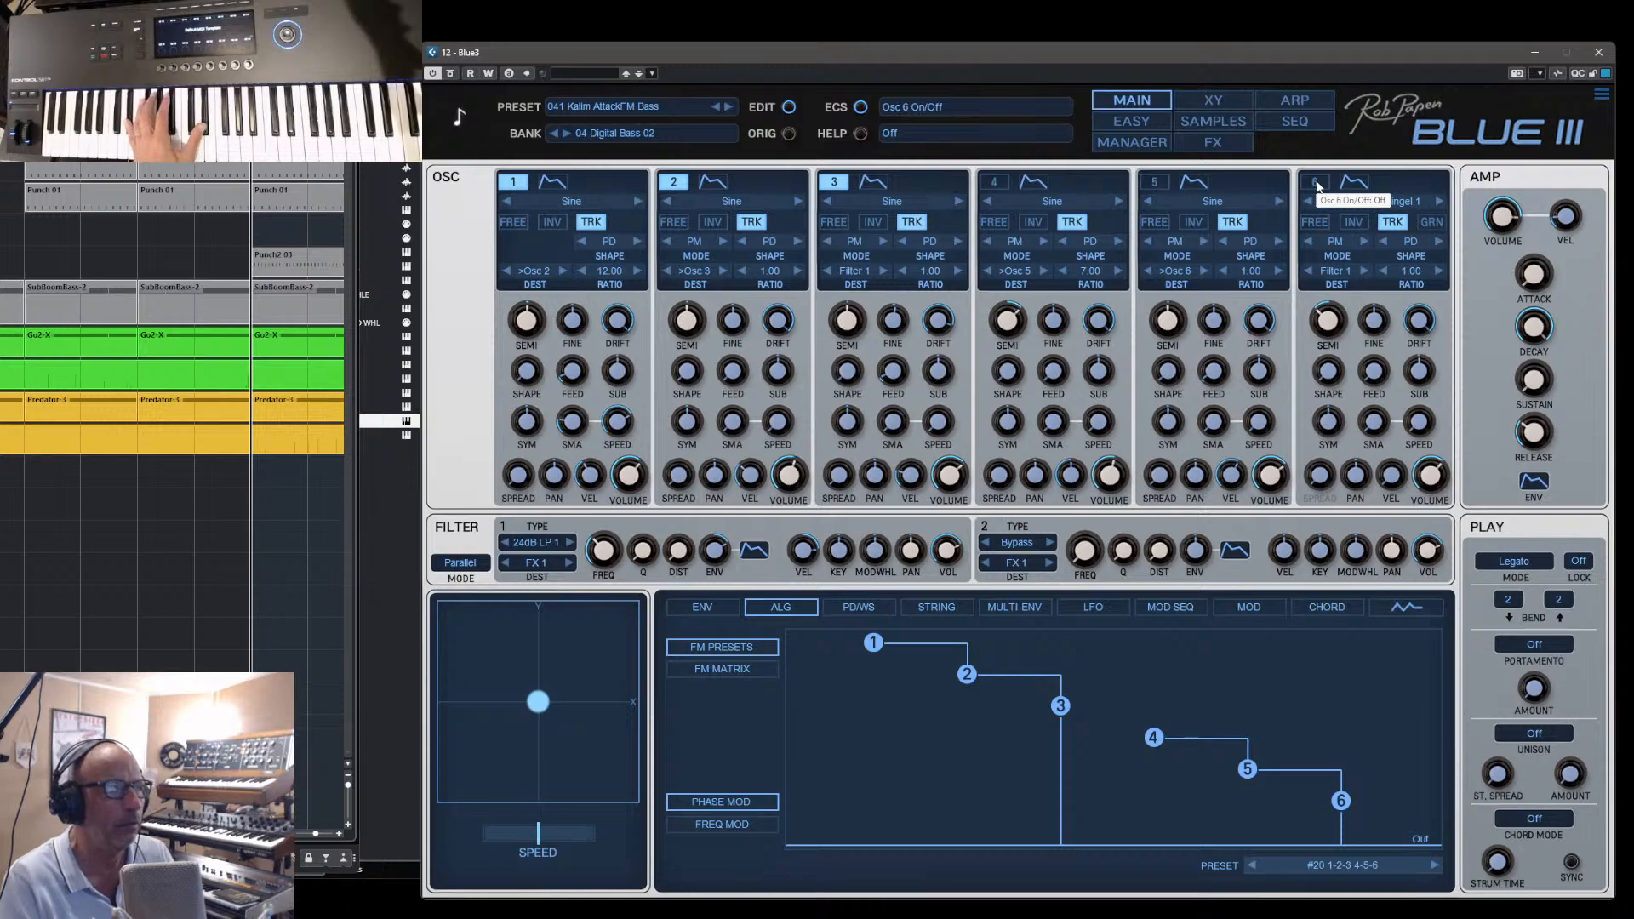
pyautogui.click(1315, 183)
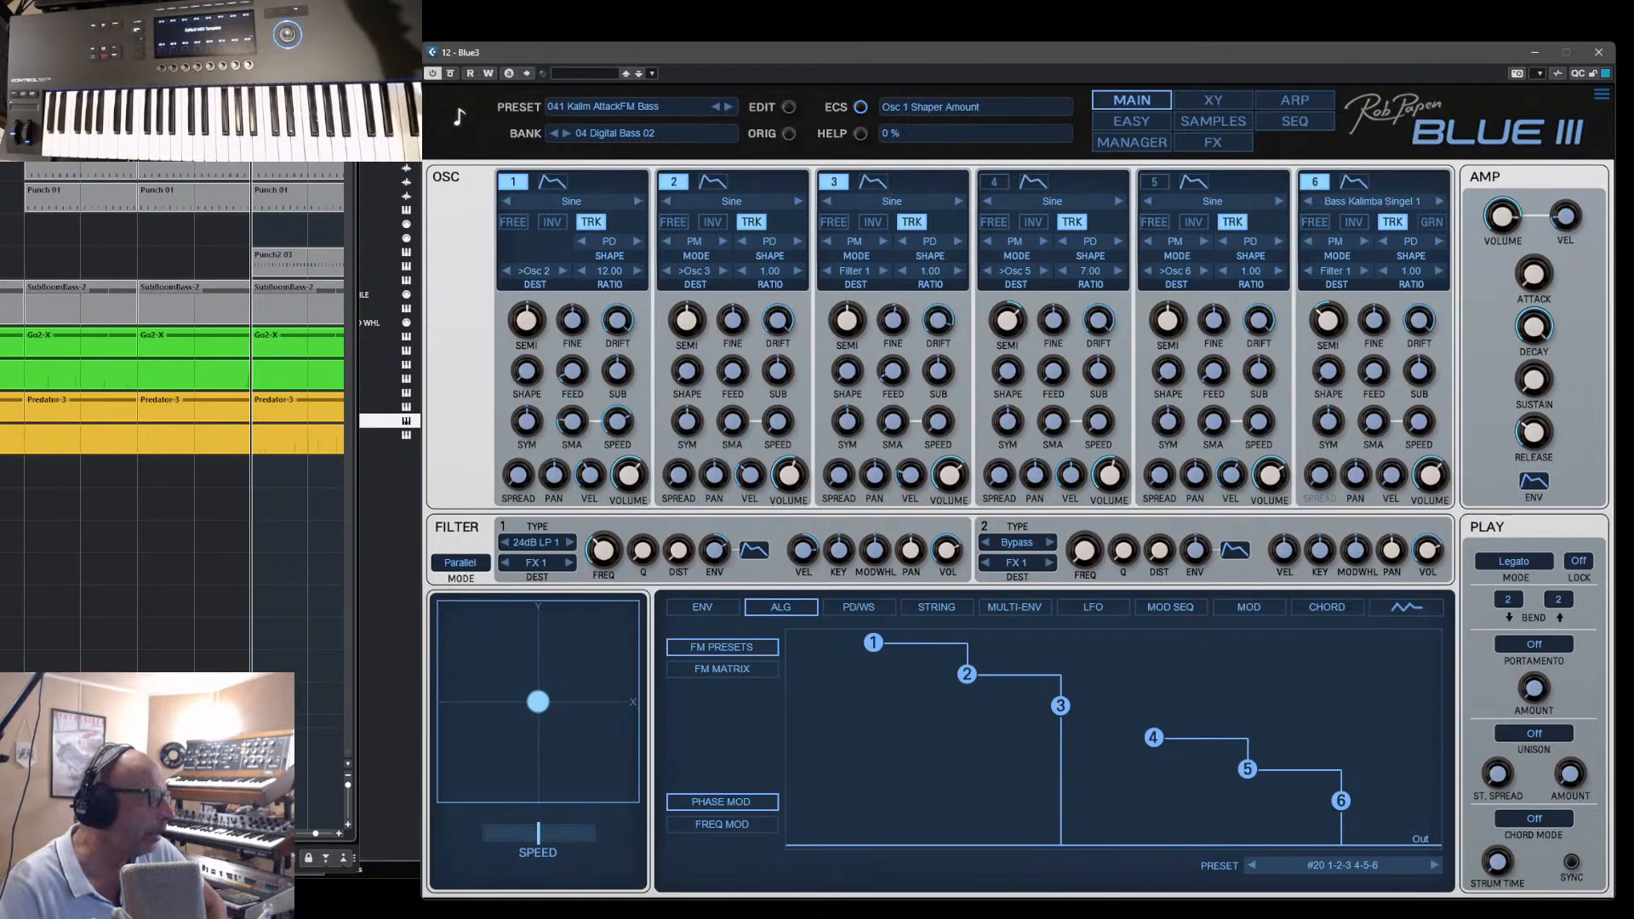
# - Switch to the SubBoomBass2 instrument and load its bank 03 Bass PsyTrance 01
pyautogui.click(389, 266)
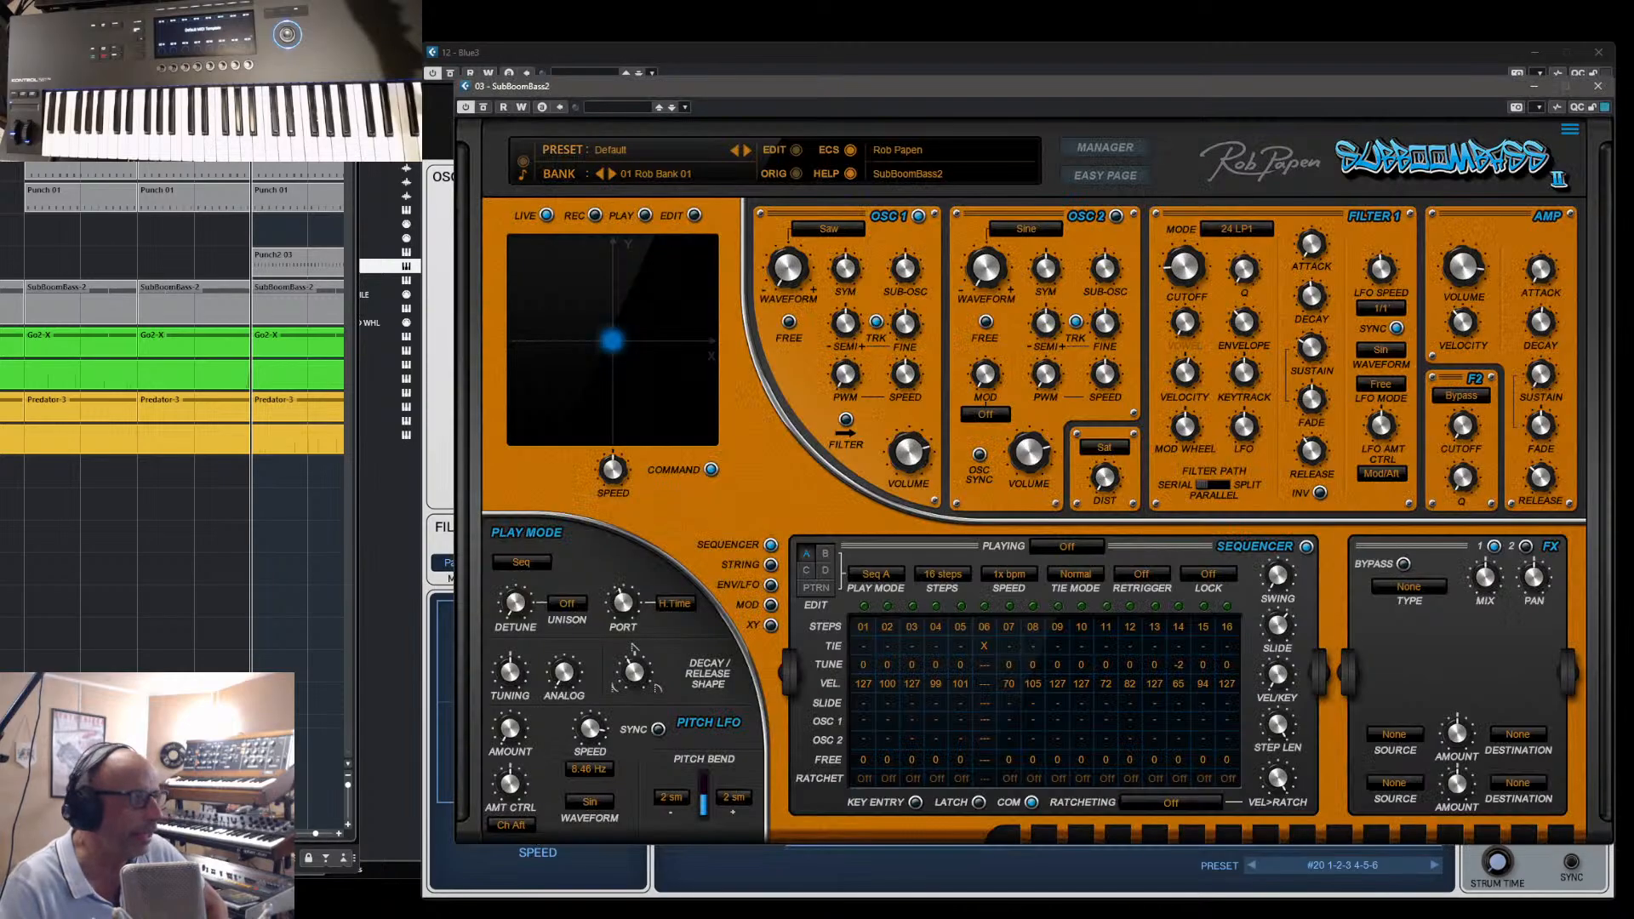
pyautogui.click(1104, 148)
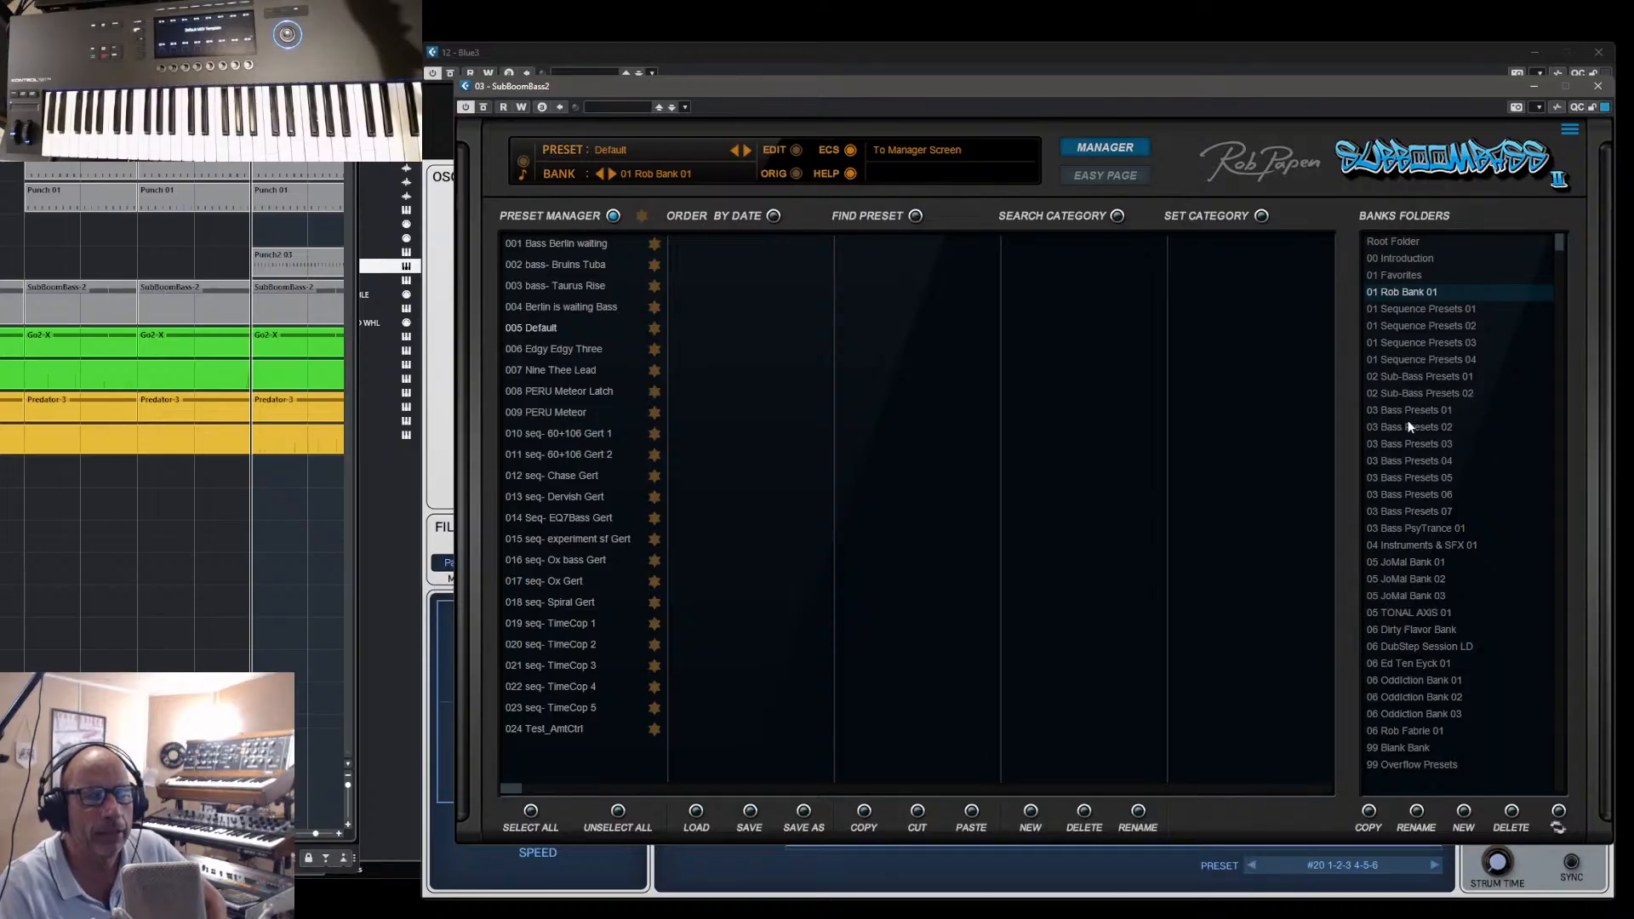
pyautogui.click(1405, 528)
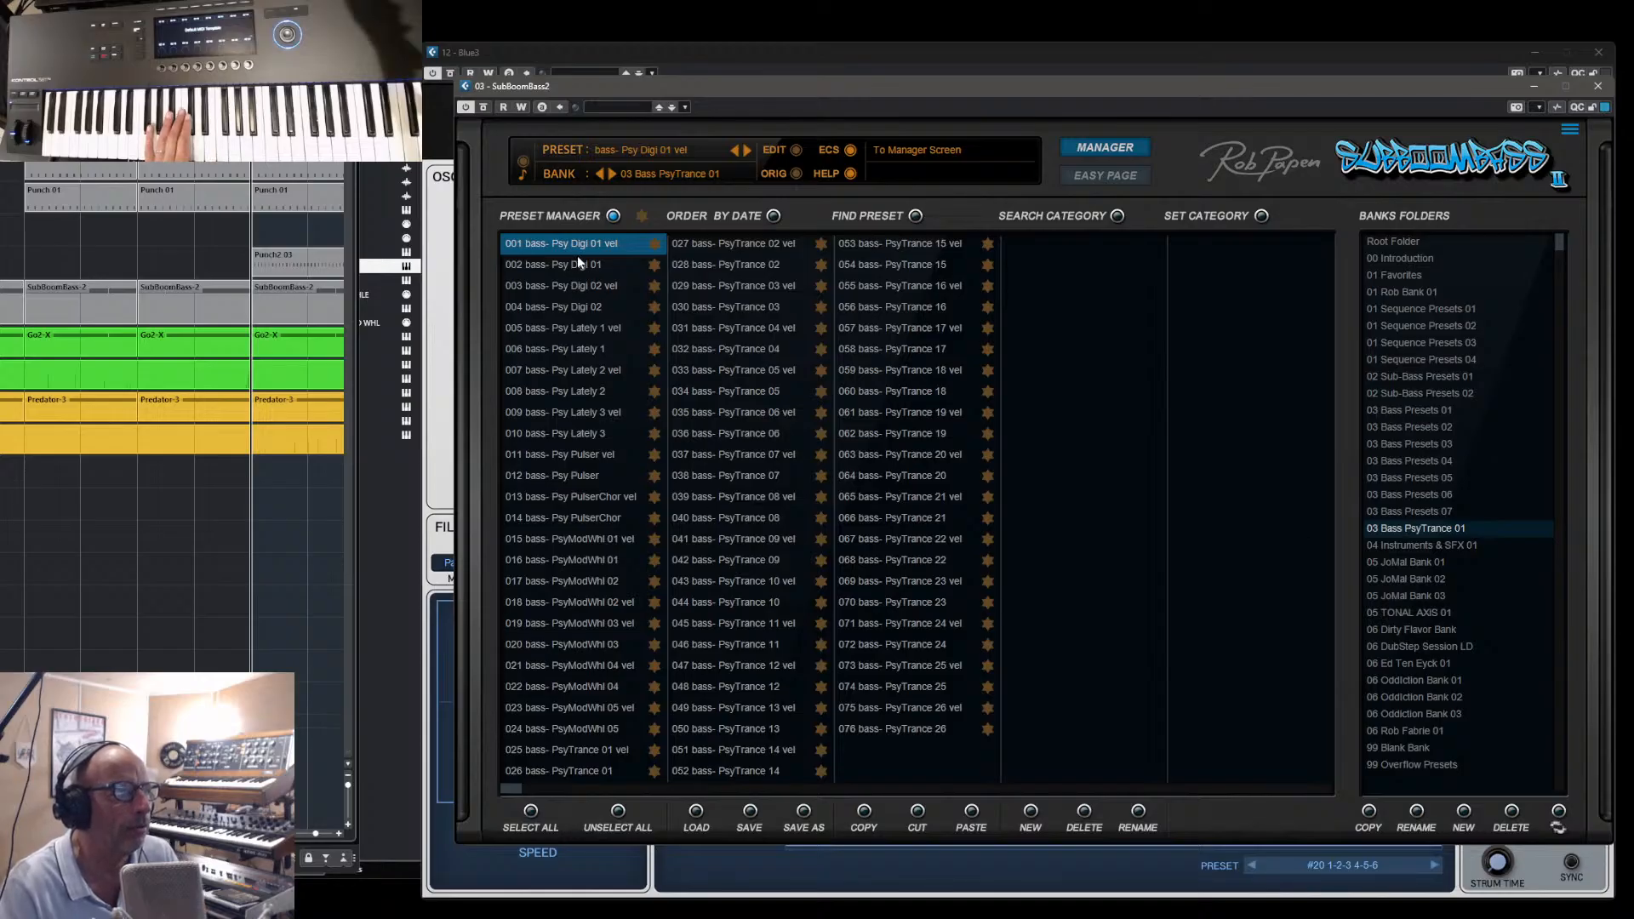
# - Audition the Psy Digi and Psy Lately bass presets of the bank 03 Bass PsyTrance 01, up to Psy Lately 3
pyautogui.click(534, 266)
pyautogui.click(529, 287)
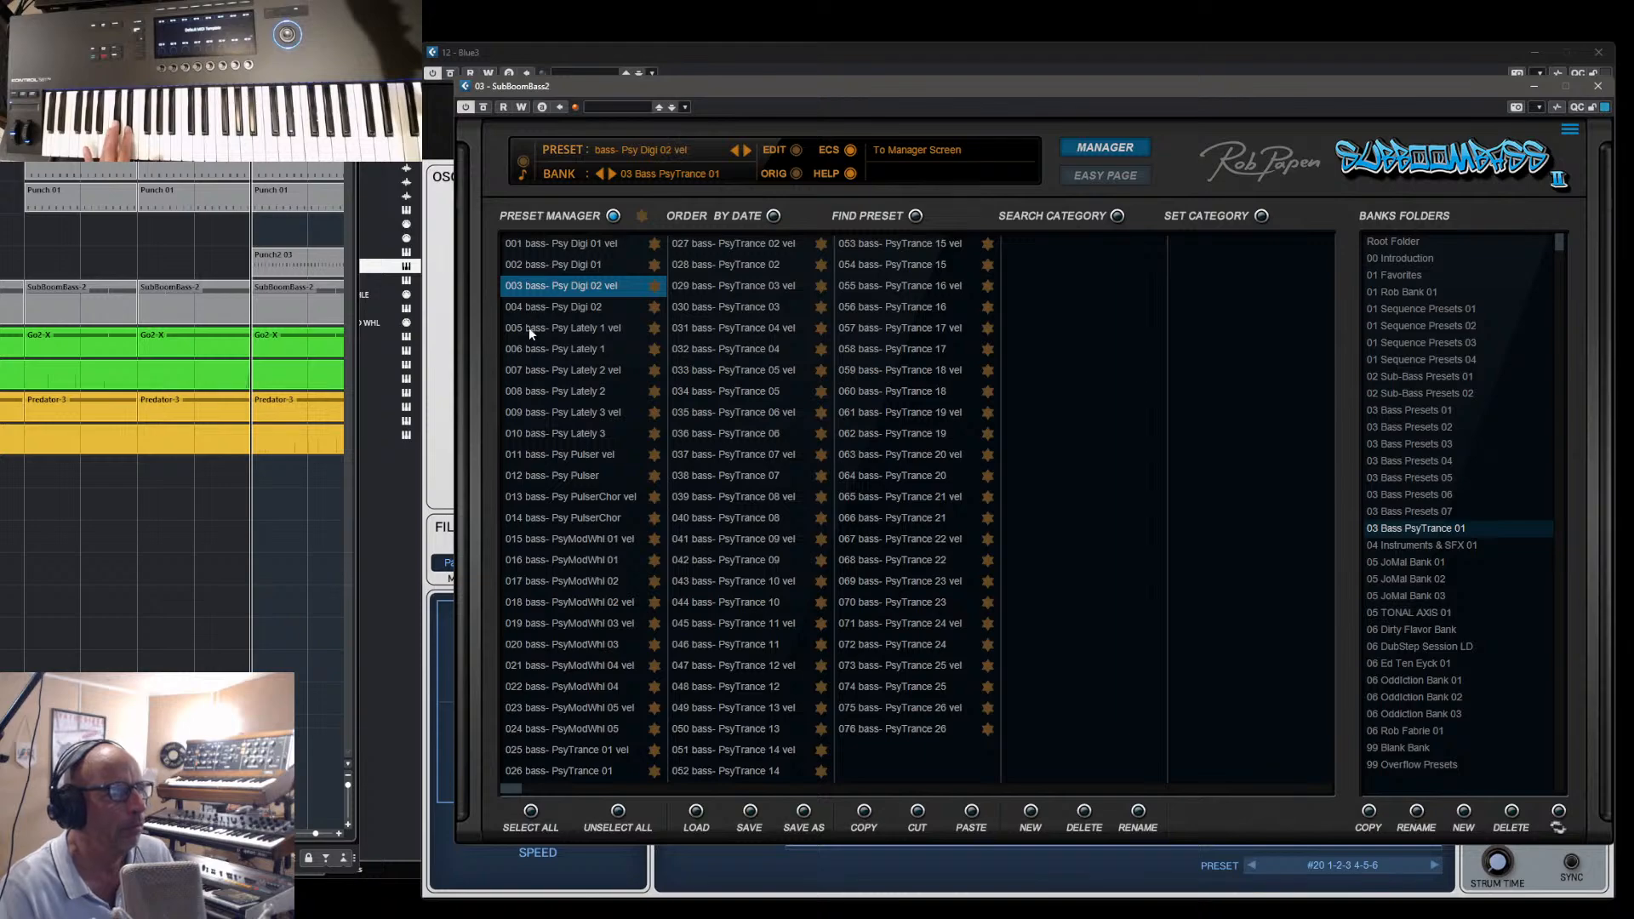
pyautogui.click(529, 329)
pyautogui.click(524, 372)
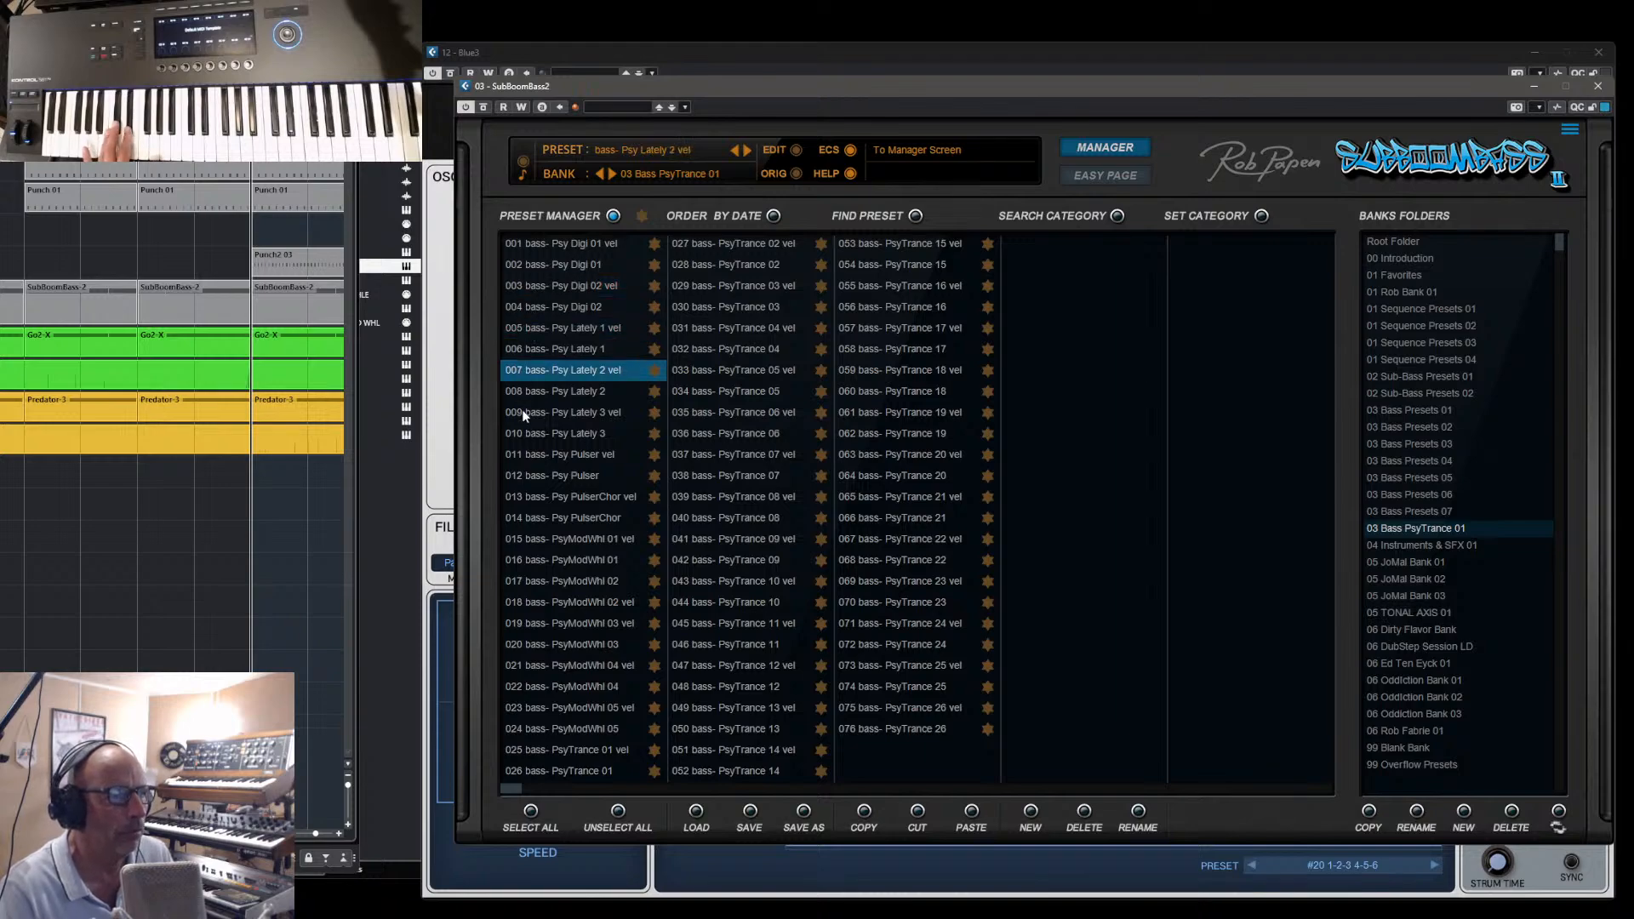
pyautogui.click(528, 417)
pyautogui.click(532, 437)
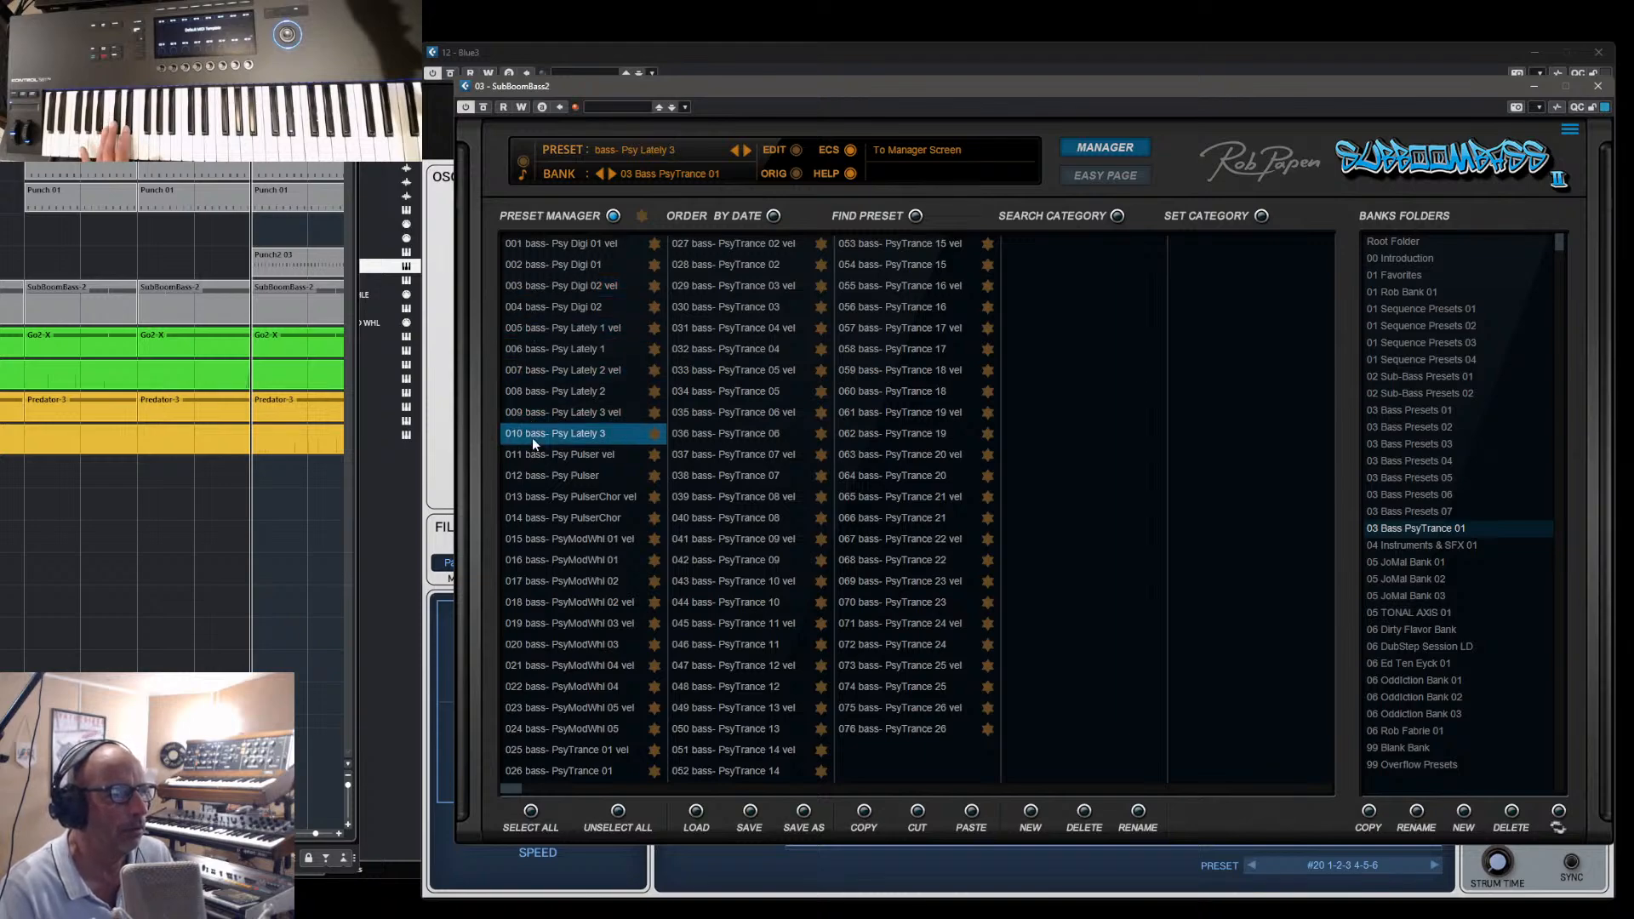
# - Audition the presets Psy Pulser, Psy PulserChor, PsyModWhl 01 vel and PsyModWhl 01
pyautogui.click(532, 473)
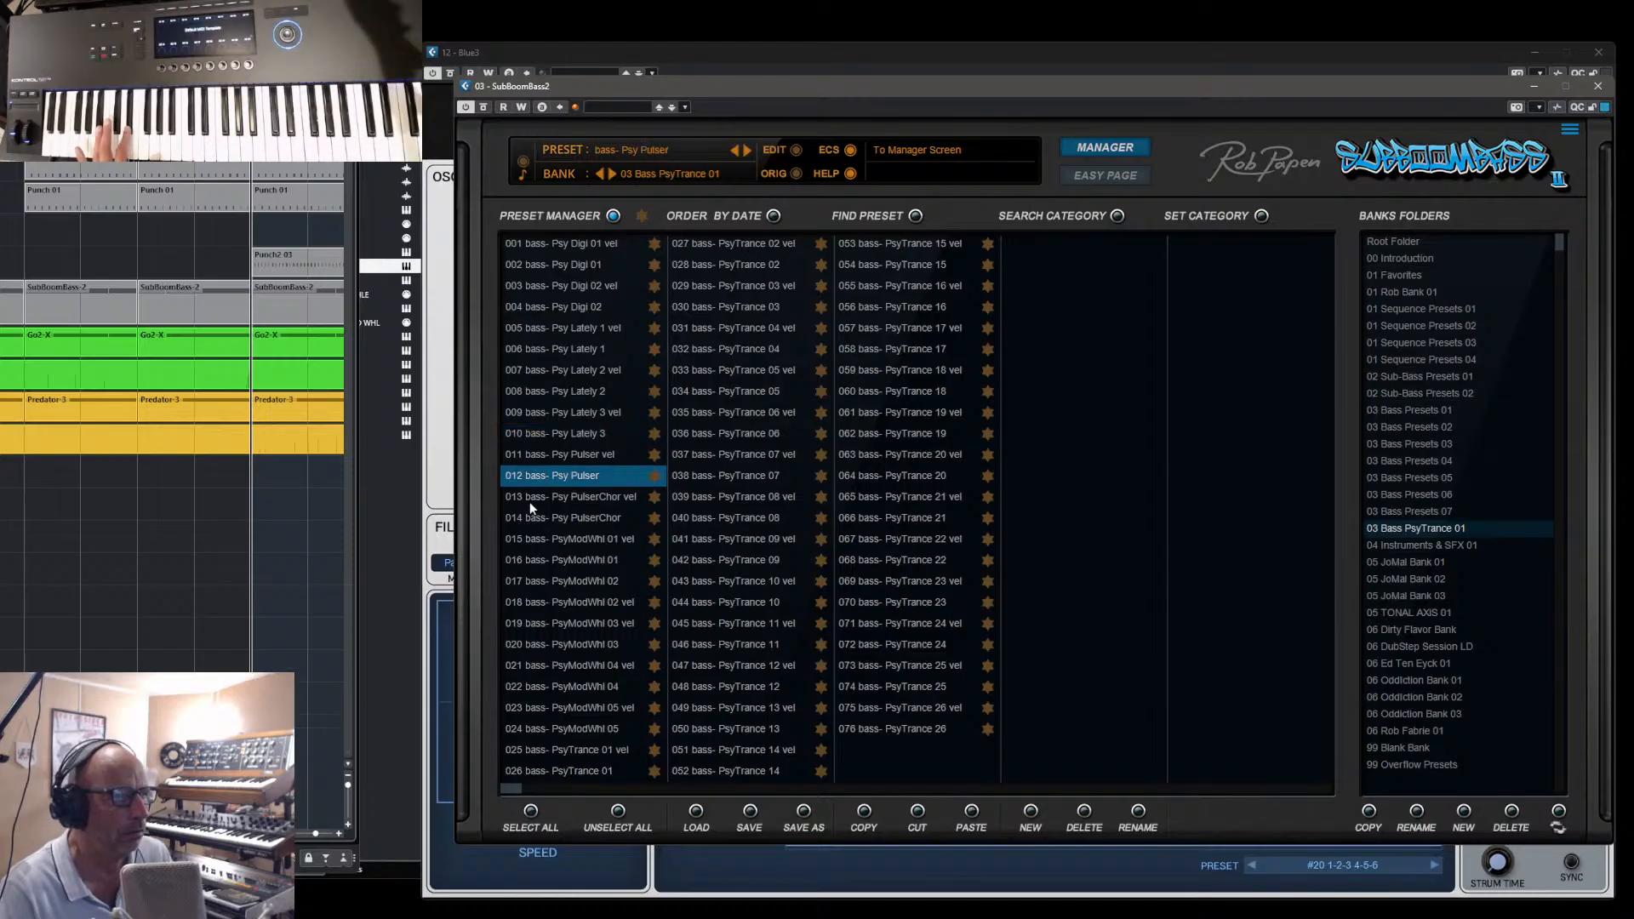
pyautogui.click(528, 521)
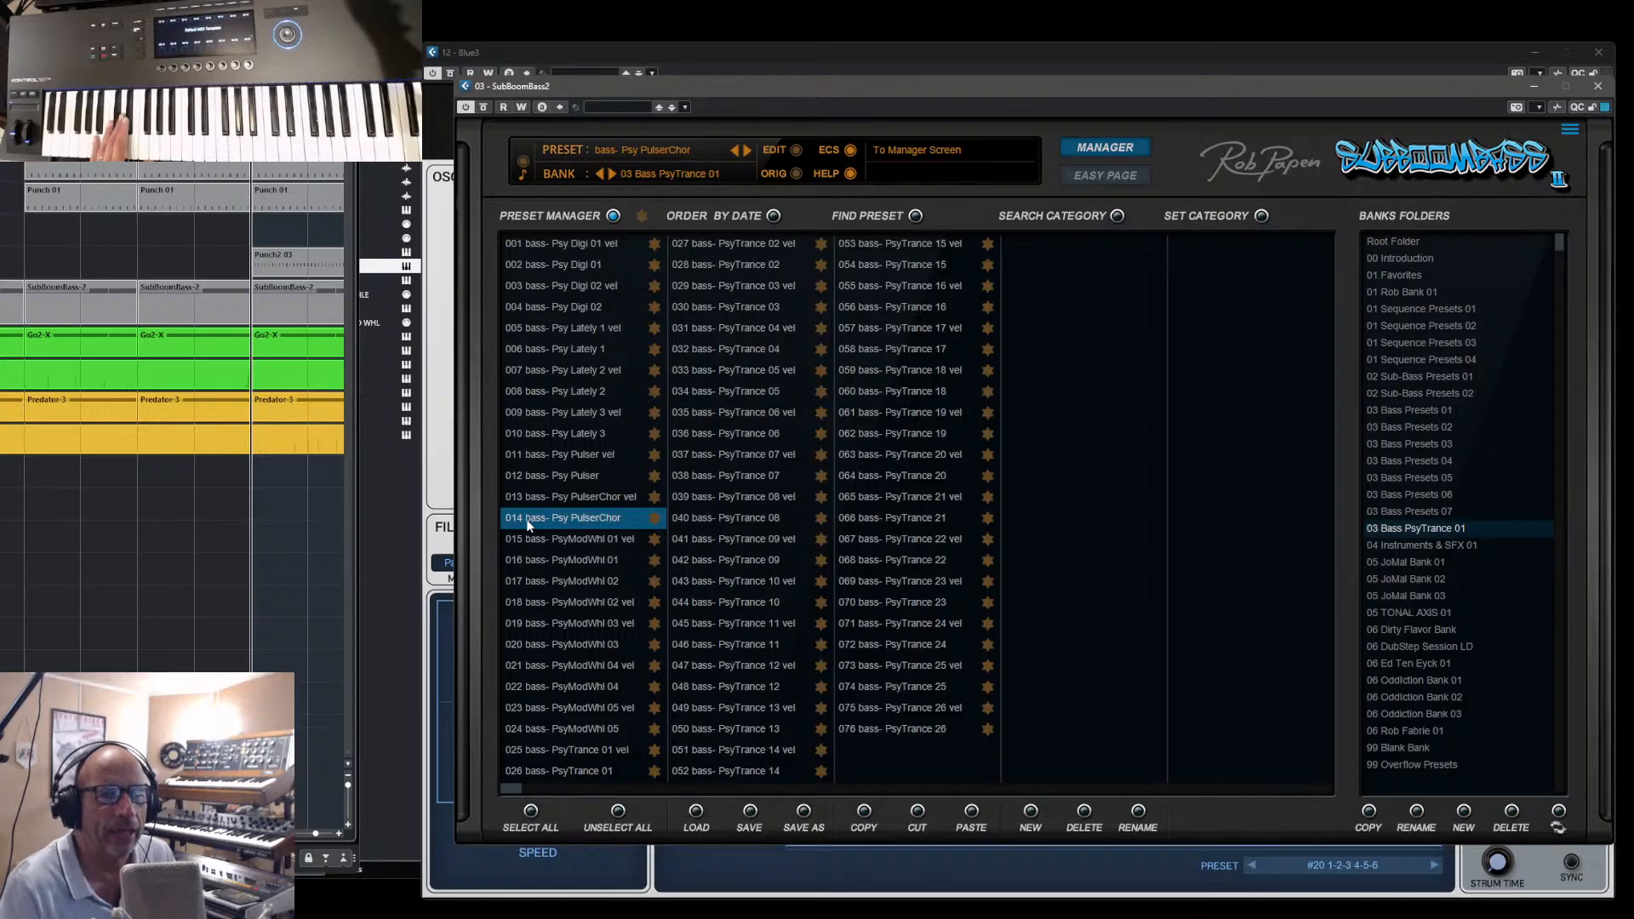
pyautogui.click(533, 540)
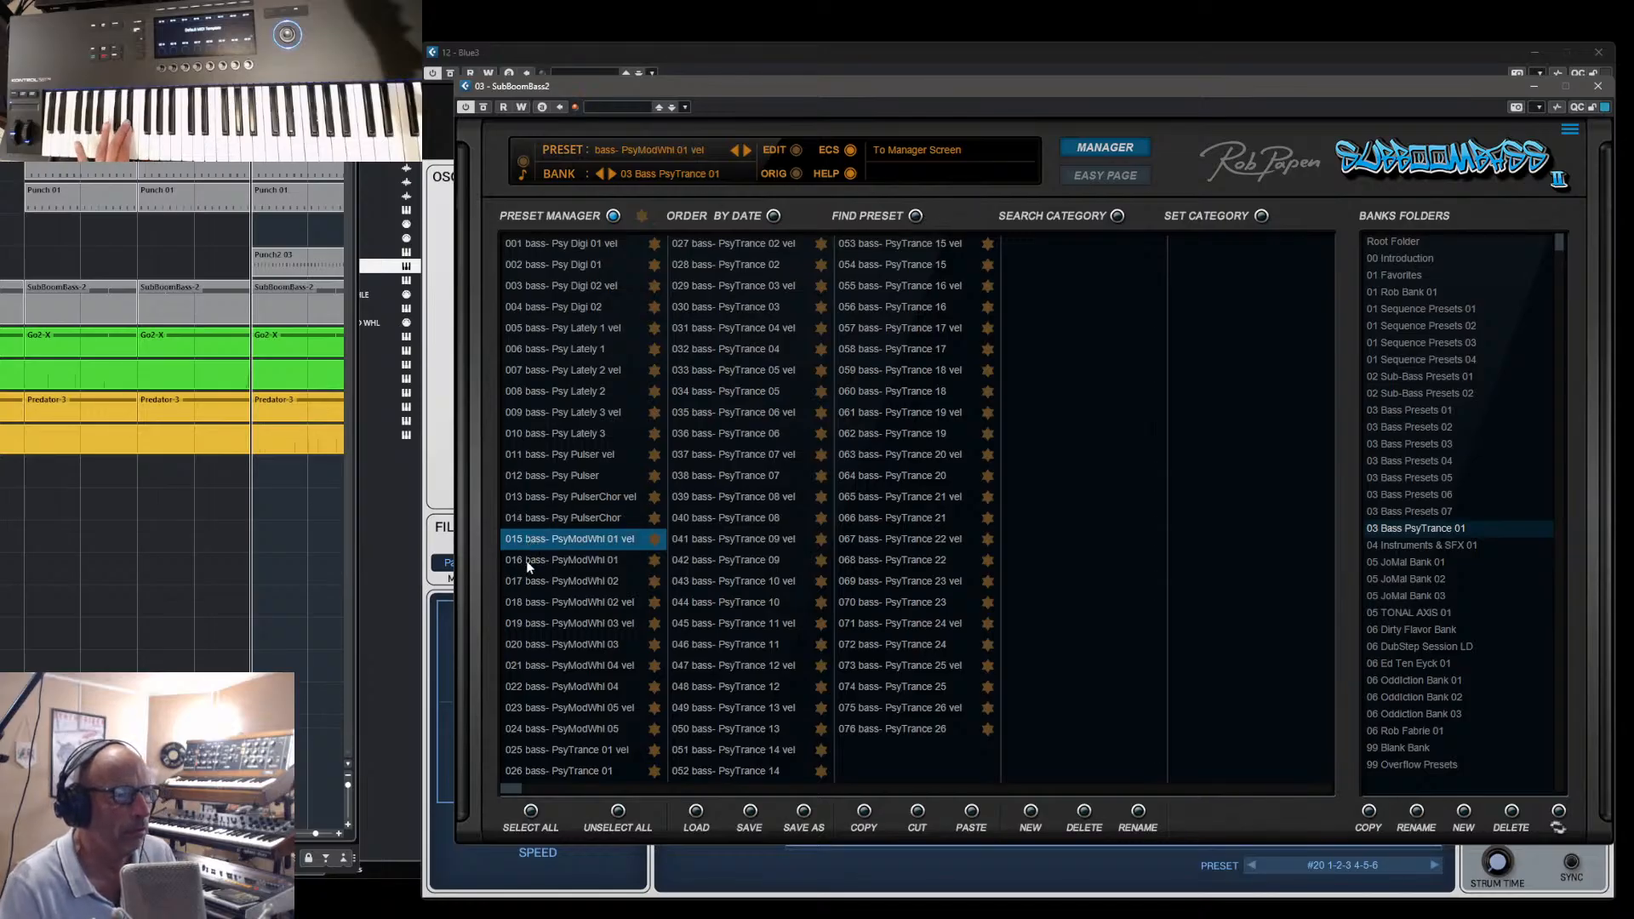
pyautogui.click(527, 560)
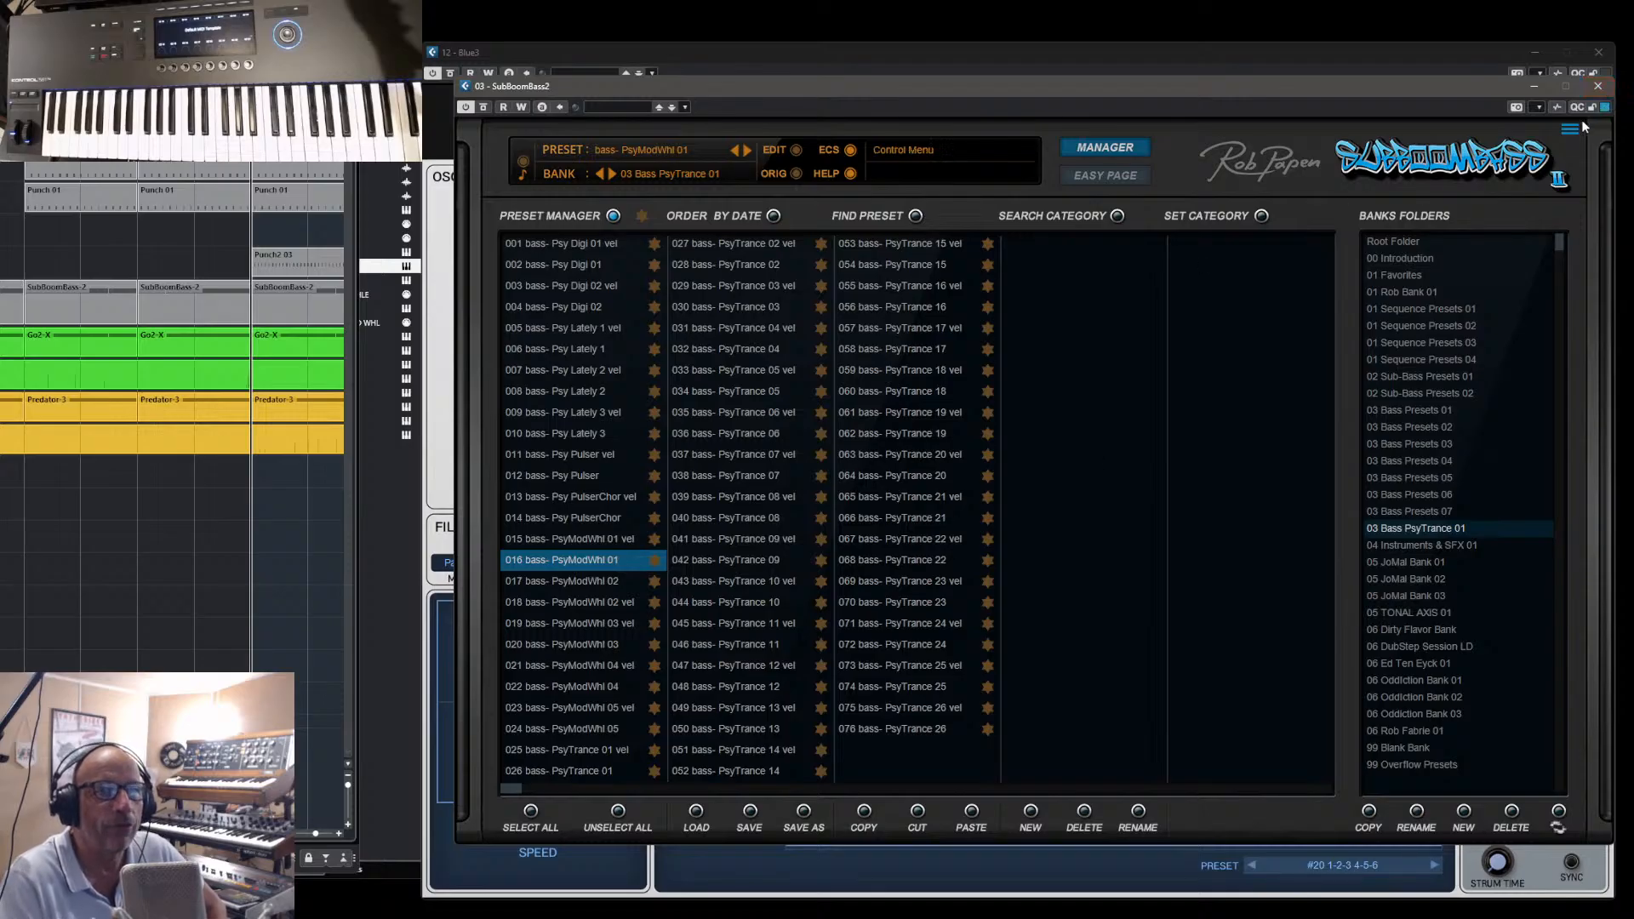
# - Close the SubBoomBass2 window and load the bank 00 Introduction in Blue III's preset manager
pyautogui.click(1407, 158)
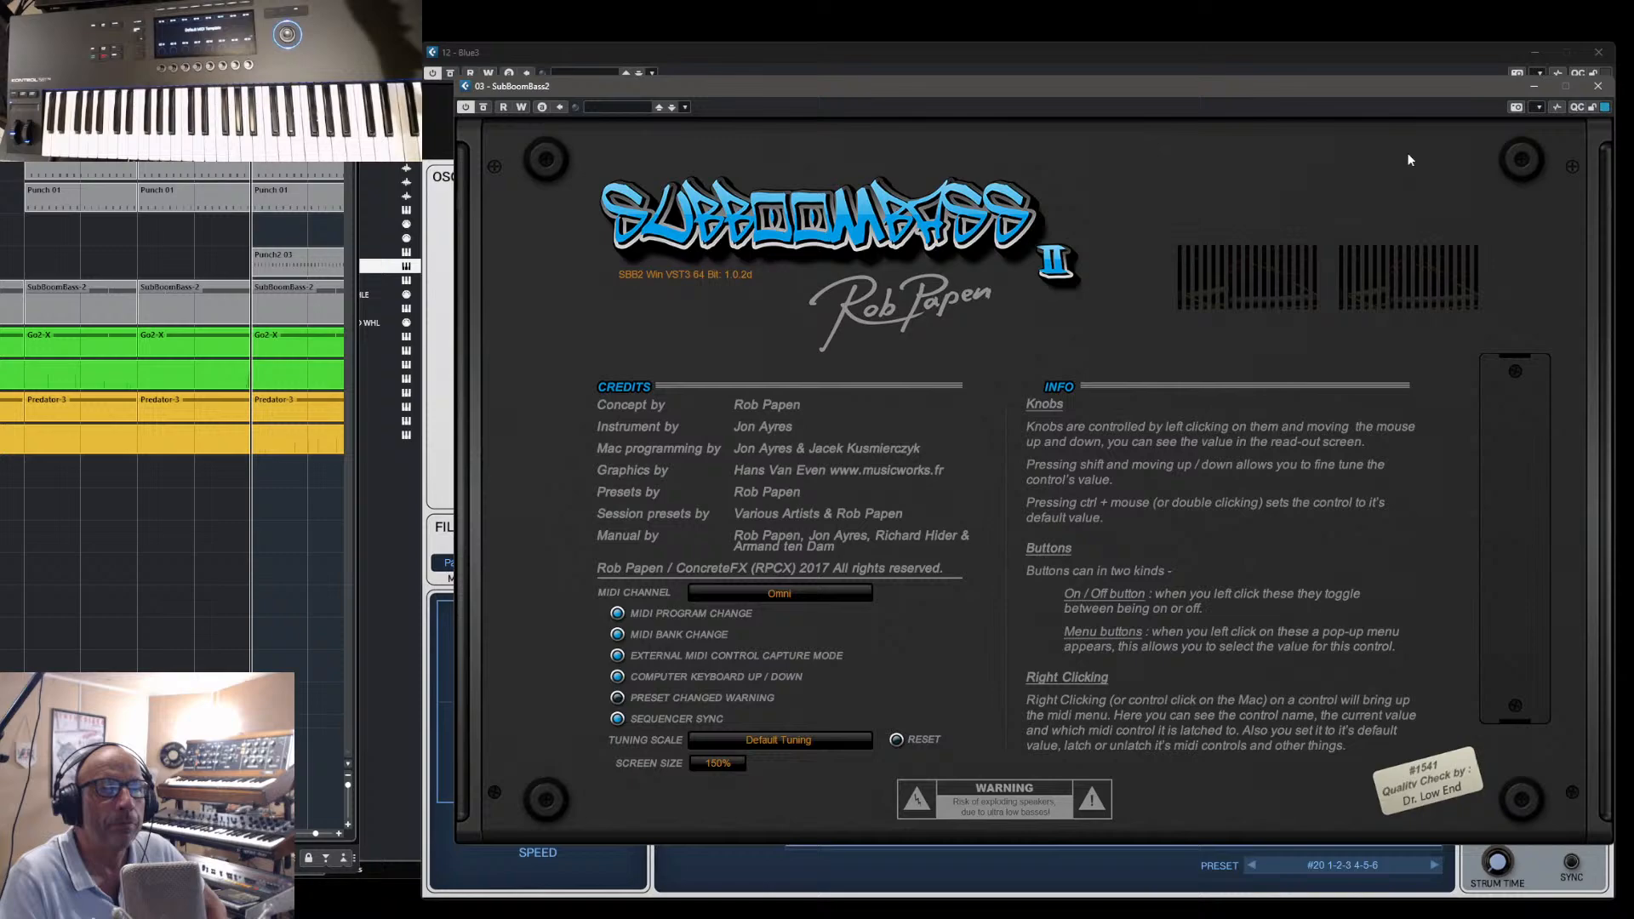
pyautogui.click(1597, 86)
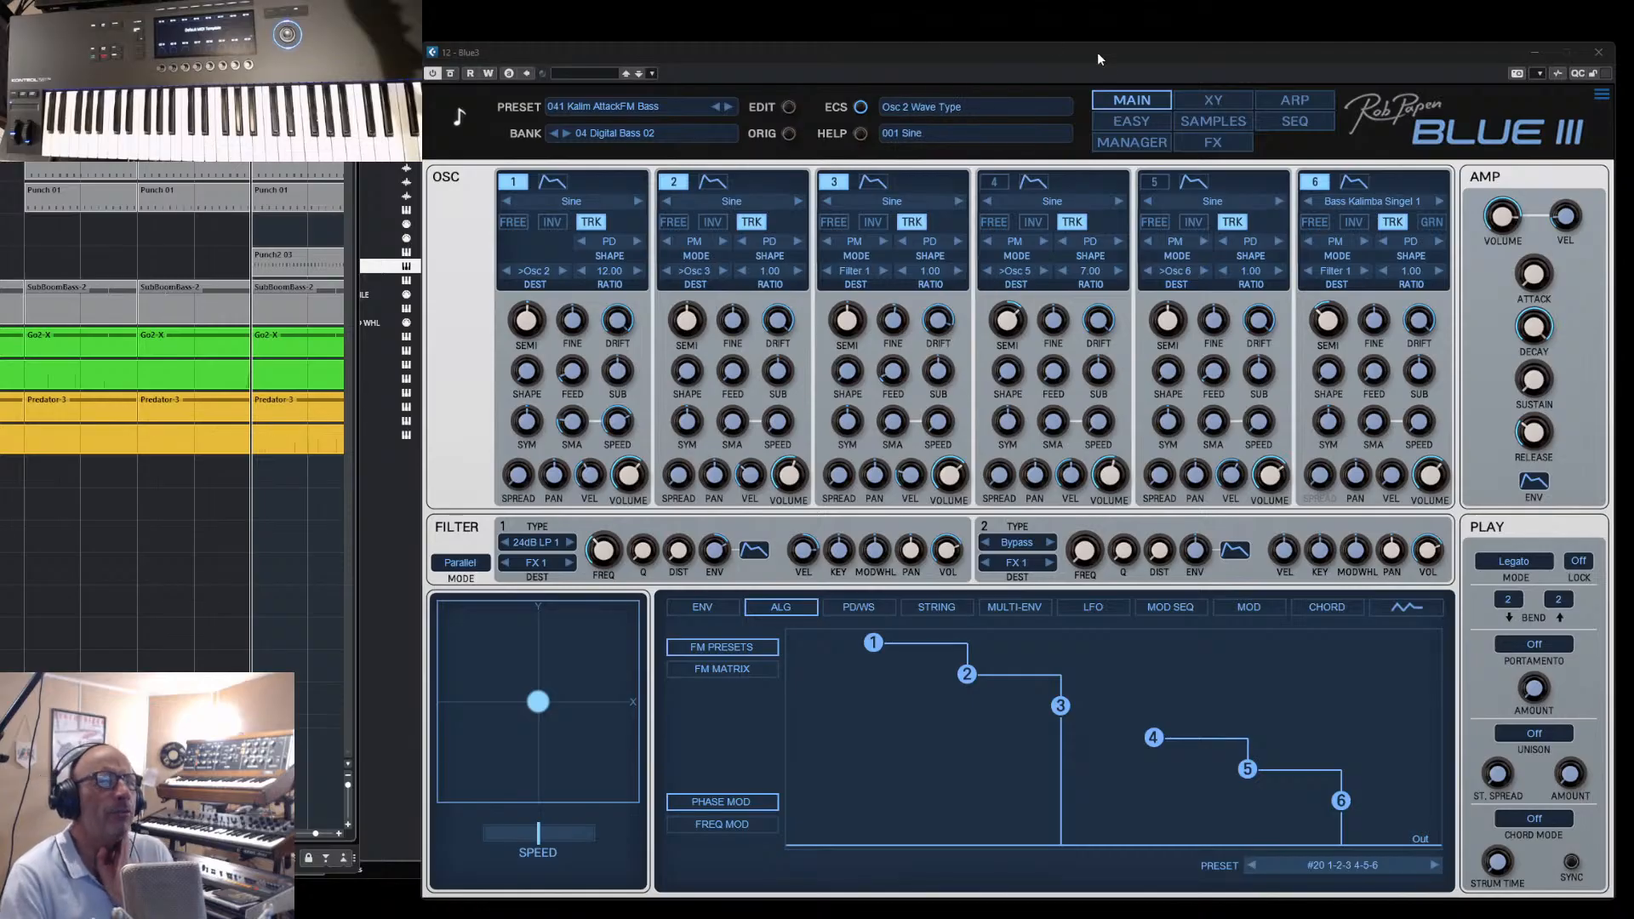
pyautogui.click(1116, 144)
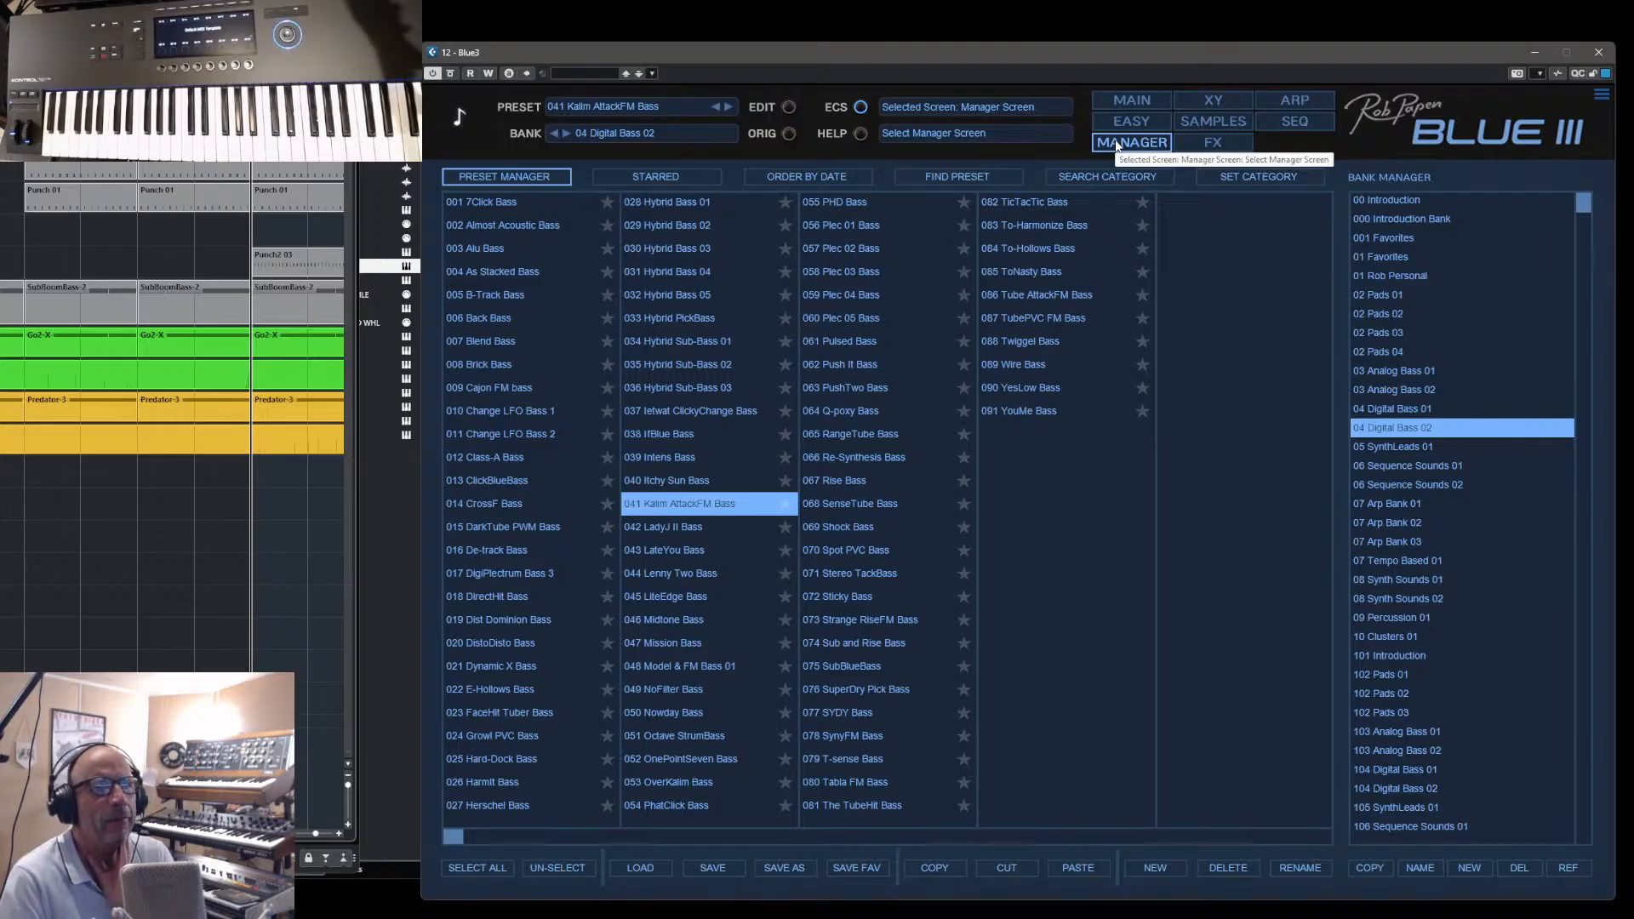
pyautogui.click(1405, 201)
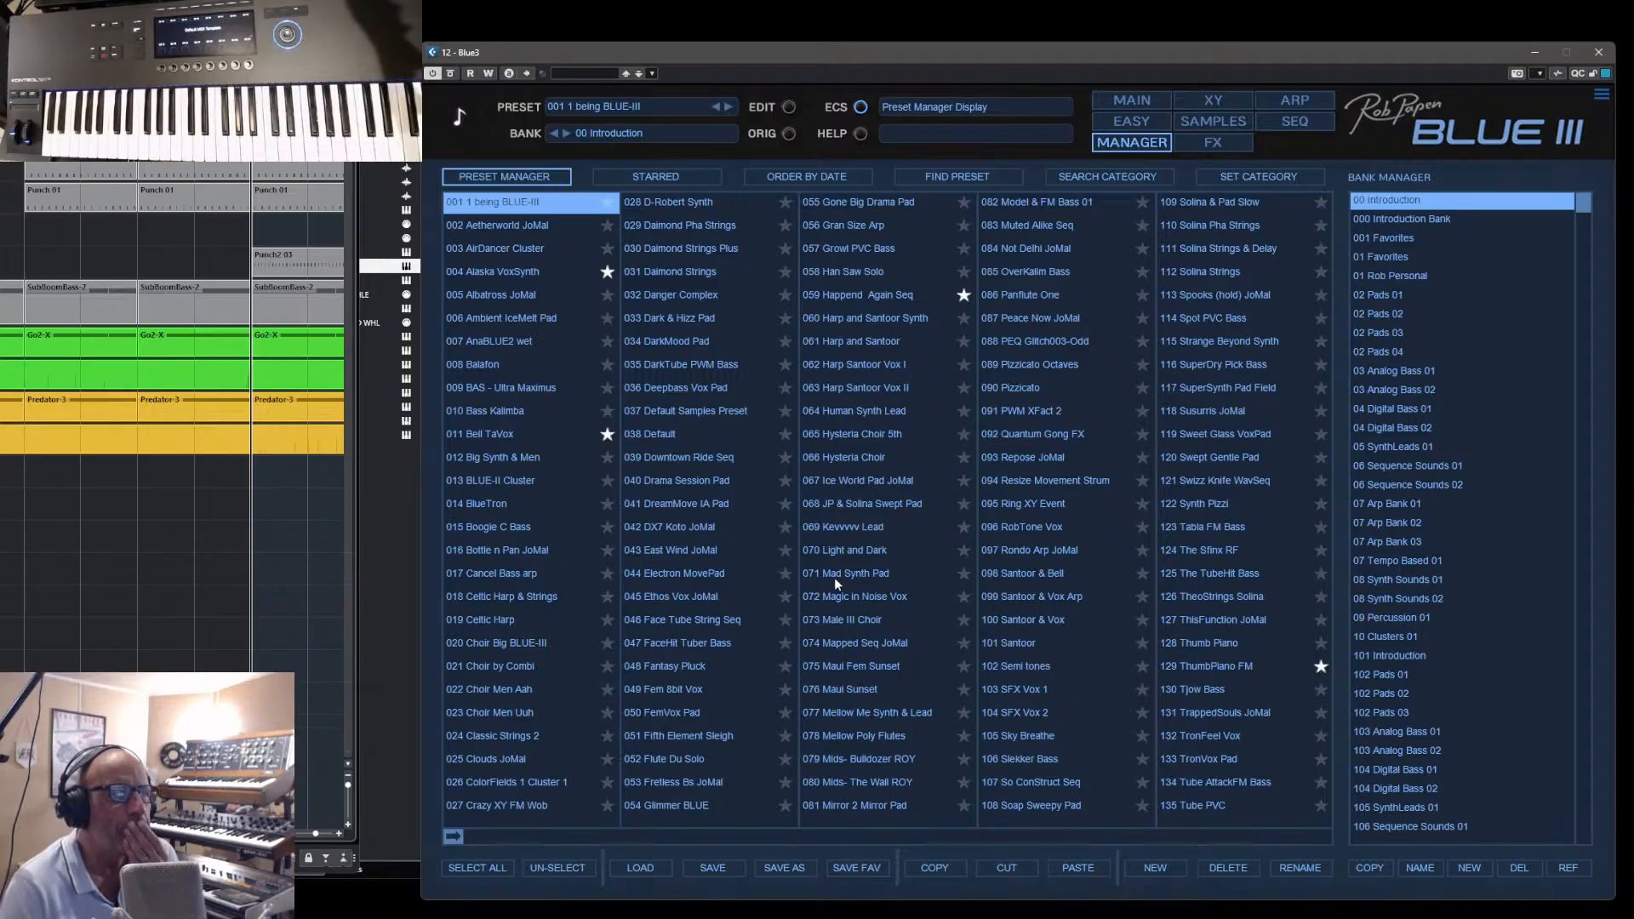
# - Audition Muted Alike Seq, Mellow Poly Flutes and OverKalim Bass with the Blue III track enabled for playing
pyautogui.click(1024, 221)
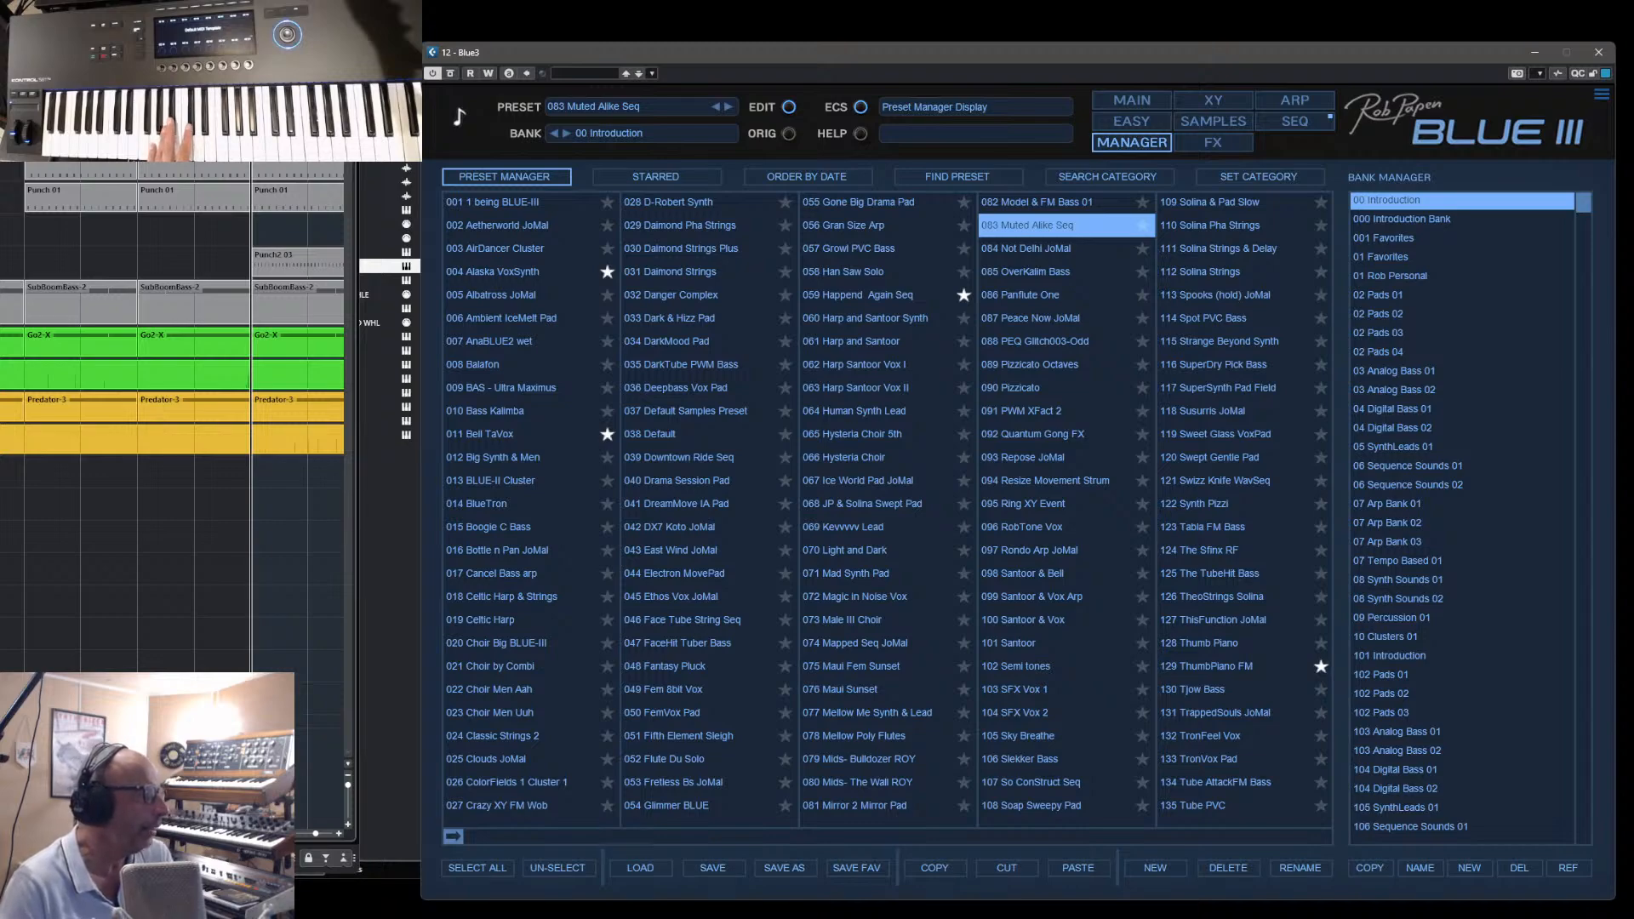
pyautogui.click(389, 420)
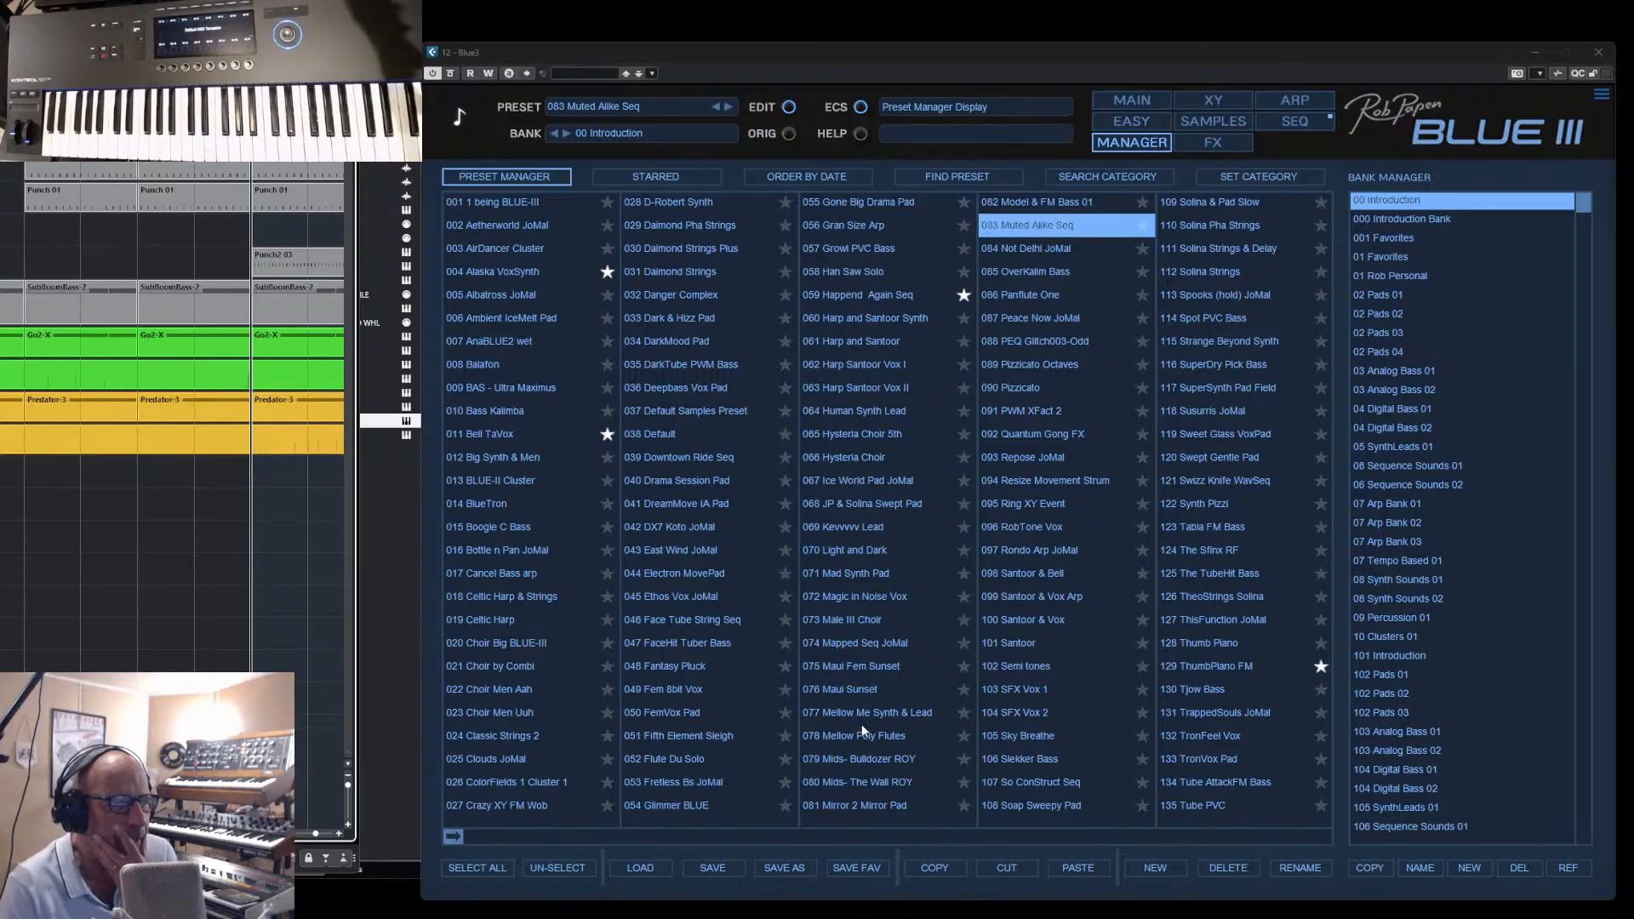
pyautogui.click(842, 737)
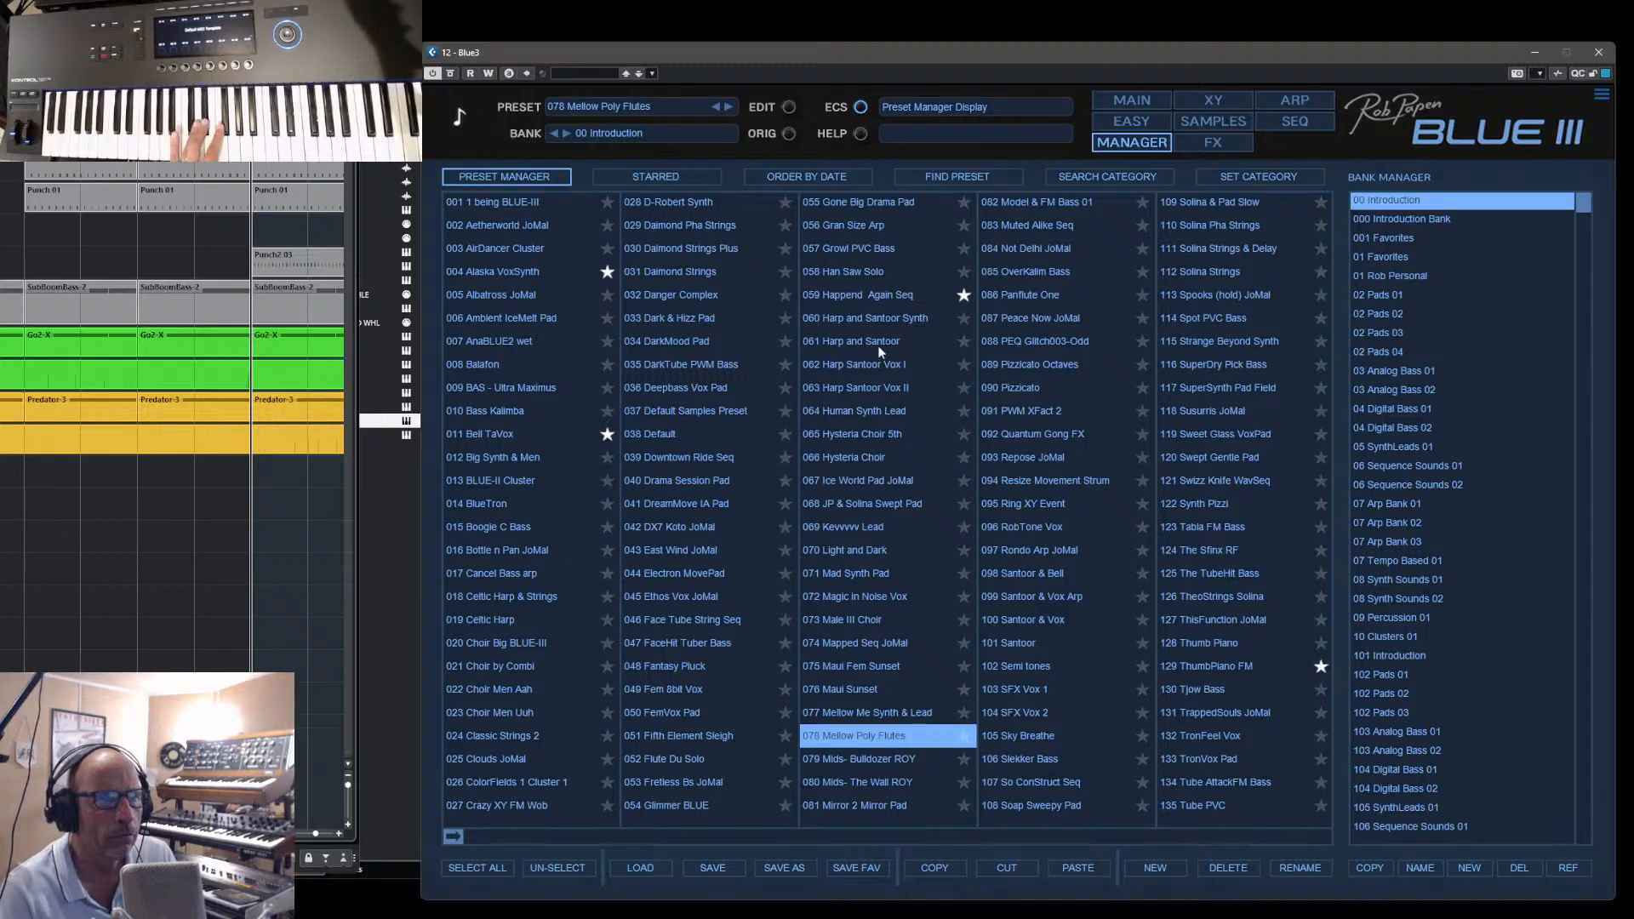
pyautogui.click(1003, 226)
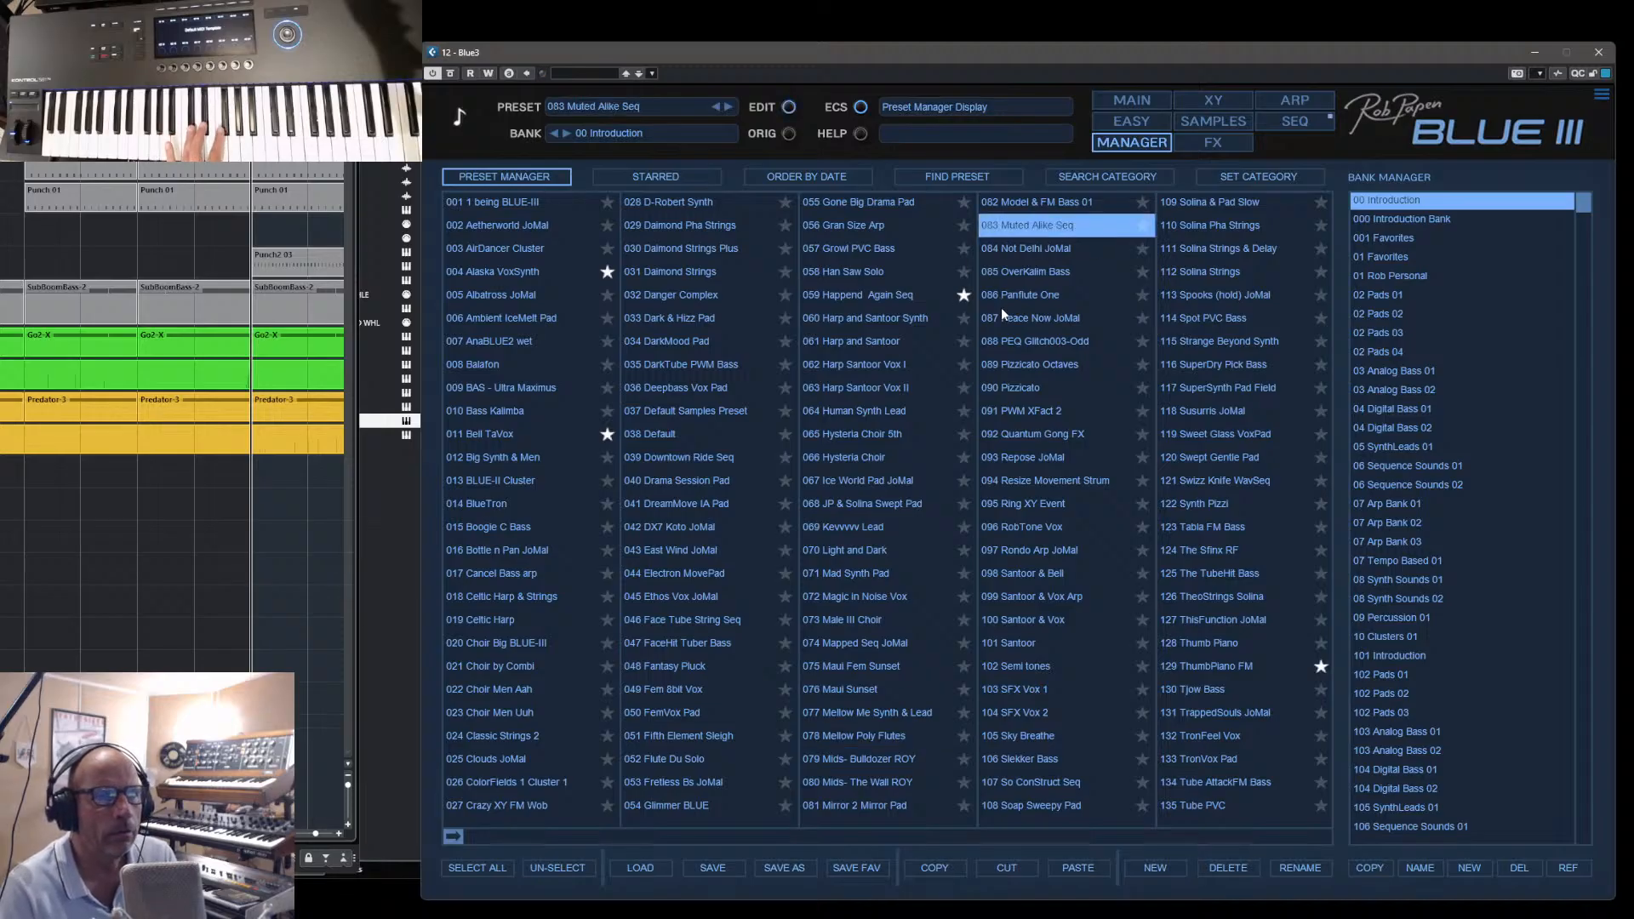
pyautogui.click(1002, 272)
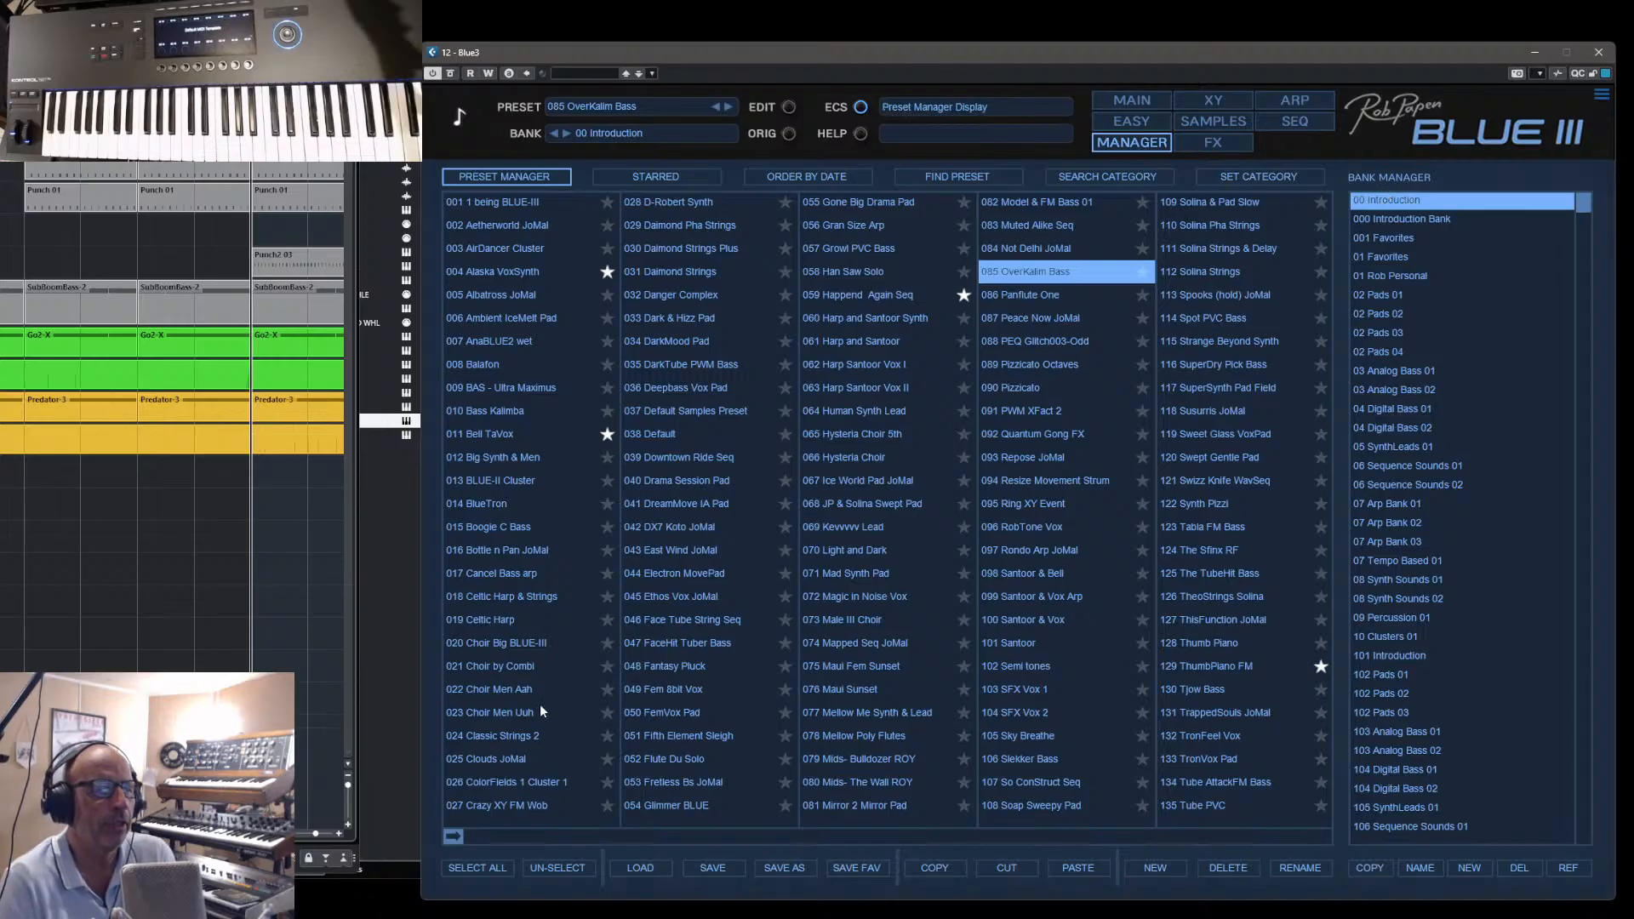
# - Browse the rest of the Introduction bank, try Flute Du Solo and load Deepbass Vox Pad
pyautogui.moveTo(455, 831); pyautogui.dragTo(1237, 824)
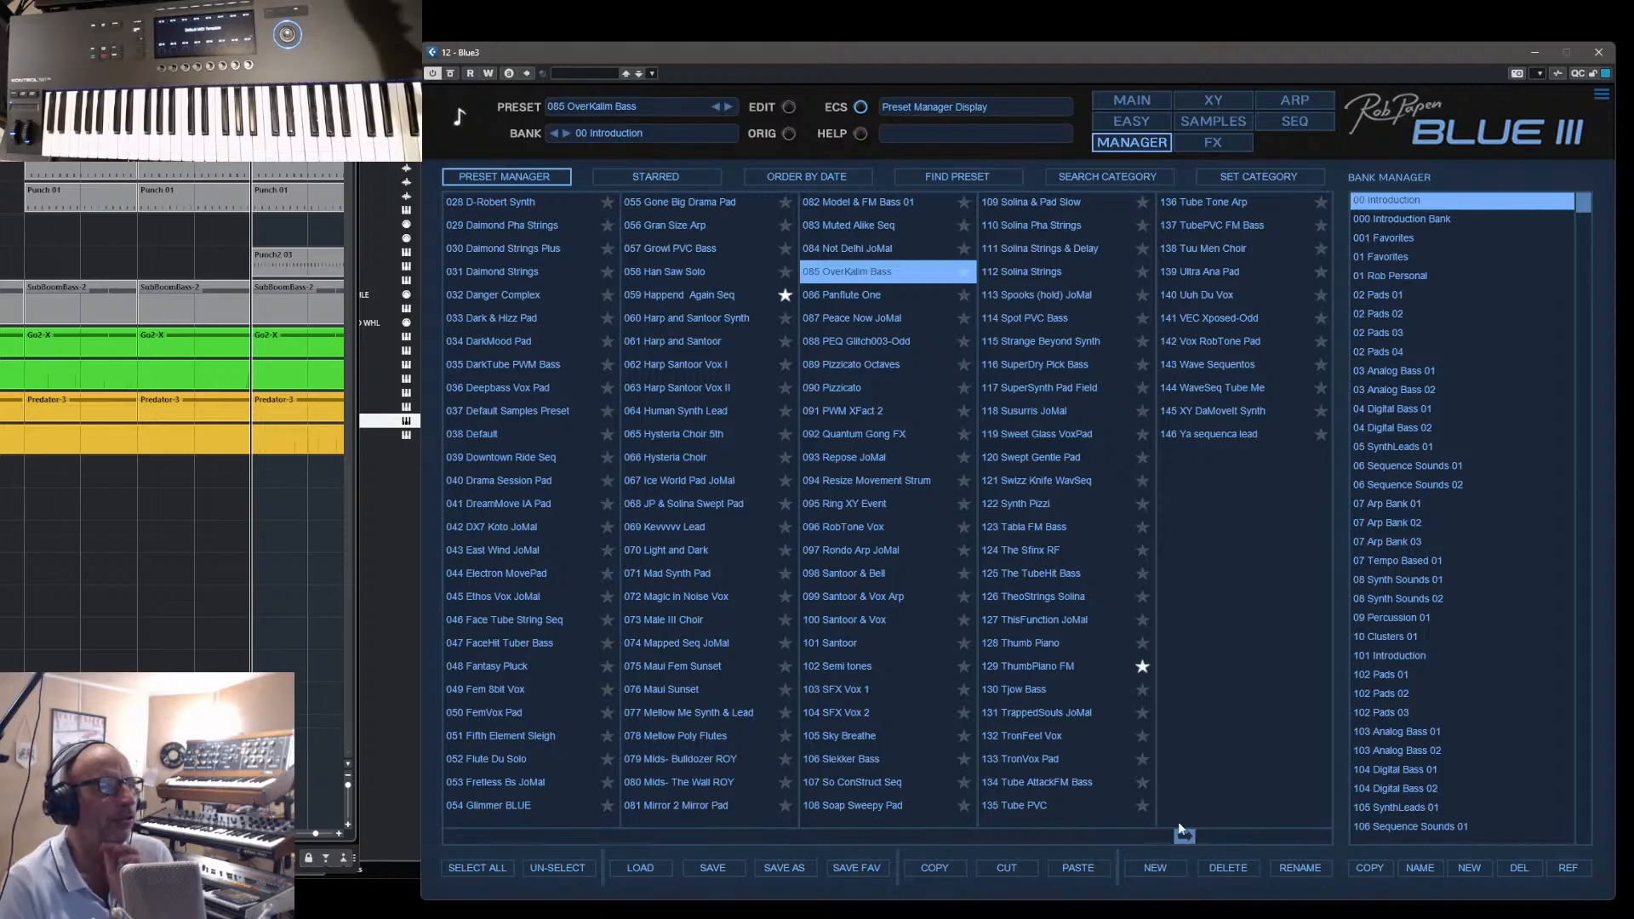
pyautogui.moveTo(1060, 820); pyautogui.dragTo(544, 817)
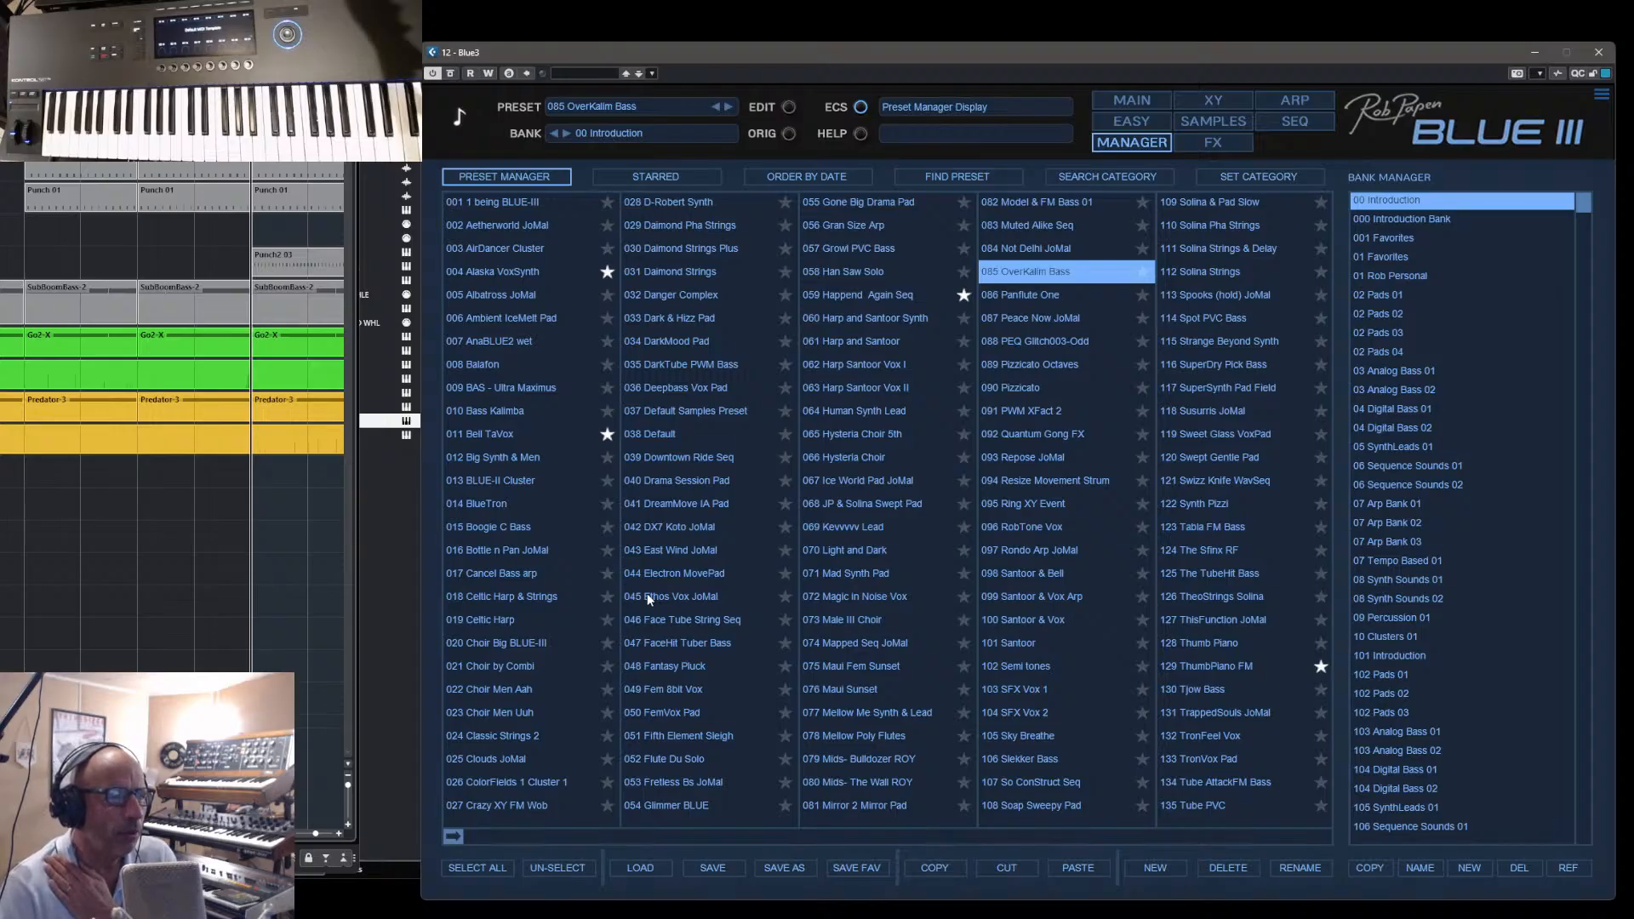
pyautogui.click(656, 764)
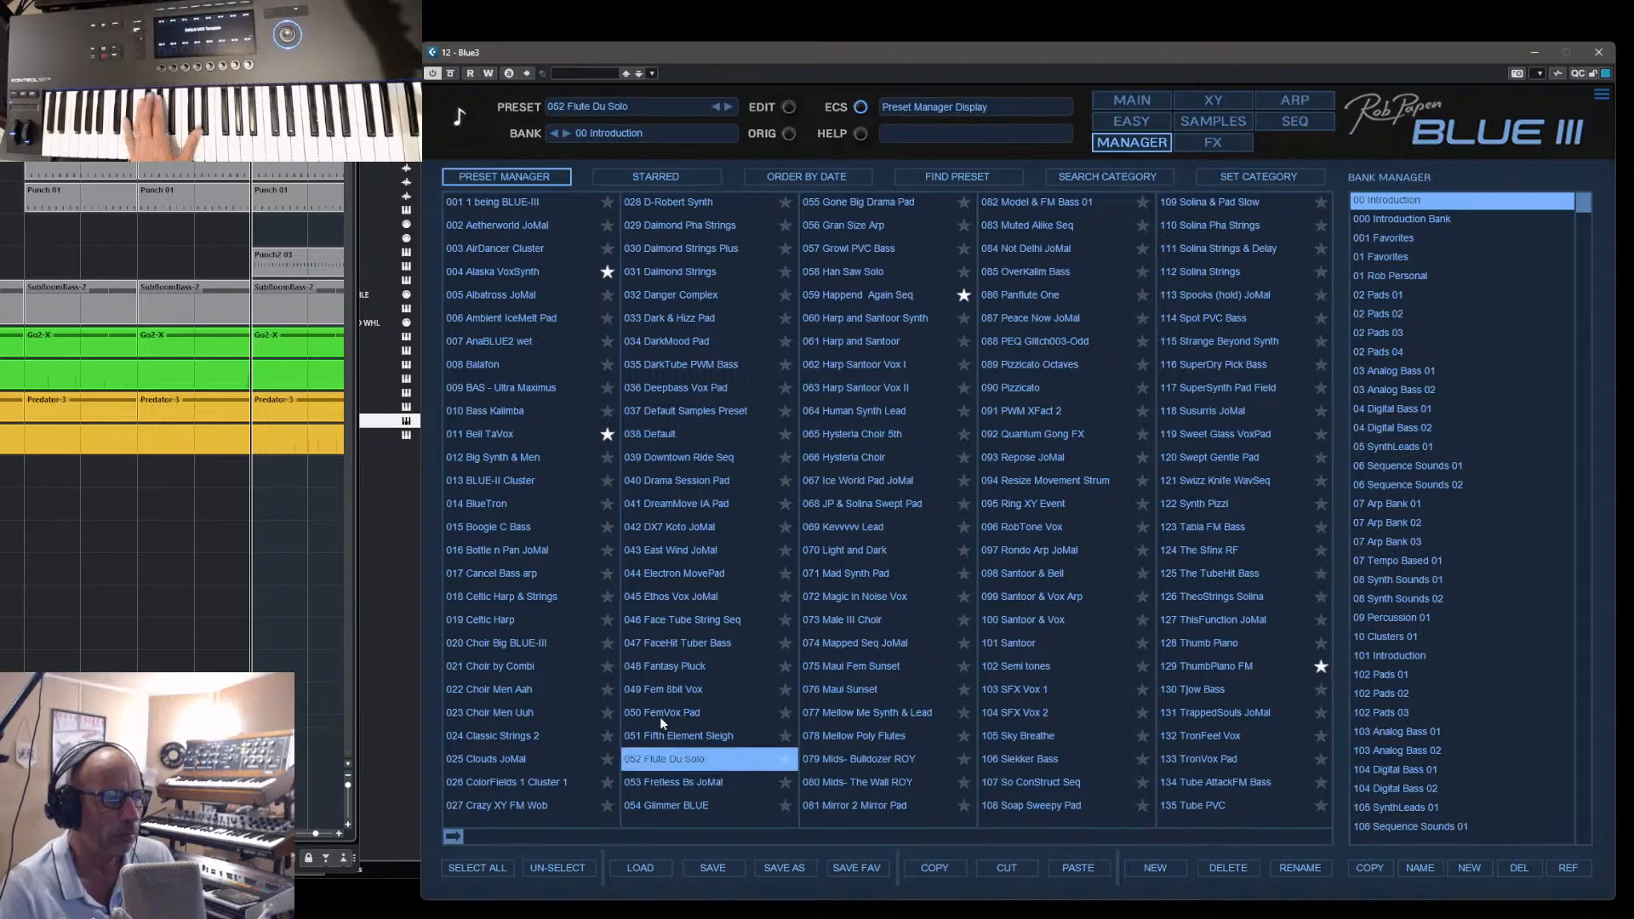
pyautogui.click(669, 389)
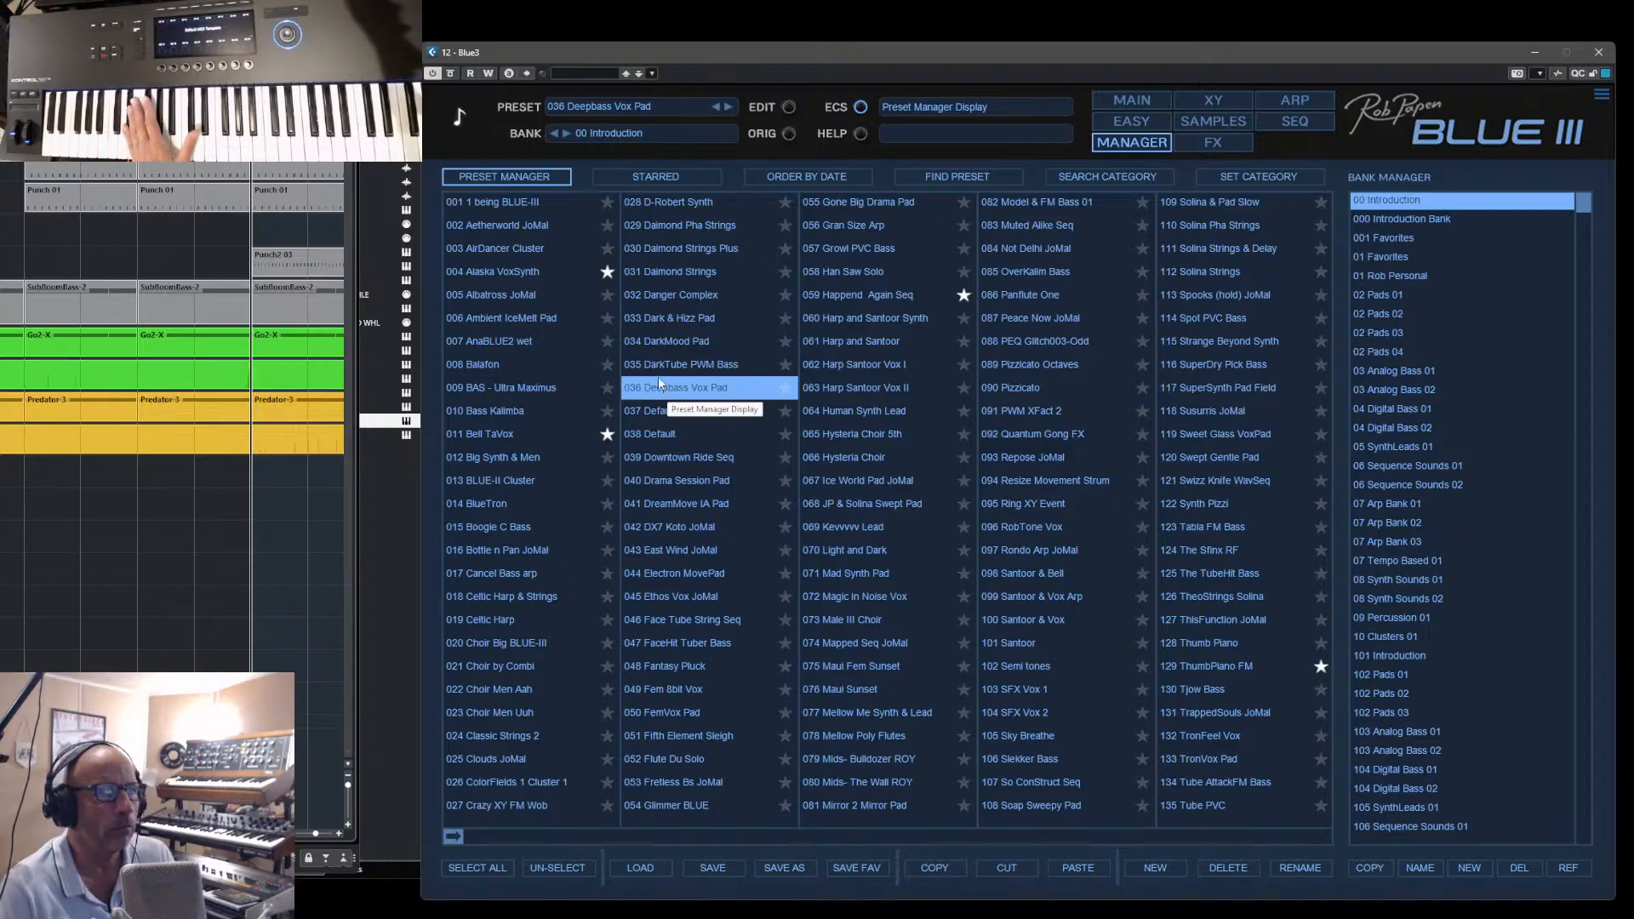
# - Show the oscillators of Deepbass Vox Pad and switch off Osc 2, Osc 3 and Osc 4 to hear Osc 1 and Osc 6
pyautogui.click(1146, 99)
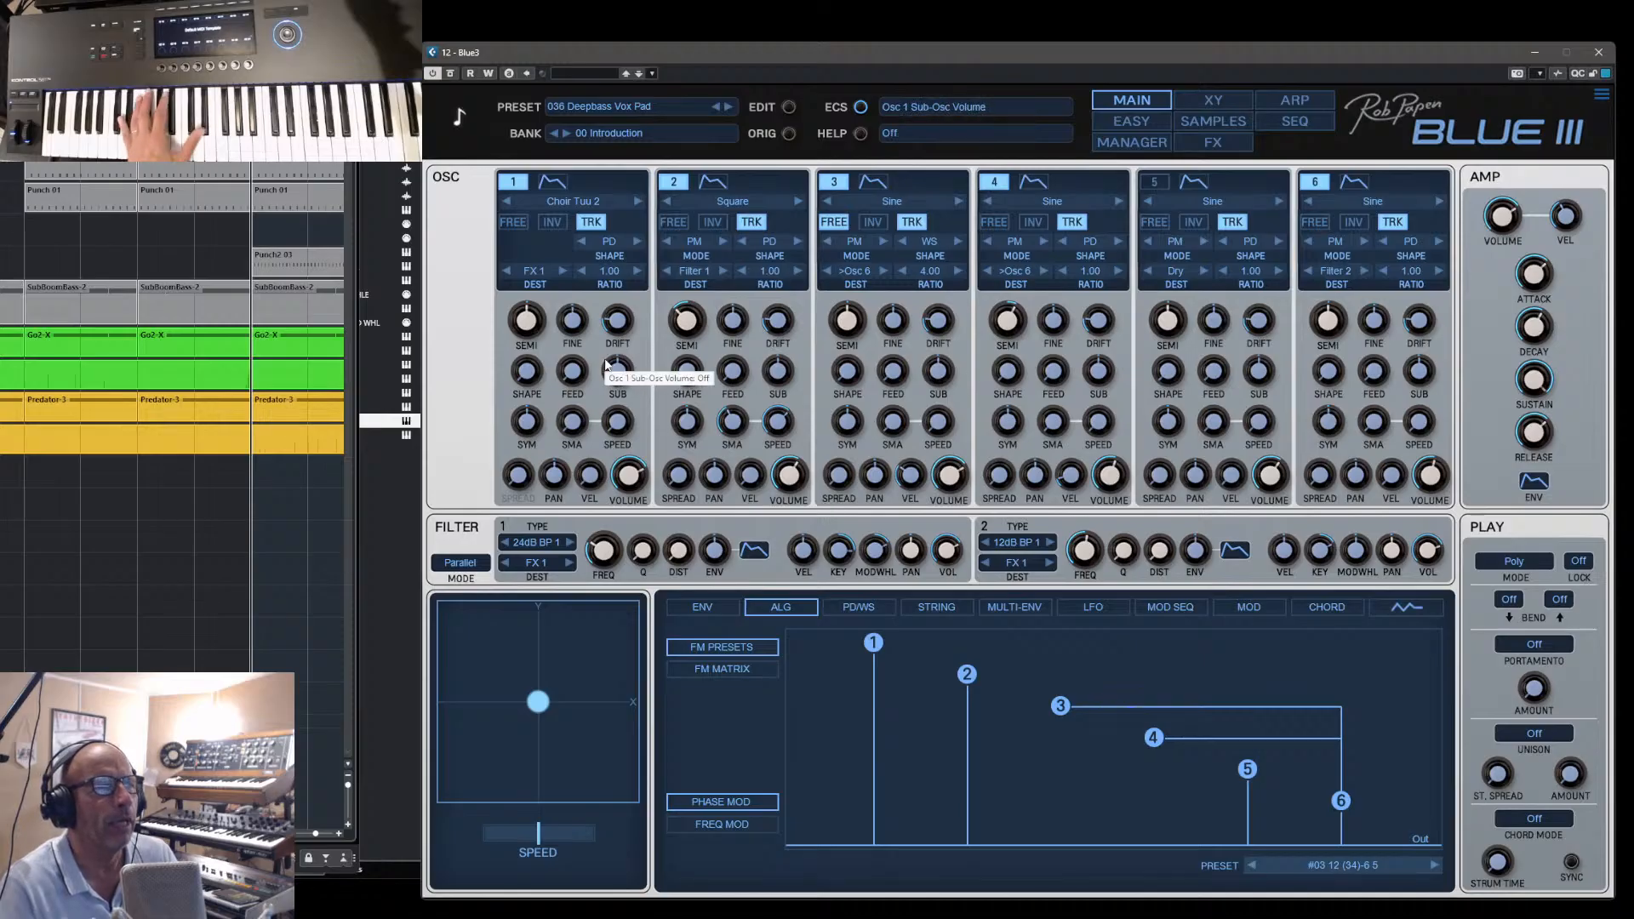
pyautogui.click(672, 183)
pyautogui.click(827, 182)
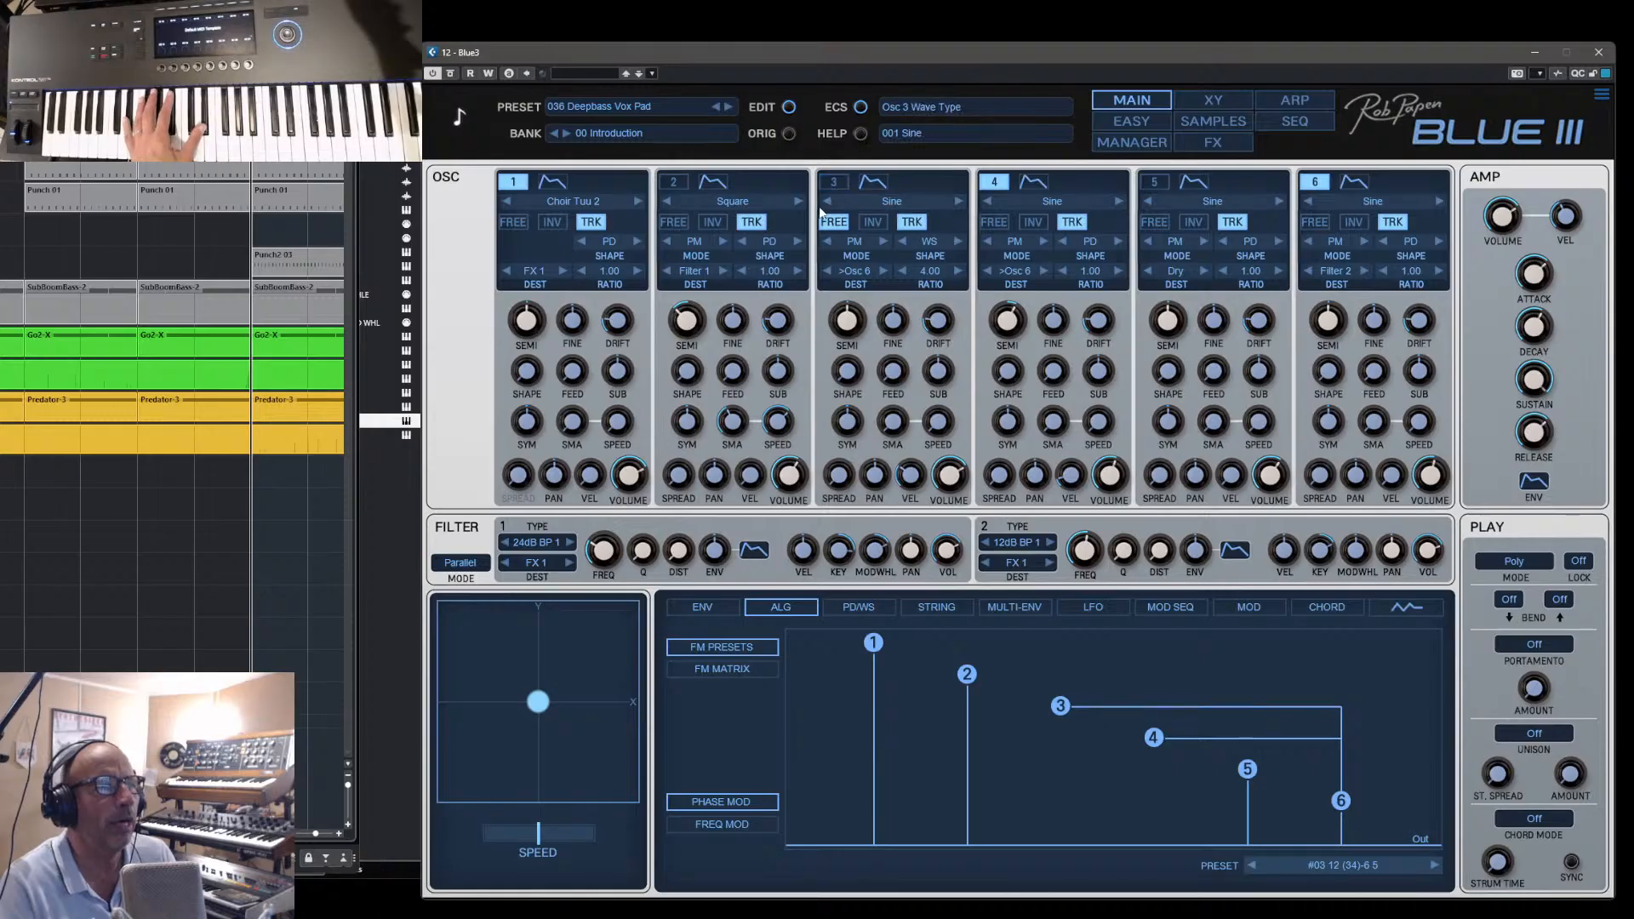
pyautogui.click(996, 177)
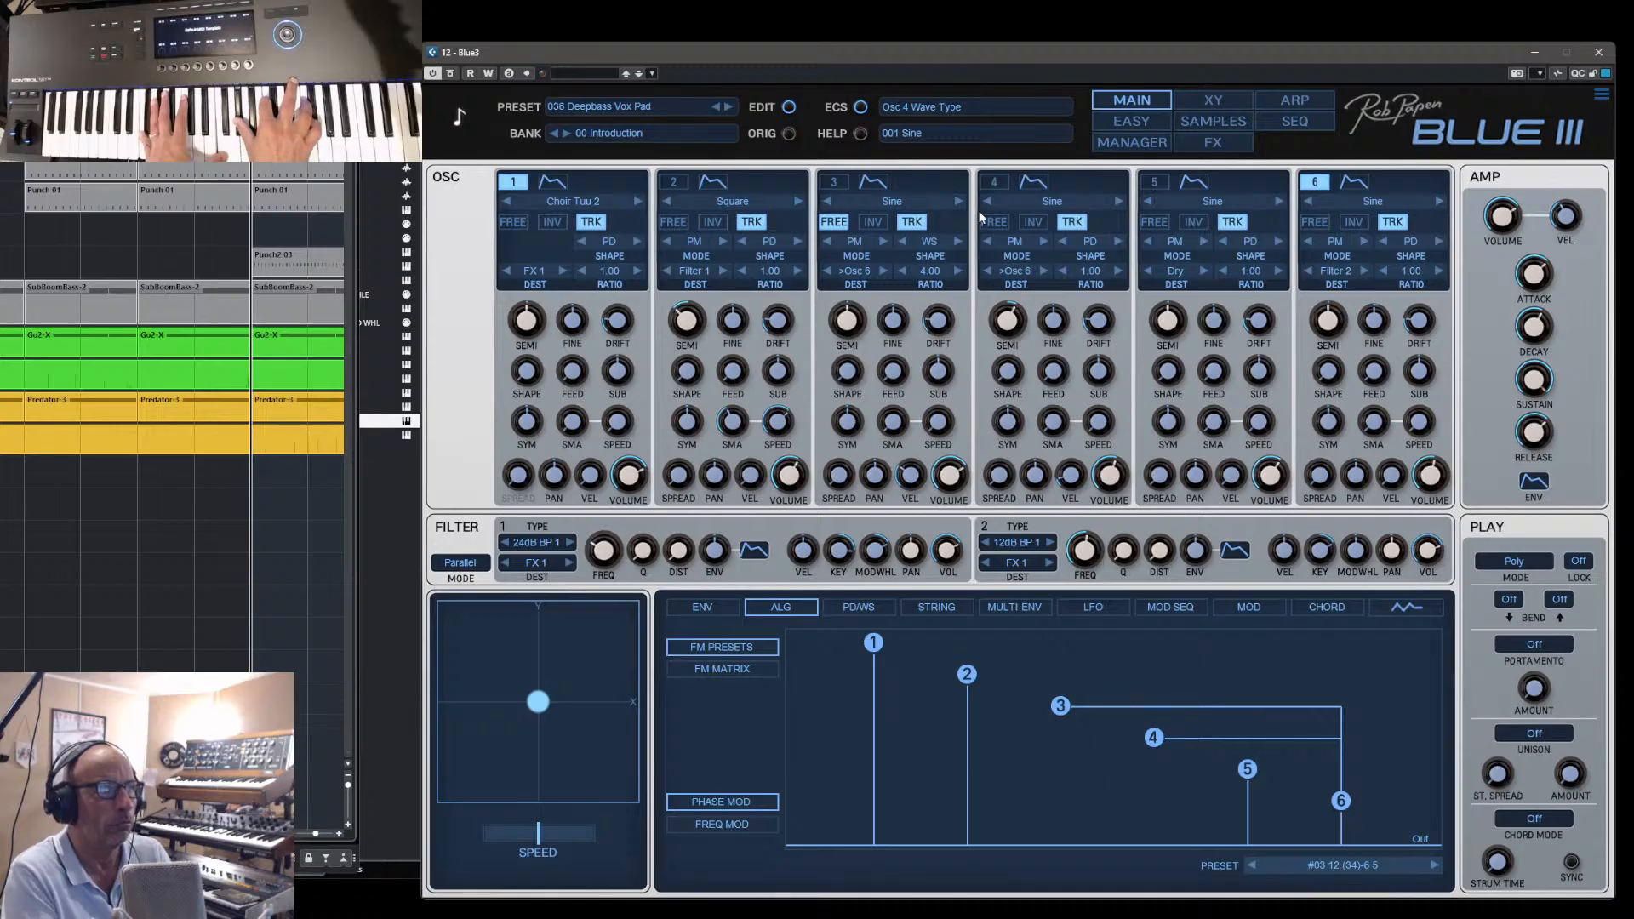
pyautogui.click(1153, 146)
pyautogui.click(1149, 145)
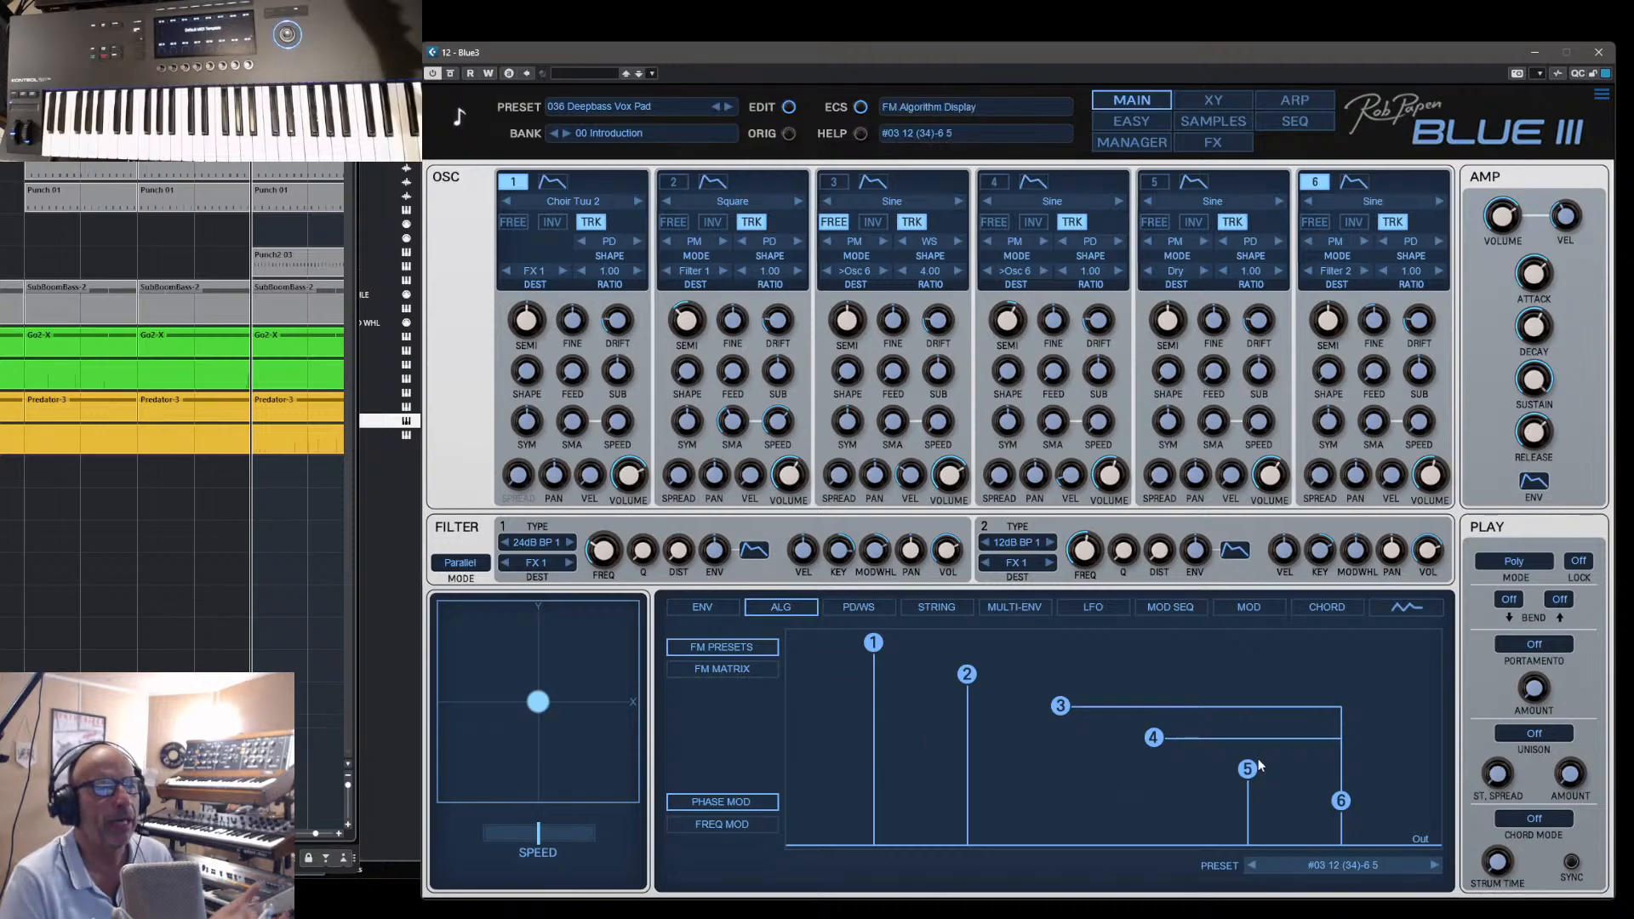
# - Lengthen the decay of the Osc 2 envelope to its maximum and switch Osc 2 back on
pyautogui.click(709, 183)
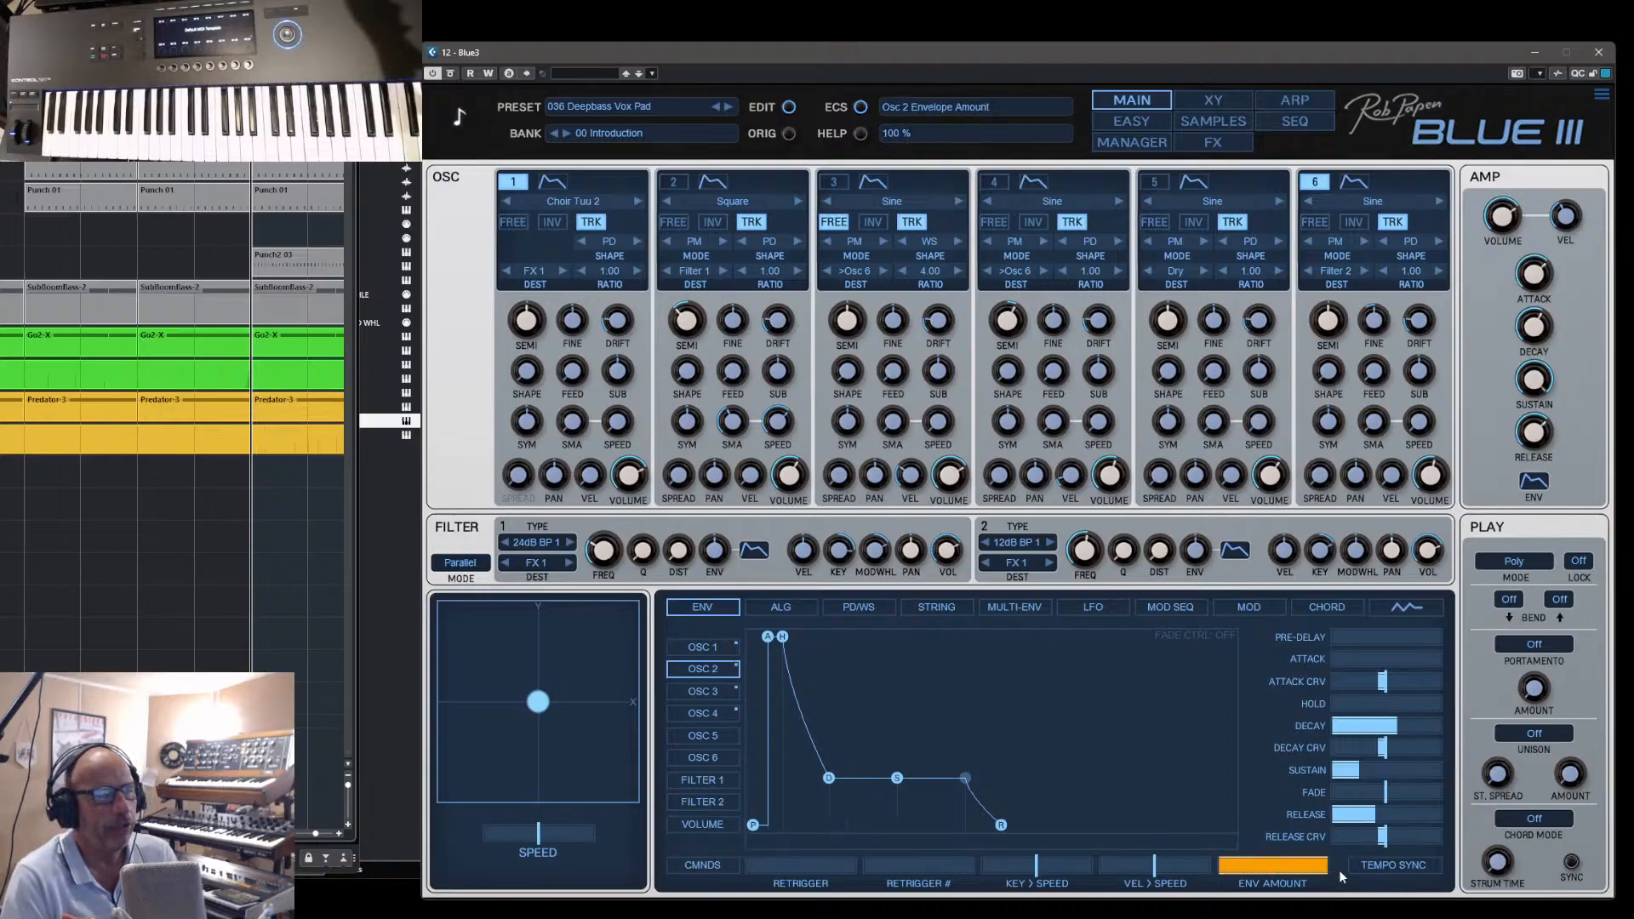
pyautogui.moveTo(832, 779); pyautogui.dragTo(942, 770)
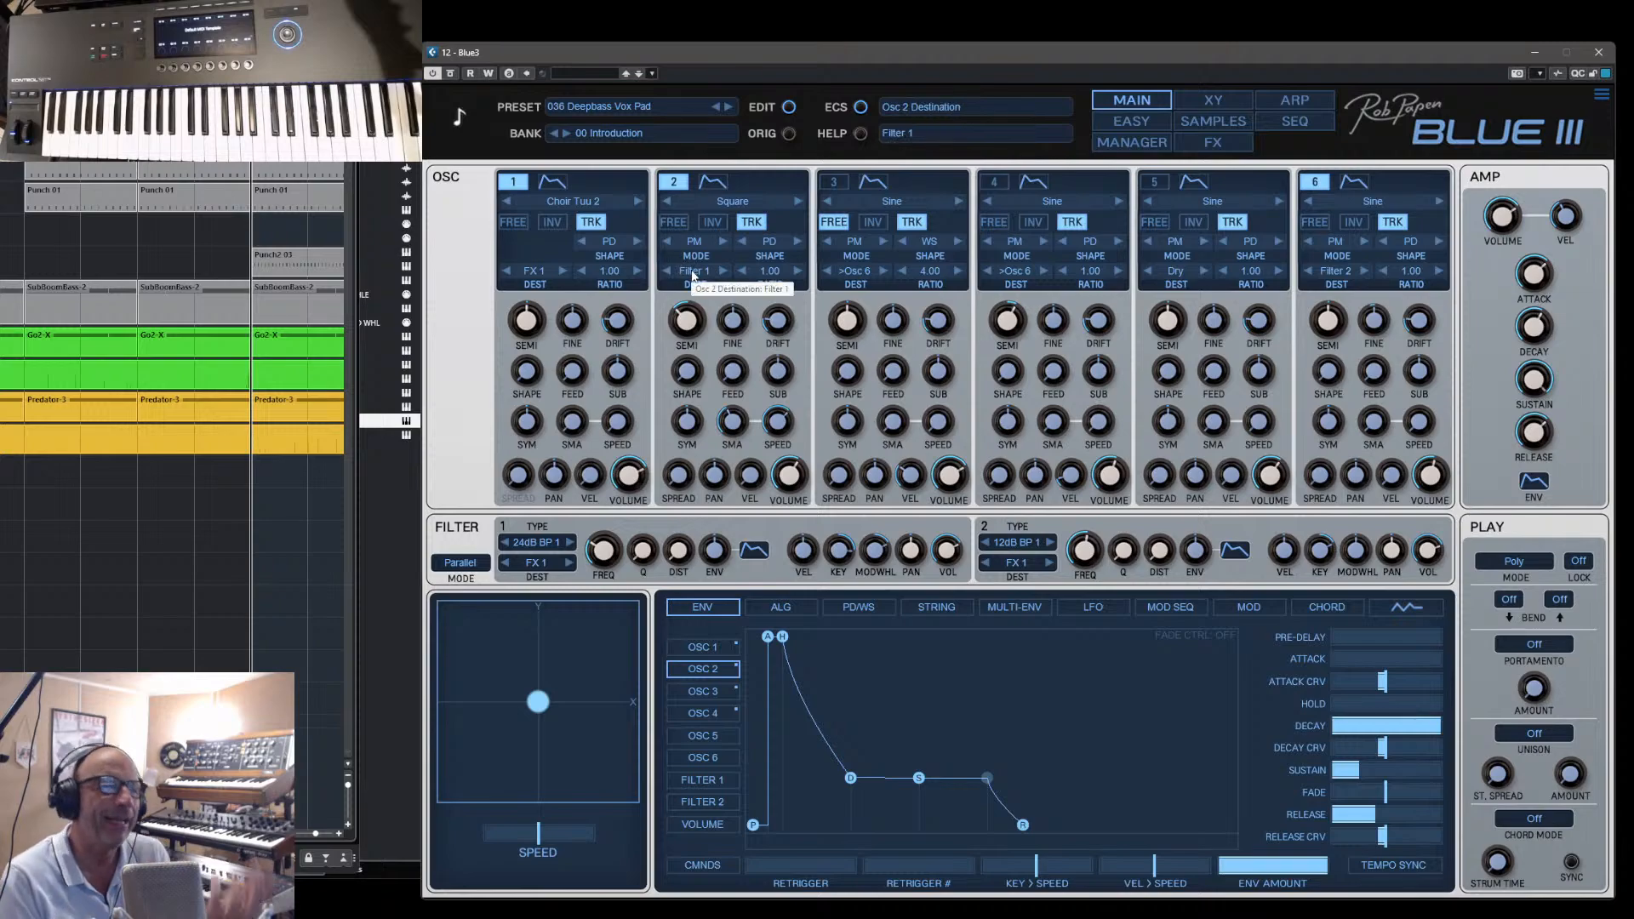
# - Switch Osc 3 and Osc 4 back on with the FM algorithm in view, and try out the Filter 2 frequency
pyautogui.click(794, 609)
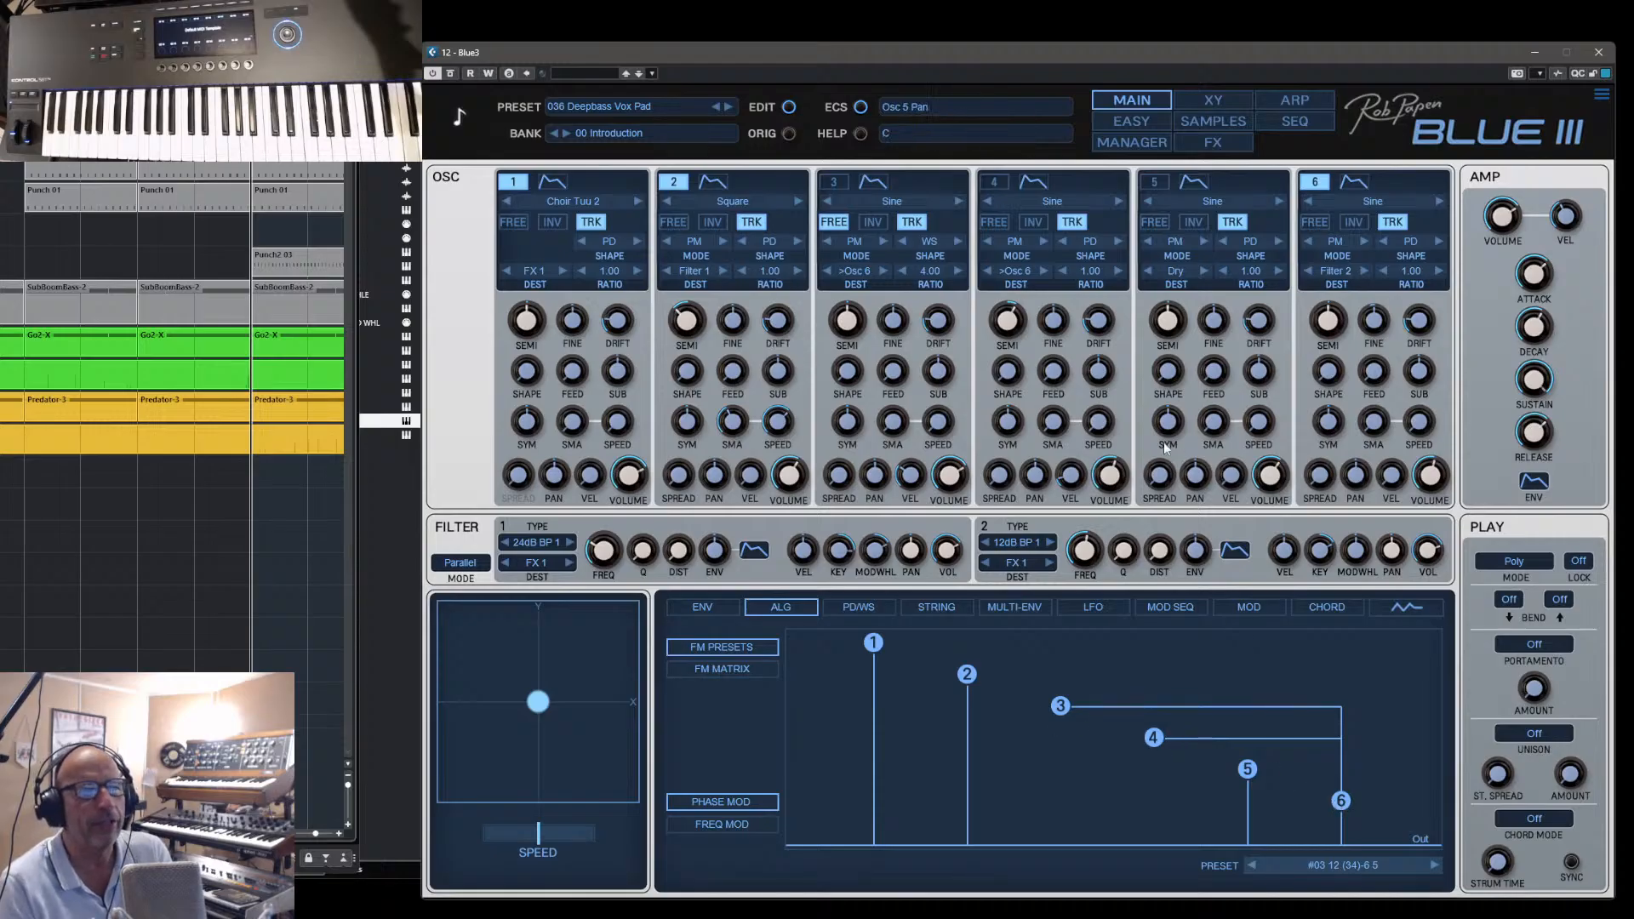
pyautogui.click(832, 184)
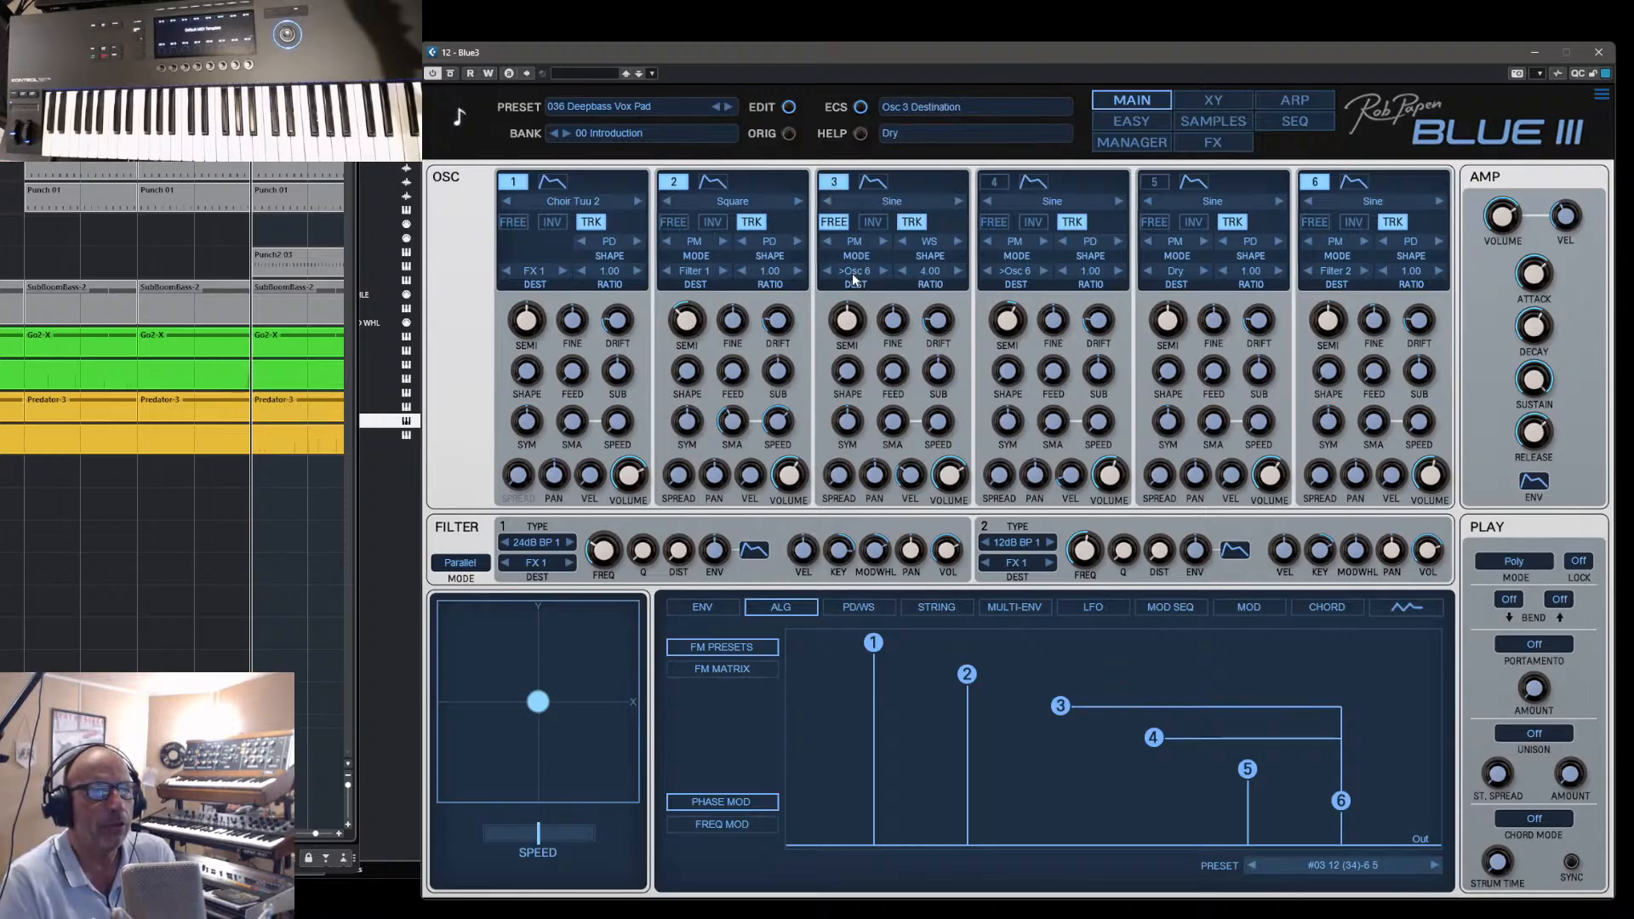
pyautogui.click(992, 182)
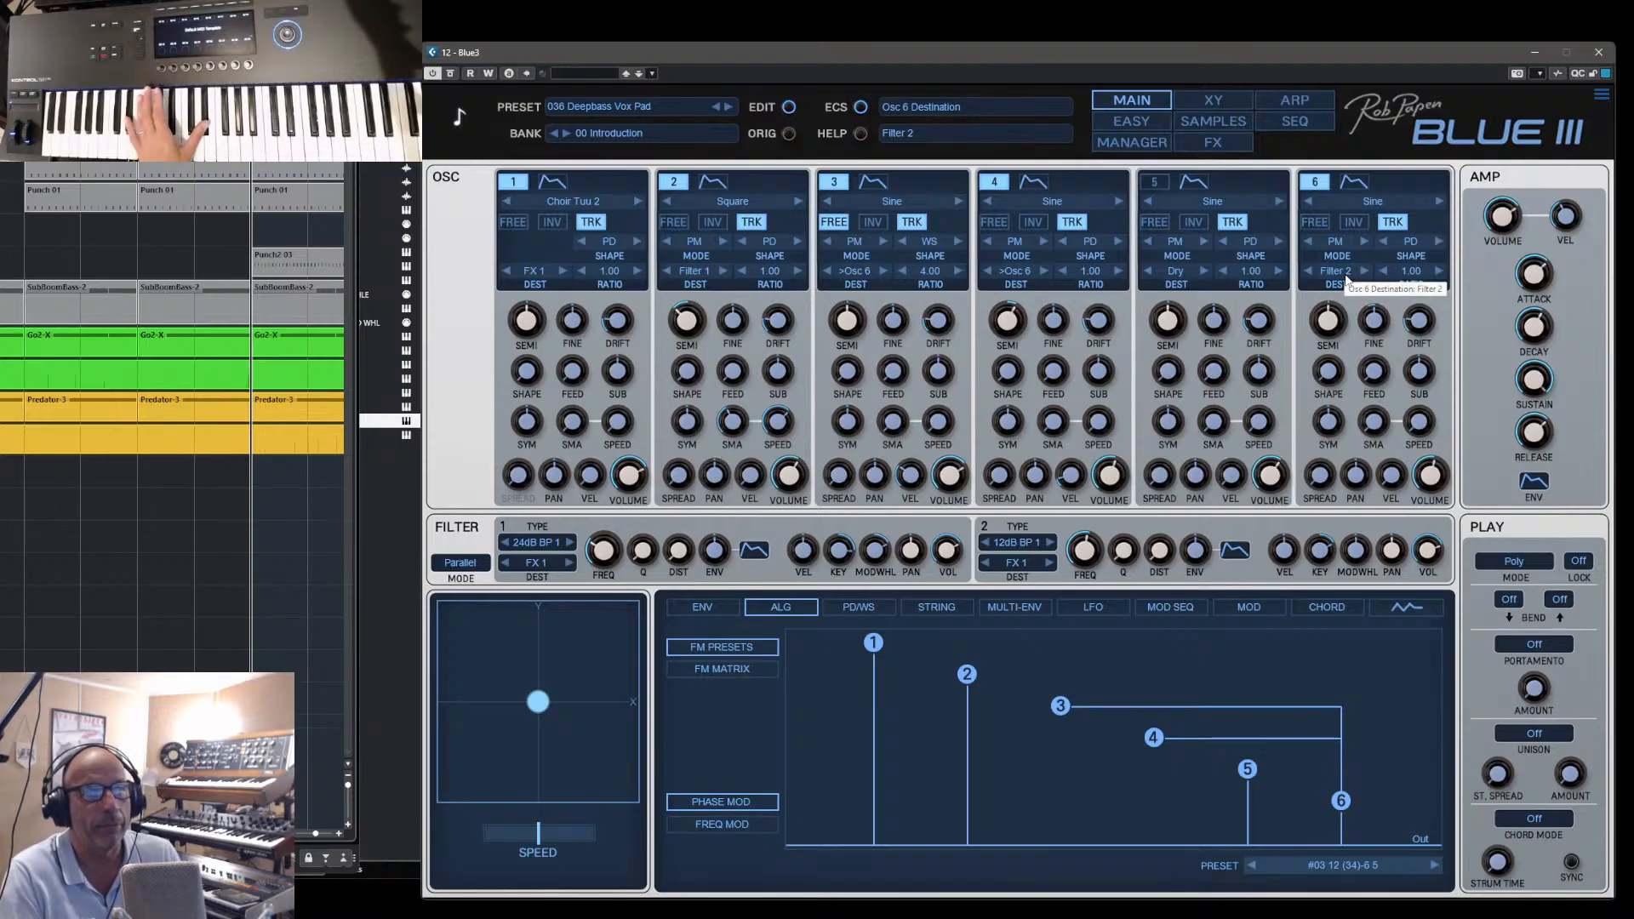
pyautogui.moveTo(1090, 555)
pyautogui.mouseDown()
pyautogui.moveTo(1105, 527)
pyautogui.moveTo(1112, 564)
pyautogui.moveTo(1123, 517)
pyautogui.moveTo(1109, 565)
pyautogui.mouseUp()
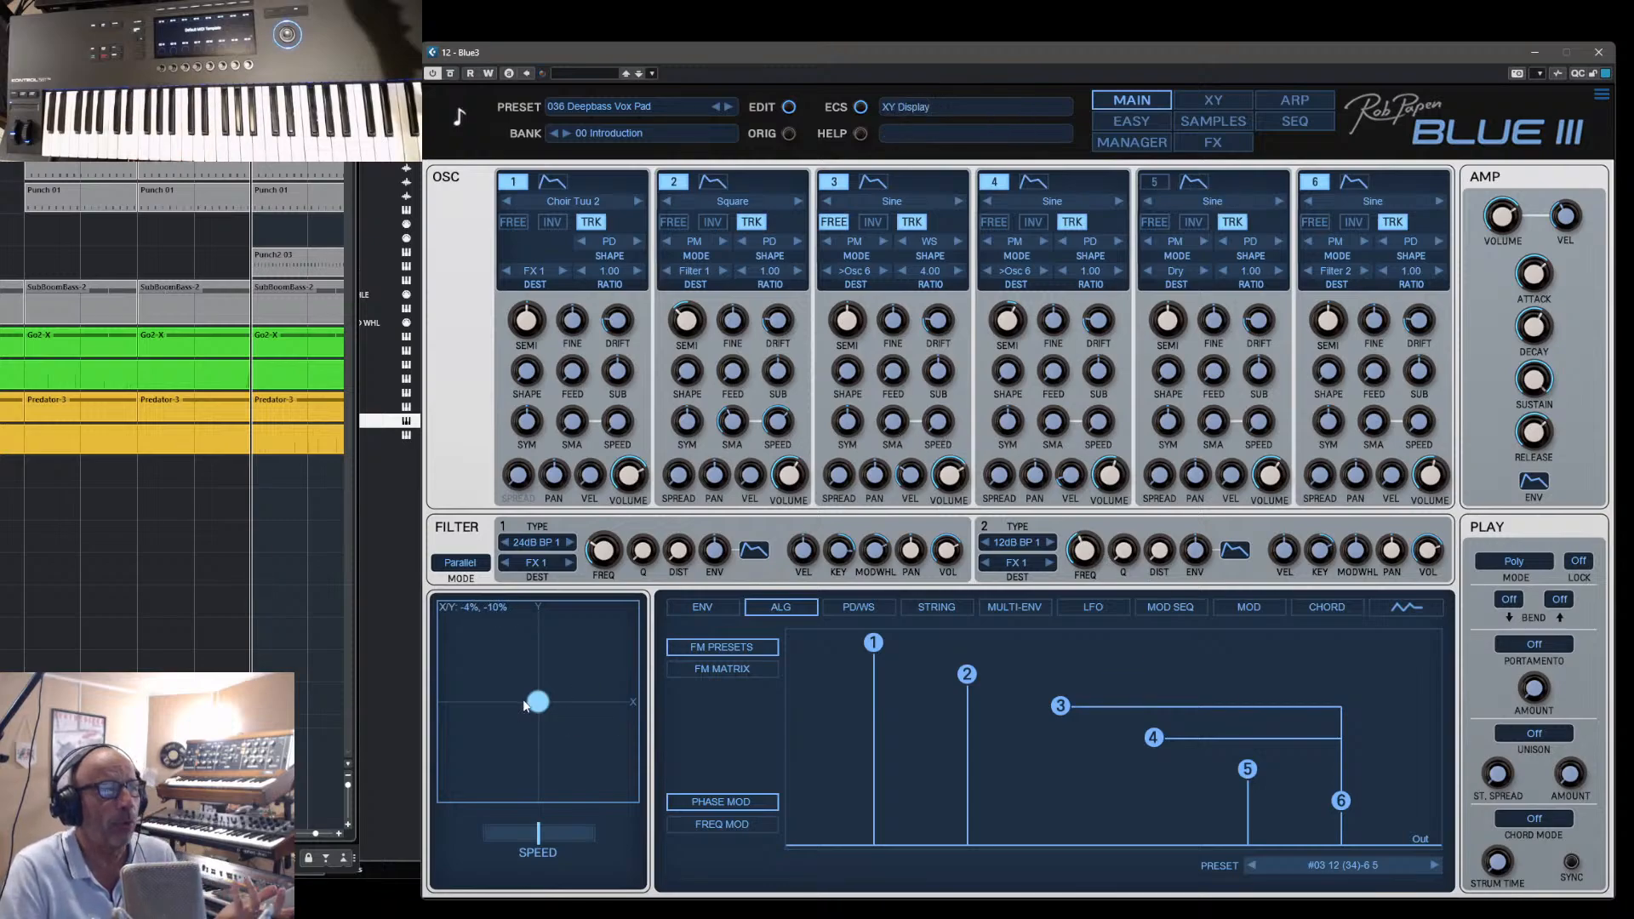
# - Show the XY screen with its filter frequency and Q assignments, and try moving the XY point, resetting it to the centre each time
pyautogui.moveTo(525, 704); pyautogui.dragTo(566, 687)
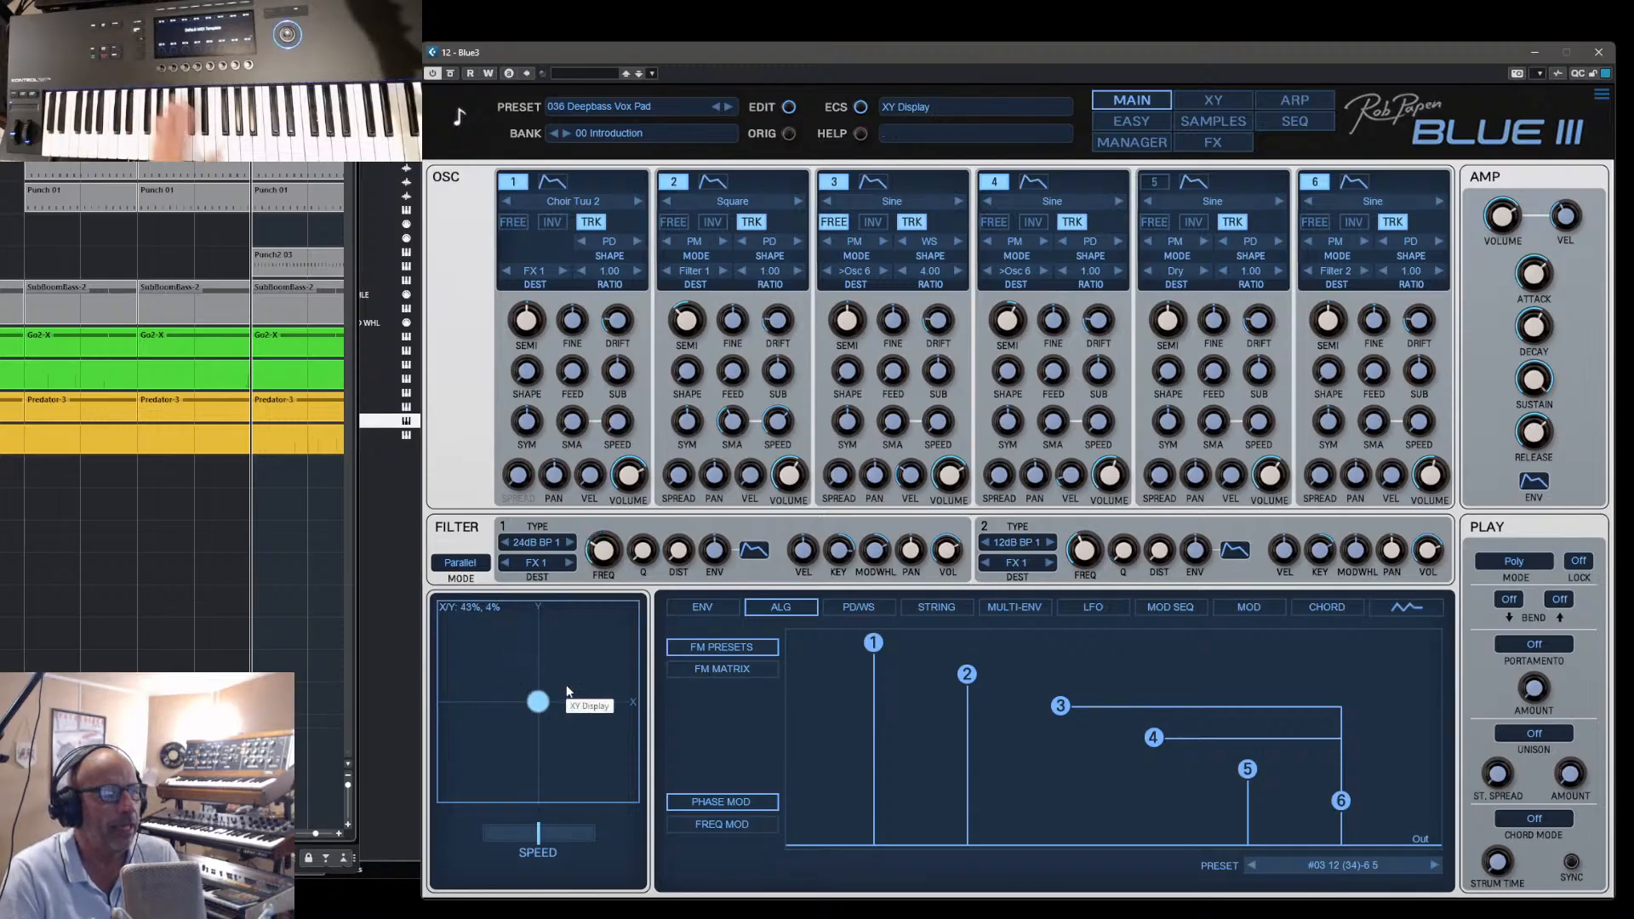
pyautogui.click(1212, 101)
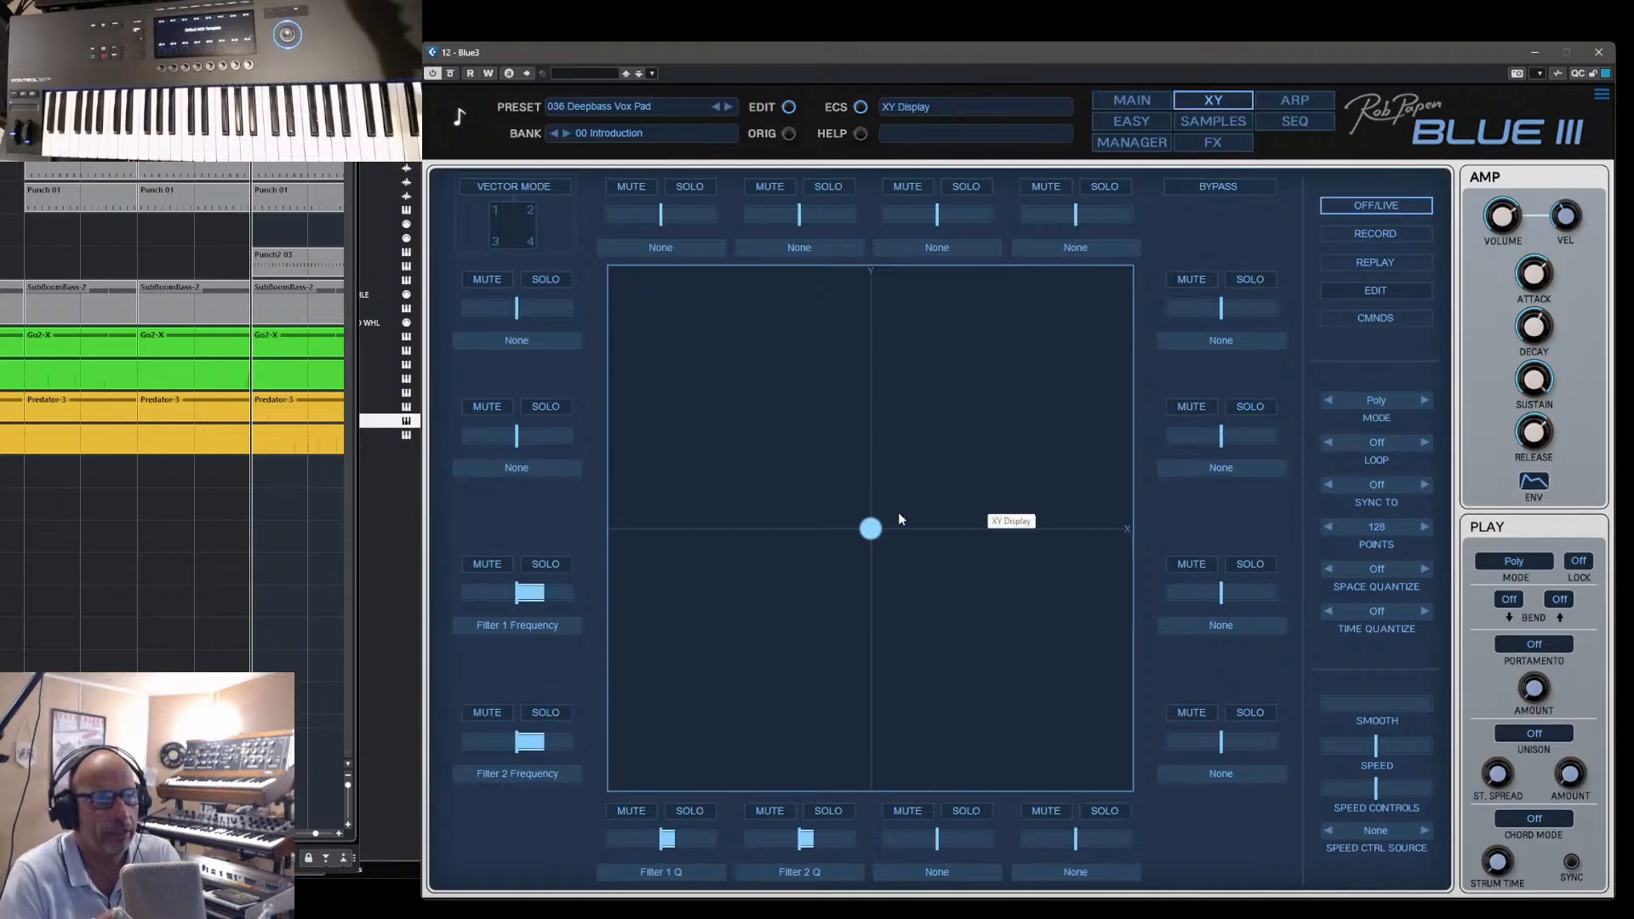
pyautogui.moveTo(876, 524); pyautogui.dragTo(975, 520)
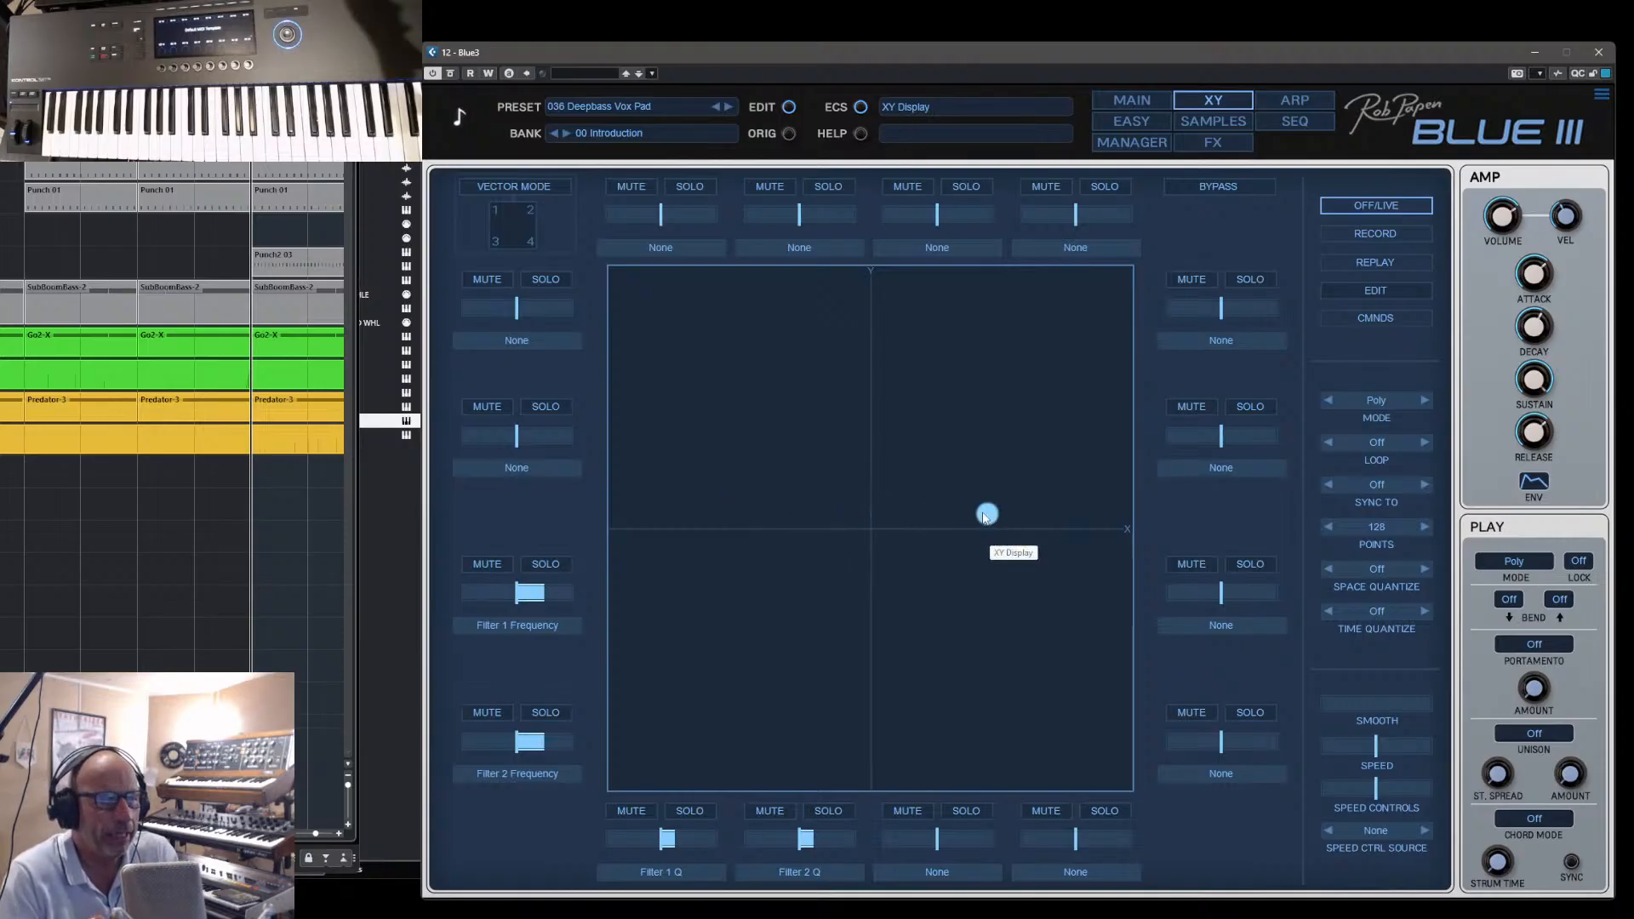
pyautogui.doubleClick(983, 514)
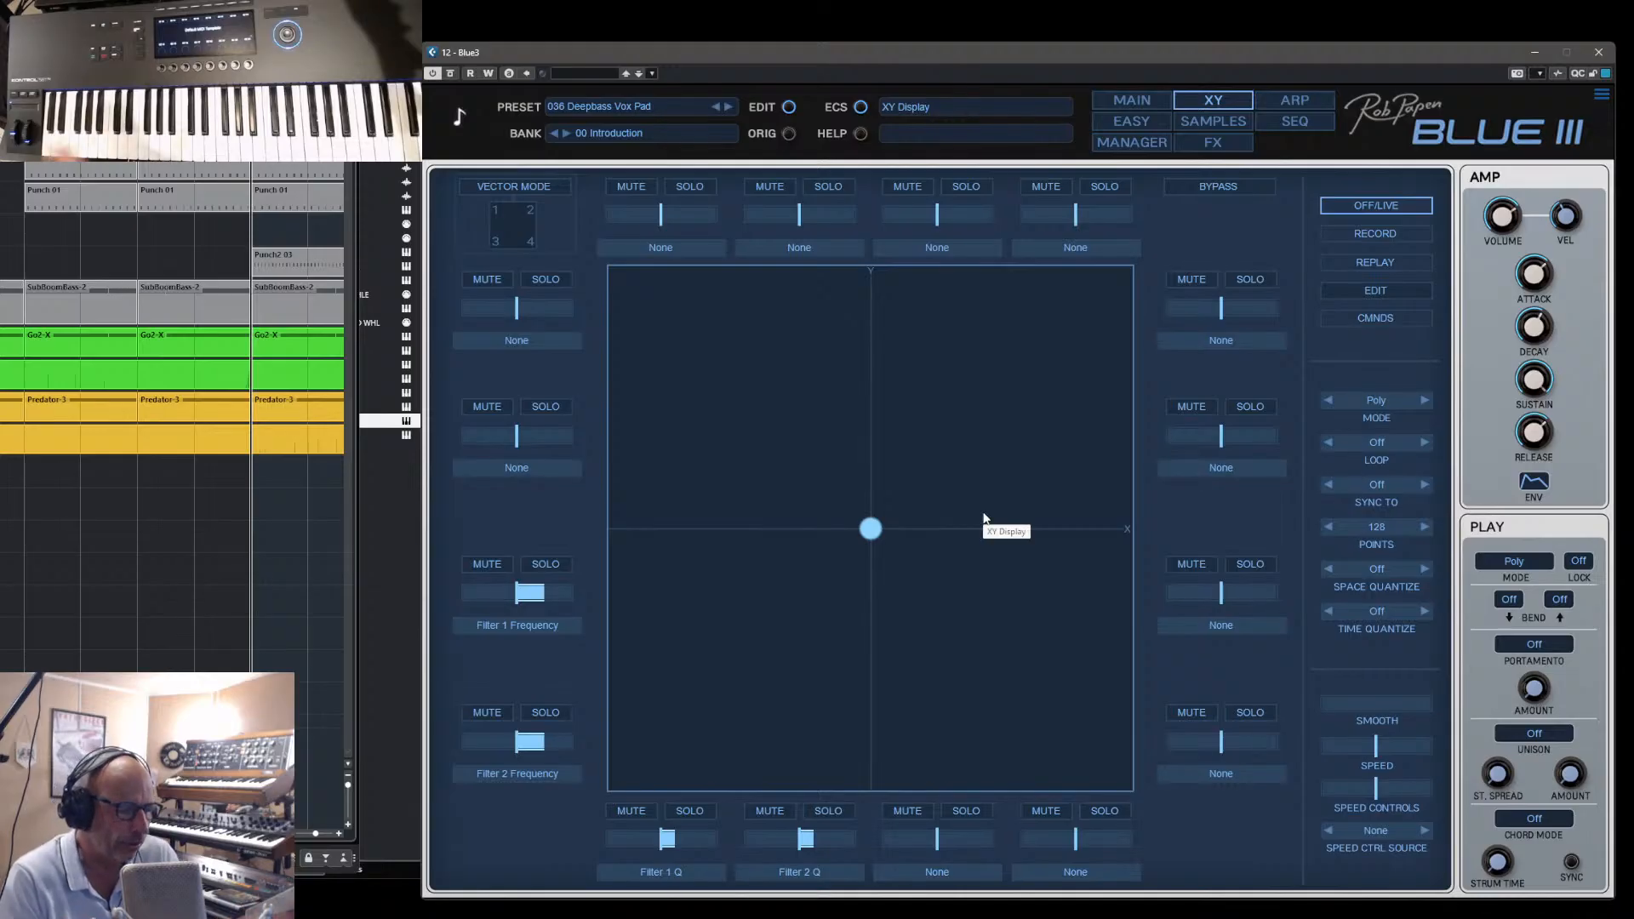
pyautogui.moveTo(872, 528); pyautogui.dragTo(927, 422)
pyautogui.doubleClick(929, 423)
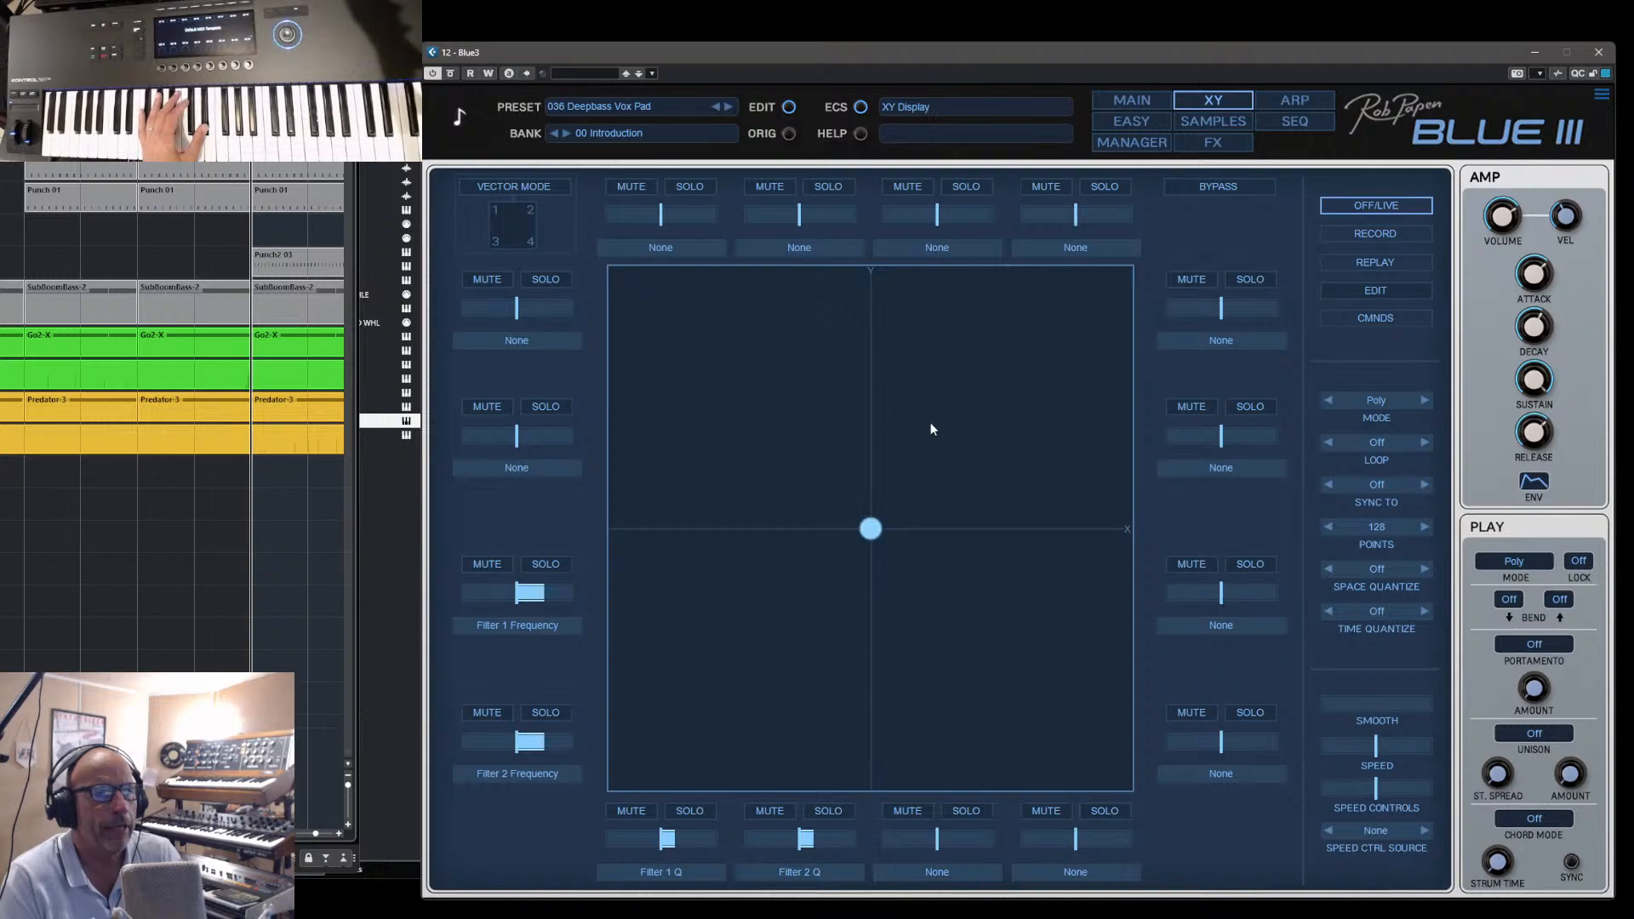
# - Record a freehand looping movement of the XY point around the centre and set the XY pad to replay it
pyautogui.click(1376, 234)
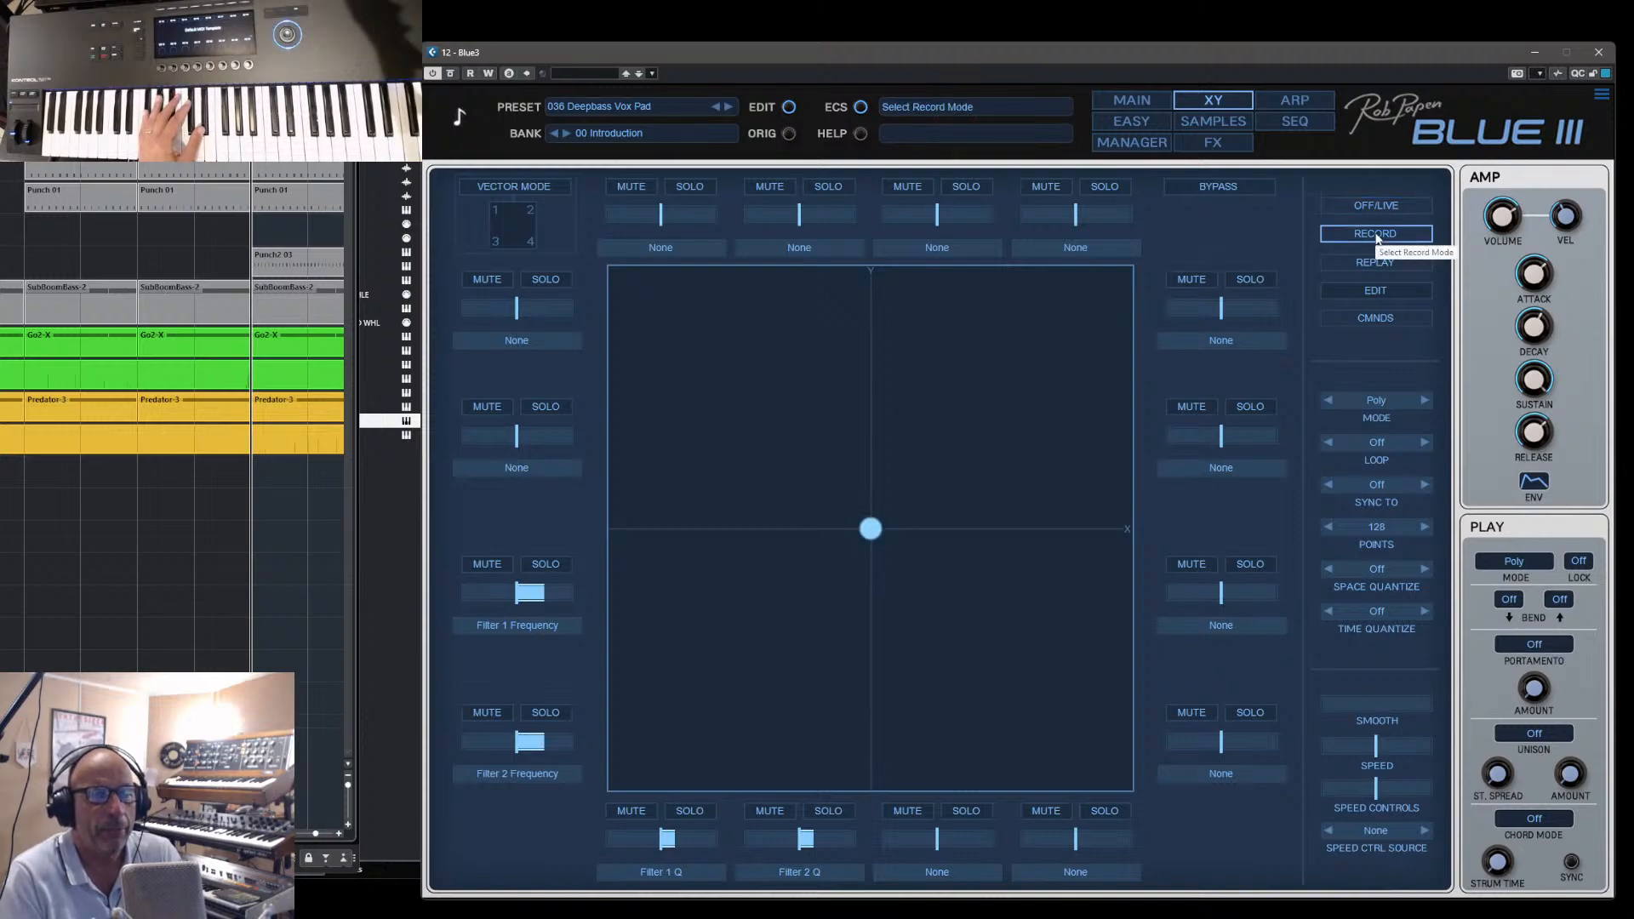
pyautogui.moveTo(871, 529); pyautogui.dragTo(867, 440)
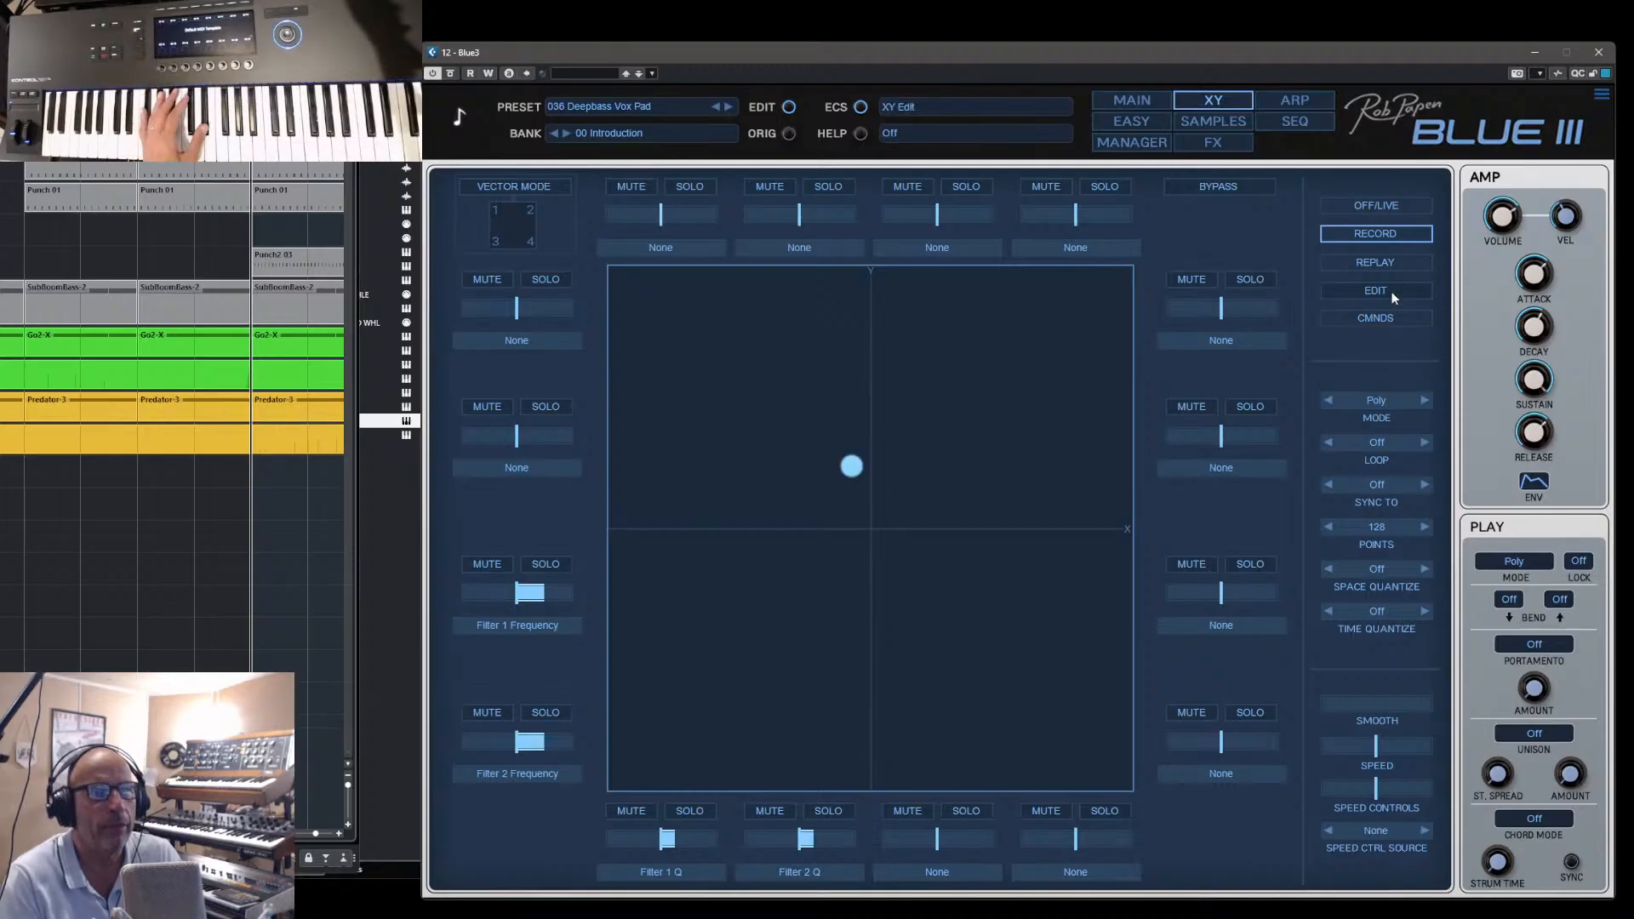
pyautogui.click(1391, 262)
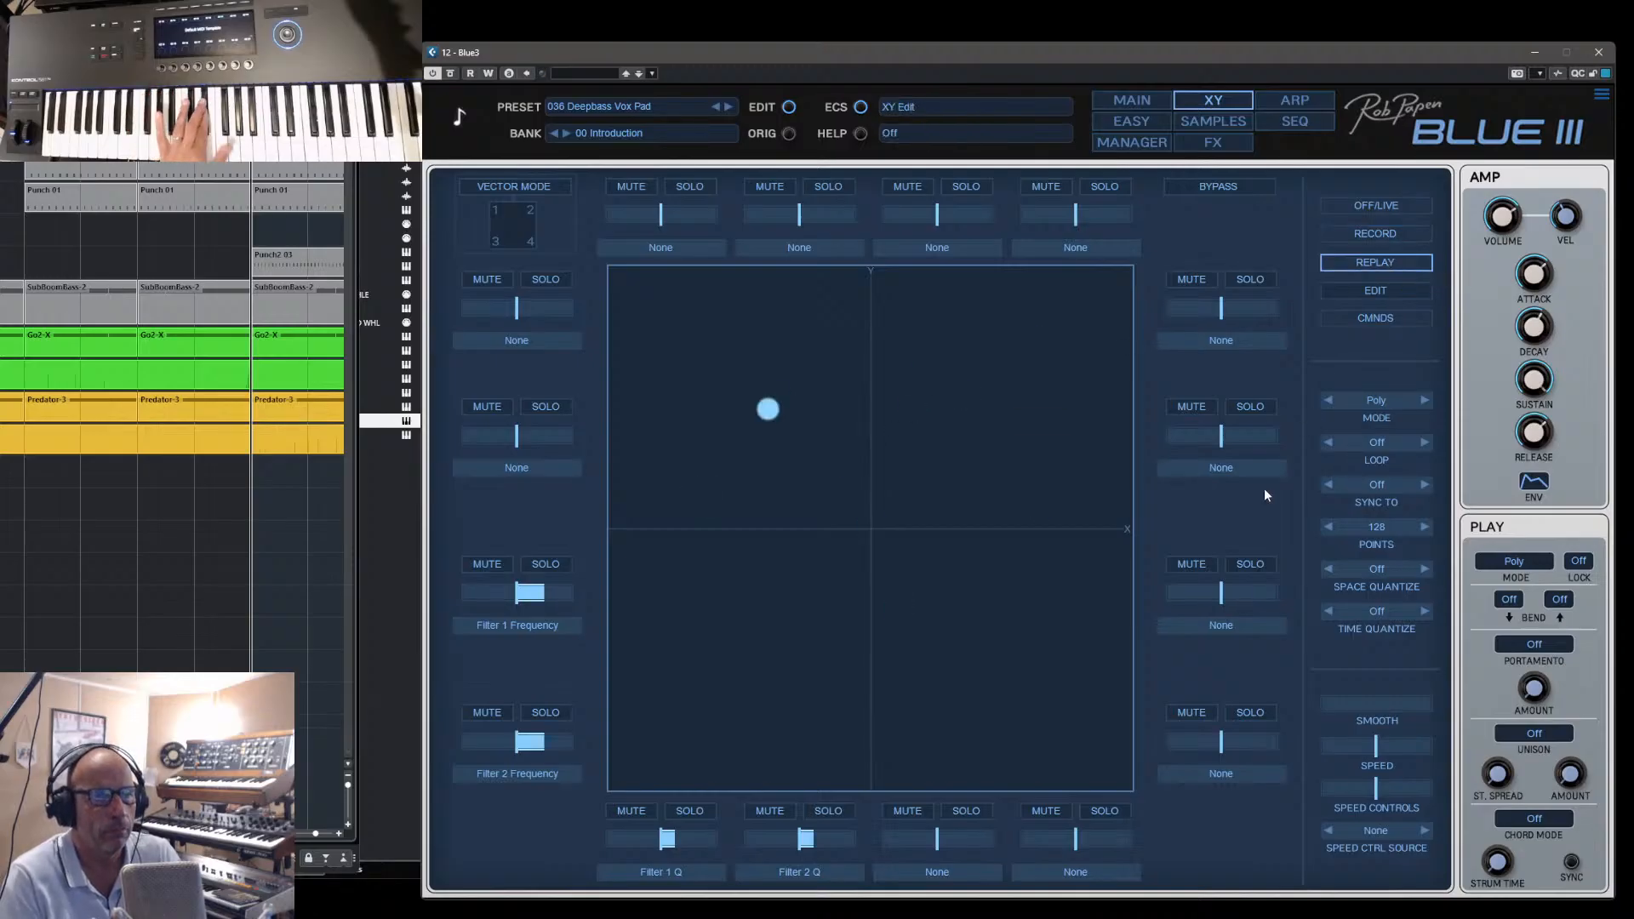
# - Show the recorded XY path in edit mode, pull a point near the centre outwards, and reduce the path to 16 points
pyautogui.click(1375, 292)
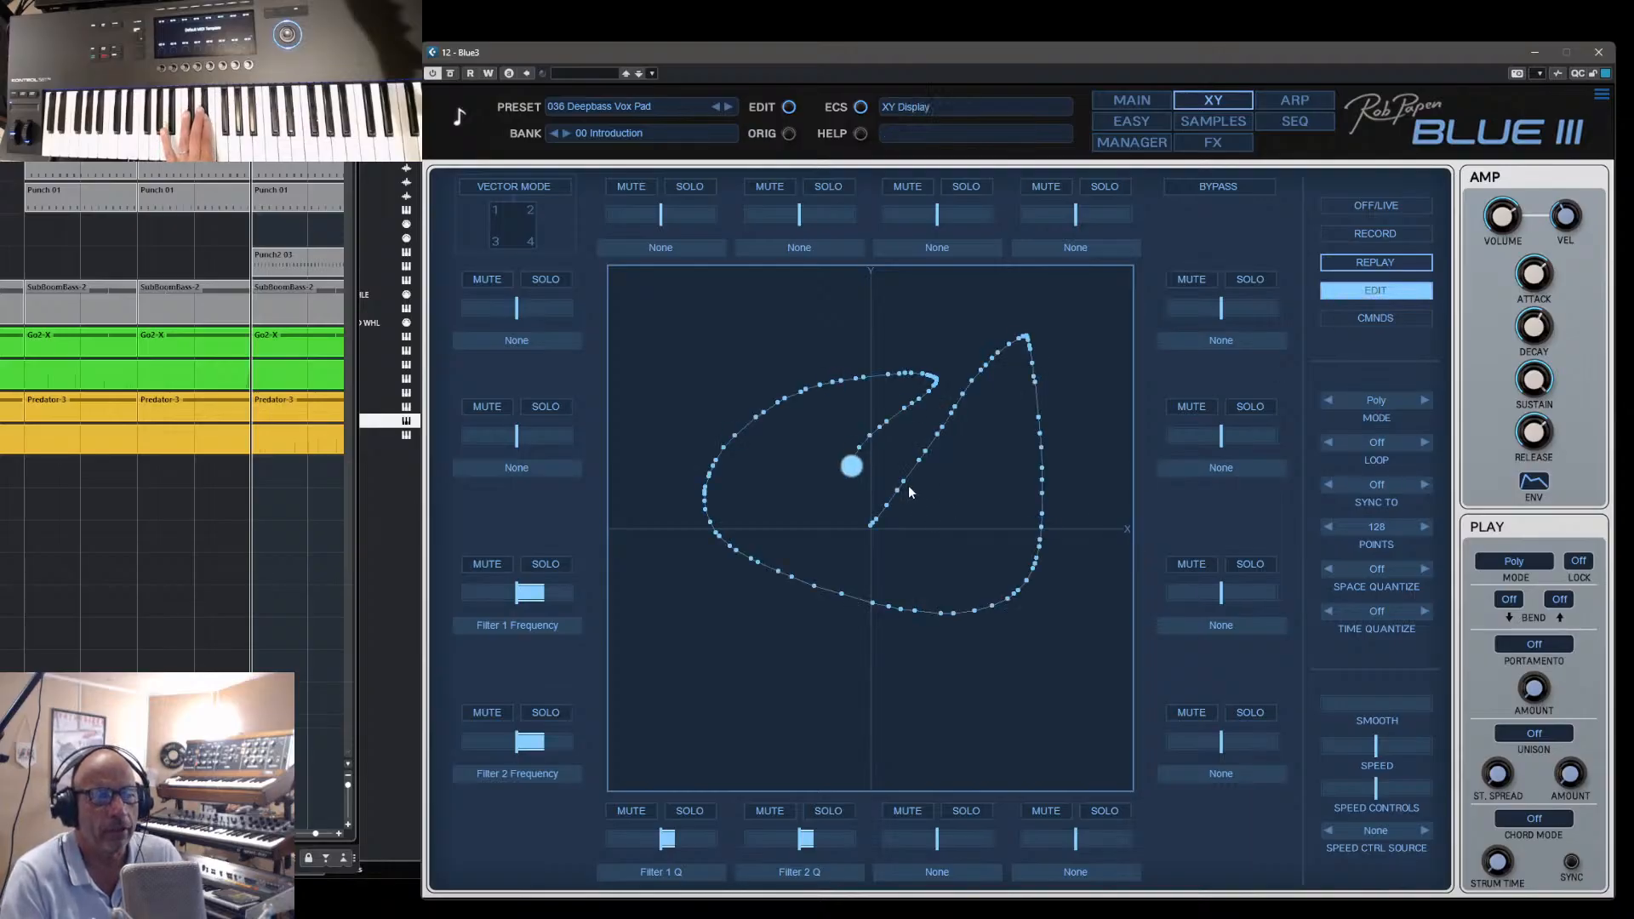
pyautogui.moveTo(907, 485); pyautogui.dragTo(947, 489)
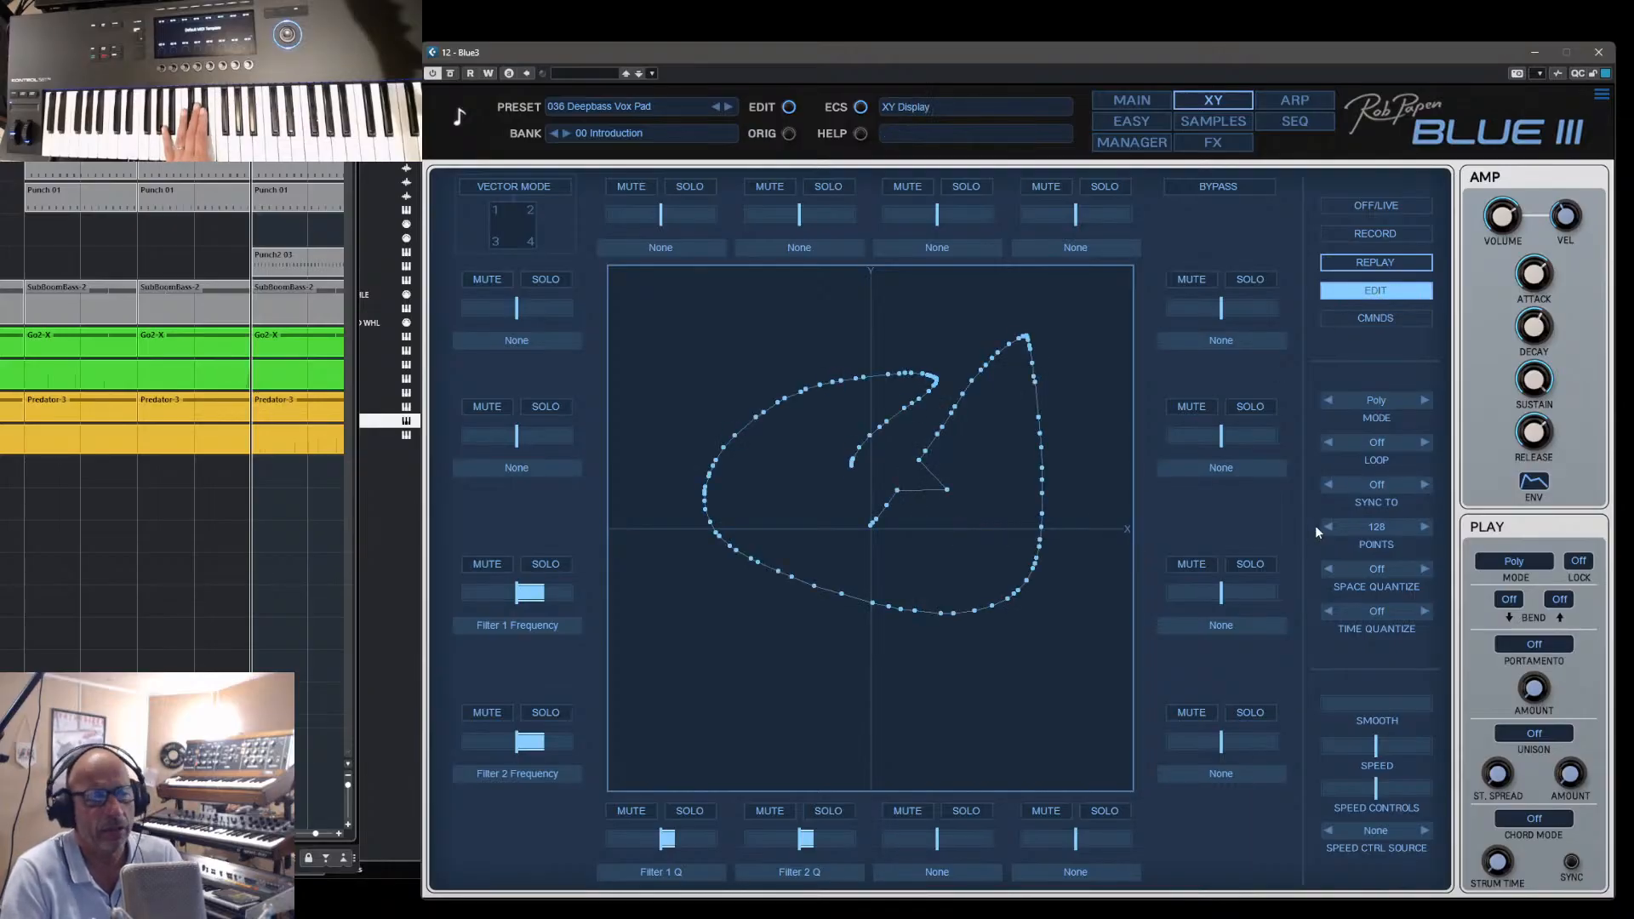
pyautogui.click(1380, 525)
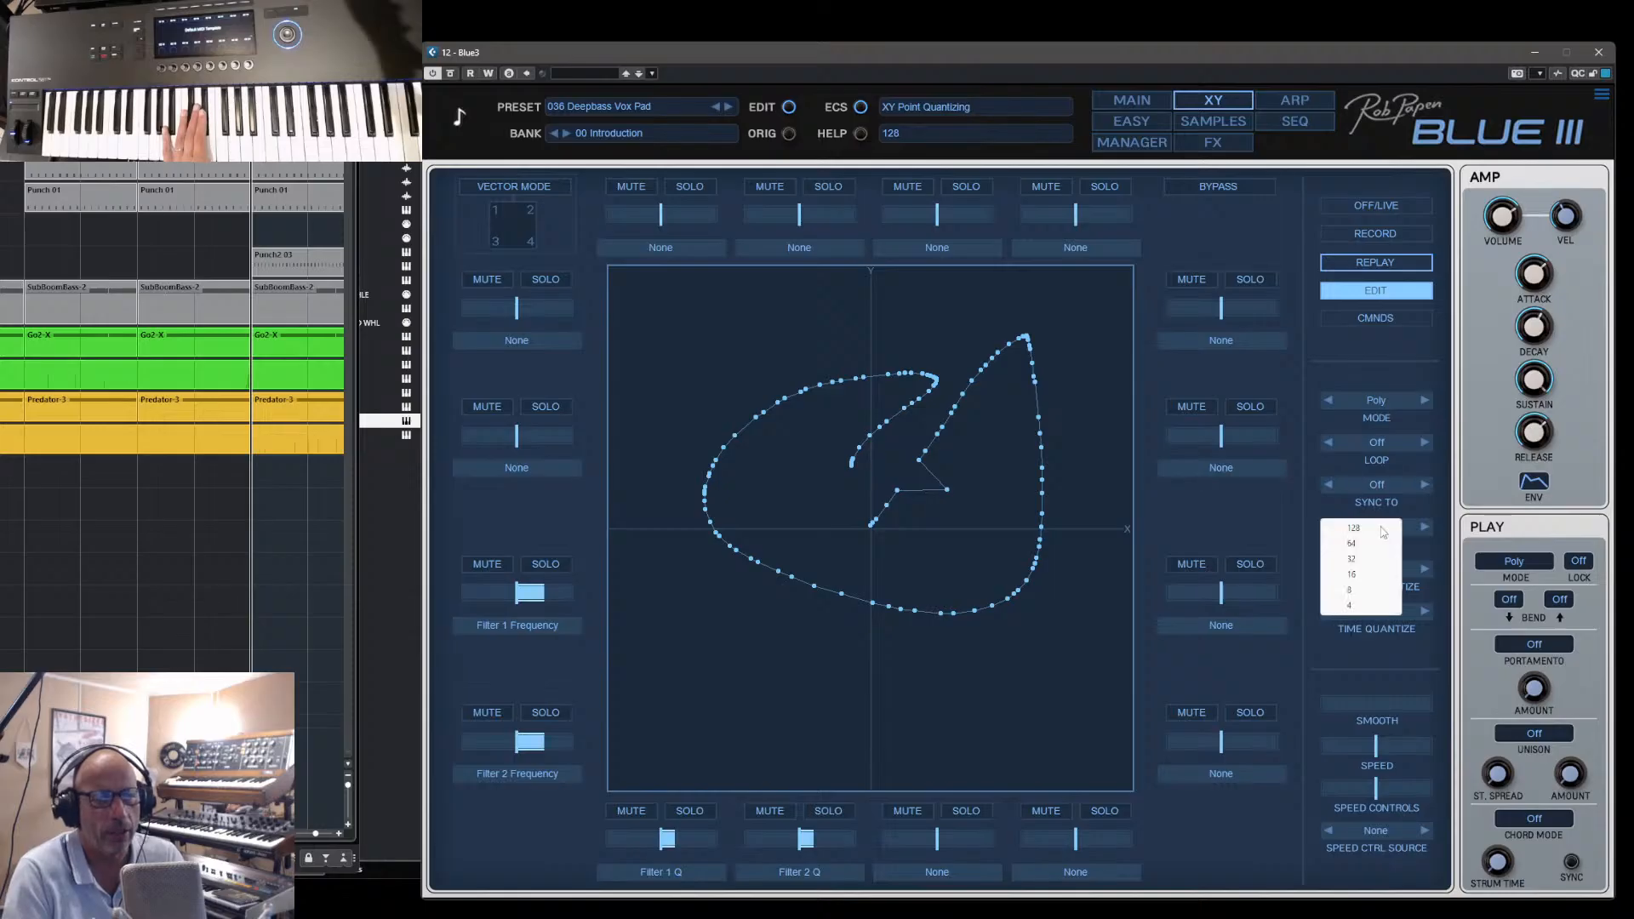
pyautogui.click(1361, 577)
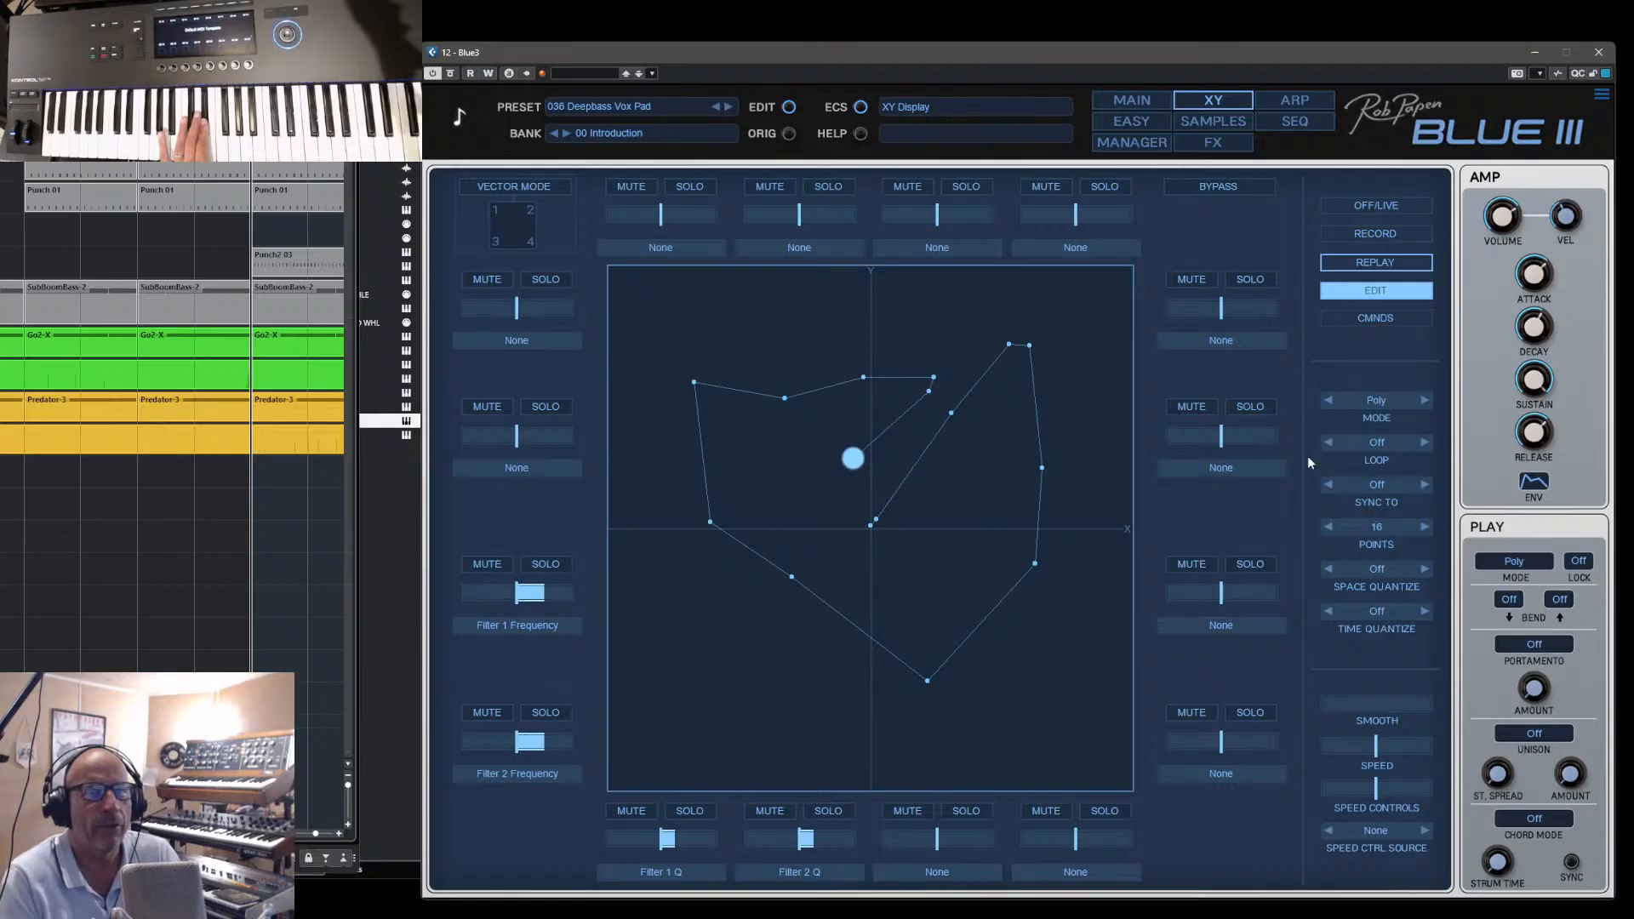
# - Loop the XY path and sync it to 1/1
pyautogui.click(1388, 445)
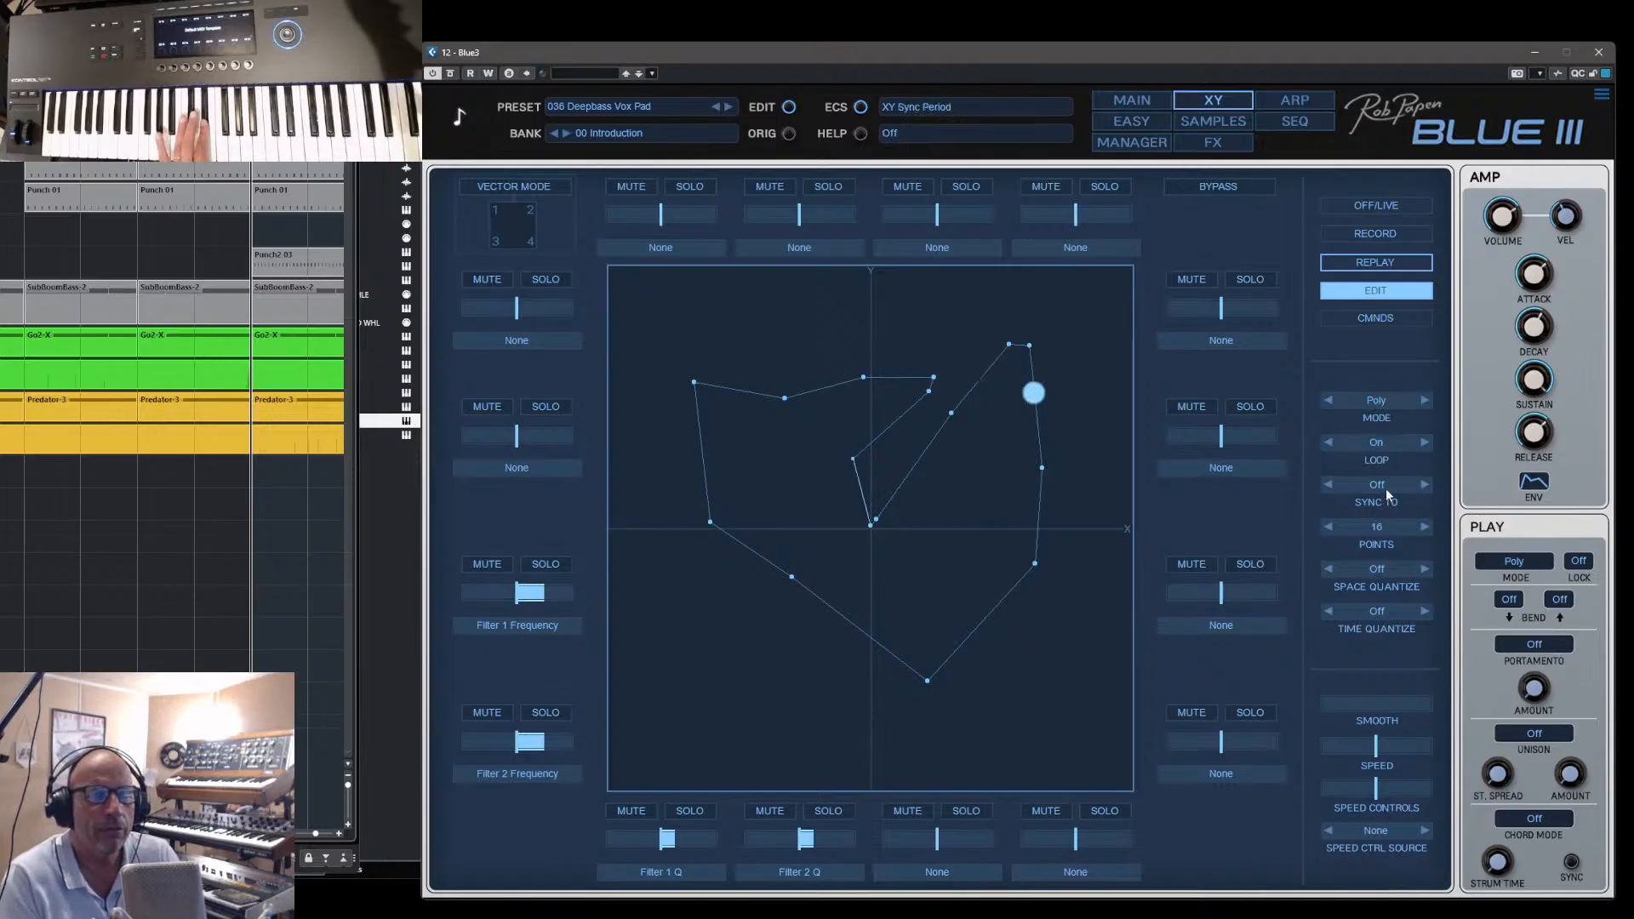
pyautogui.click(1385, 485)
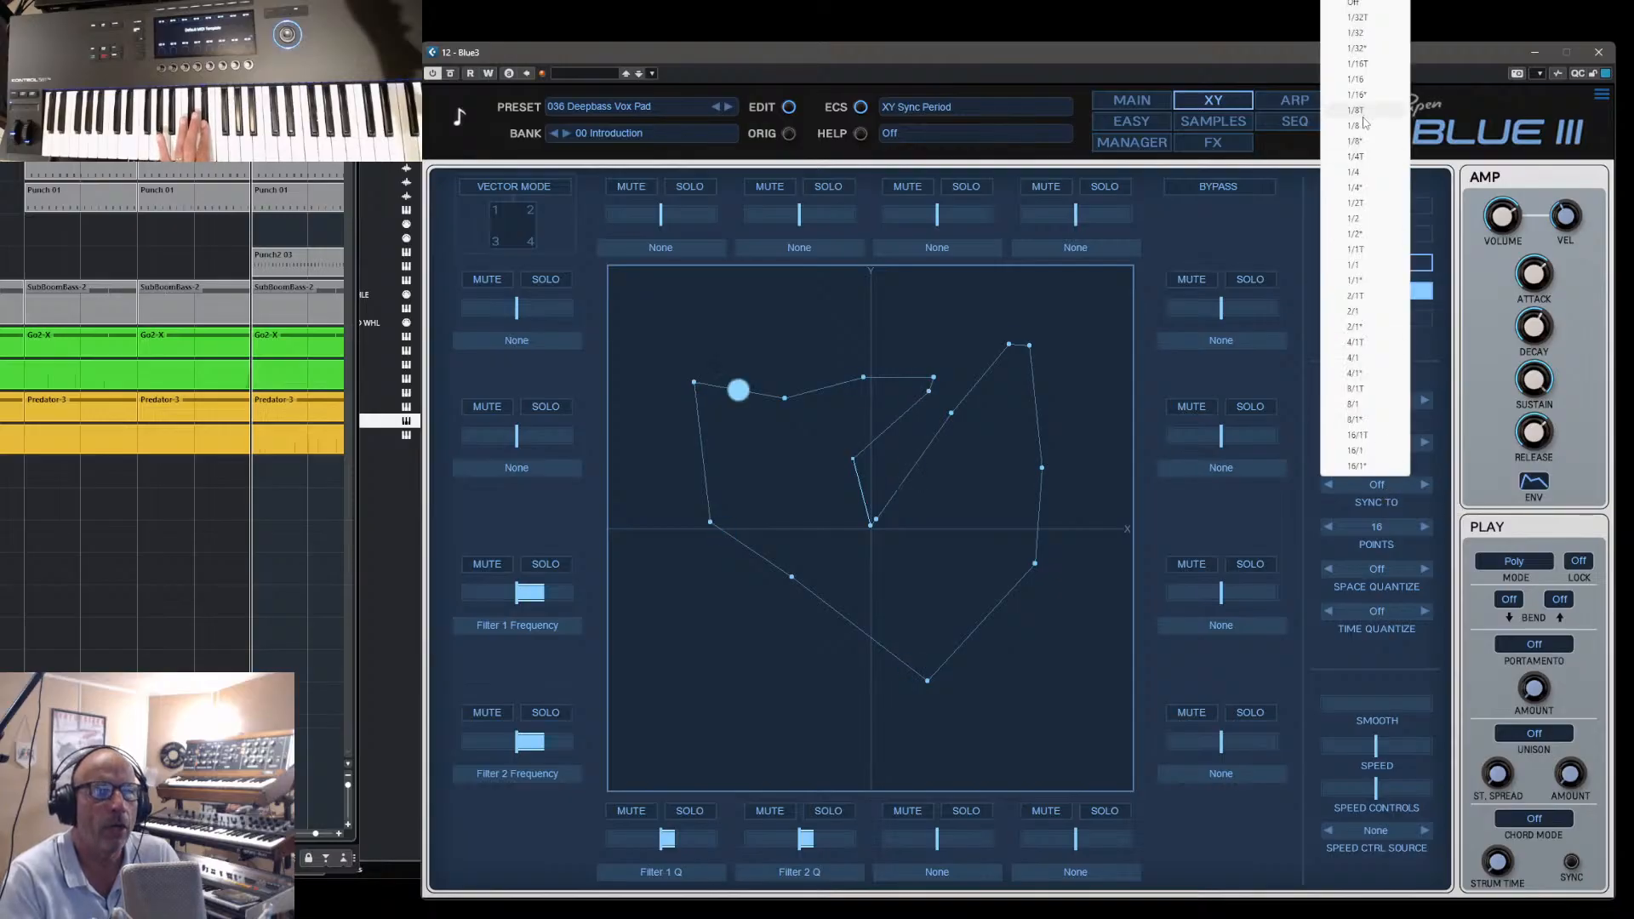
pyautogui.click(1353, 266)
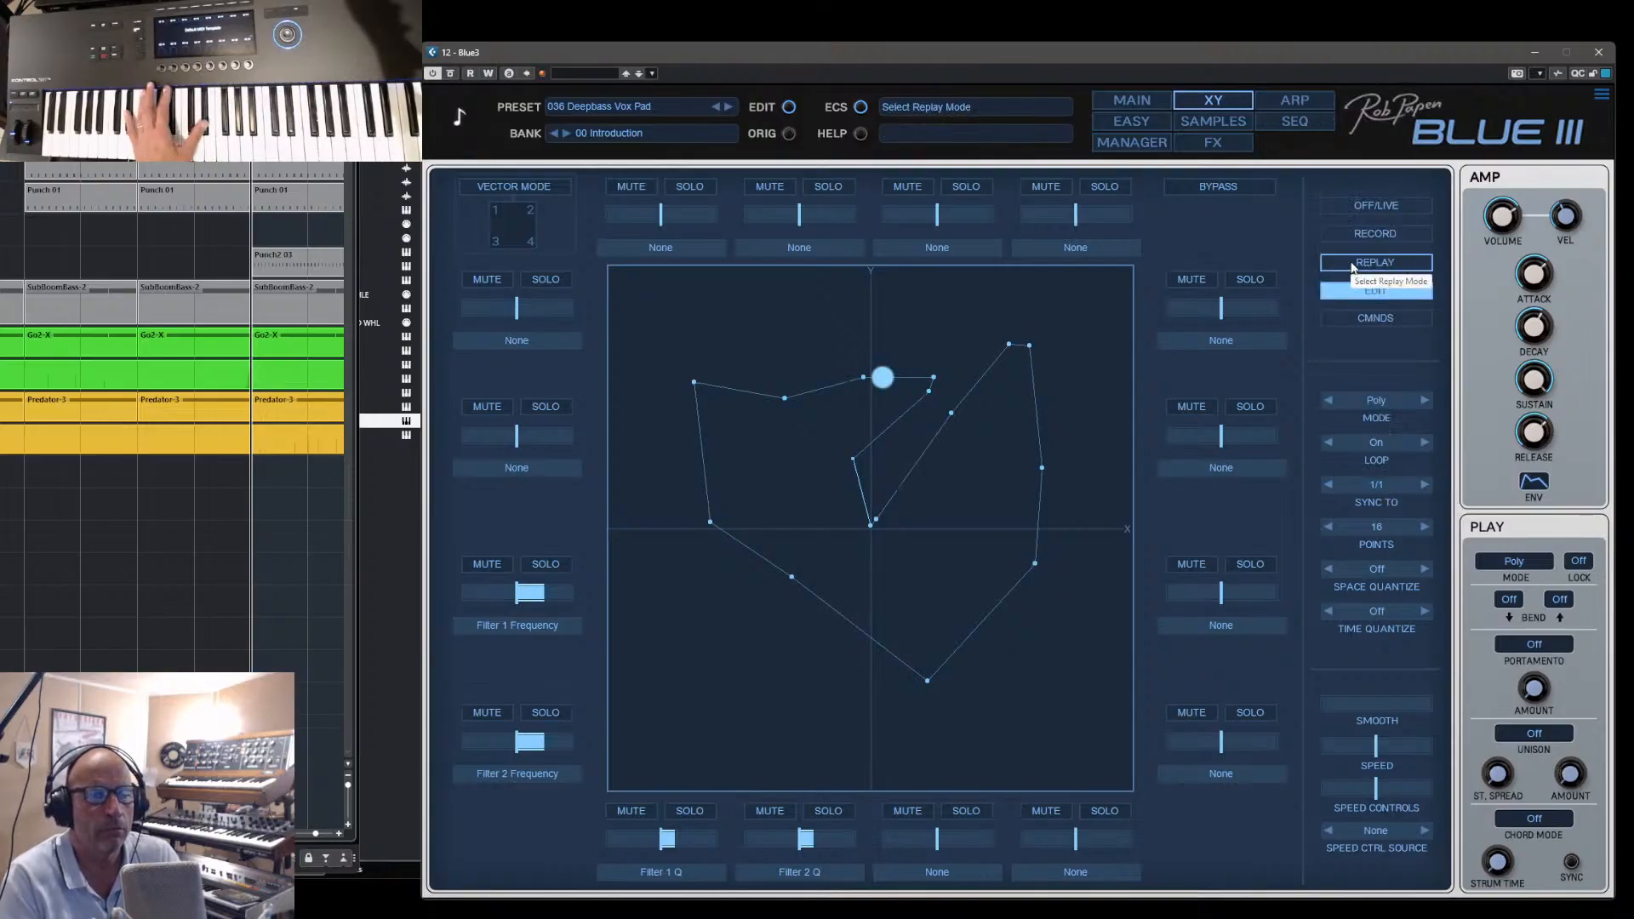
# - Compare the Poly and Mono play modes of the XY path and set the mode to Free
pyautogui.click(1379, 407)
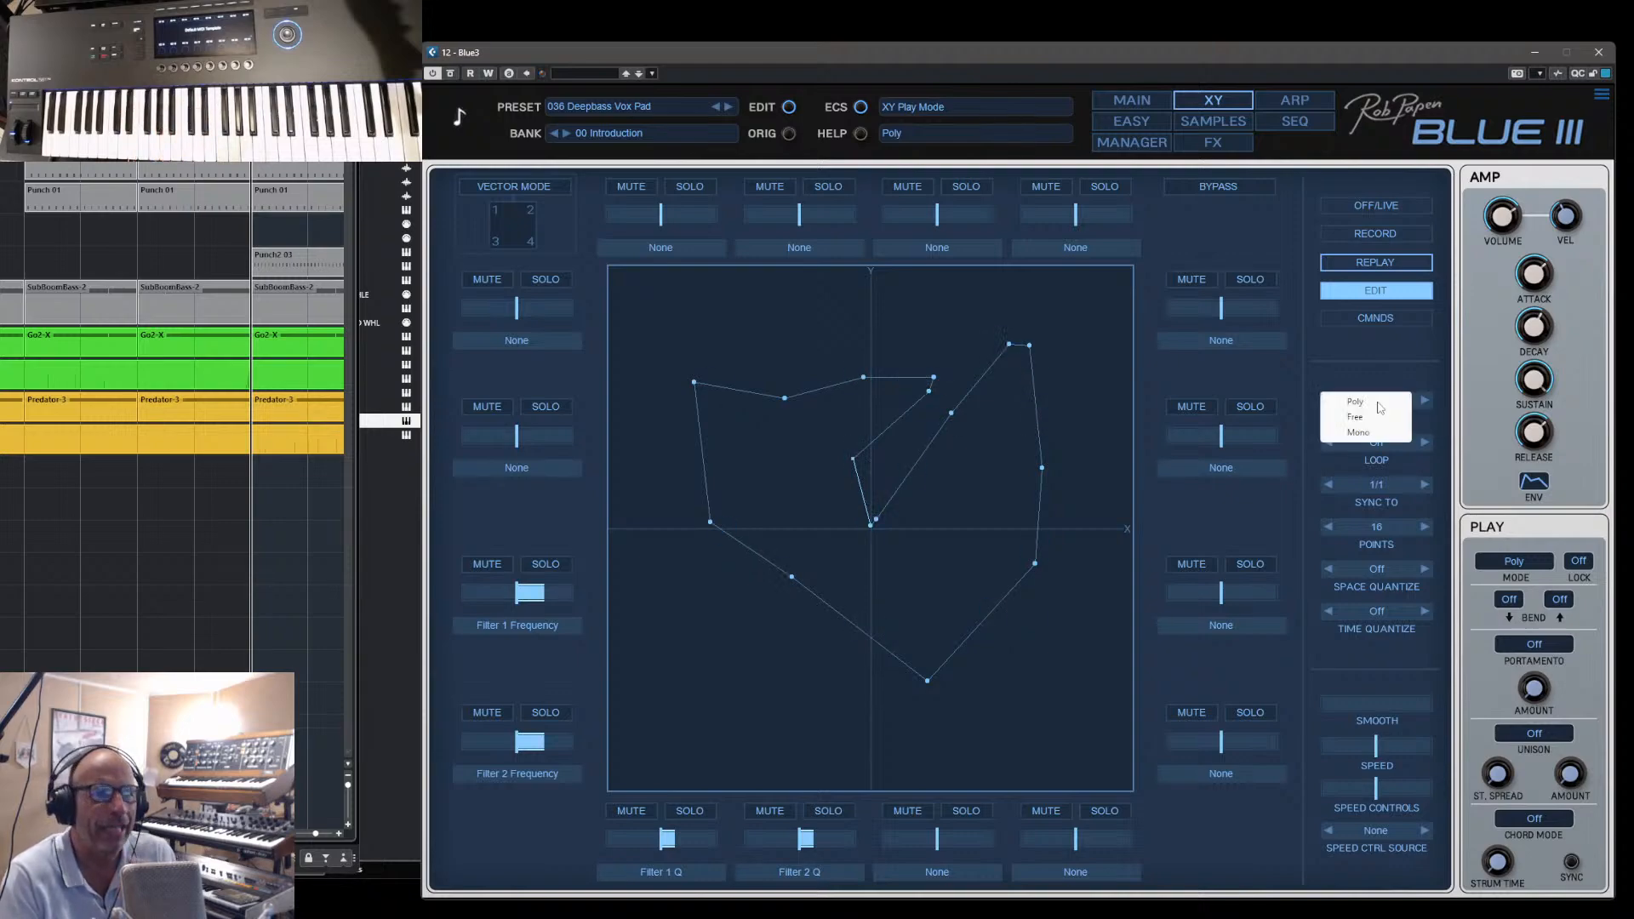
pyautogui.click(1380, 406)
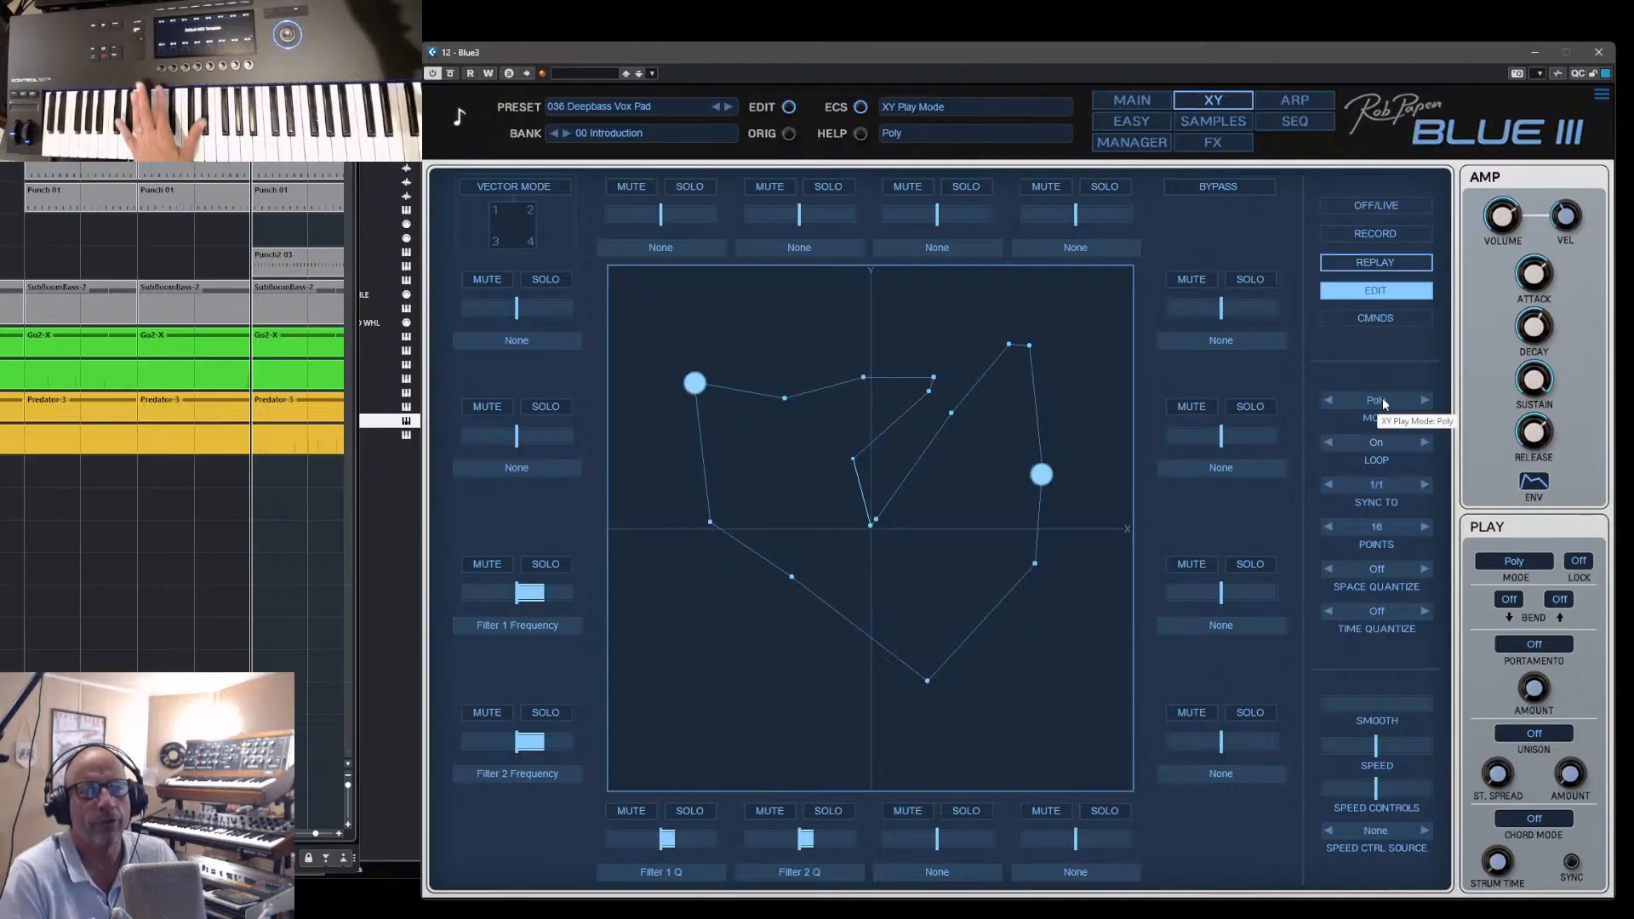
pyautogui.click(1380, 408)
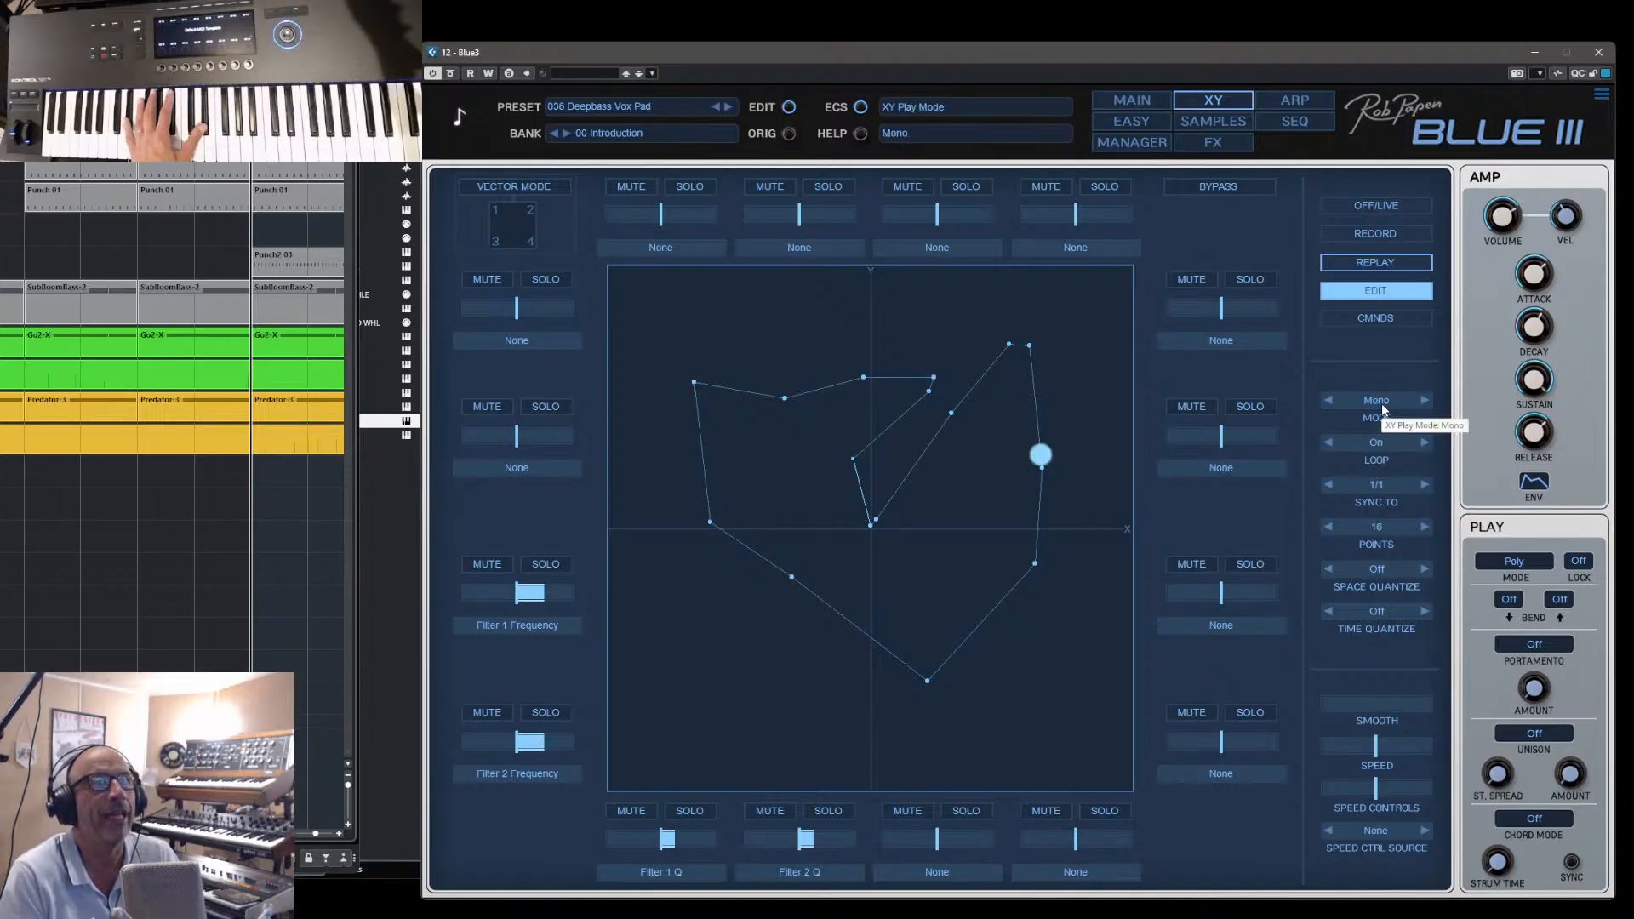
pyautogui.click(1382, 410)
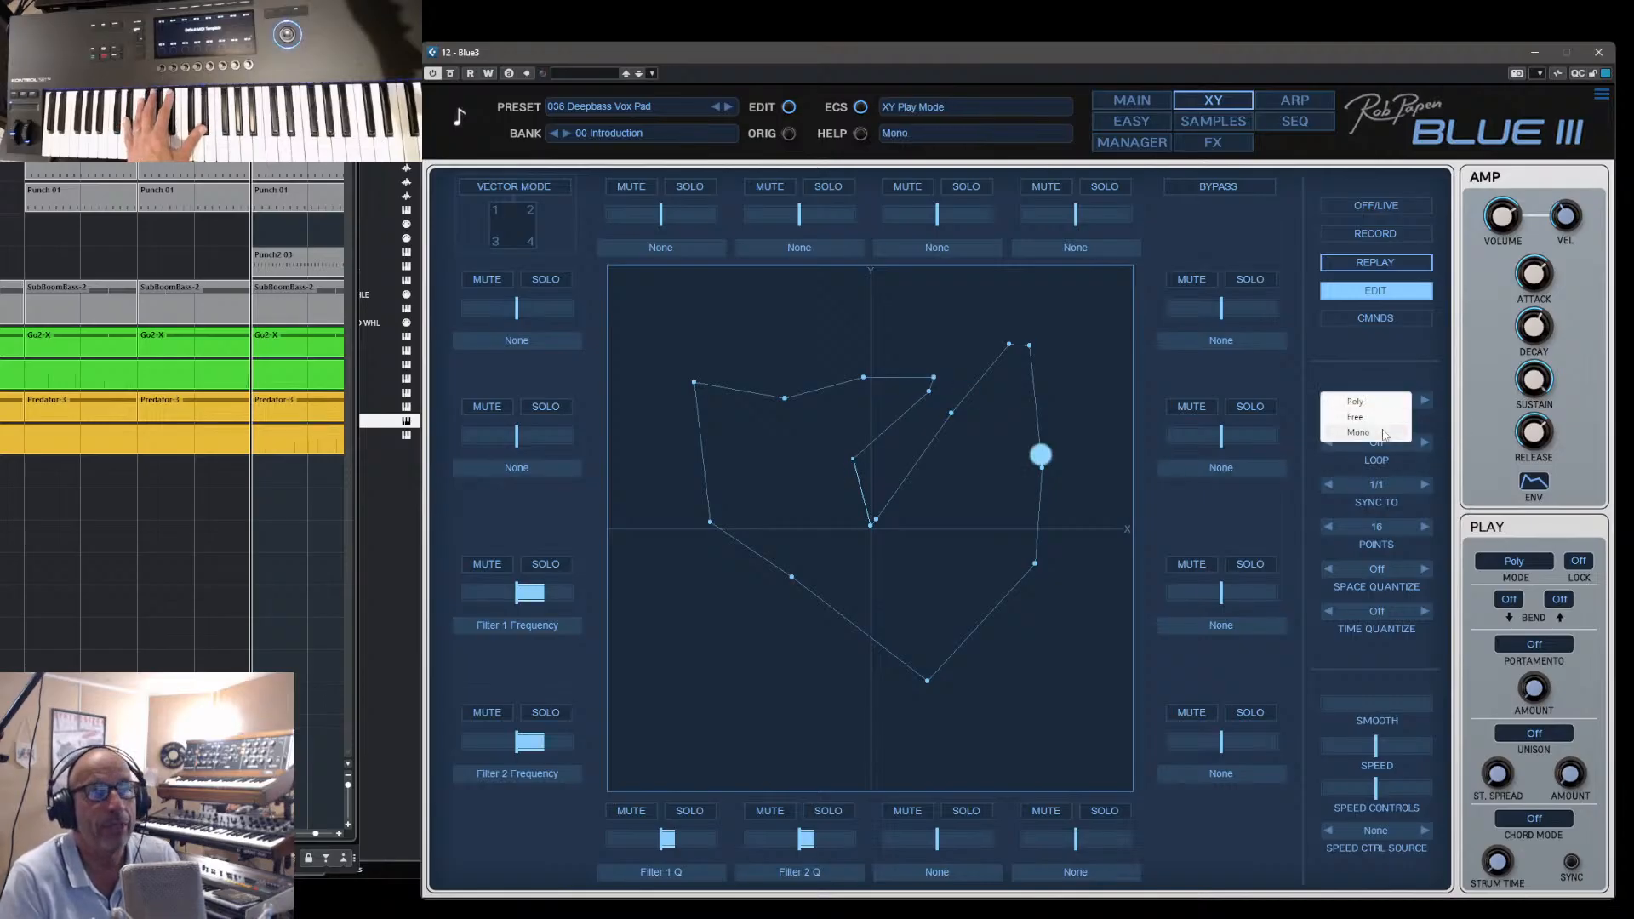
pyautogui.click(1375, 418)
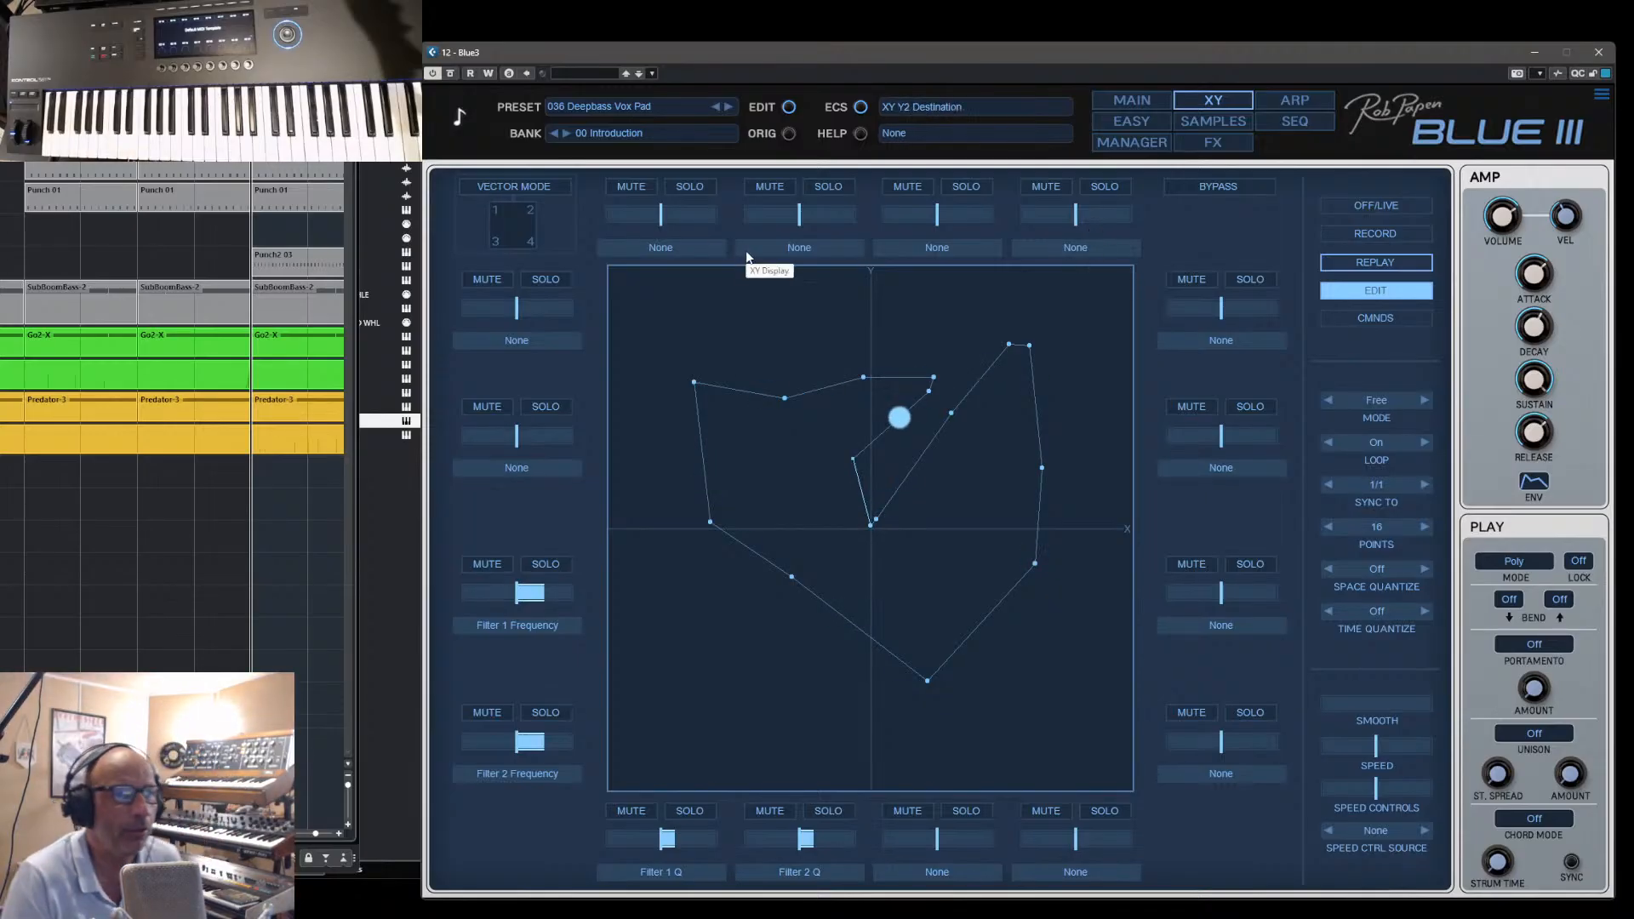
# - Switch on XY Vector Mode to show the four oscillators in the pad's corners, and switch it off again
pyautogui.click(528, 188)
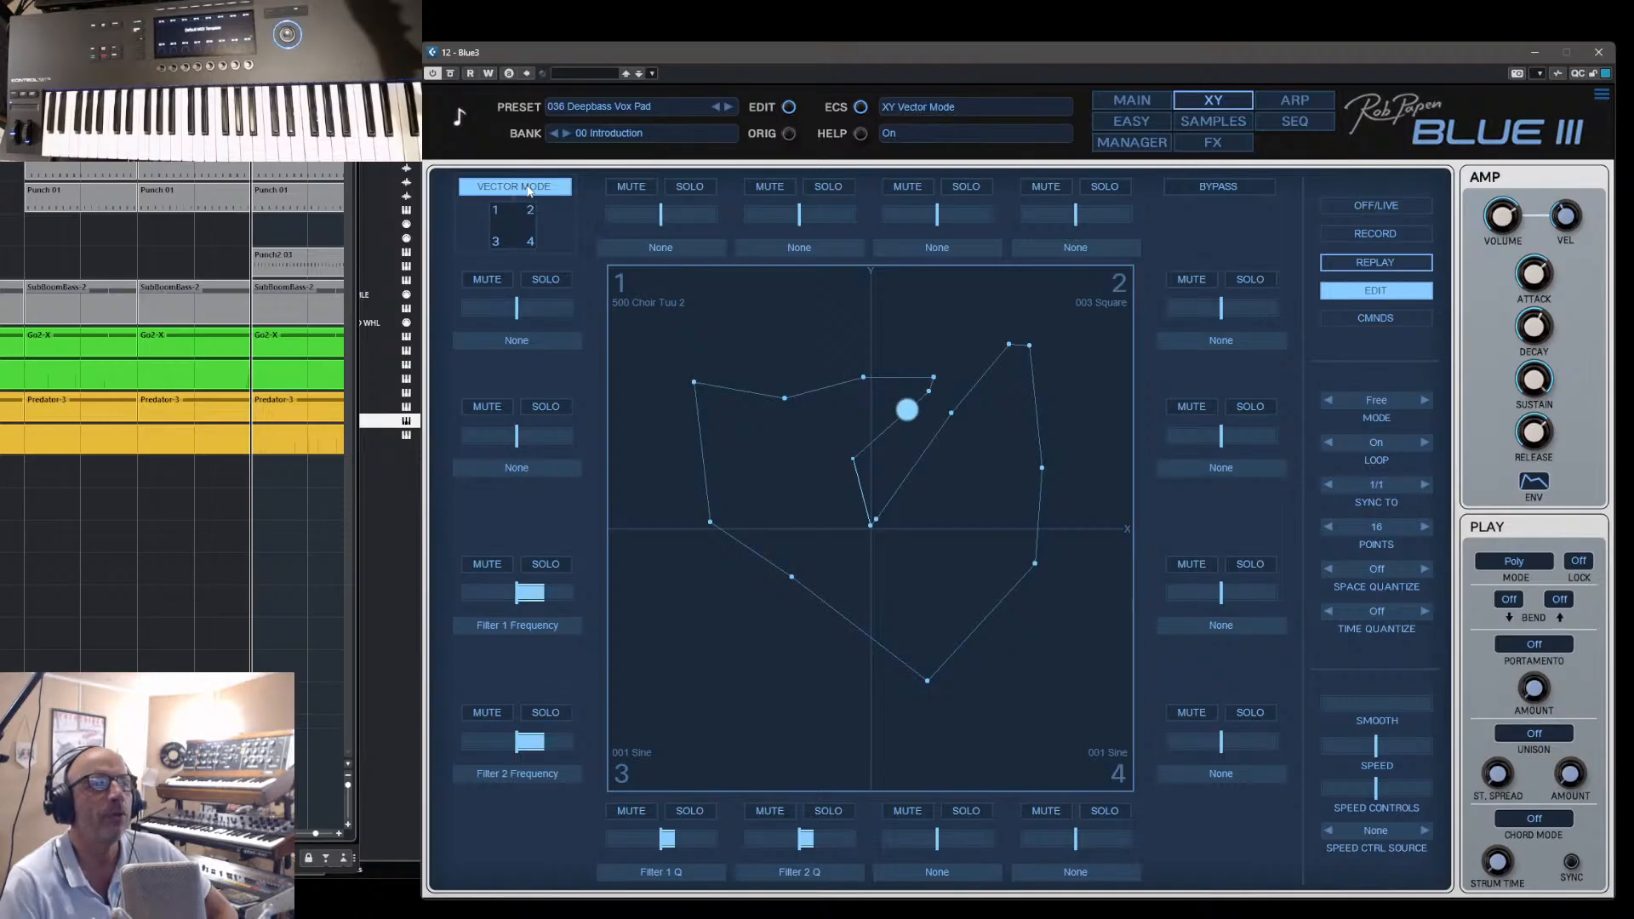
pyautogui.click(528, 188)
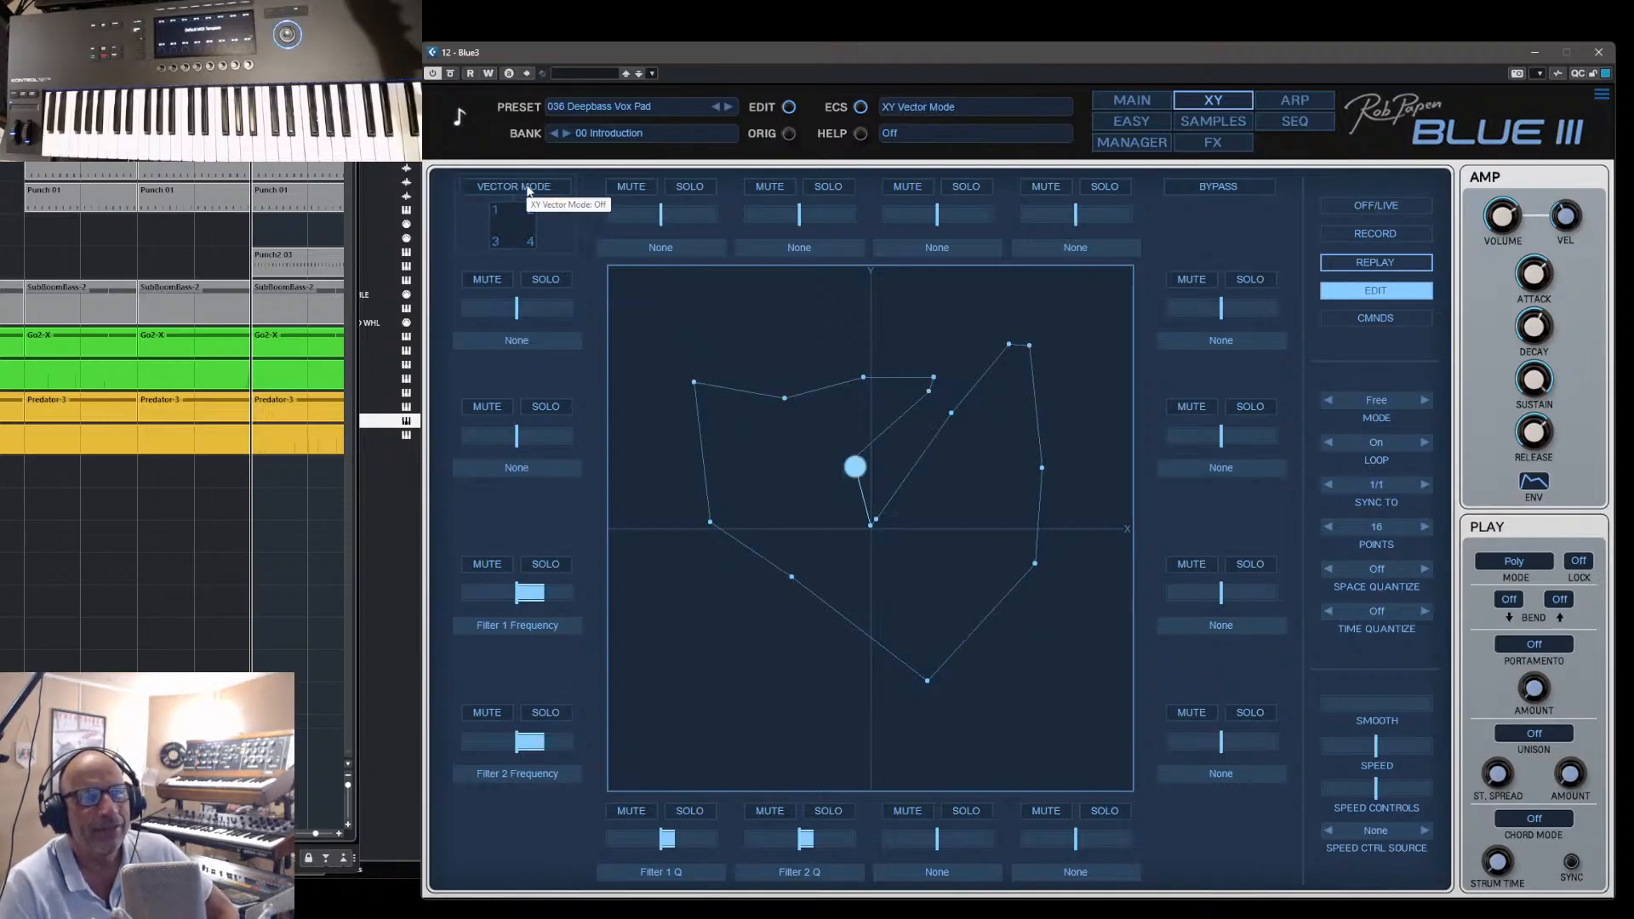
# - Load the preset 060 Harp and Santoor Synth from the 00 Introduction bank and show its oscillators and algorithm
pyautogui.click(1120, 109)
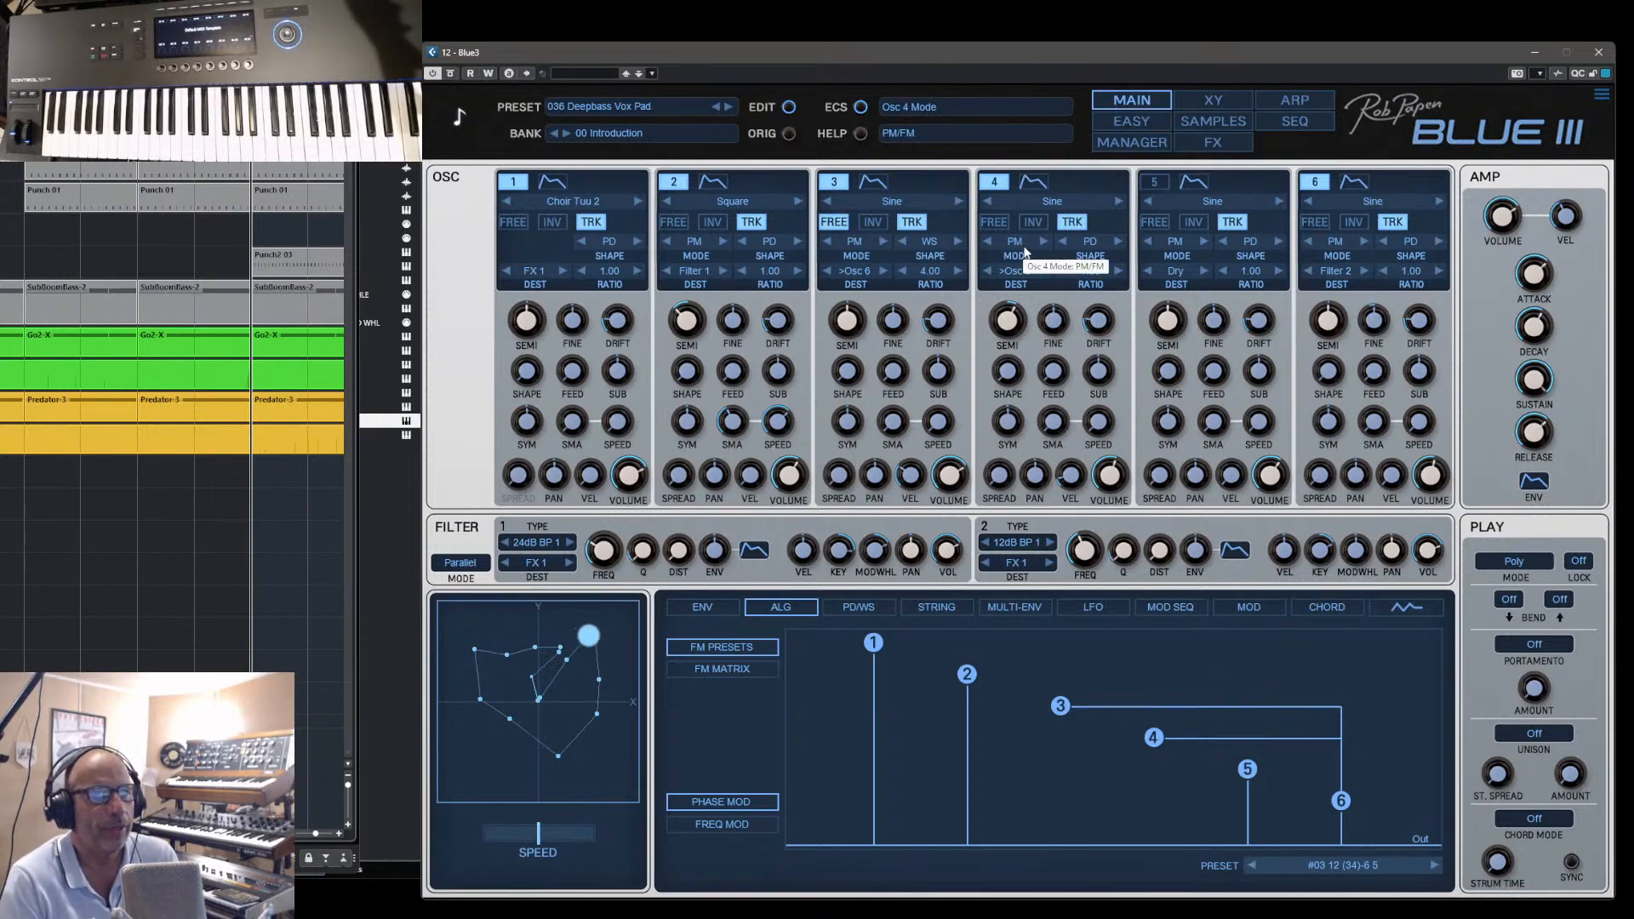
pyautogui.click(1131, 143)
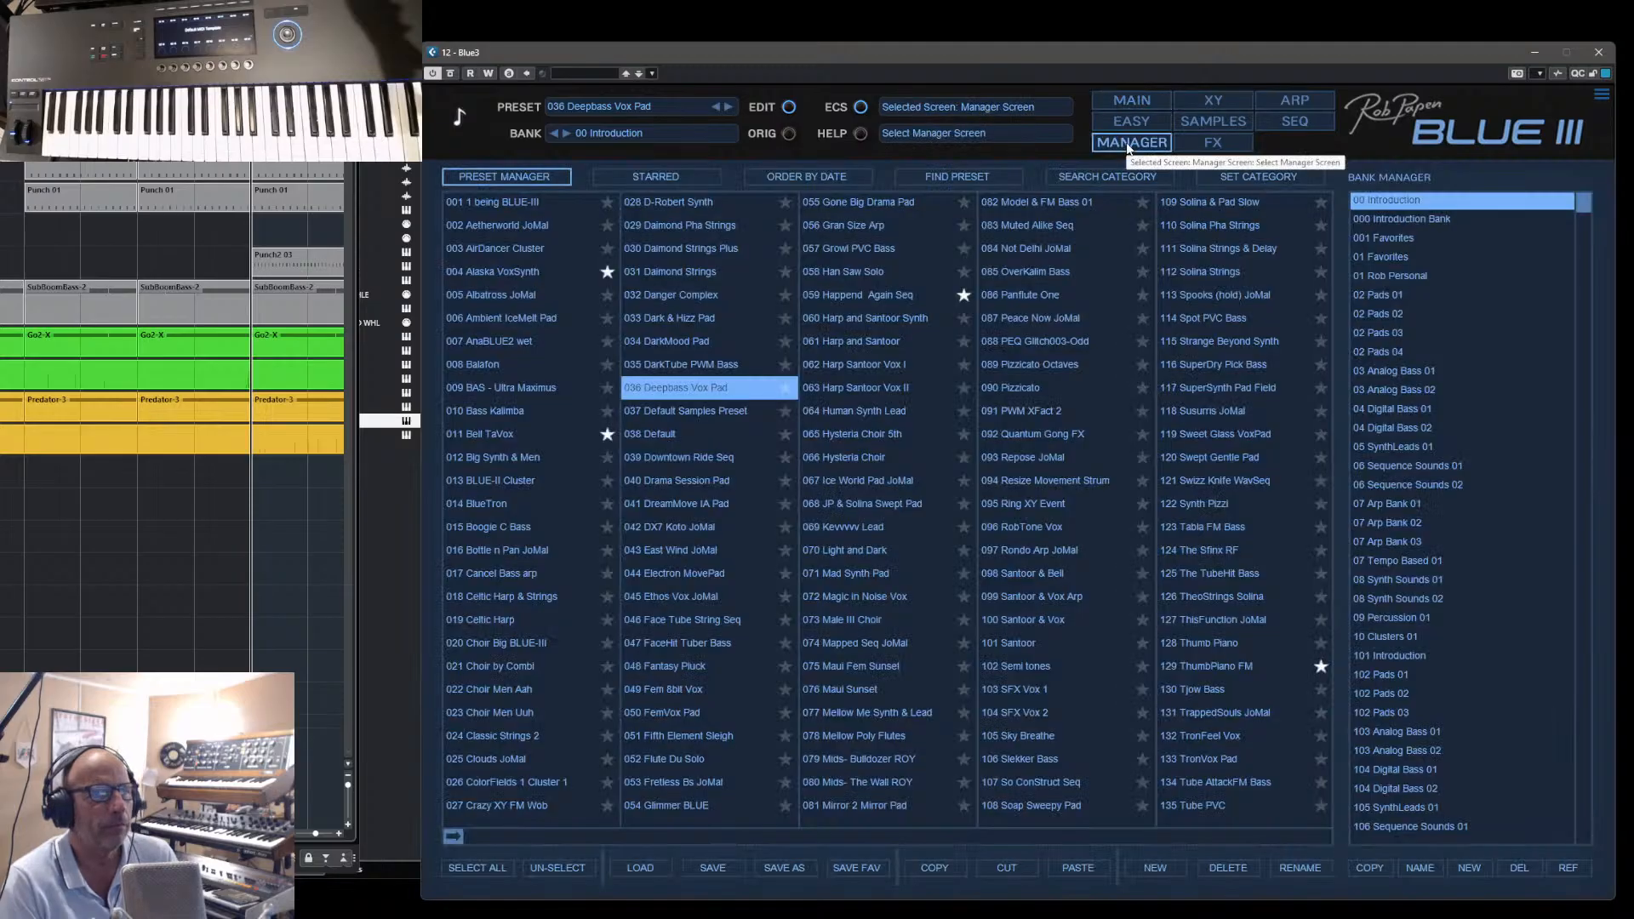
pyautogui.click(835, 318)
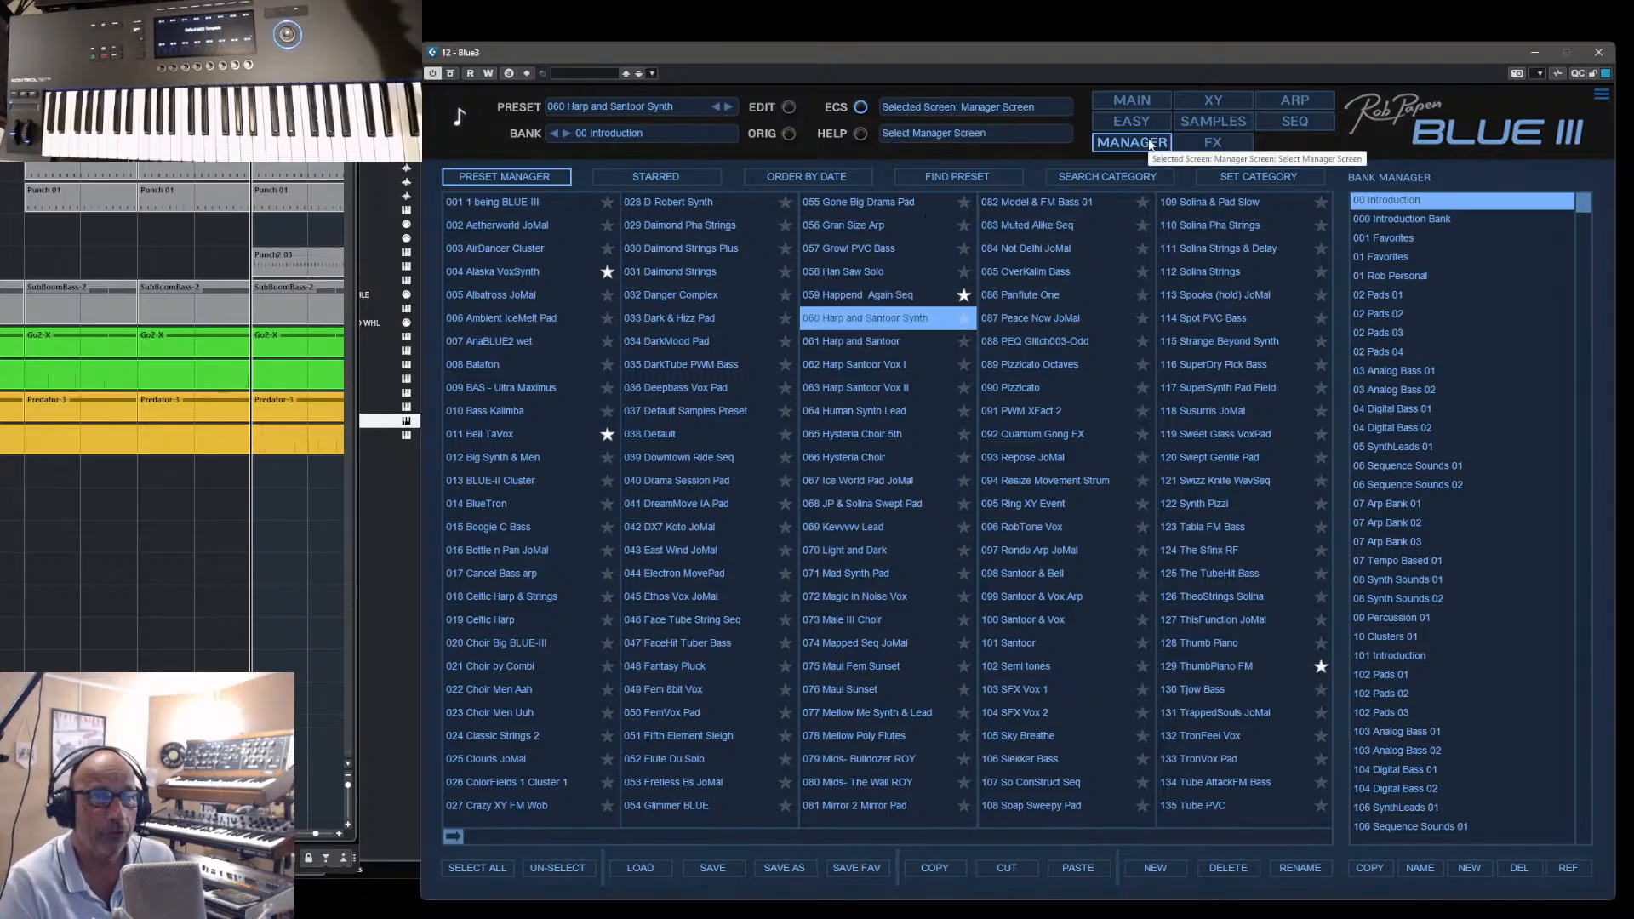
pyautogui.click(1140, 102)
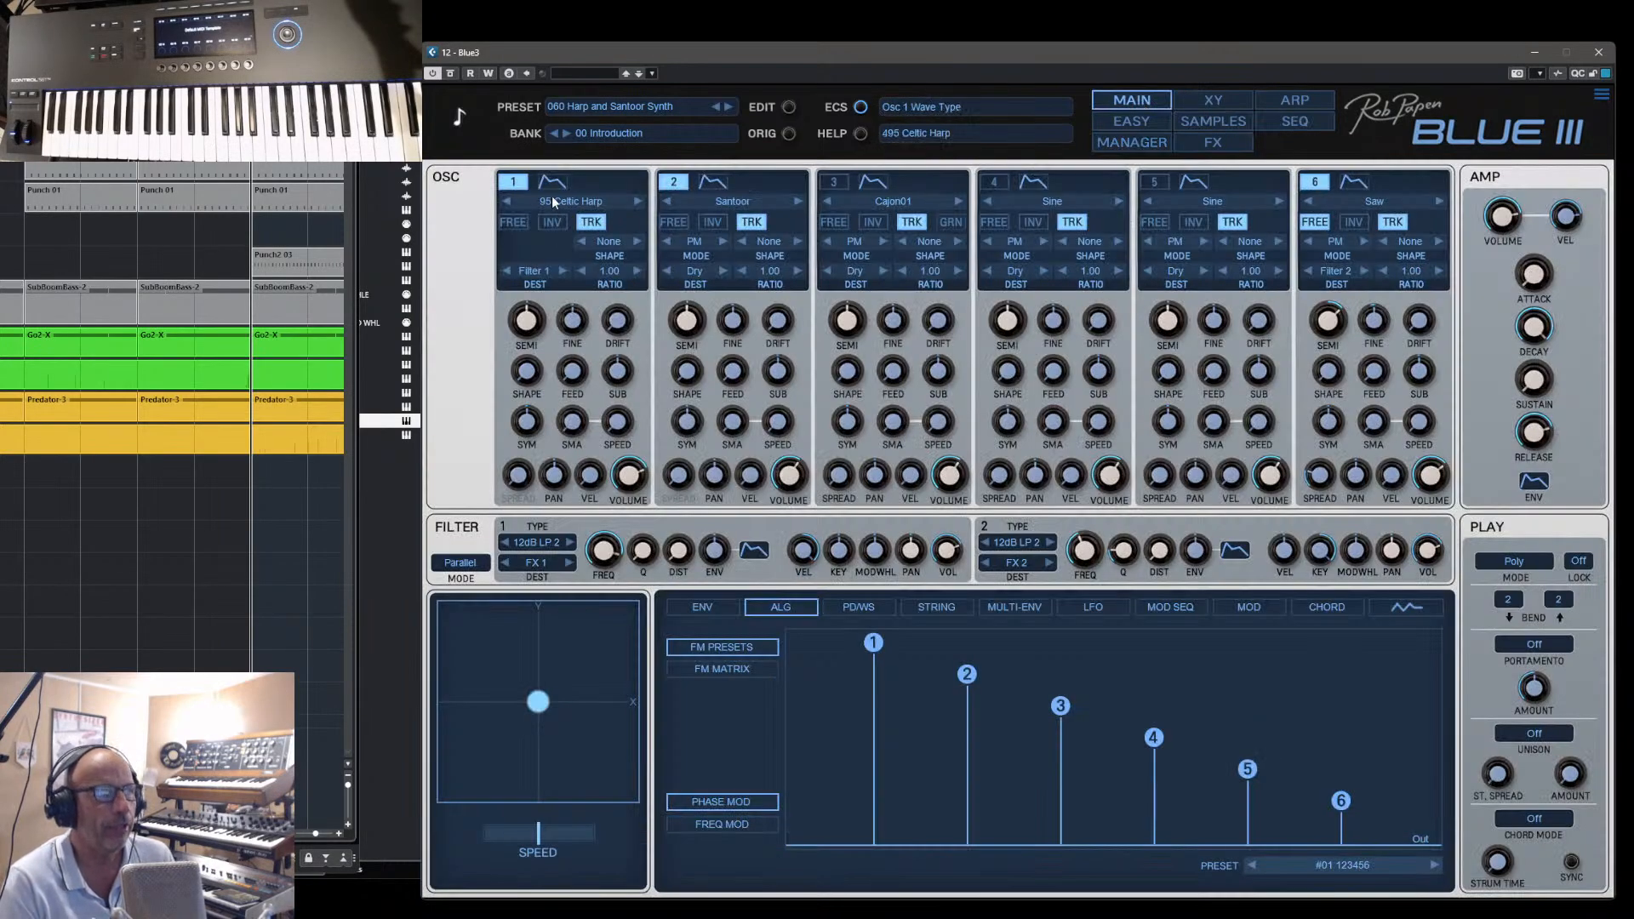
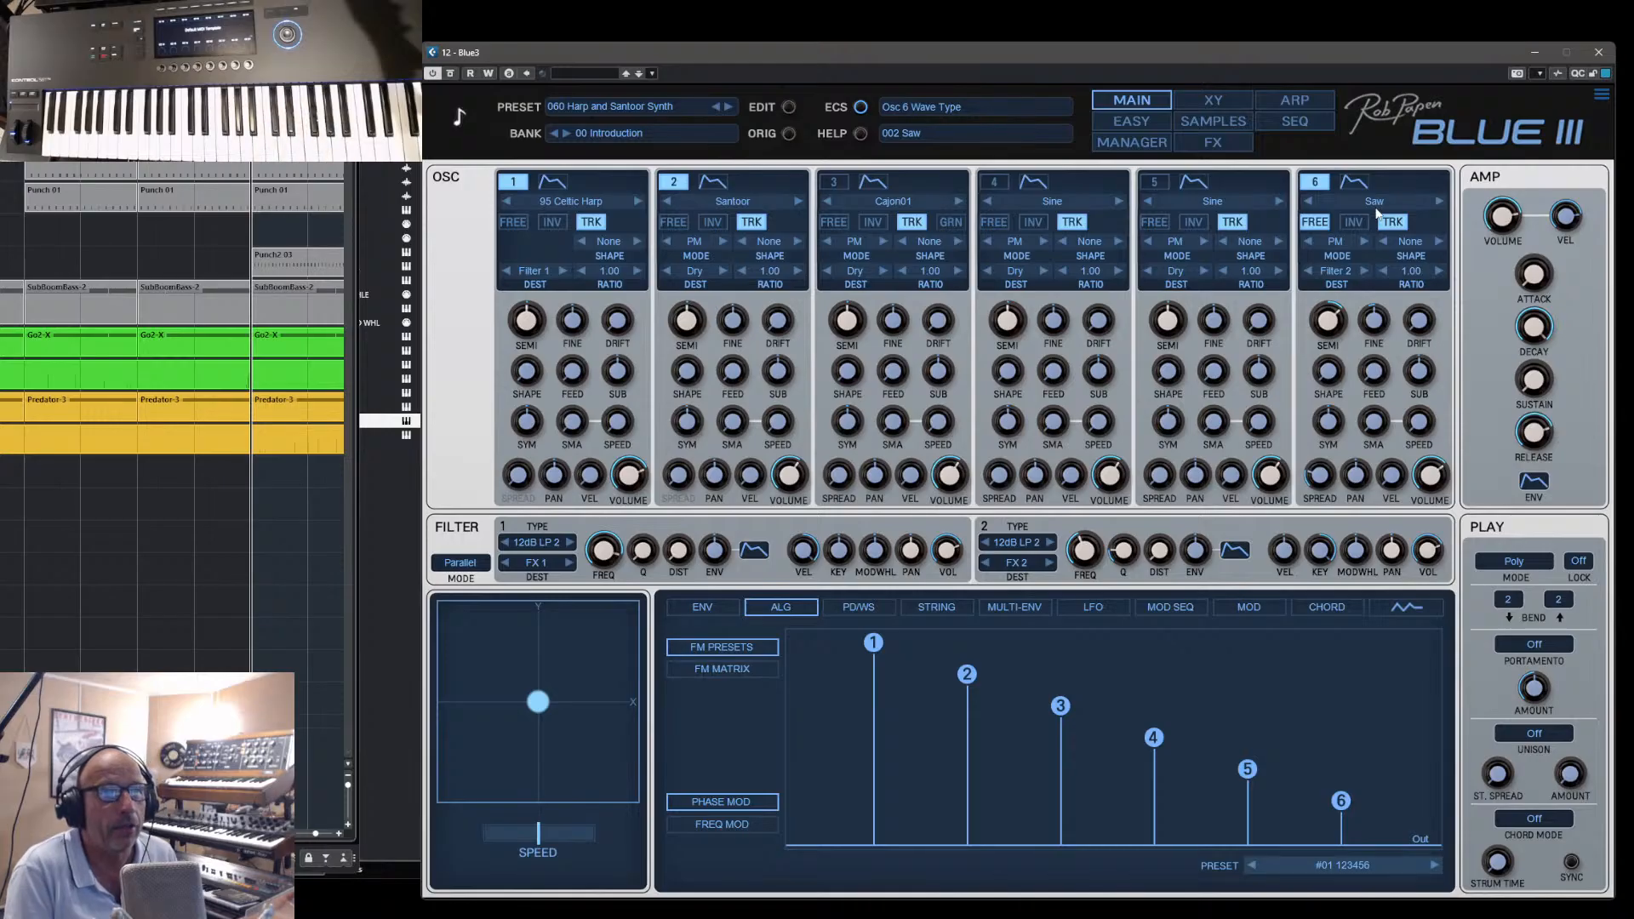
# - Switch oscillator 1 (Celtic Harp) off and back on to compare the preset with and without it
pyautogui.click(513, 181)
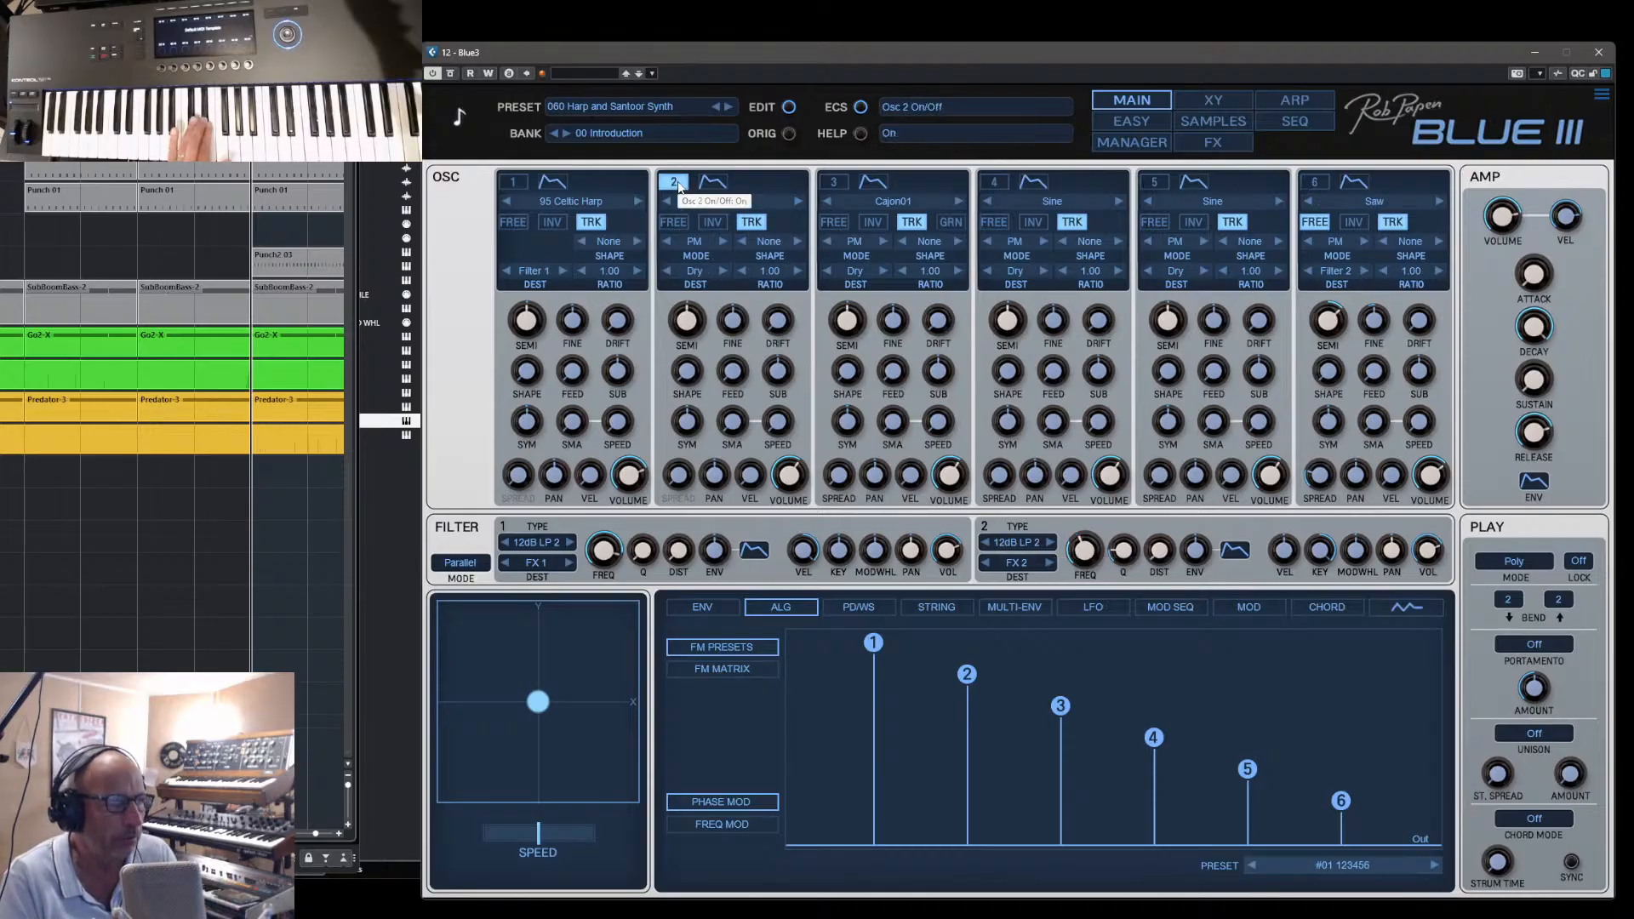
pyautogui.click(513, 181)
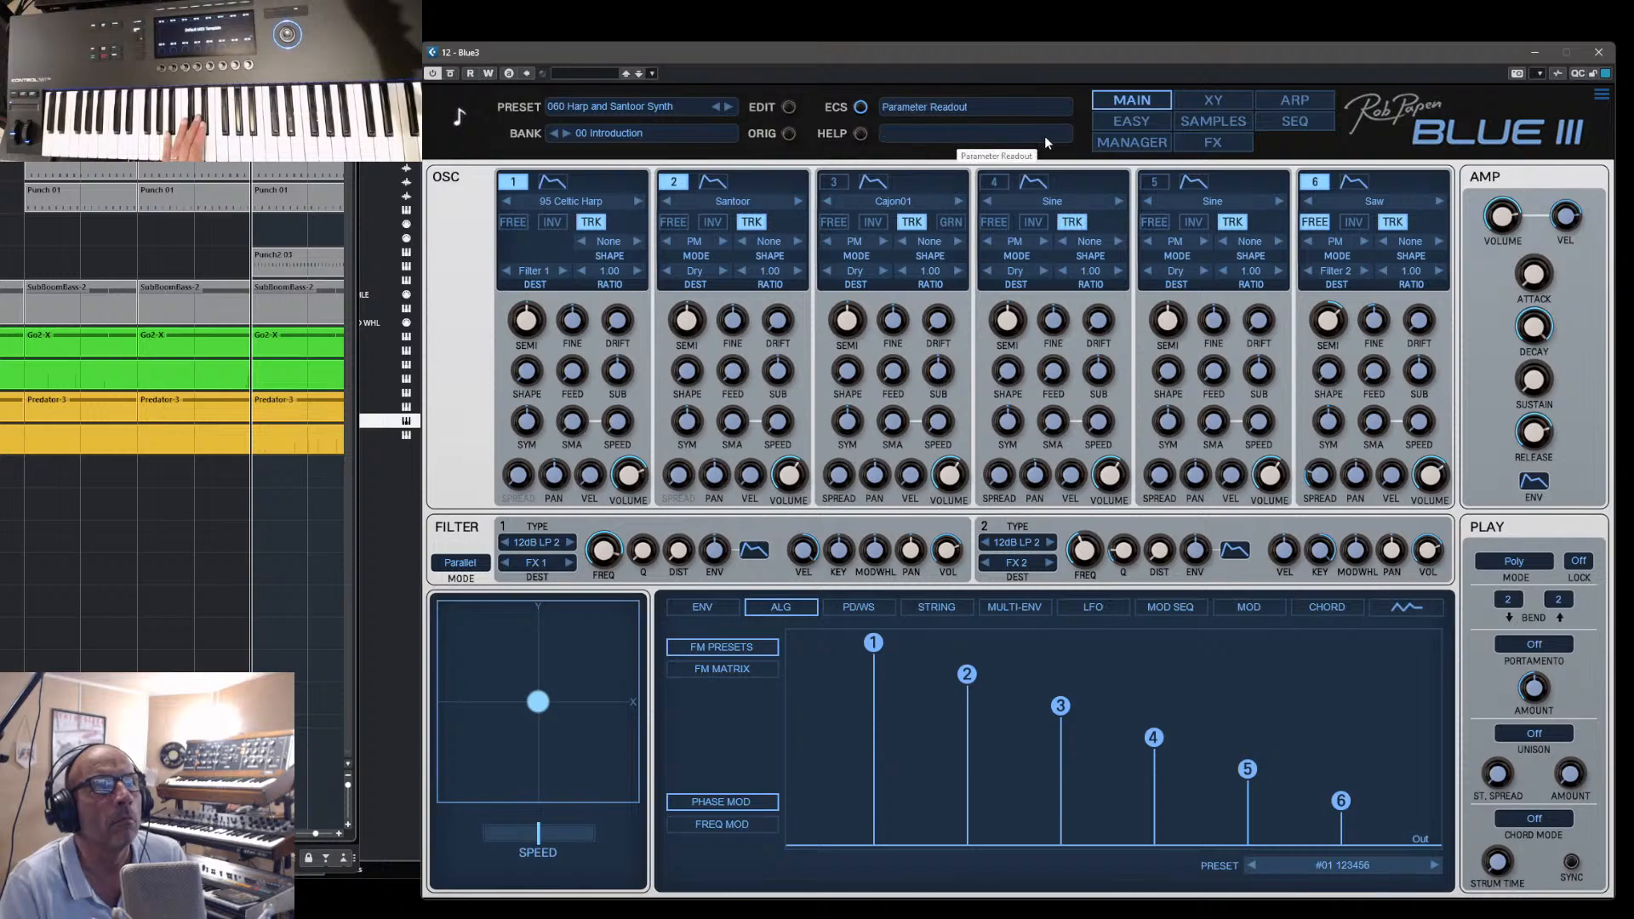
# - Load the preset 087 Peace Now JoMal and show its oscillators, FM matrix and oscillator 2 envelope
pyautogui.click(1125, 142)
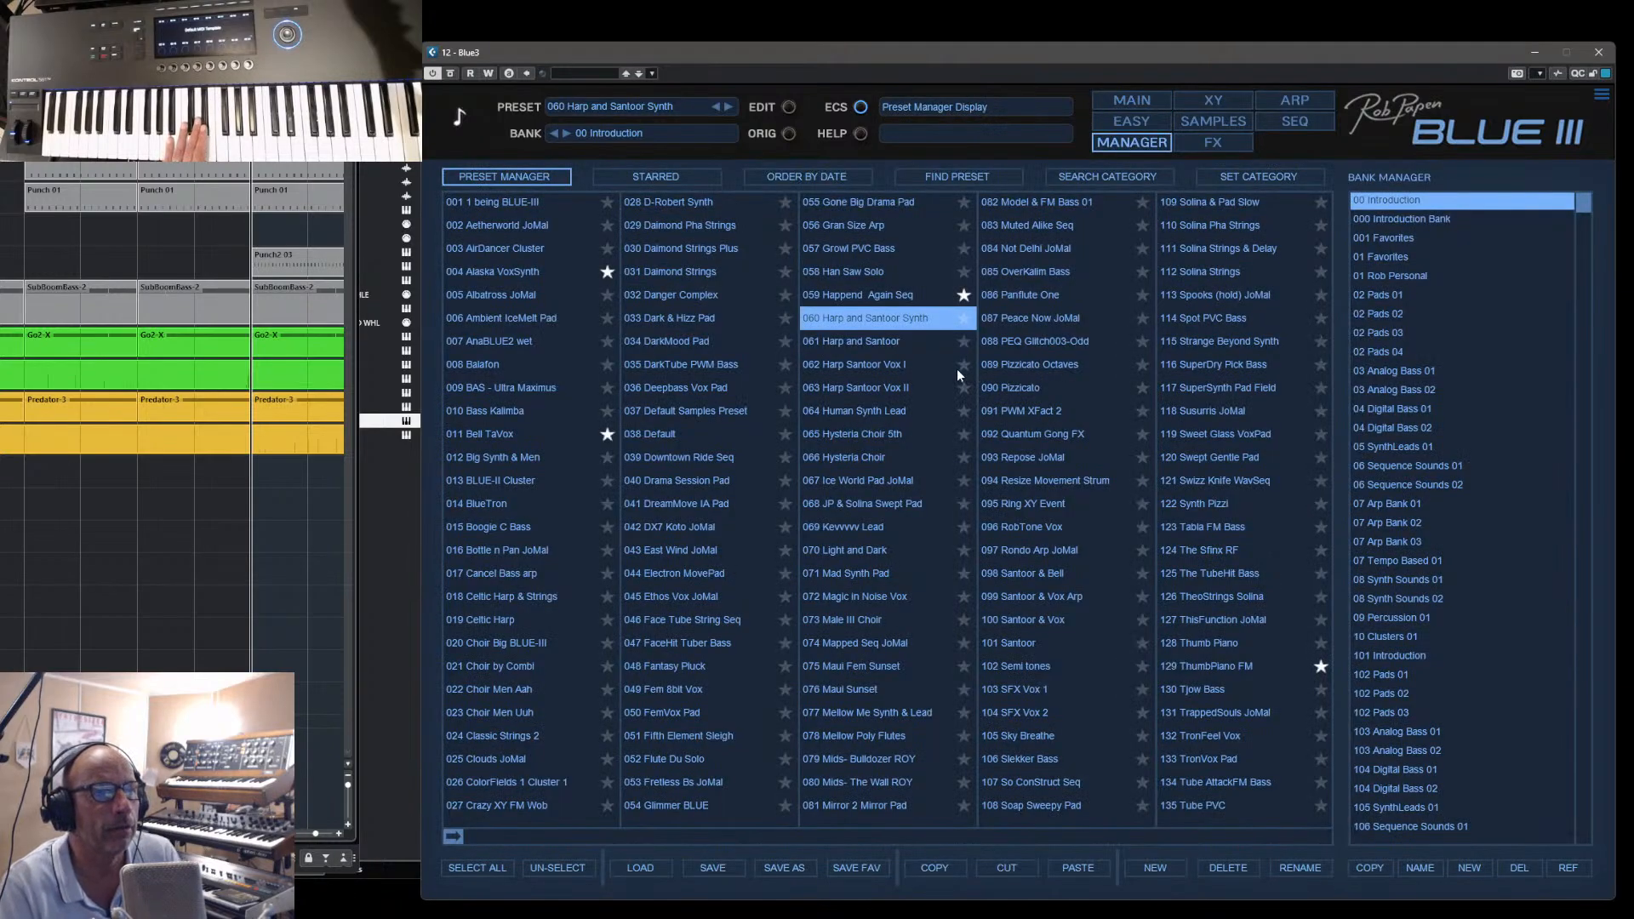
pyautogui.click(1016, 320)
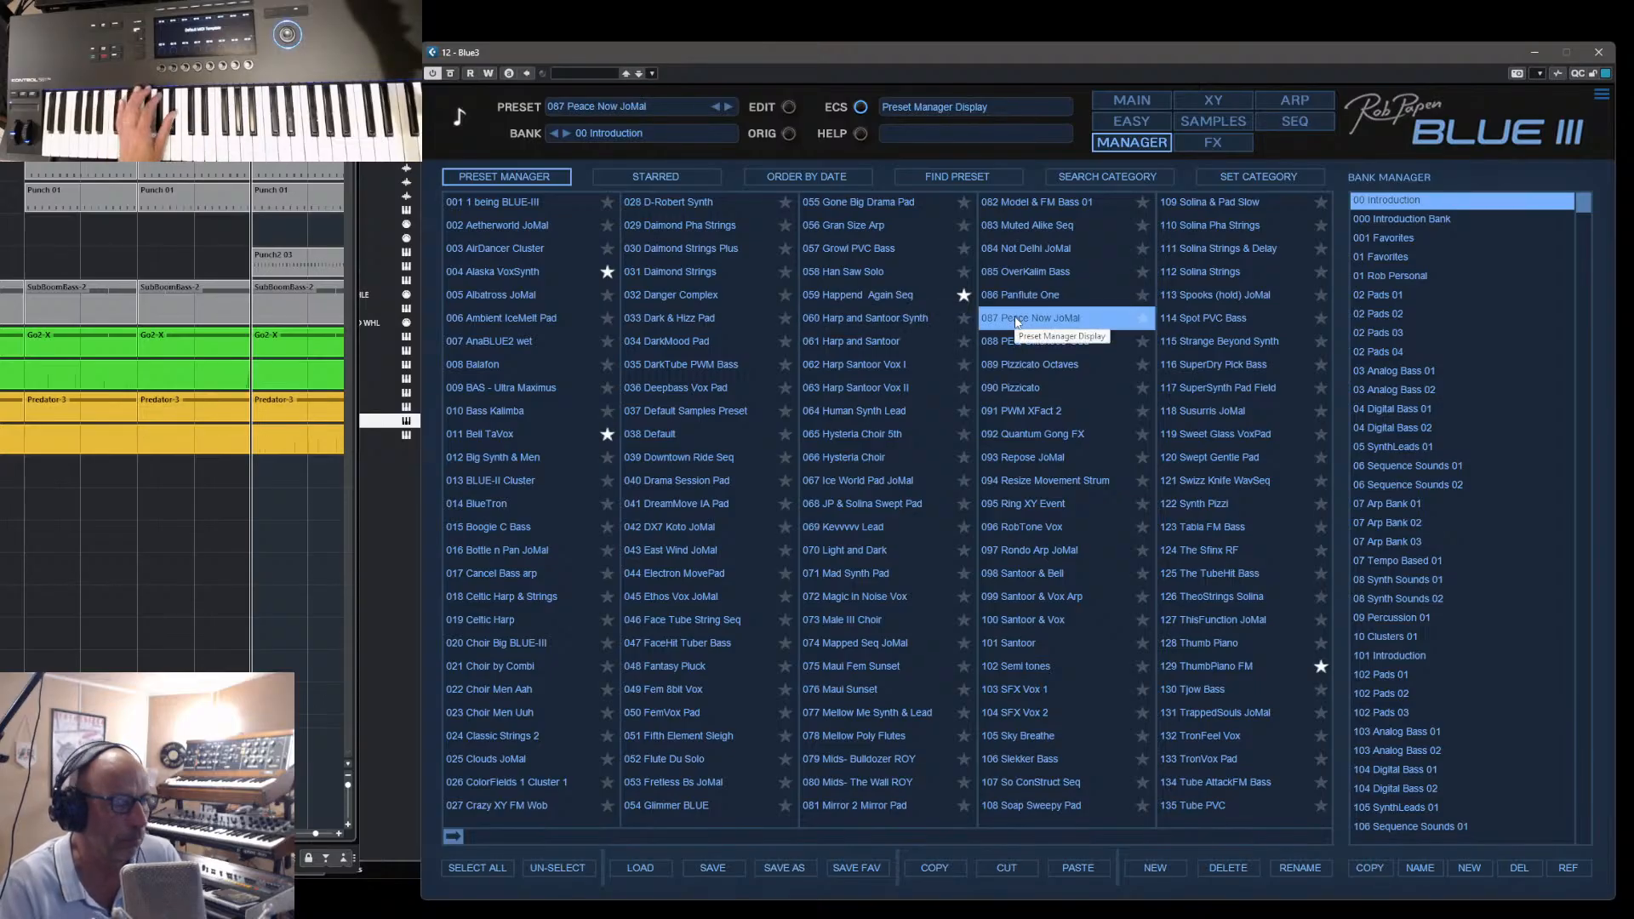
pyautogui.click(1132, 100)
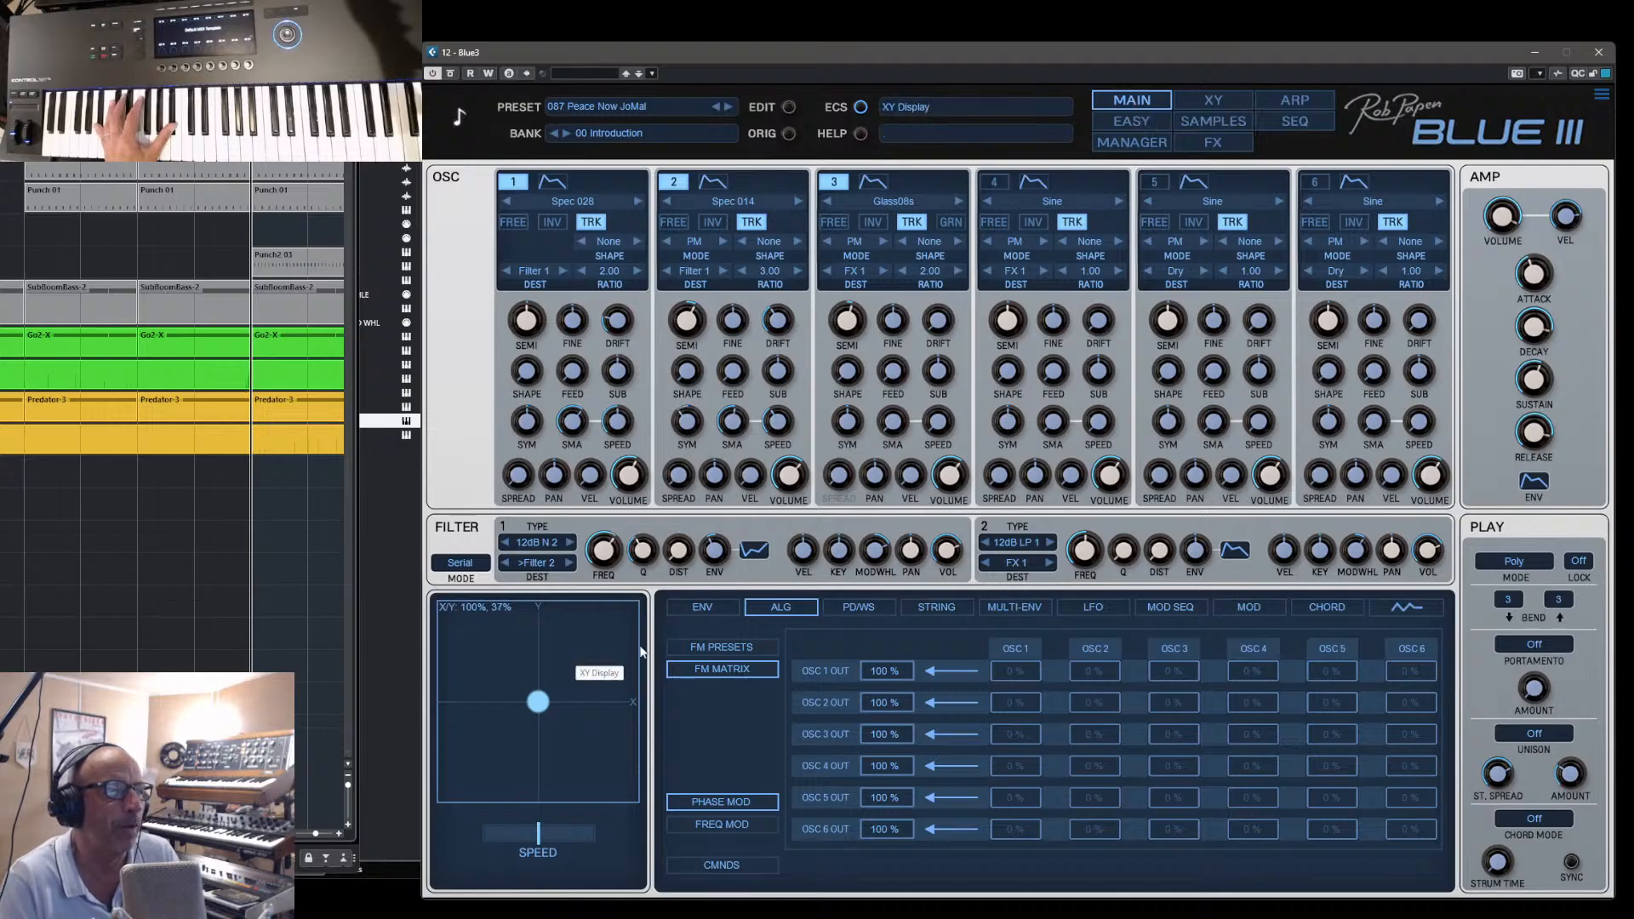
pyautogui.click(704, 607)
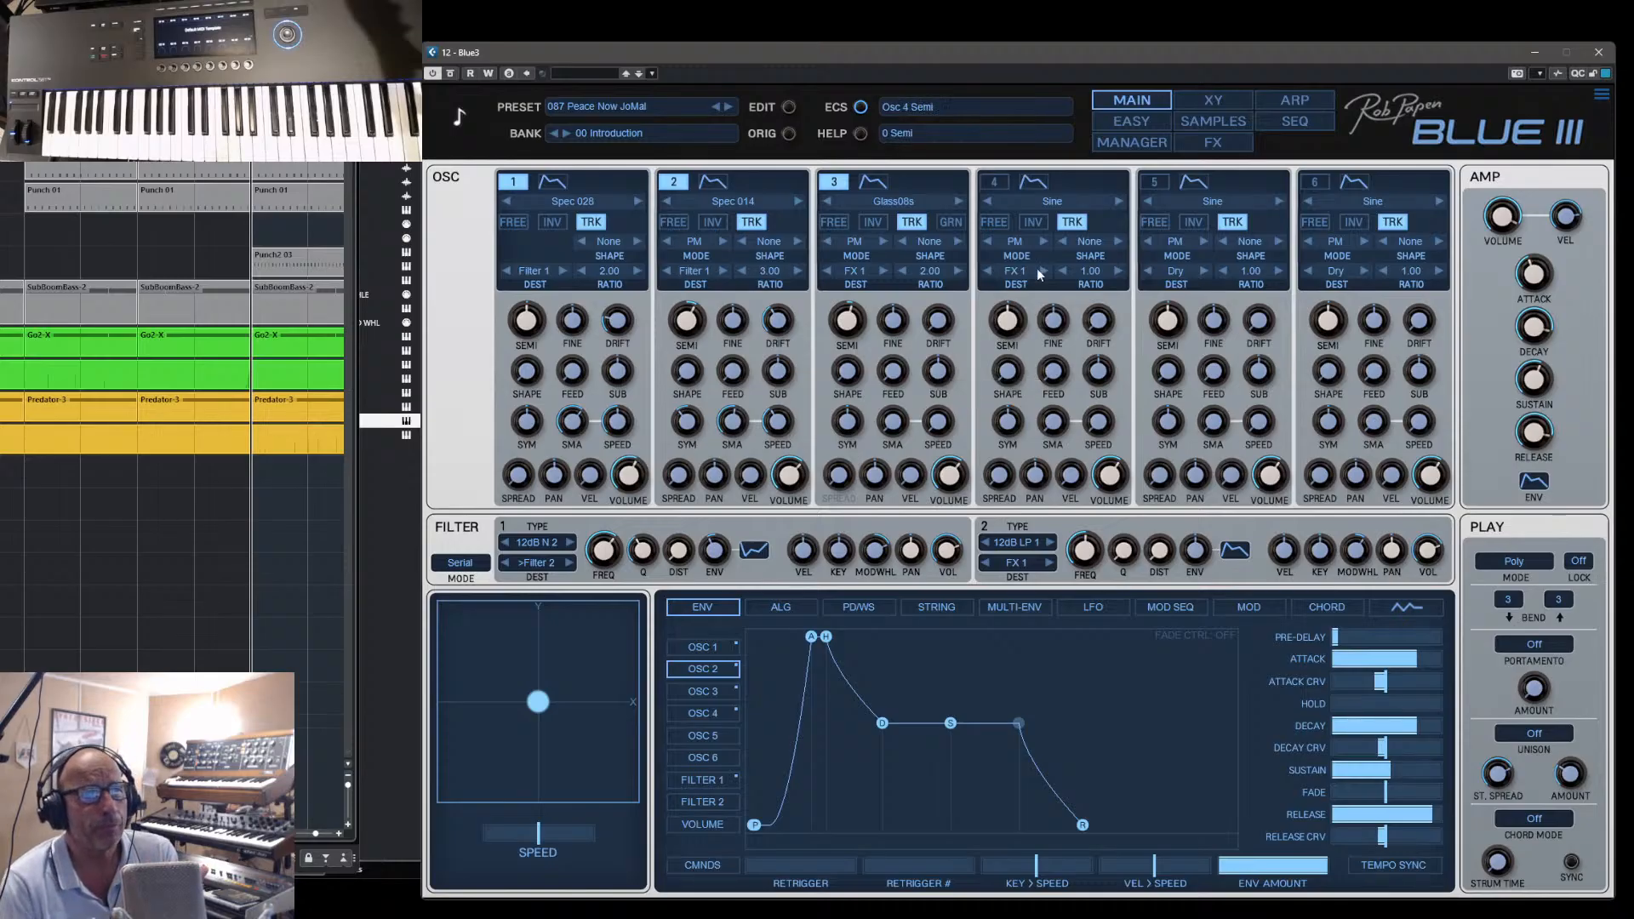
# - Try raising the global filter frequency and moving the XY point on the Easy page, and restore the original preset
pyautogui.click(1212, 102)
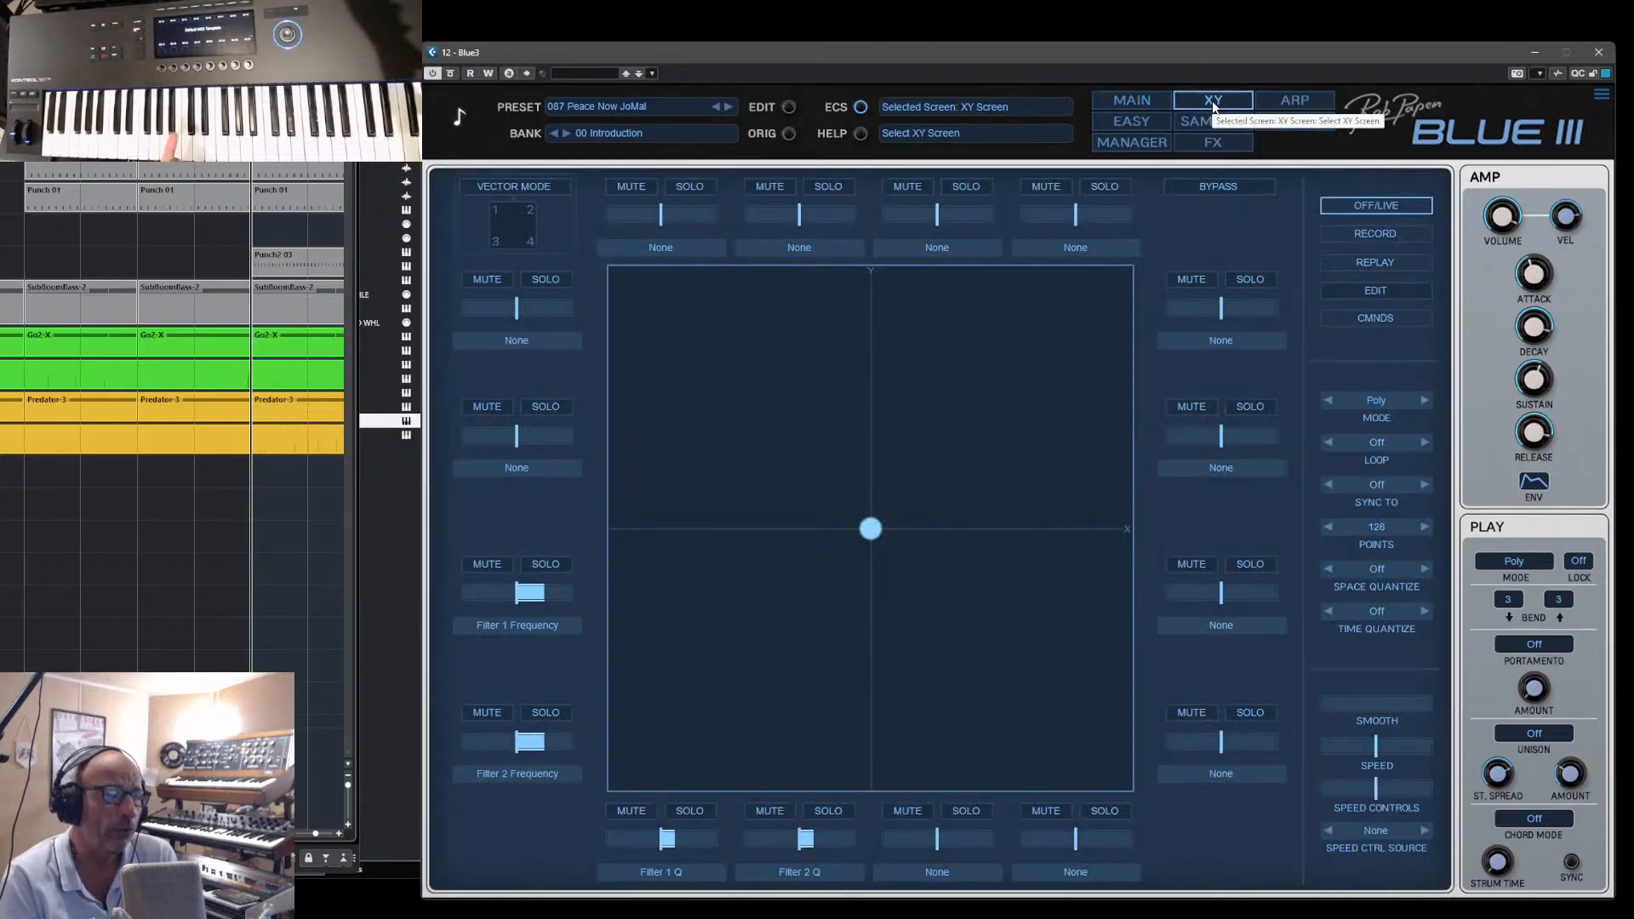
pyautogui.click(1142, 125)
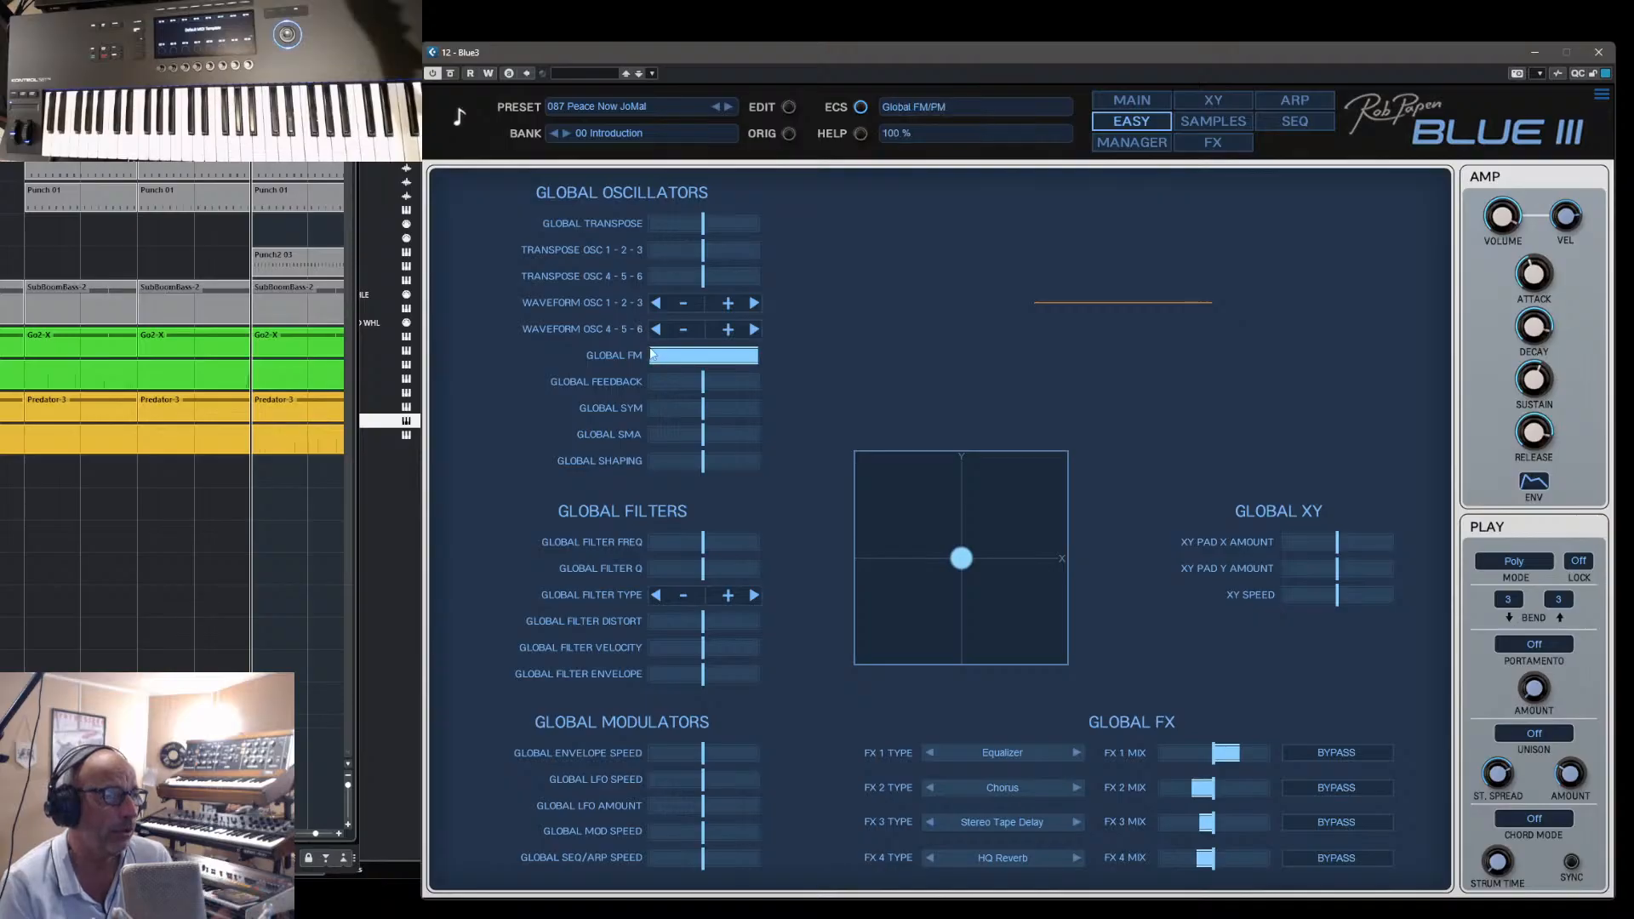
pyautogui.moveTo(723, 544)
pyautogui.mouseDown()
pyautogui.moveTo(689, 551)
pyautogui.moveTo(752, 553)
pyautogui.mouseUp()
pyautogui.moveTo(953, 561); pyautogui.dragTo(972, 534)
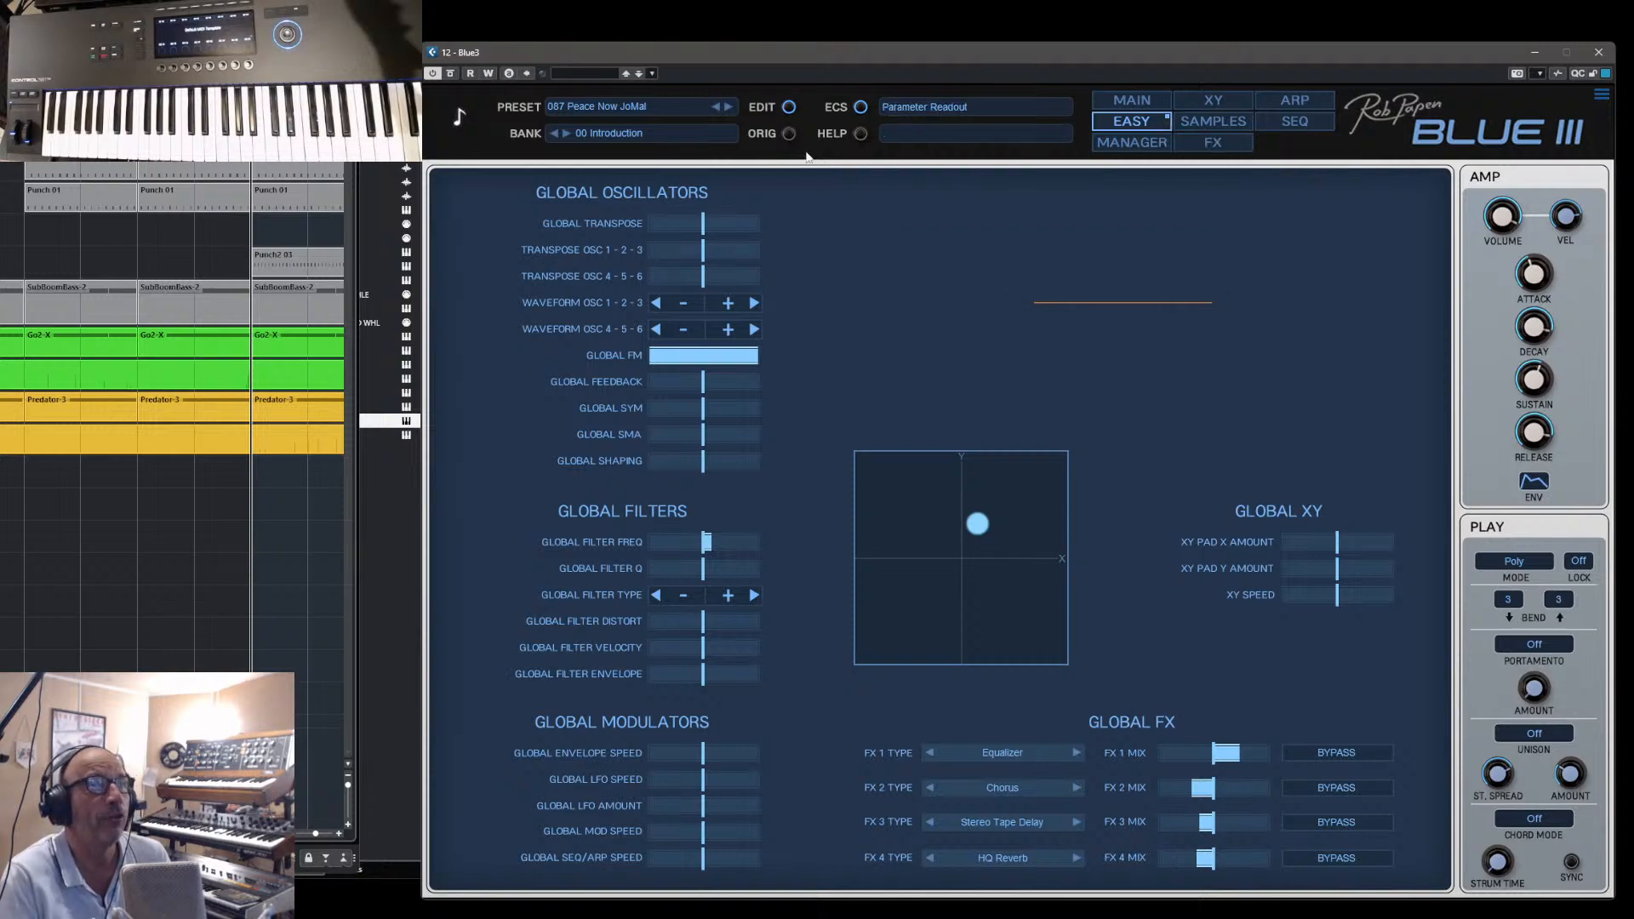
pyautogui.click(788, 135)
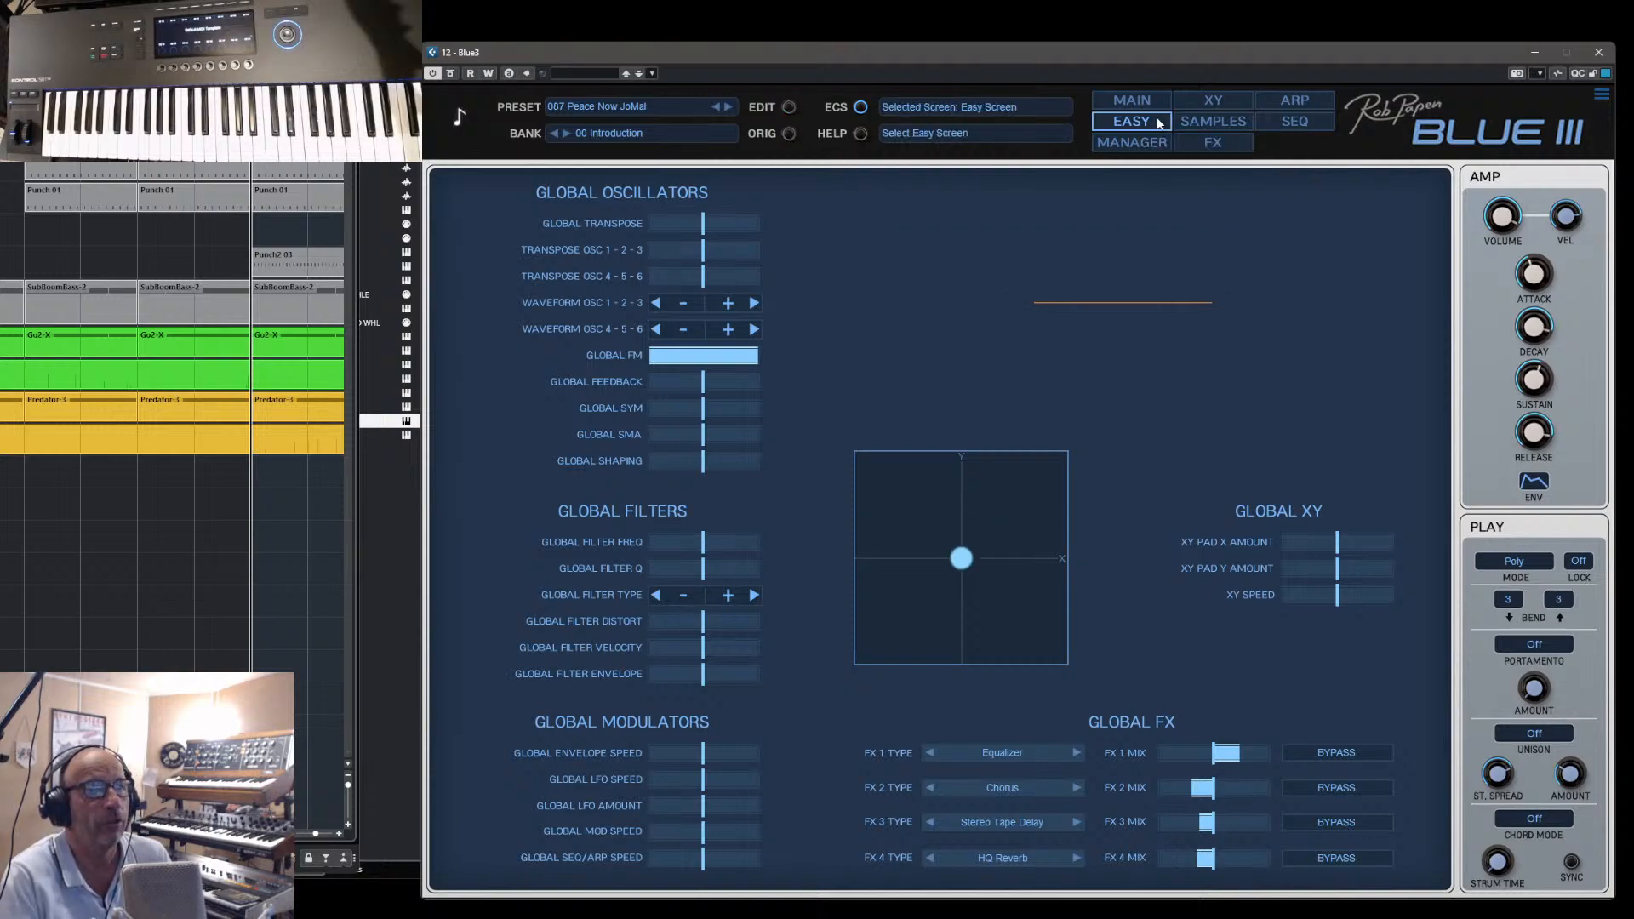
# - Show the preset manager, the four-slot FX page, the sample editor and the XY page in turn
pyautogui.click(1135, 142)
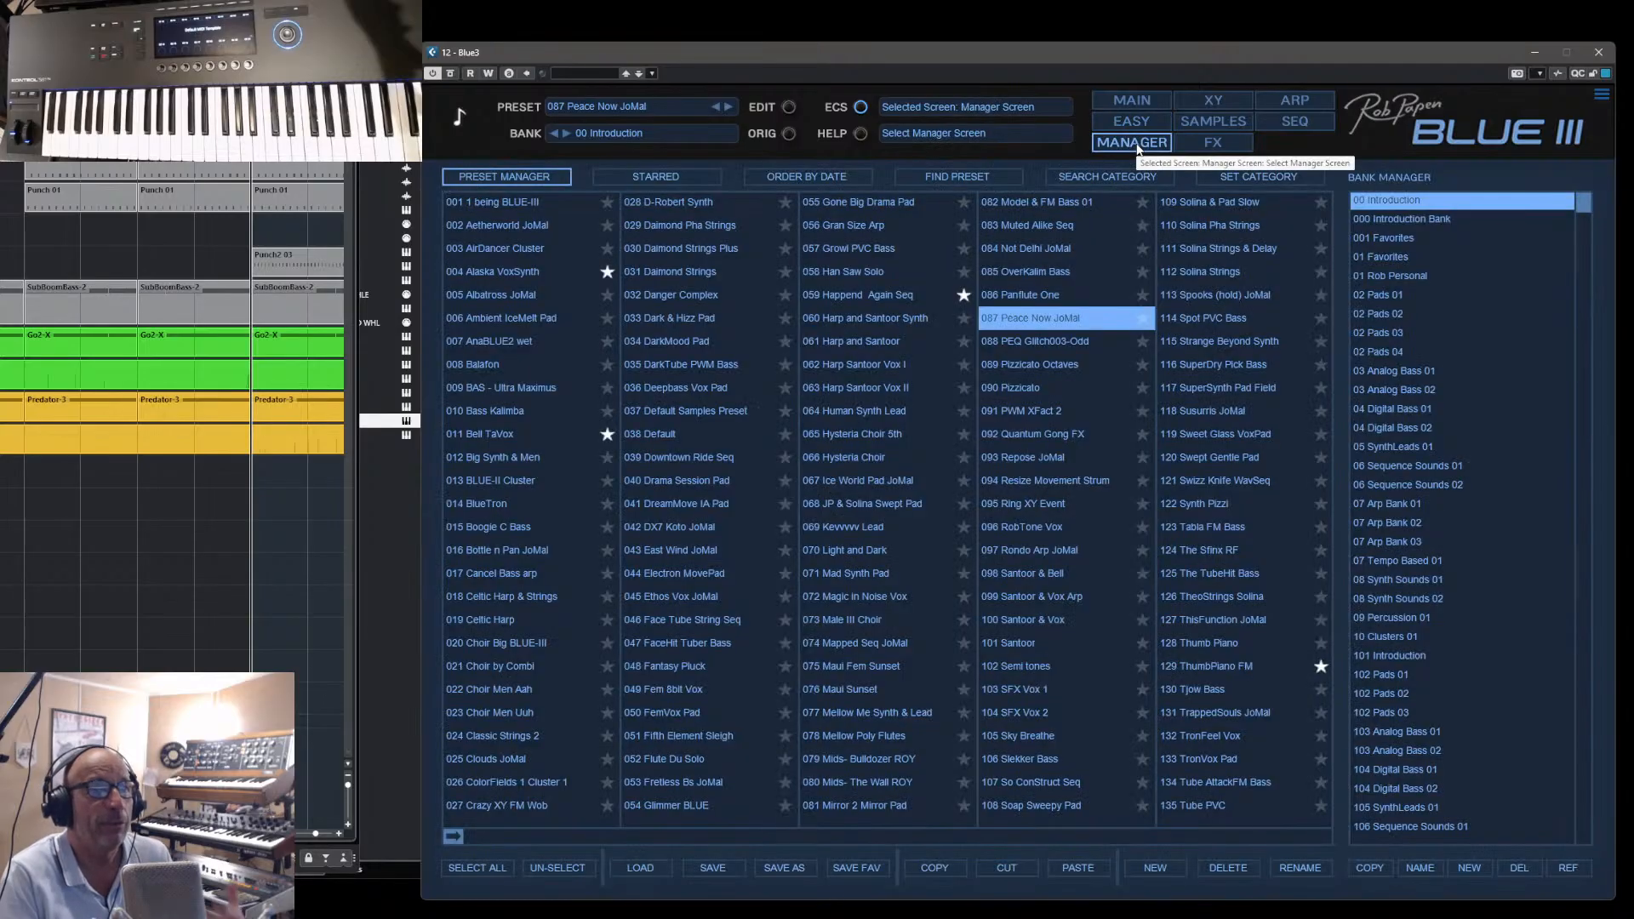
pyautogui.click(1208, 143)
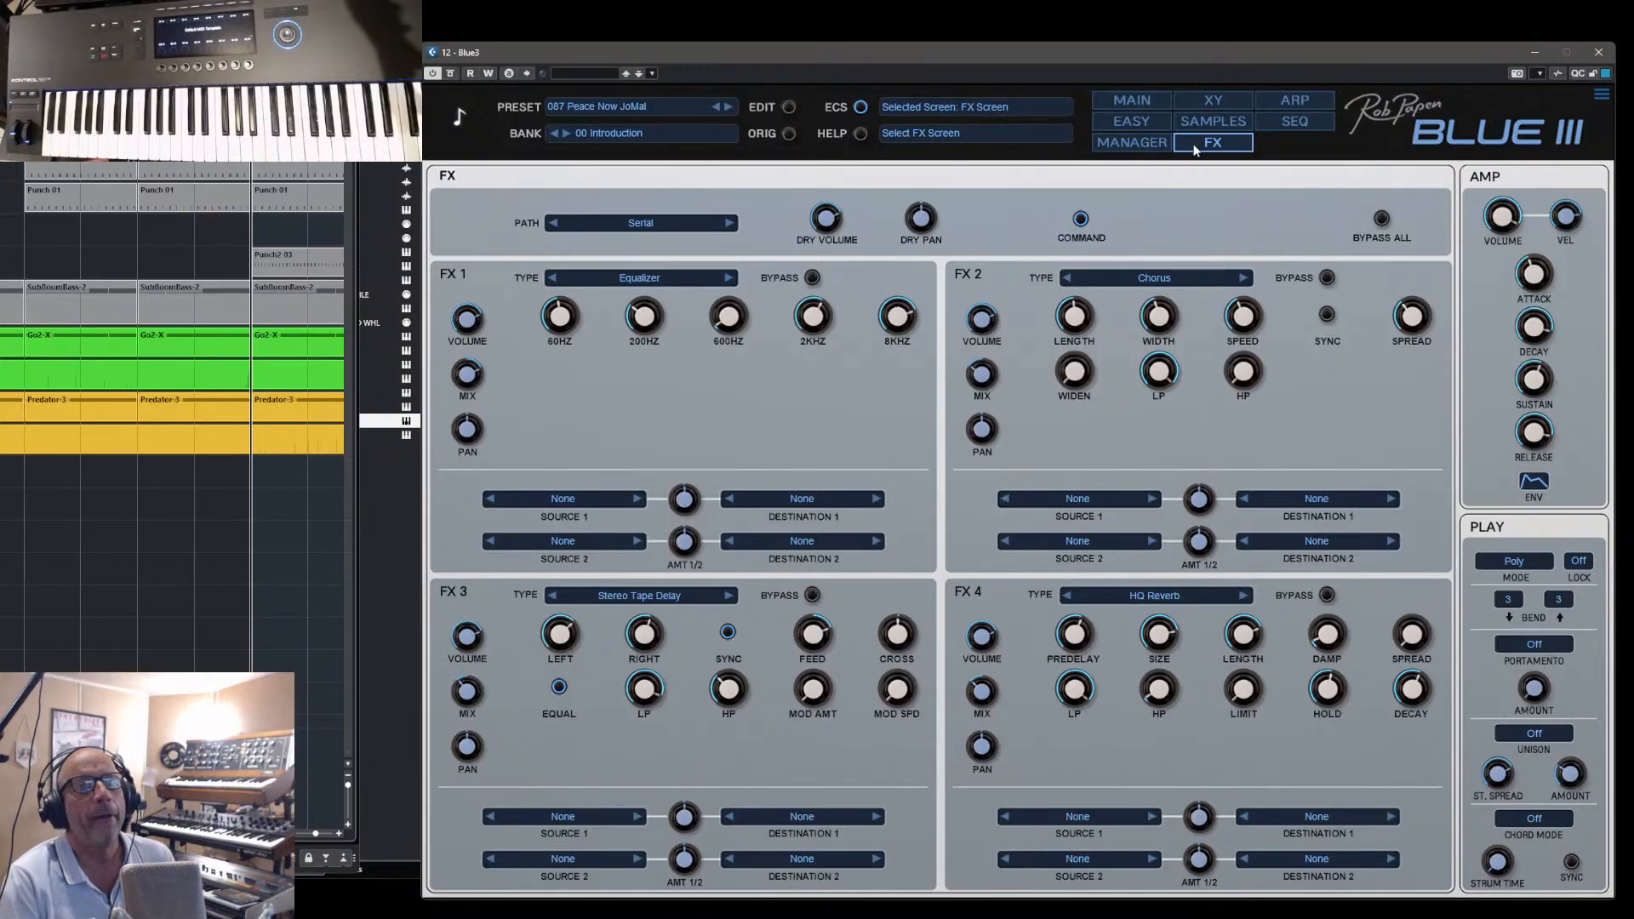
pyautogui.click(1202, 126)
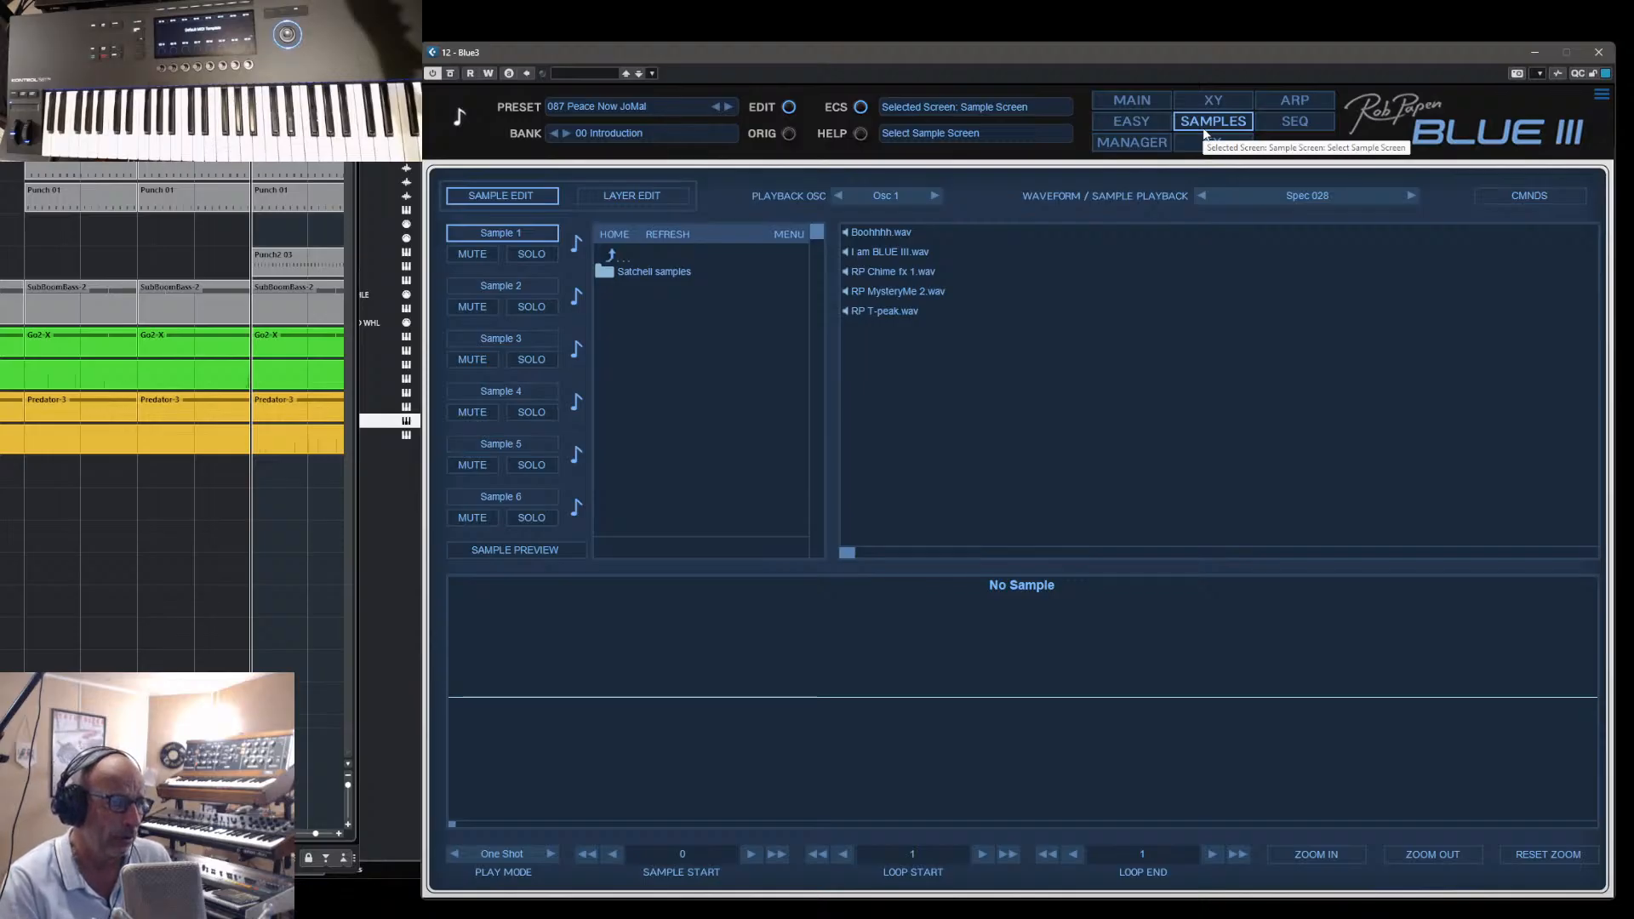
pyautogui.click(1213, 100)
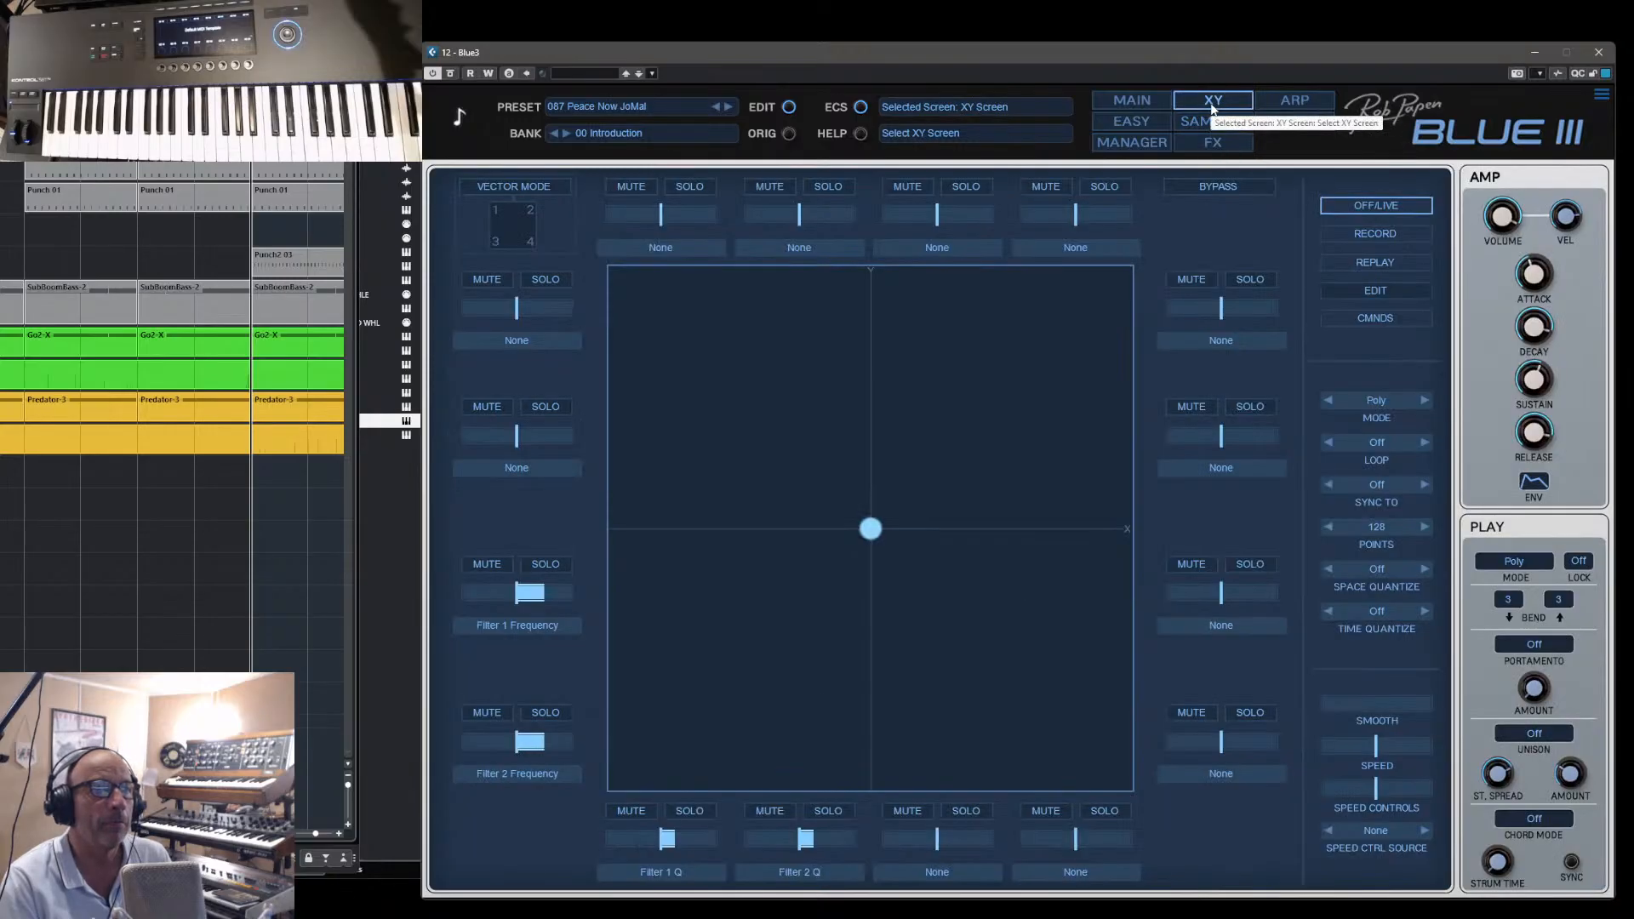
# - Show the arpeggiator and the sequencer, and switch the sequencer's edit view to Wave
pyautogui.click(1282, 102)
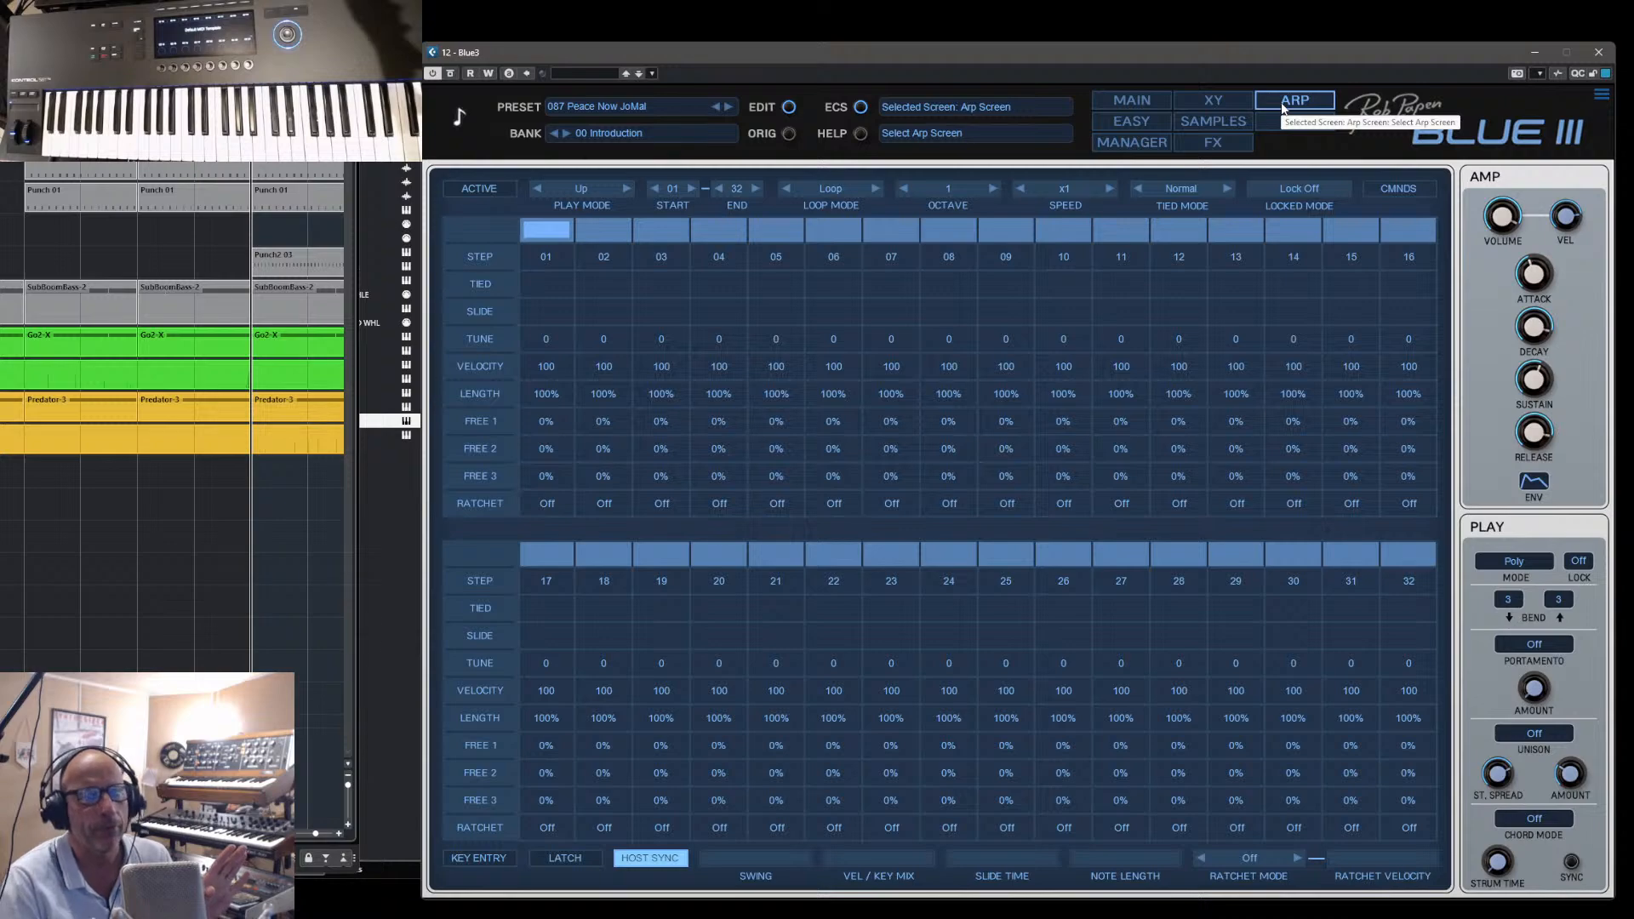
pyautogui.click(1288, 126)
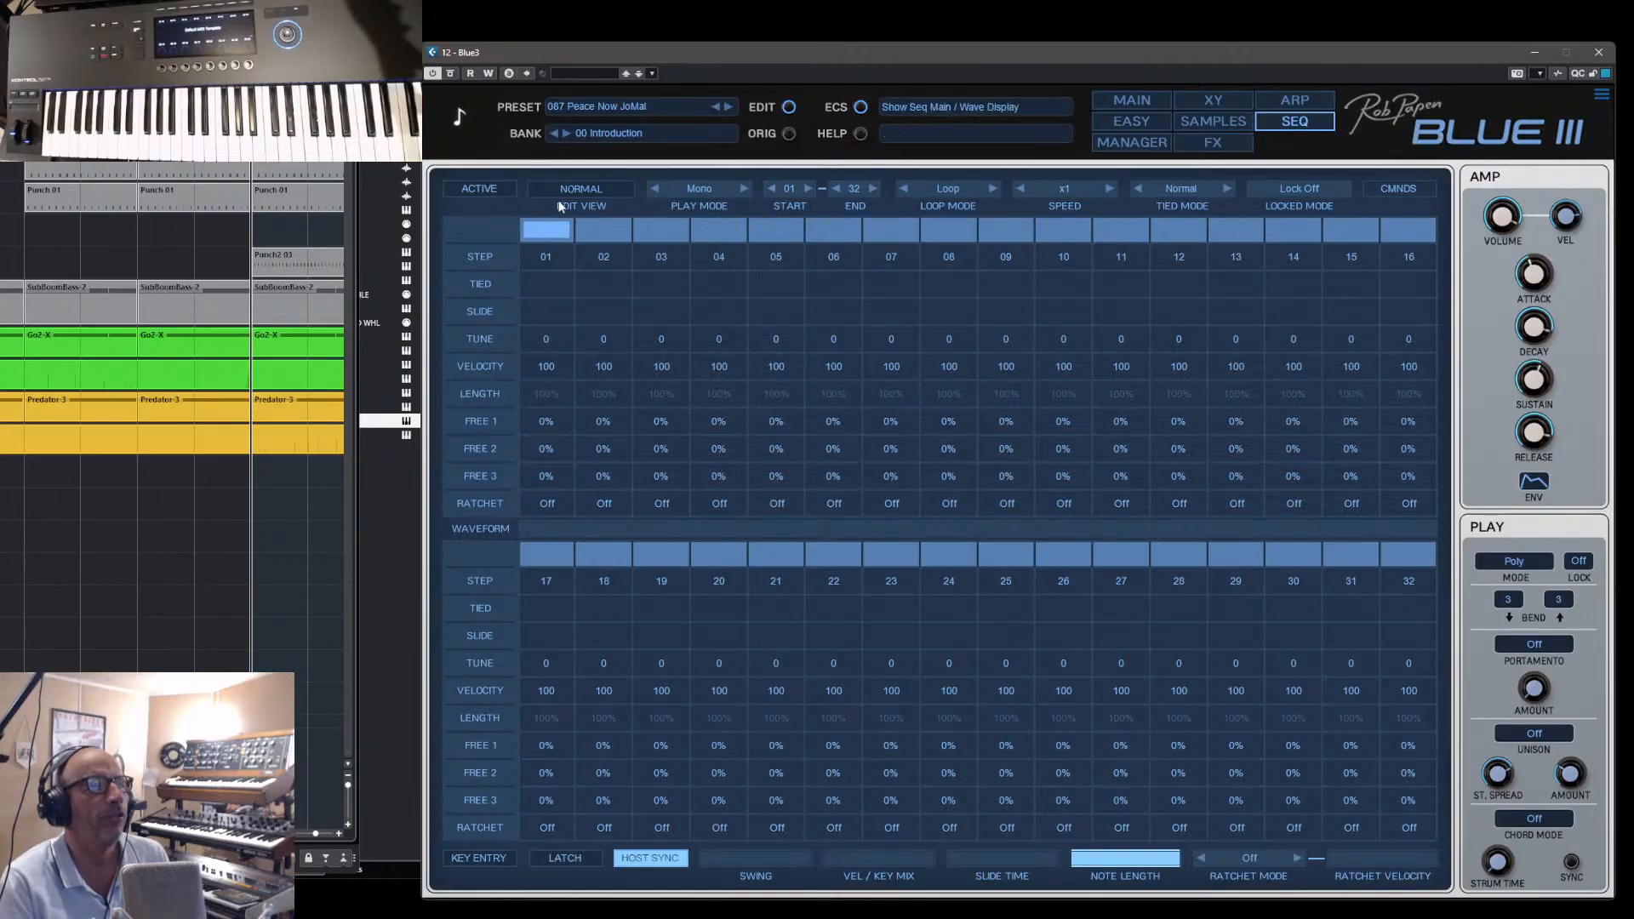
pyautogui.click(593, 190)
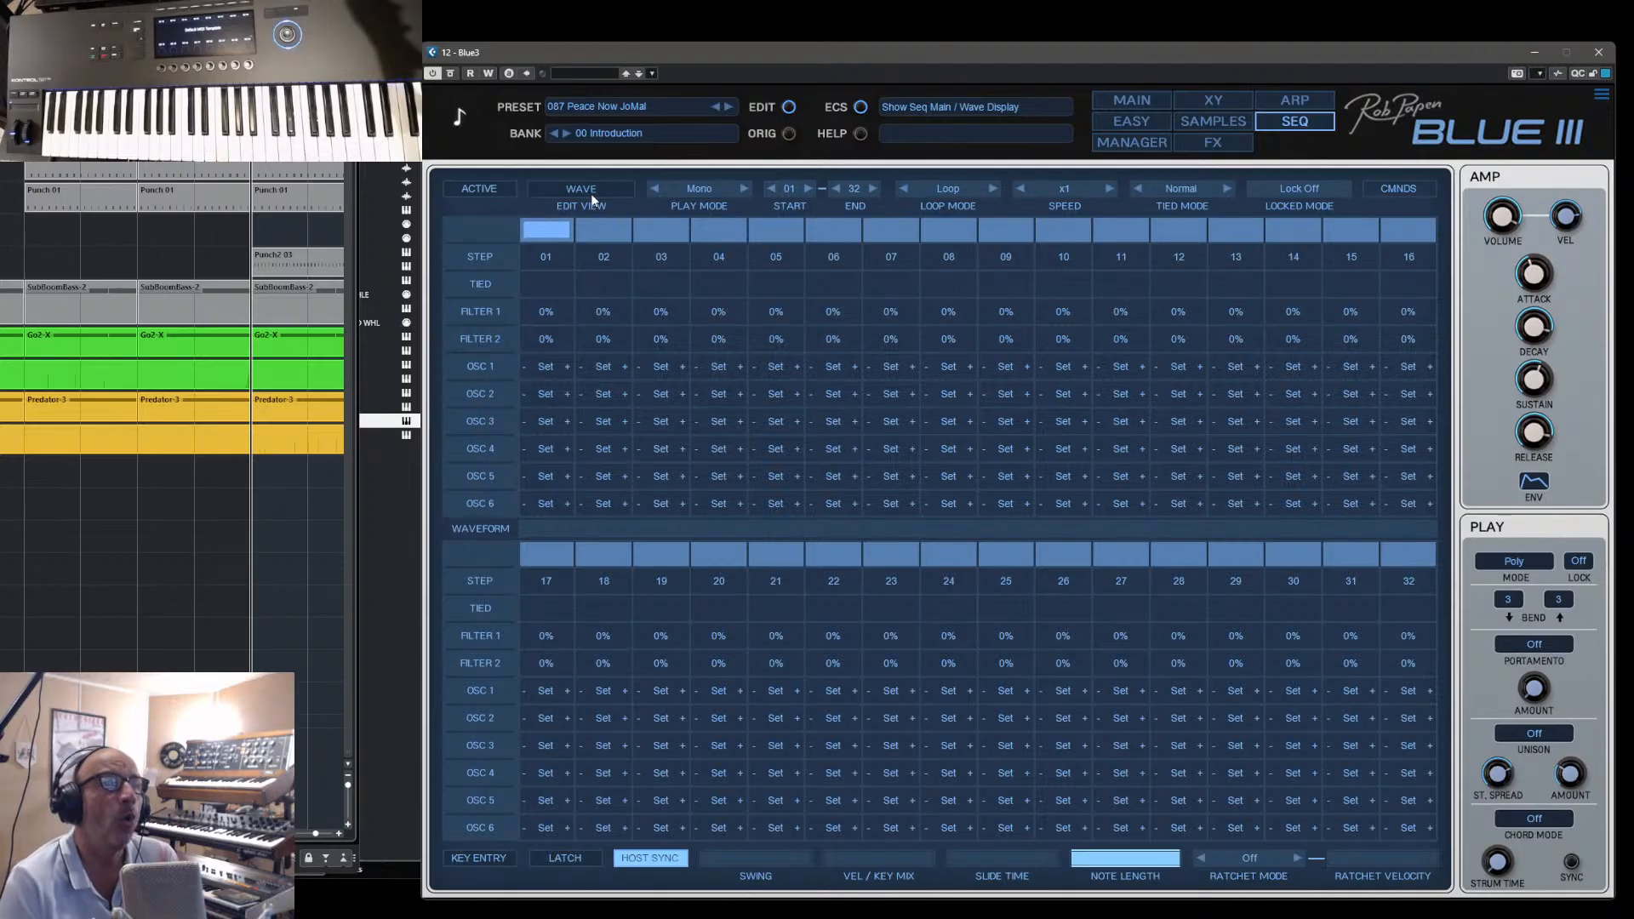
# - Load the preset 003 Face X String Seq from the 06 Sequence Sounds 02 bank
pyautogui.click(1116, 143)
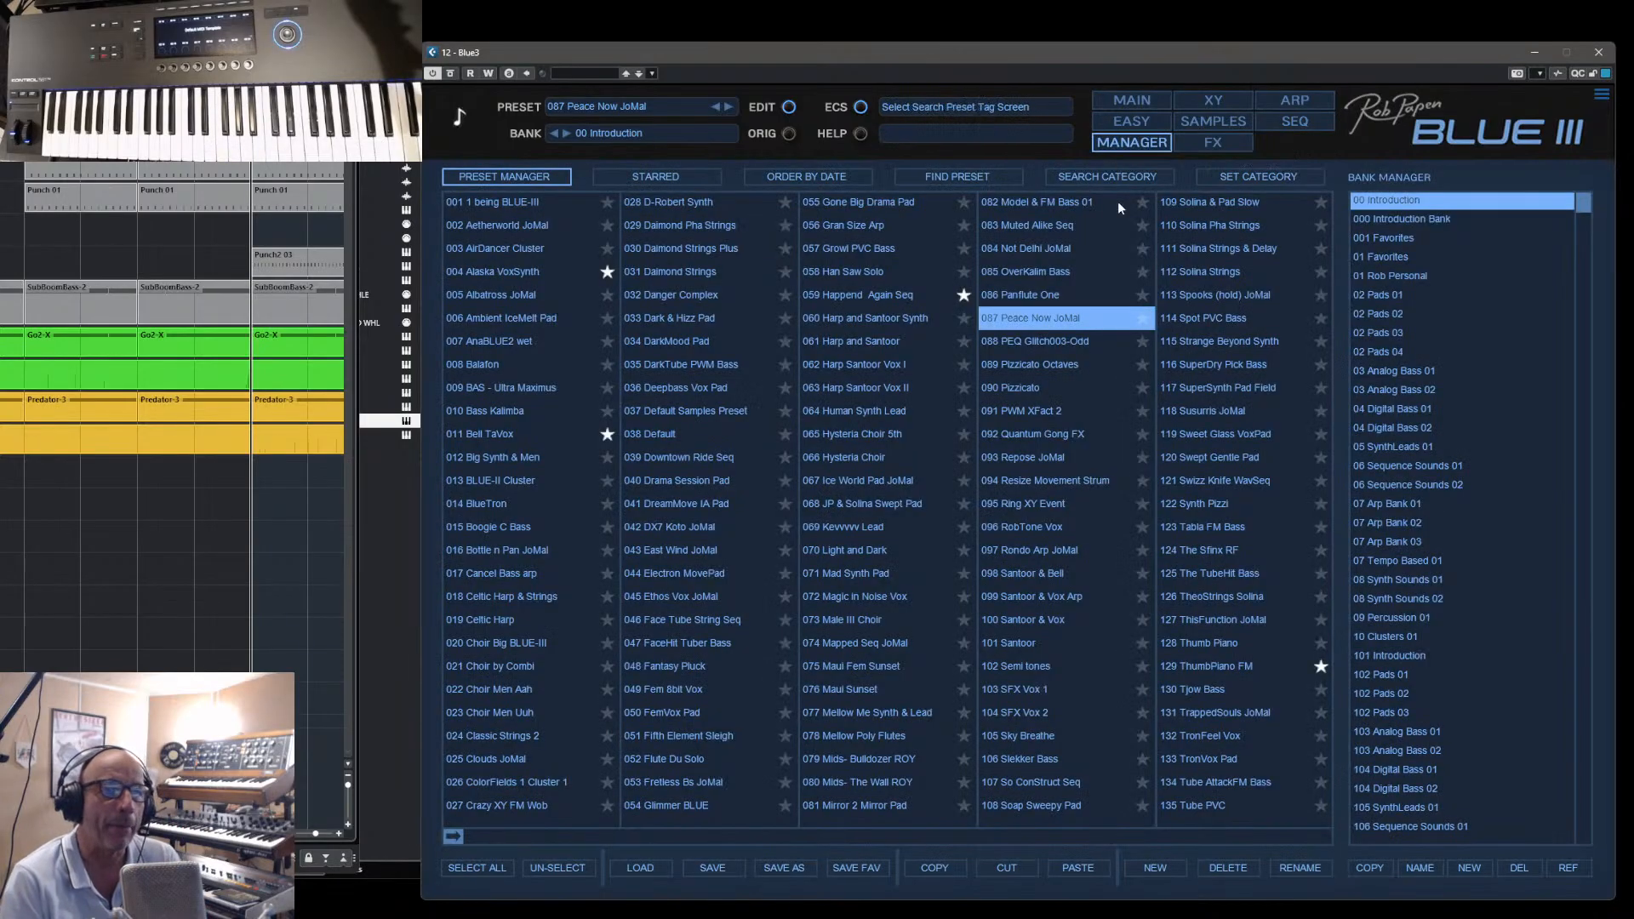
pyautogui.click(1421, 483)
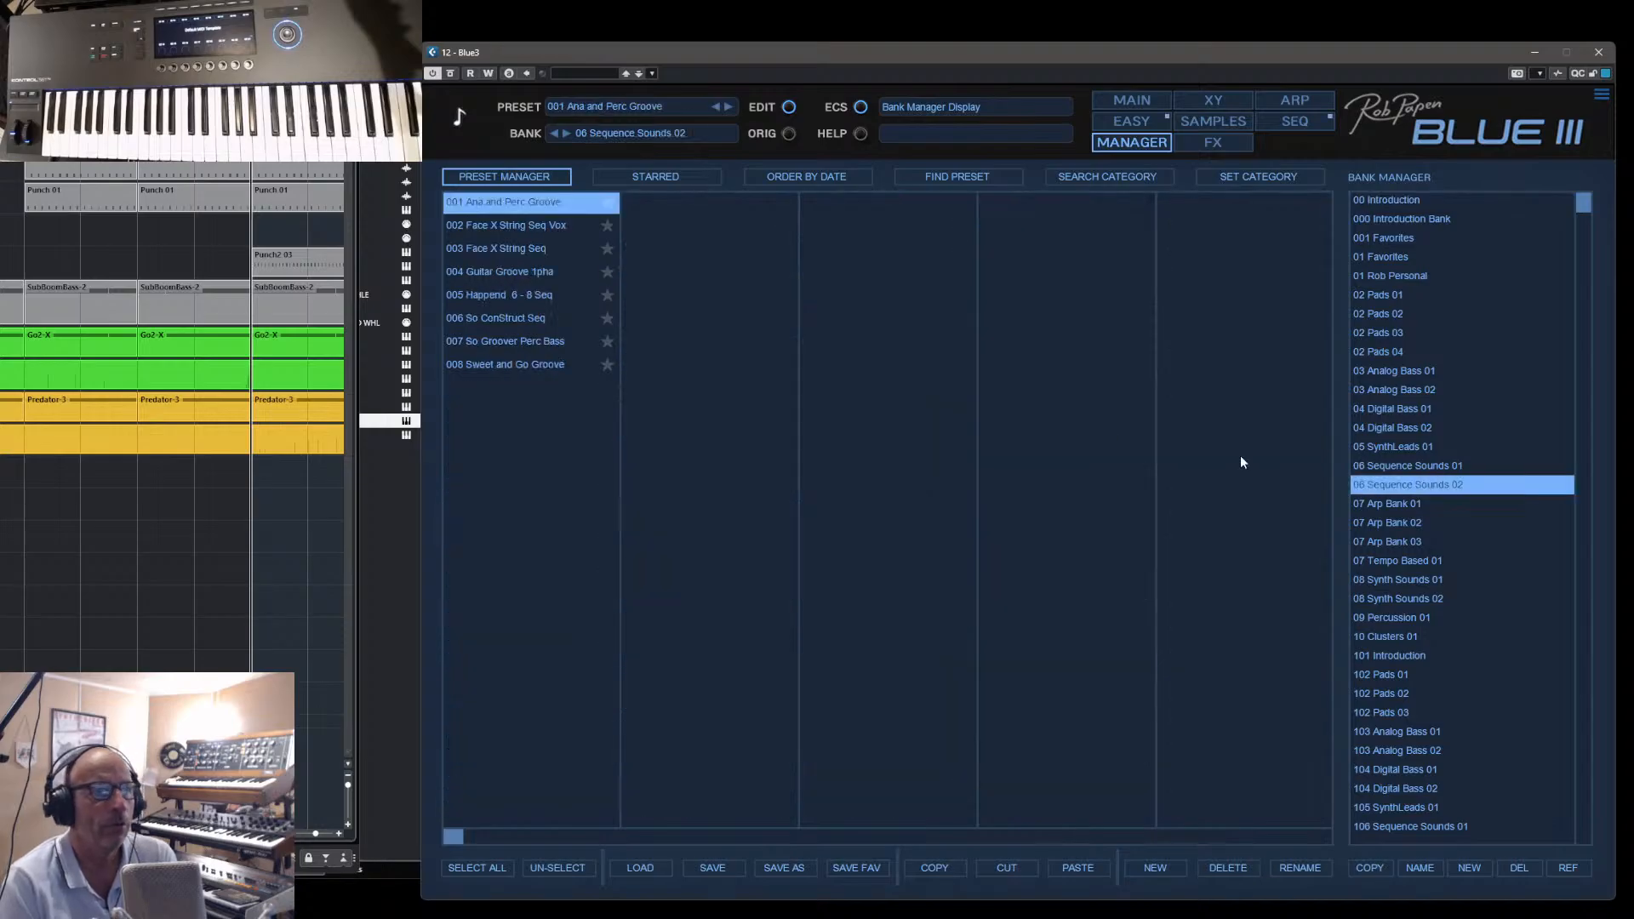
pyautogui.click(511, 251)
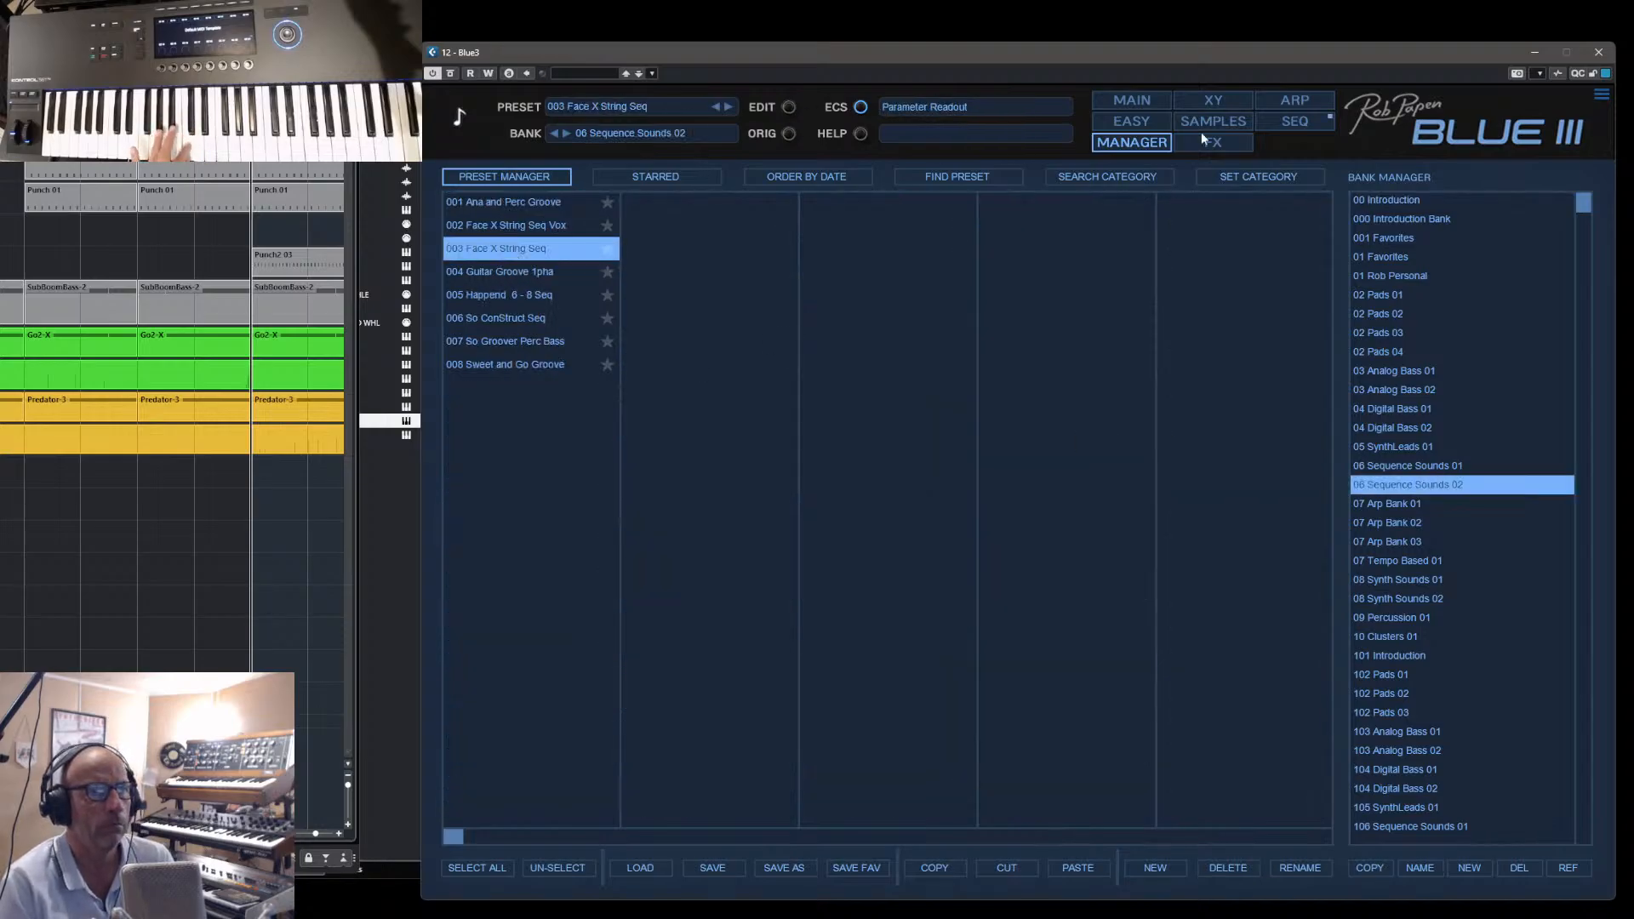
# - Examine the preset's sequencer steps in the Normal edit view and return to the Wave edit view
pyautogui.click(1287, 130)
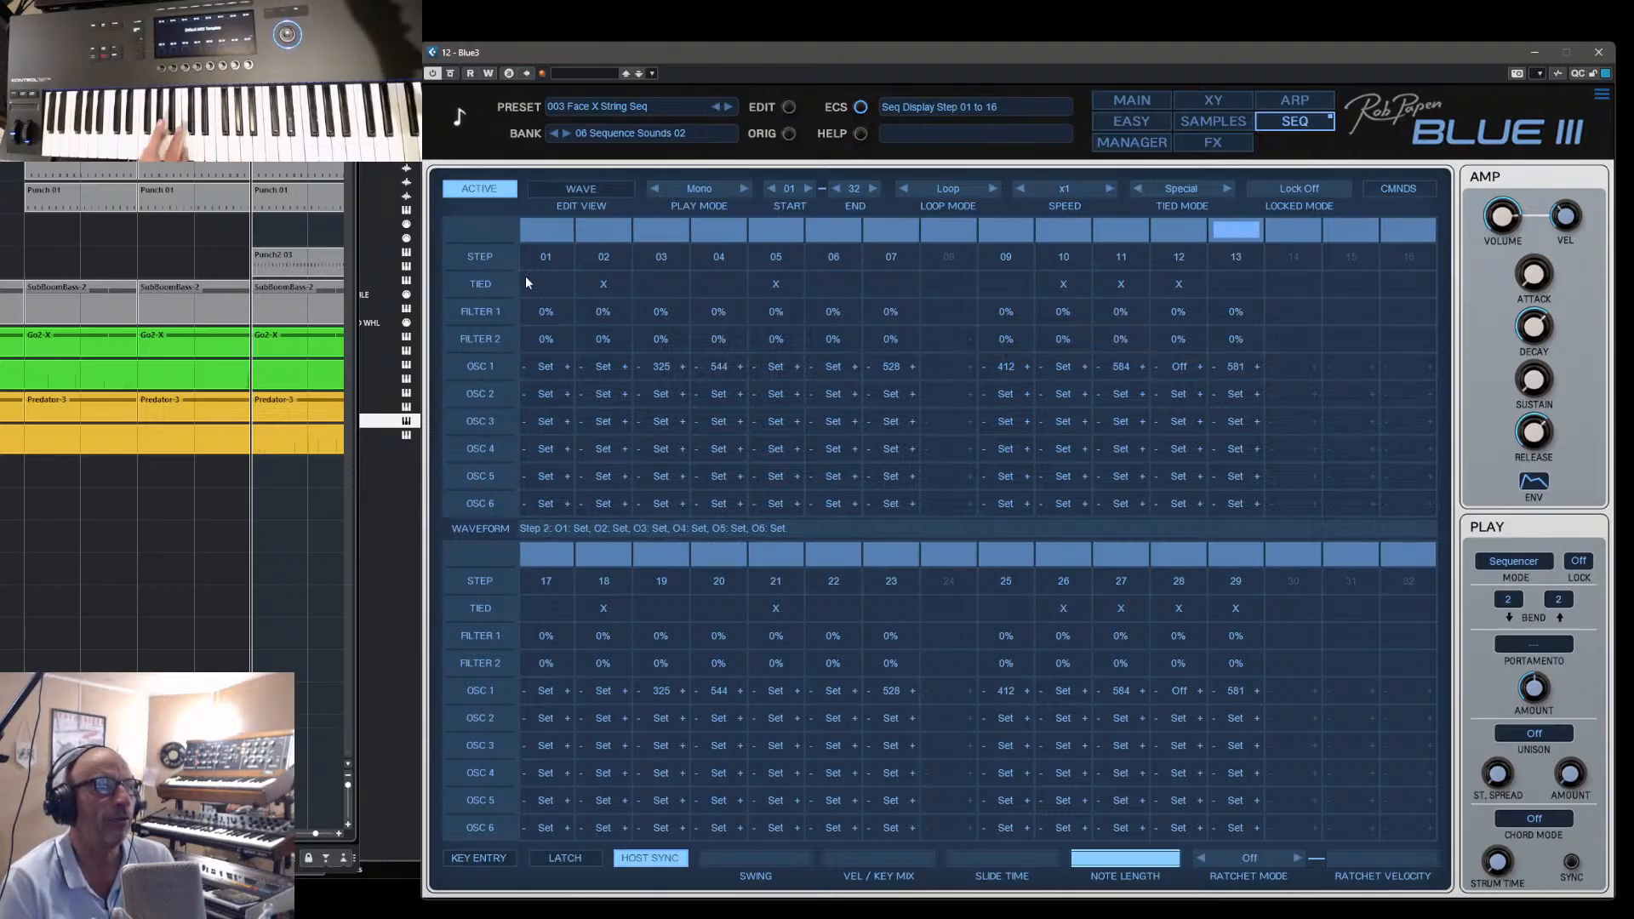
pyautogui.click(596, 189)
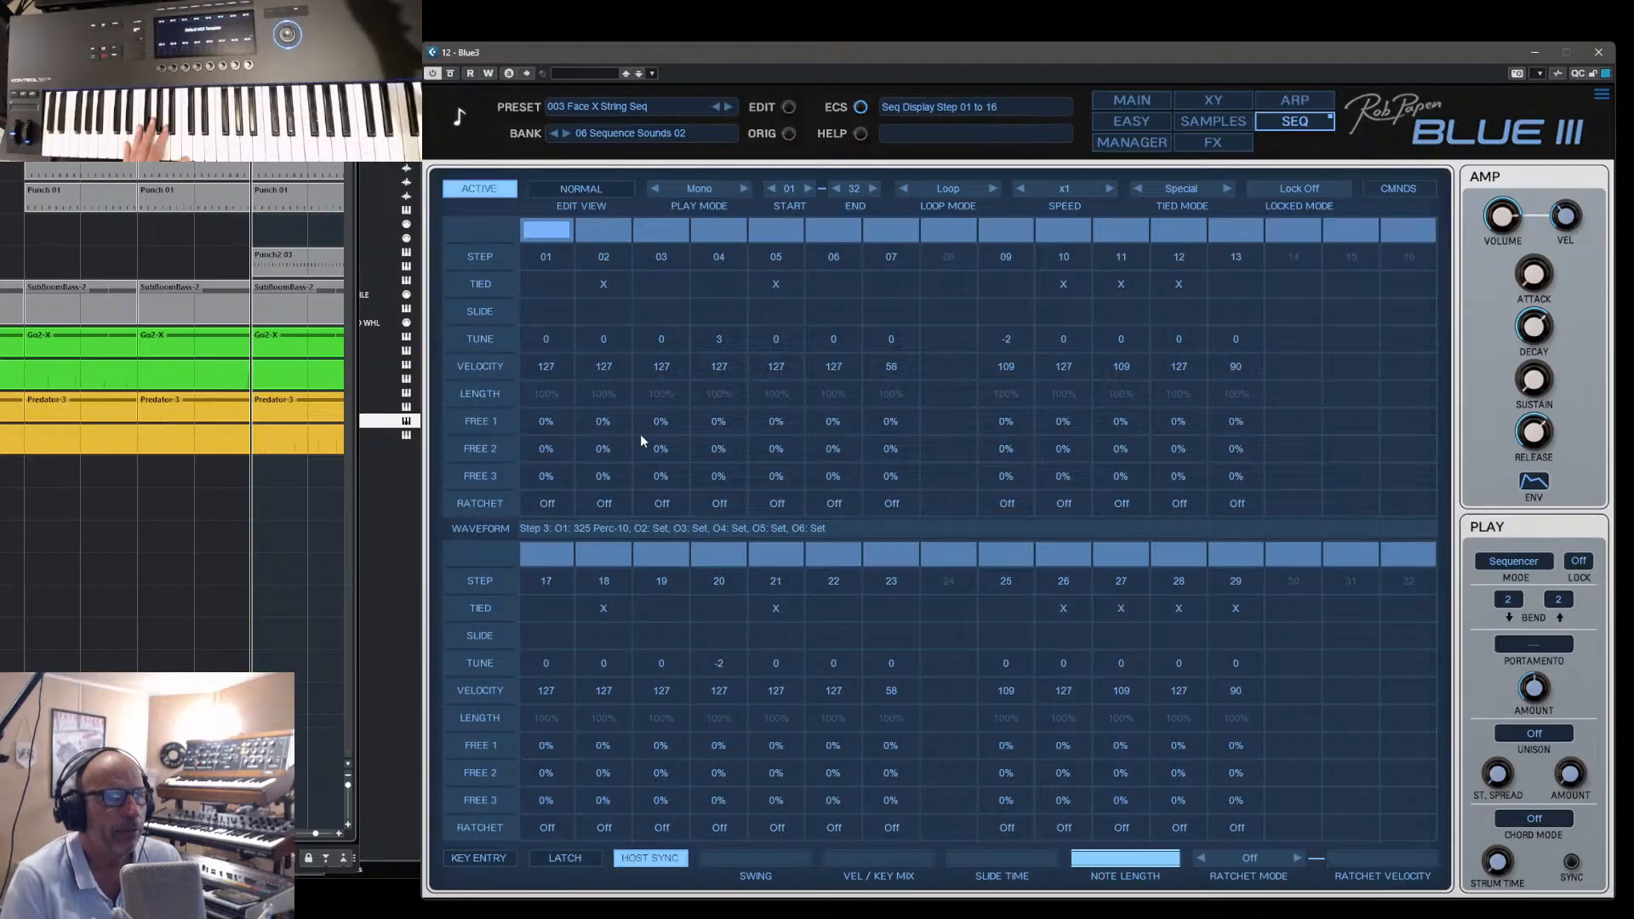
pyautogui.click(574, 189)
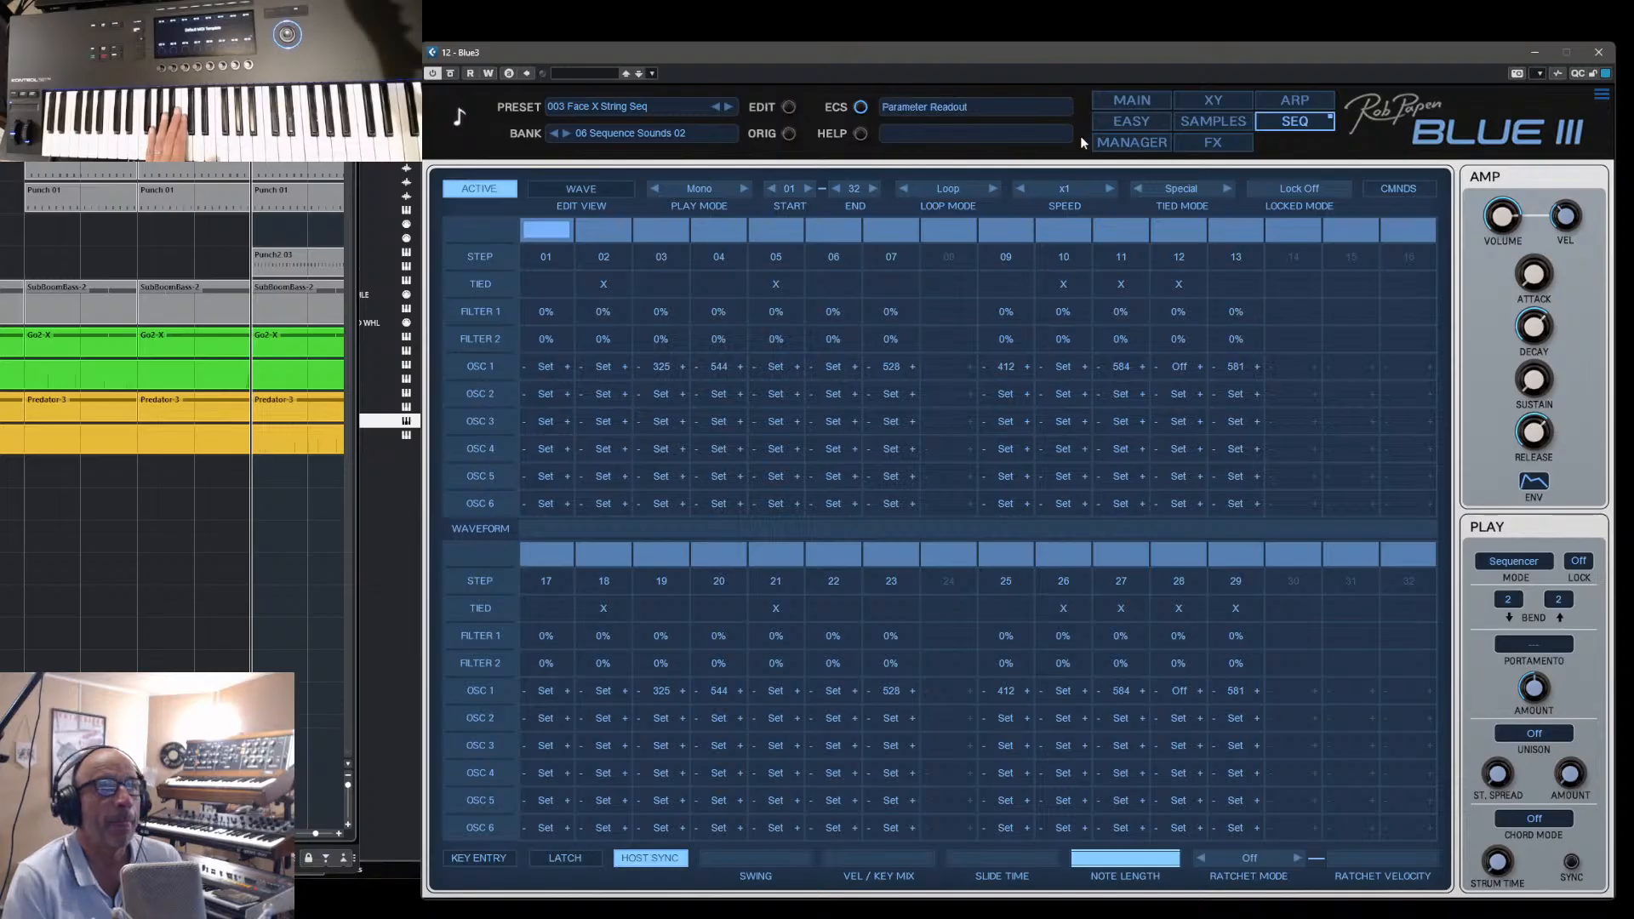
# - Audition the presets 002 Face X String Seq Vox and 001 Ana and Perc Groove with the sequencer in view
pyautogui.click(714, 108)
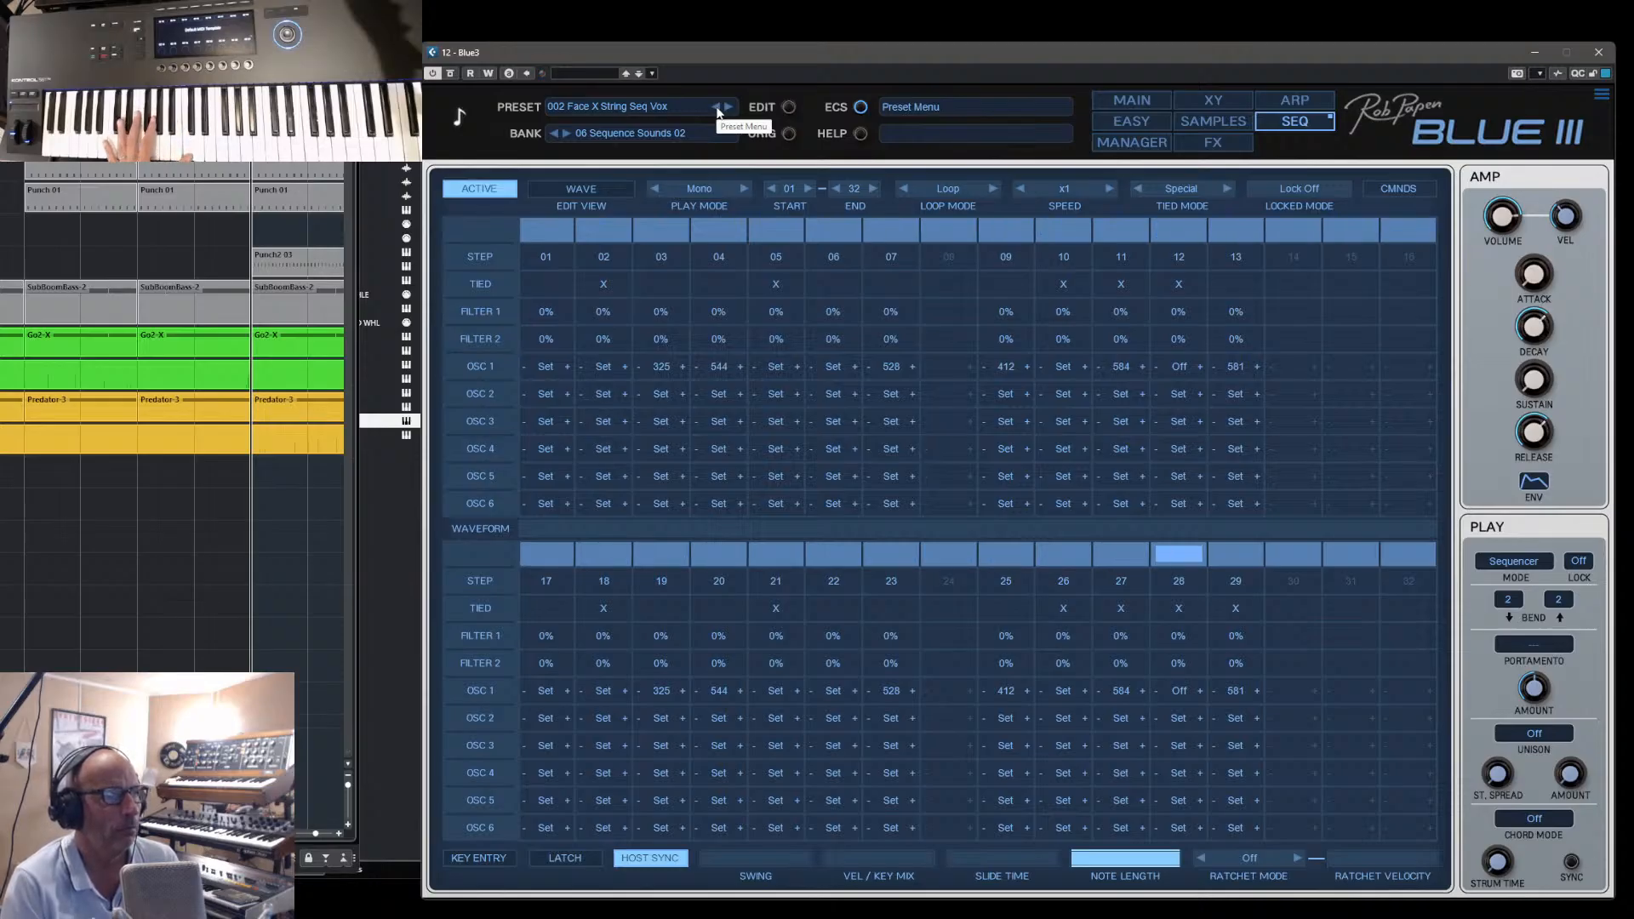
pyautogui.click(715, 107)
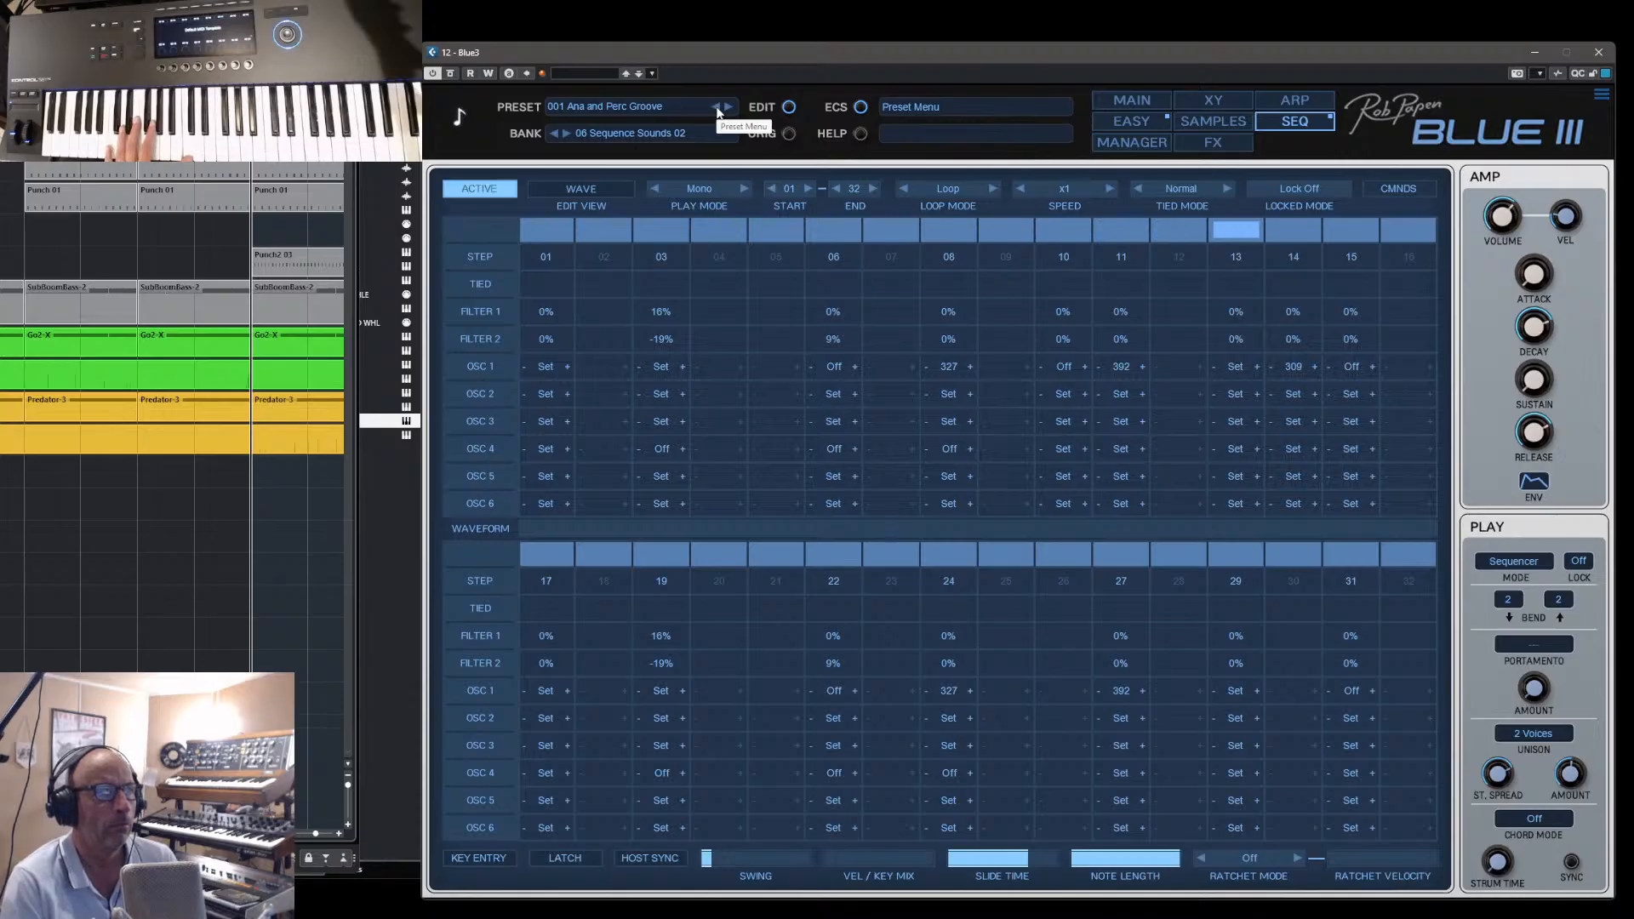
# - In the 06 Sequence Sounds 01 bank, audition 127 Yeah WaveSequence ! and 125 WaveShape Seq, and load 124 WaveSeq Tube Me
pyautogui.click(1132, 142)
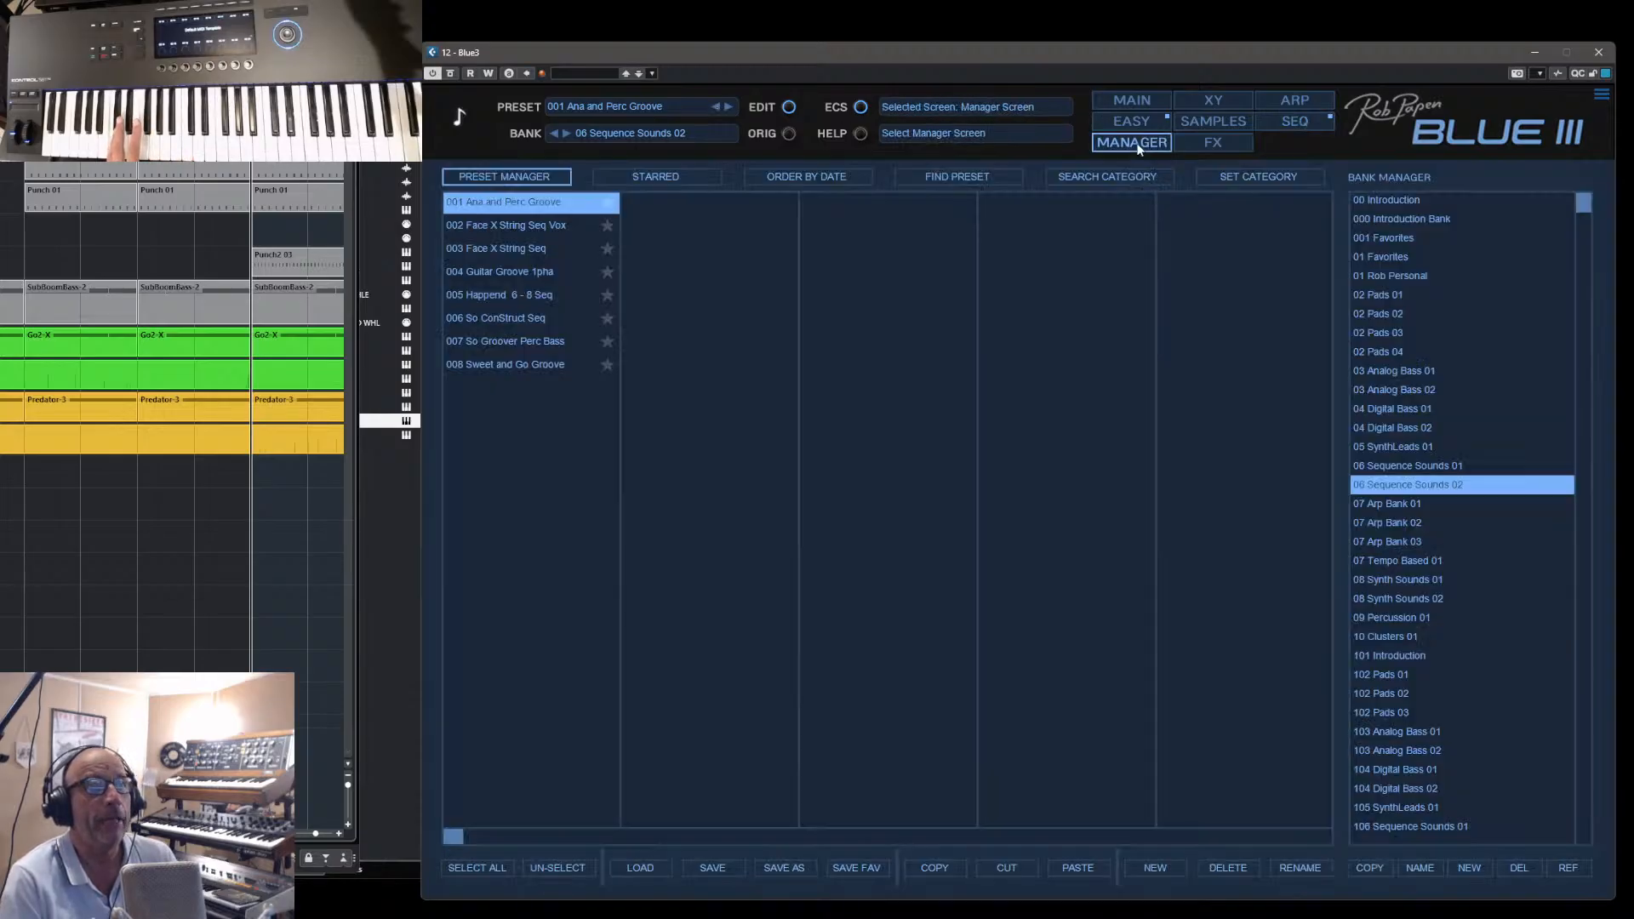
pyautogui.click(1386, 467)
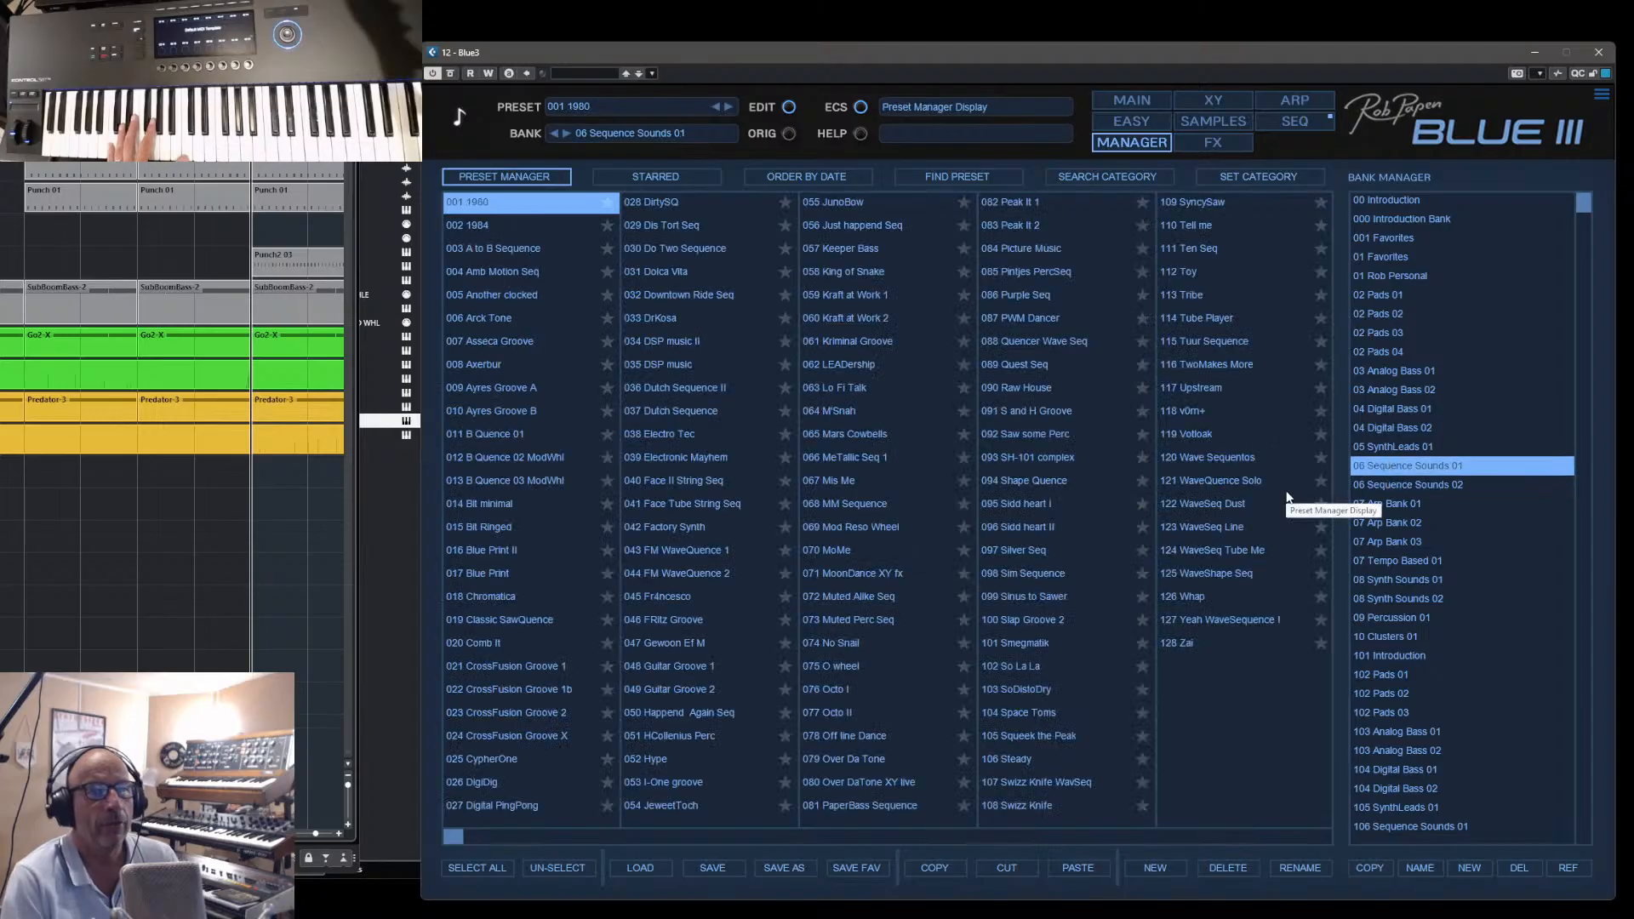
pyautogui.click(1198, 619)
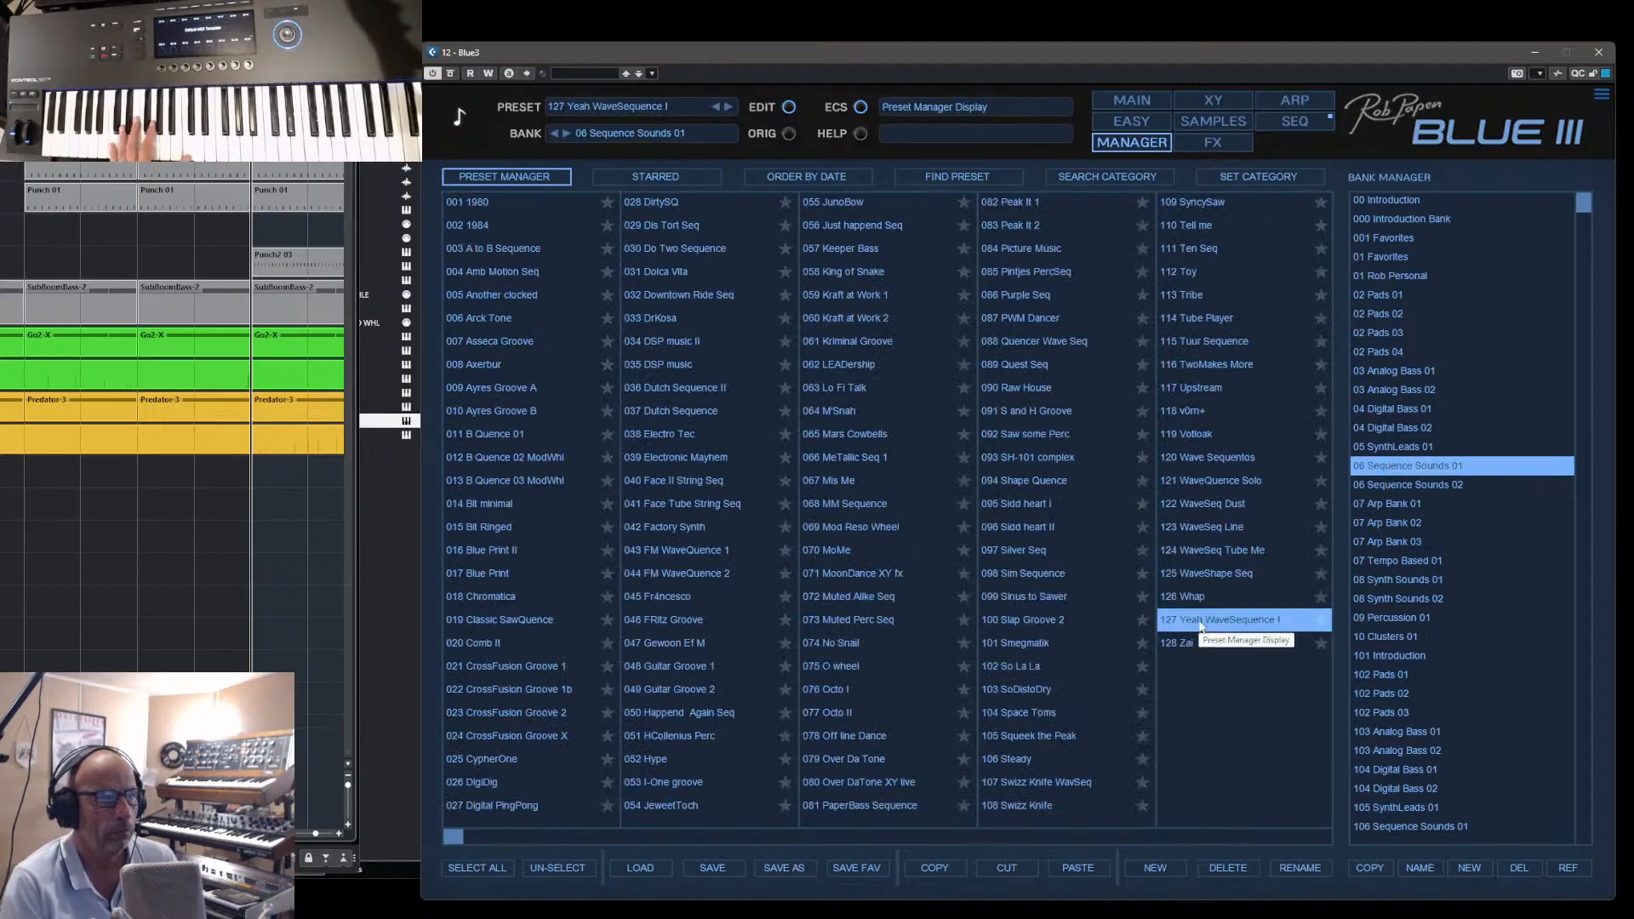
pyautogui.click(1199, 573)
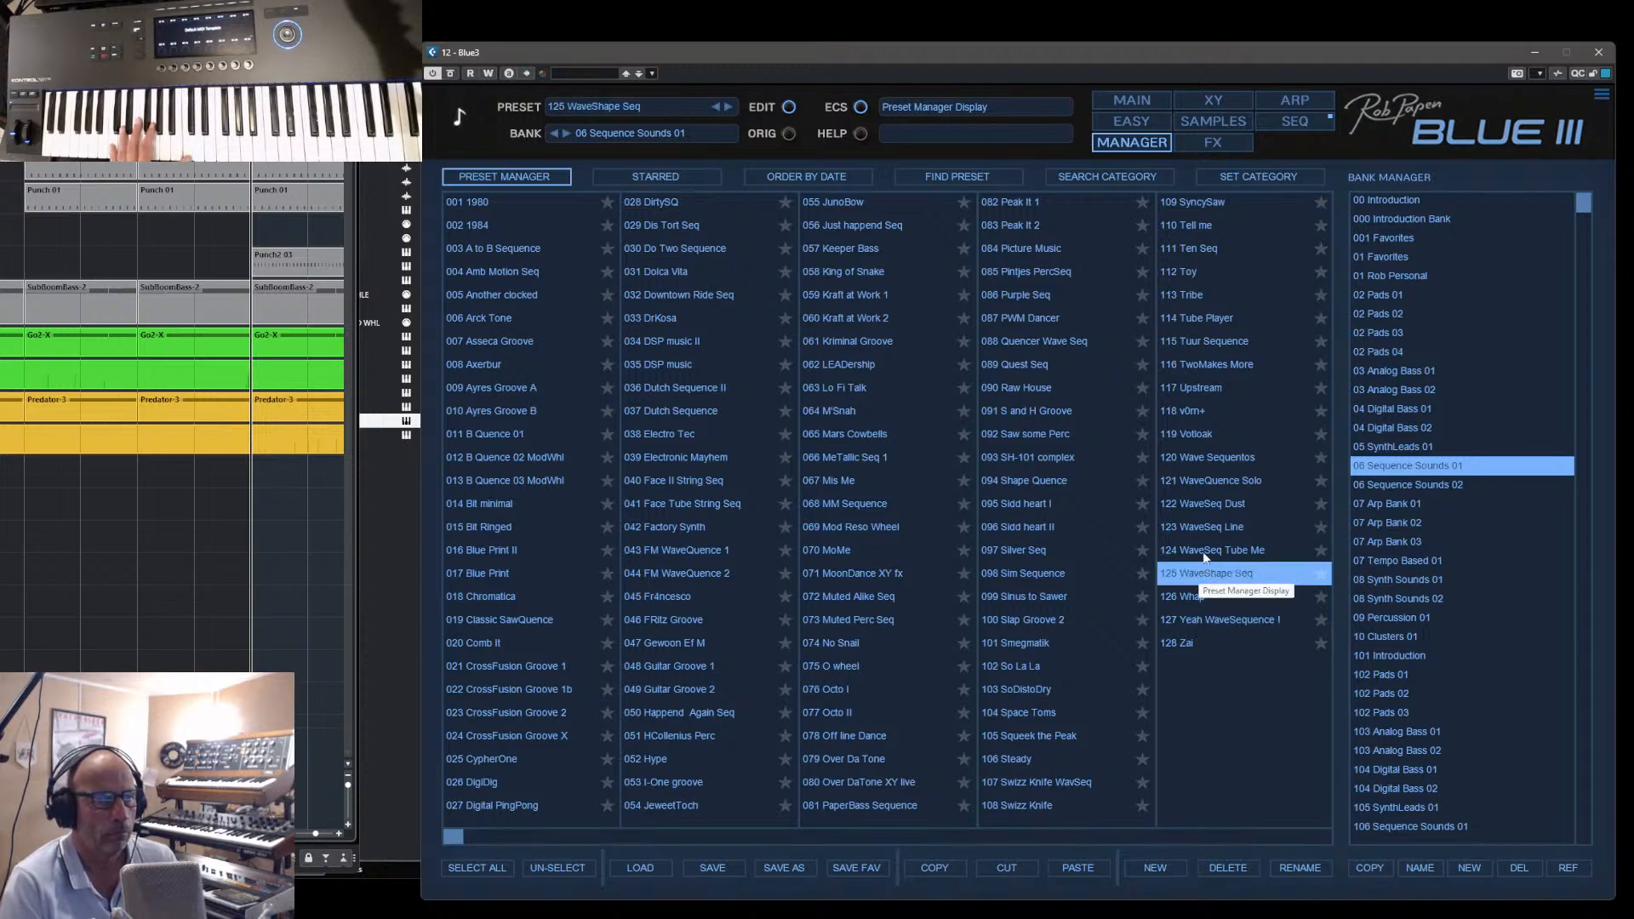
pyautogui.click(1203, 550)
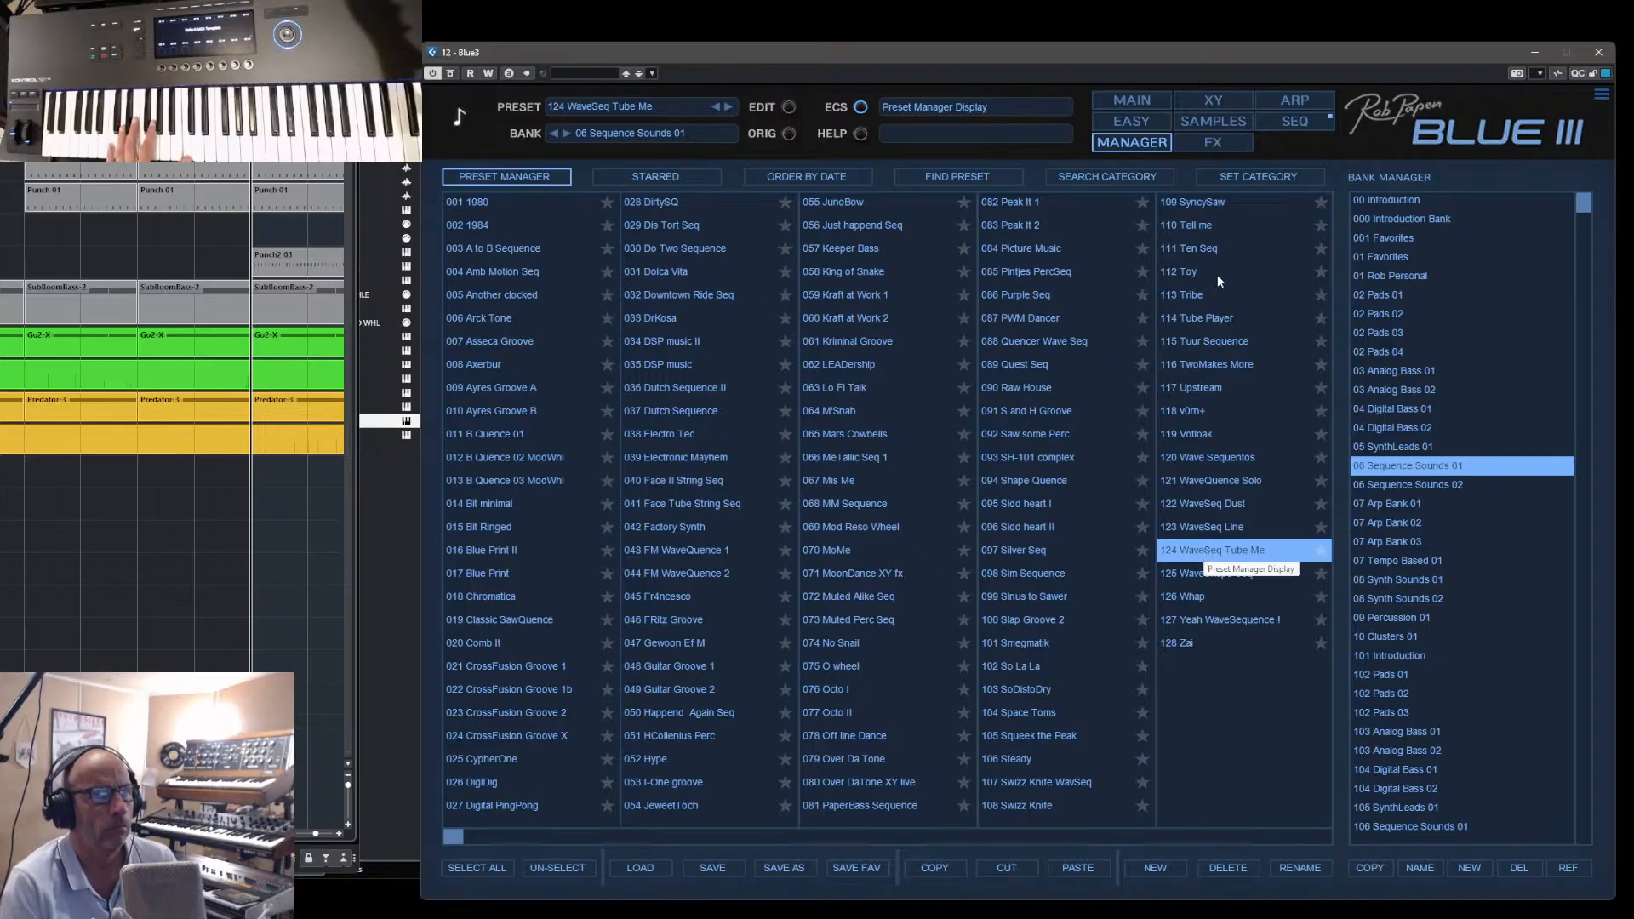
# - Show the oscillators and 3D waveform display of WaveSeq Tube Me and its wave sequencer steps
pyautogui.click(1132, 99)
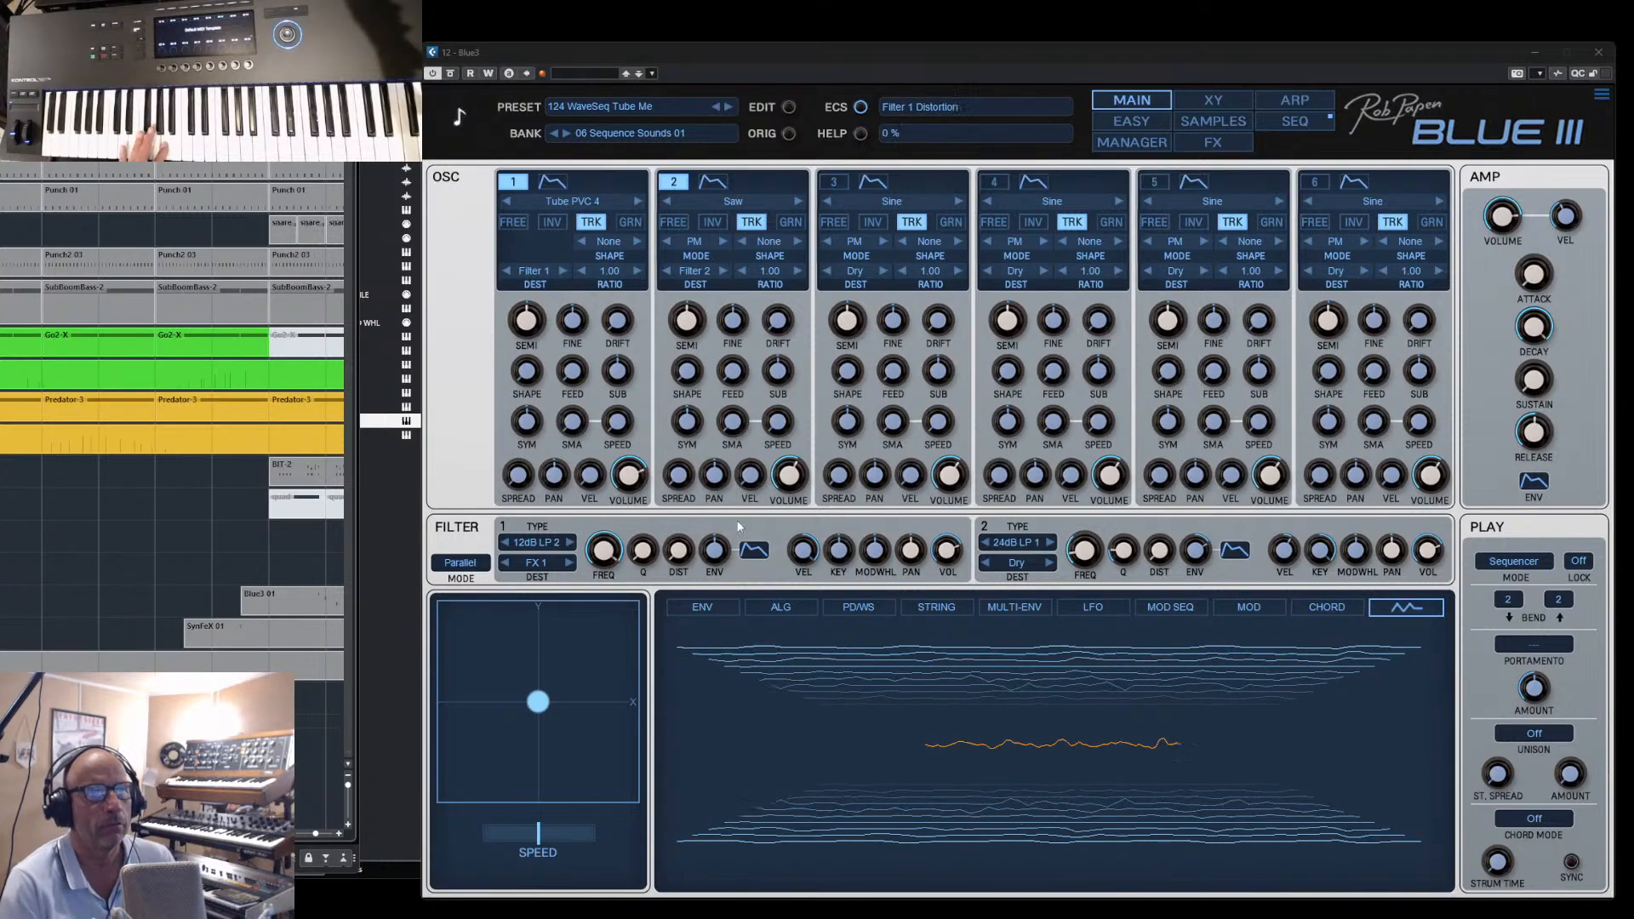
pyautogui.click(1294, 123)
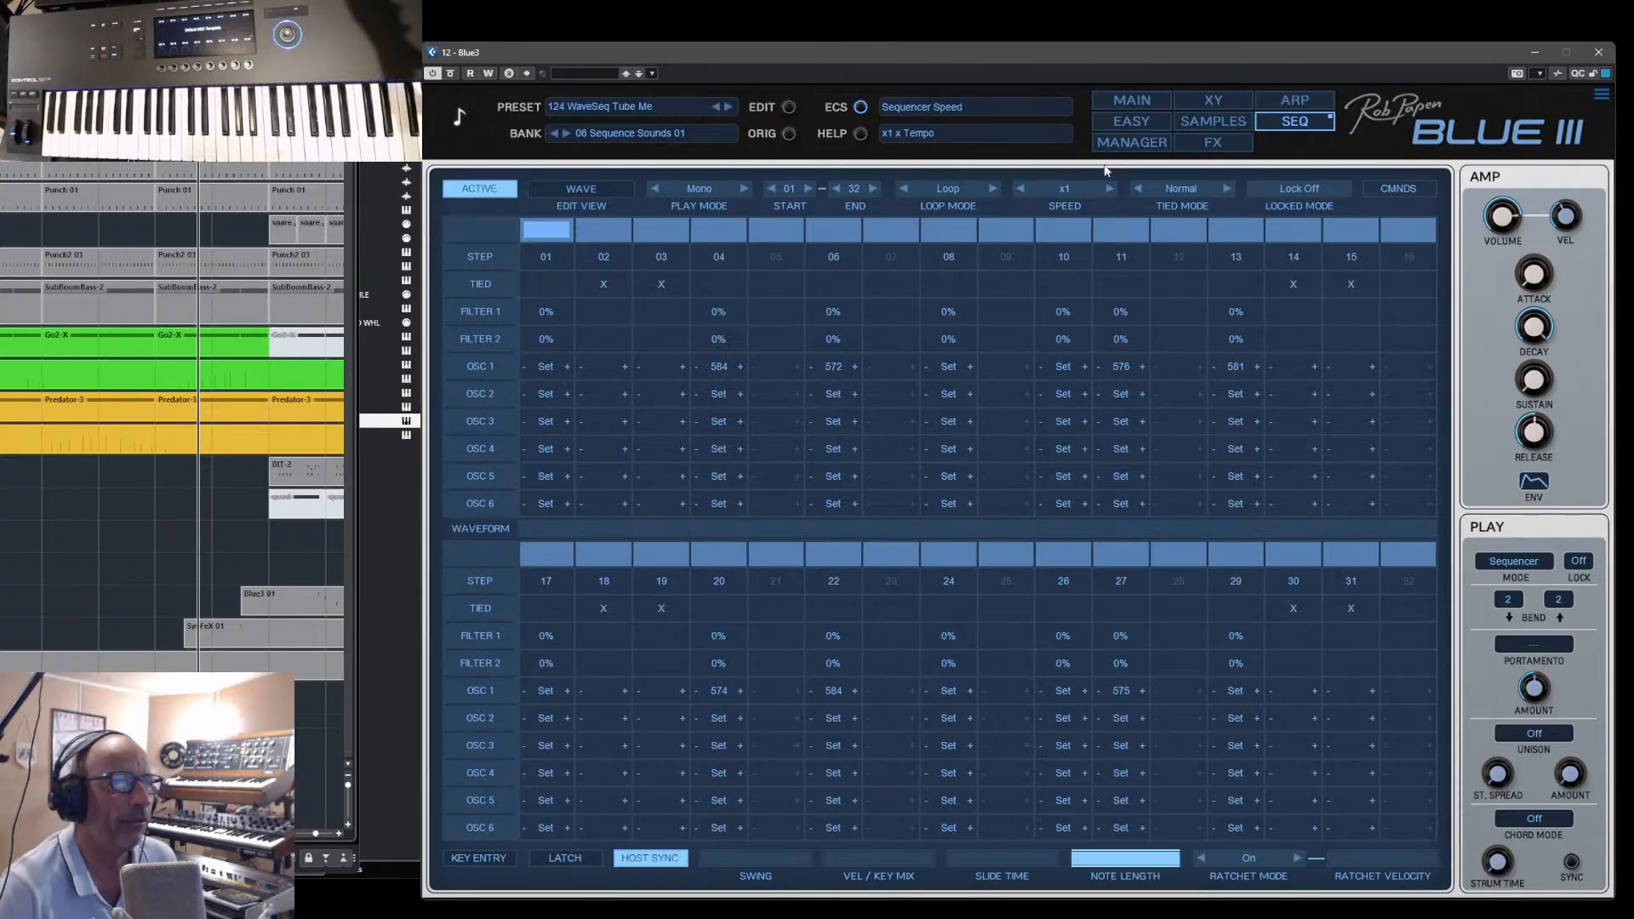
# - Show the modulation matrix on the main page and look through its slots down to slot 20
pyautogui.click(1121, 99)
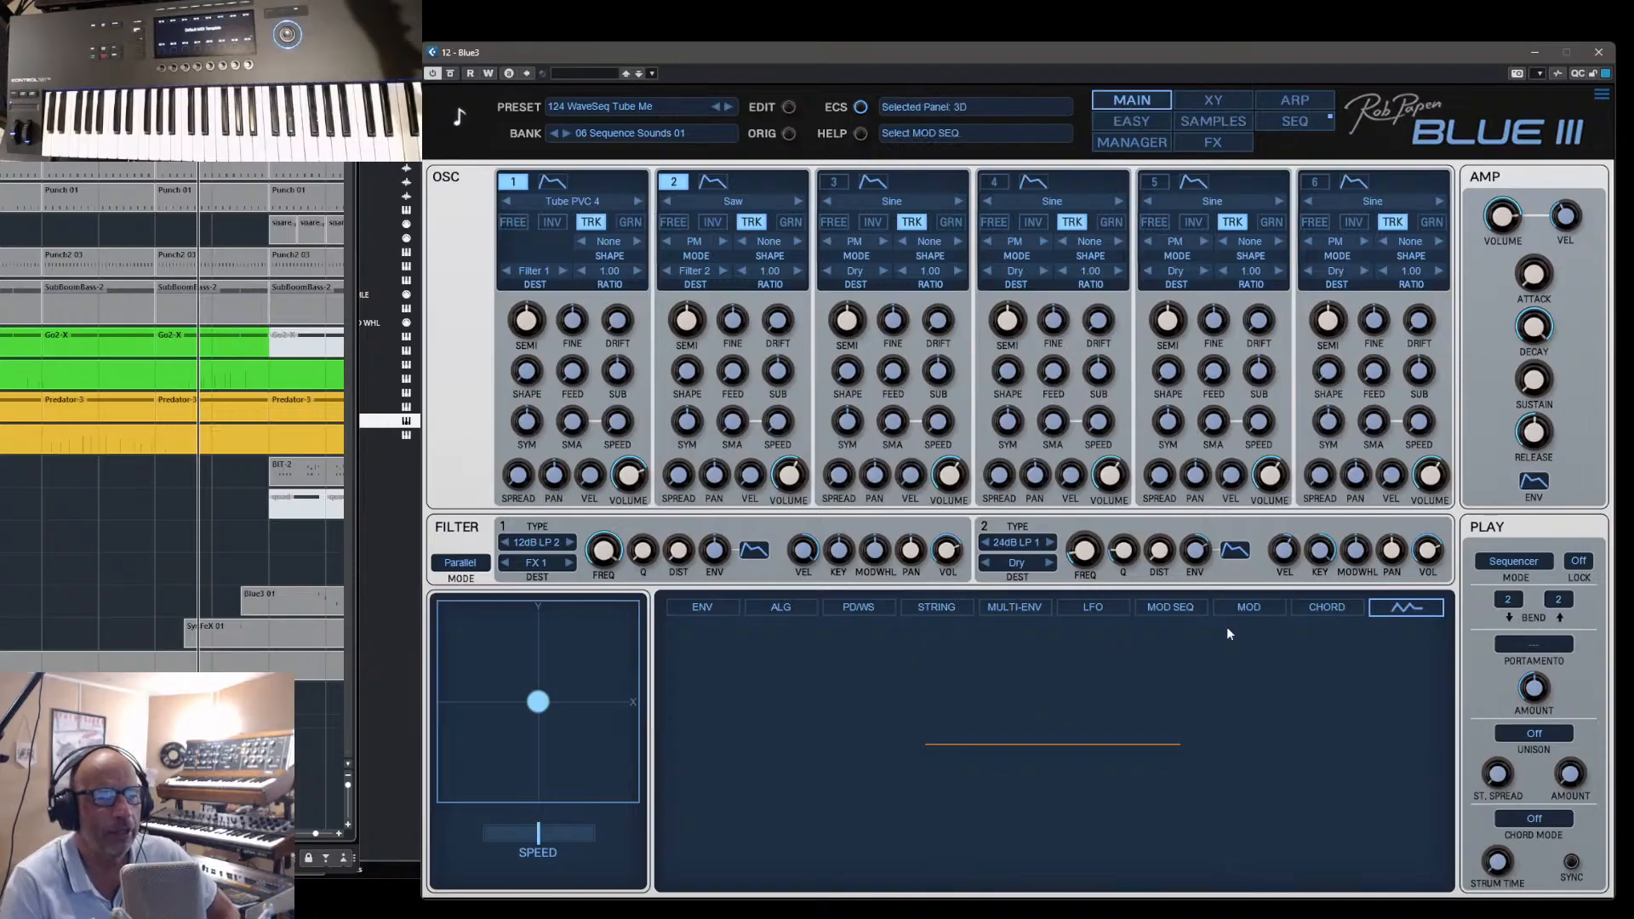
pyautogui.click(1249, 608)
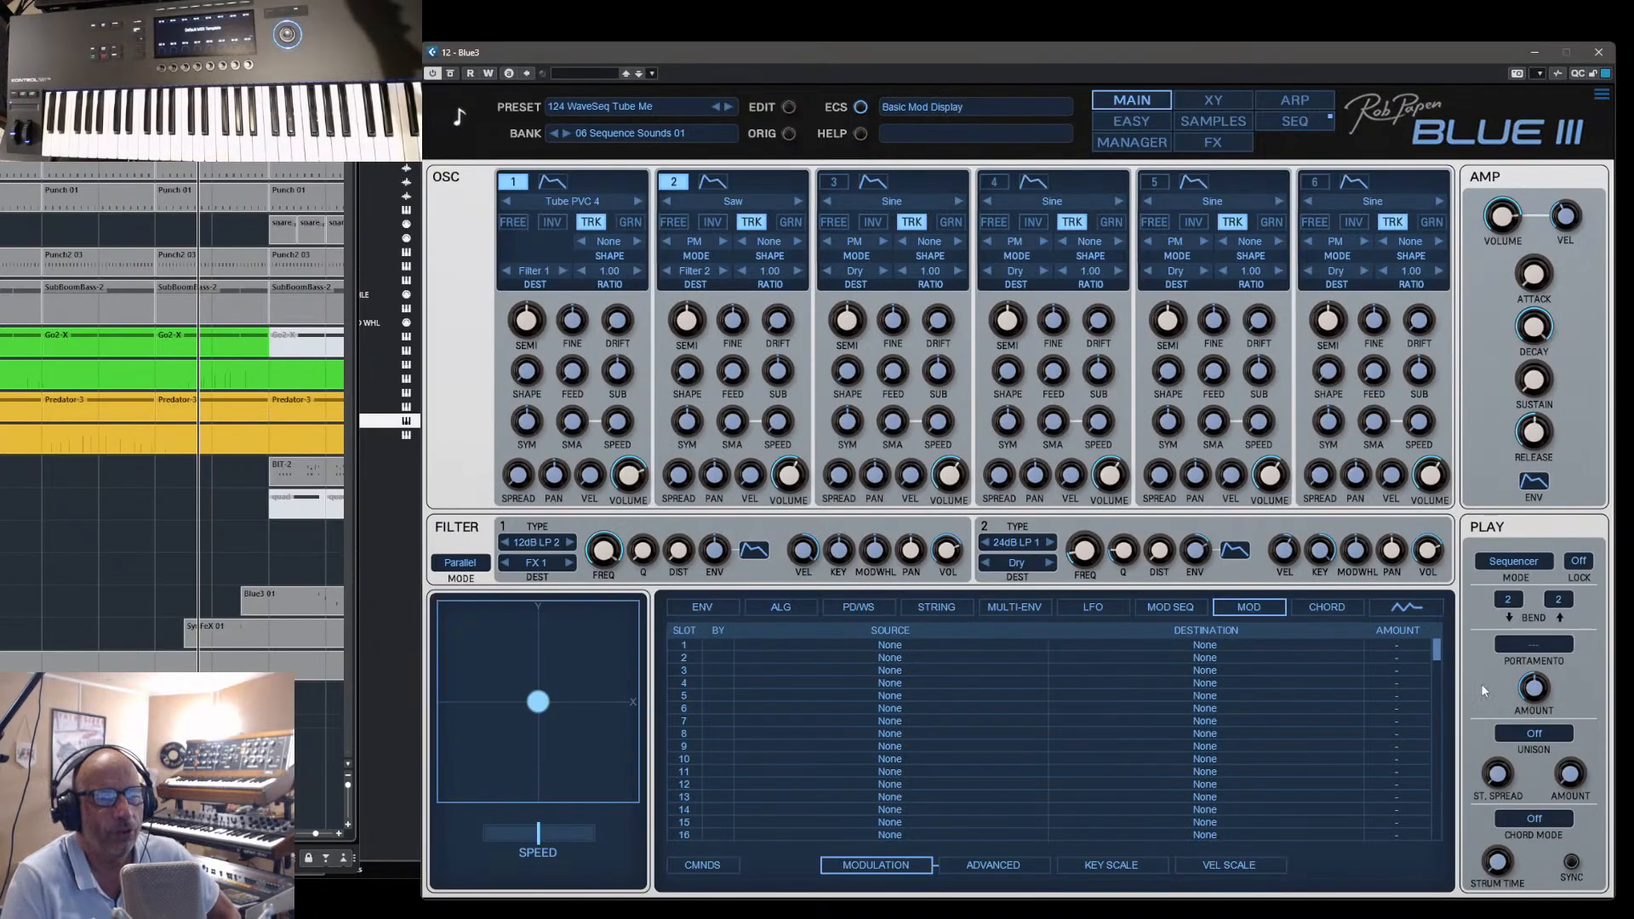
pyautogui.moveTo(1439, 651); pyautogui.dragTo(1438, 665)
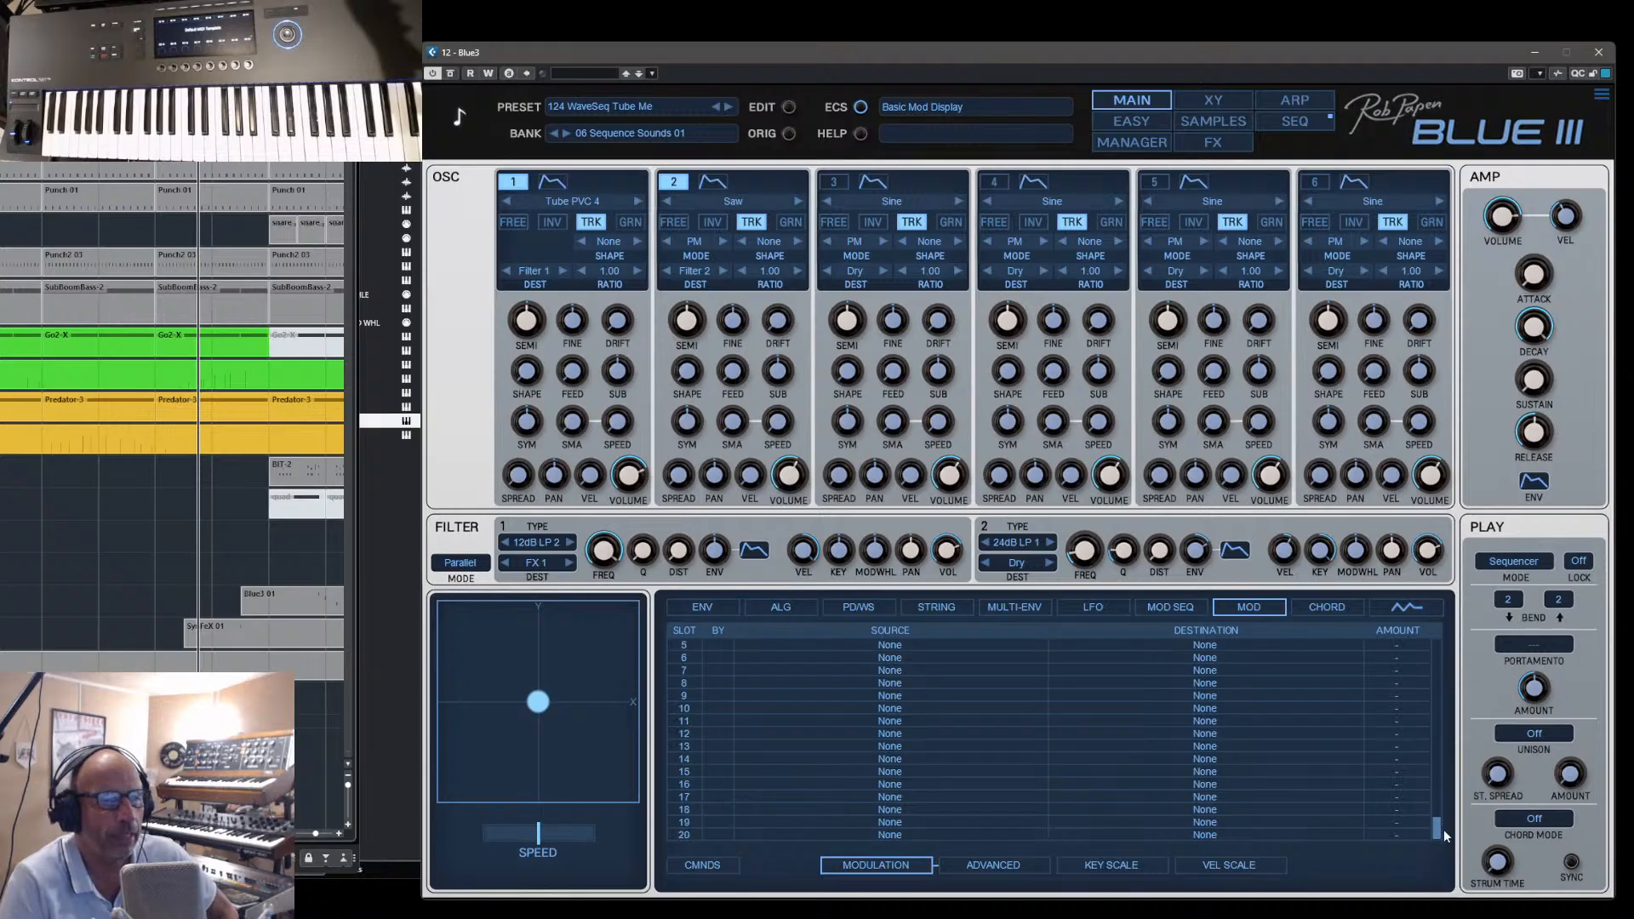
# - Return to the first slot of the modulation matrix and look through its Osc 1 destination options
pyautogui.moveTo(1443, 830); pyautogui.dragTo(1450, 639)
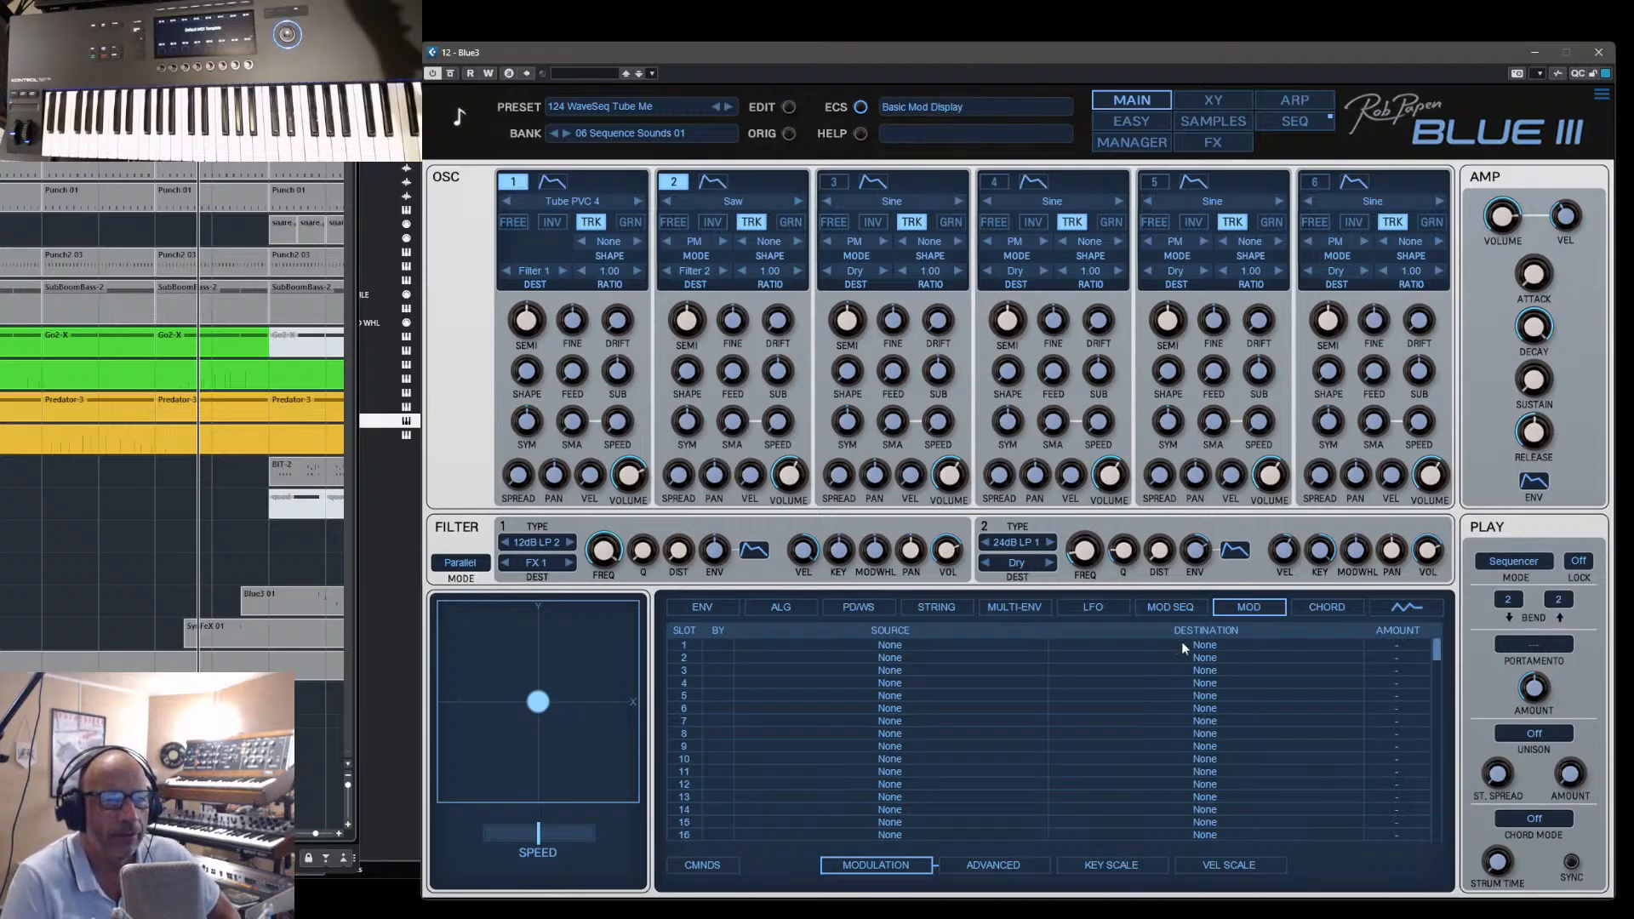
pyautogui.click(1204, 645)
pyautogui.moveTo(1244, 289)
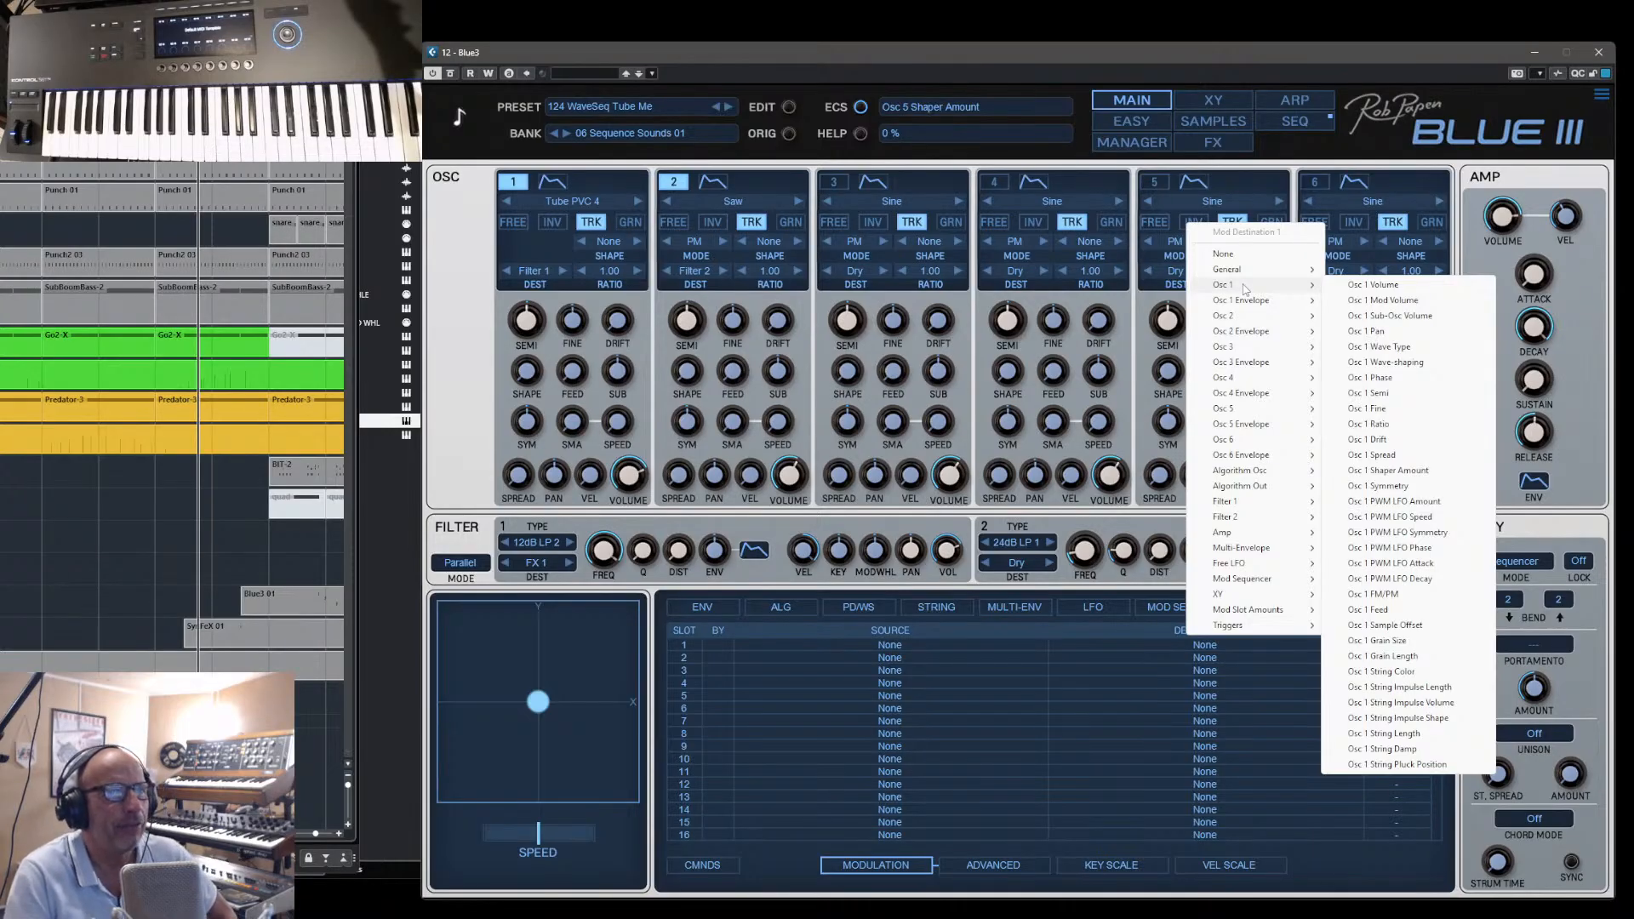
pyautogui.click(1126, 142)
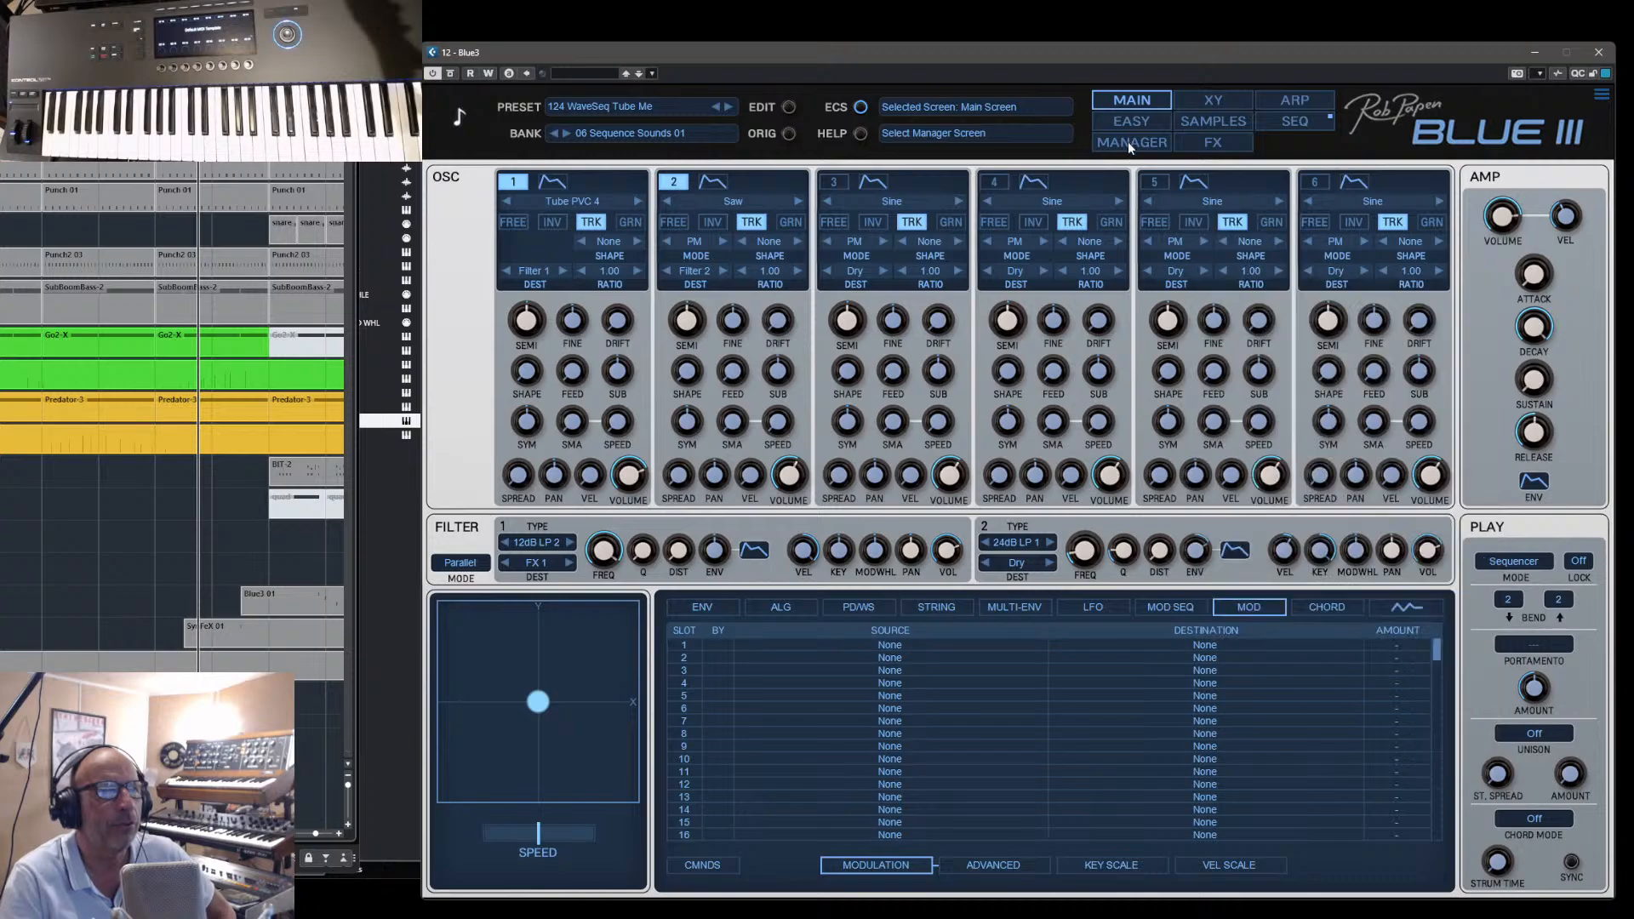
# - In the preset manager, audition 123 WaveSeq Line and 118 v0m+, and load 094 Shape Quence
pyautogui.click(1126, 141)
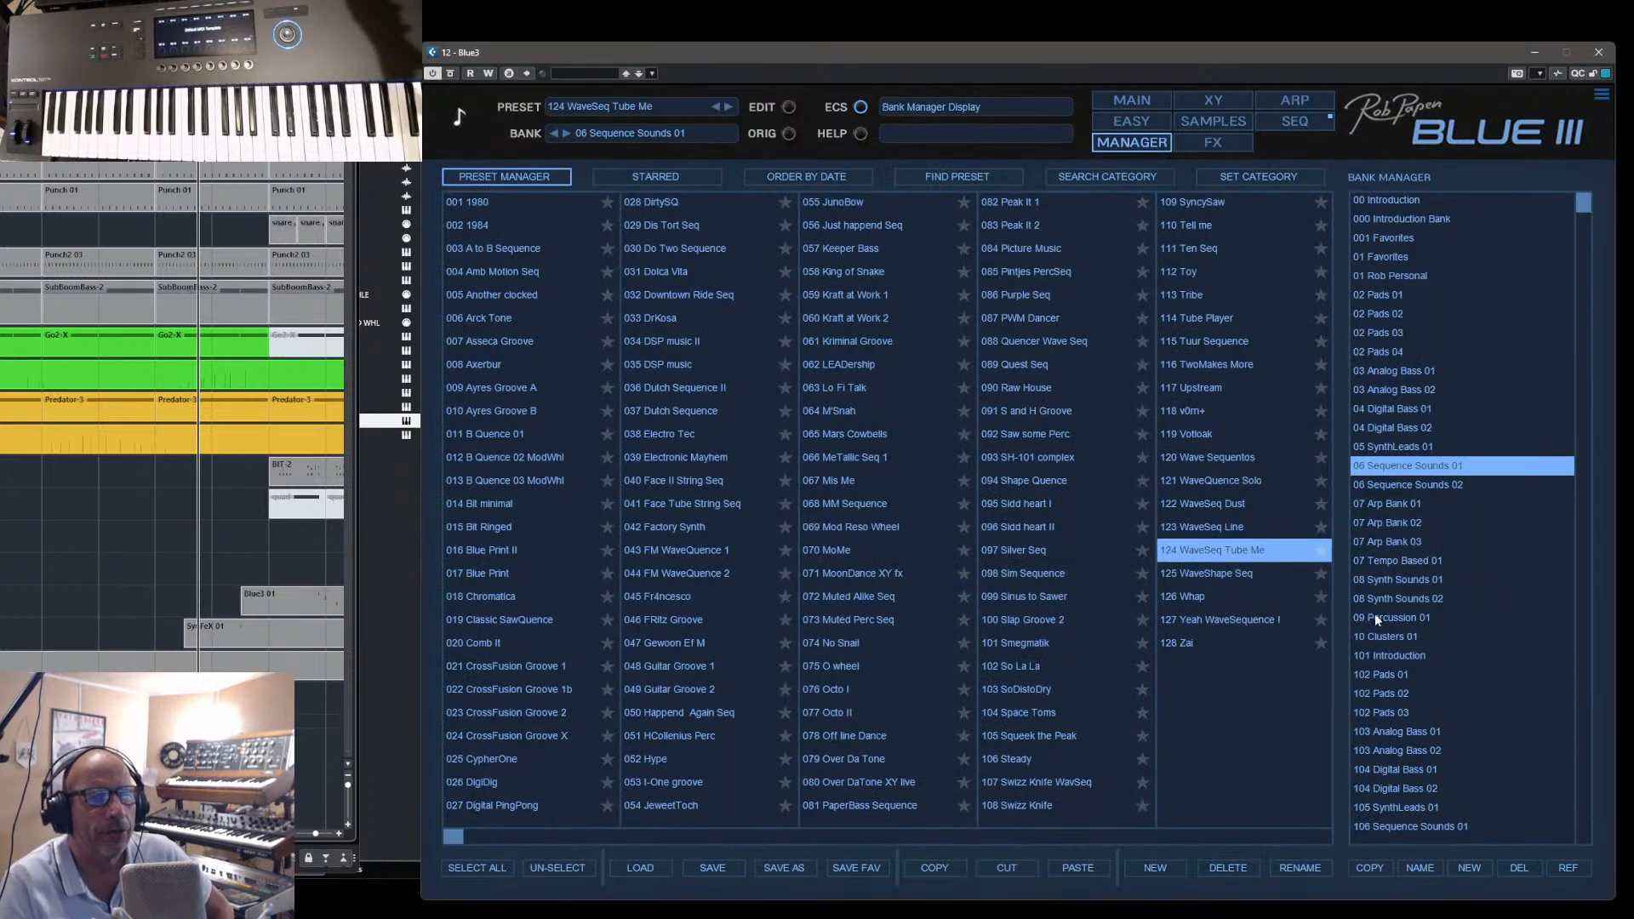
pyautogui.click(1212, 531)
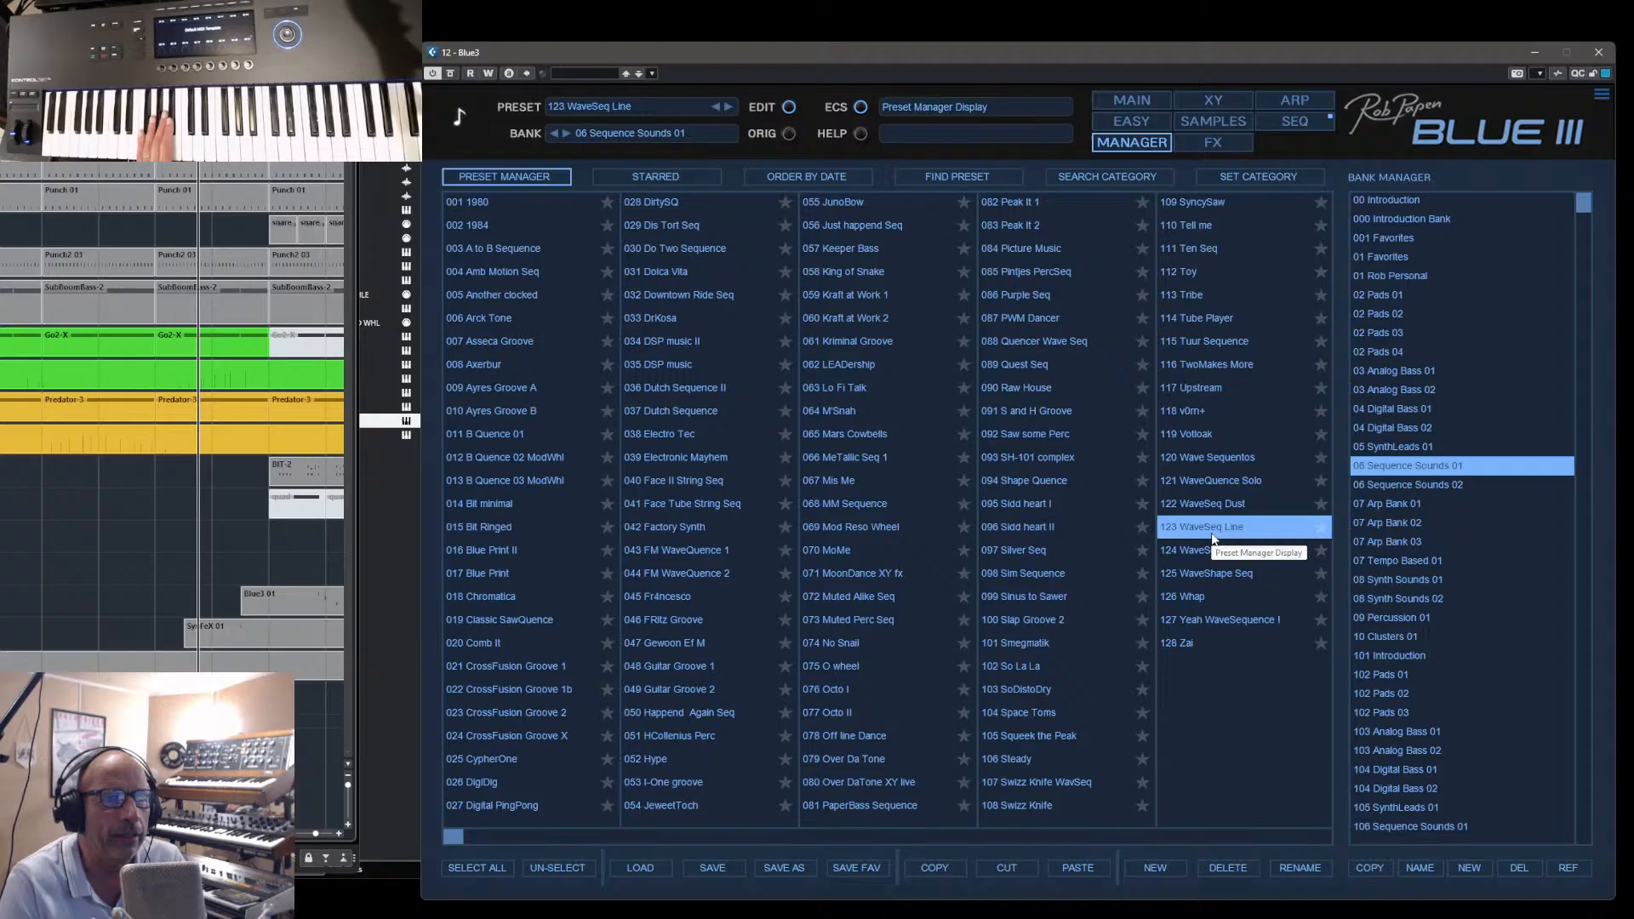
pyautogui.click(1180, 416)
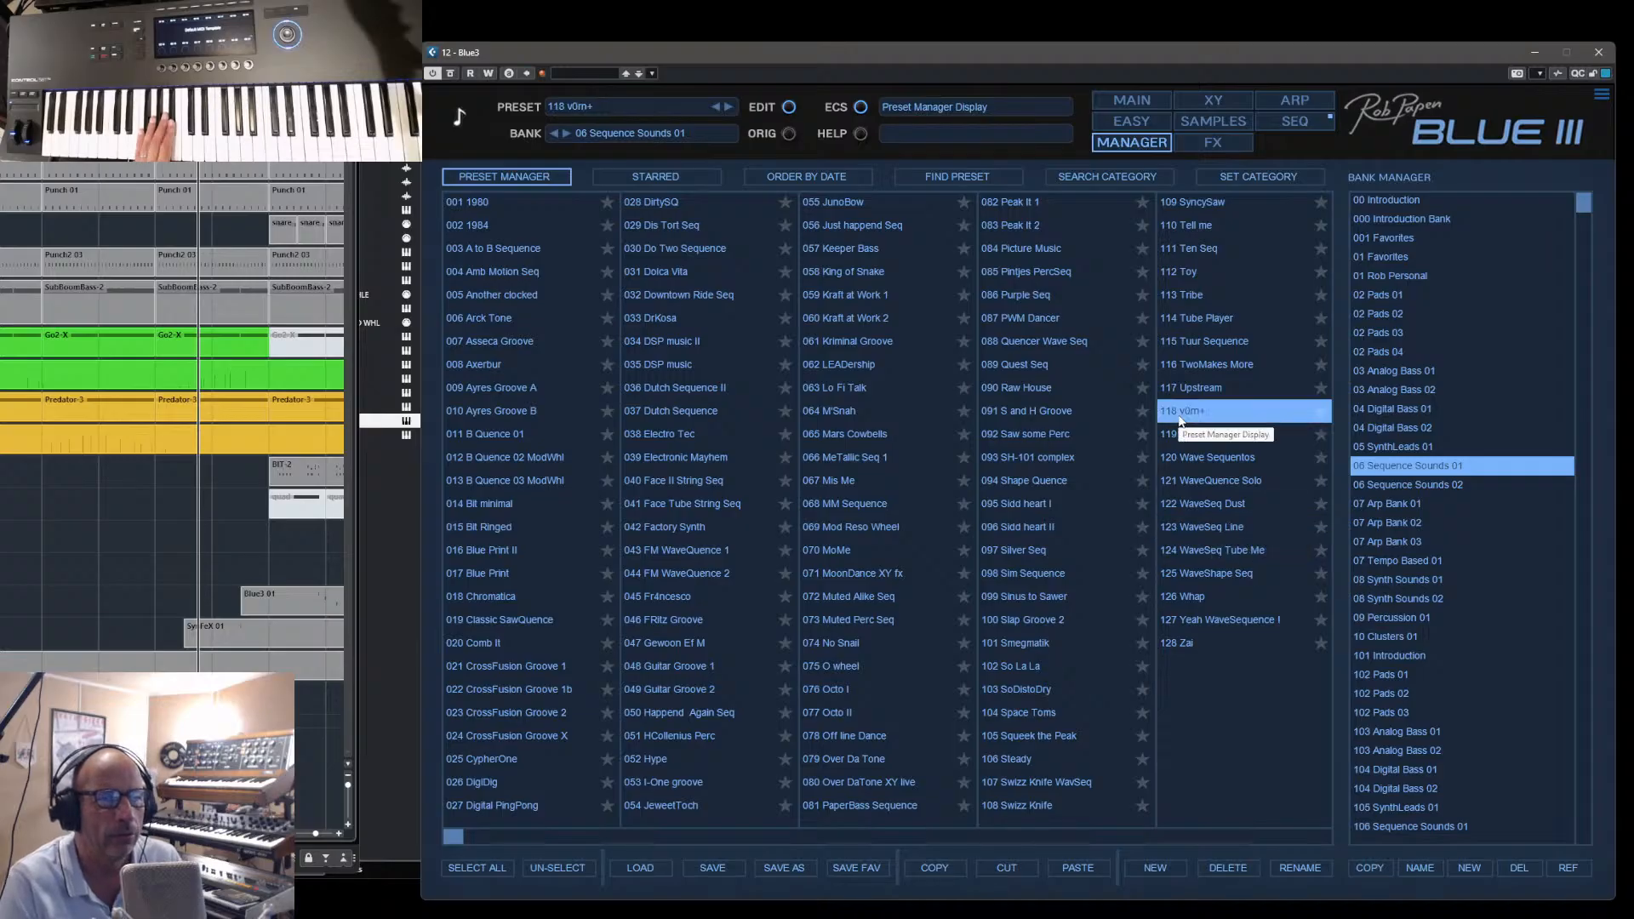
pyautogui.click(1033, 483)
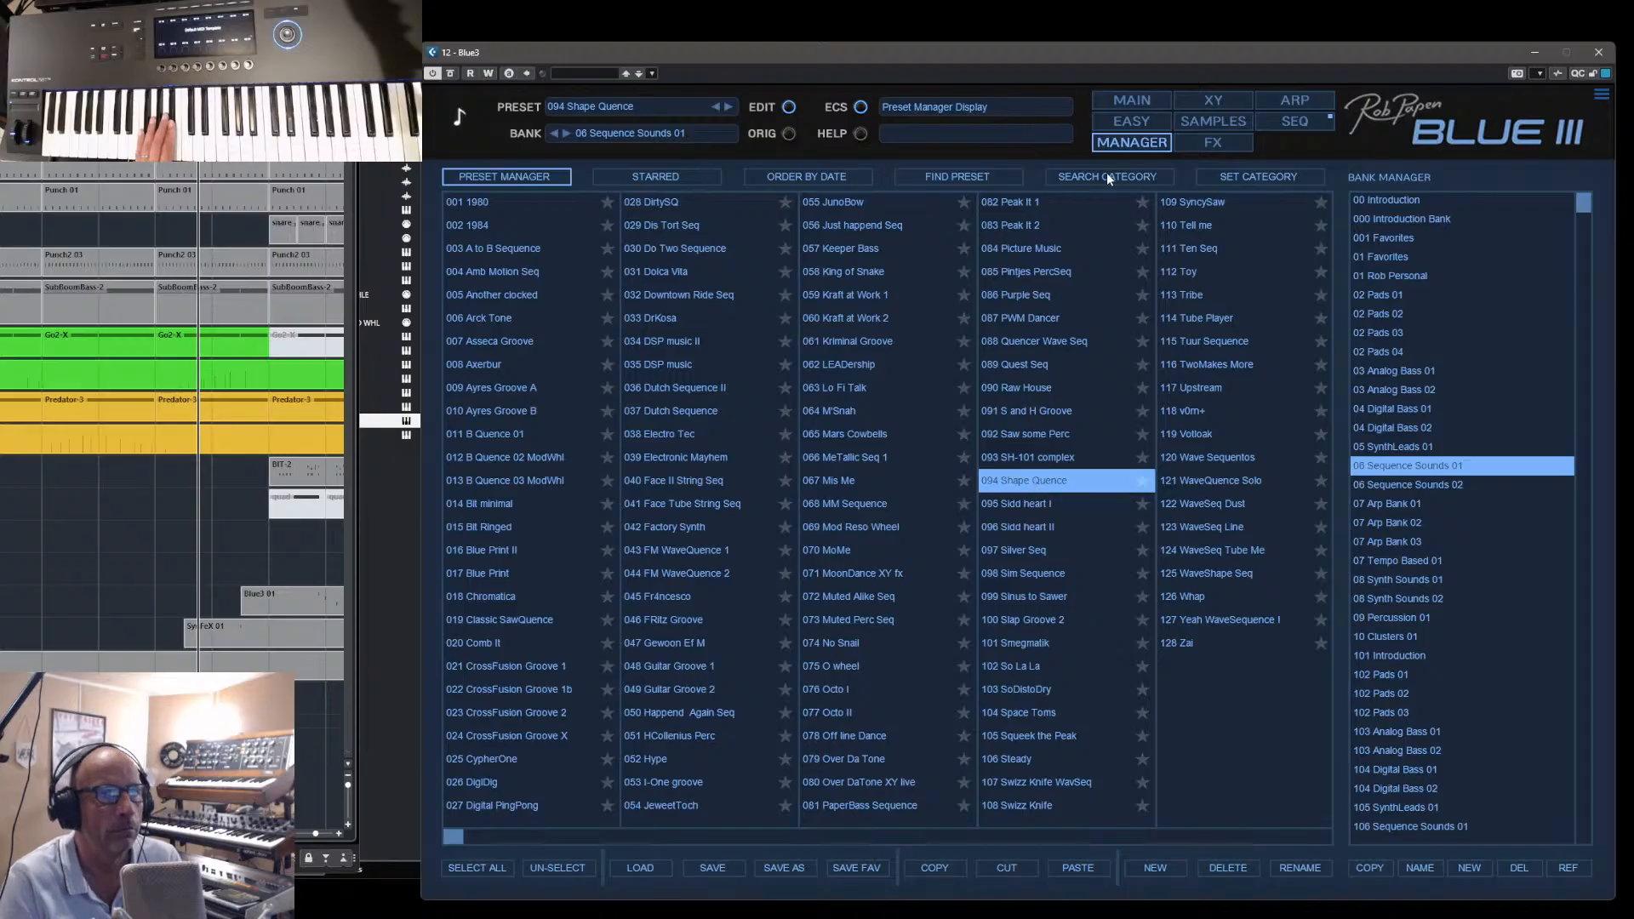
# - Show the sequencer steps of Shape Quence in both the wave and the normal edit view
pyautogui.click(1283, 121)
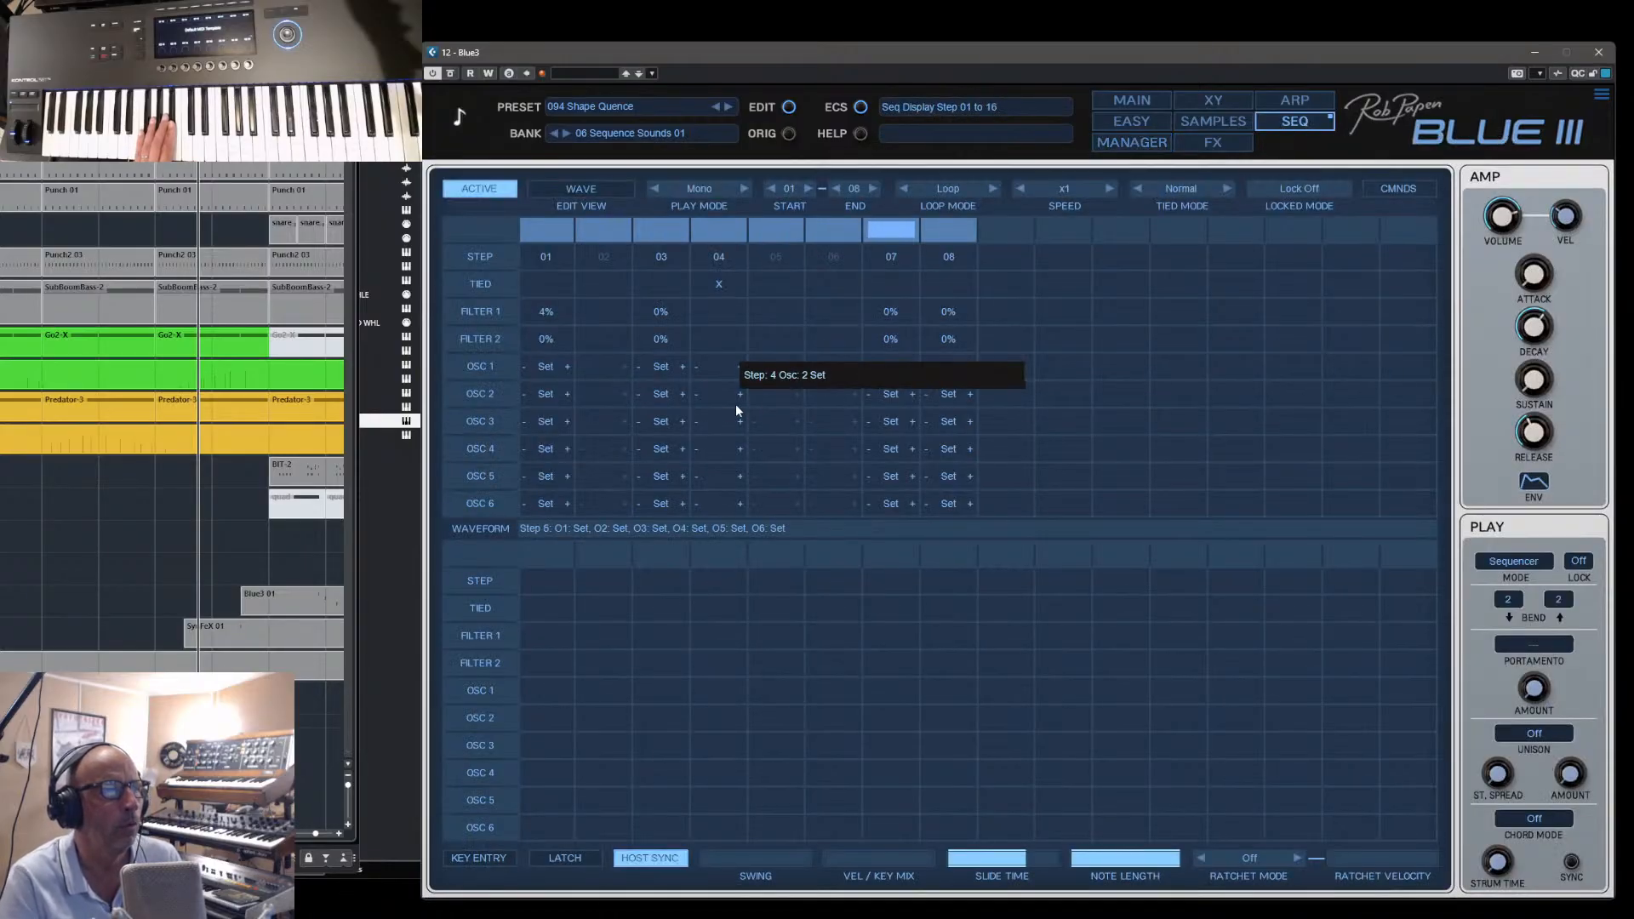
pyautogui.click(585, 190)
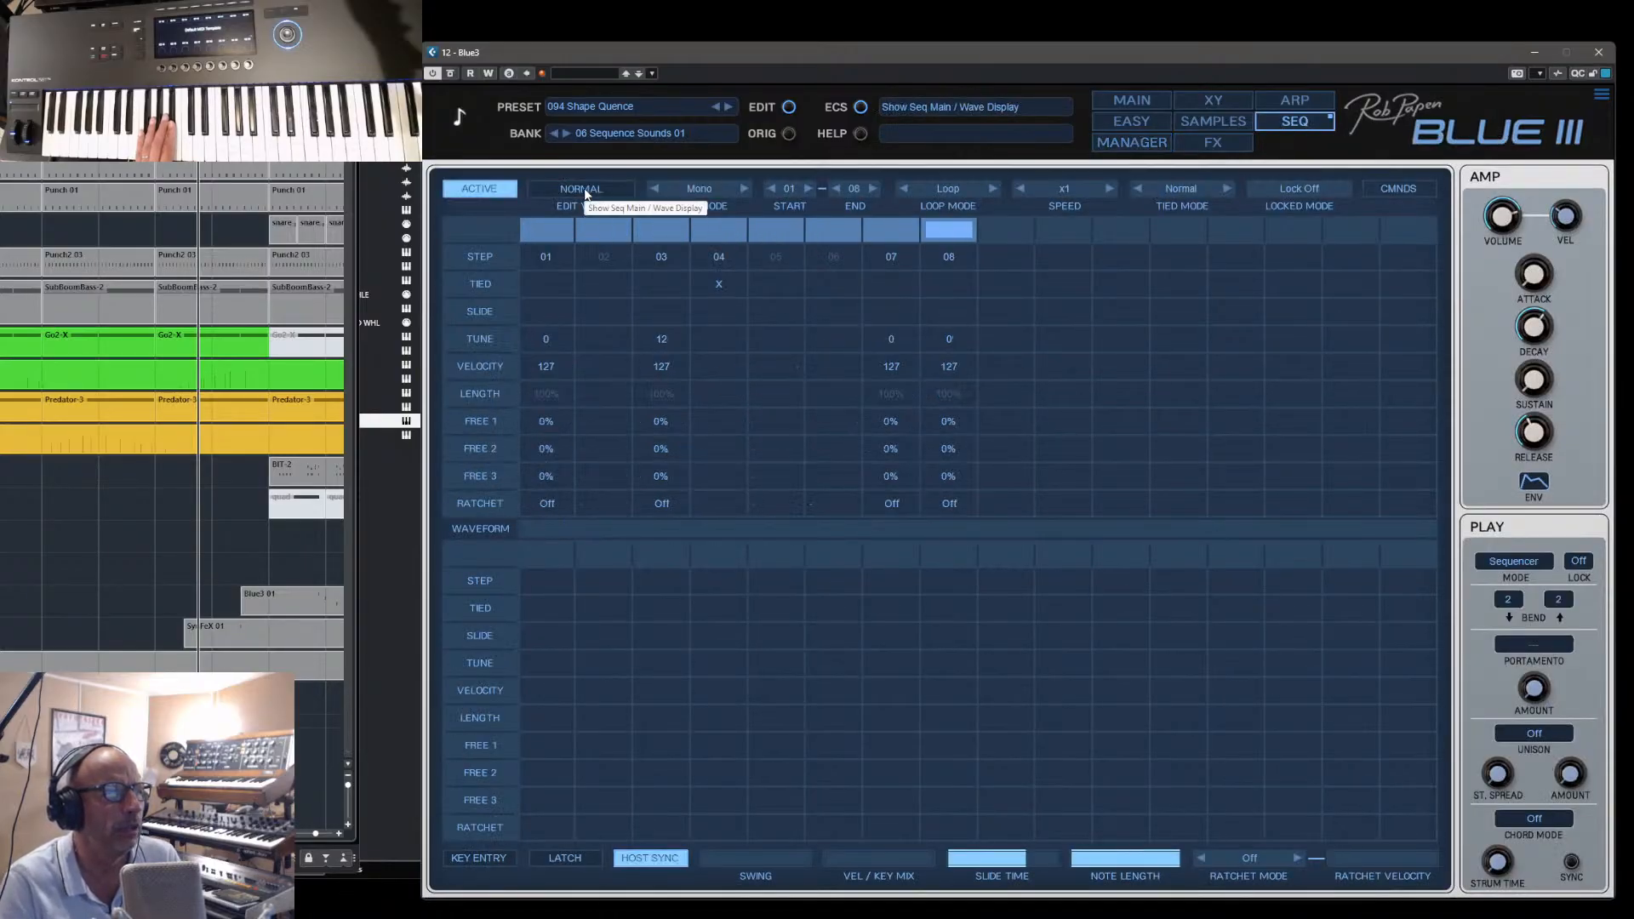
pyautogui.click(584, 188)
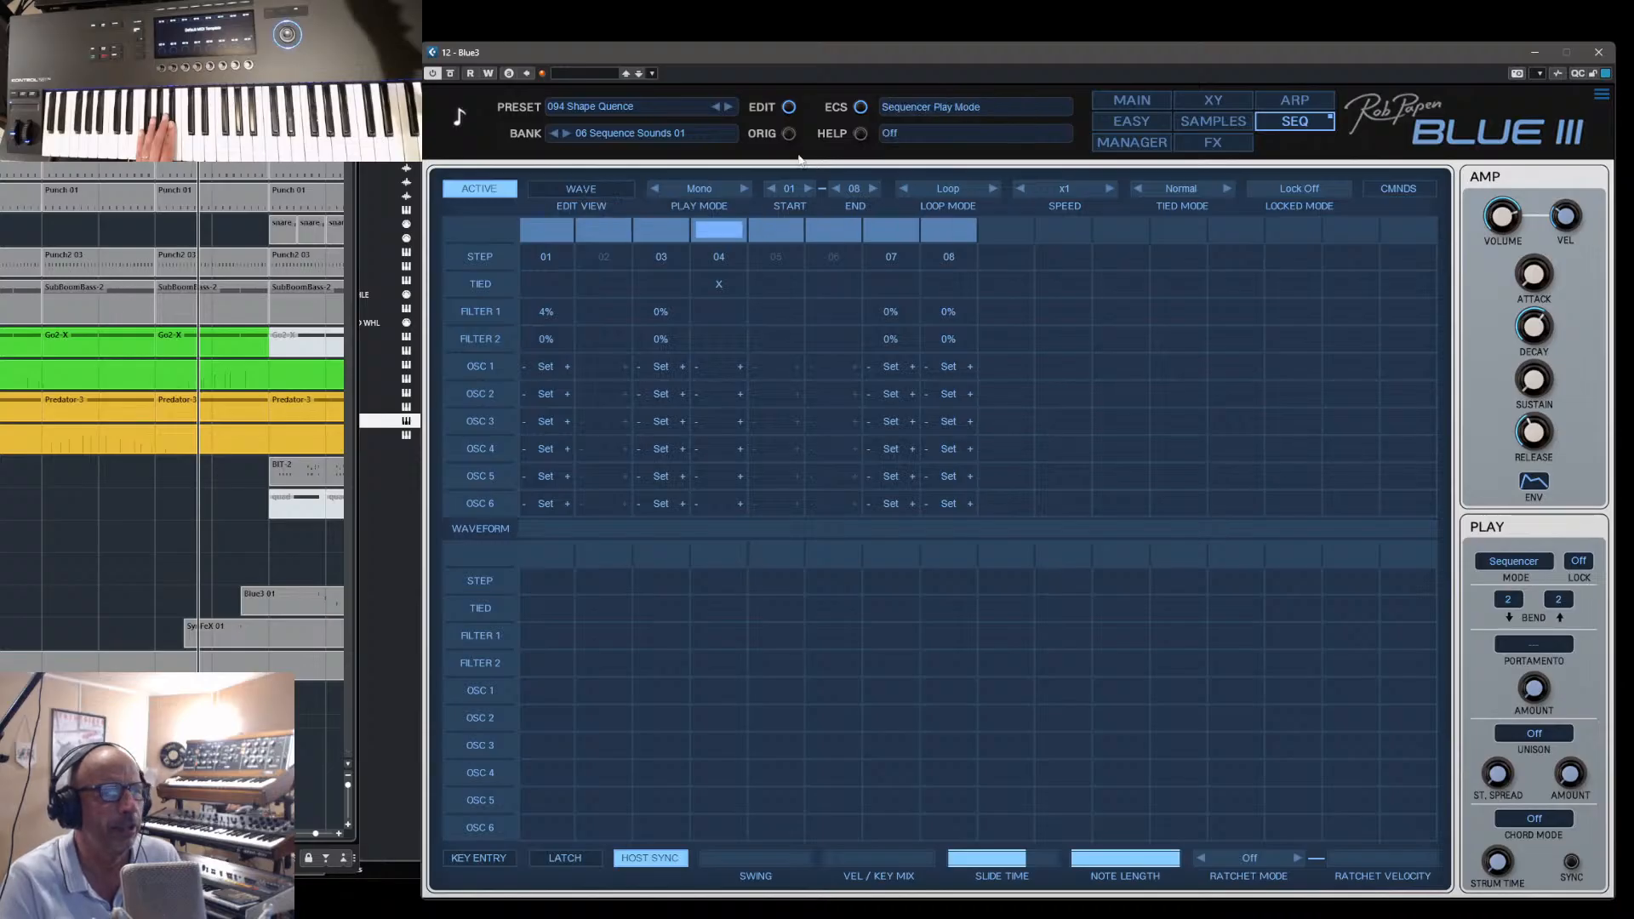
# - On the main page, switch off oscillators 3 and 6 of Shape Quence
pyautogui.click(1127, 100)
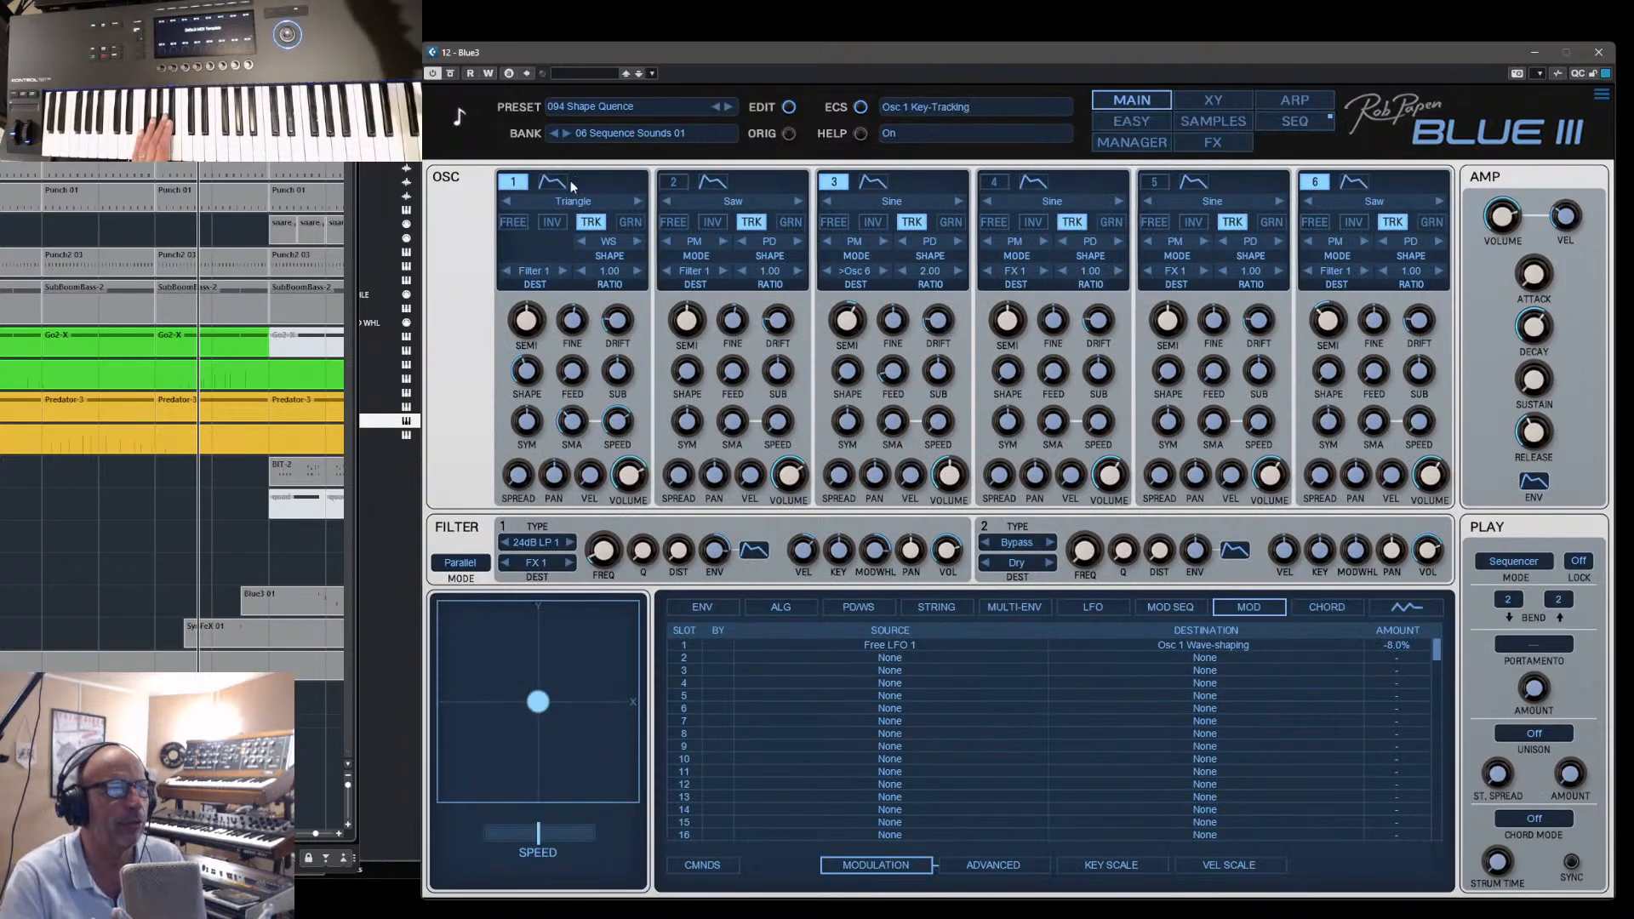
pyautogui.click(841, 184)
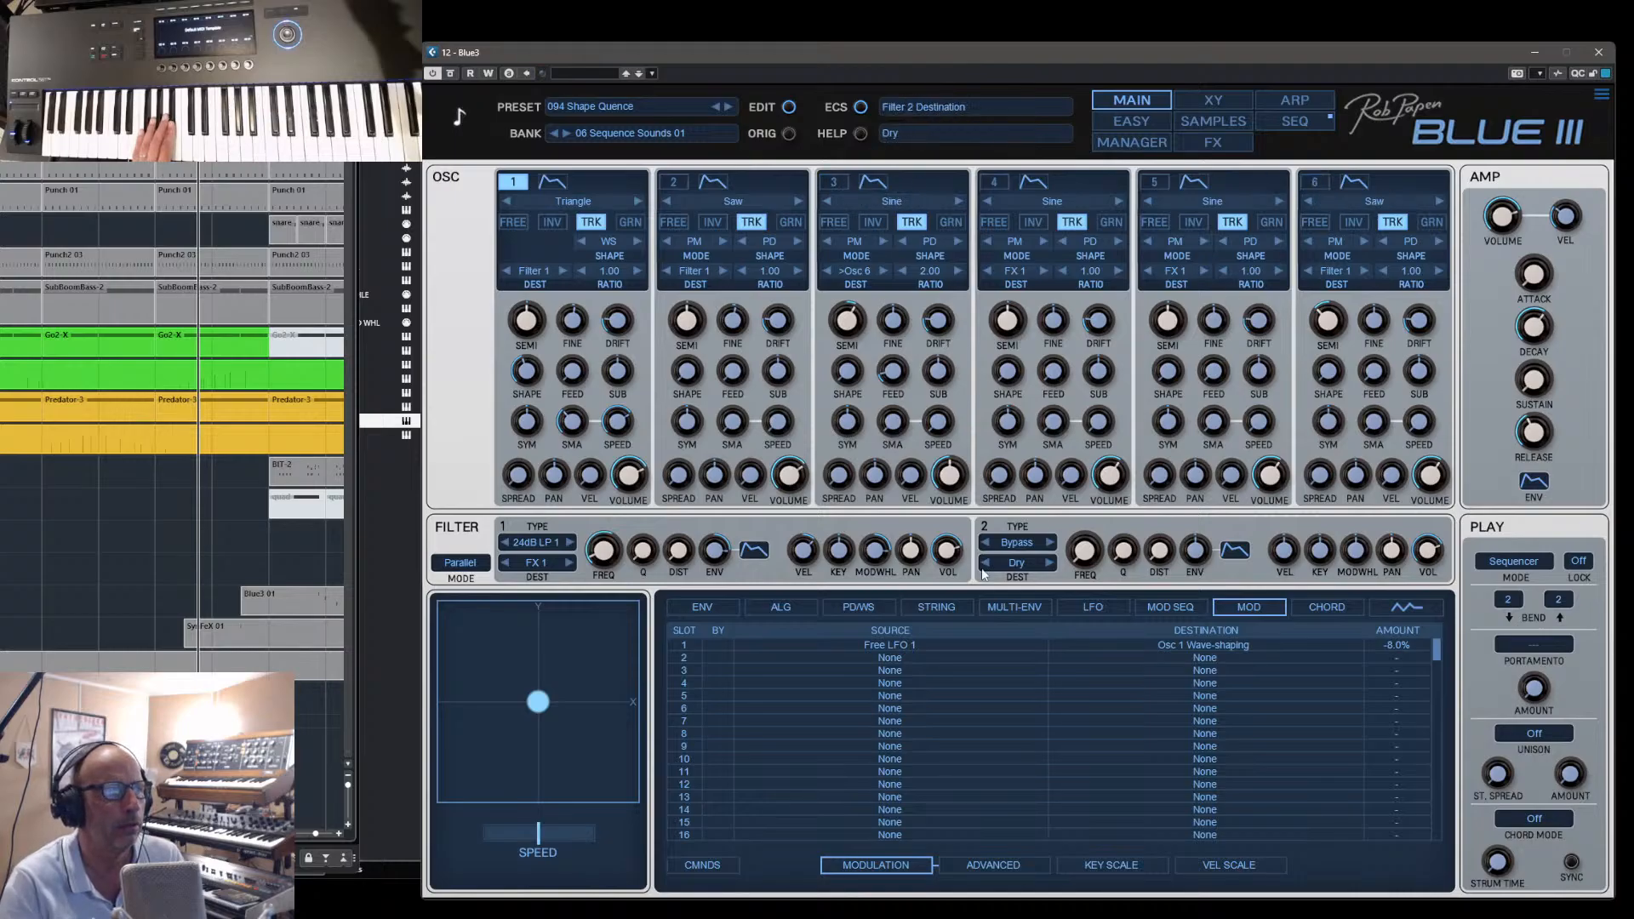
# - Route Mod Wheel to Osc 1 Wave Type at 40% in modulation slot 2, and set slot 1's amount to 0%
pyautogui.click(879, 656)
pyautogui.moveTo(923, 702)
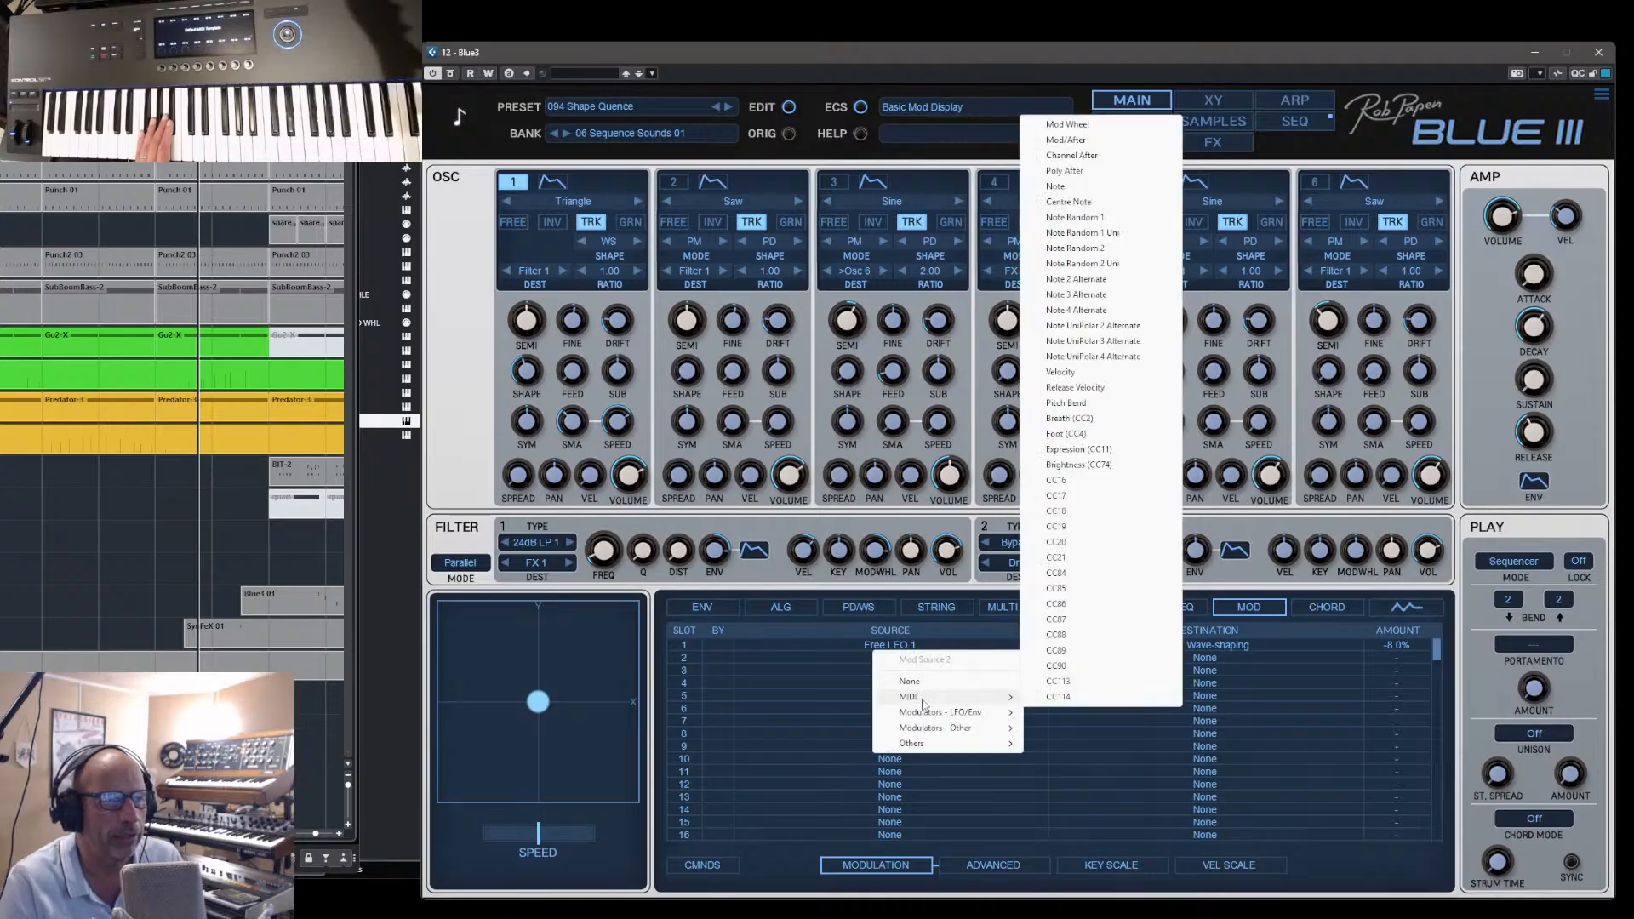
pyautogui.click(1093, 125)
pyautogui.click(1204, 658)
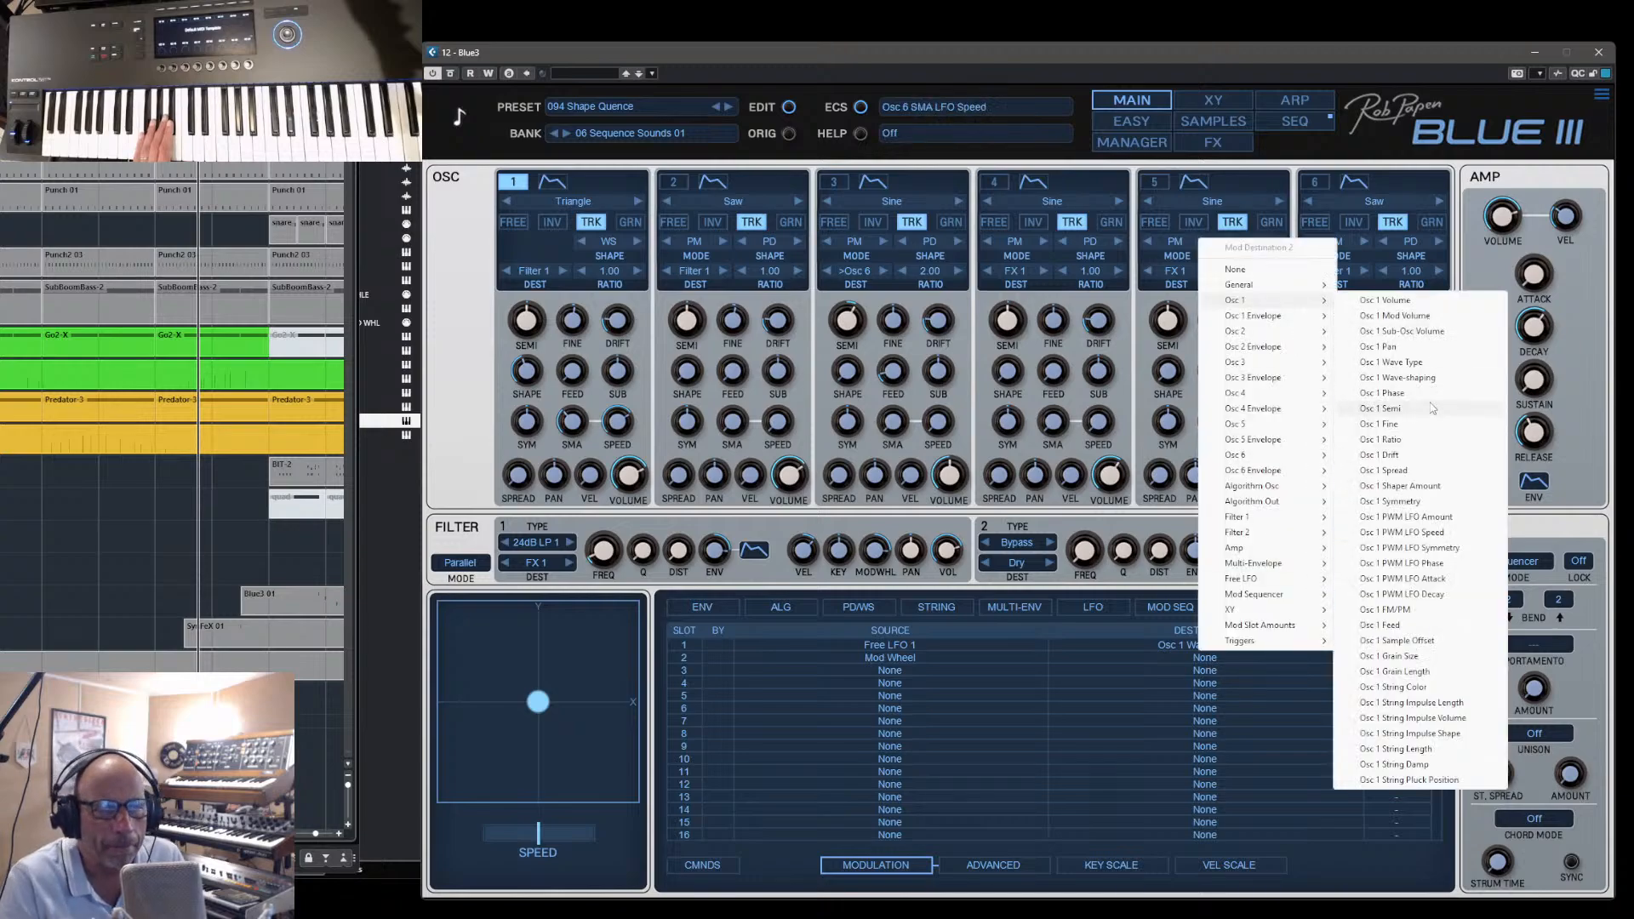
pyautogui.click(1419, 362)
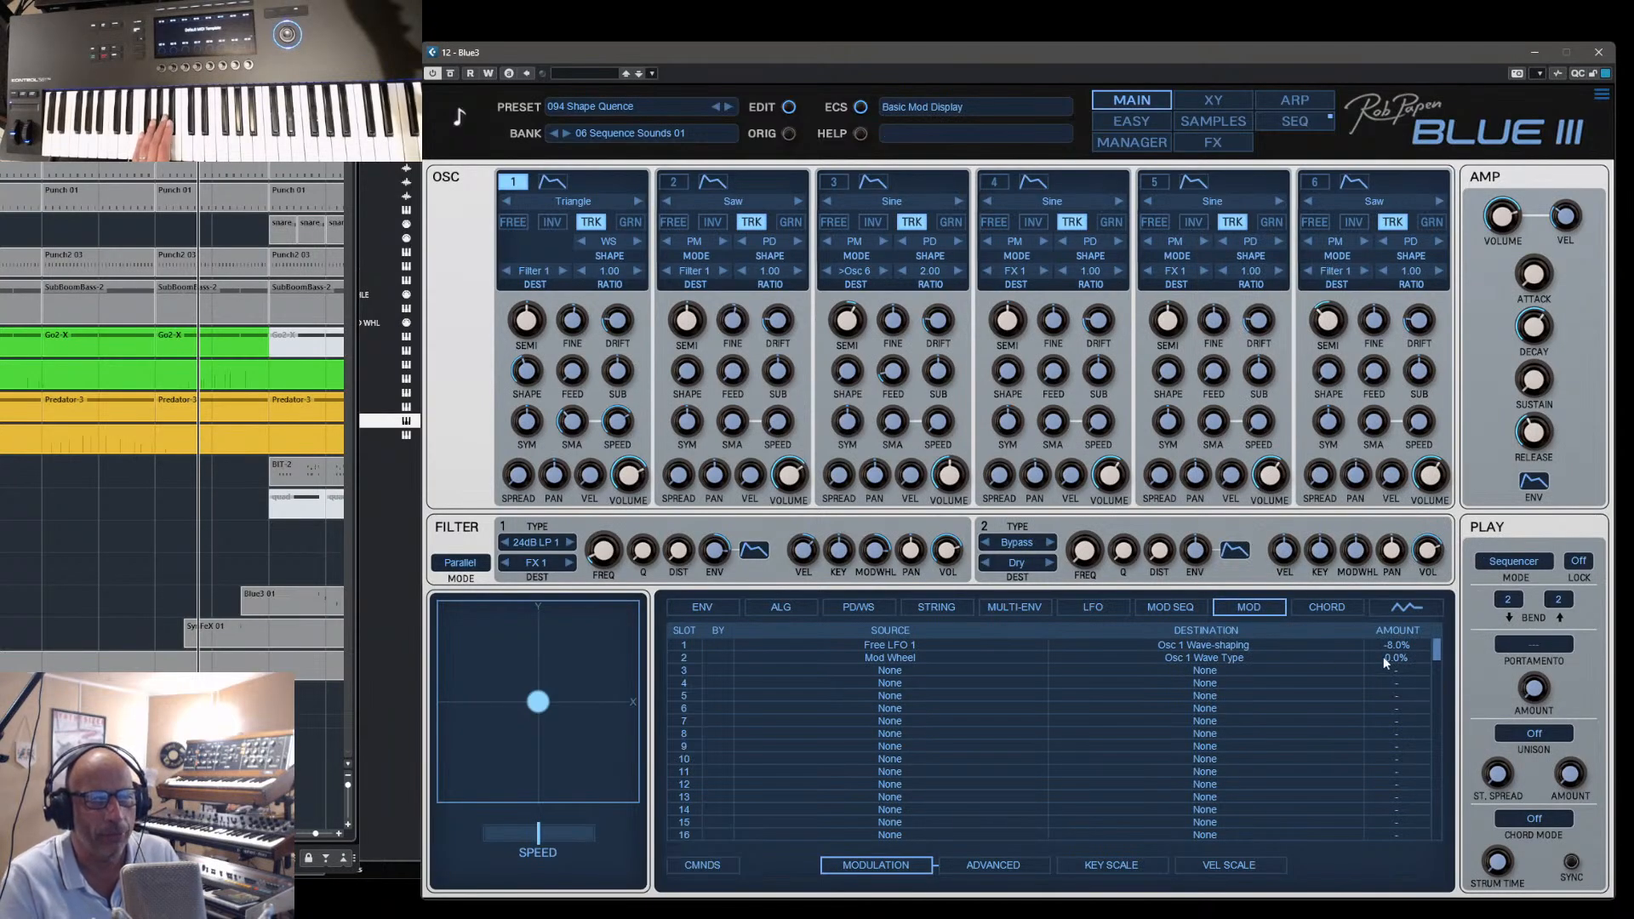
pyautogui.moveTo(1392, 657); pyautogui.dragTo(1392, 654)
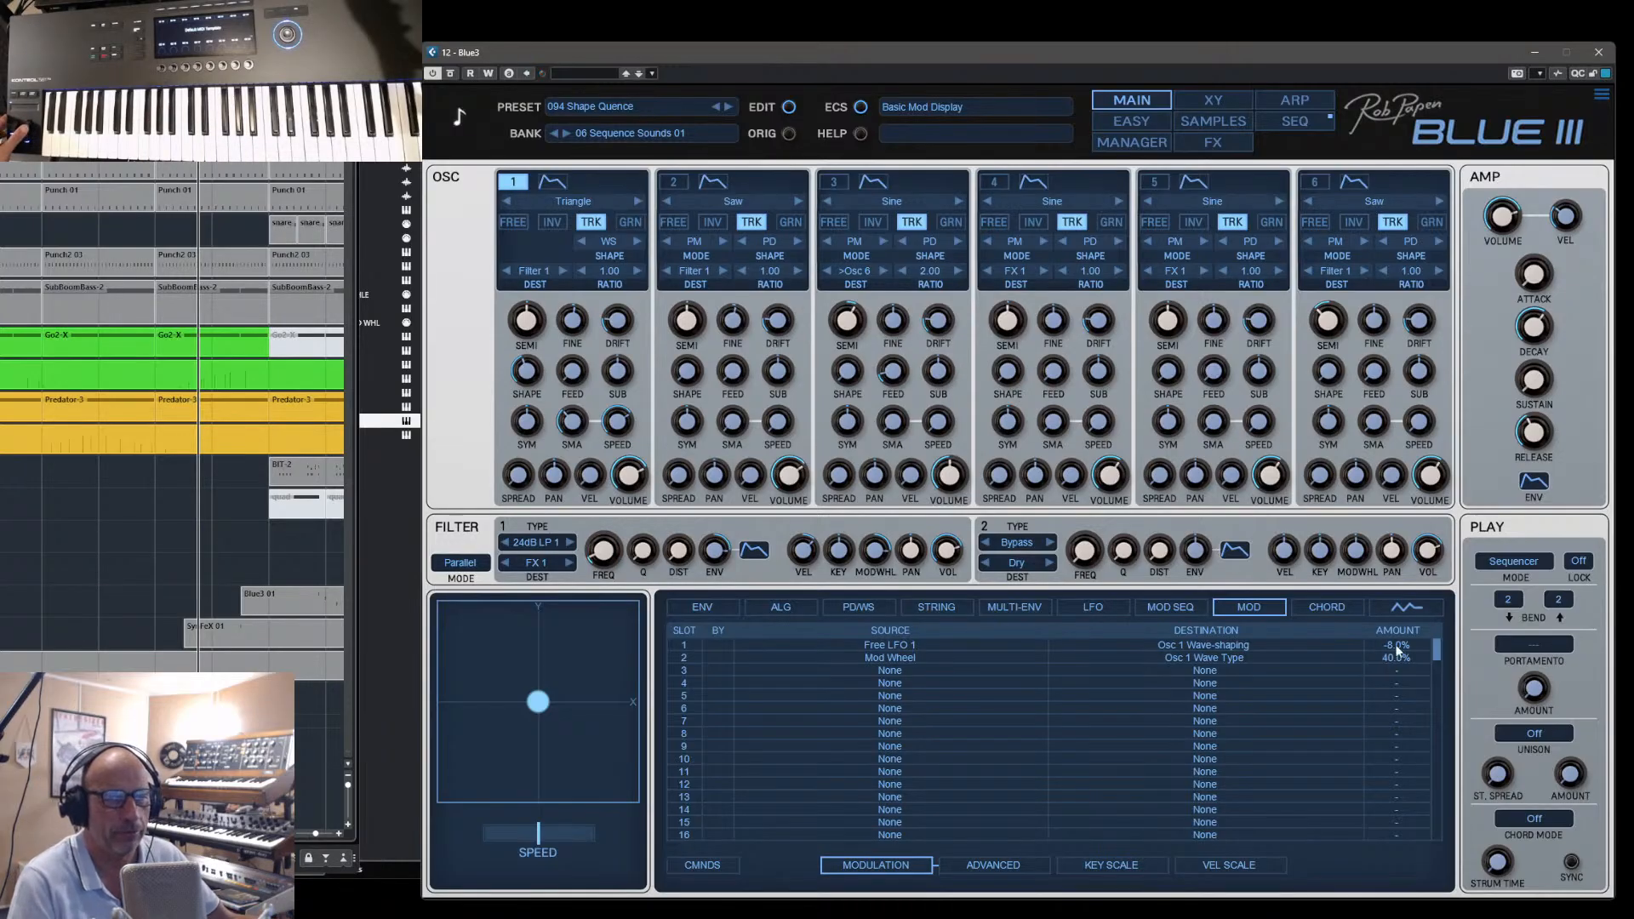
pyautogui.doubleClick(1393, 646)
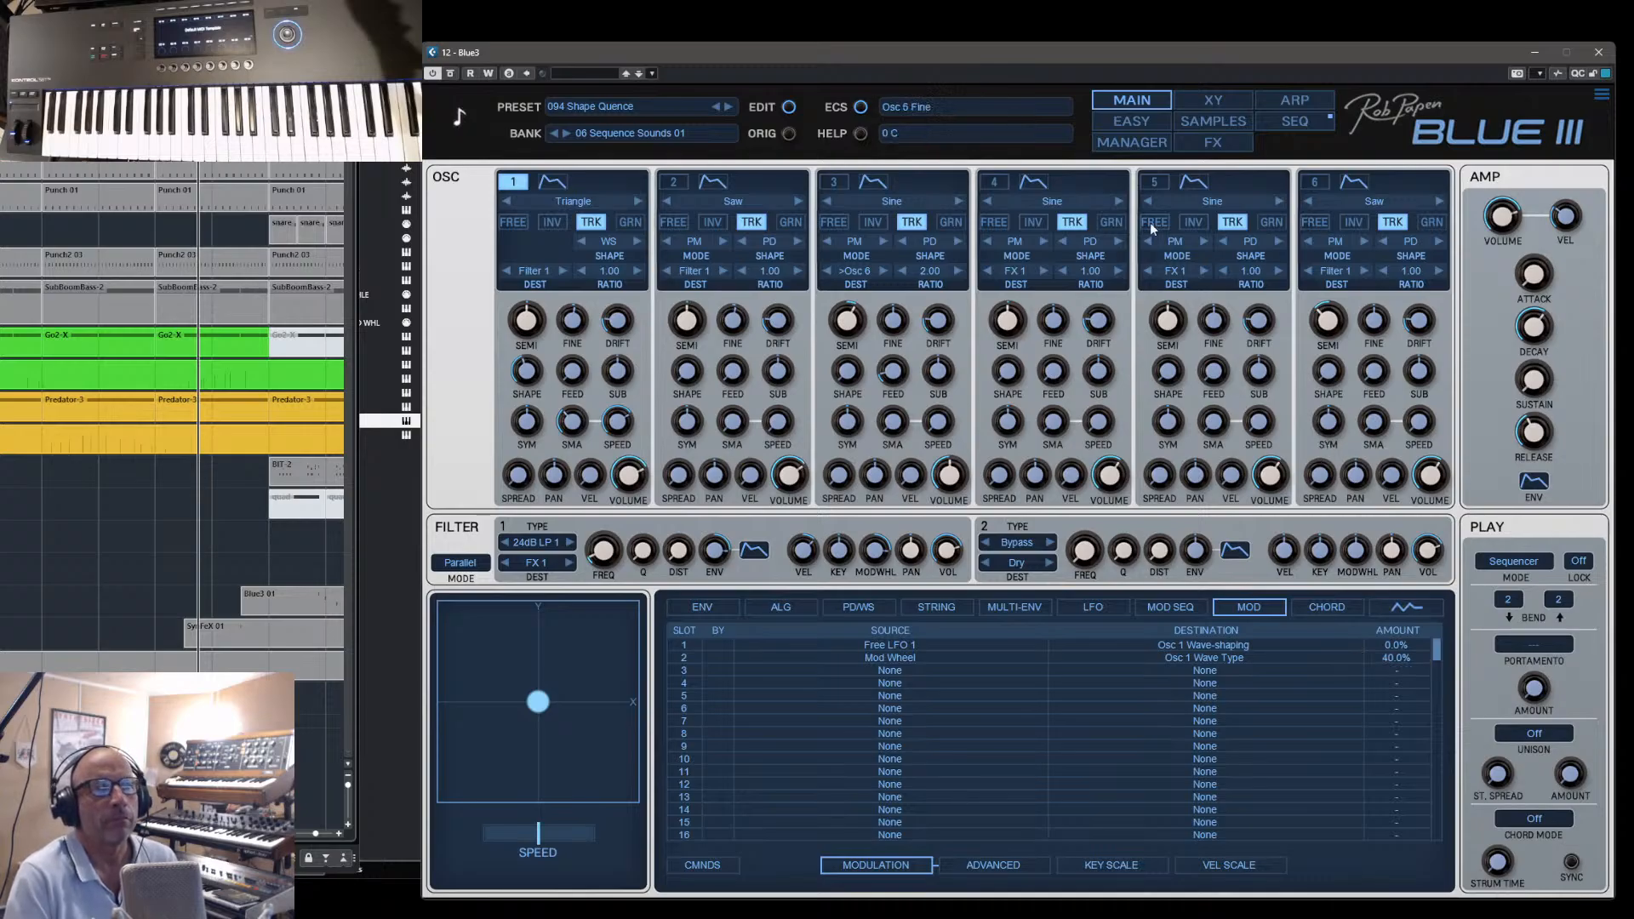
pyautogui.click(1115, 140)
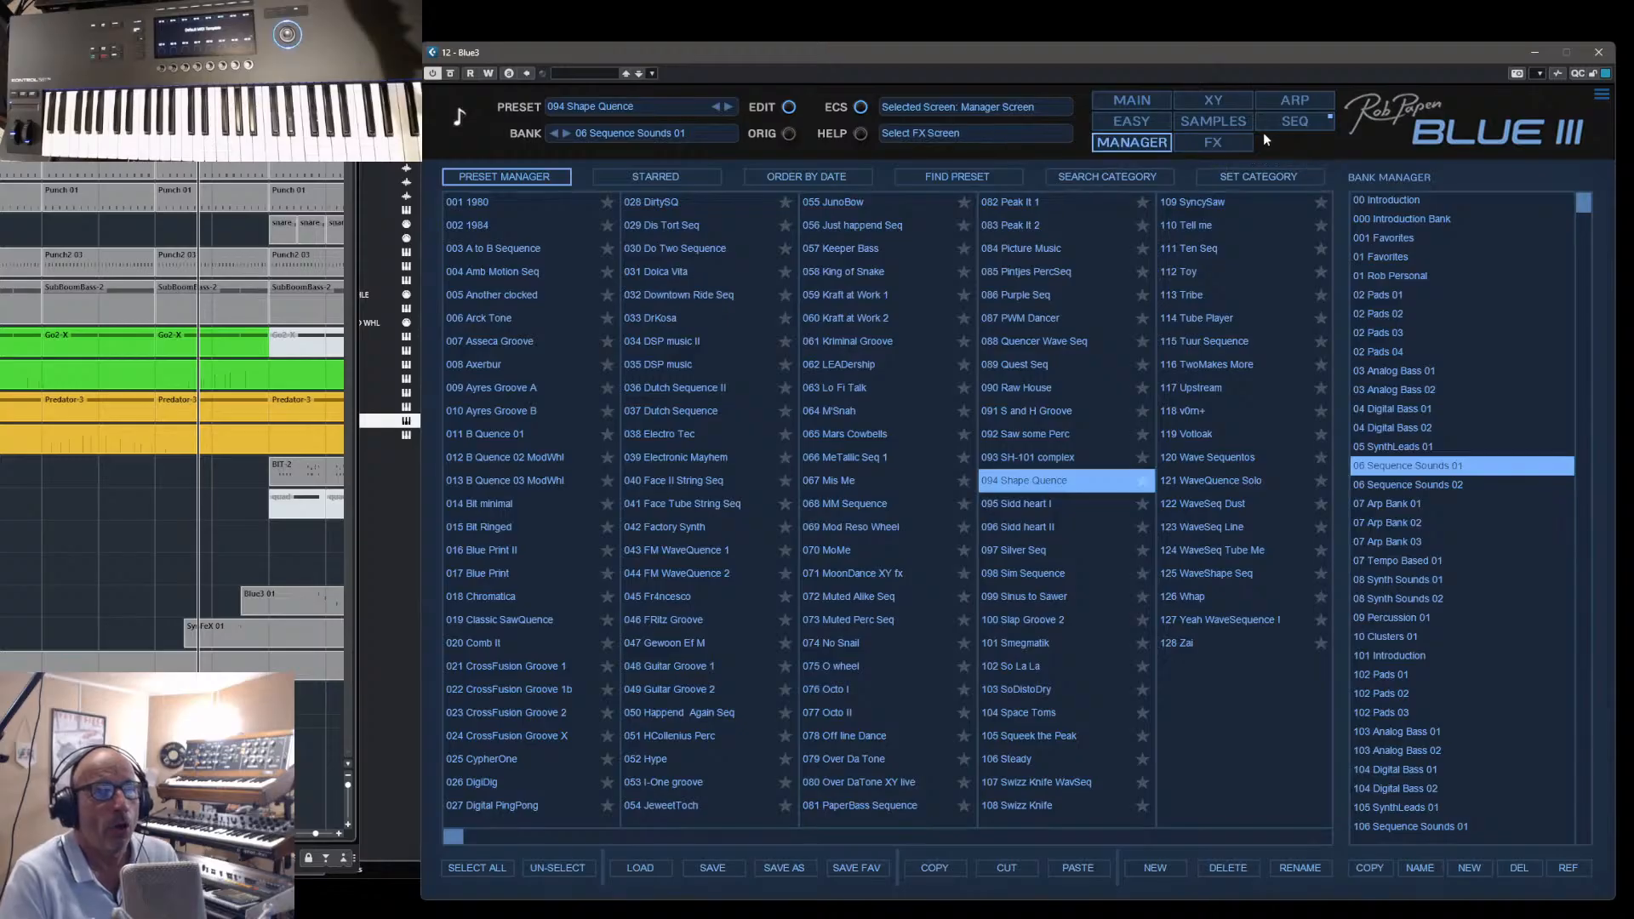
pyautogui.click(1295, 122)
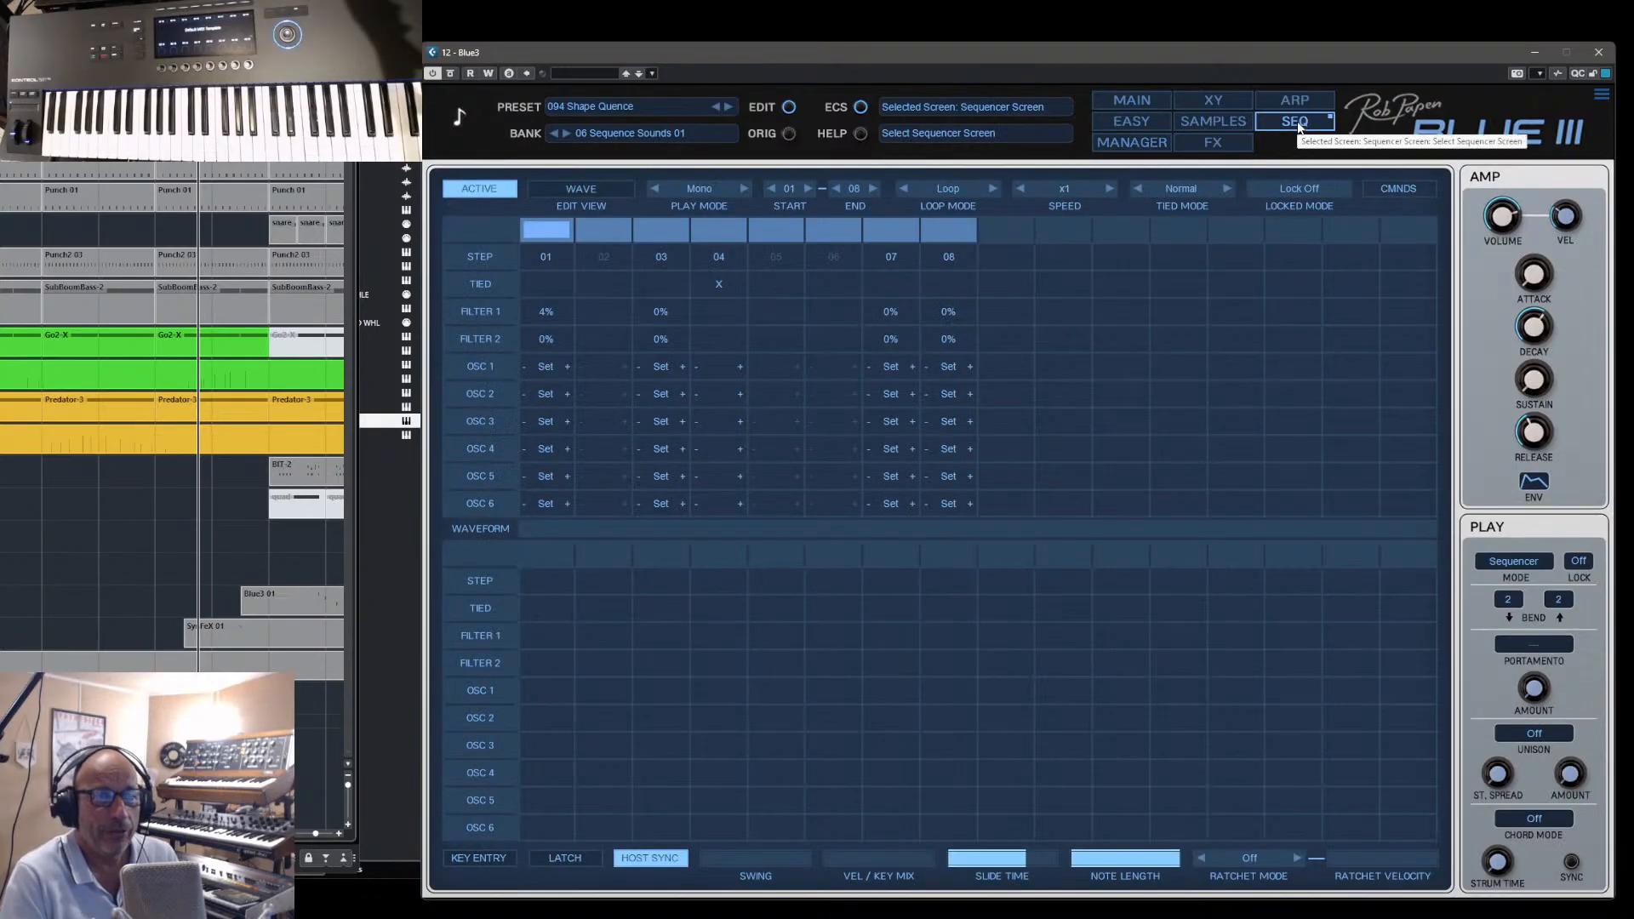
pyautogui.click(1127, 143)
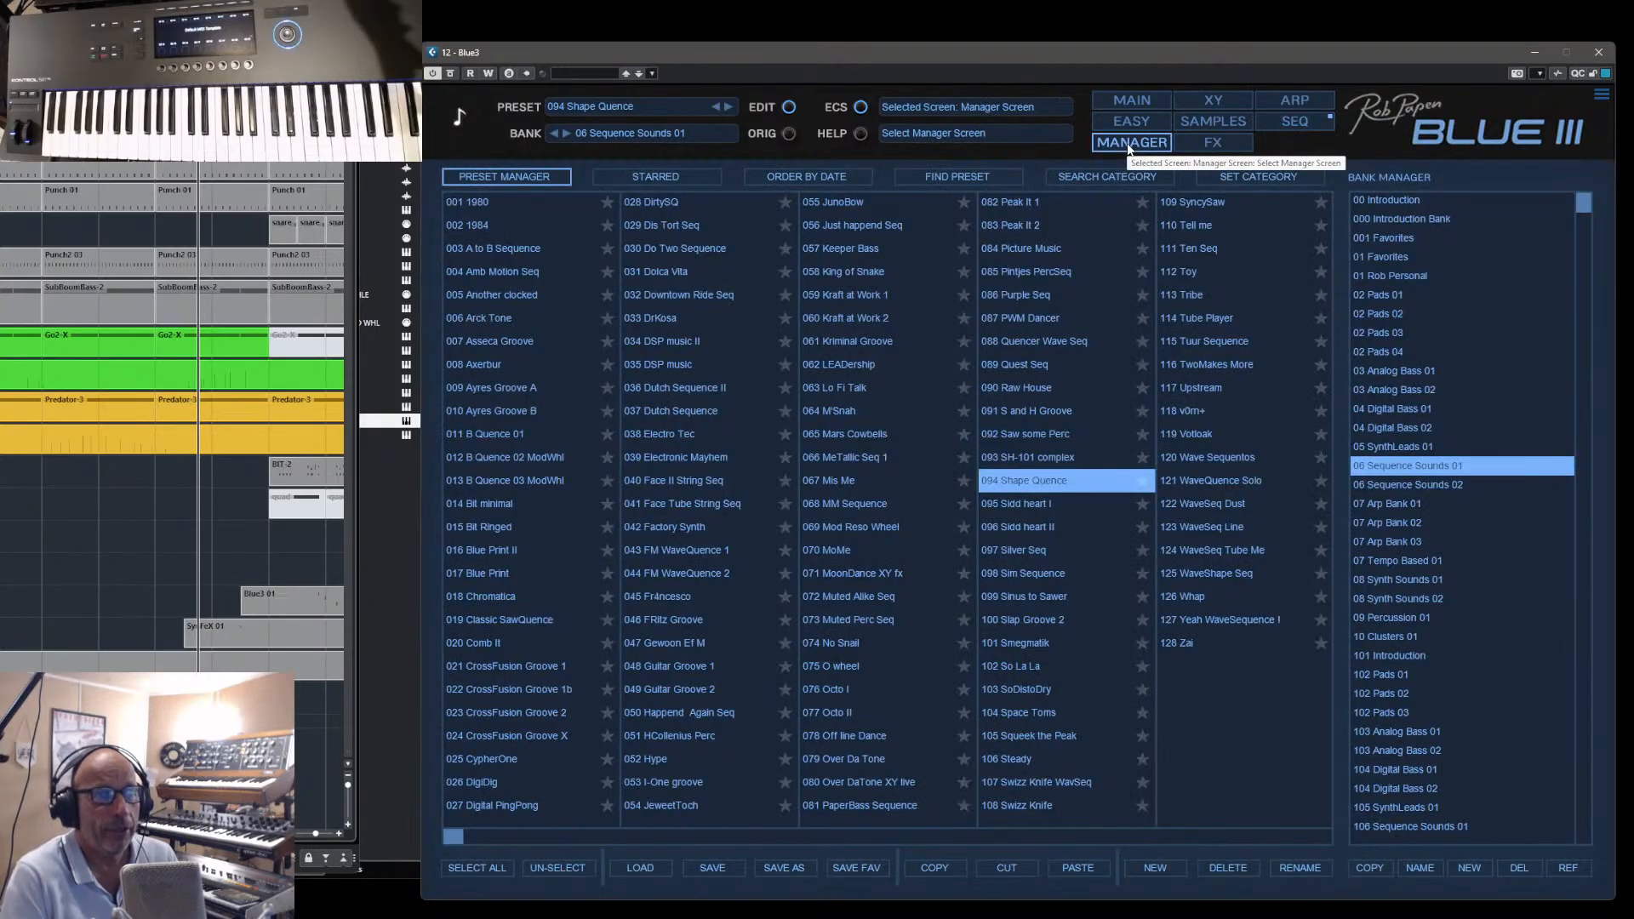
pyautogui.click(1132, 101)
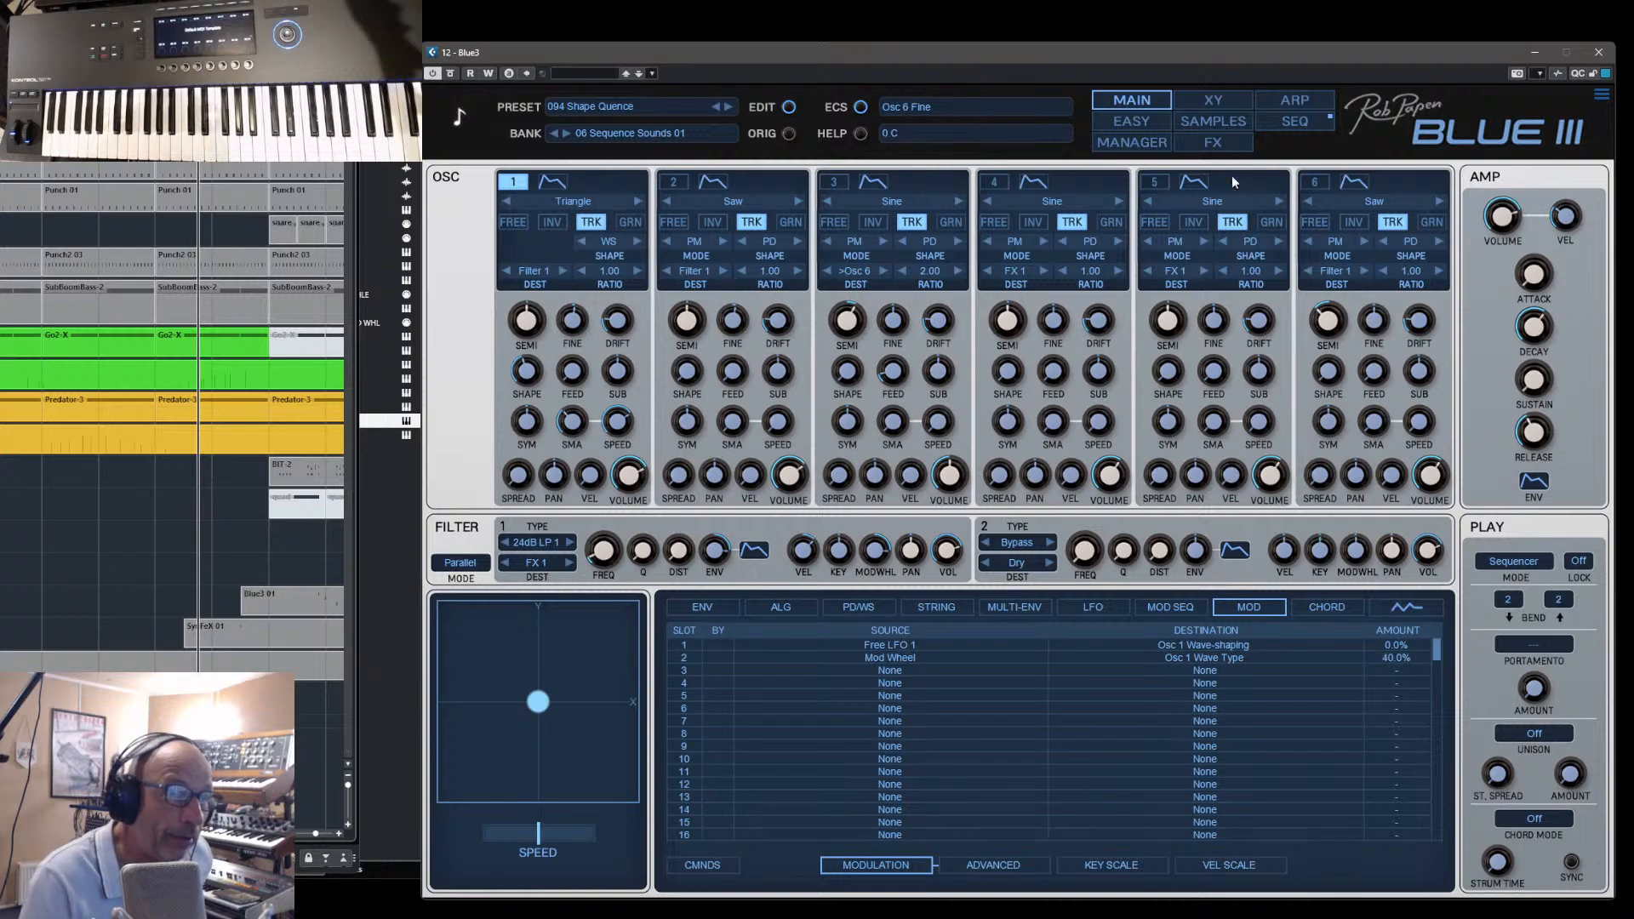
# - Load the preset 069 Mod Reso Wheel and show its modulation matrix on the main page
pyautogui.click(1147, 142)
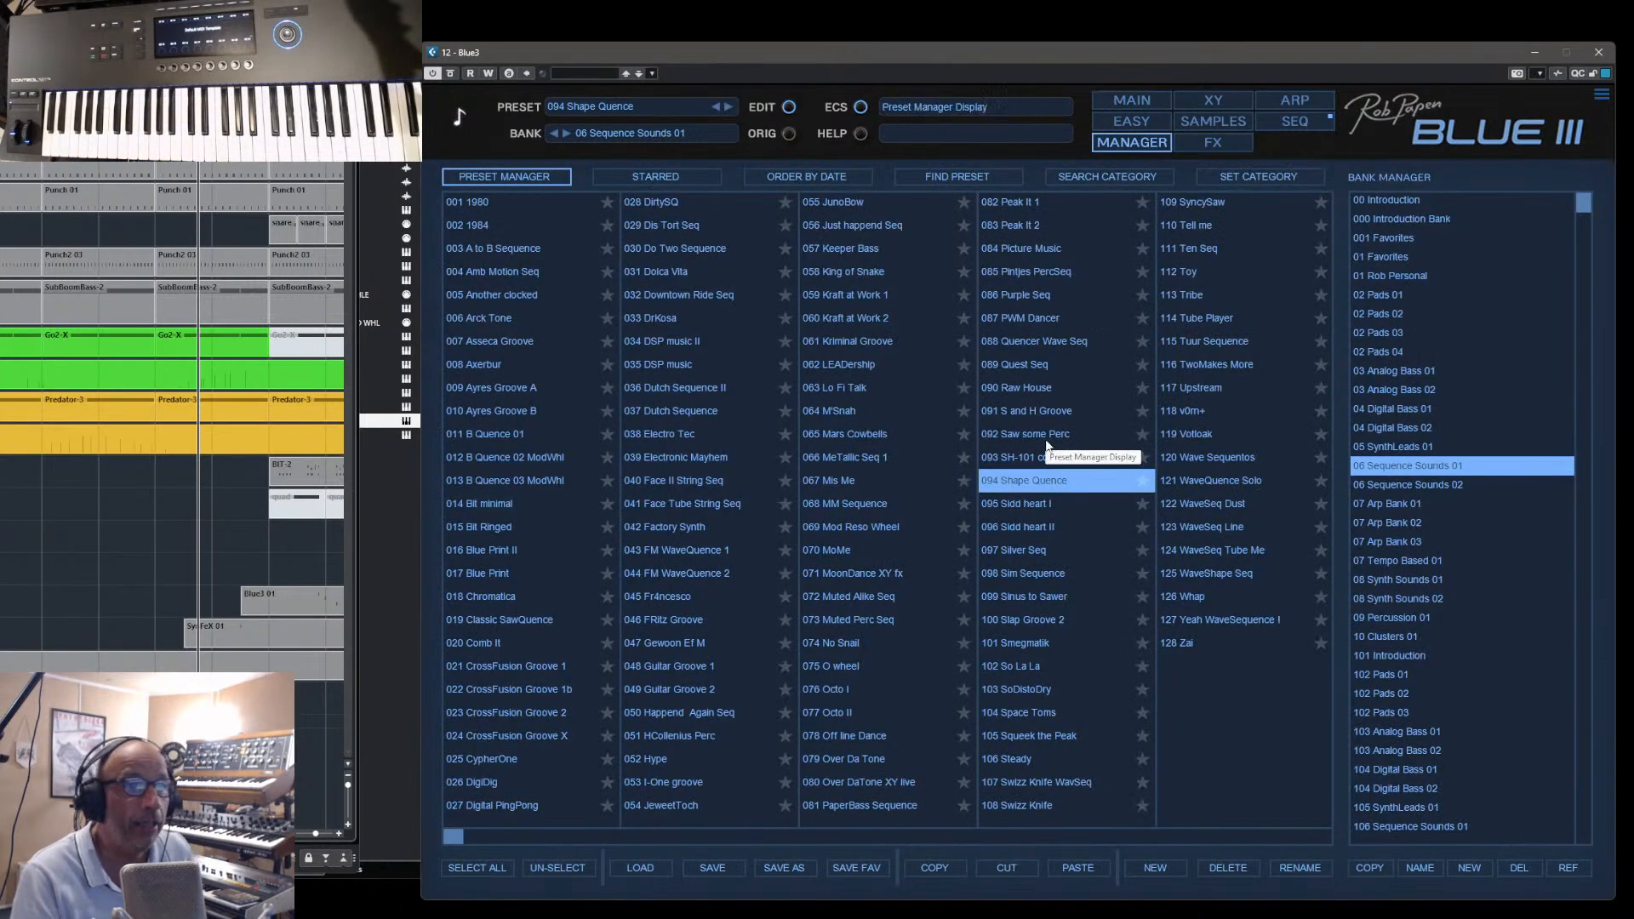
pyautogui.click(848, 531)
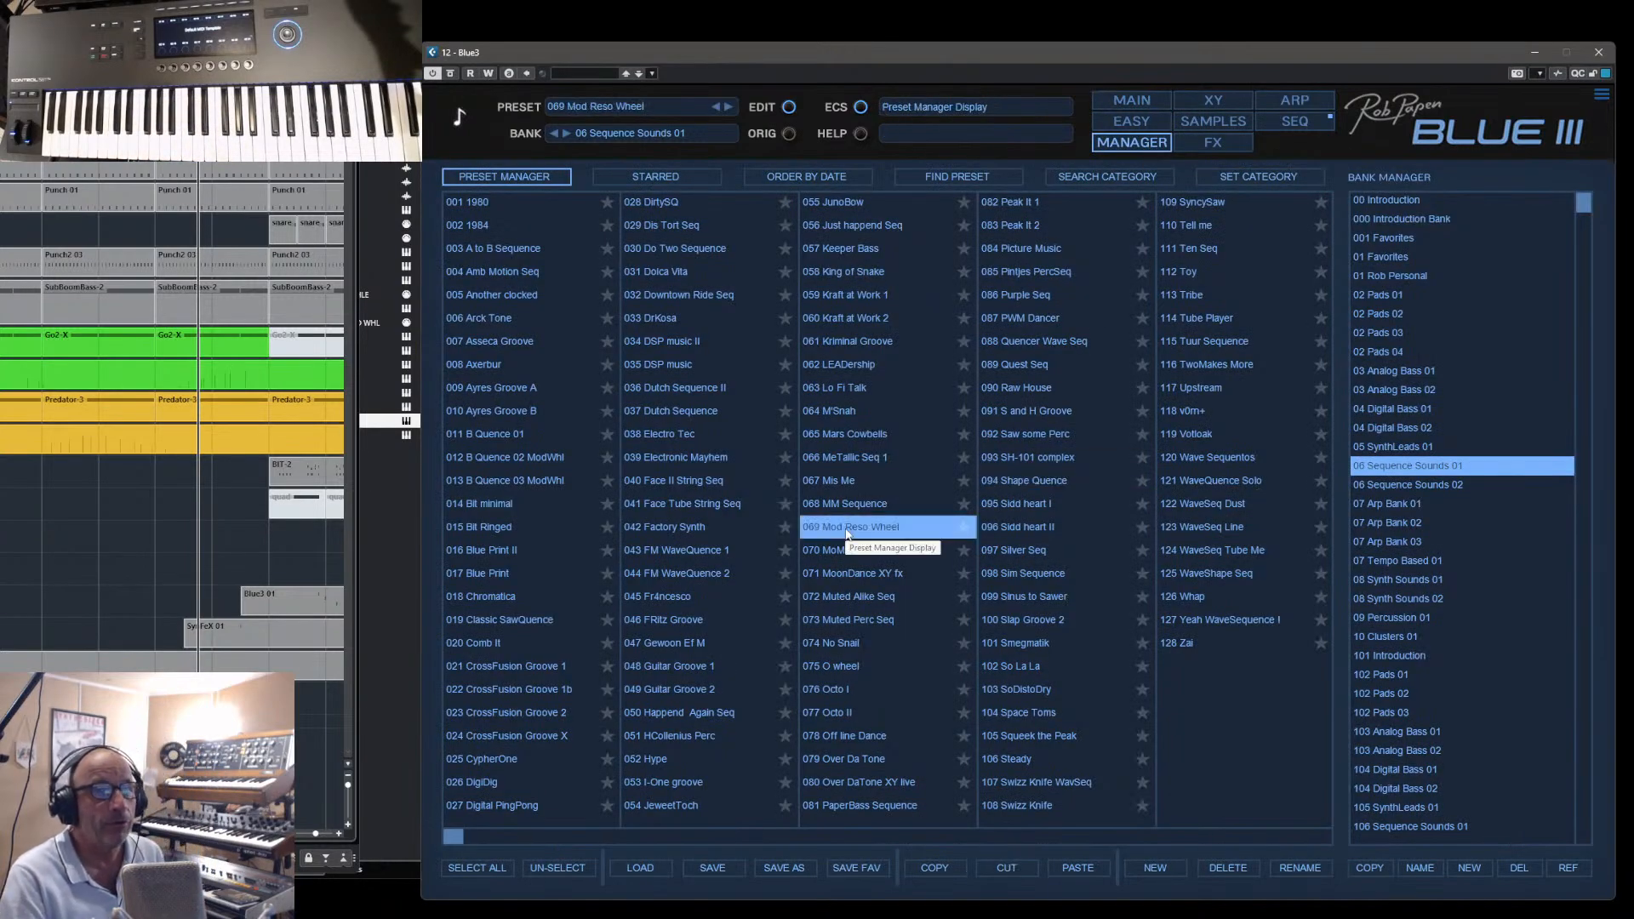
pyautogui.click(1151, 140)
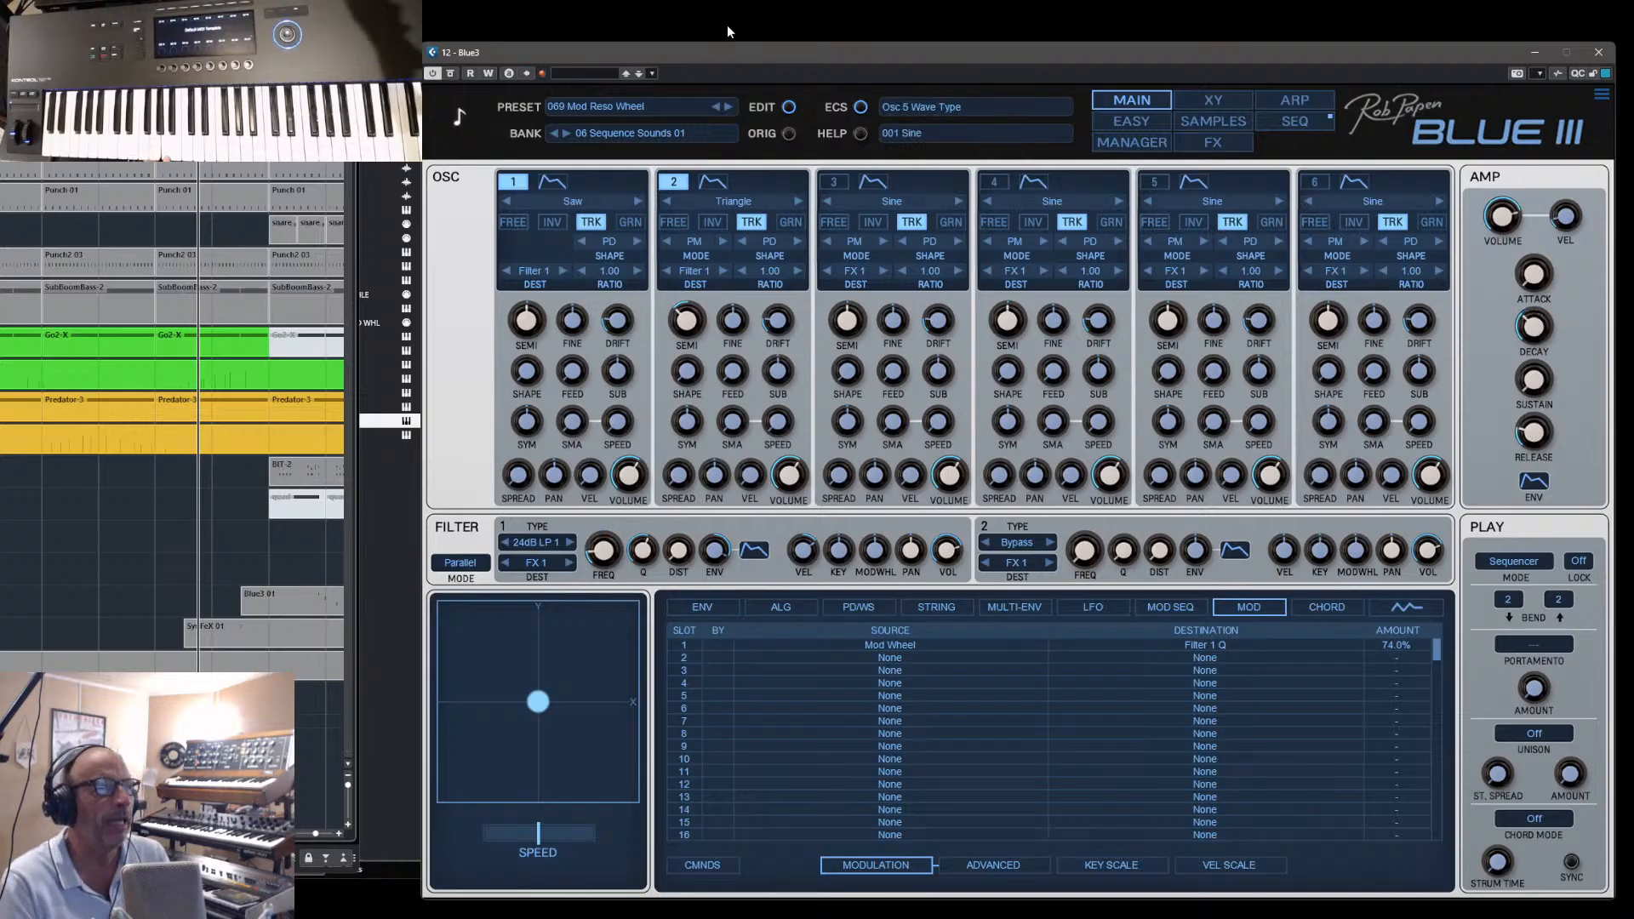
# - Audition 070 MoMe and 071 MoonDance XY fx in turn, varying the volume envelope's attack and decay
pyautogui.click(728, 106)
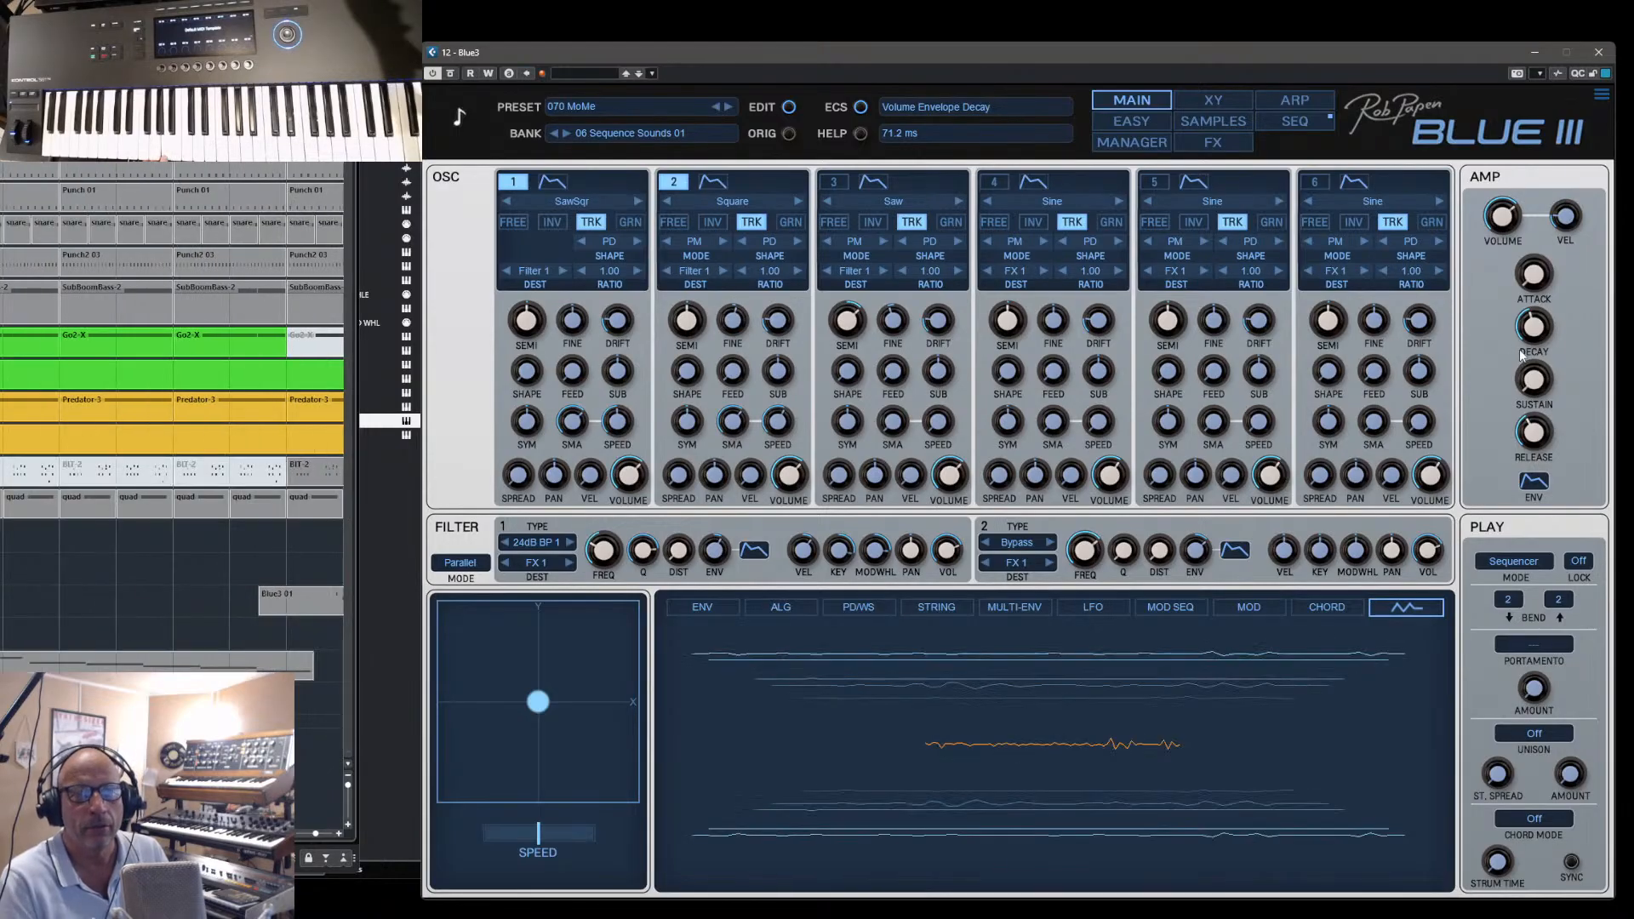
pyautogui.moveTo(1551, 284); pyautogui.dragTo(1540, 346)
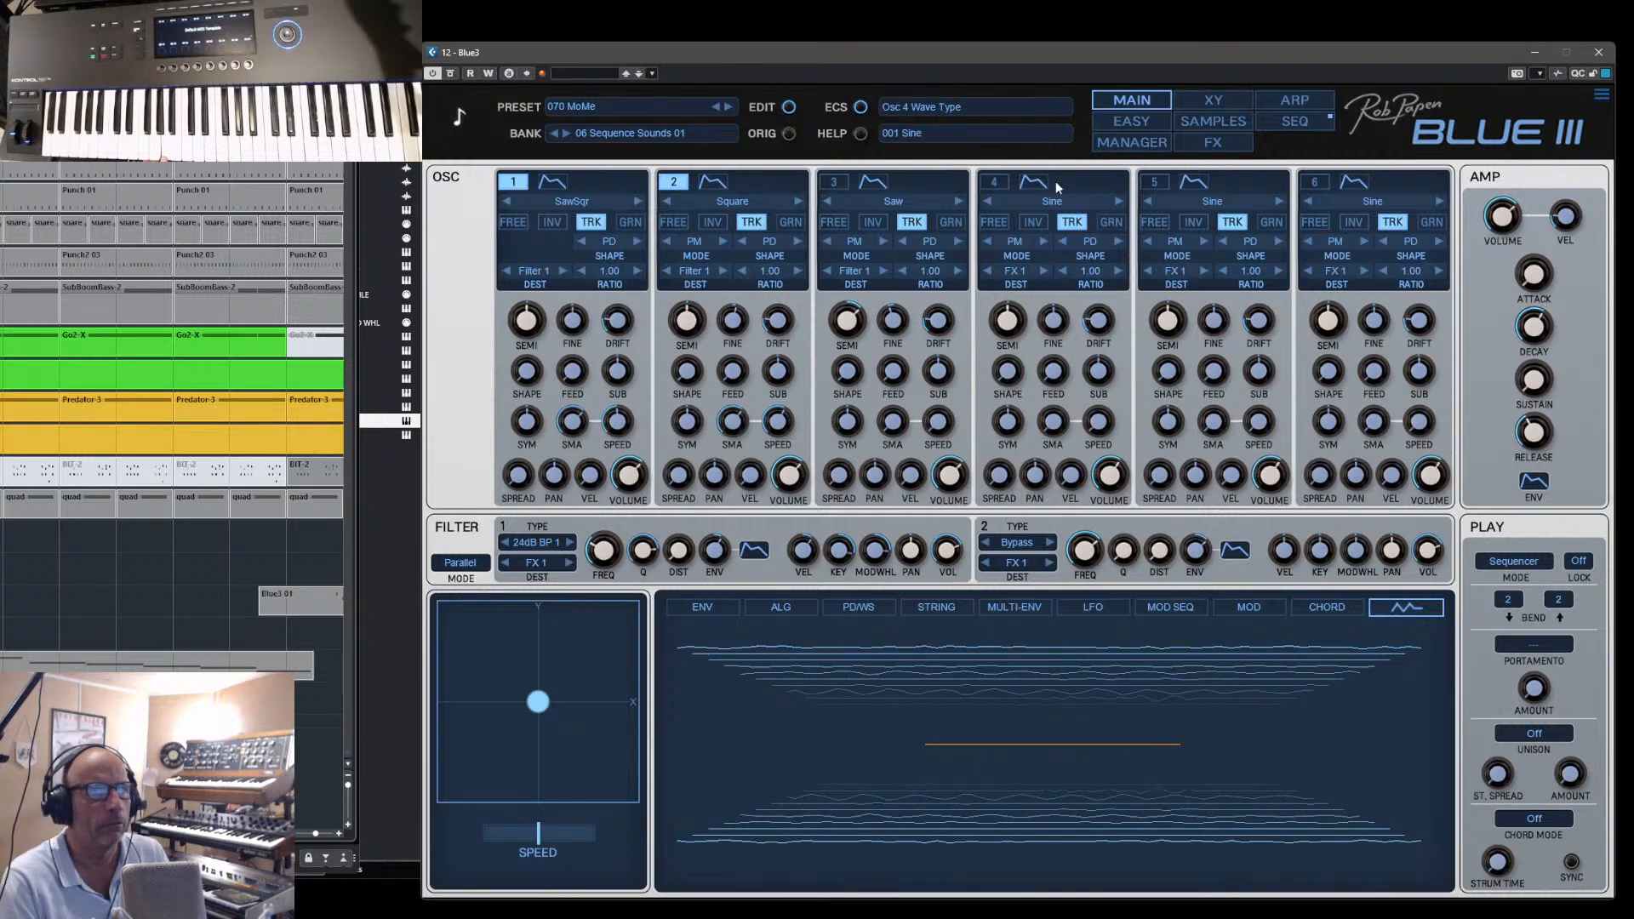
pyautogui.click(729, 107)
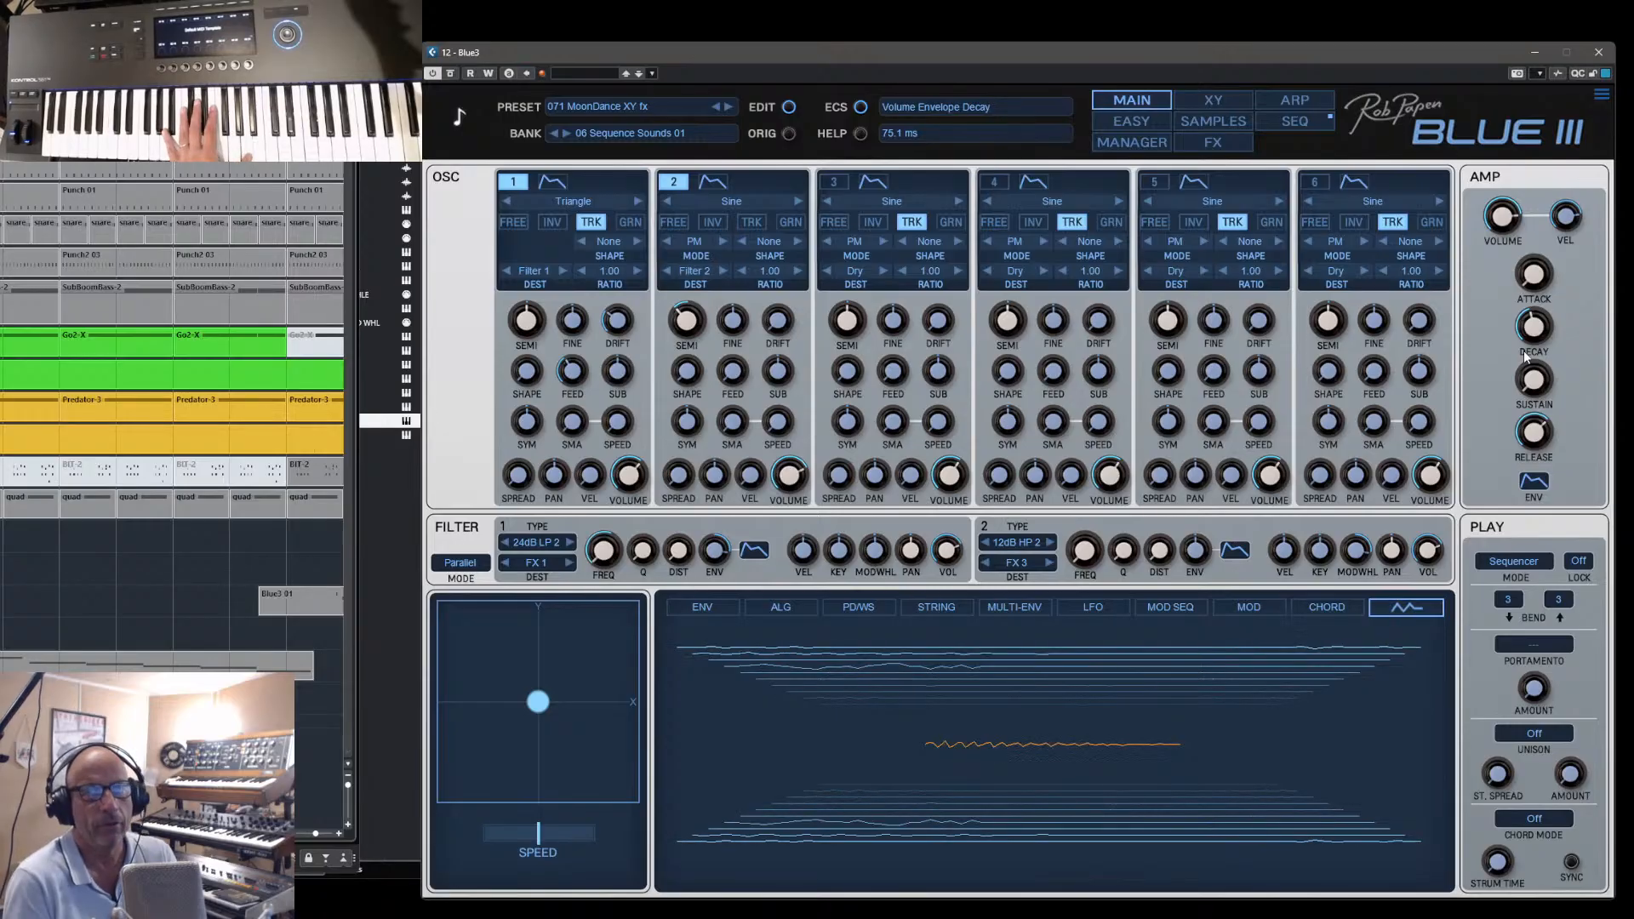
pyautogui.moveTo(1523, 355); pyautogui.dragTo(1548, 278)
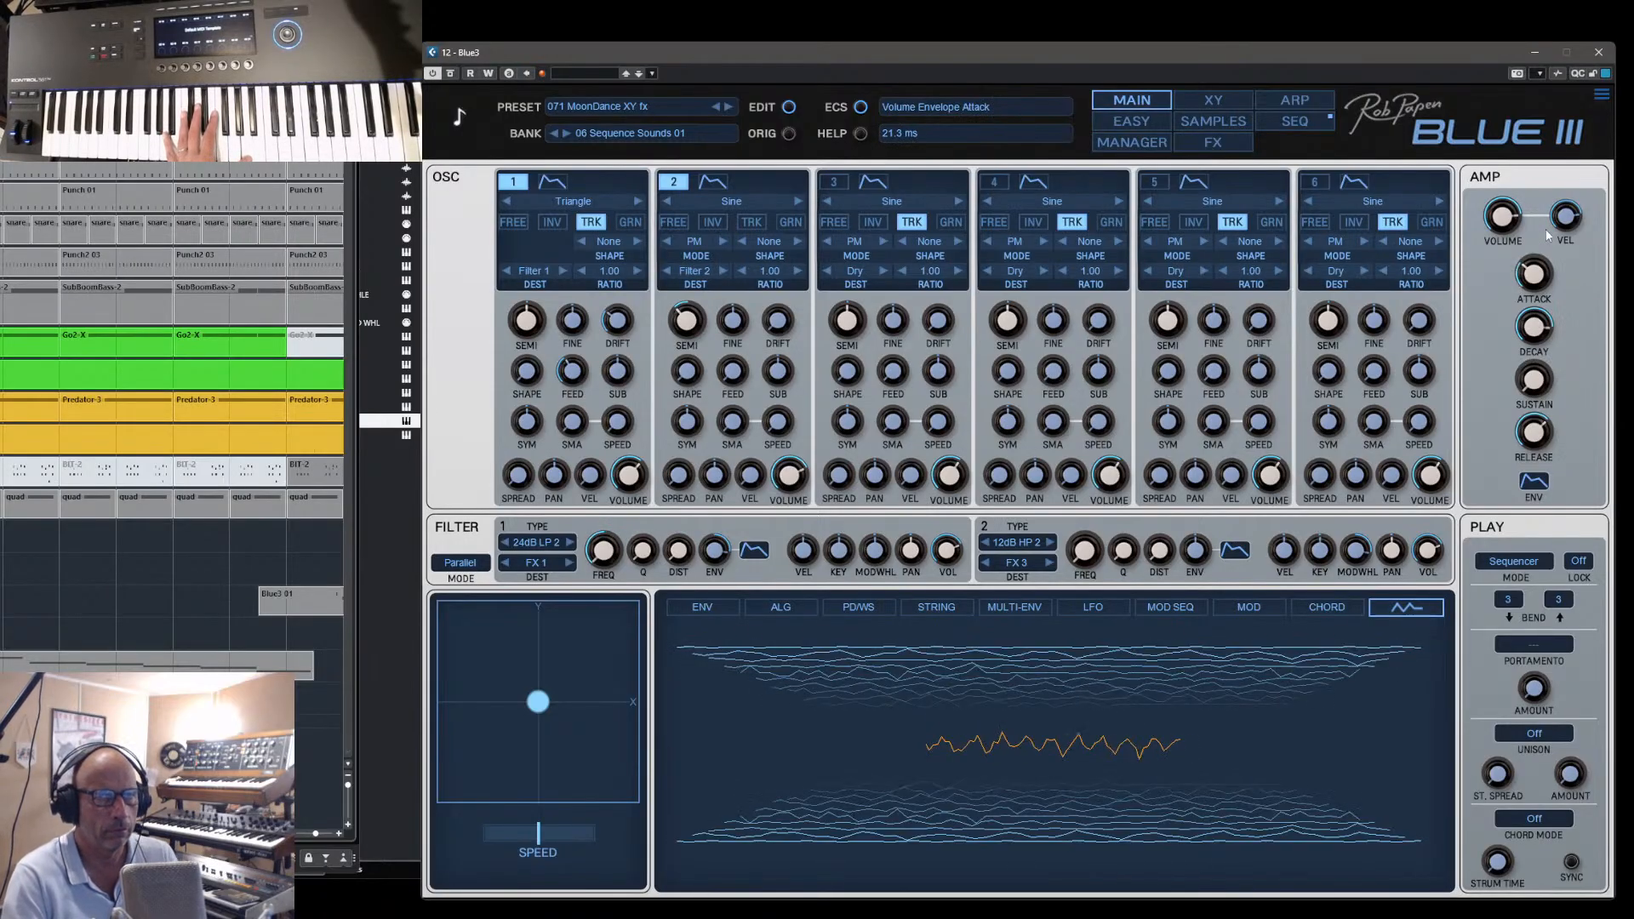
pyautogui.moveTo(1532, 342); pyautogui.dragTo(1532, 403)
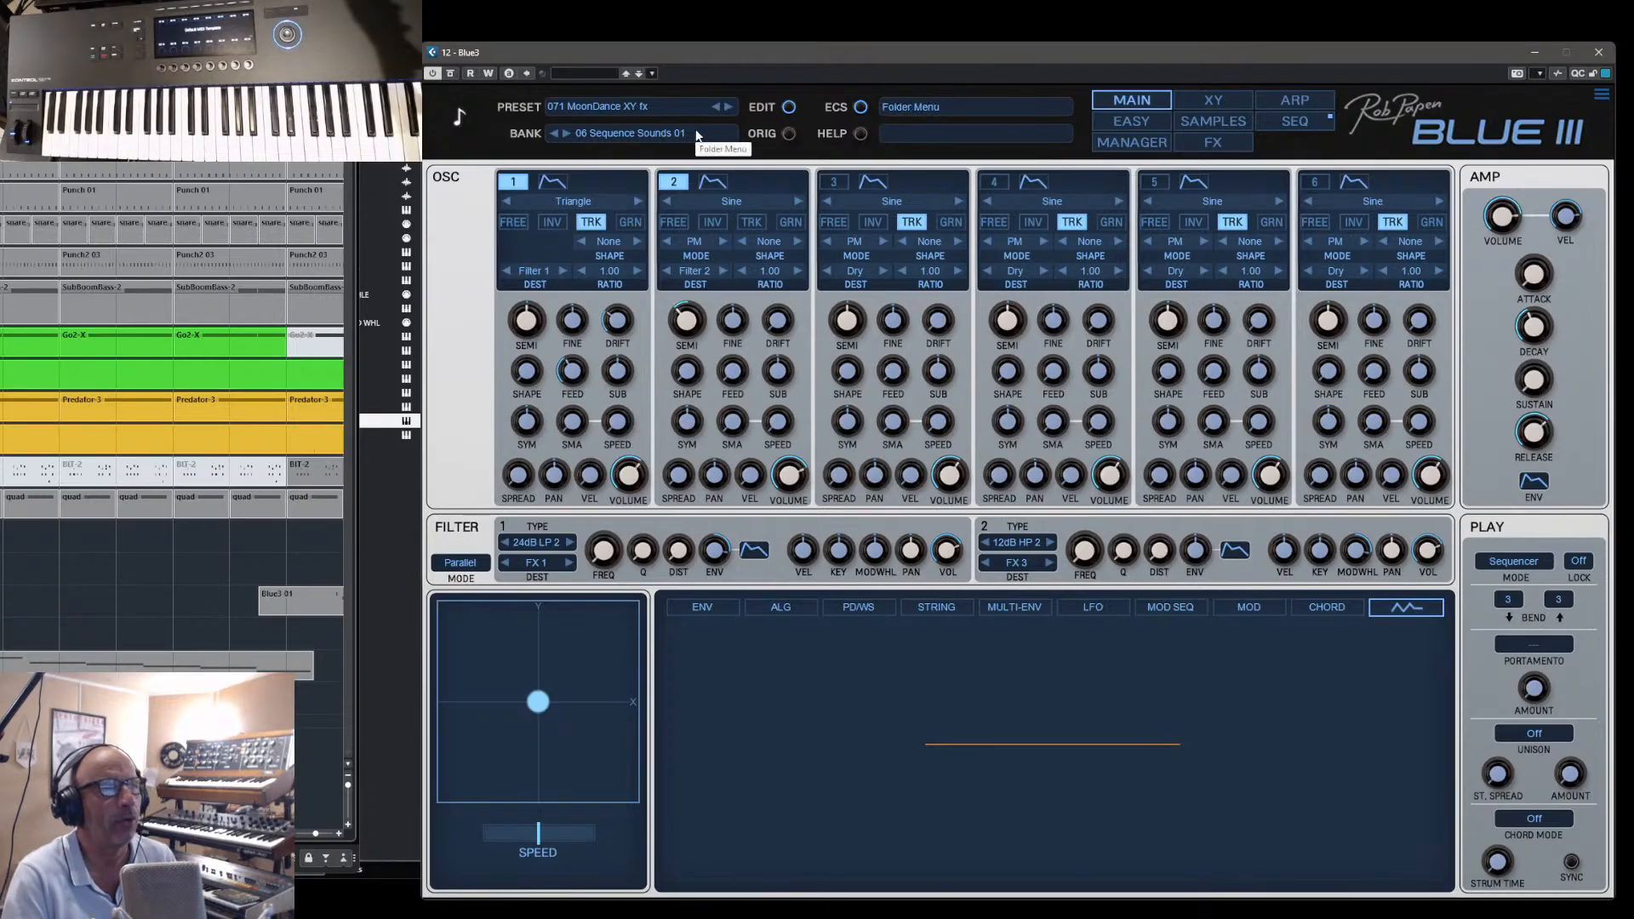
# - Open the 02 Pads 04 bank in the manager and load the preset 004 Ambient TuuPad
pyautogui.click(1142, 144)
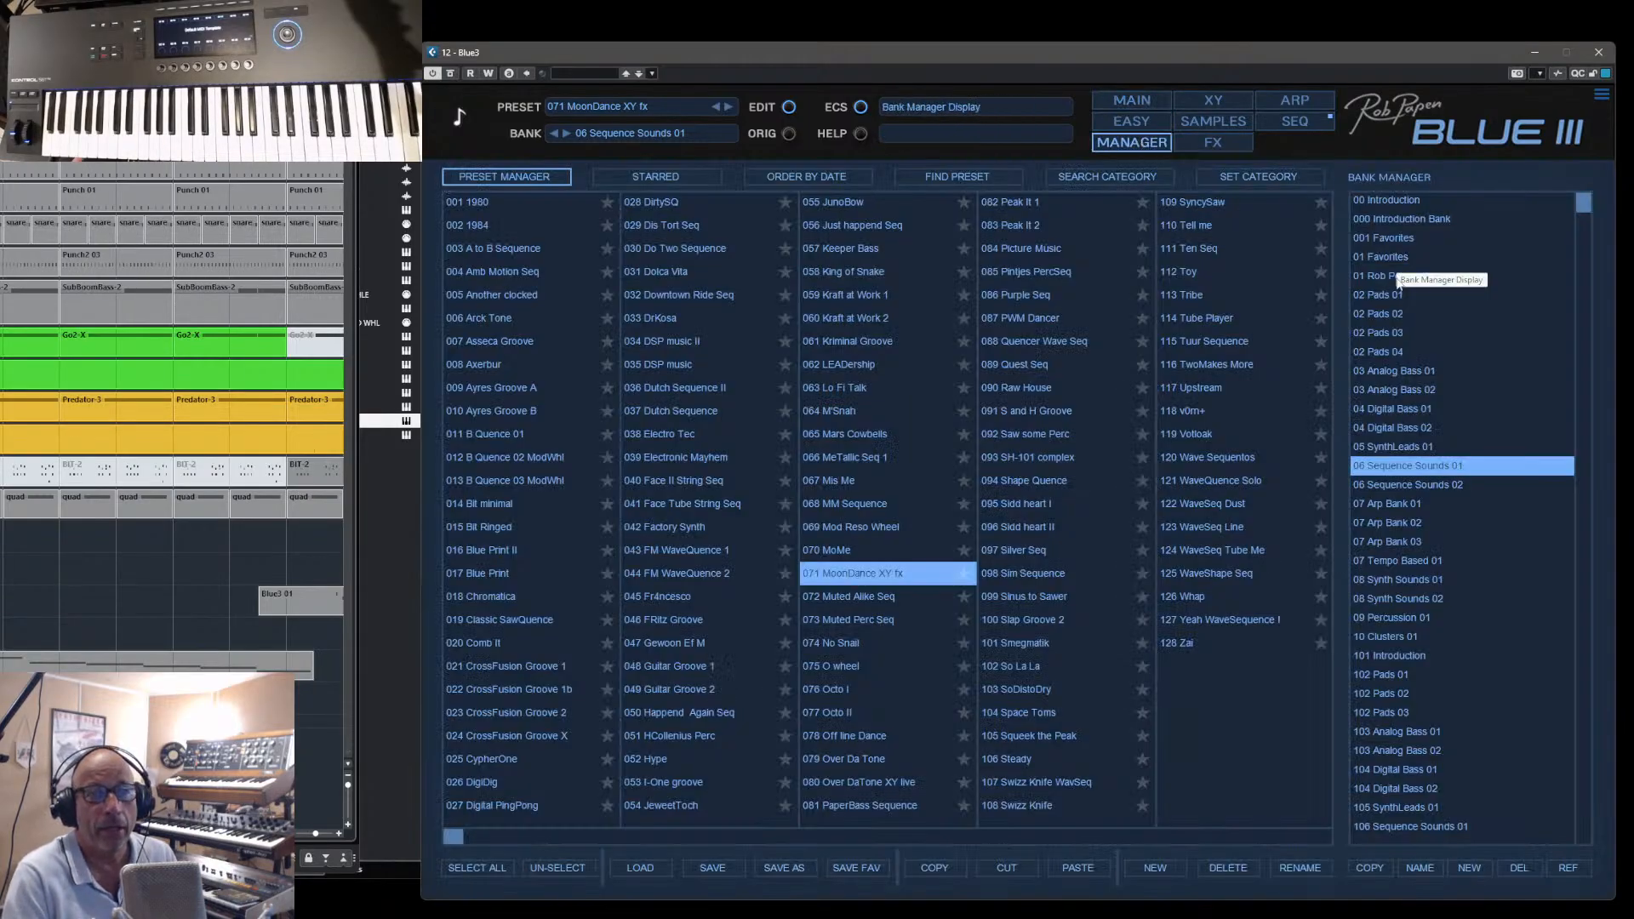
pyautogui.click(1378, 351)
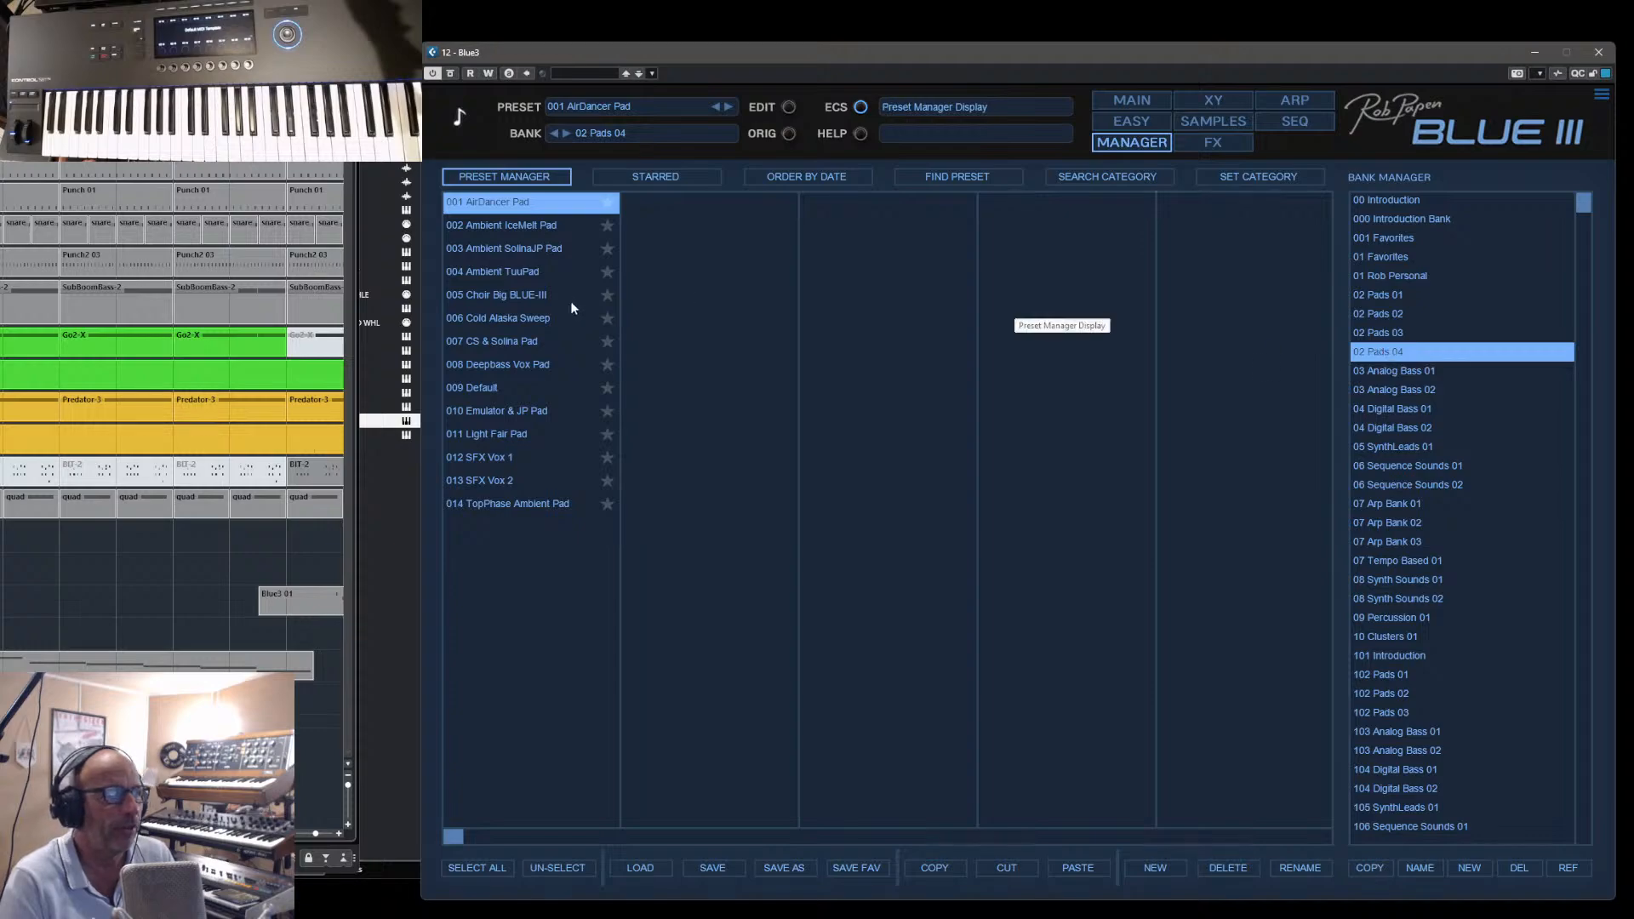
pyautogui.click(505, 272)
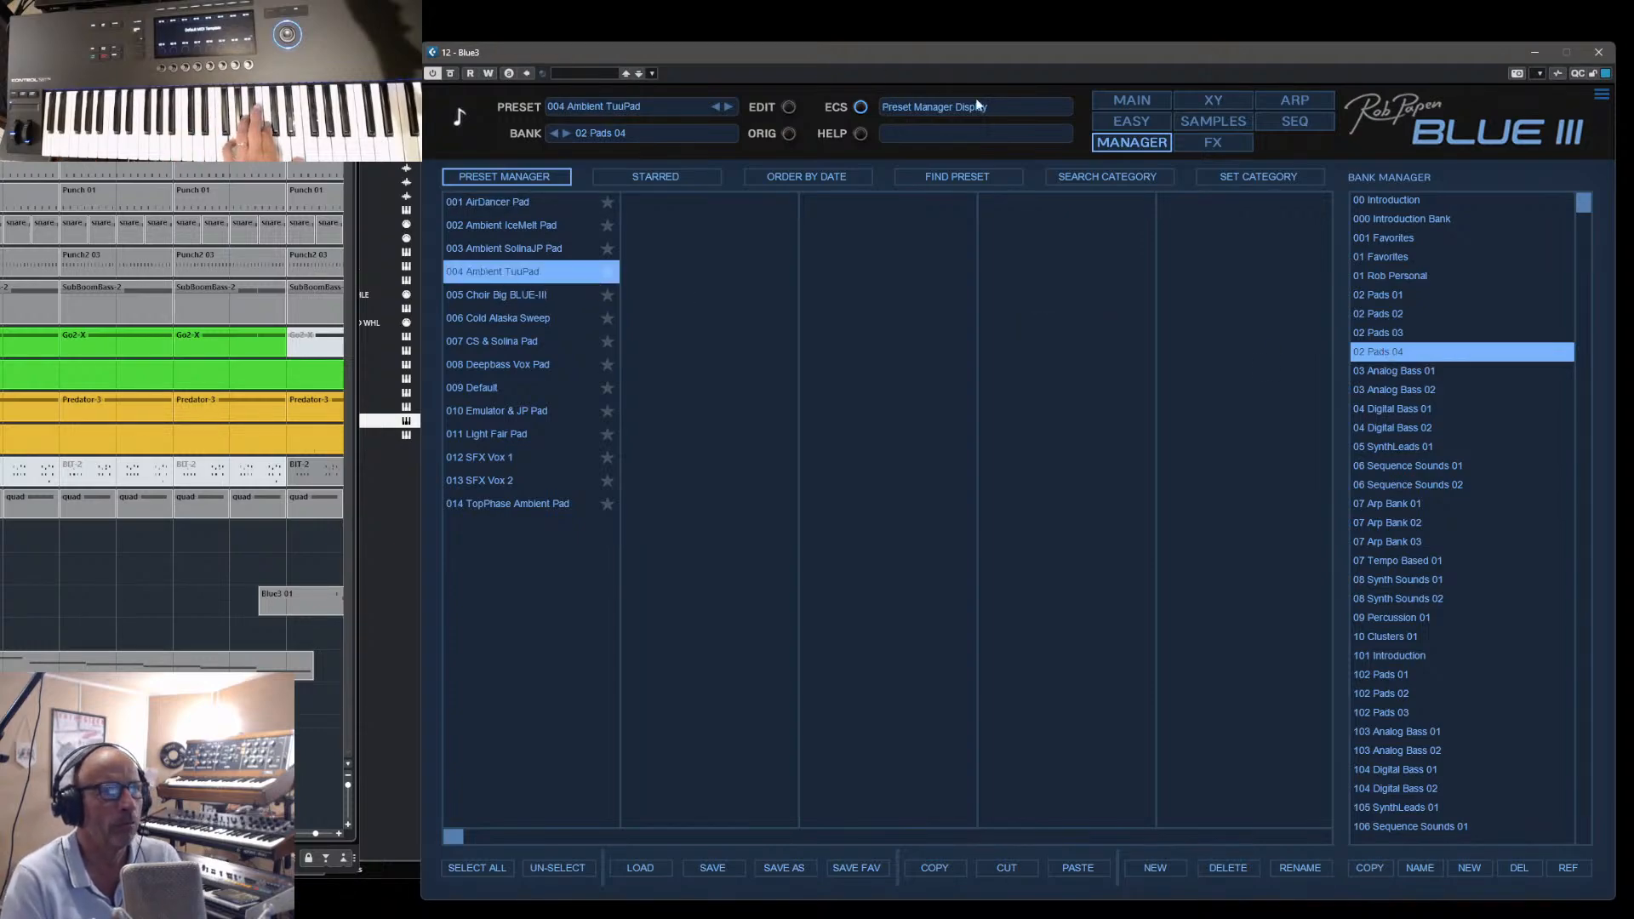
# - Adjust the volume envelope of Ambient TuuPad on the main page, and load 005 Choir Big BLUE-III
pyautogui.click(1146, 107)
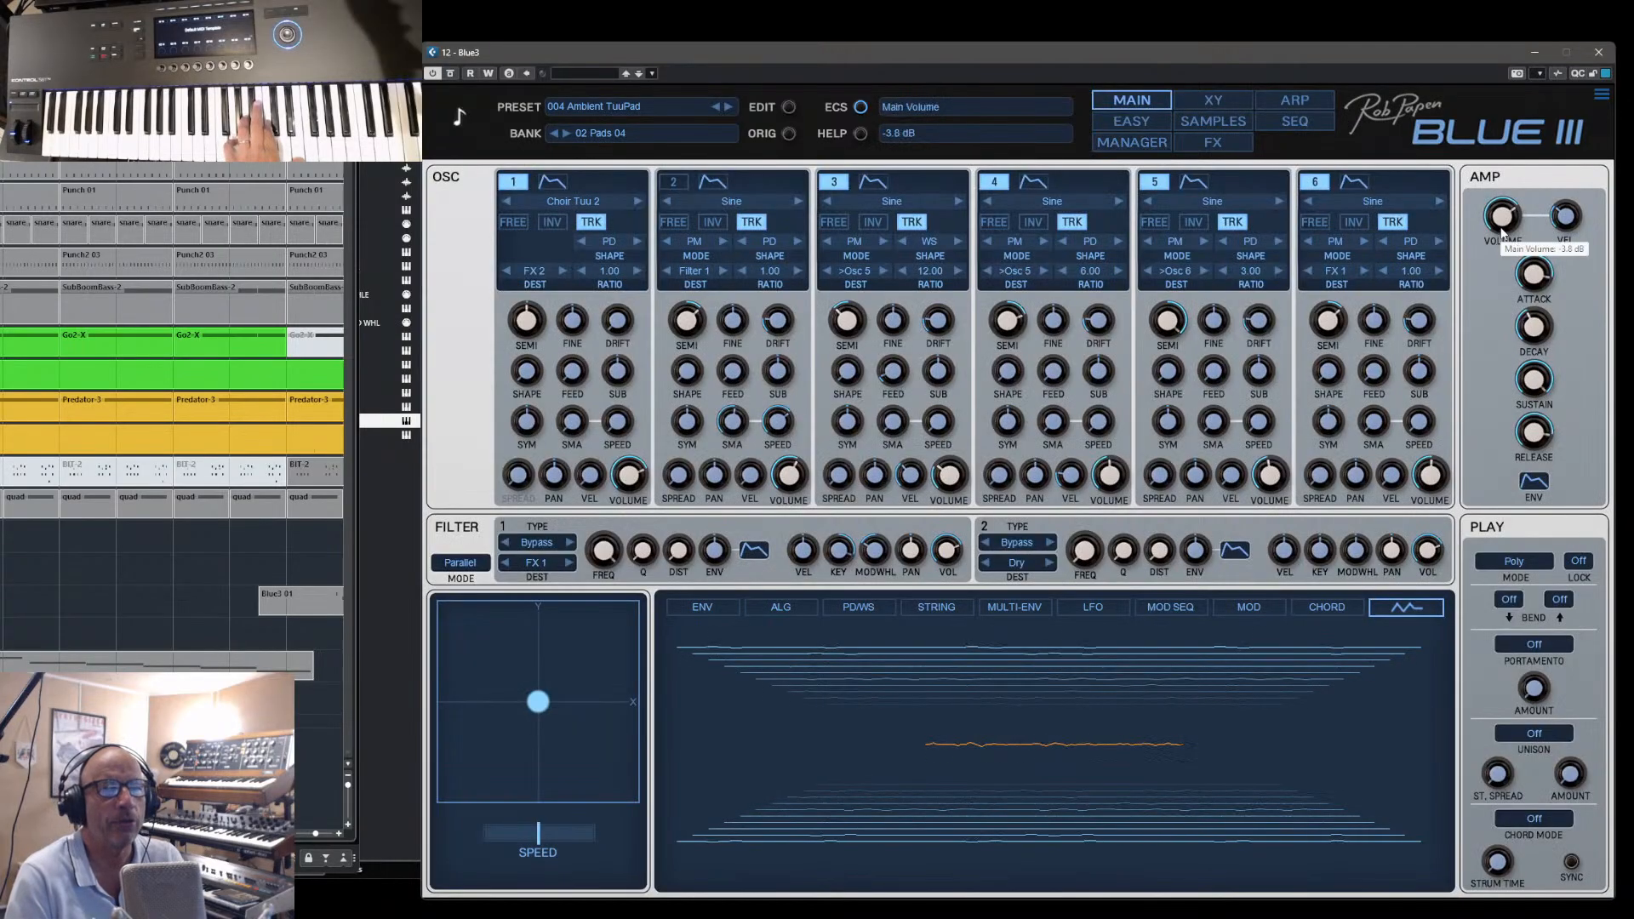
pyautogui.scroll(1, 1497, 223)
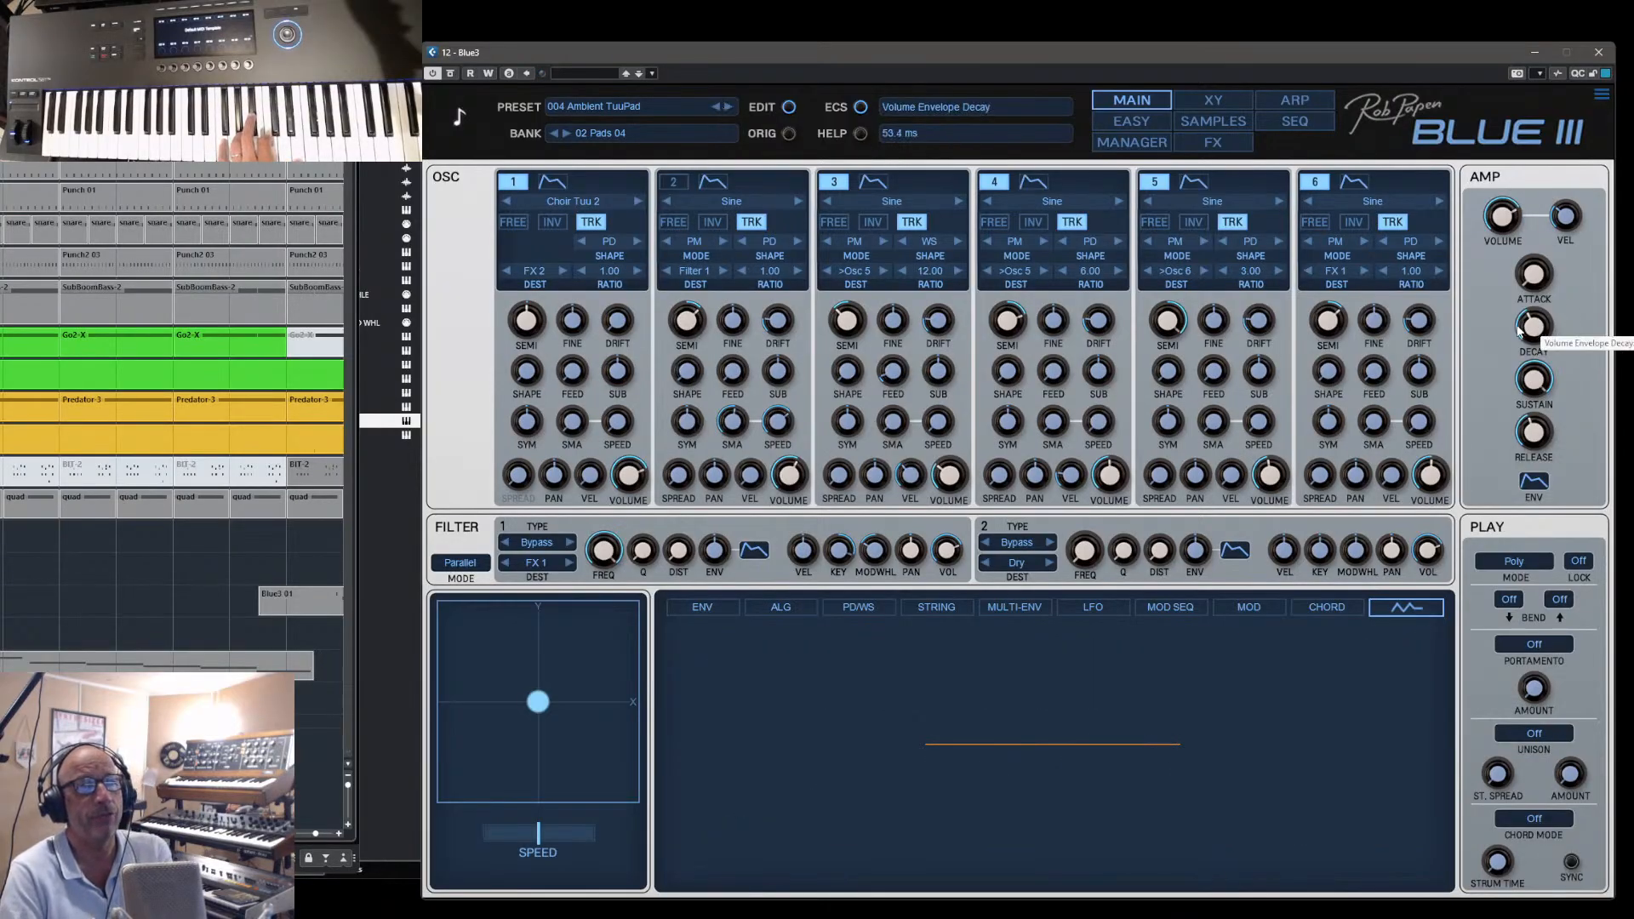
pyautogui.click(727, 107)
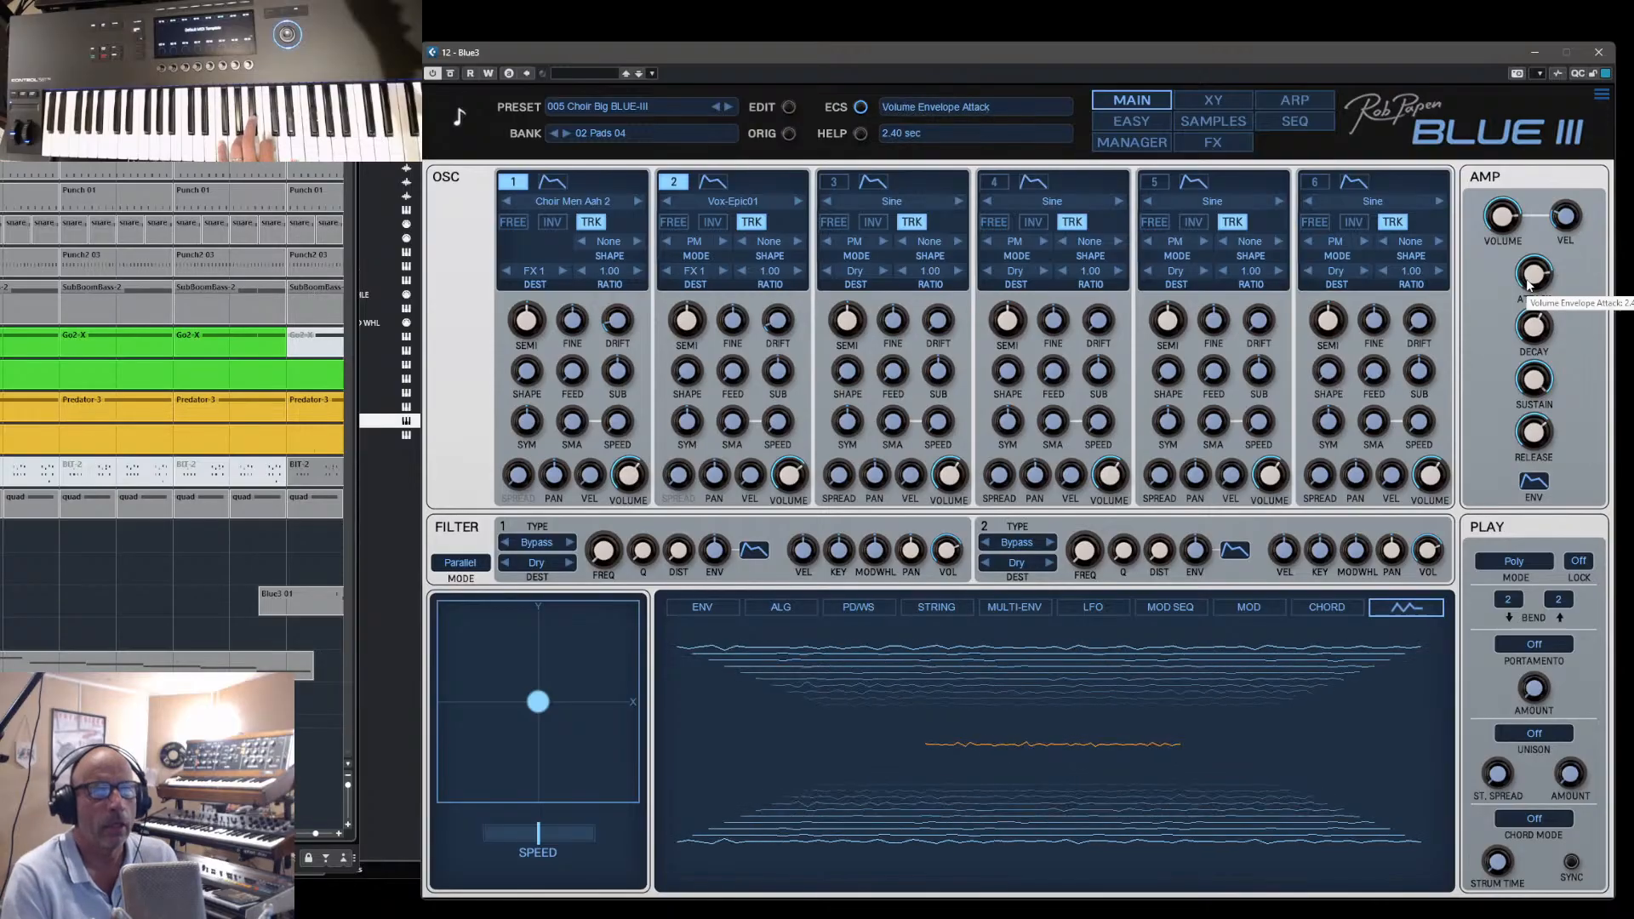
# - Vary the volume envelope's attack, decay and release on the preset 005 Choir Big BLUE-III
pyautogui.moveTo(1534, 281); pyautogui.dragTo(1543, 481)
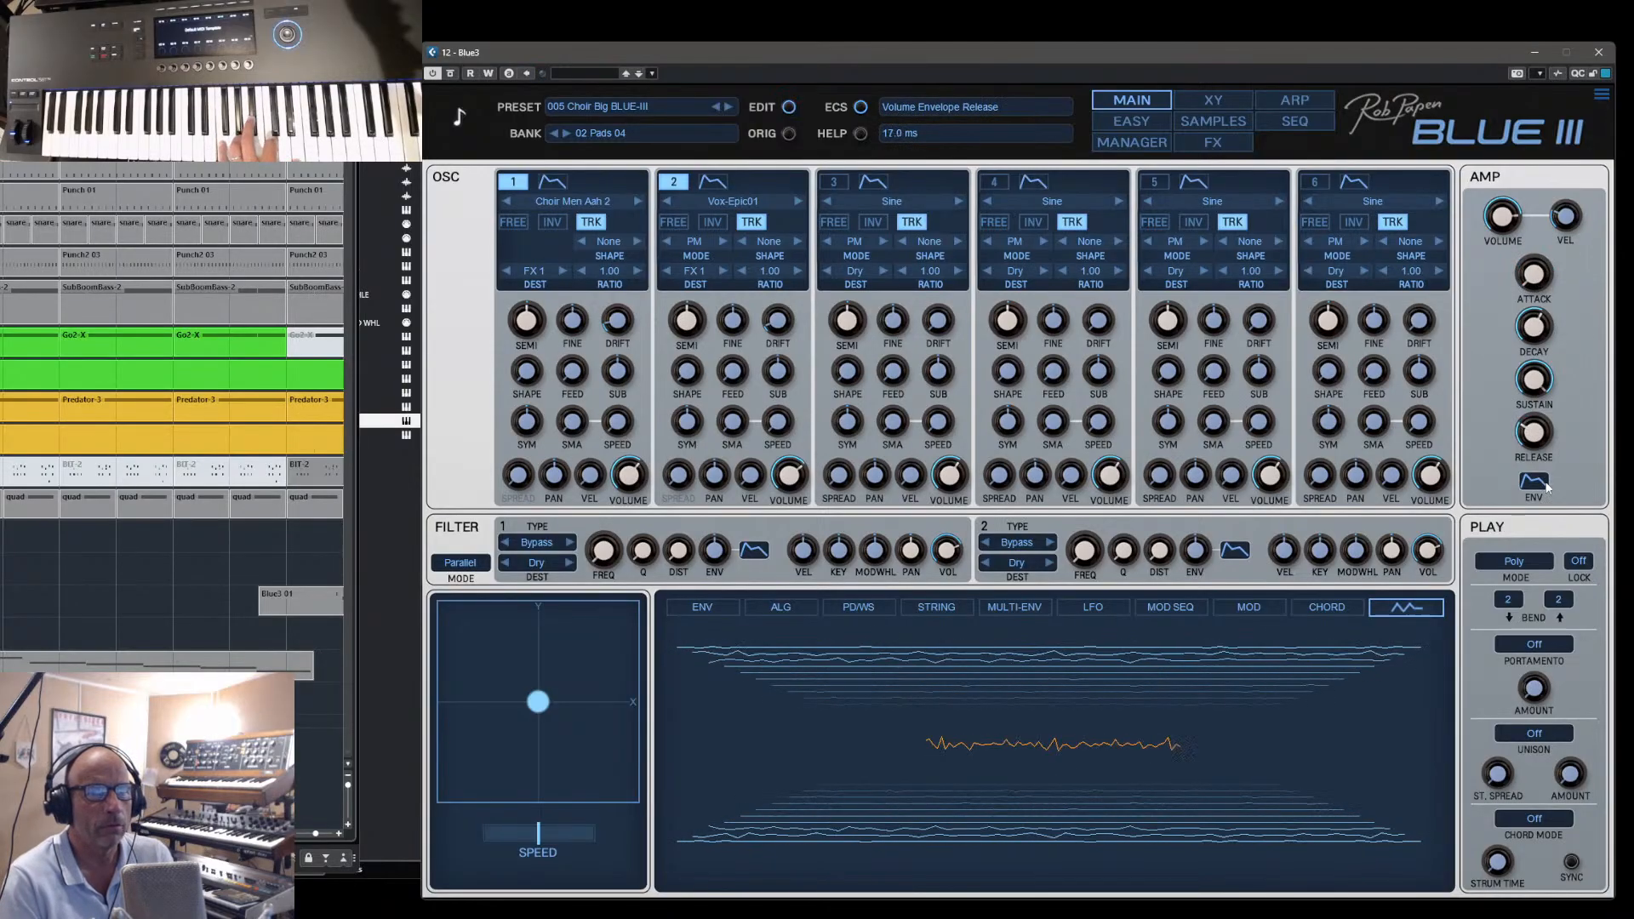
pyautogui.moveTo(1546, 336); pyautogui.dragTo(1543, 279)
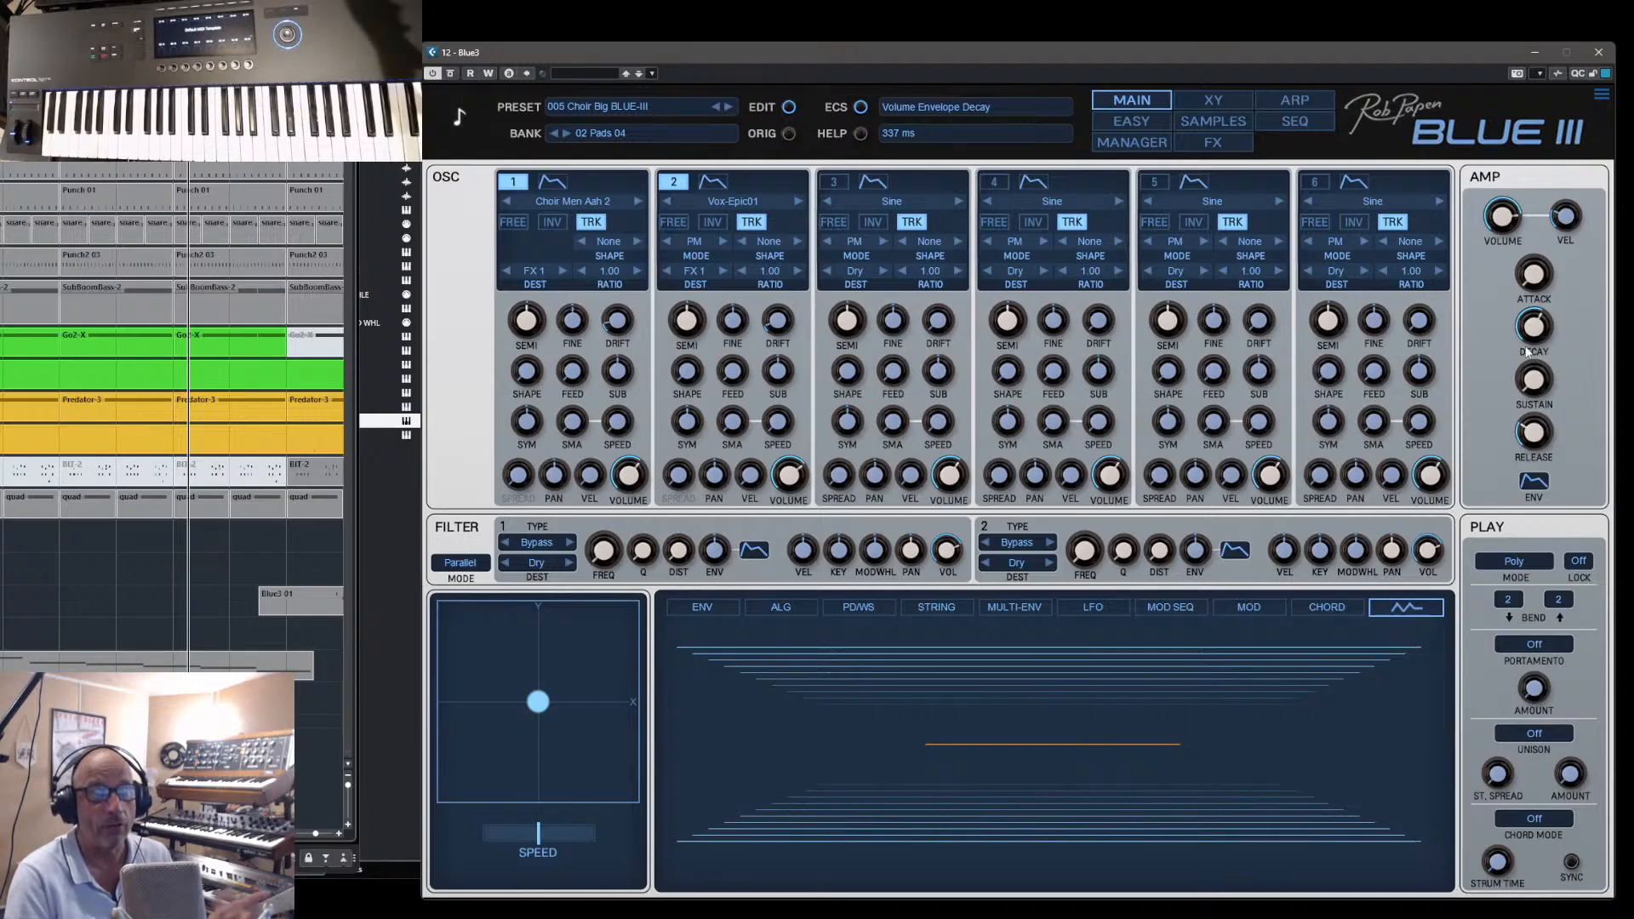
pyautogui.moveTo(1542, 228); pyautogui.dragTo(1548, 182)
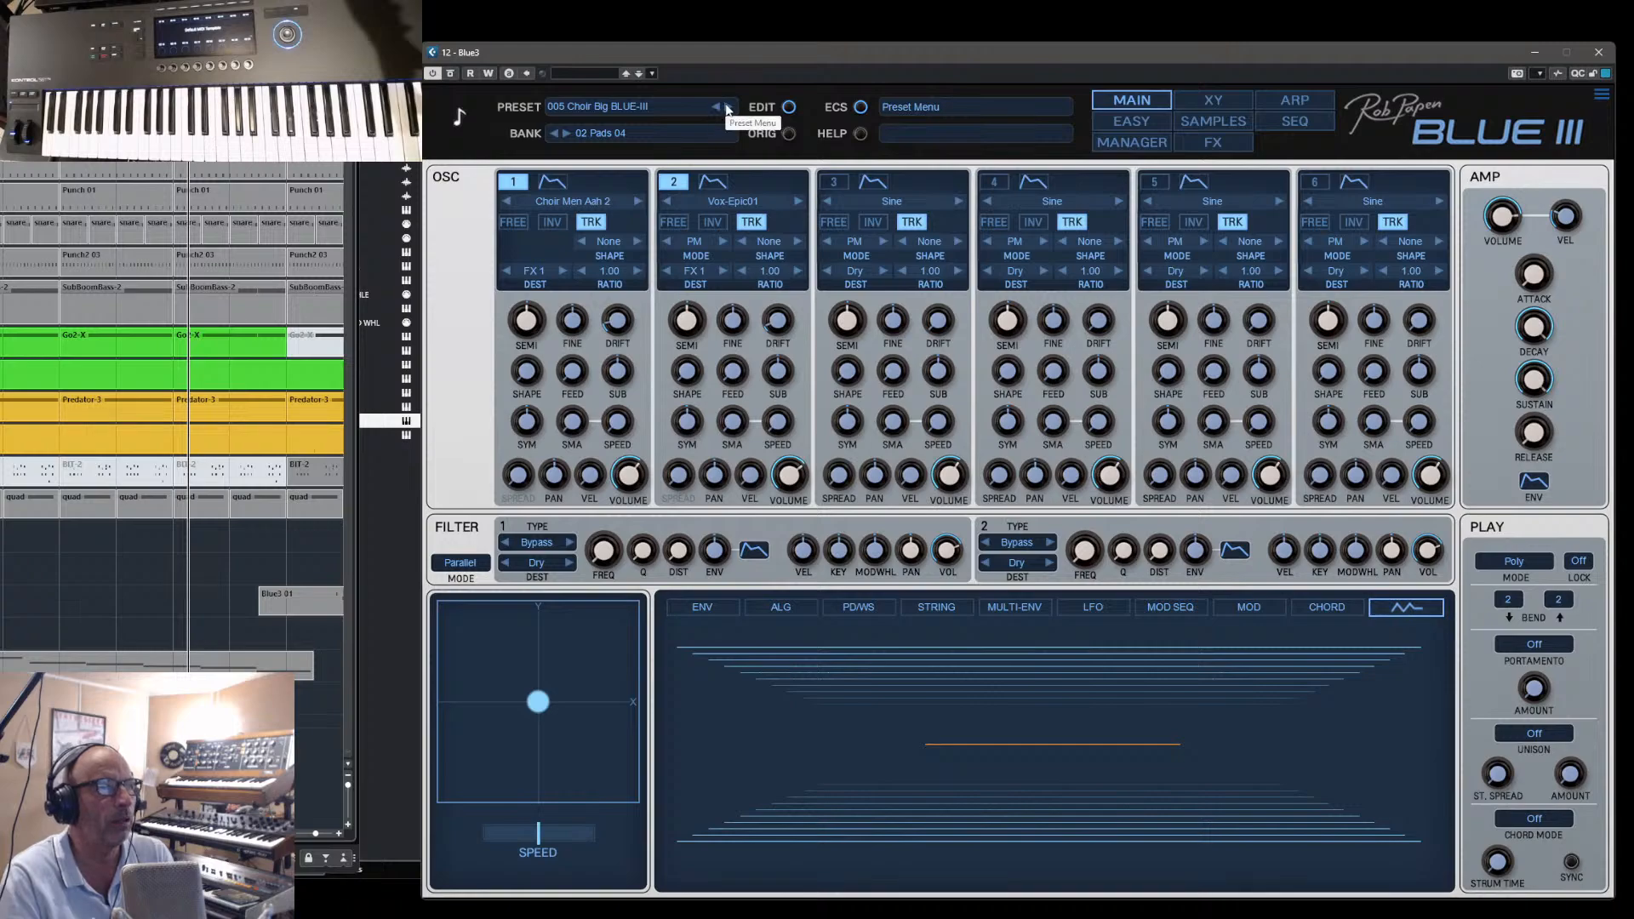
# - Audition 006 Cold Alaska Sweep and 007 CS & Solina Pad in turn, varying the latter's volume envelope release
pyautogui.click(728, 106)
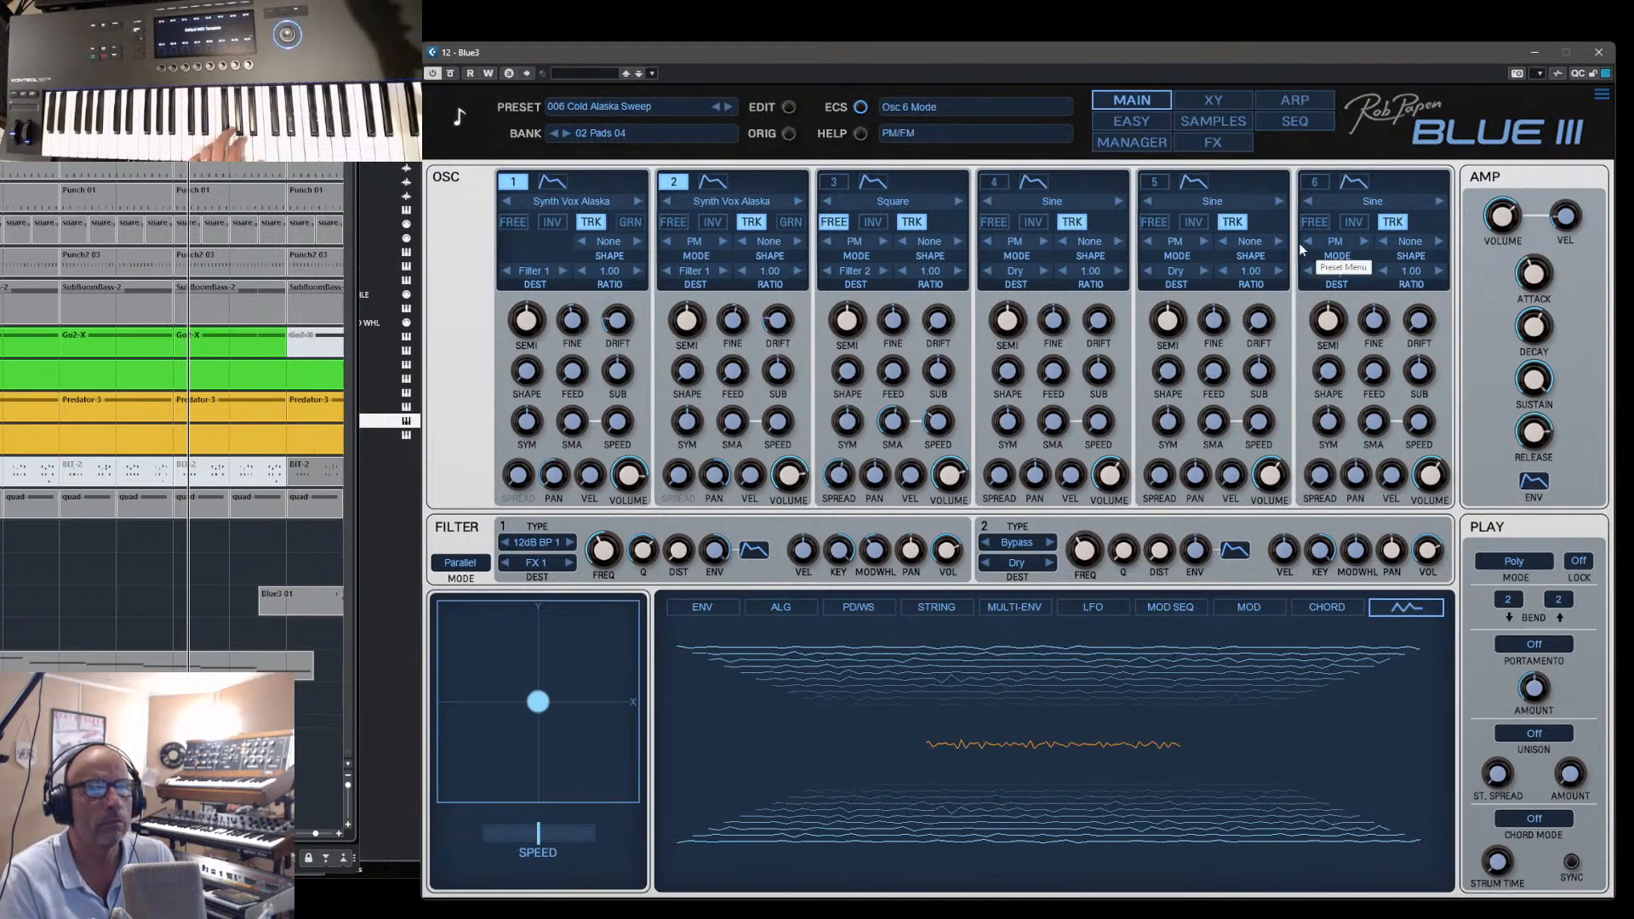
pyautogui.click(727, 106)
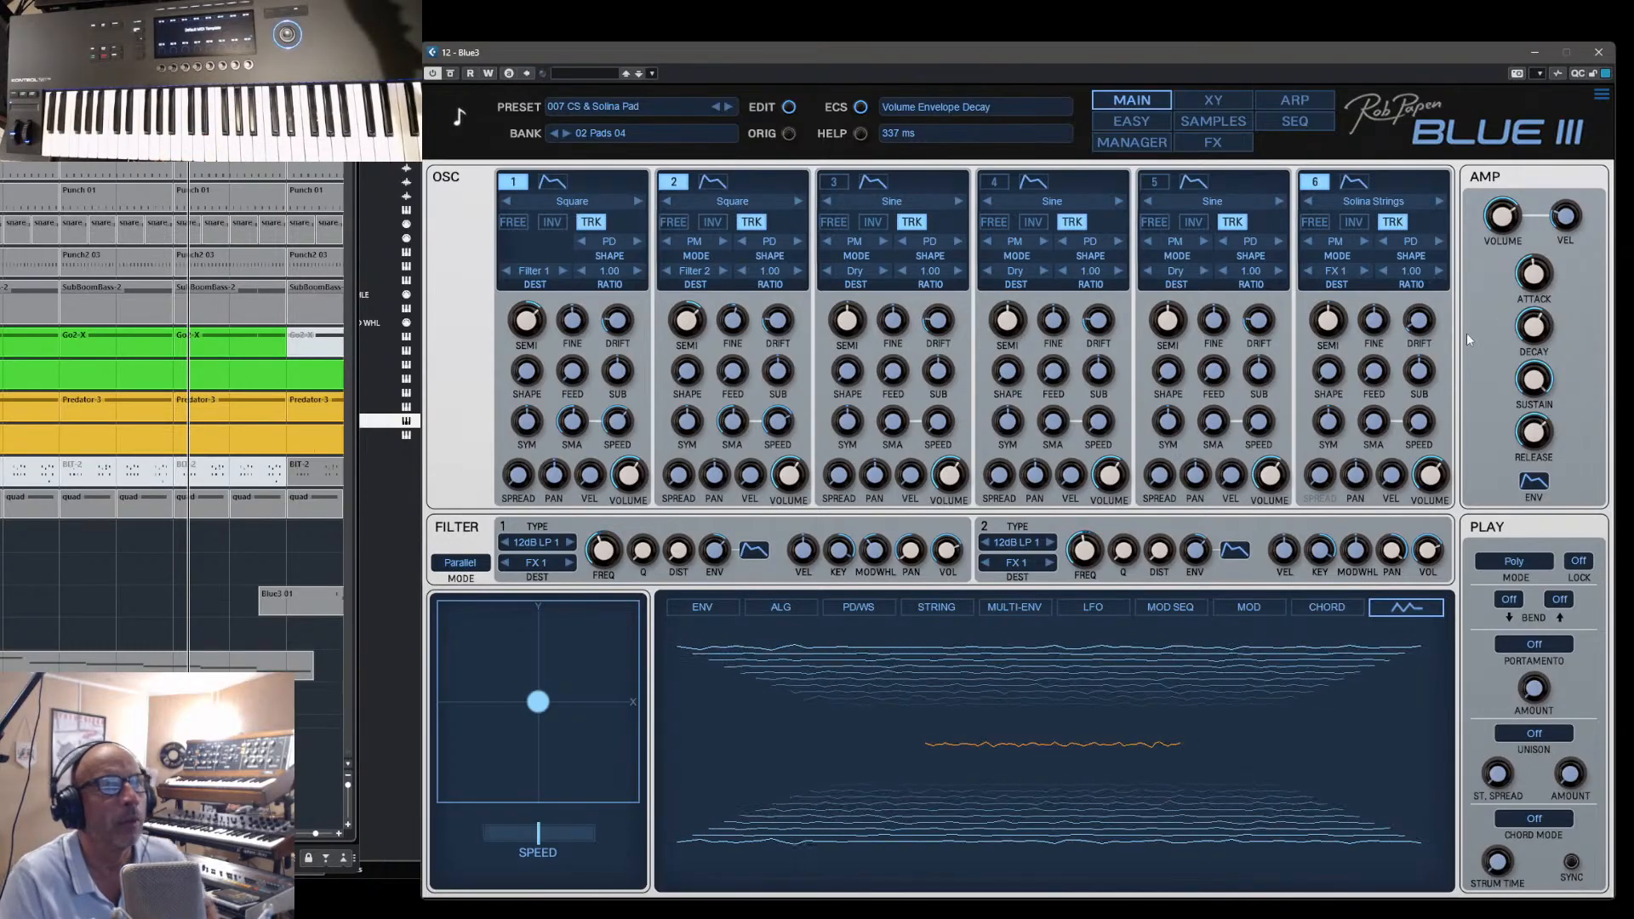
pyautogui.moveTo(1538, 435); pyautogui.dragTo(1538, 427)
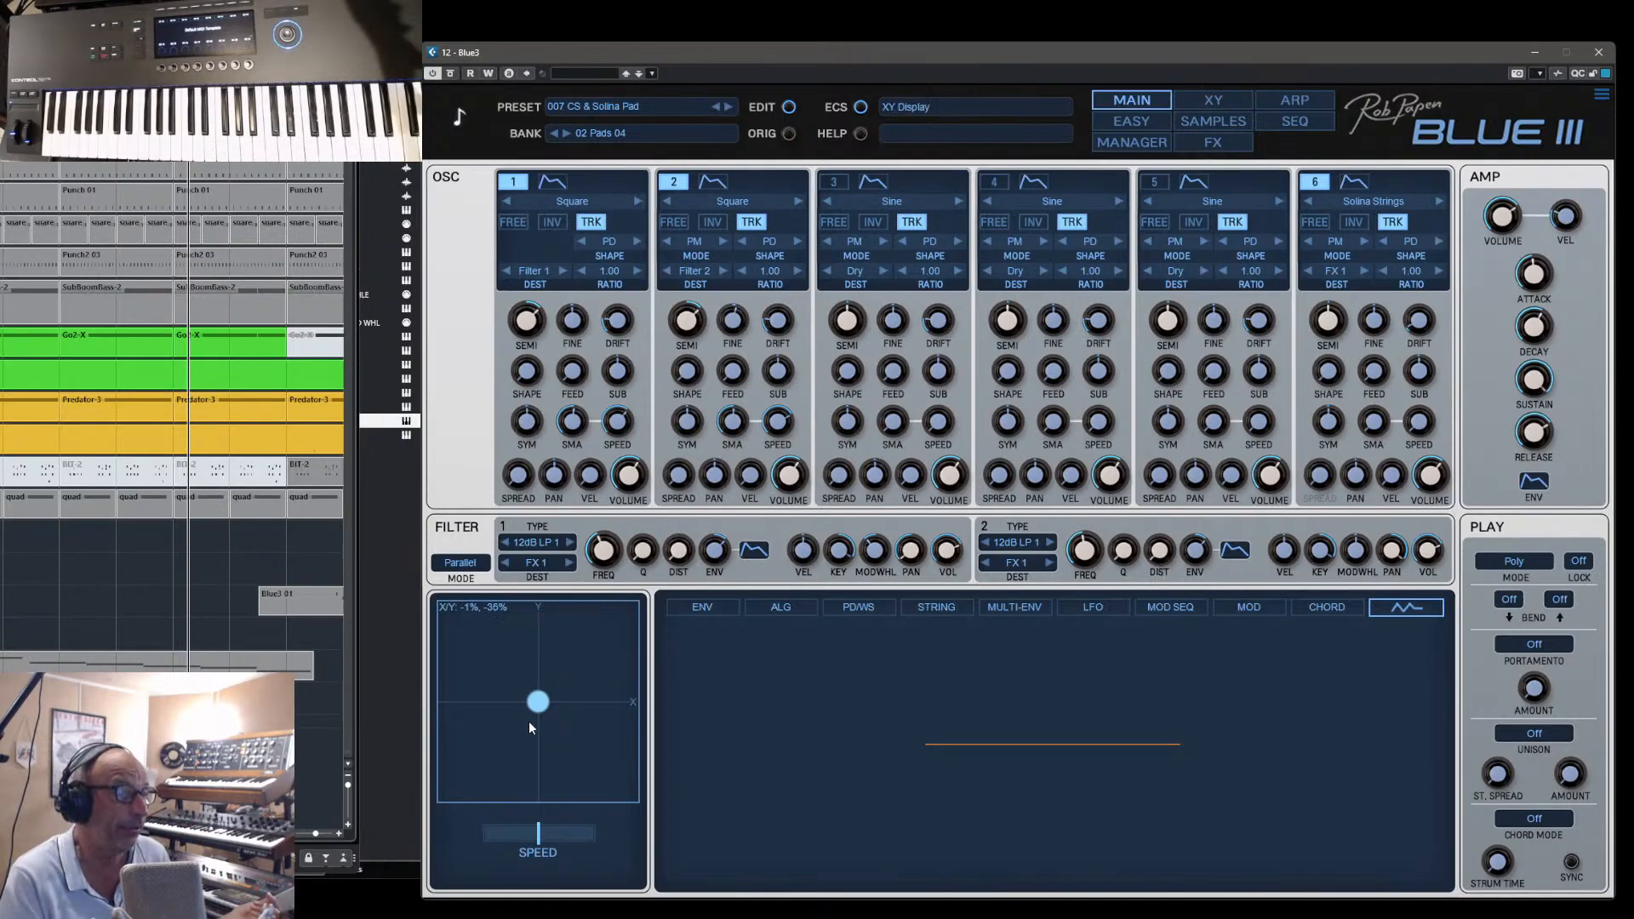
# - Show the envelope and algorithm settings, and draw a freehand bent curve in oscillator 1's PD/WS wave shaper display
pyautogui.click(695, 609)
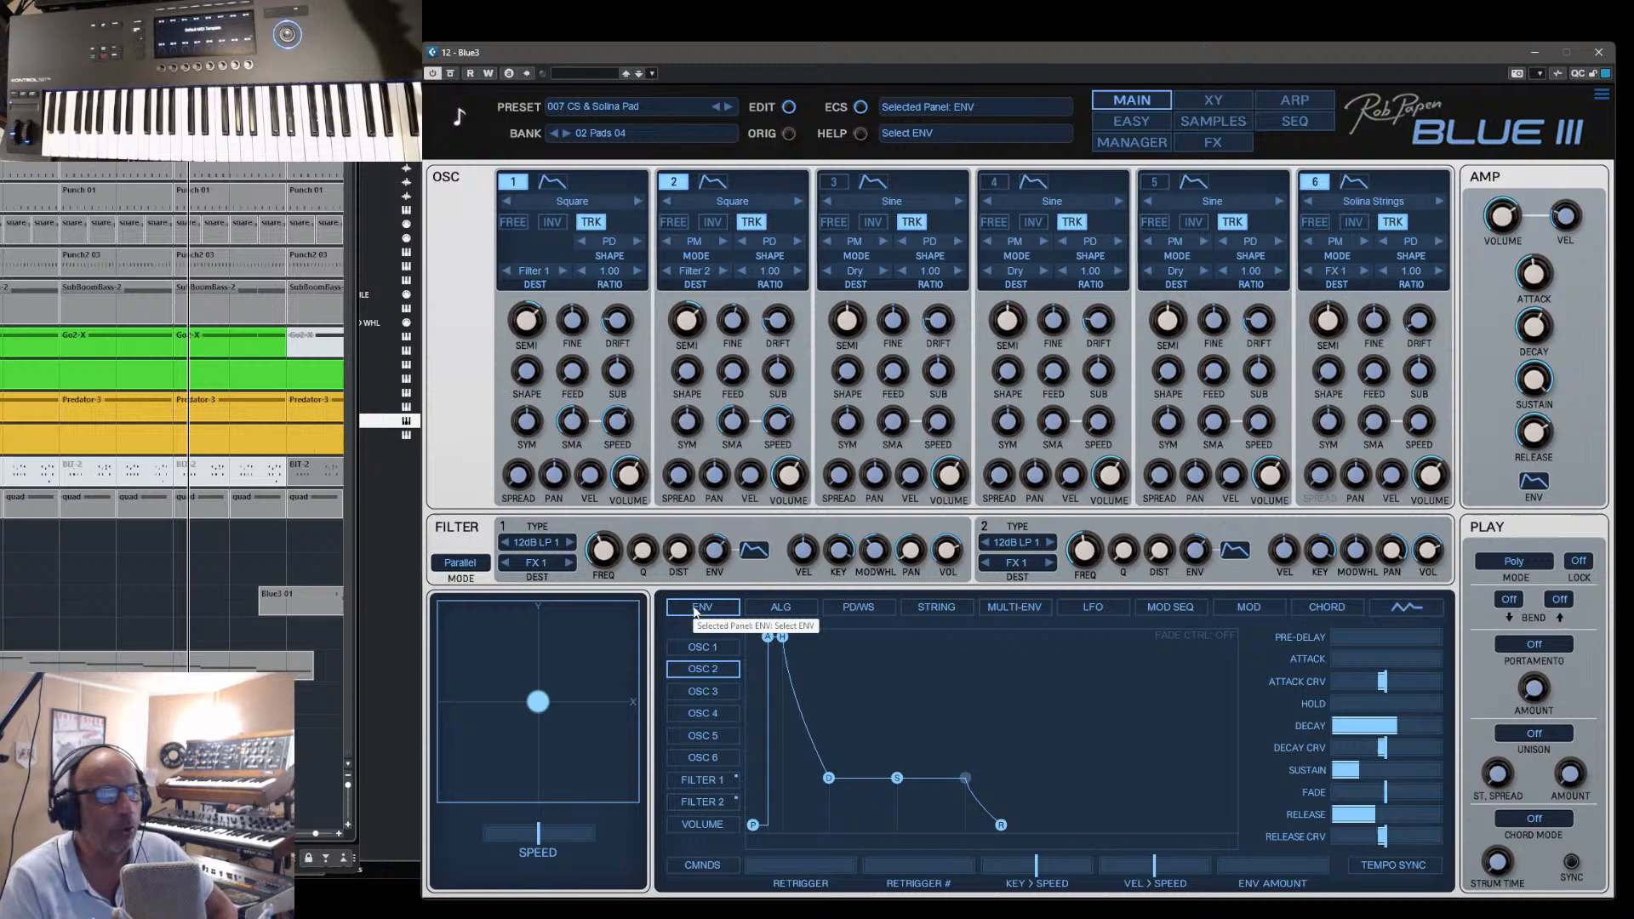
pyautogui.click(780, 606)
pyautogui.click(855, 610)
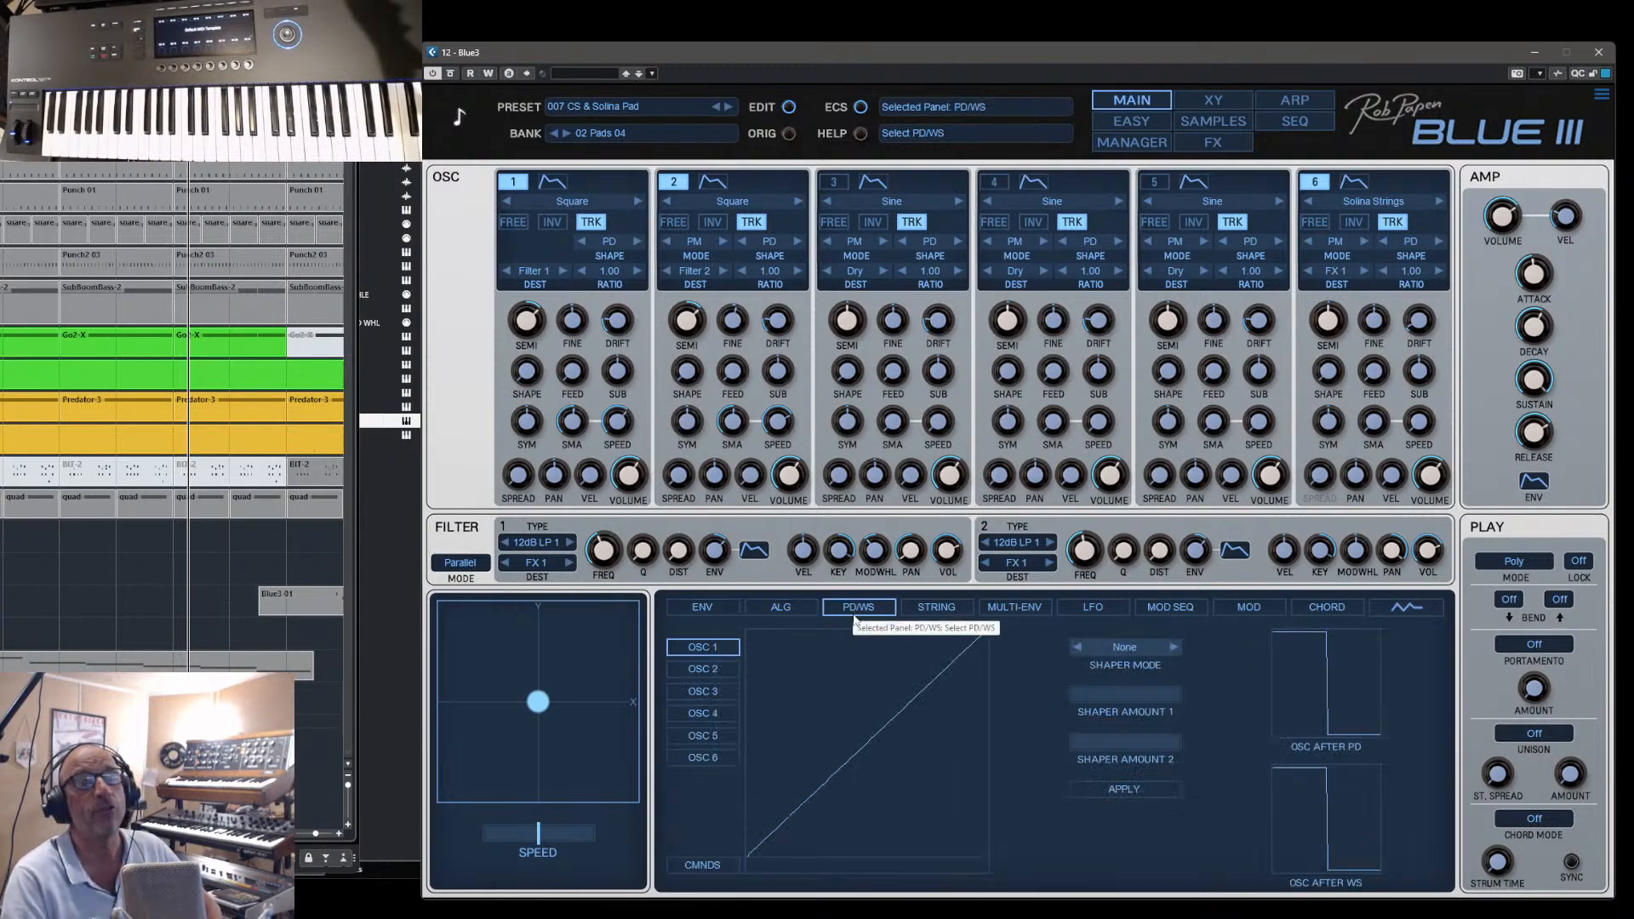
pyautogui.moveTo(900, 691)
pyautogui.mouseDown()
pyautogui.moveTo(837, 738)
pyautogui.moveTo(895, 776)
pyautogui.mouseUp()
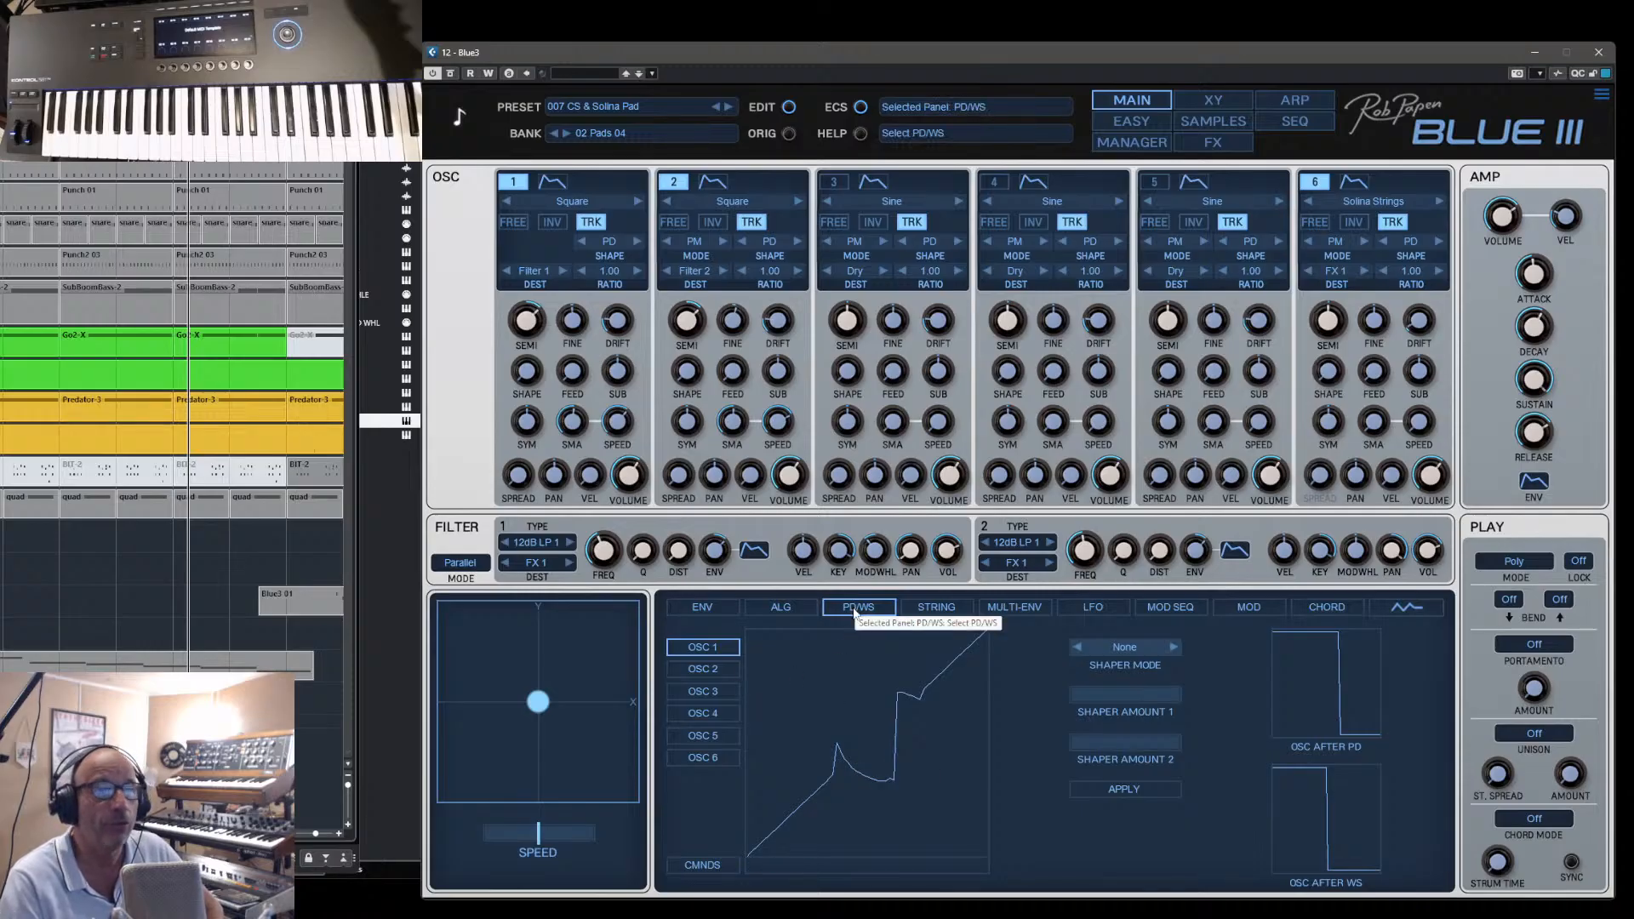
pyautogui.moveTo(961, 659); pyautogui.dragTo(879, 707)
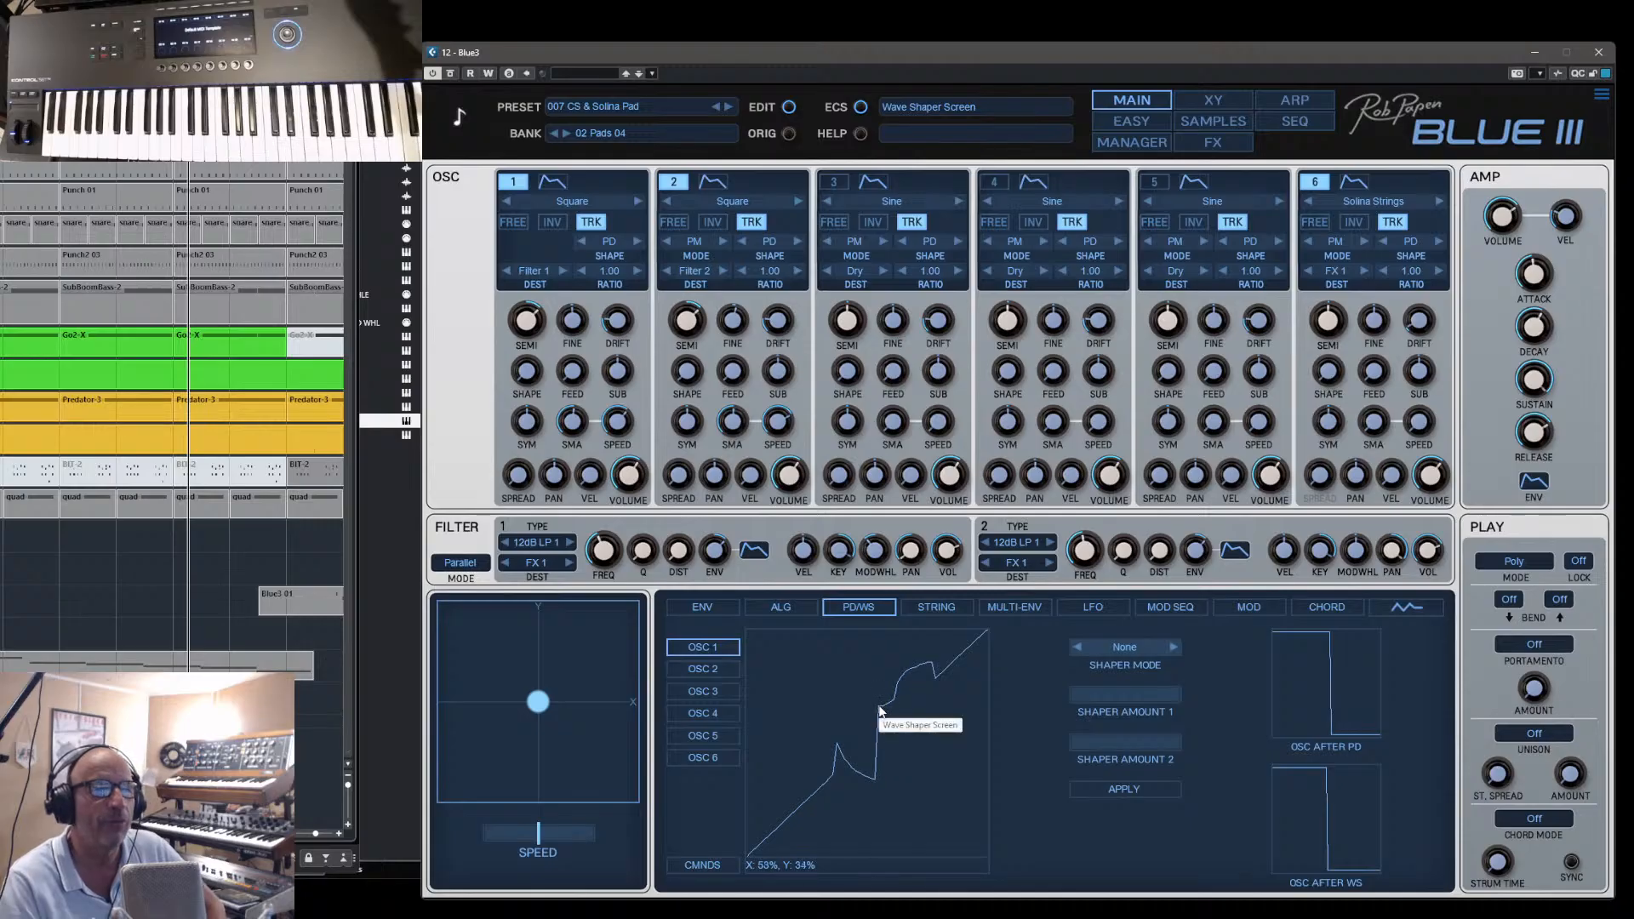
# - Show the string model parameters and set oscillator 3's wave type to 184 String Model
pyautogui.click(949, 611)
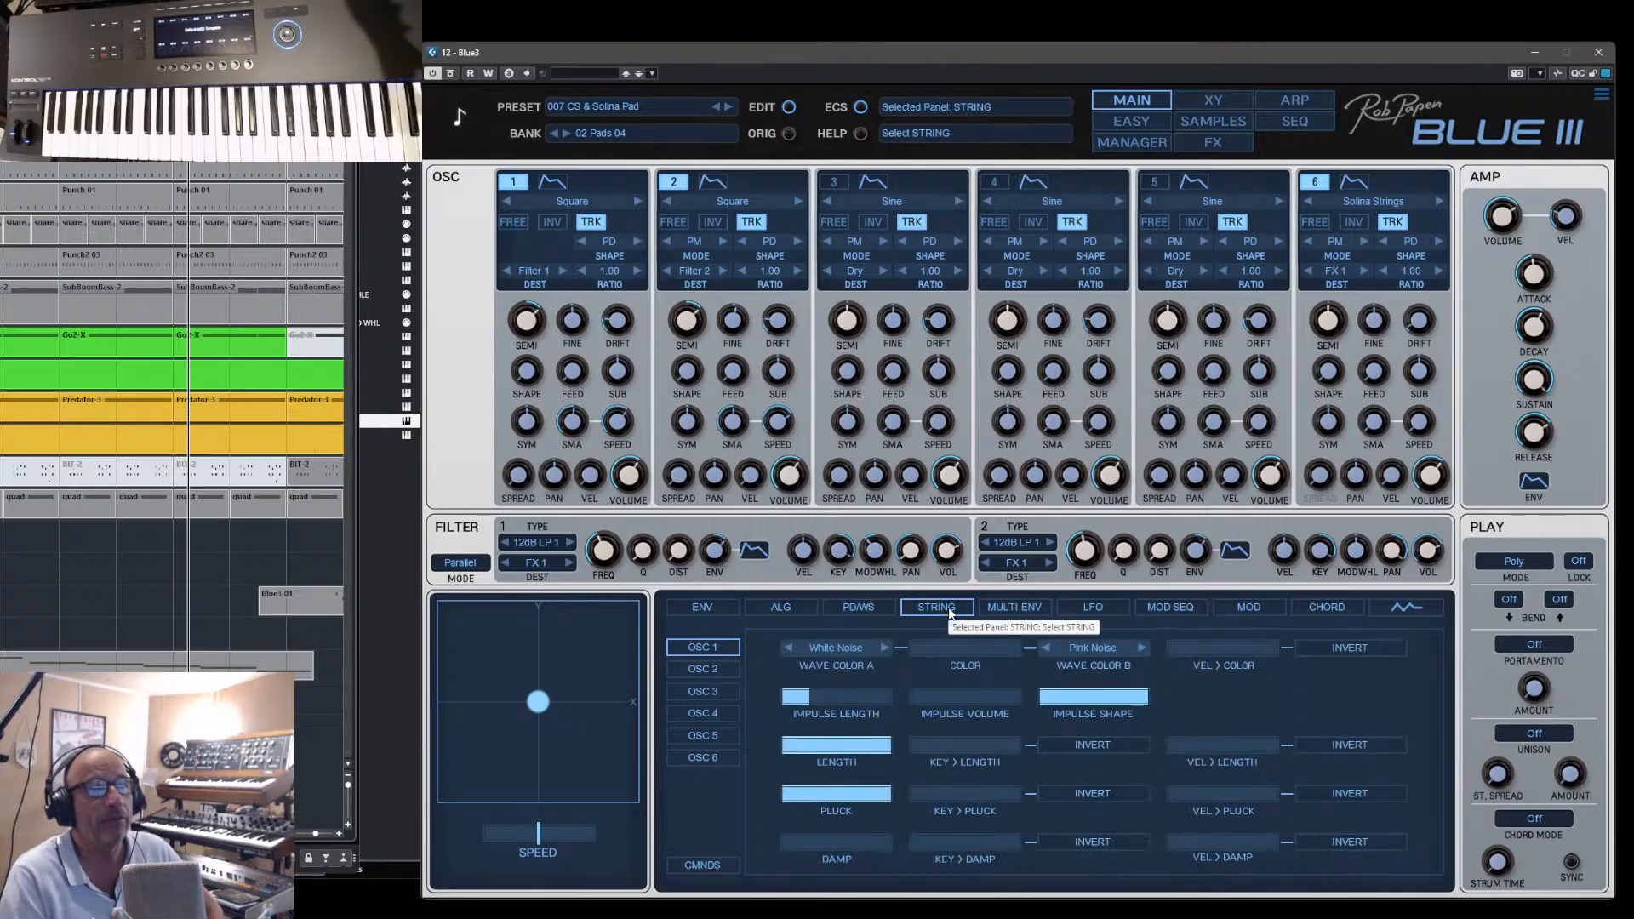
pyautogui.click(895, 202)
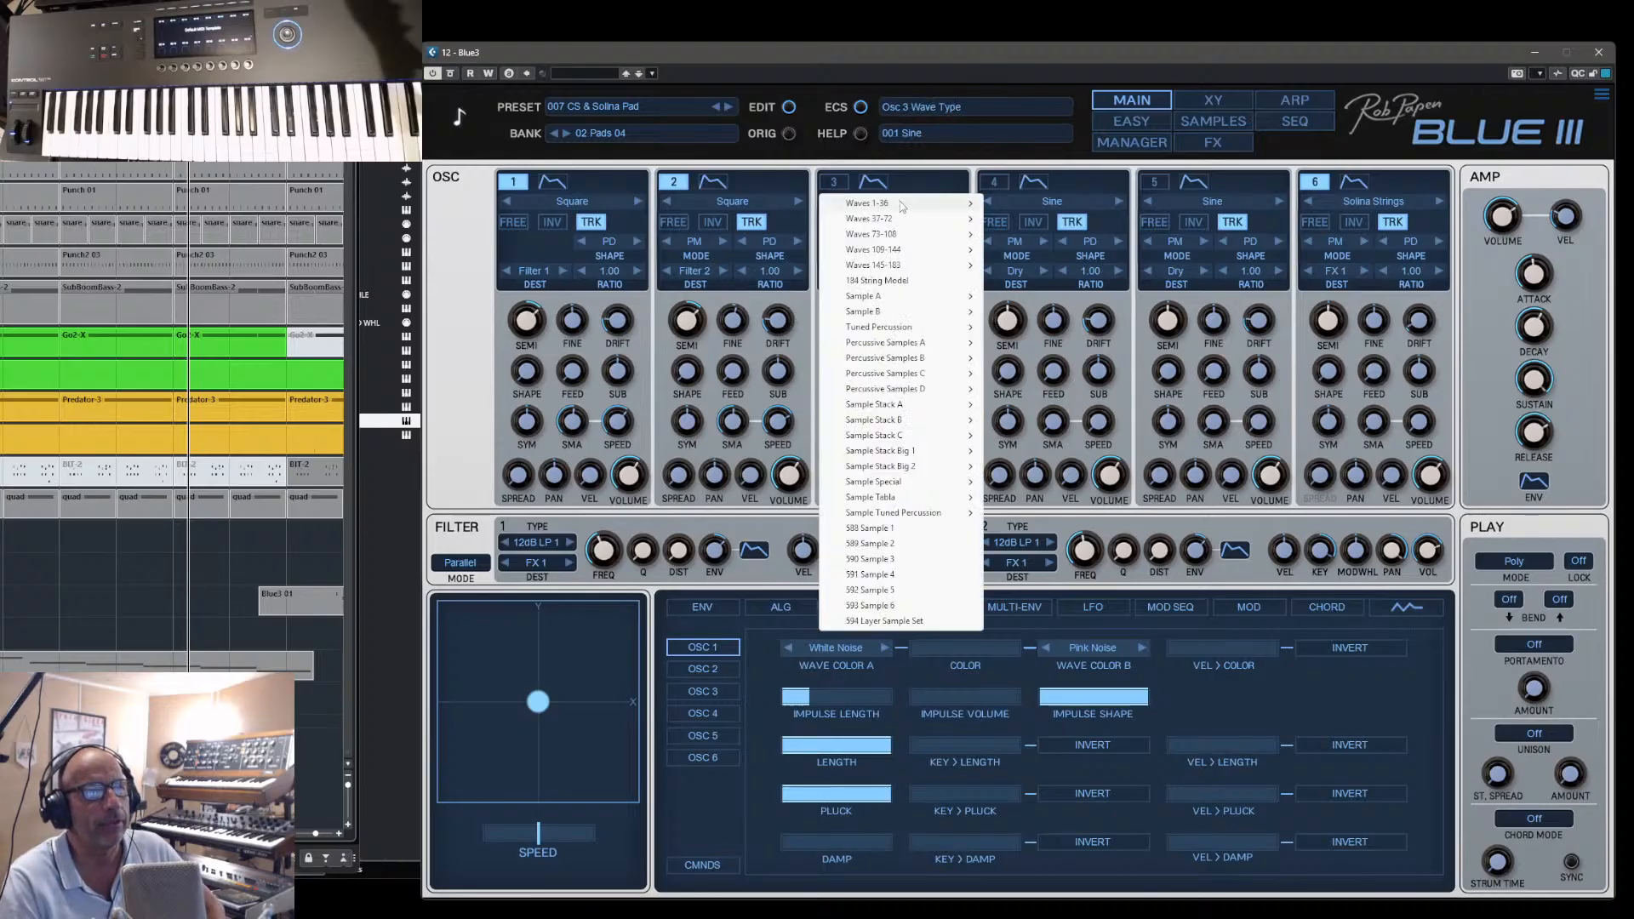
pyautogui.moveTo(936, 209)
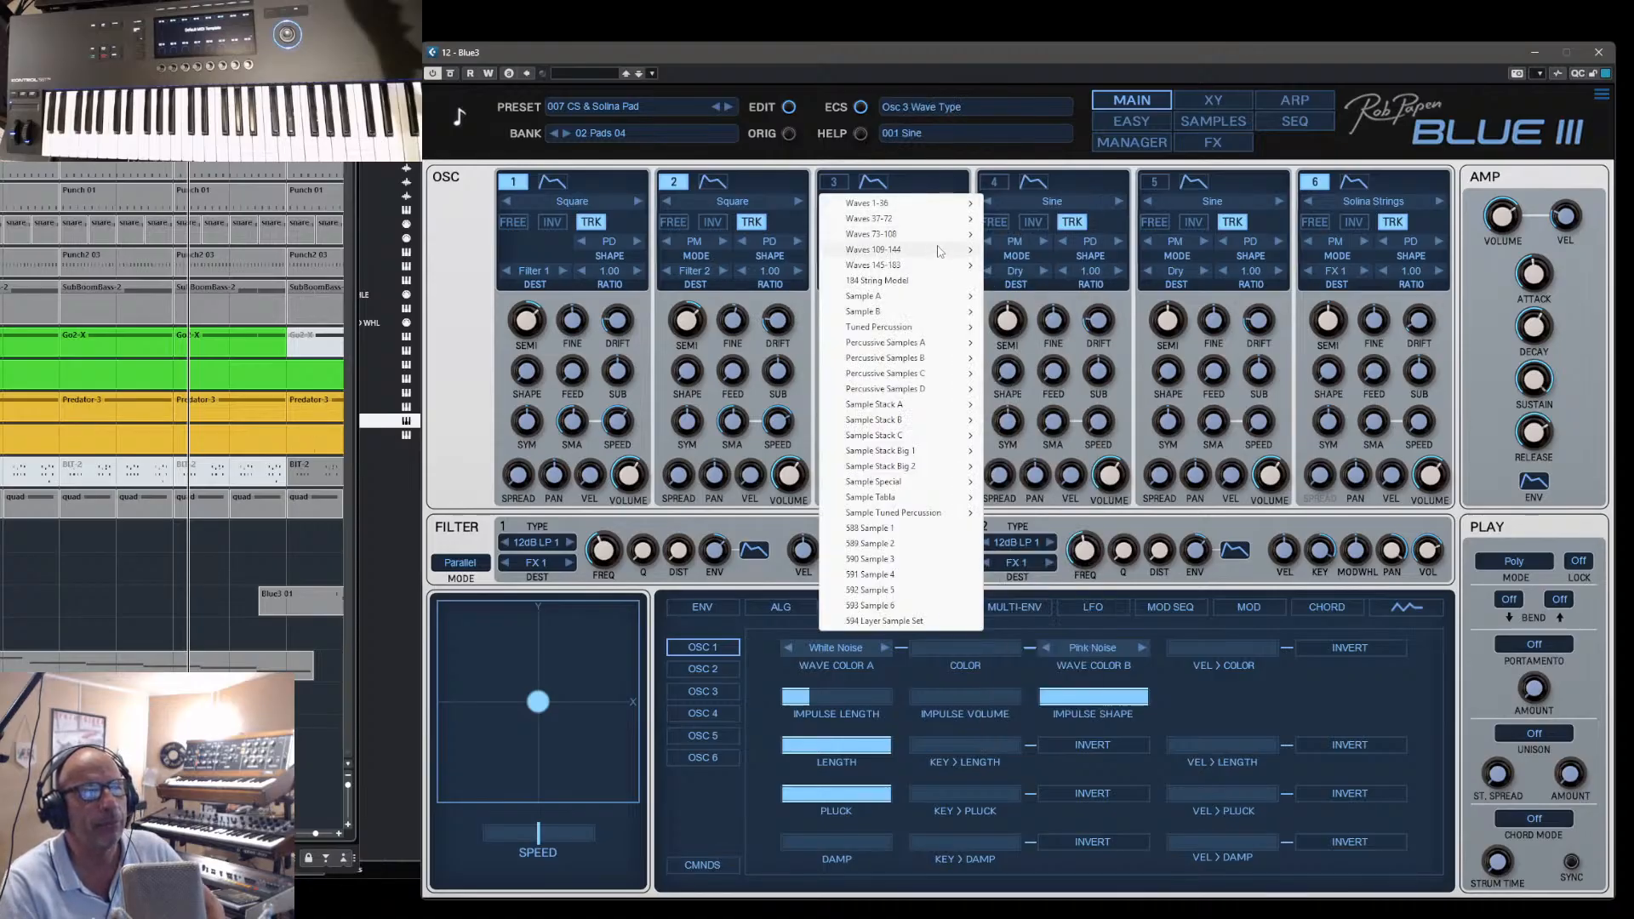
pyautogui.moveTo(939, 271)
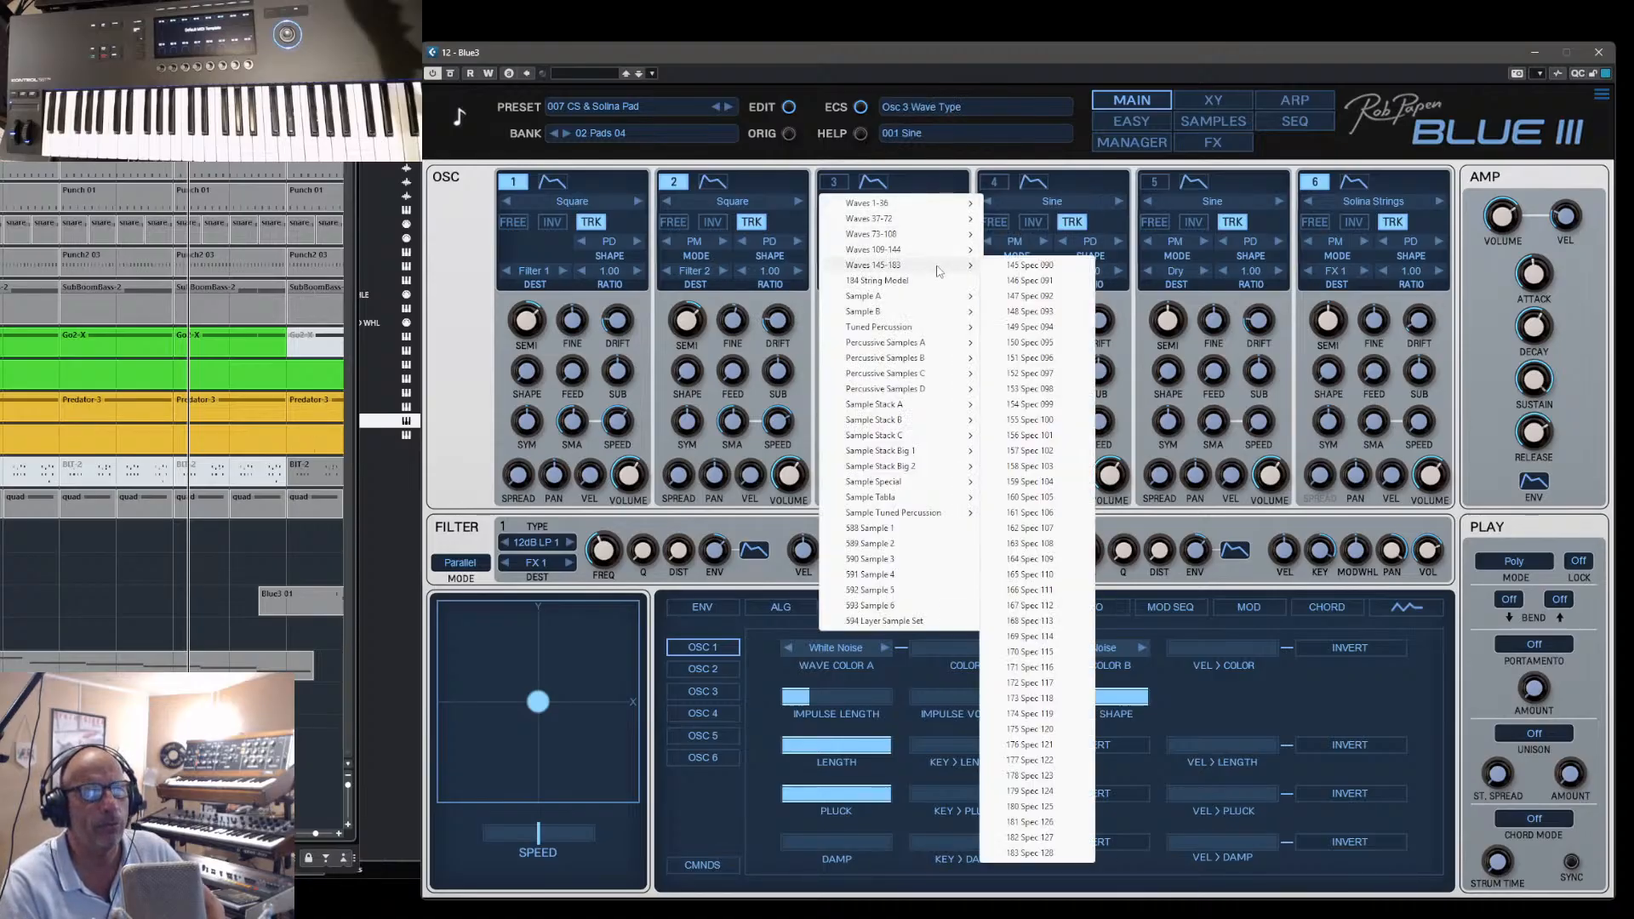
pyautogui.click(885, 281)
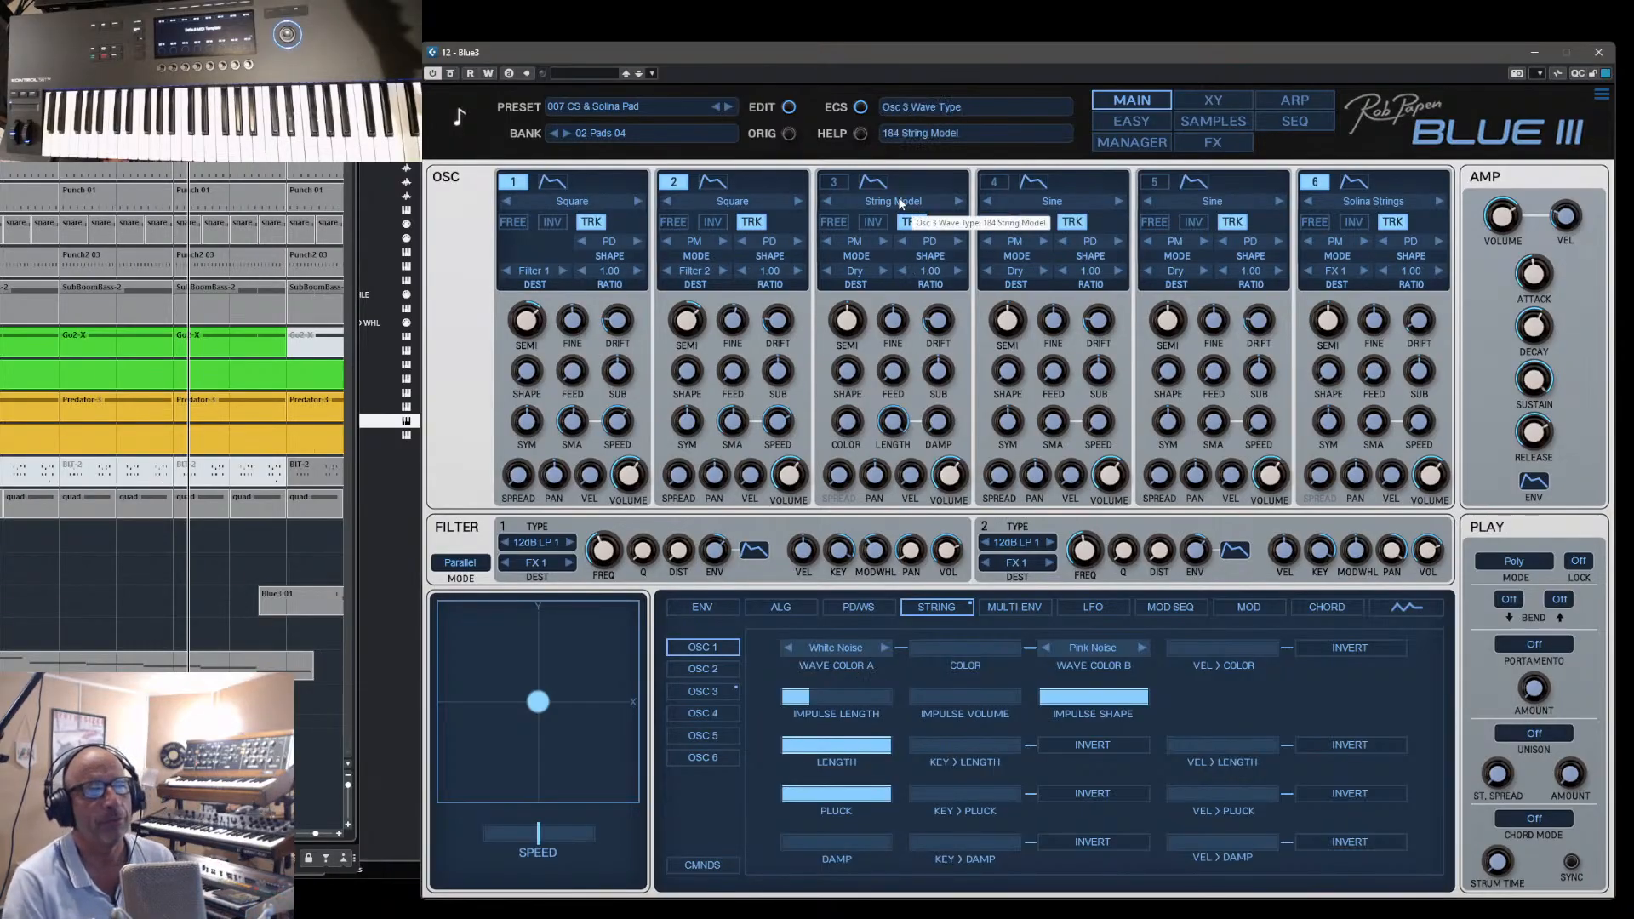
# - Open the 00 Introduction bank in the manager, load the preset 106 Slekker Bass, and view the bank's remaining presets
pyautogui.click(1144, 143)
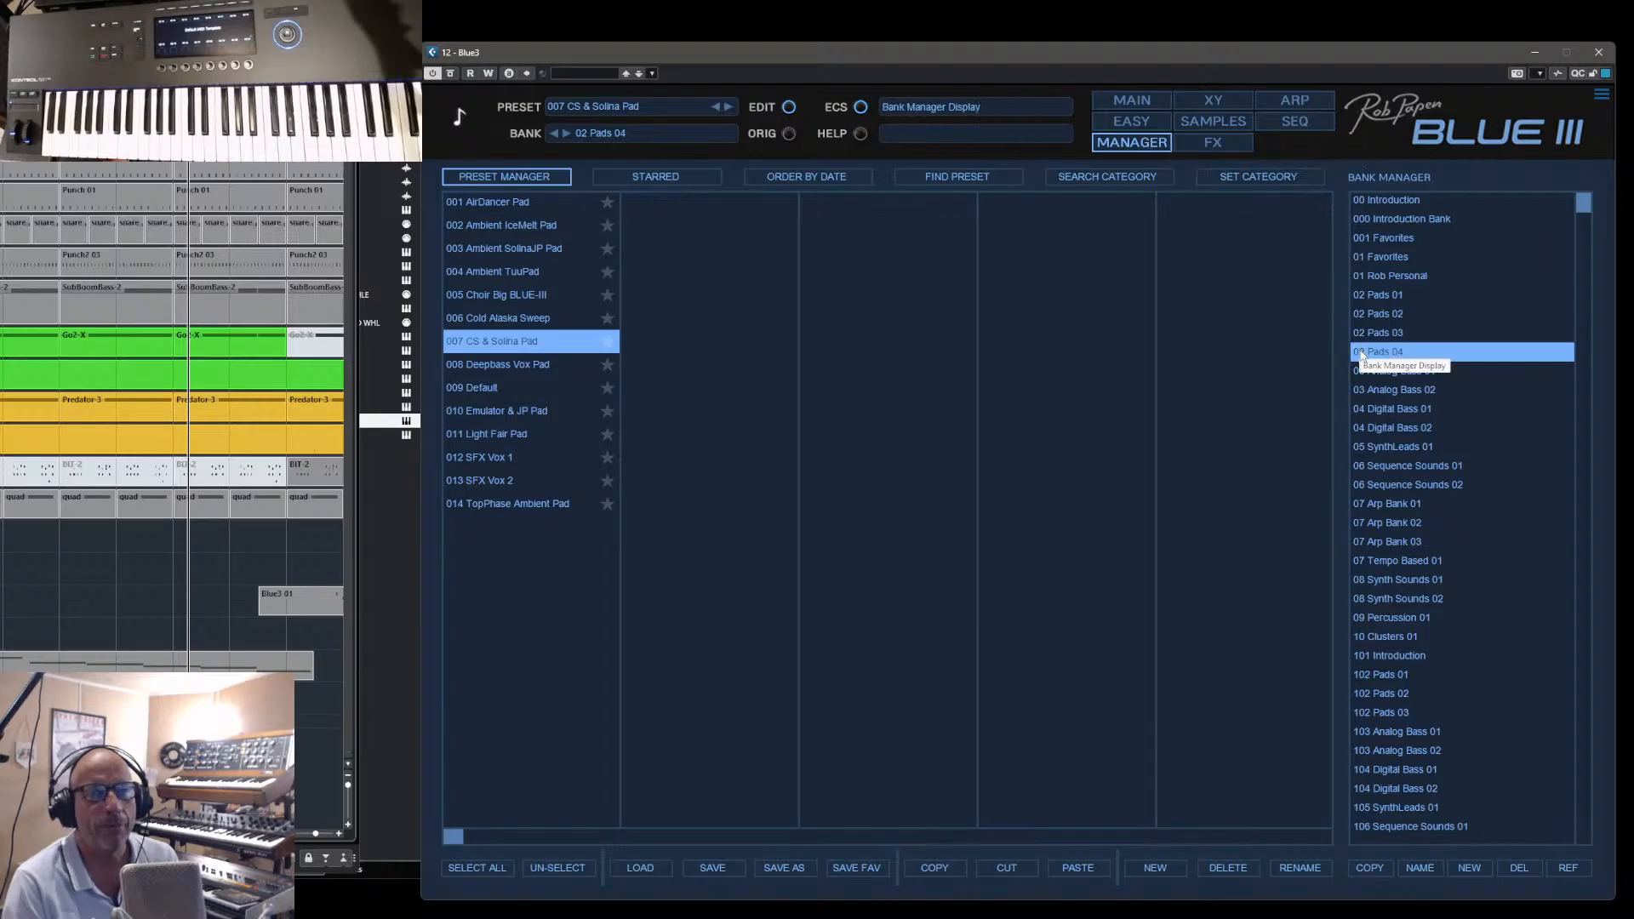
pyautogui.click(1399, 199)
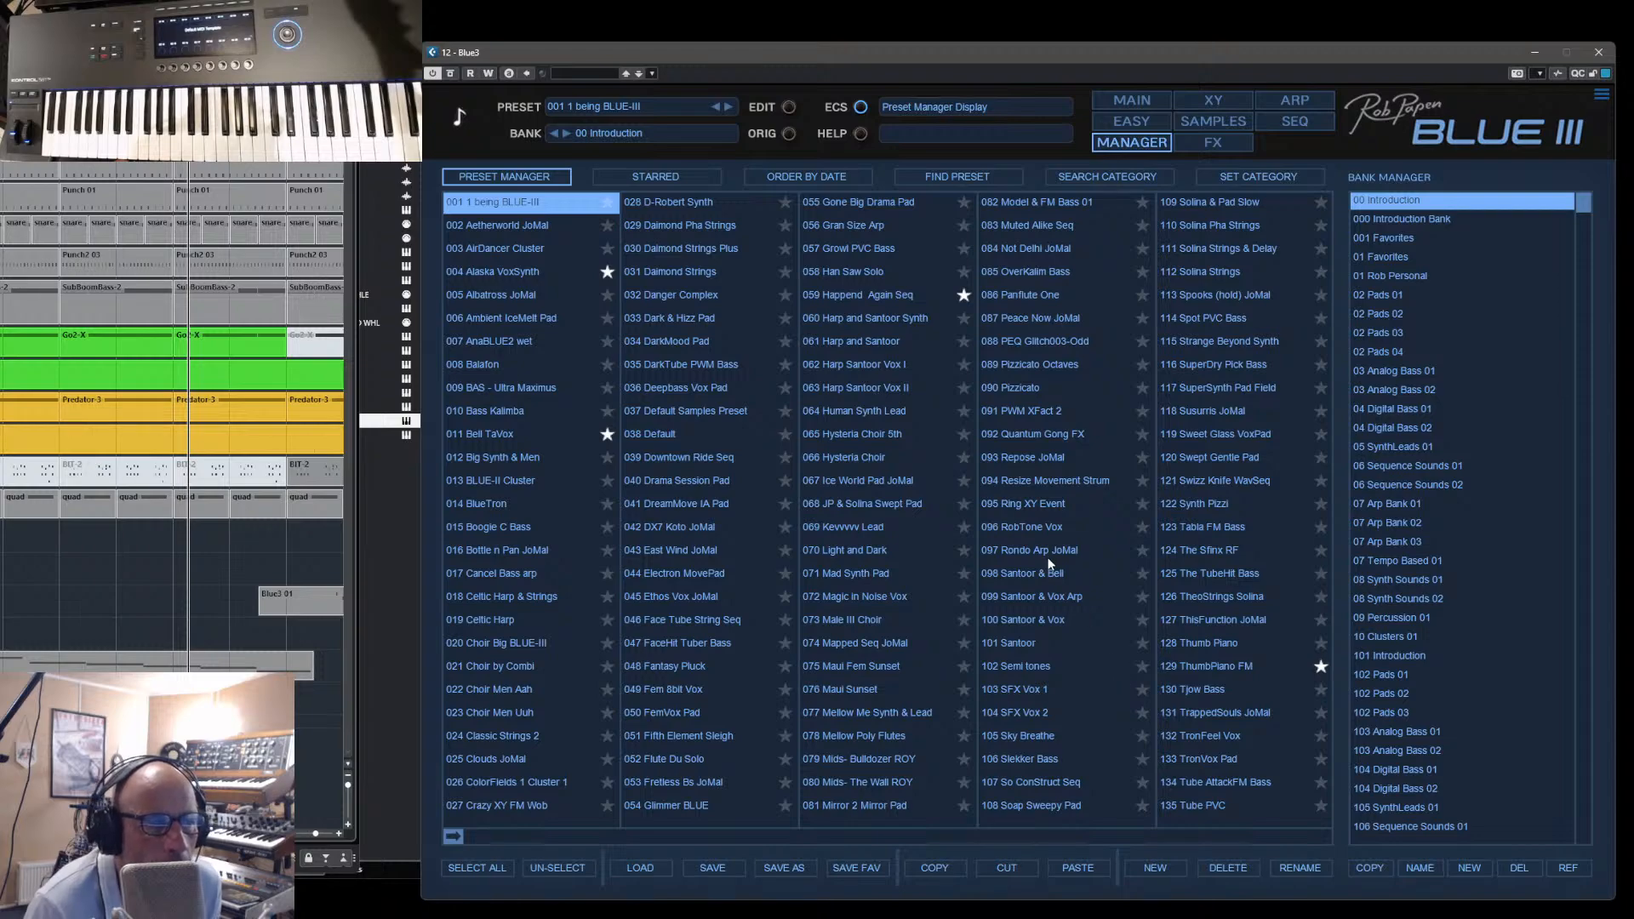
pyautogui.click(1029, 759)
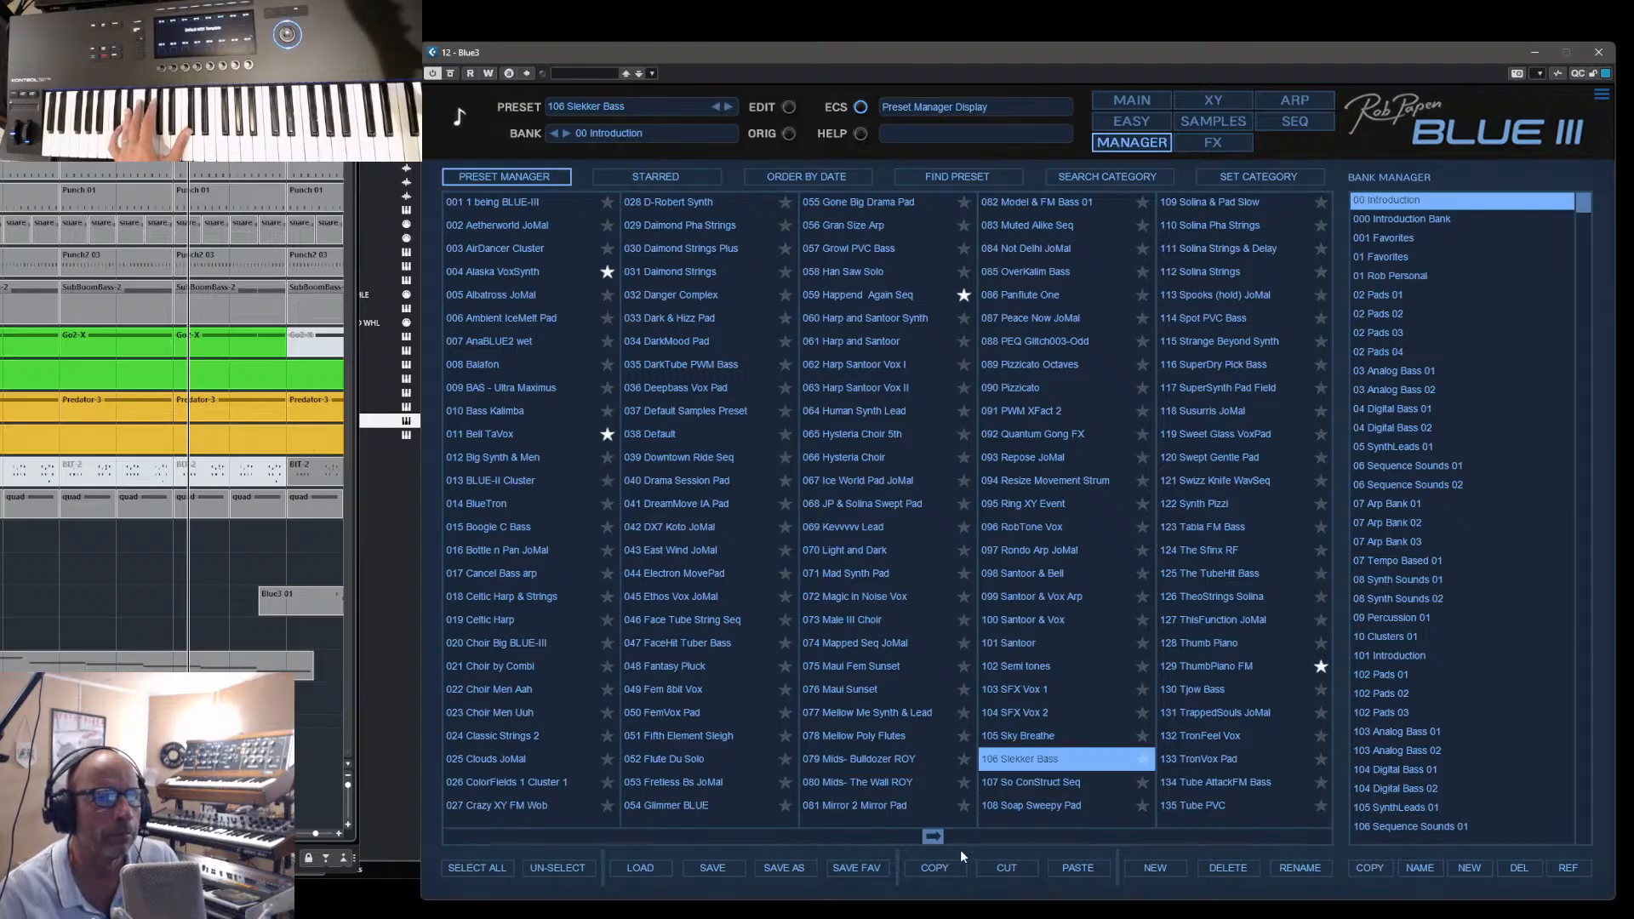
pyautogui.moveTo(960, 849); pyautogui.dragTo(1169, 841)
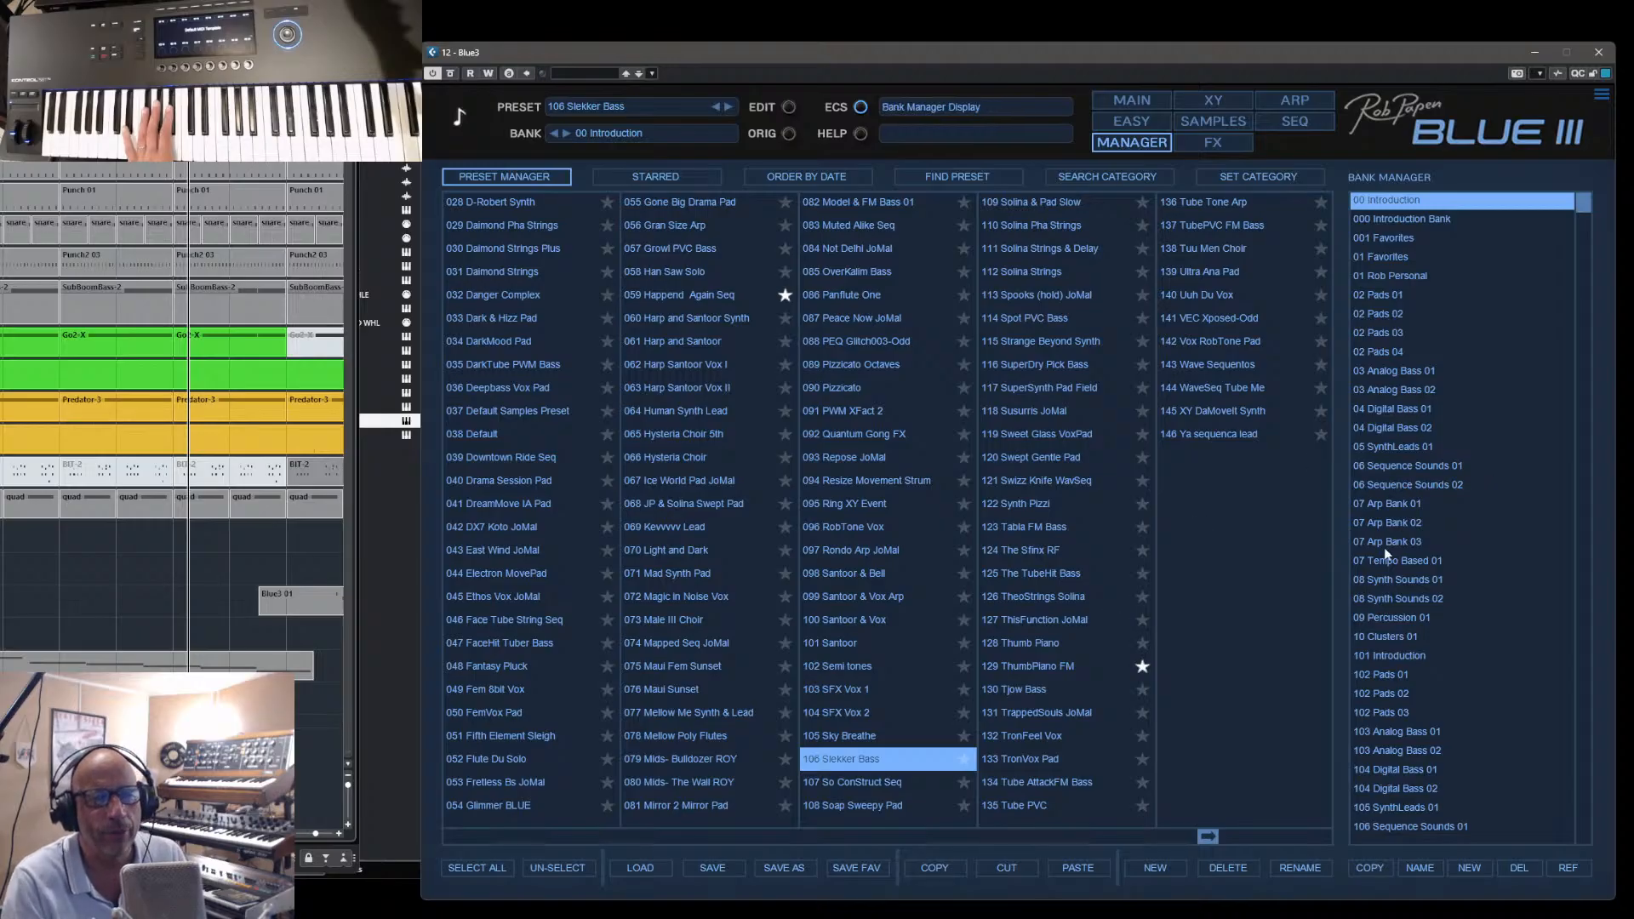
# - Load 003 Face X String Seq from the 06 Sequence Sounds 02 bank, and switch its oscillator 1 off and on again
pyautogui.click(1405, 486)
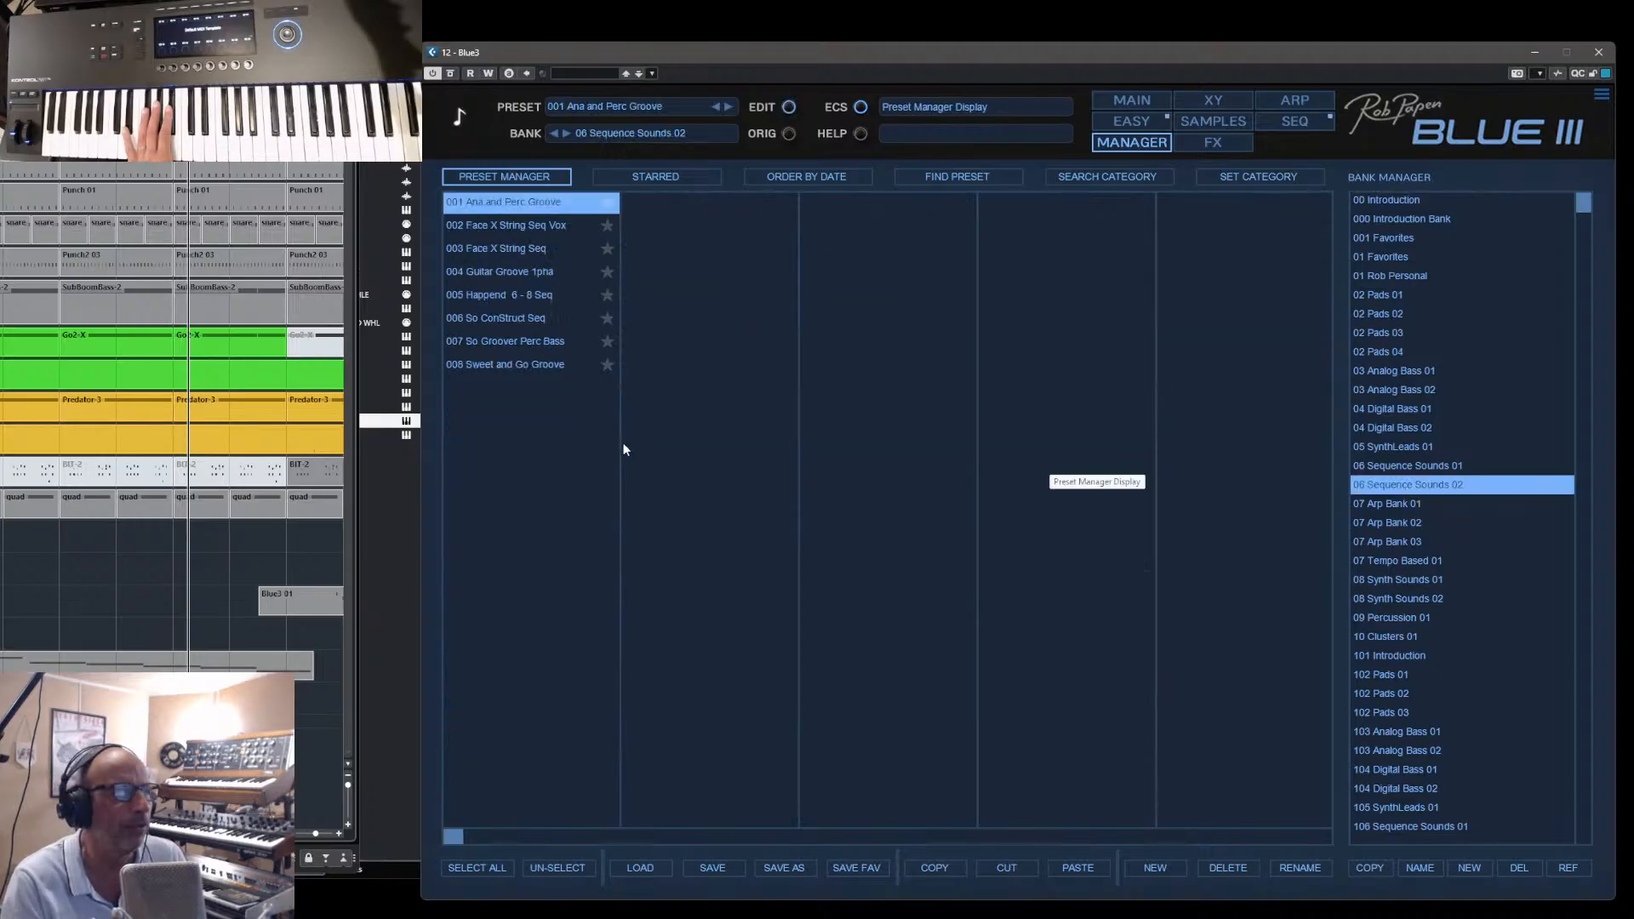
pyautogui.click(485, 249)
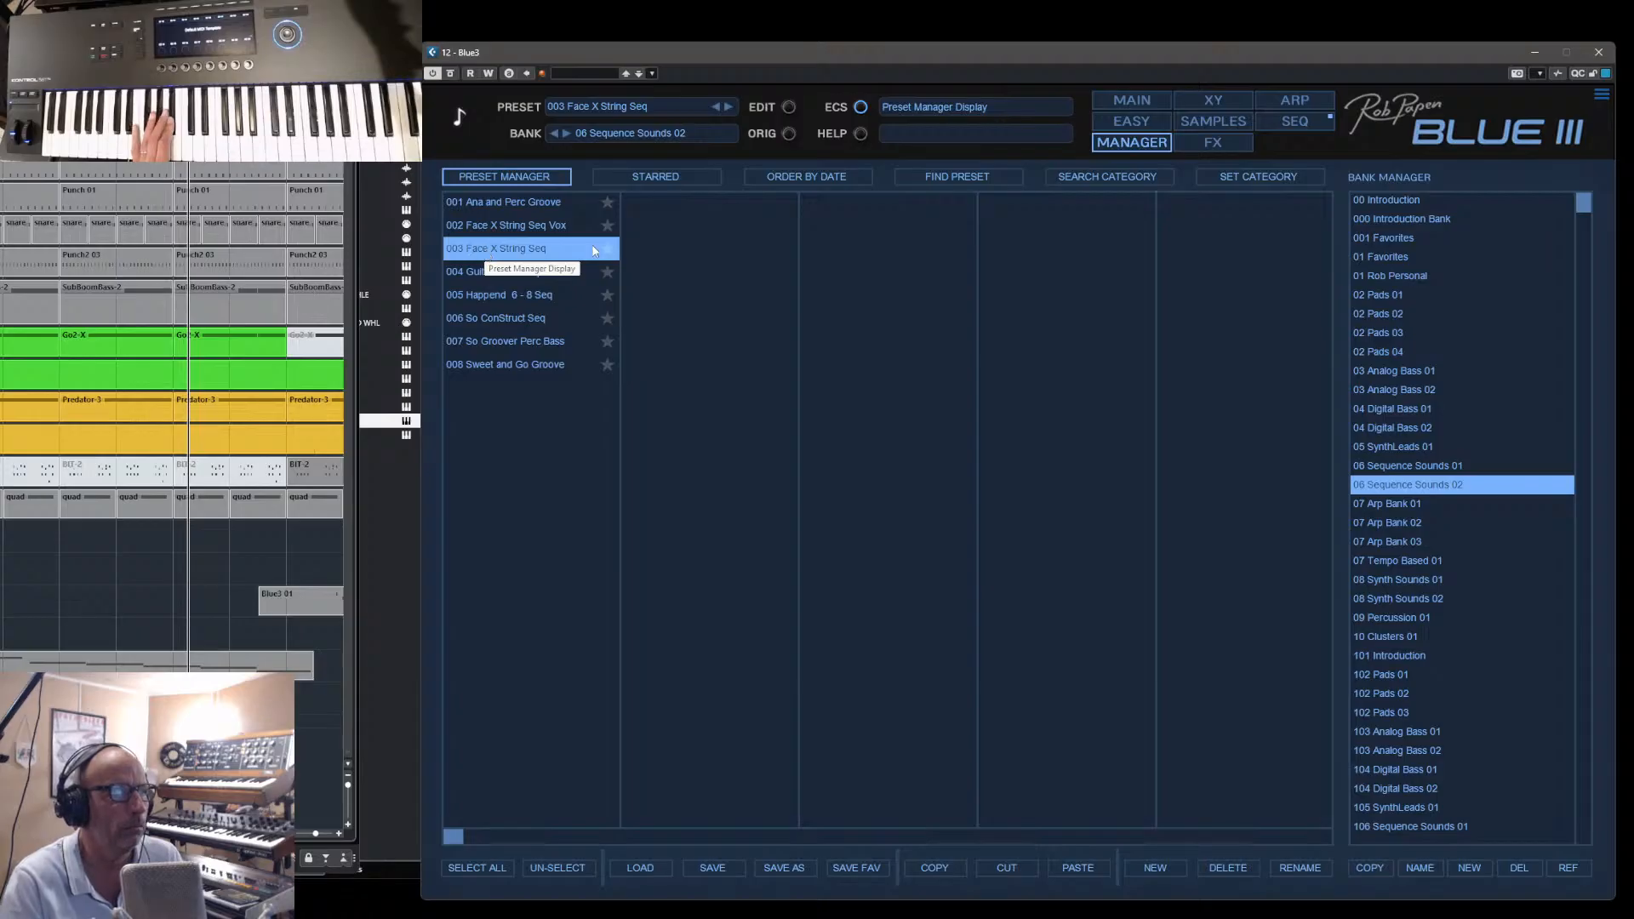
pyautogui.click(1130, 102)
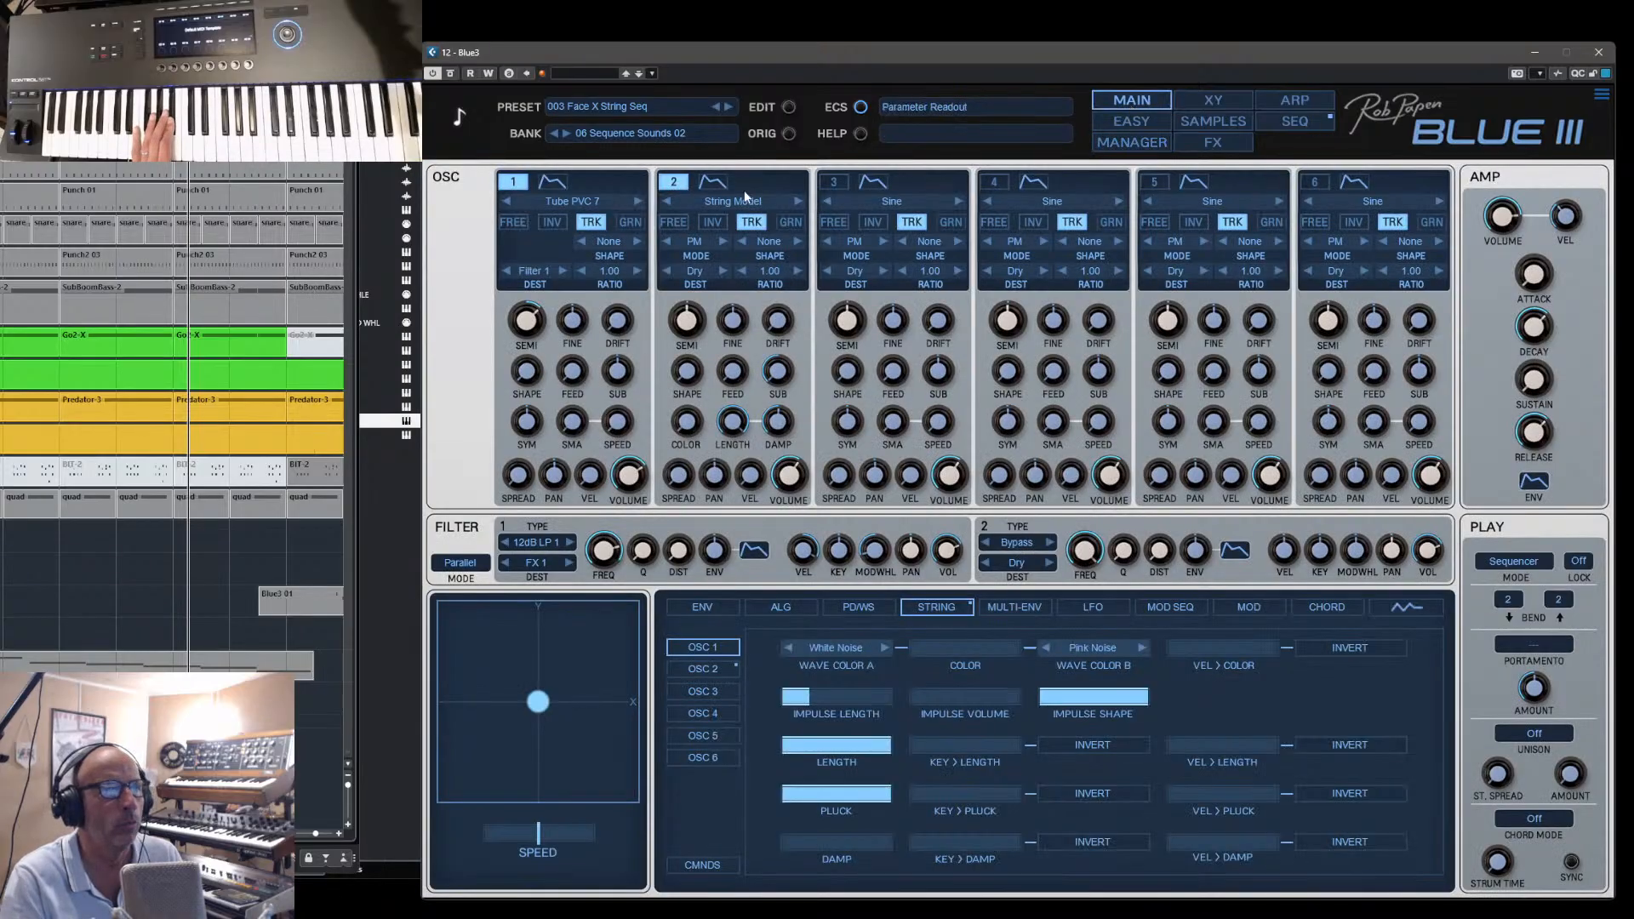
pyautogui.click(513, 182)
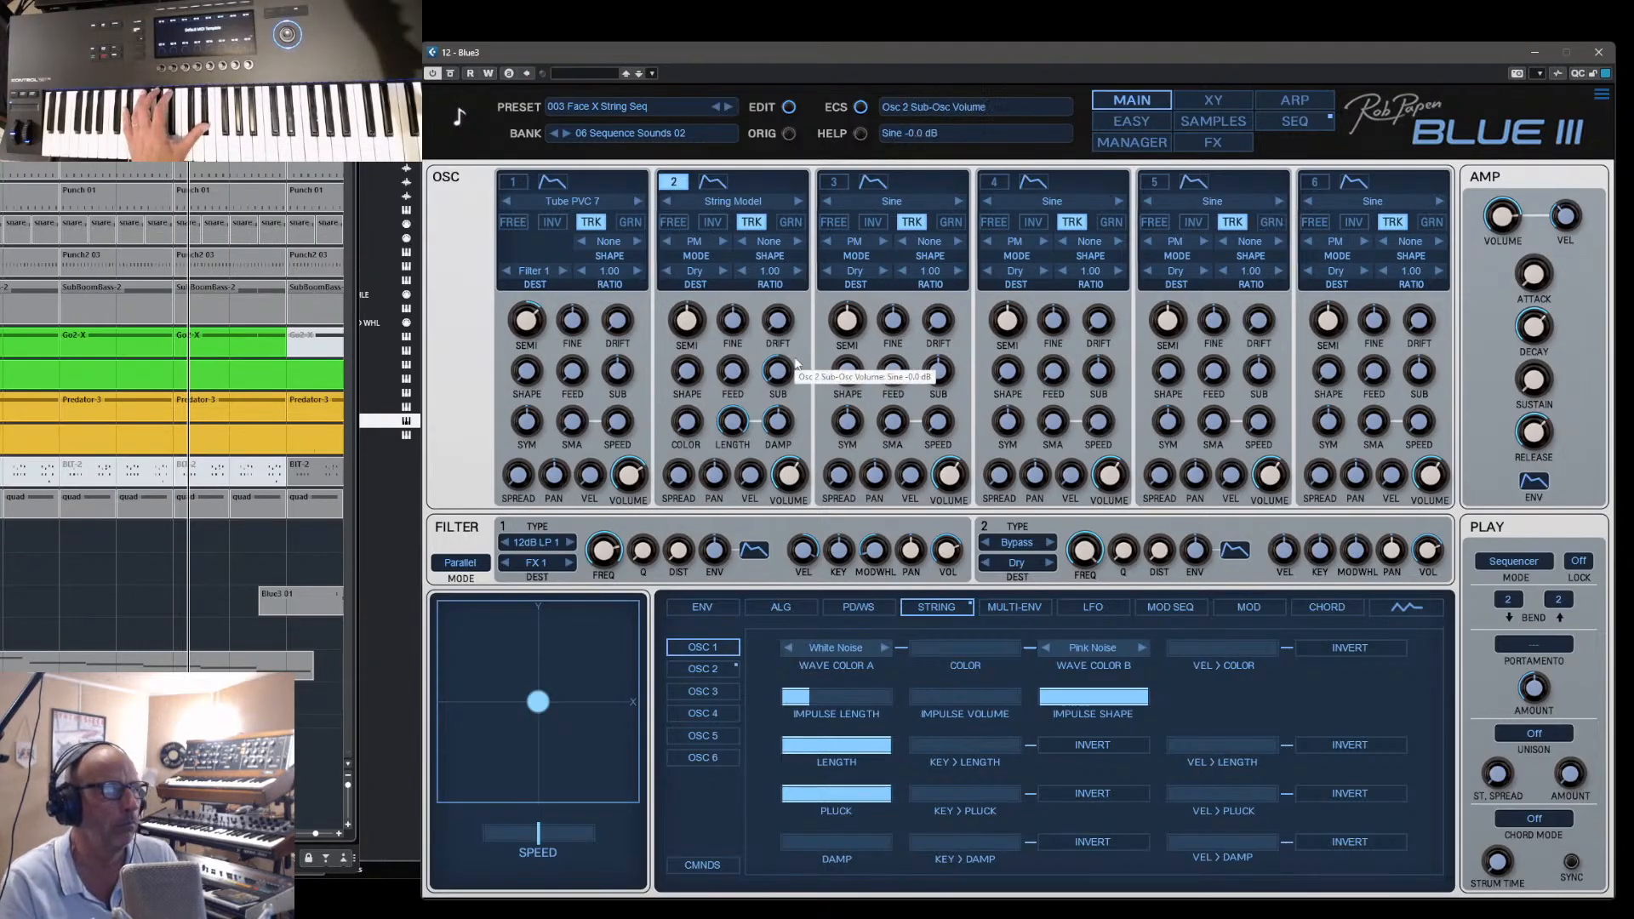
pyautogui.click(512, 183)
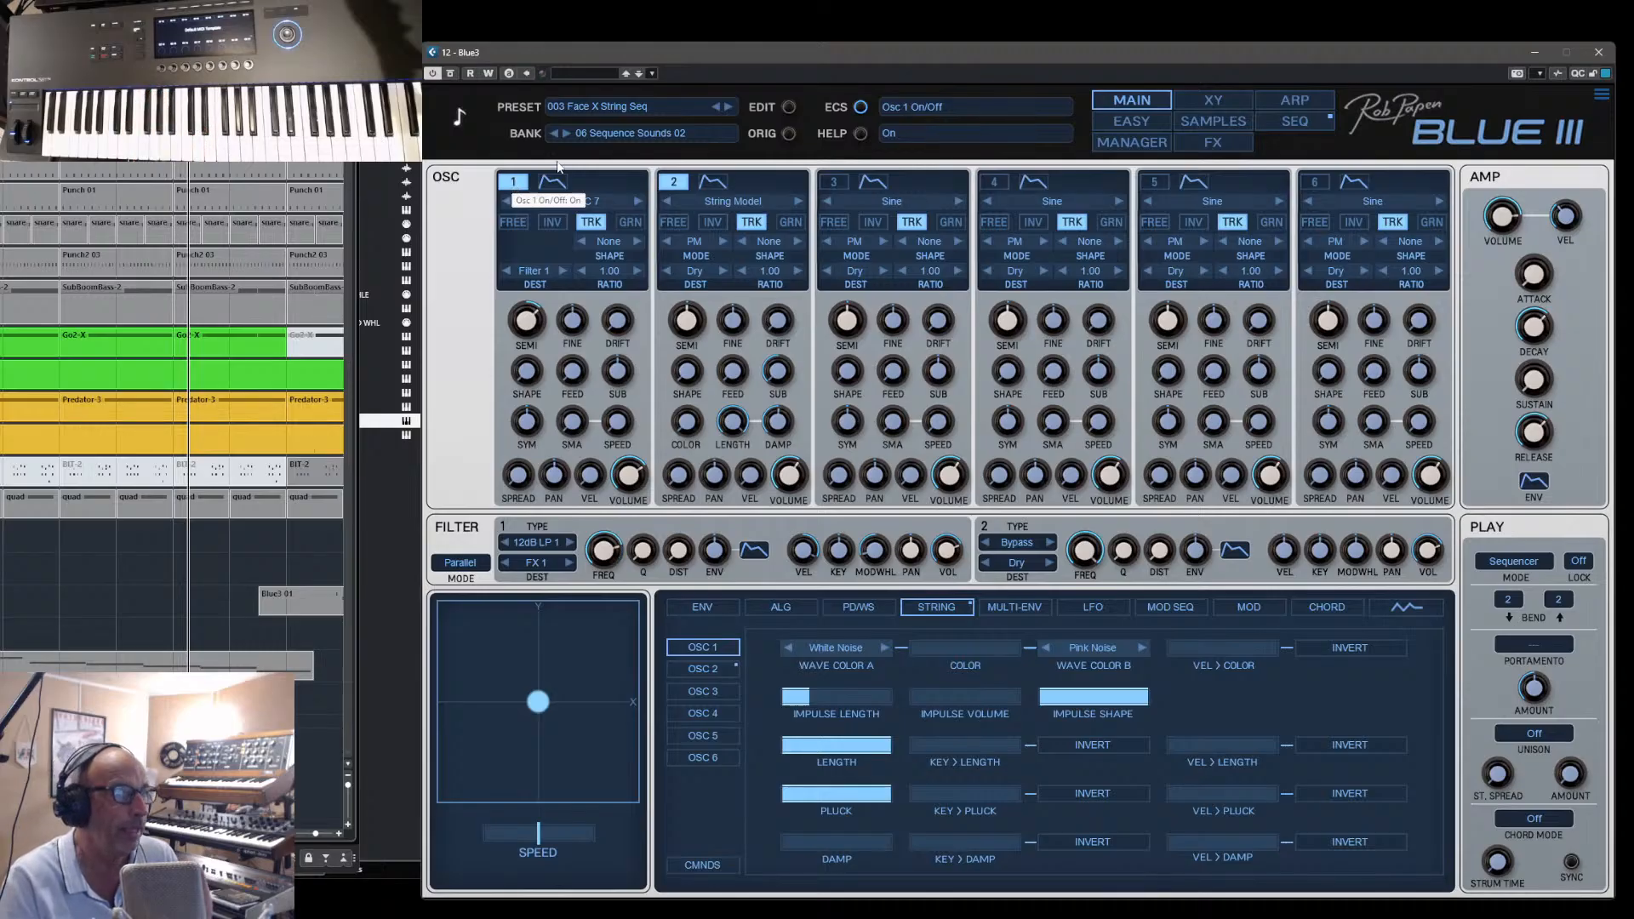
# - Load the 02 Pads 03 bank with 001 8Tease Pad, and view the preset's effects and main pages
pyautogui.click(1131, 143)
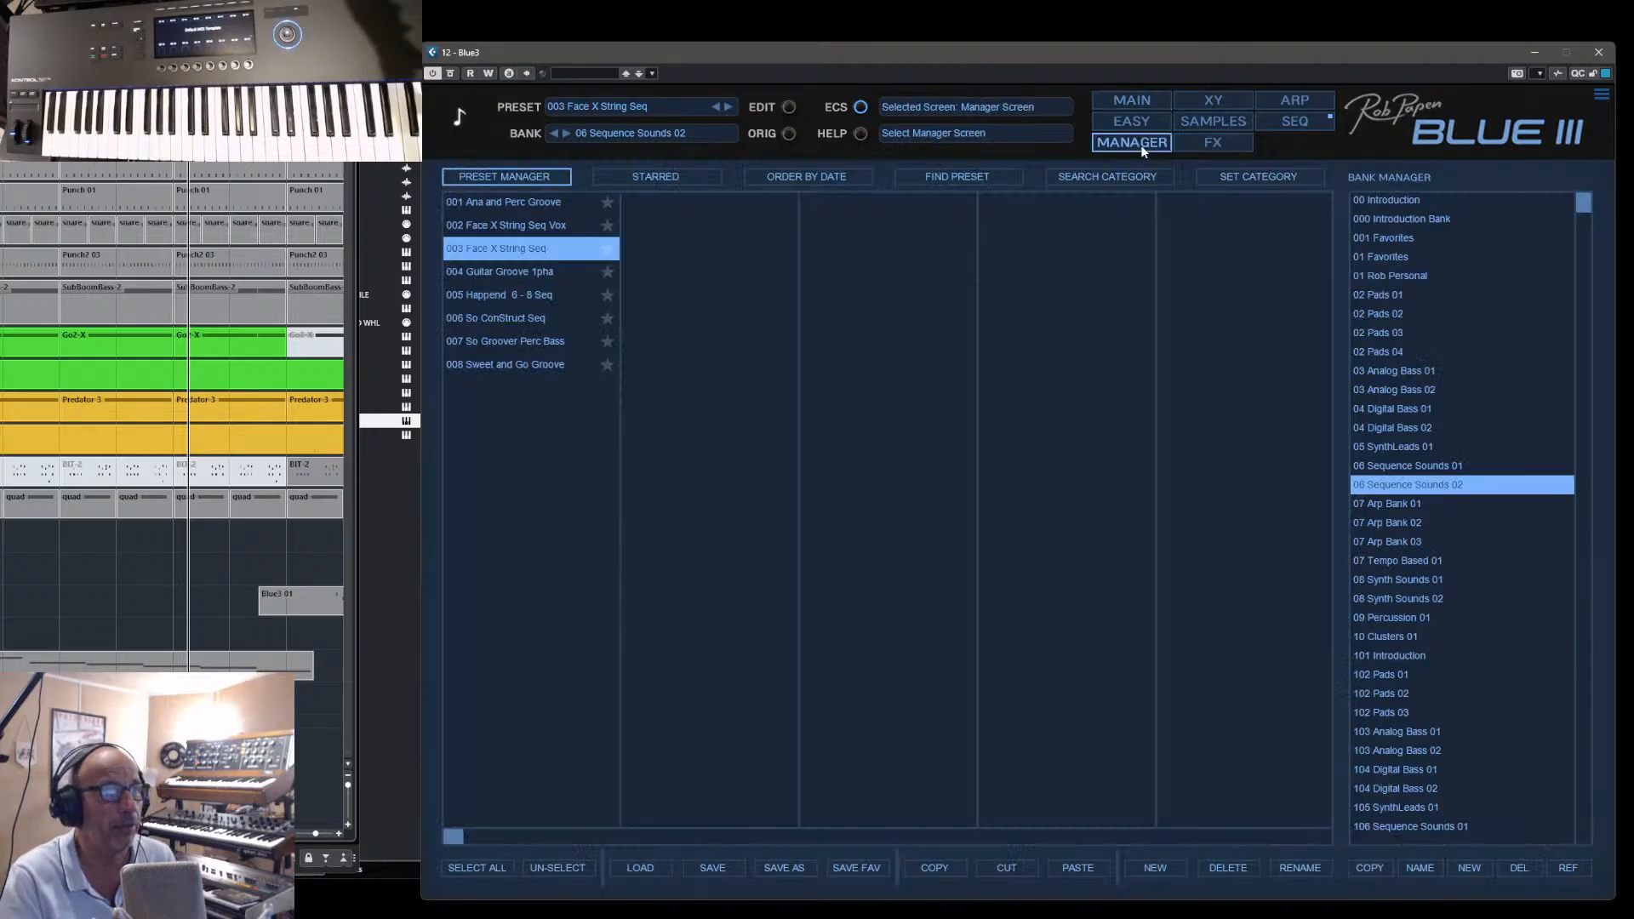
pyautogui.click(1372, 332)
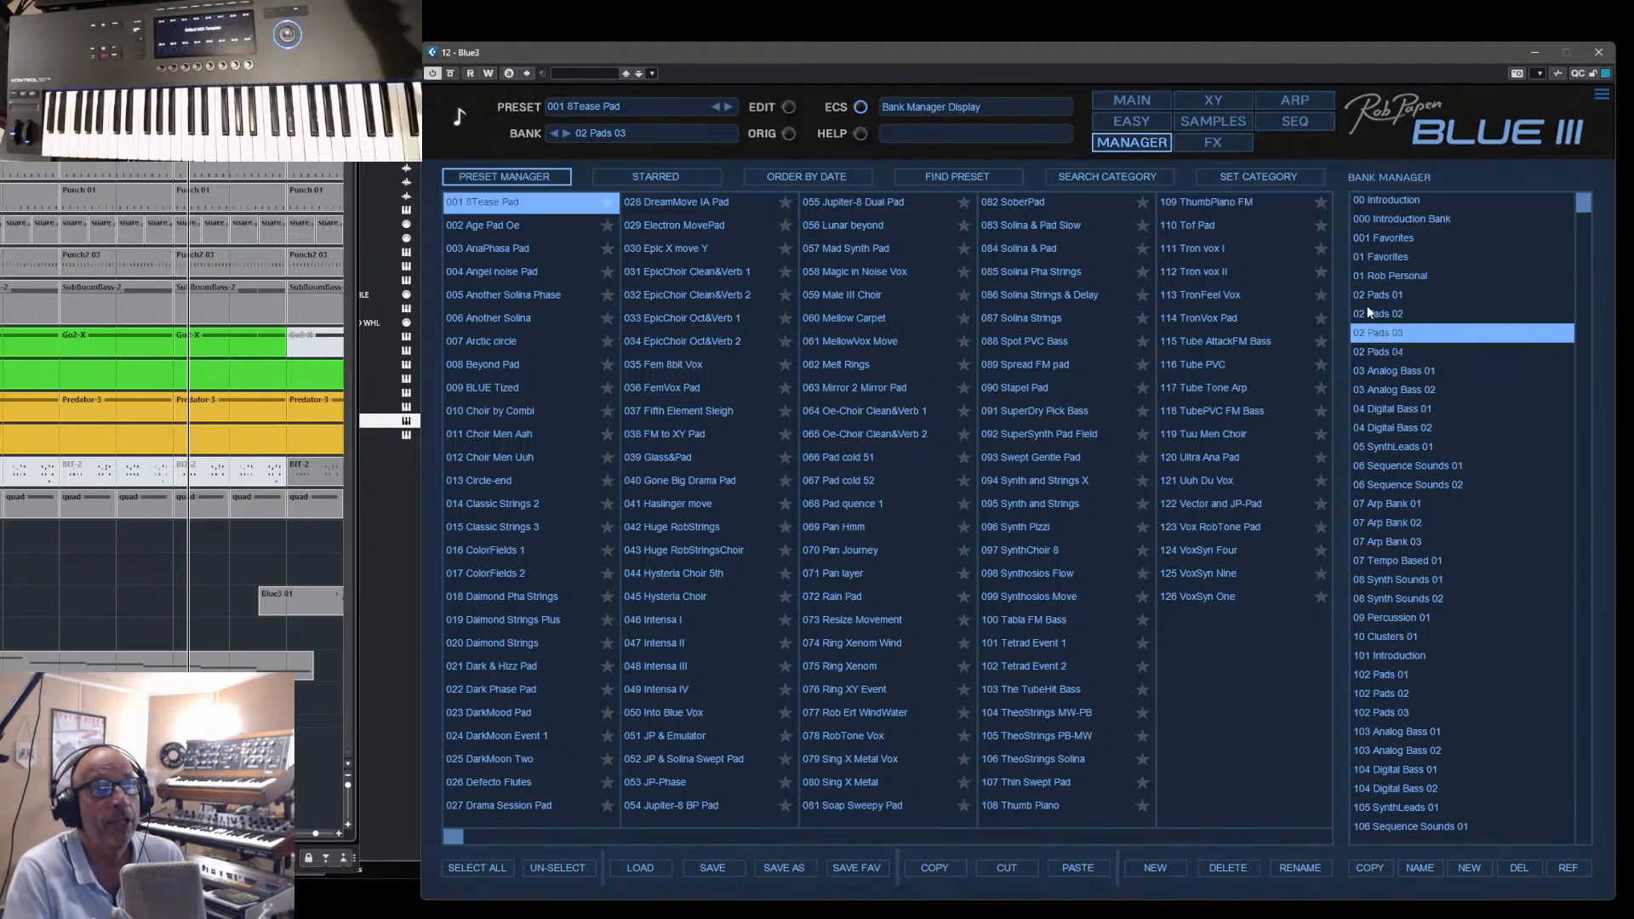
pyautogui.click(1213, 145)
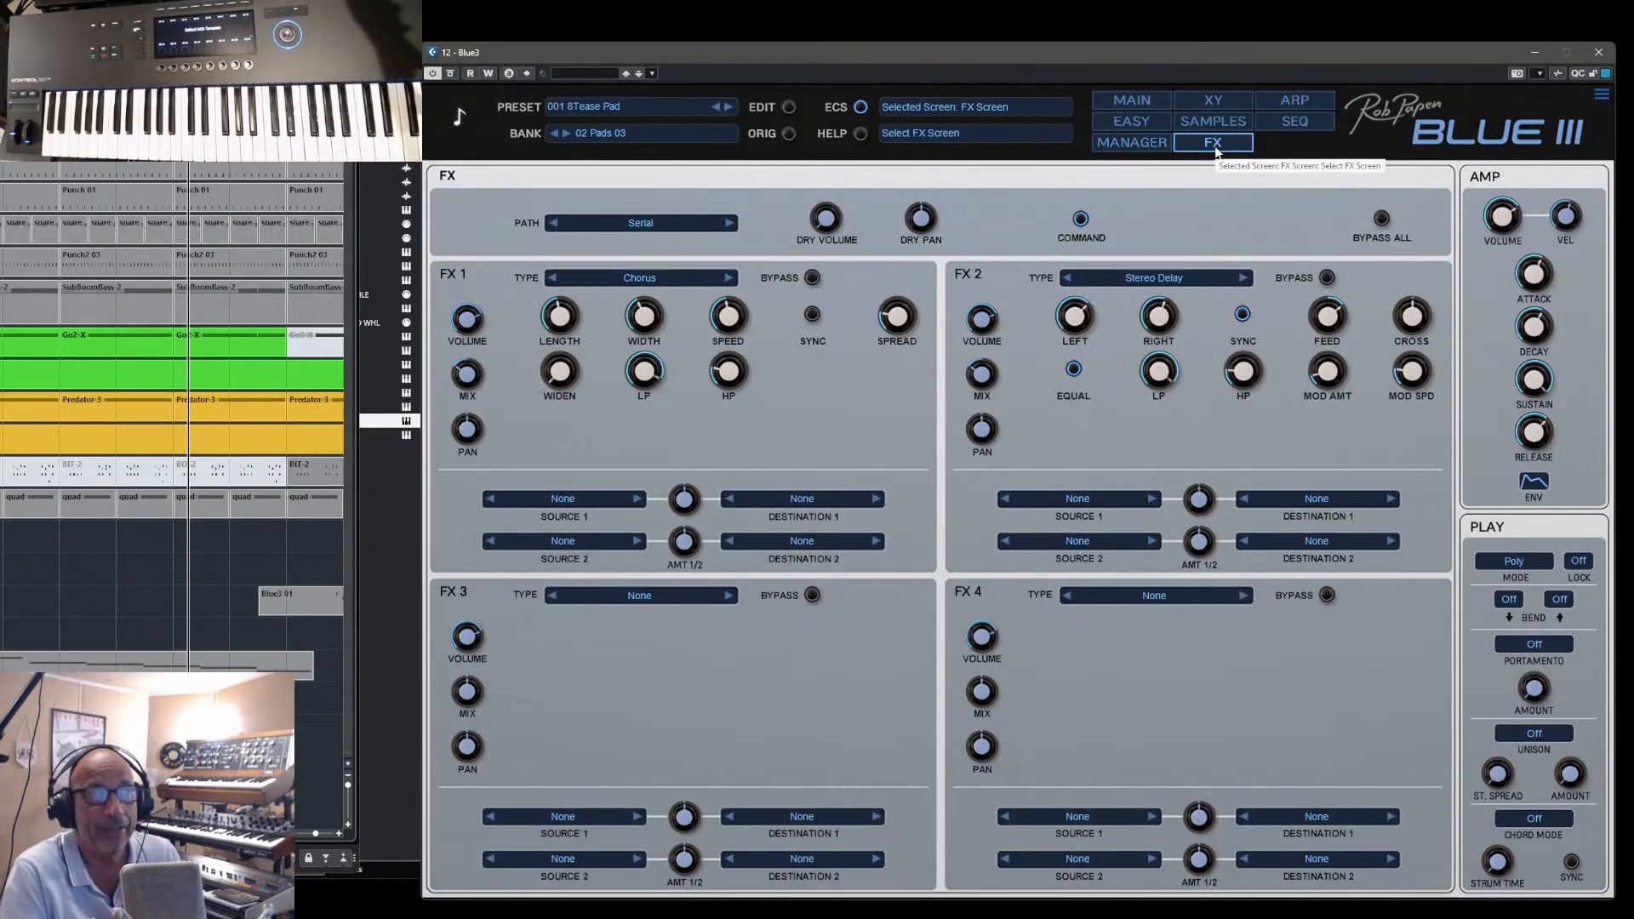
pyautogui.click(1141, 102)
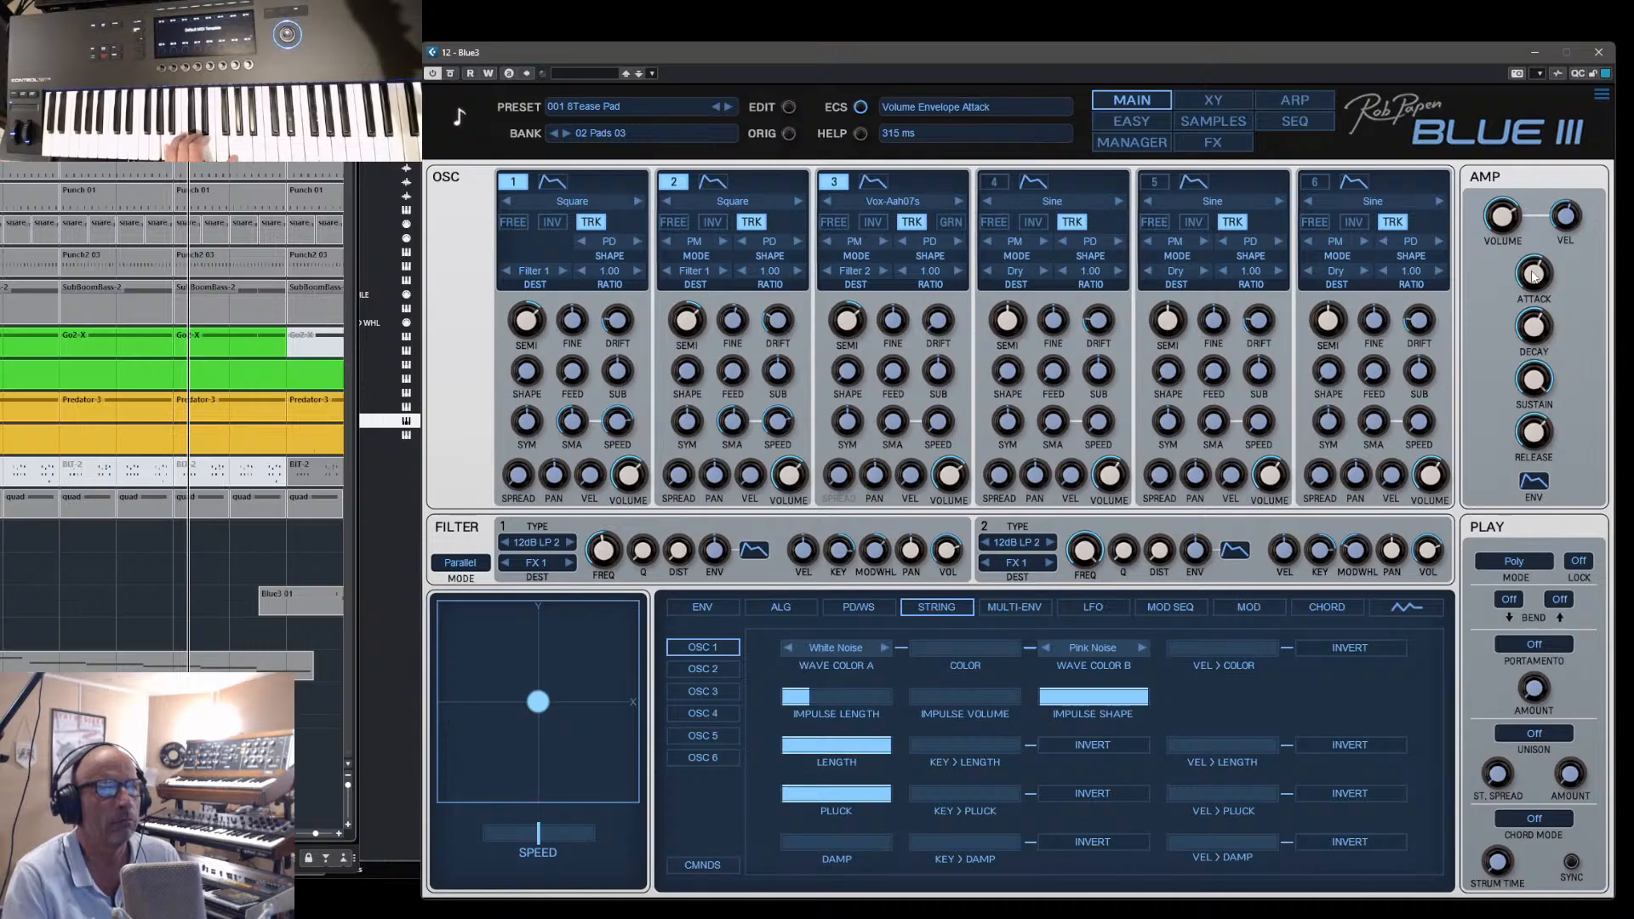
# - Toggle oscillator 3 of 8Tease Pad off and on for comparison, and leave oscillators 1, 2 and 3 switched off
pyautogui.click(833, 182)
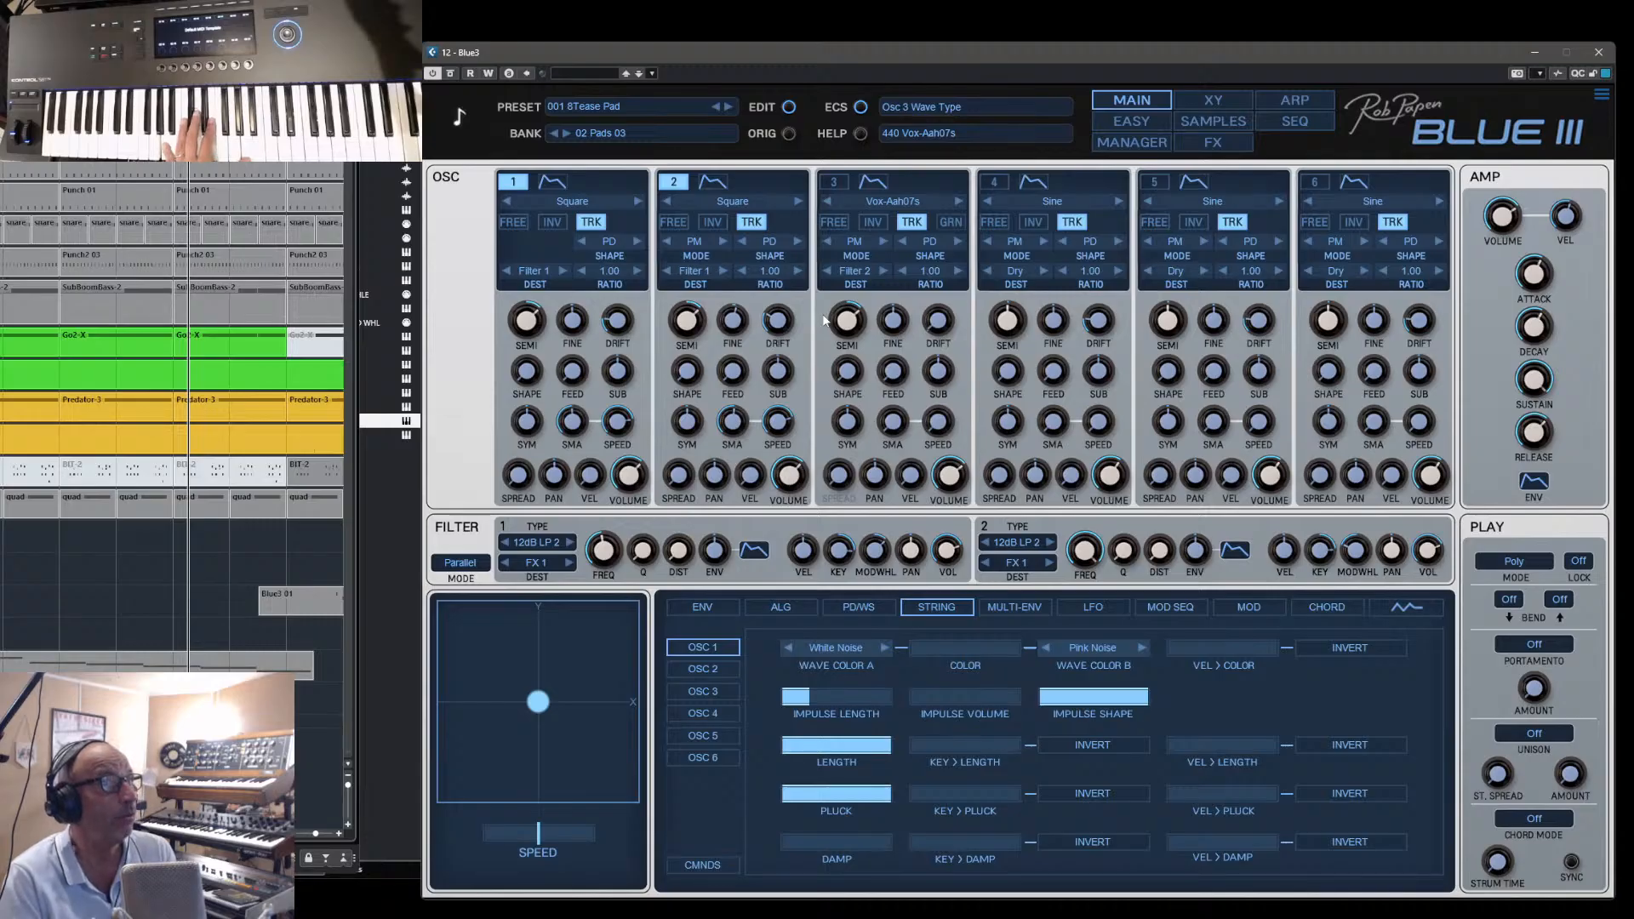
pyautogui.click(834, 182)
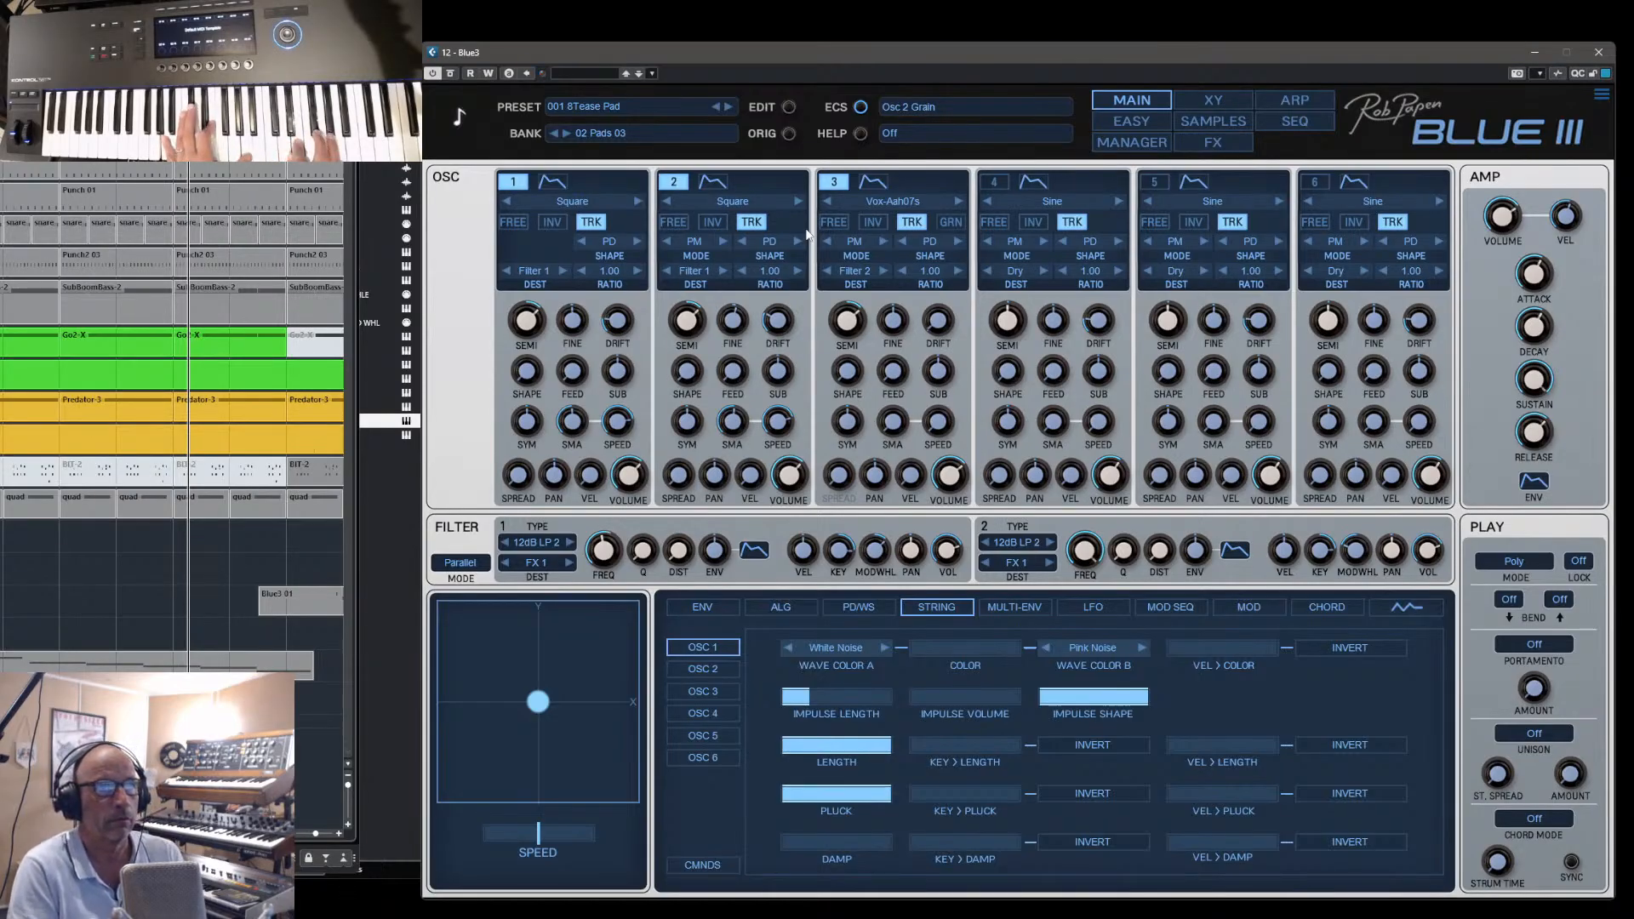
pyautogui.click(833, 182)
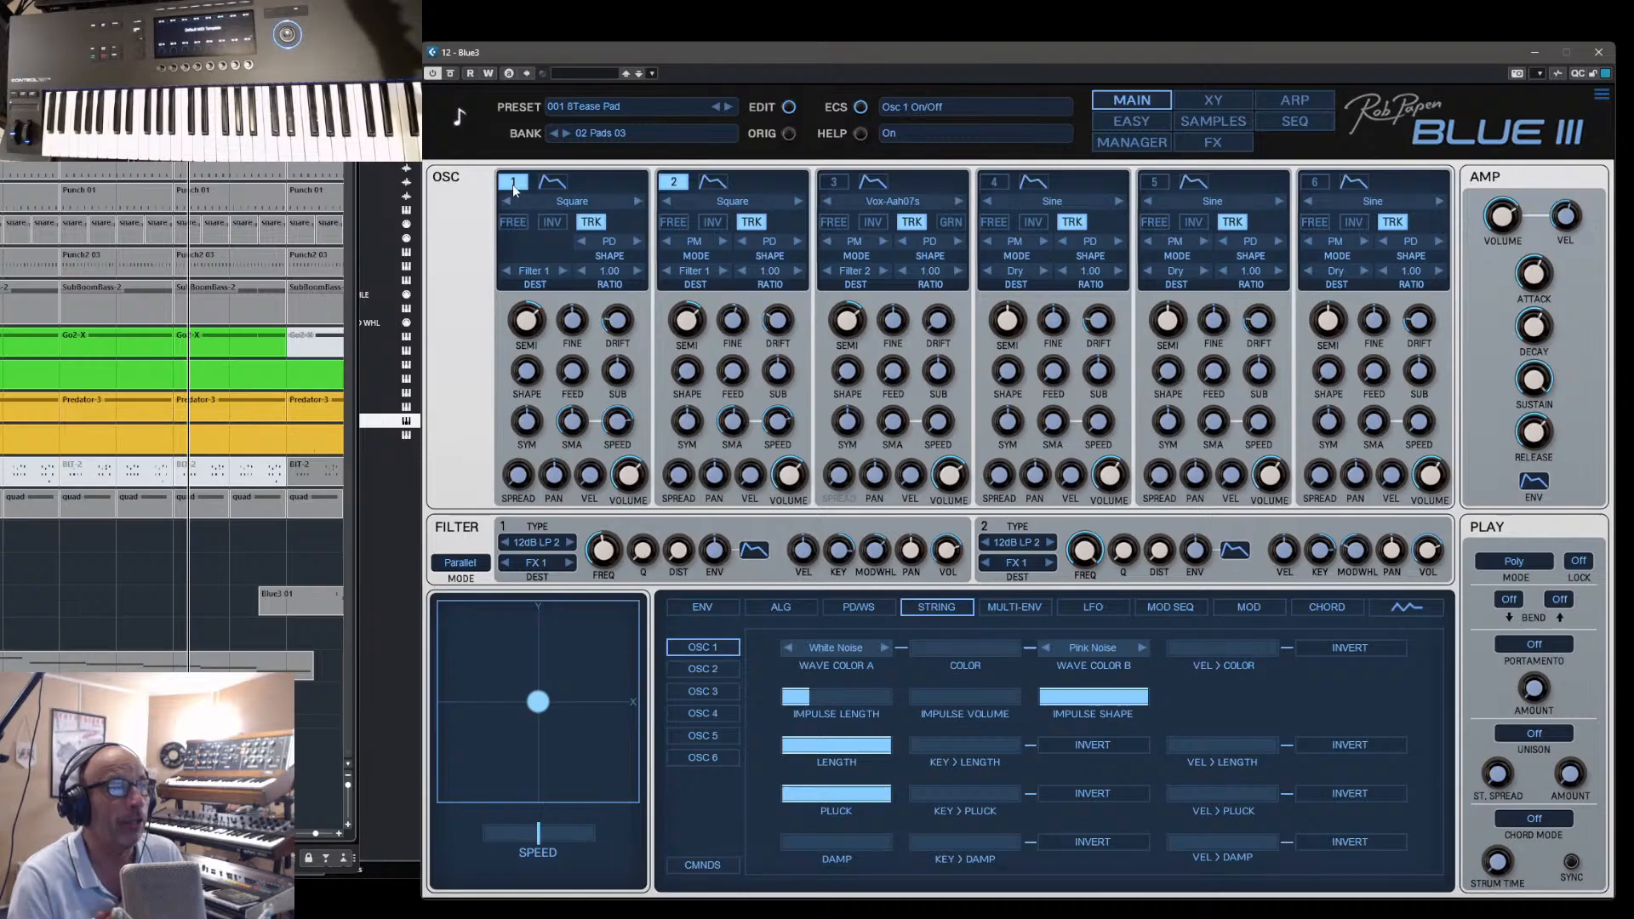
pyautogui.click(834, 186)
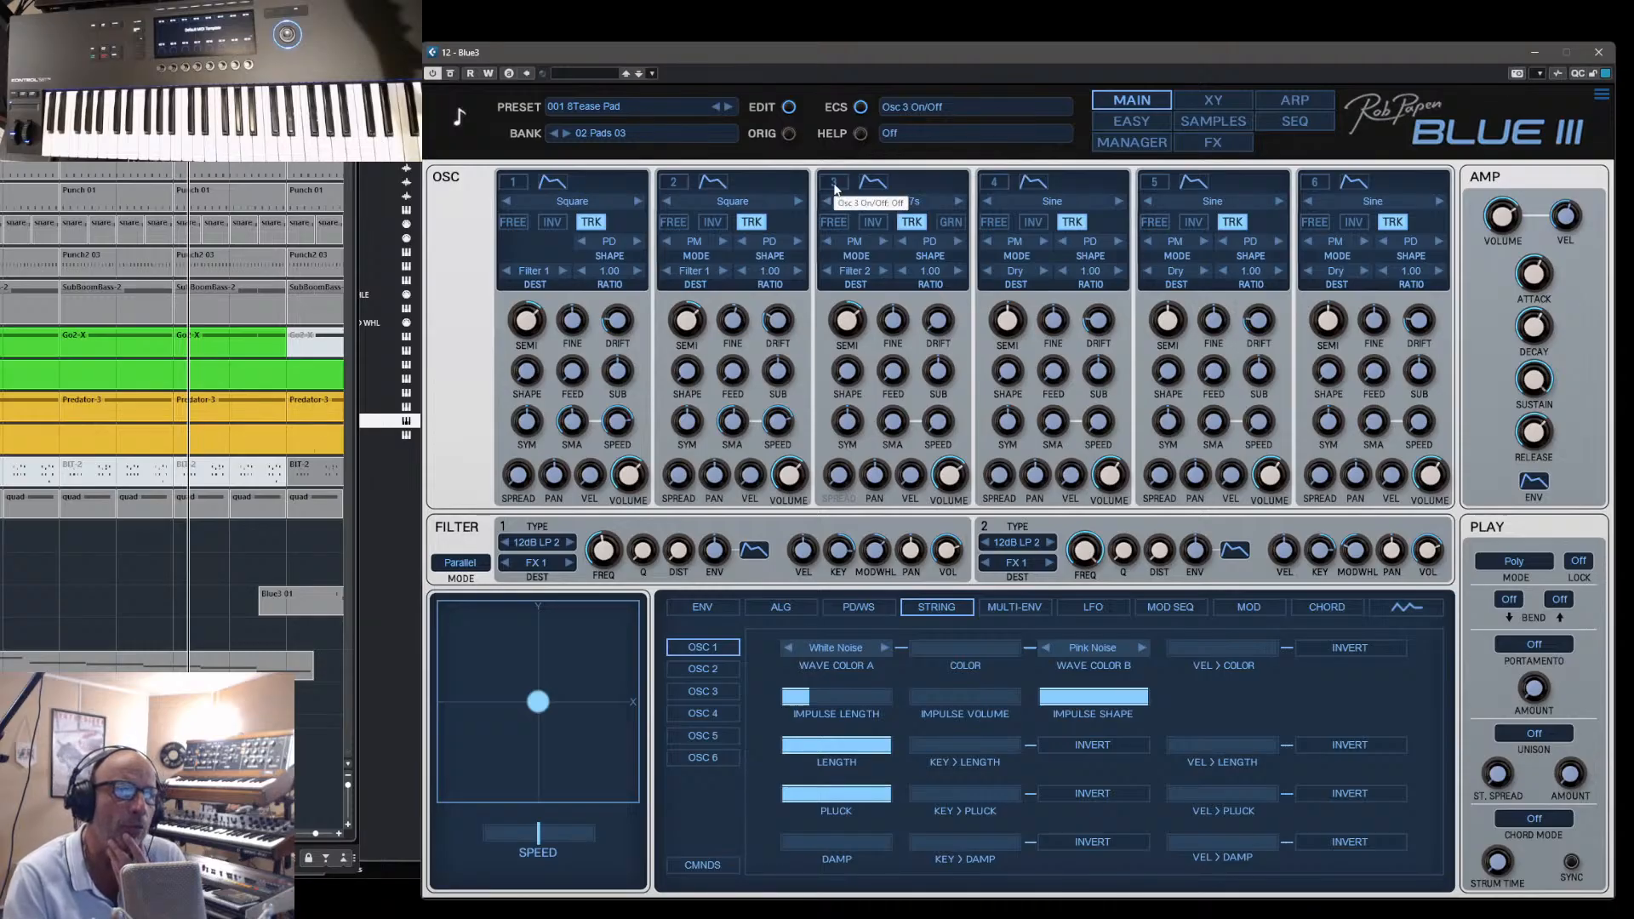
pyautogui.click(834, 185)
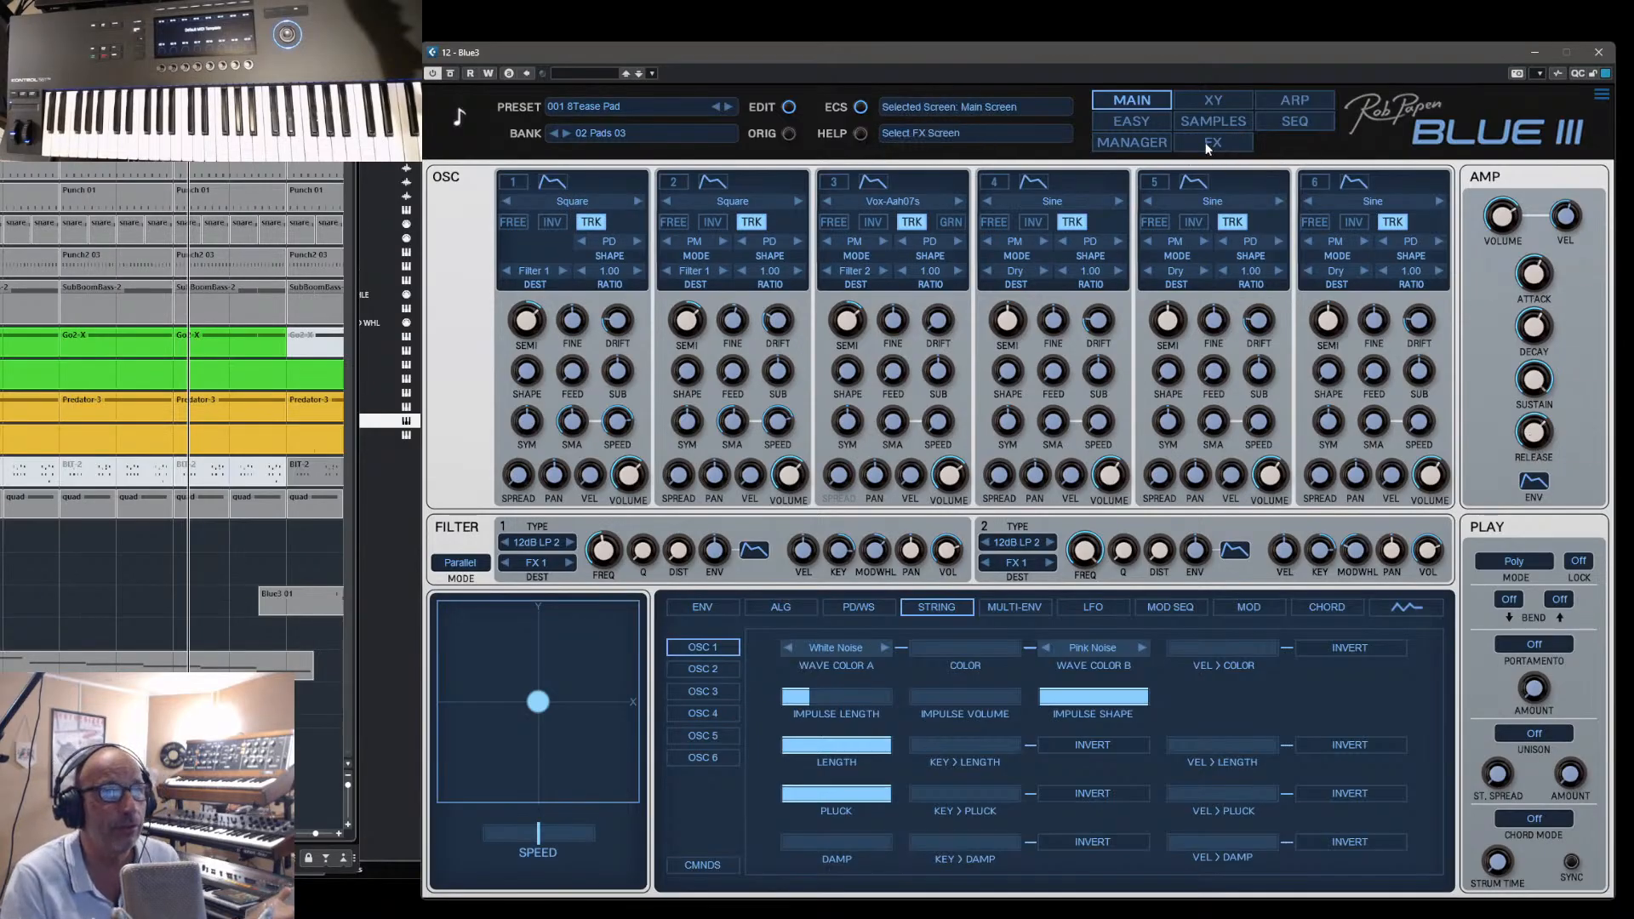
# - Review the 02 Pads 03 preset list in the manager and return to the main page
pyautogui.click(1145, 145)
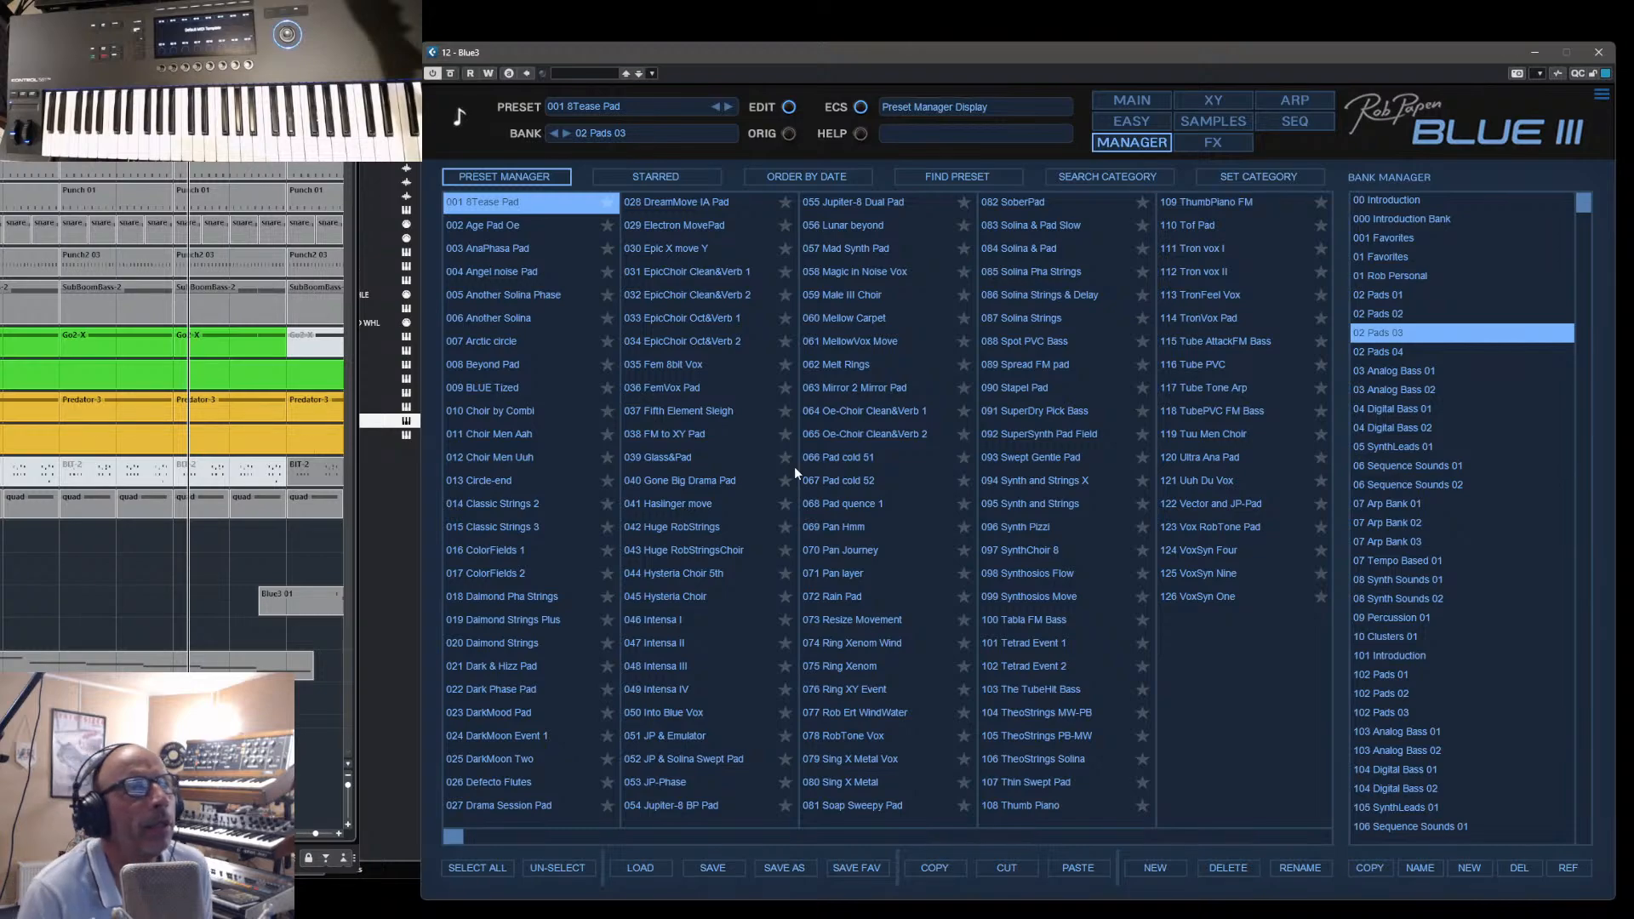
pyautogui.click(1143, 101)
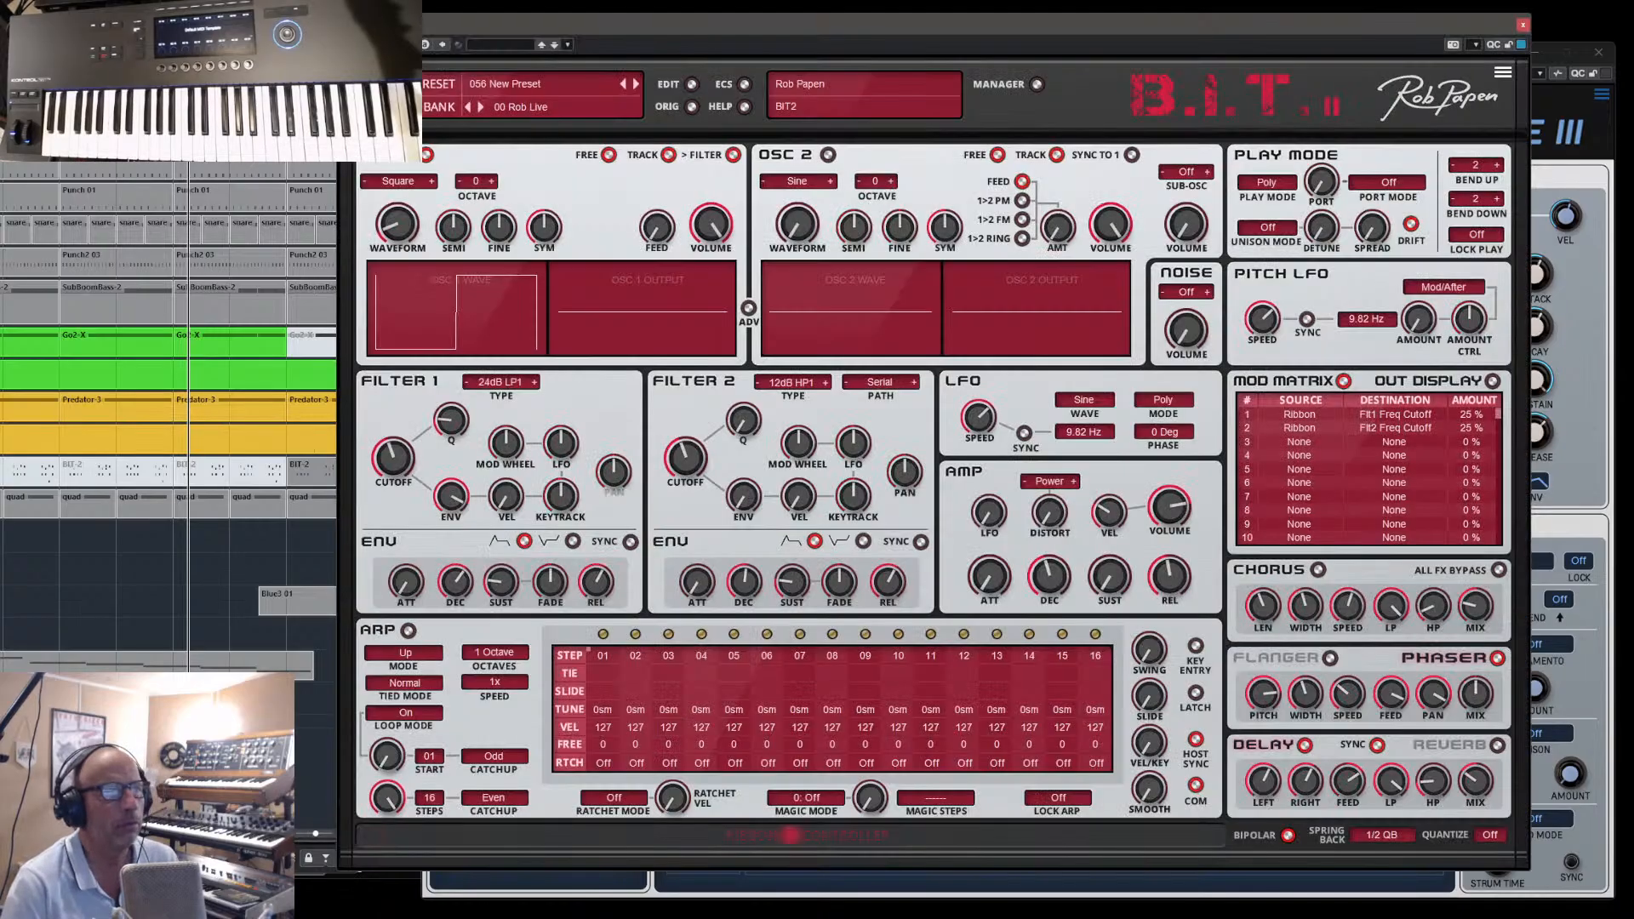
# - Close the Blue III window, switch to B.I.T. II and open the 03 Synth Leads 01 bank in its manager
pyautogui.click(1598, 53)
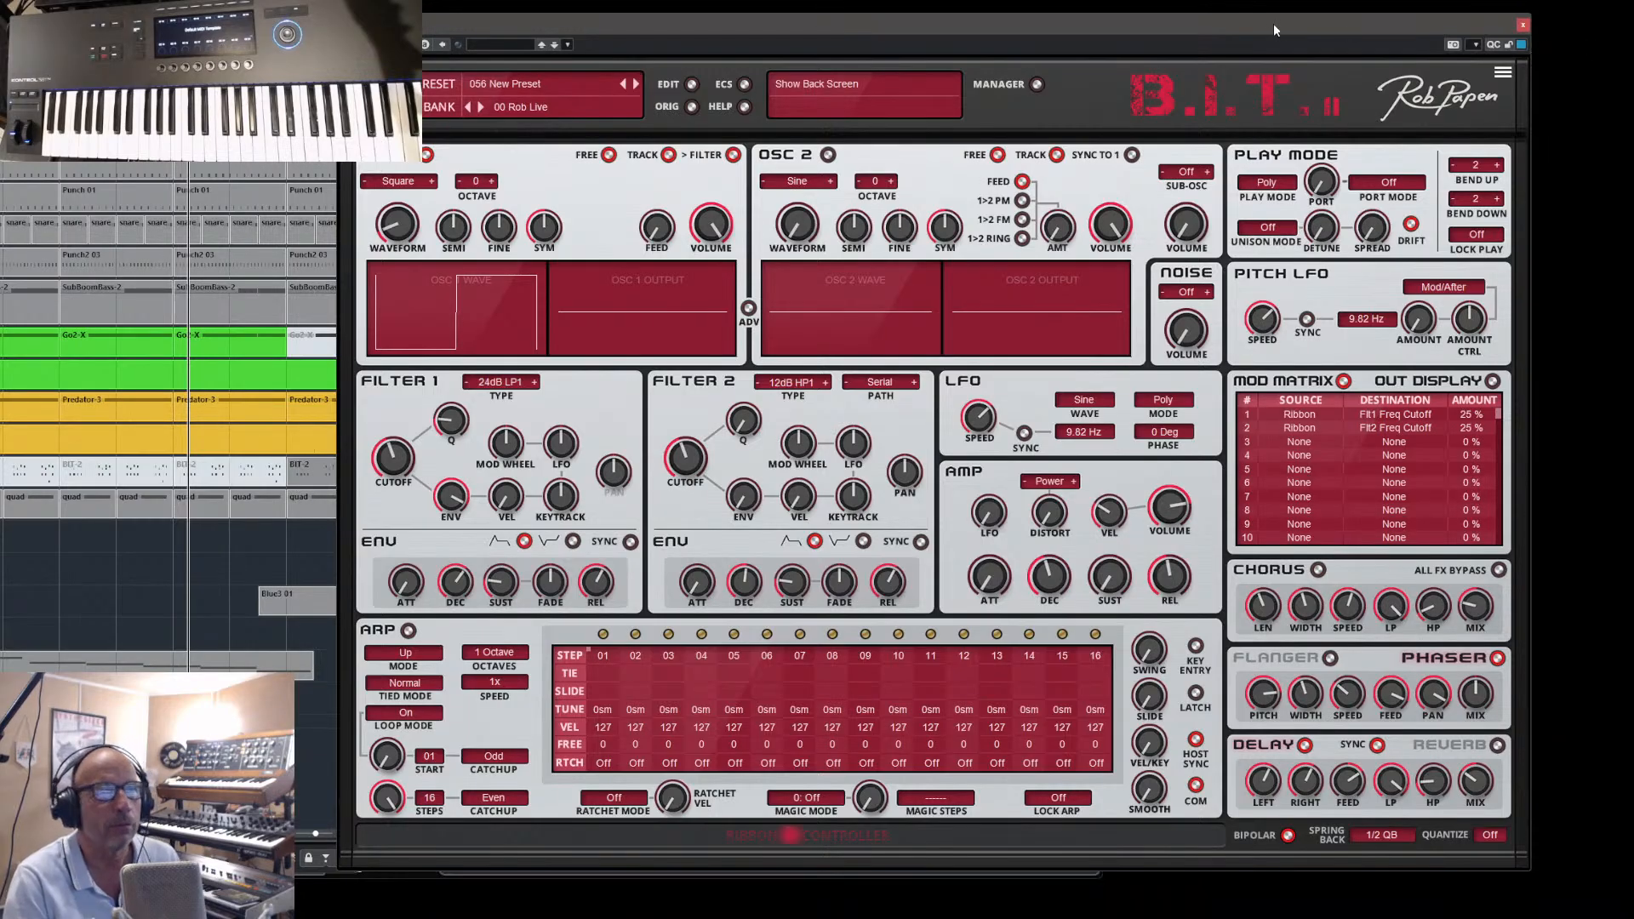
pyautogui.moveTo(1272, 23); pyautogui.dragTo(1388, 58)
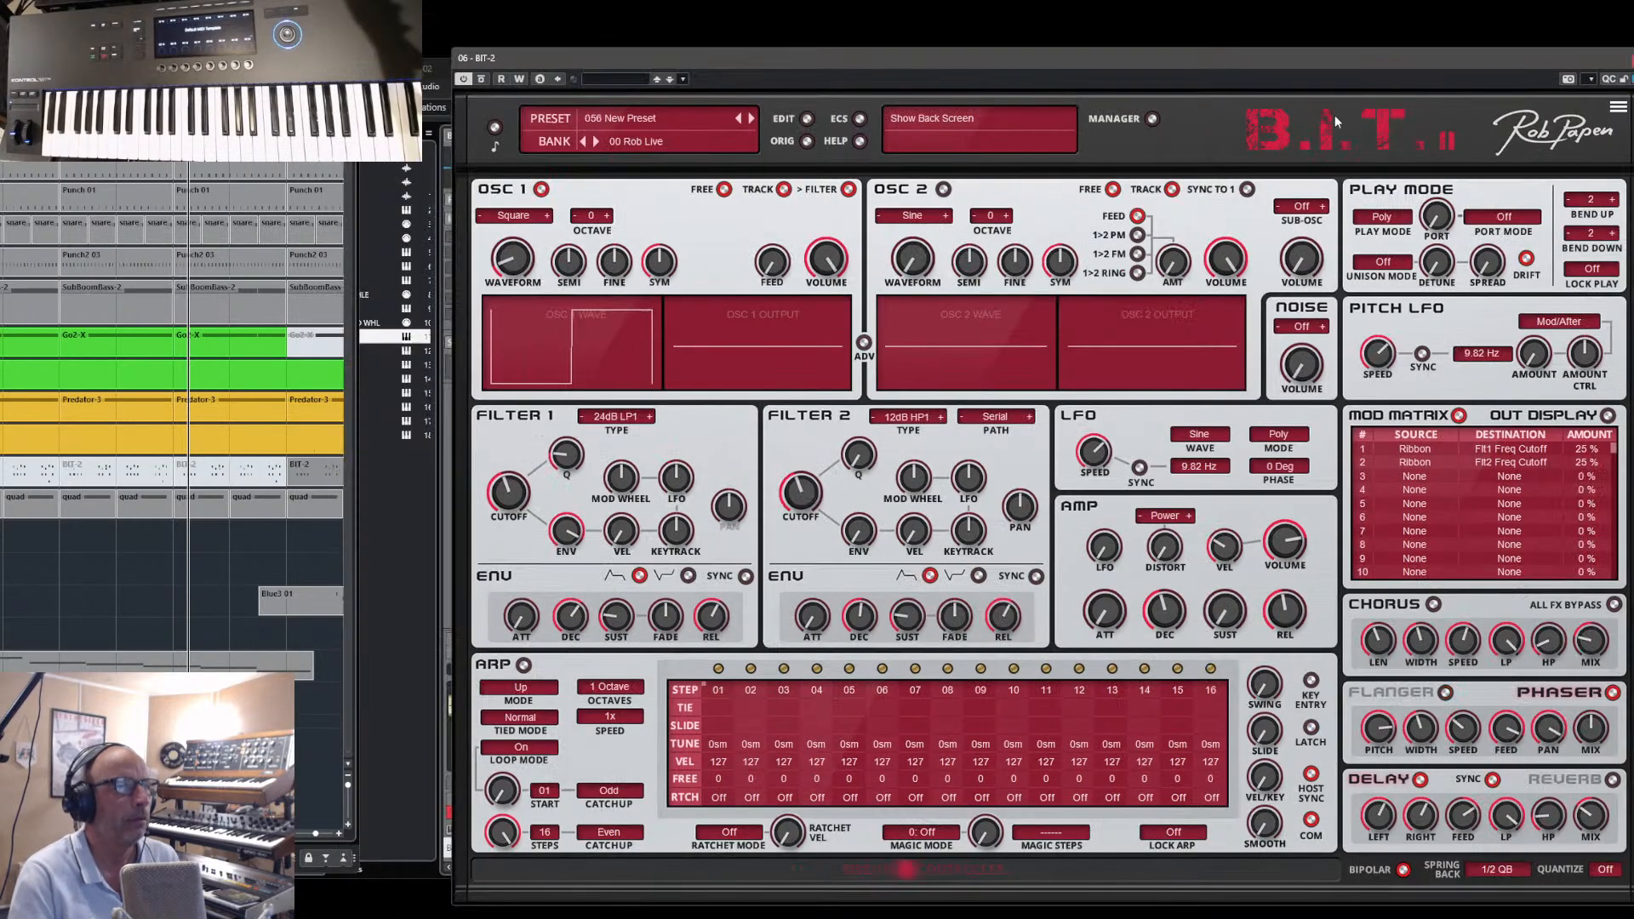
pyautogui.click(1152, 119)
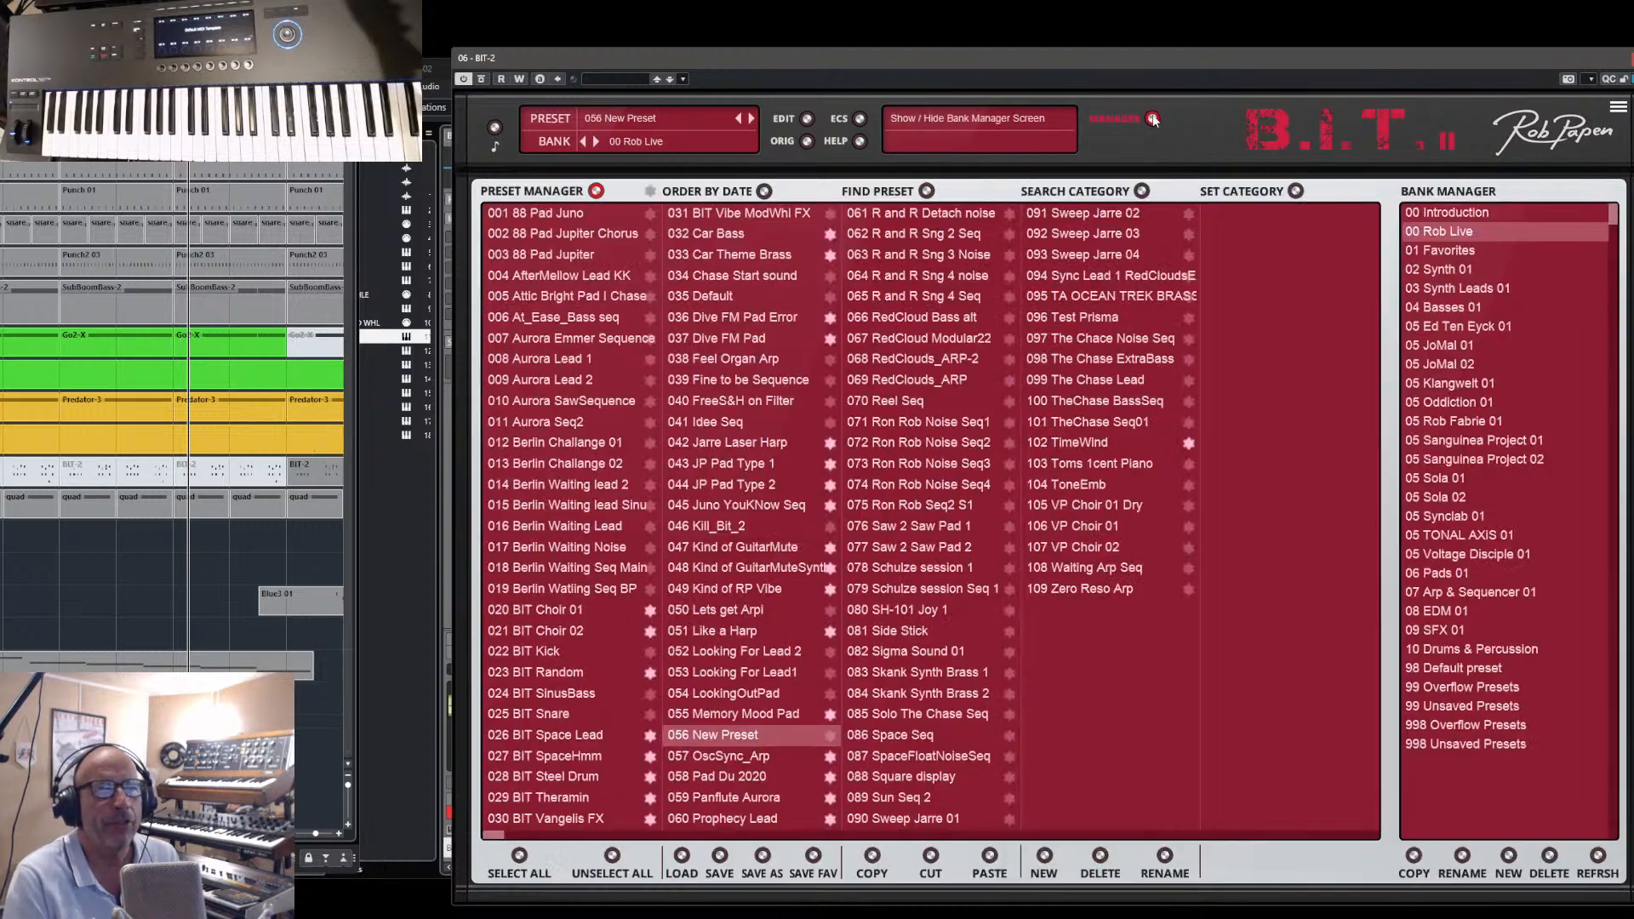
pyautogui.click(1453, 288)
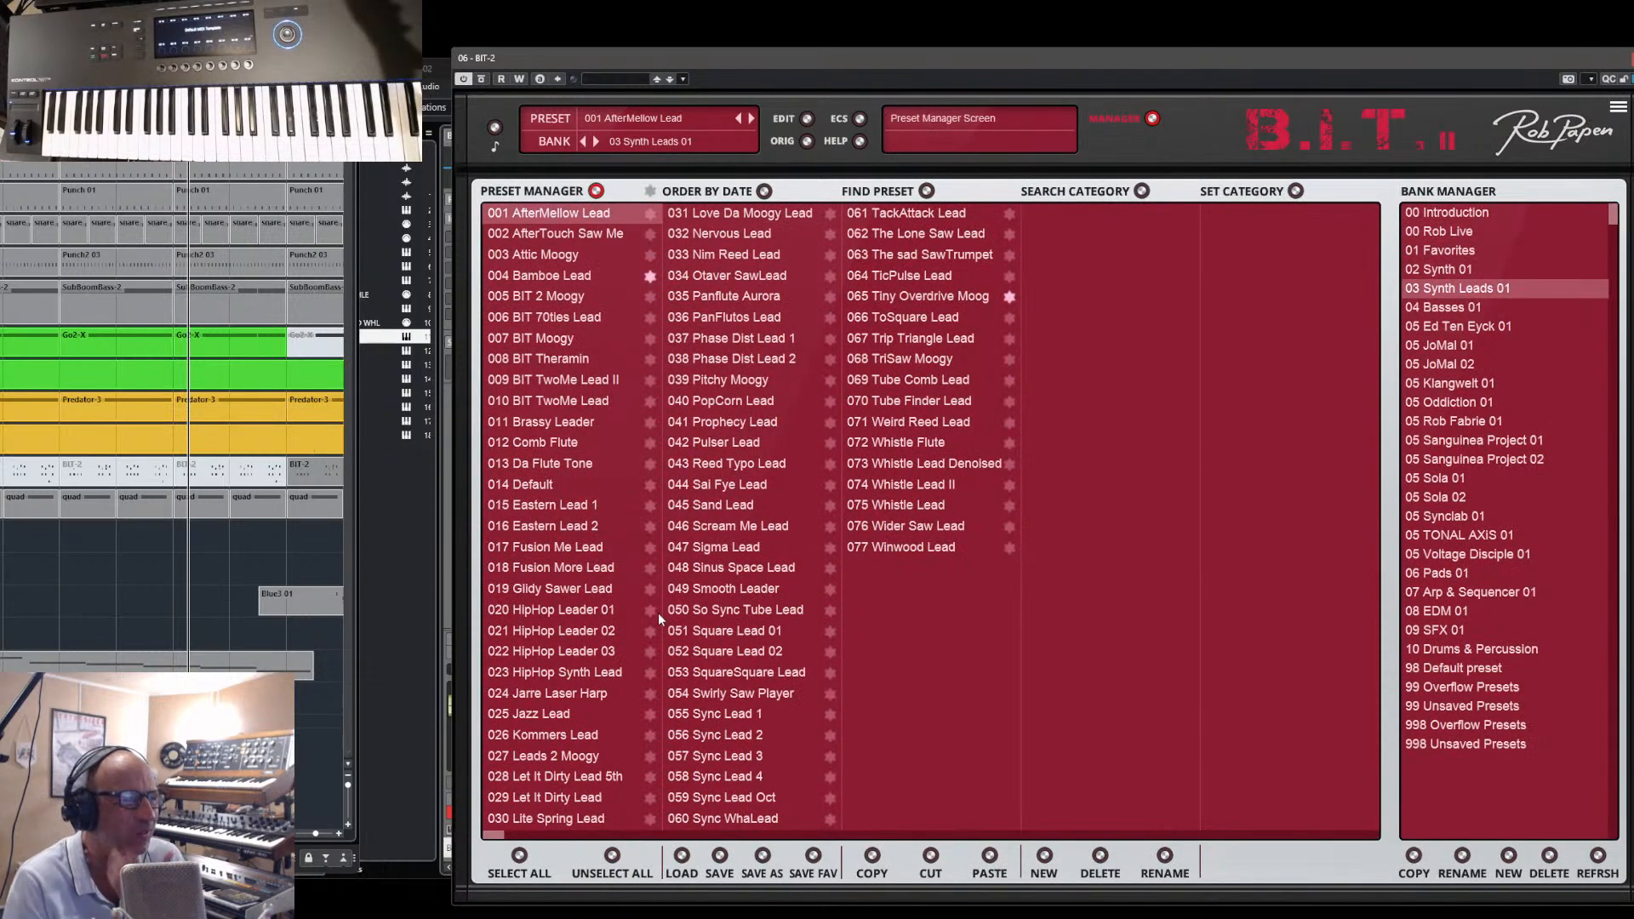
# - Audition lead presets BIT TwoMe Lead, Jazz Lead, Leads 2 Moogy, Let It Dirty Lead and Whistle Lead II
pyautogui.click(528, 402)
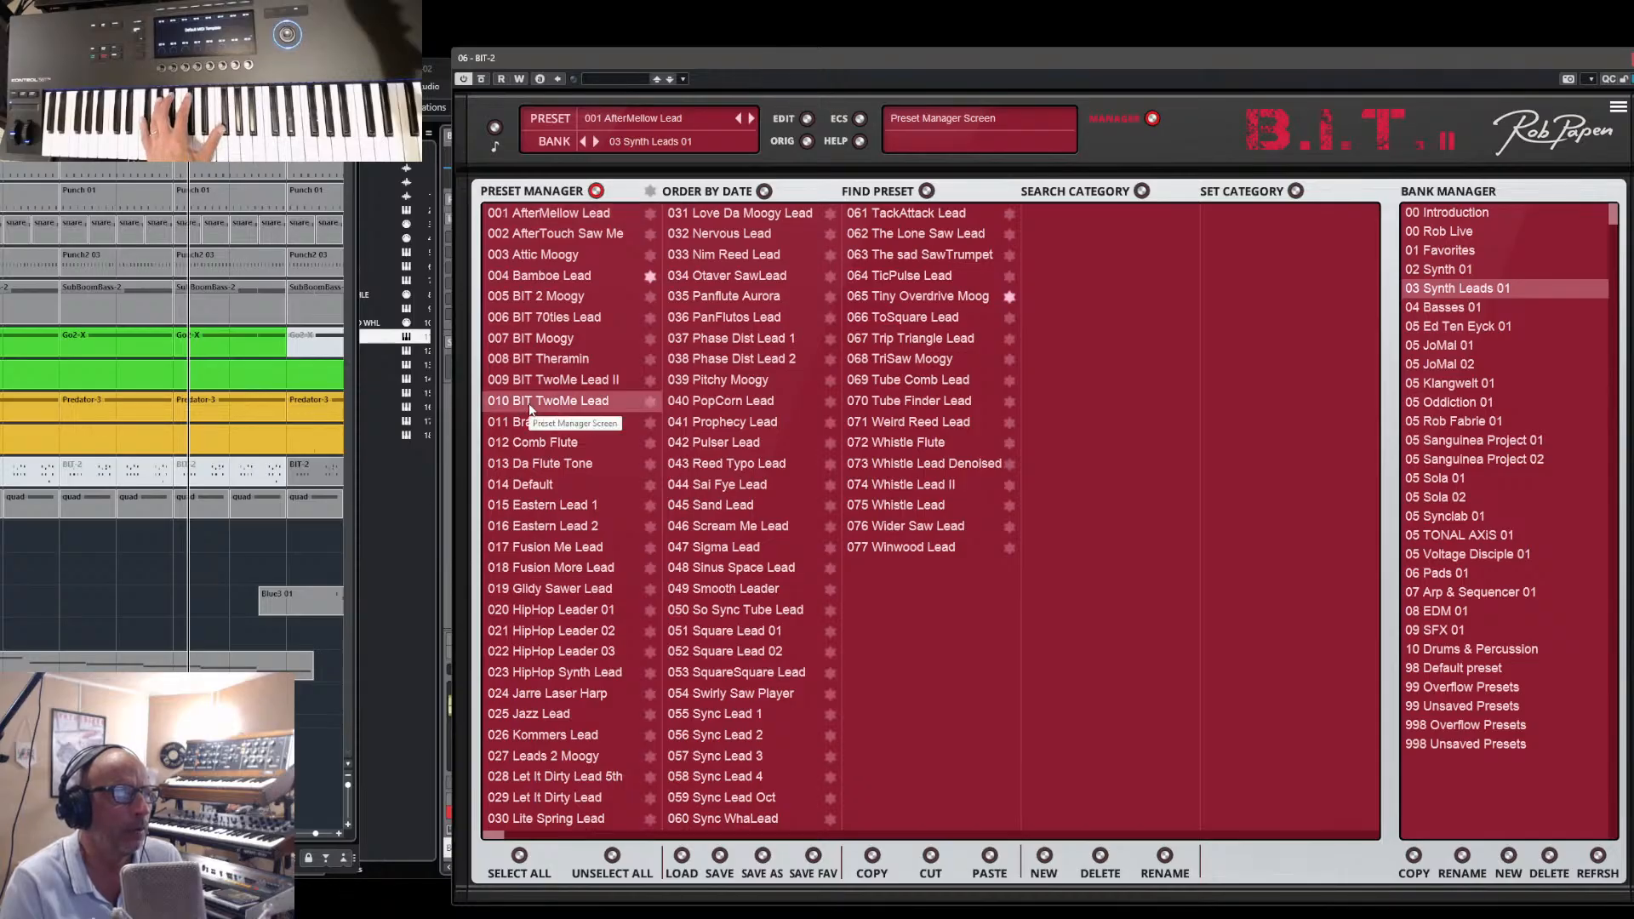
pyautogui.click(543, 716)
pyautogui.click(534, 757)
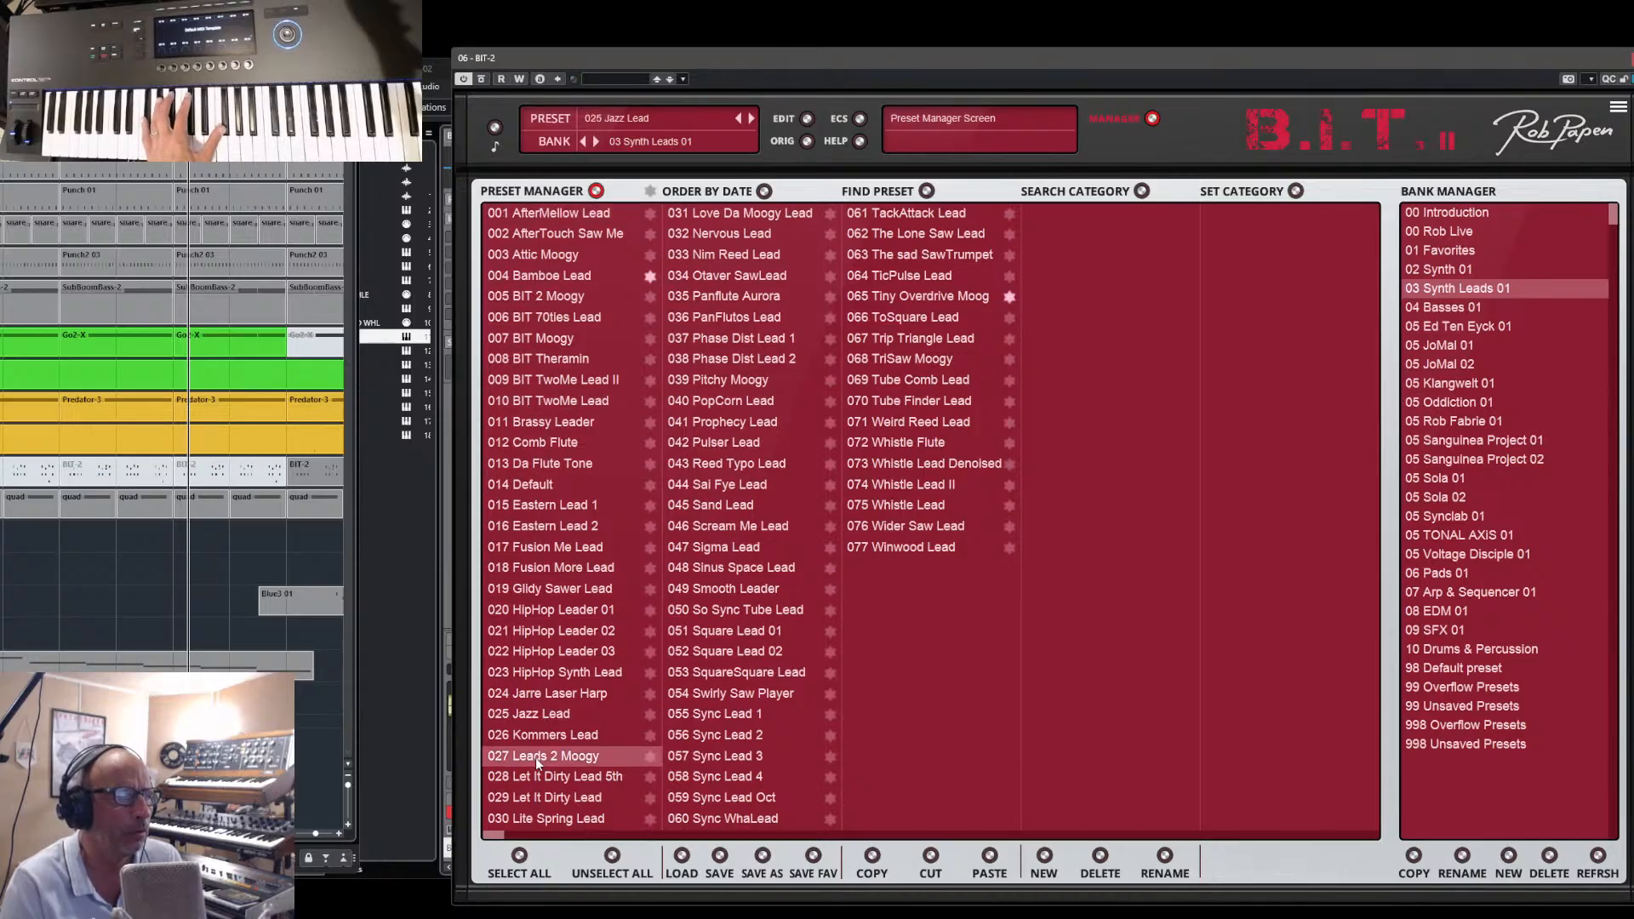
pyautogui.click(545, 798)
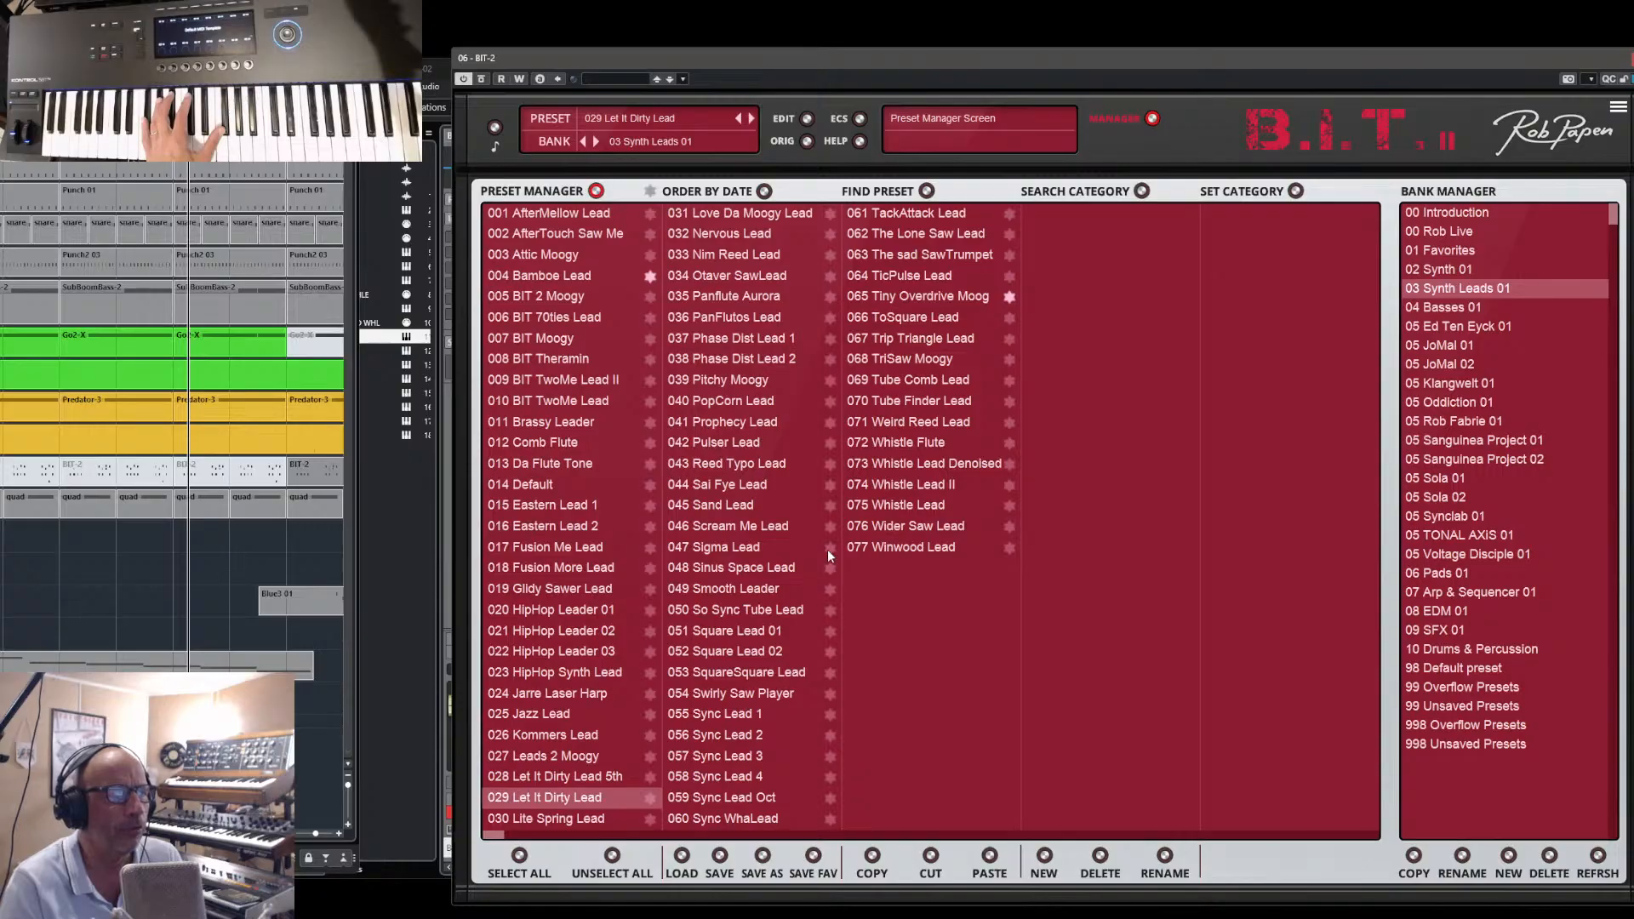
pyautogui.click(887, 489)
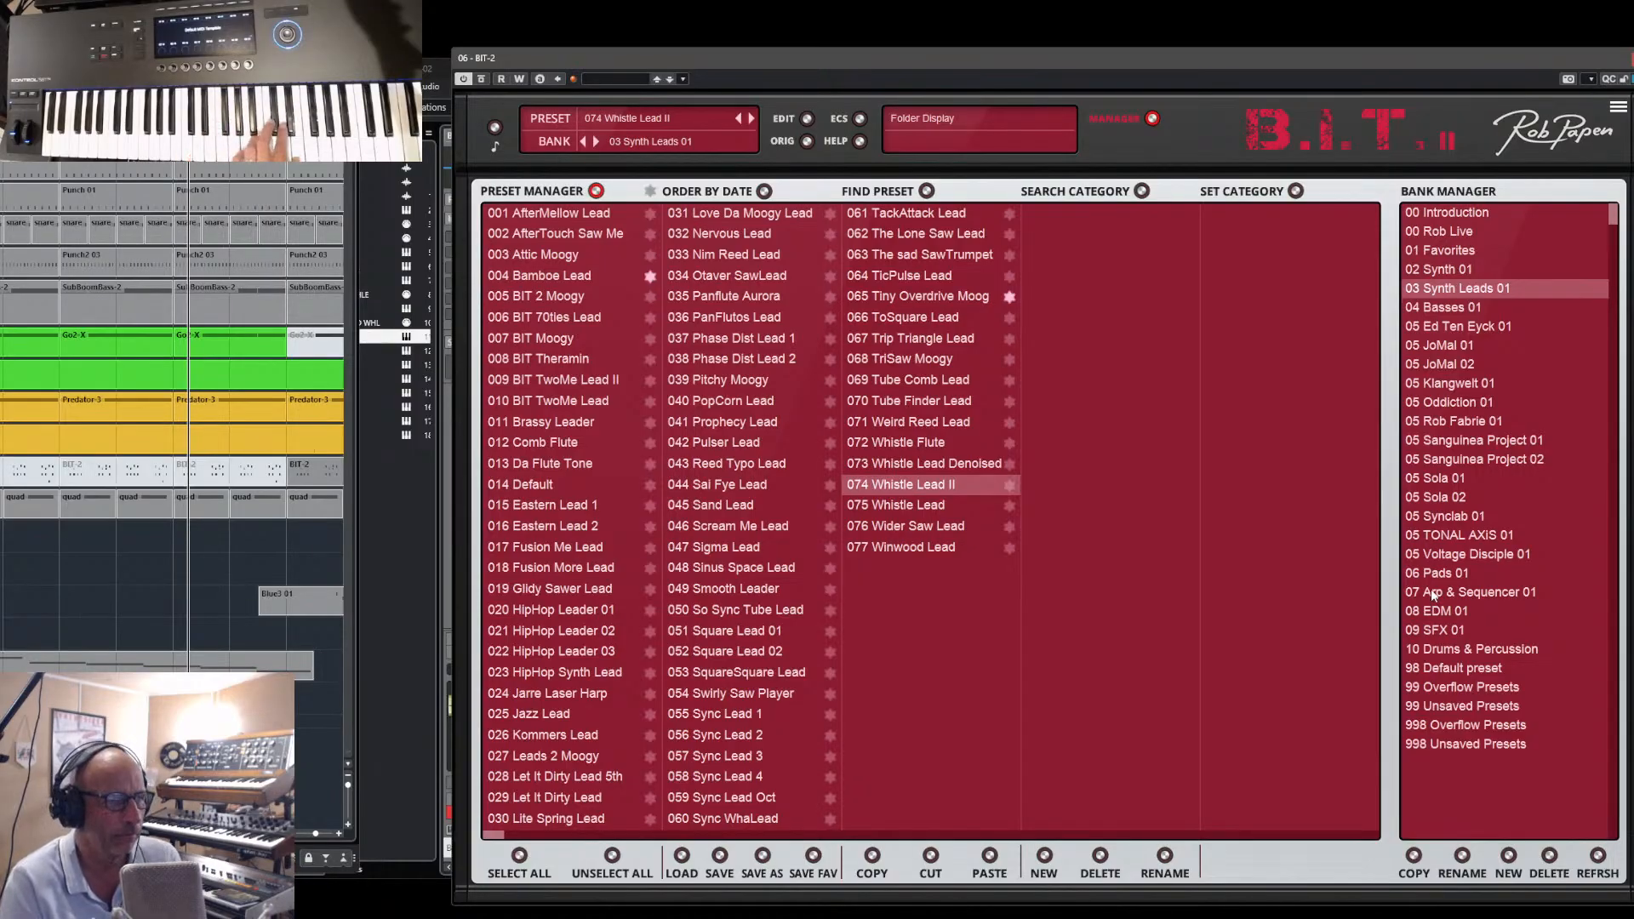
# - Audition 054 Swirly Saw Player, 041 Prophecy Lead and 040 PopCorn Lead from the same bank
pyautogui.click(713, 696)
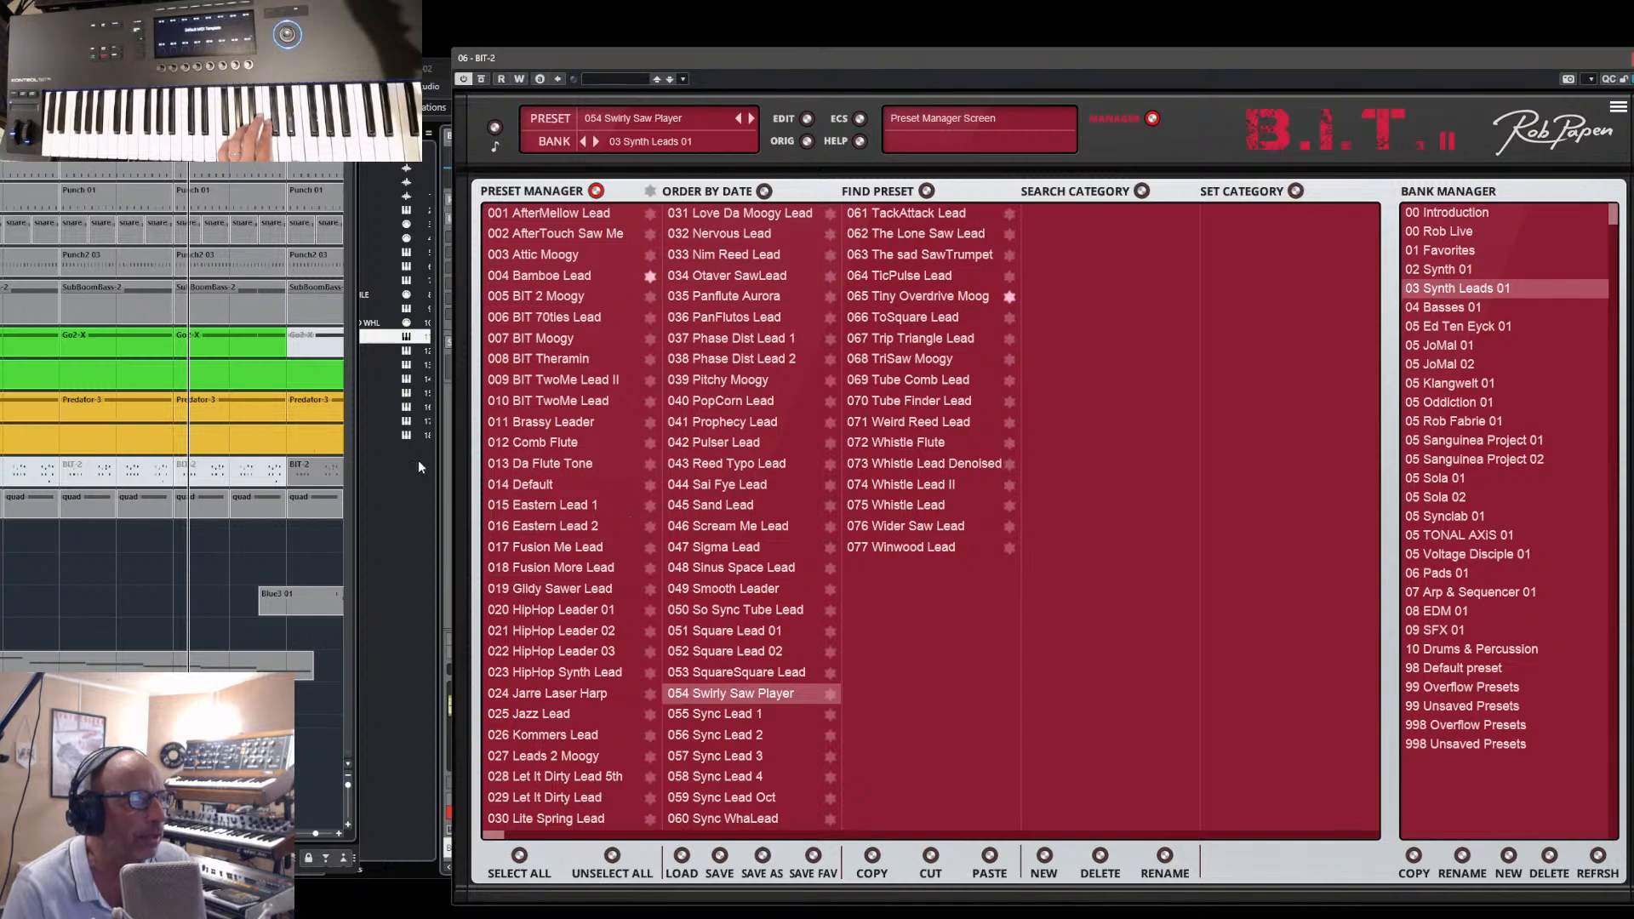
pyautogui.click(737, 421)
pyautogui.click(733, 403)
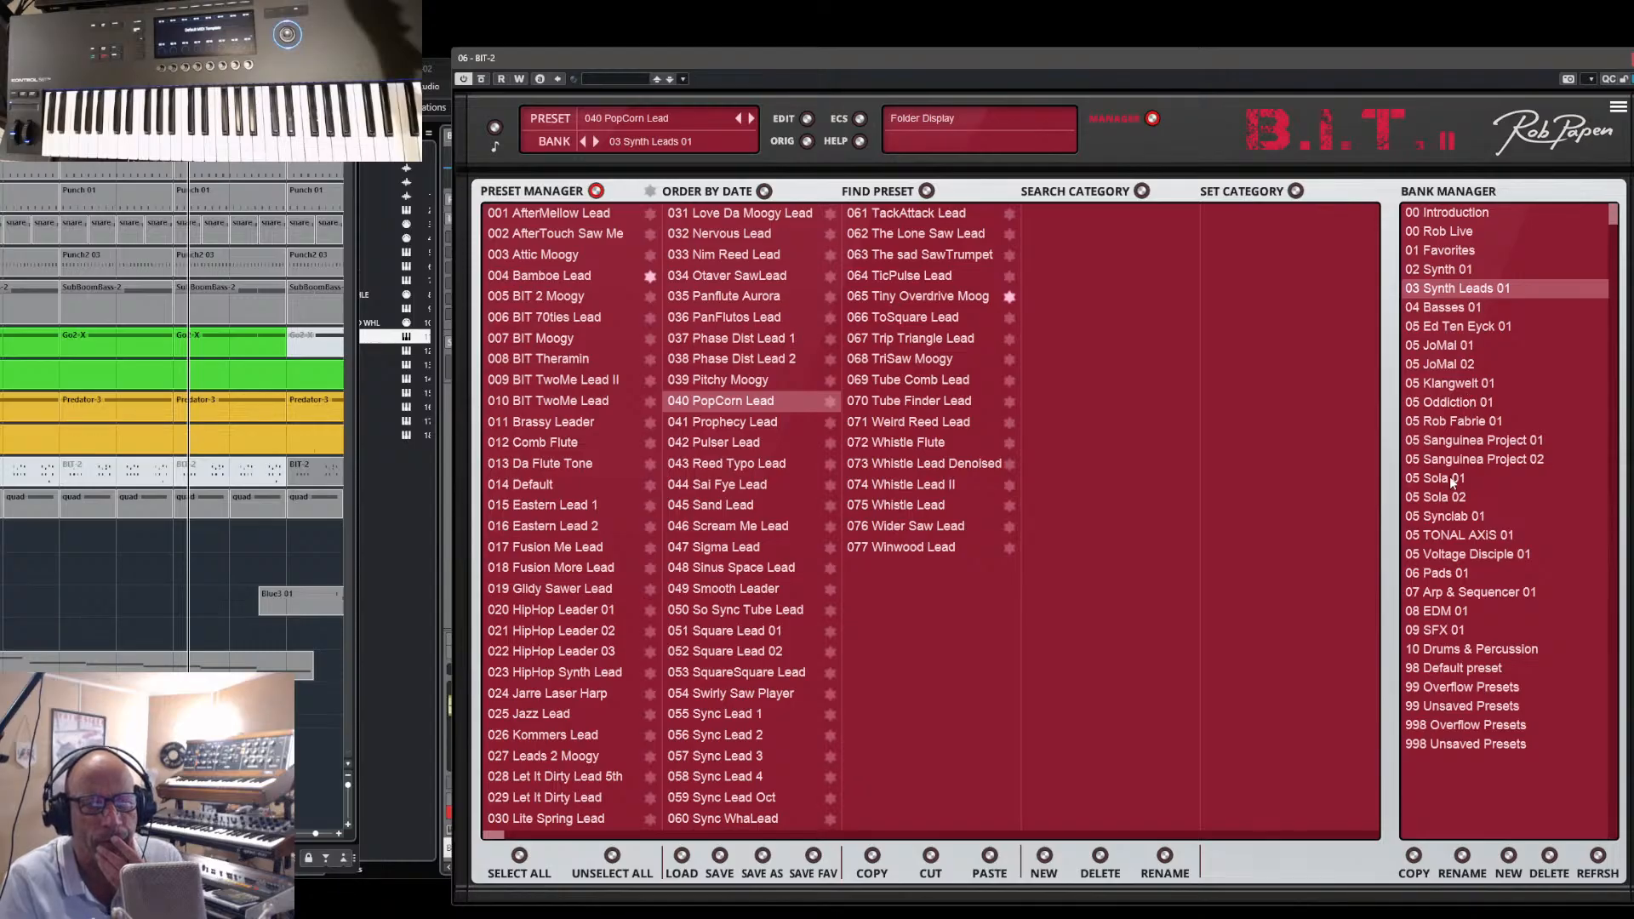
# - Browse the 06 Pads 01 and 02 Synth 01 banks, audition Ripple Tones and BIT FM-Rimba 01, and load 008 BIT FM-Rimba 02
pyautogui.click(1437, 572)
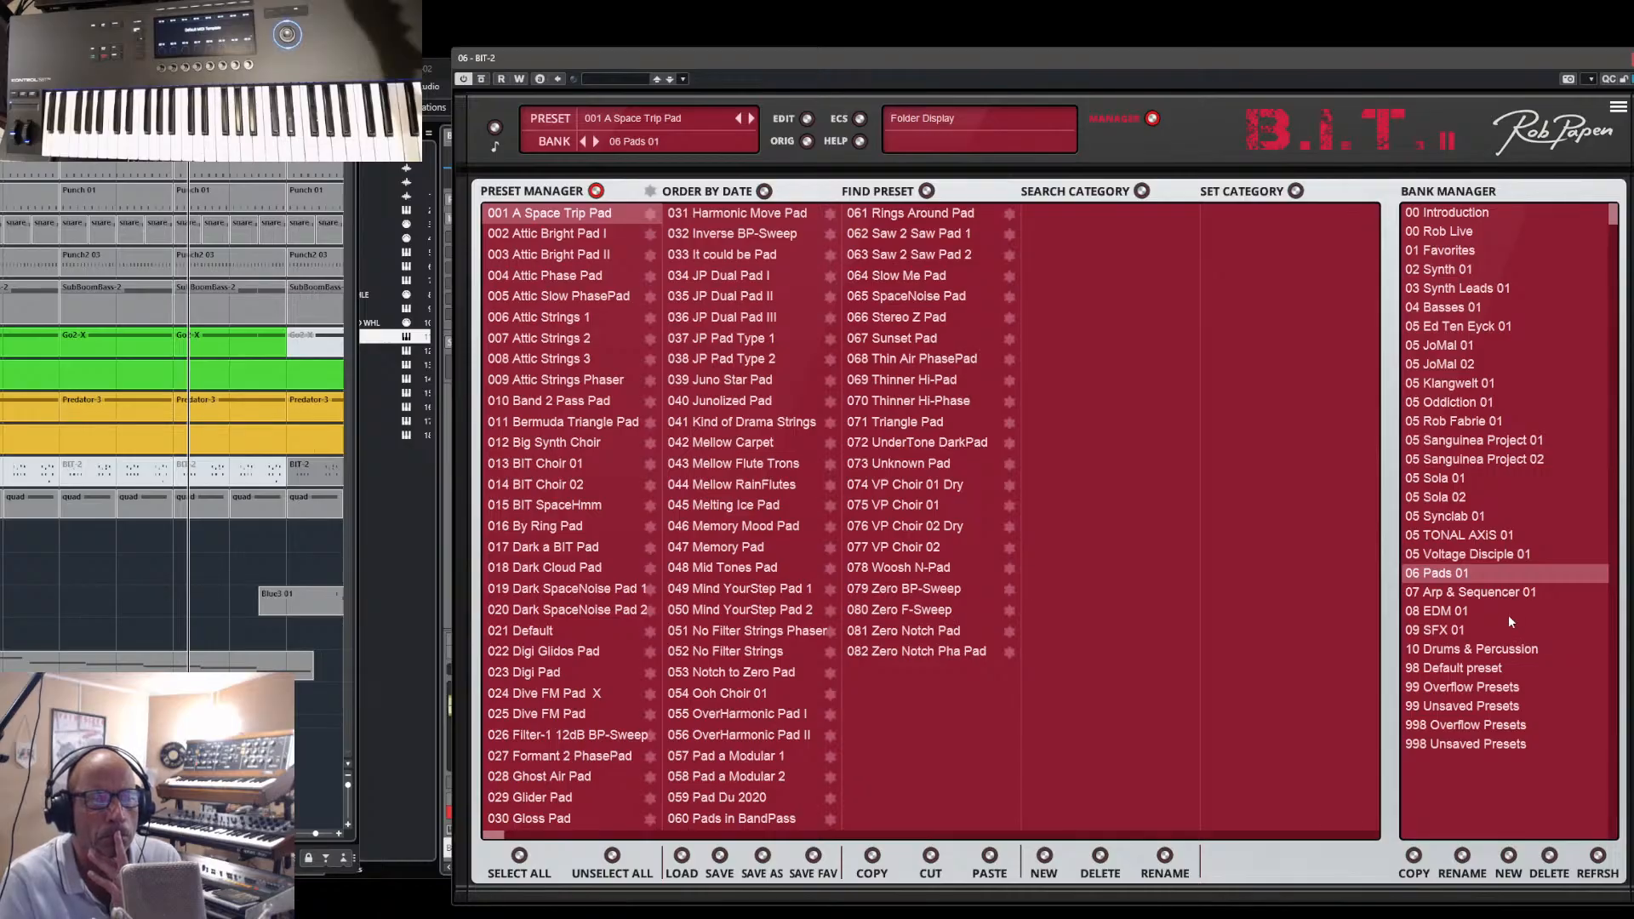
pyautogui.click(1445, 271)
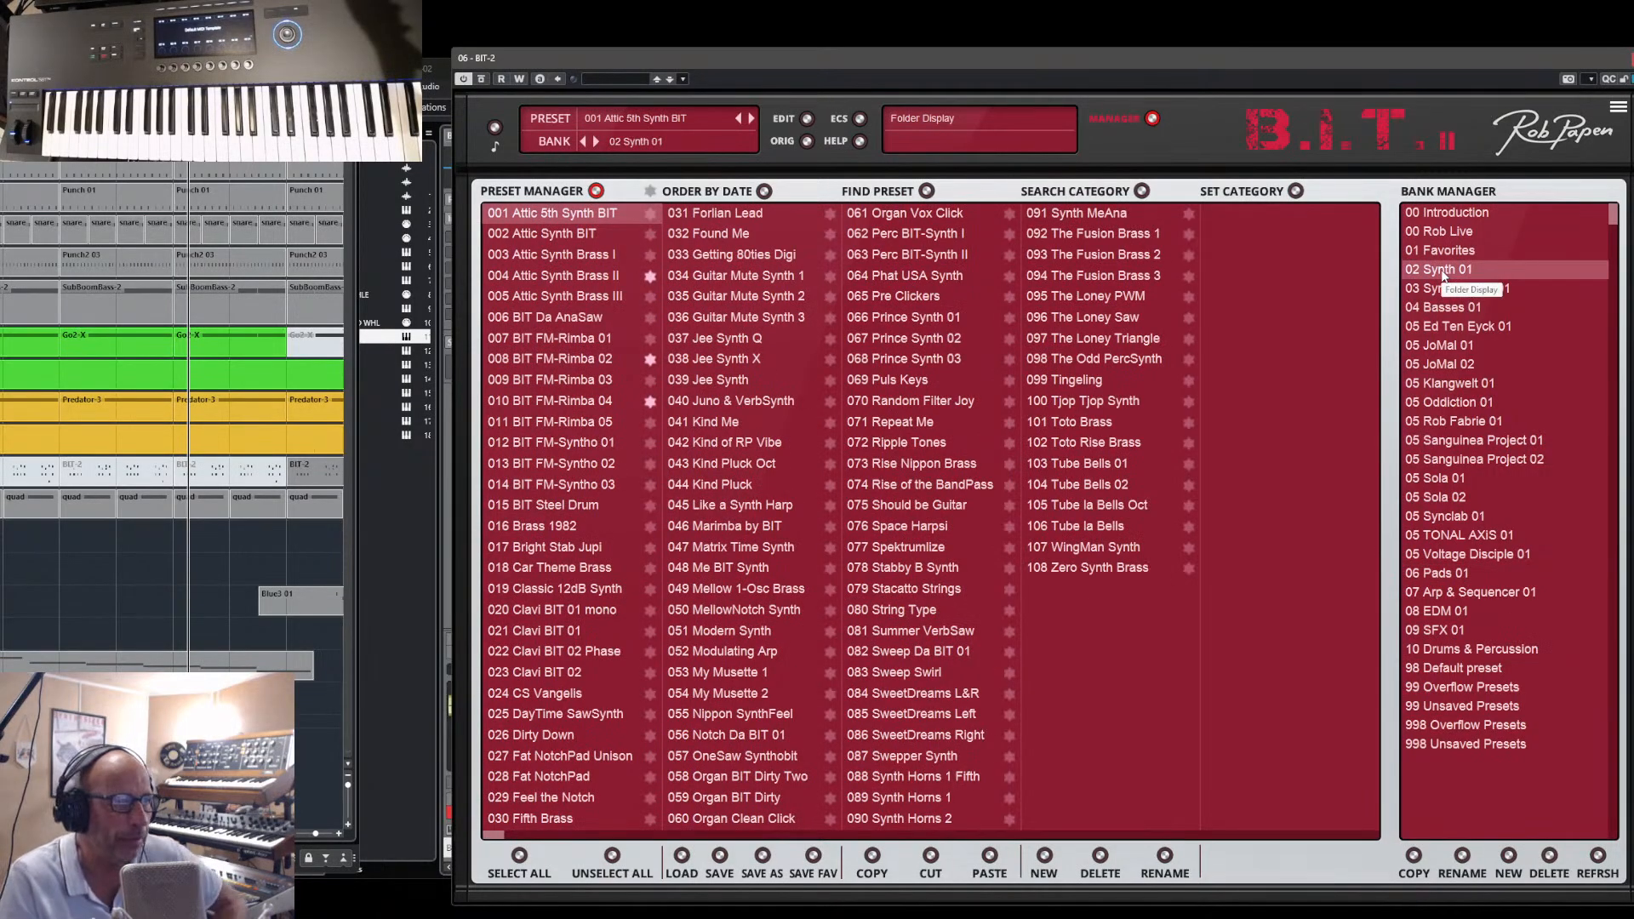
pyautogui.click(902, 442)
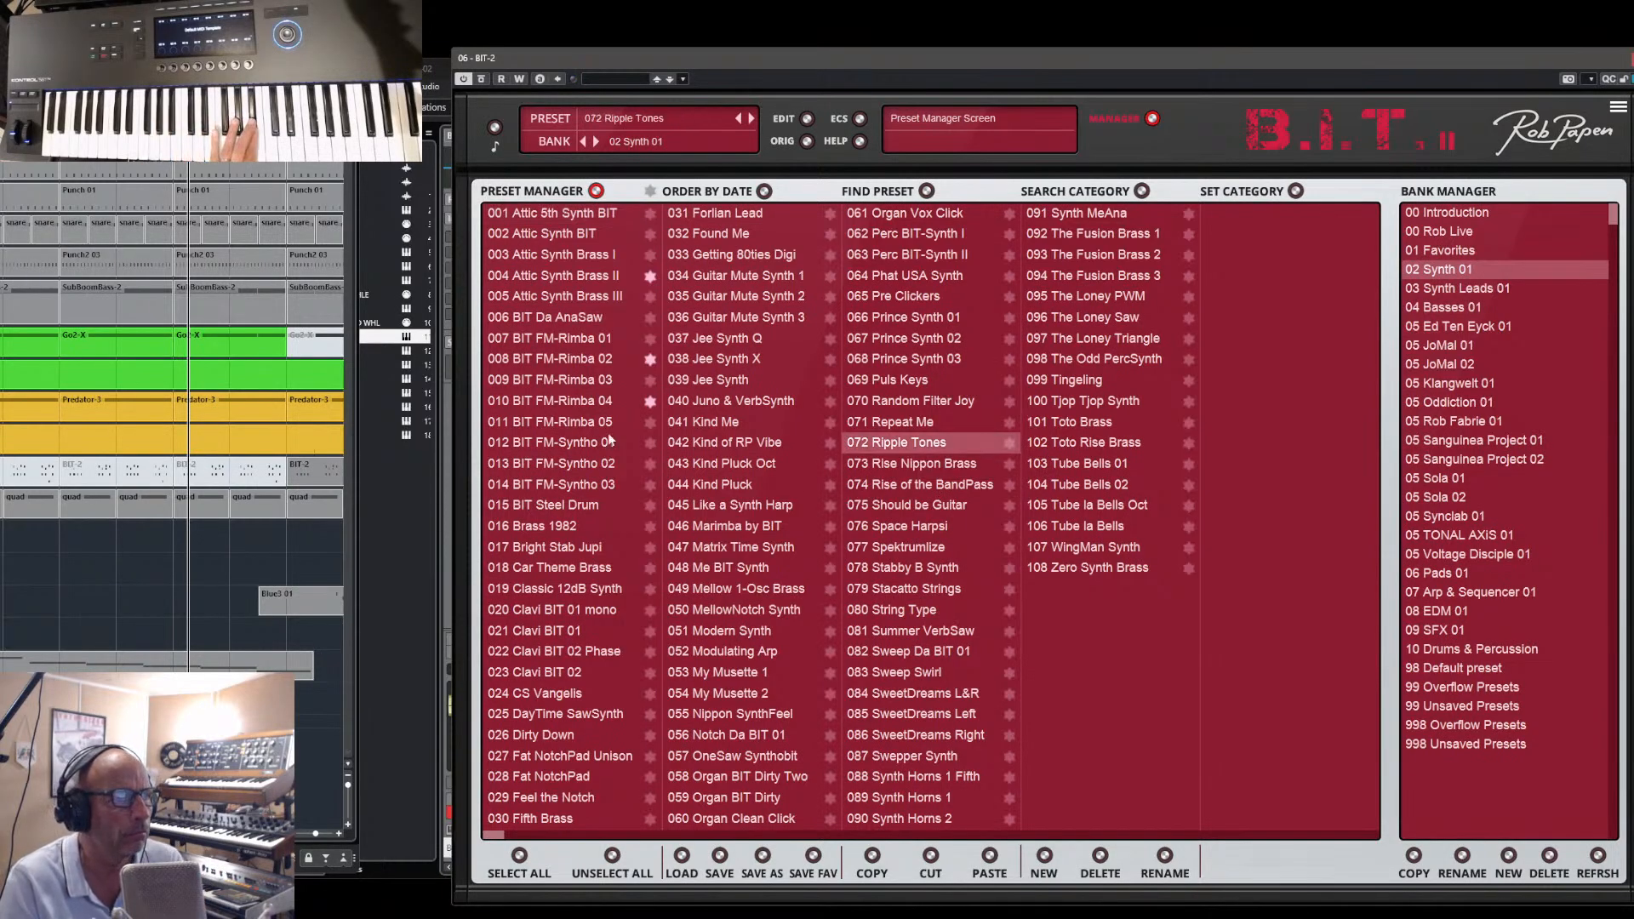
pyautogui.click(561, 364)
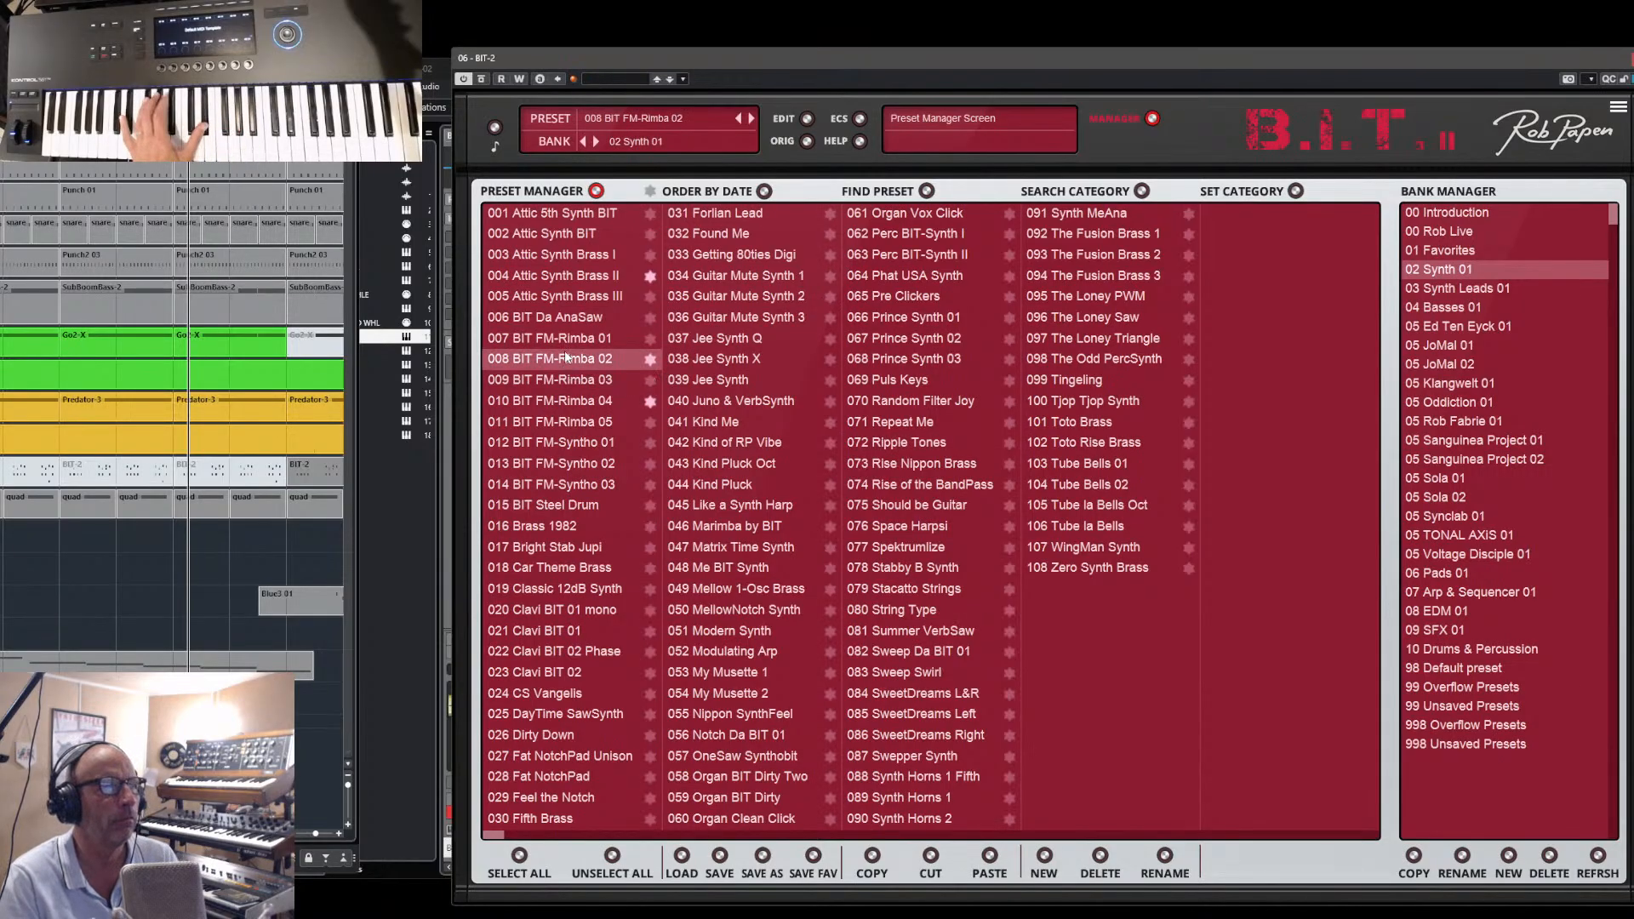
pyautogui.click(565, 340)
pyautogui.click(566, 358)
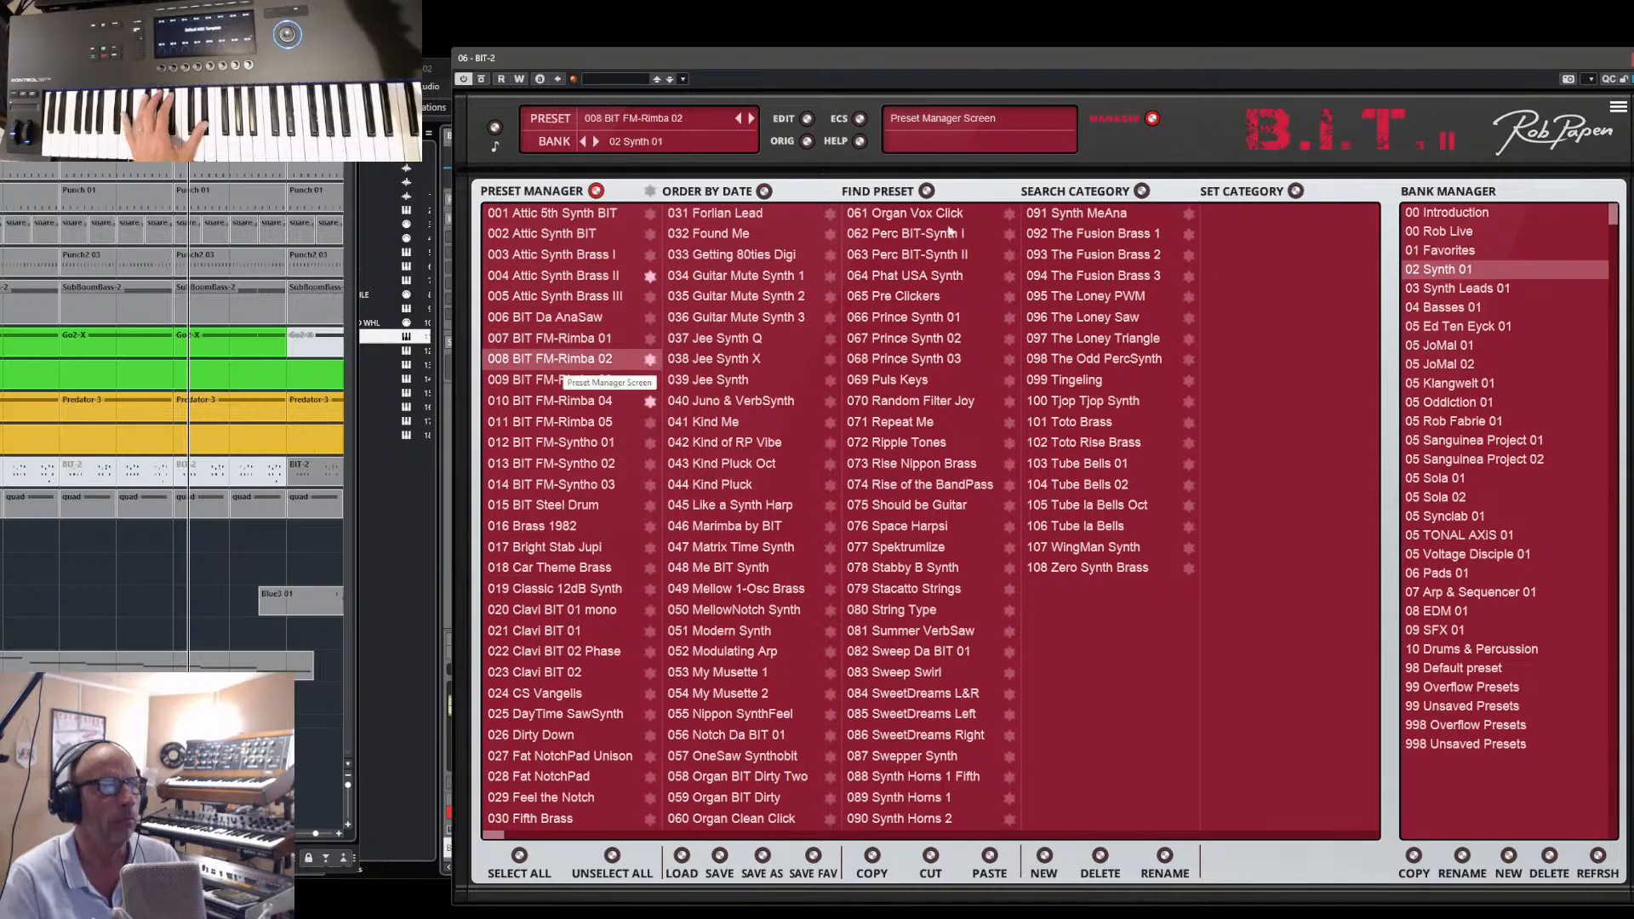
# - Return to the main synth panel with BIT FM-Rimba 02 and raise its main amp volume
pyautogui.click(1286, 136)
pyautogui.click(838, 187)
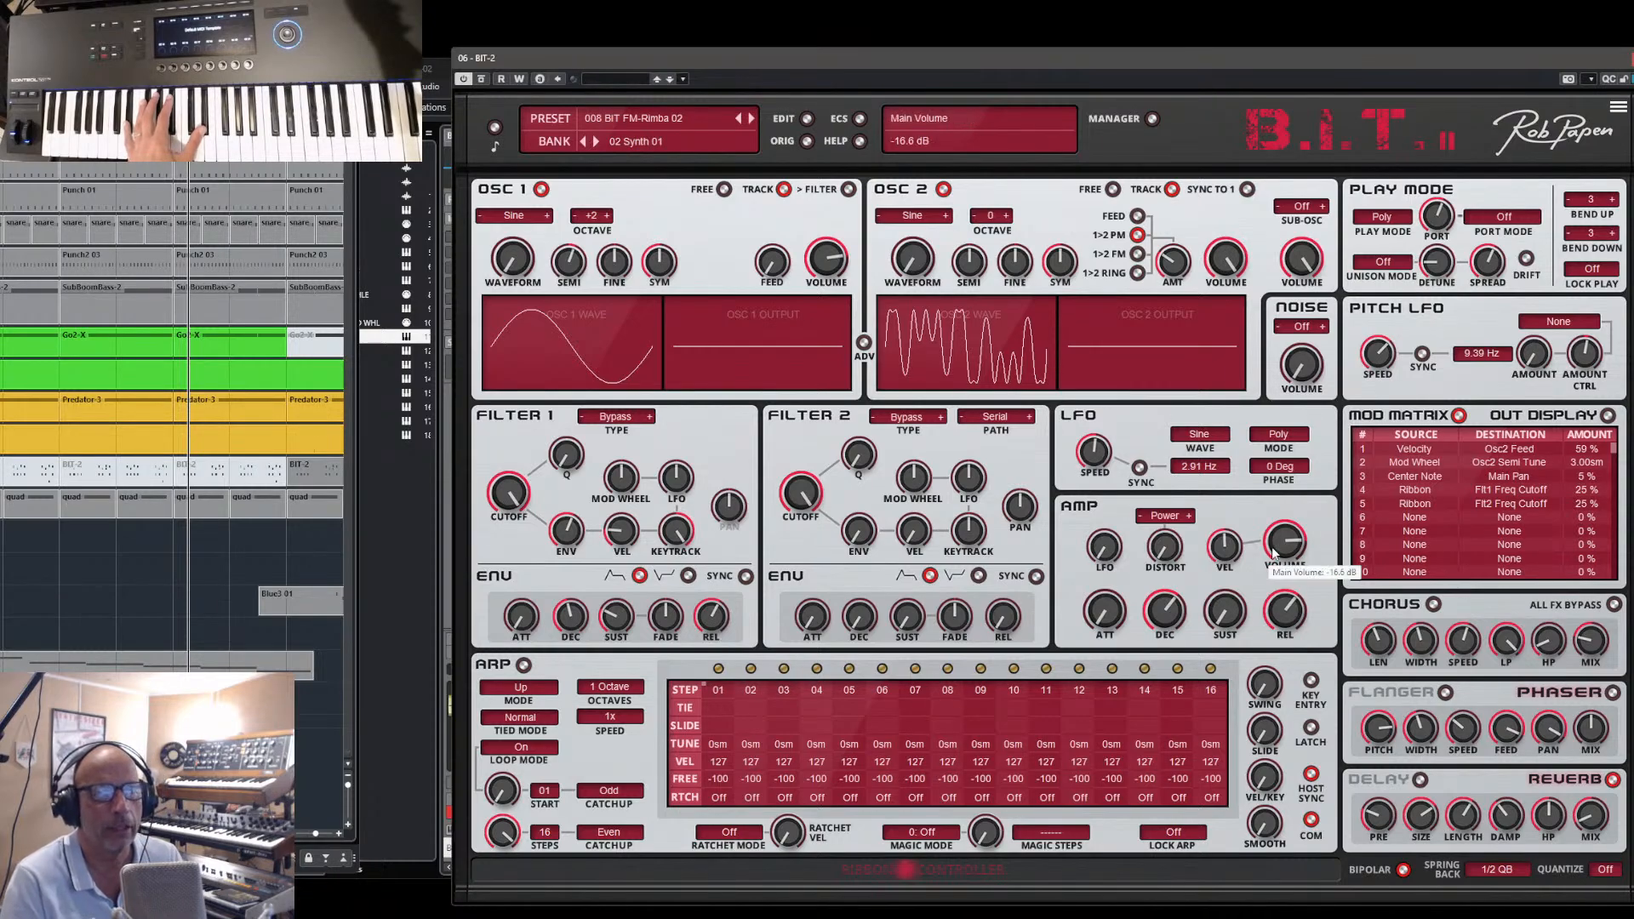
pyautogui.moveTo(1274, 553); pyautogui.dragTo(1281, 538)
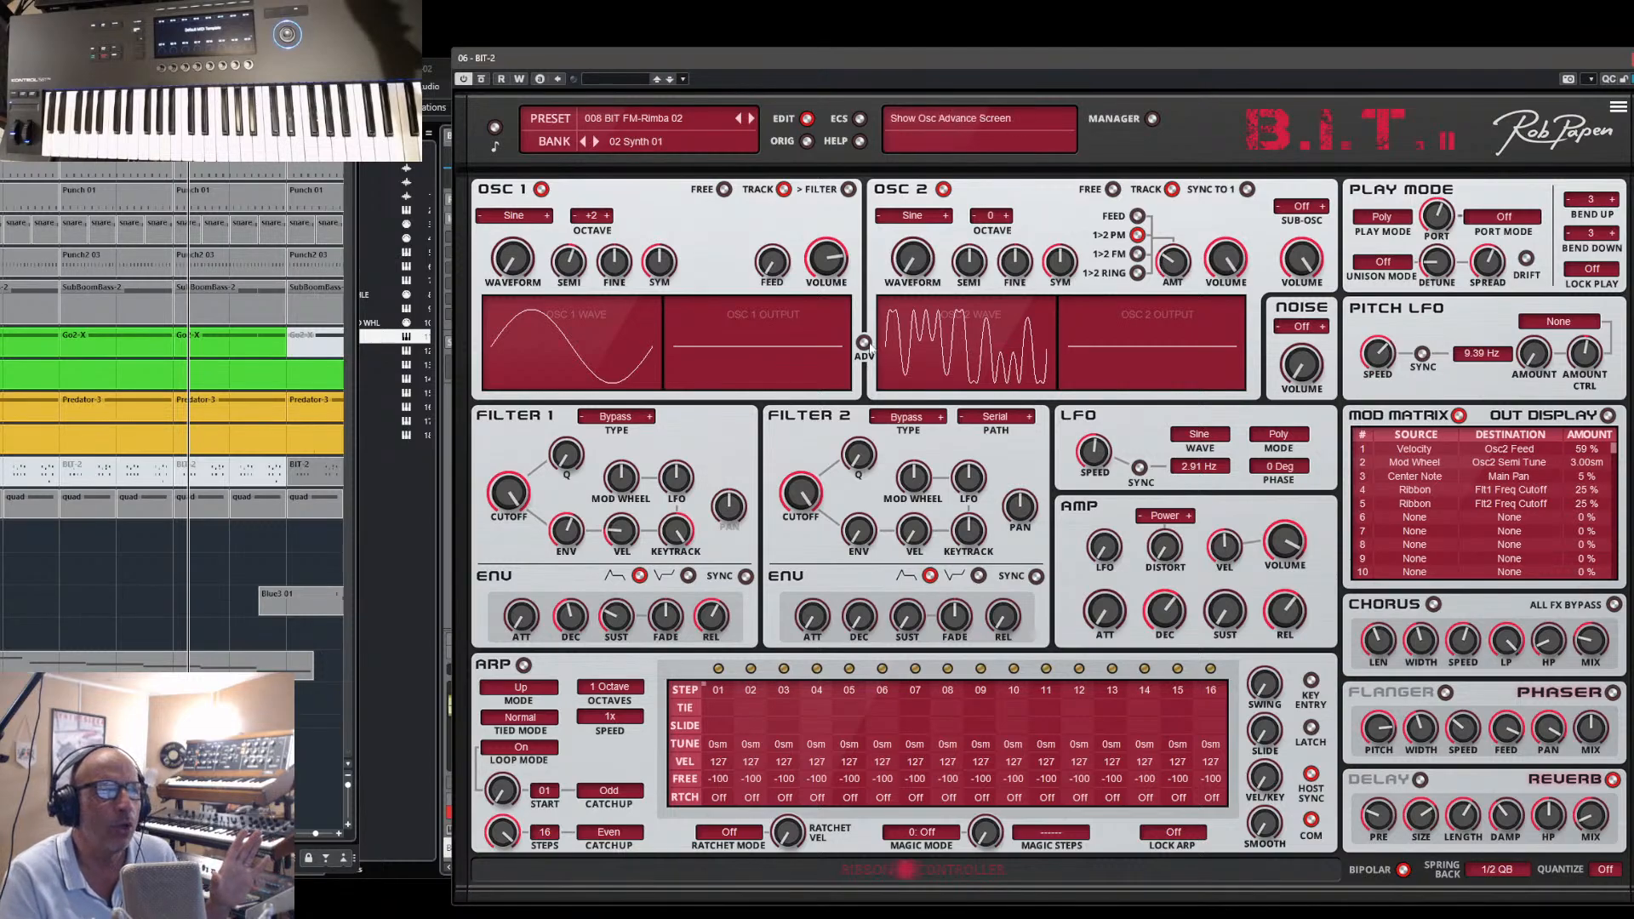
# - Show the advanced oscillator modulation controls, adjust oscillator 1's envelope decay and raise its semitone tuning
pyautogui.click(870, 347)
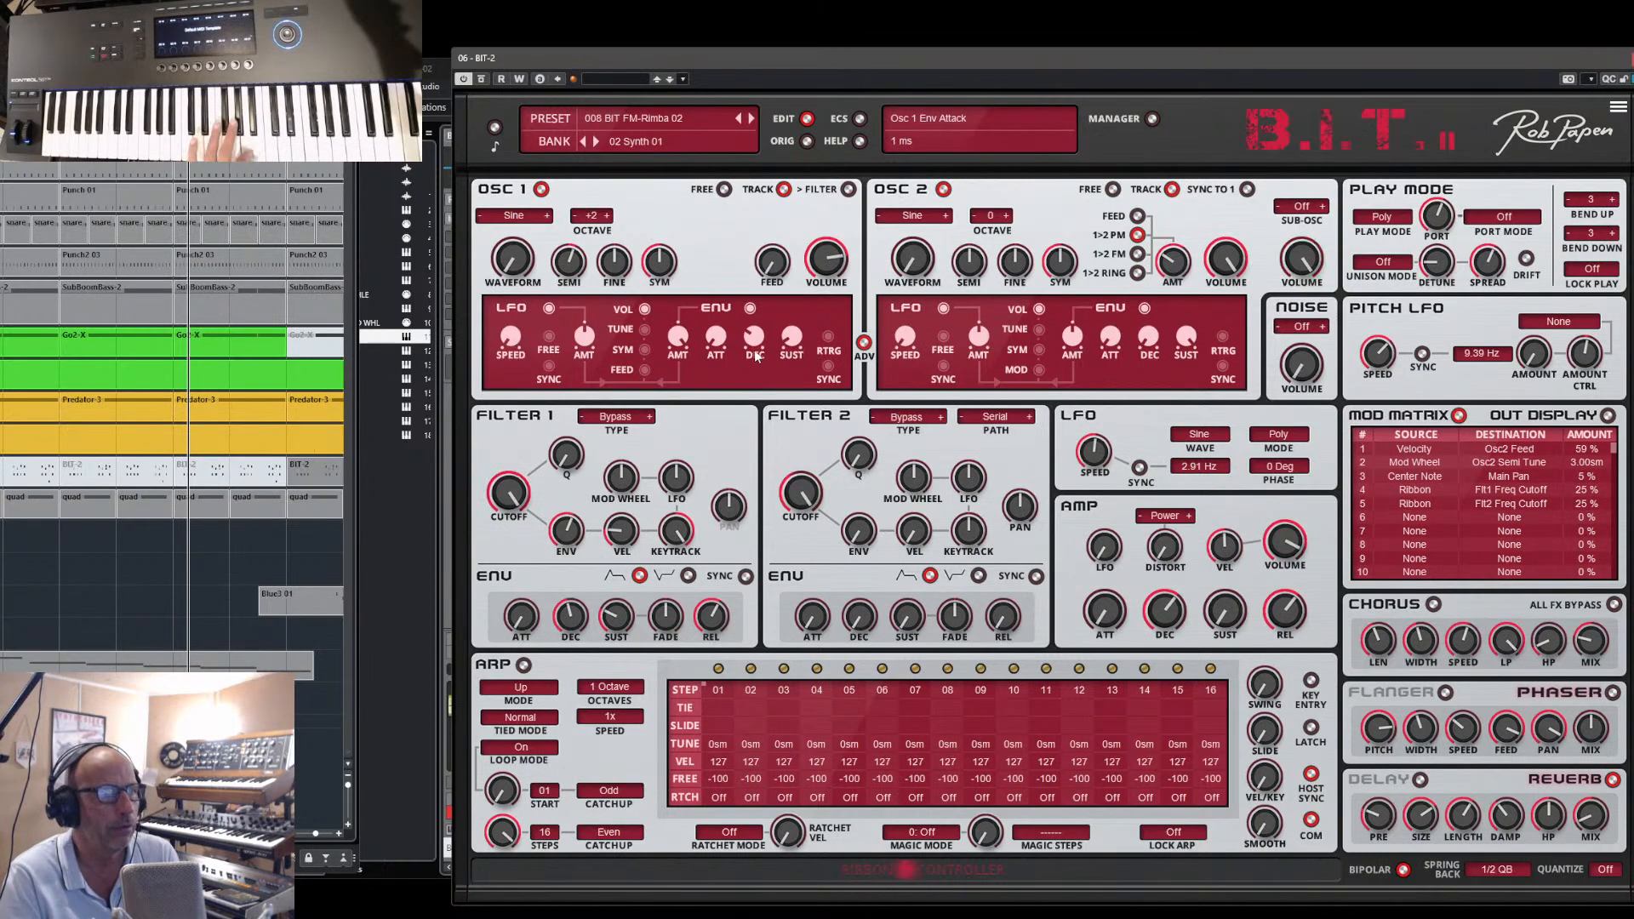
pyautogui.moveTo(764, 302); pyautogui.dragTo(760, 331)
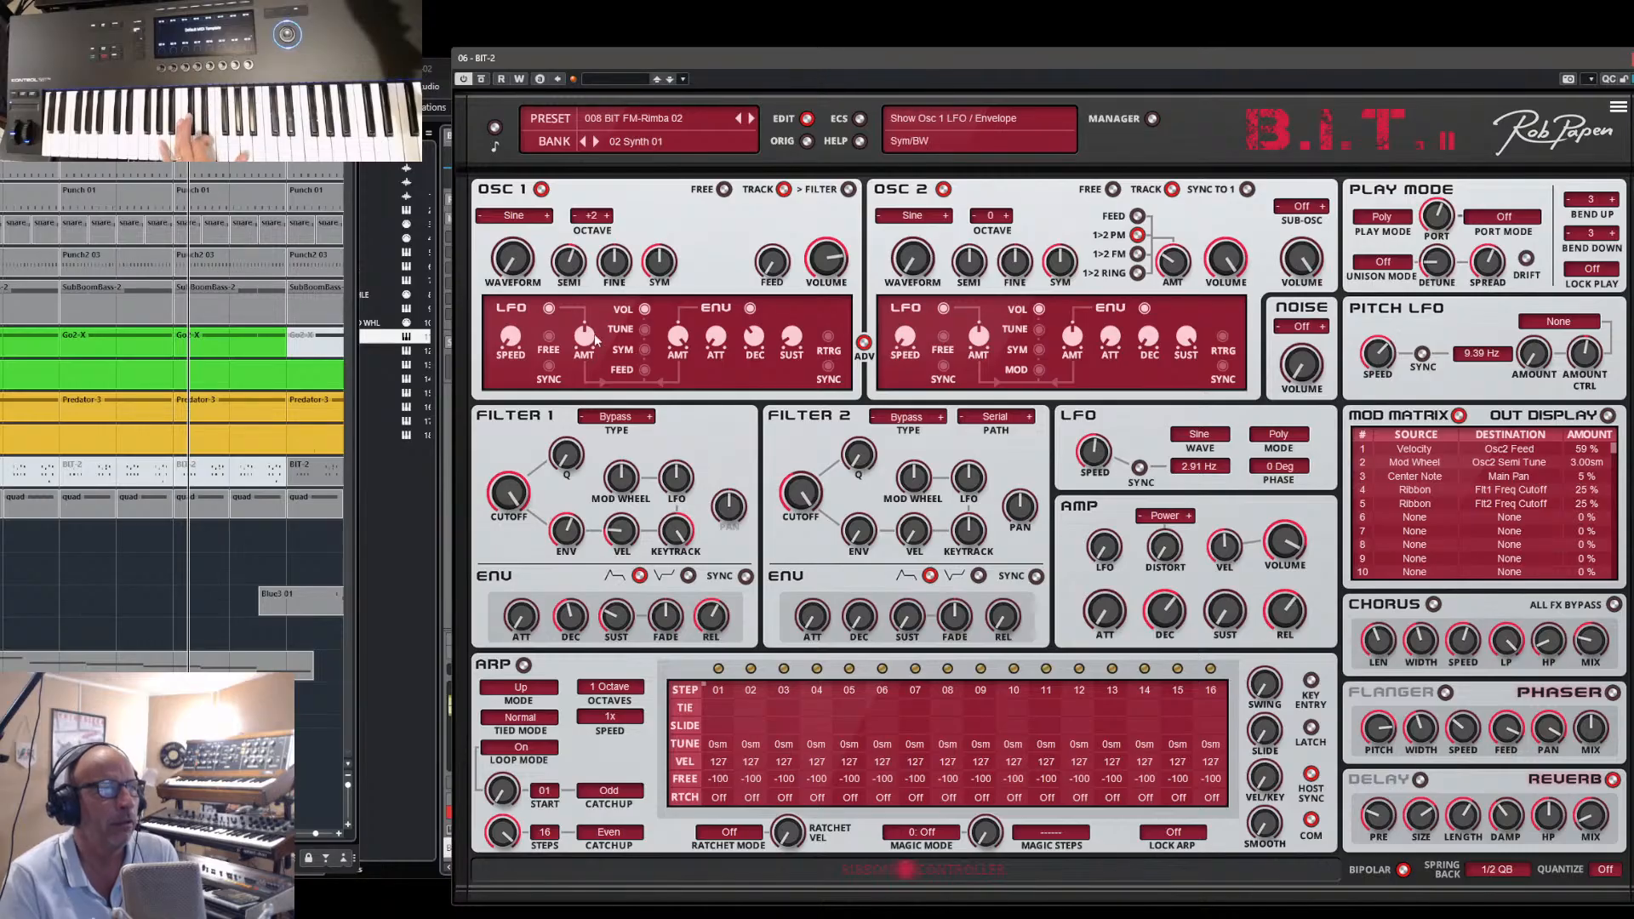
pyautogui.scroll(11, 575, 260)
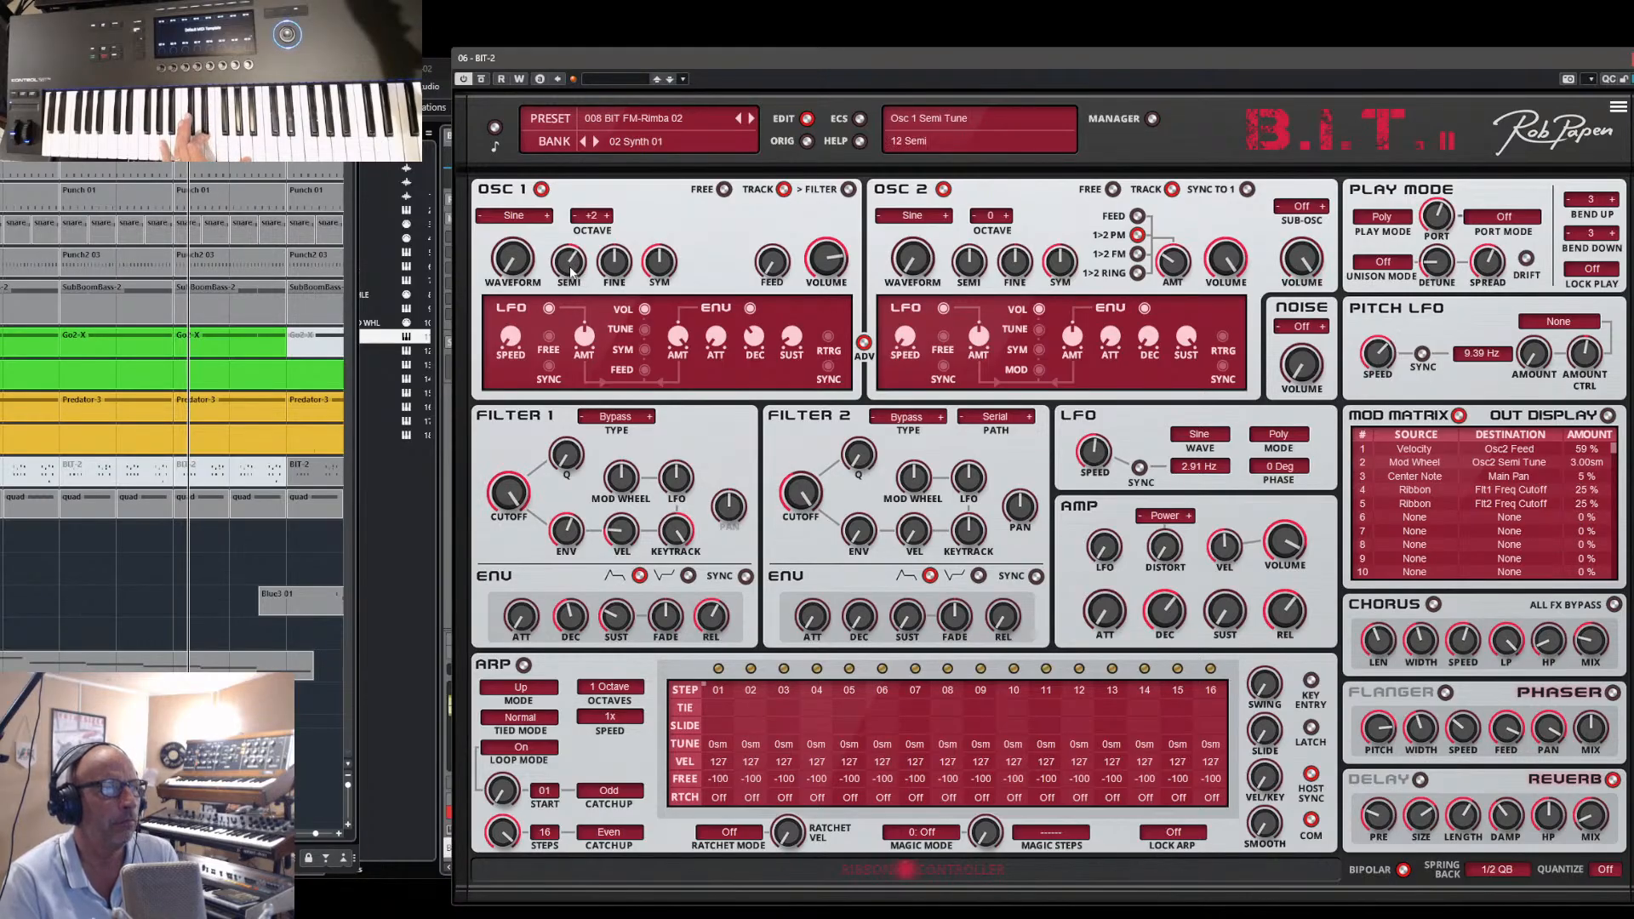
pyautogui.scroll(7, 575, 260)
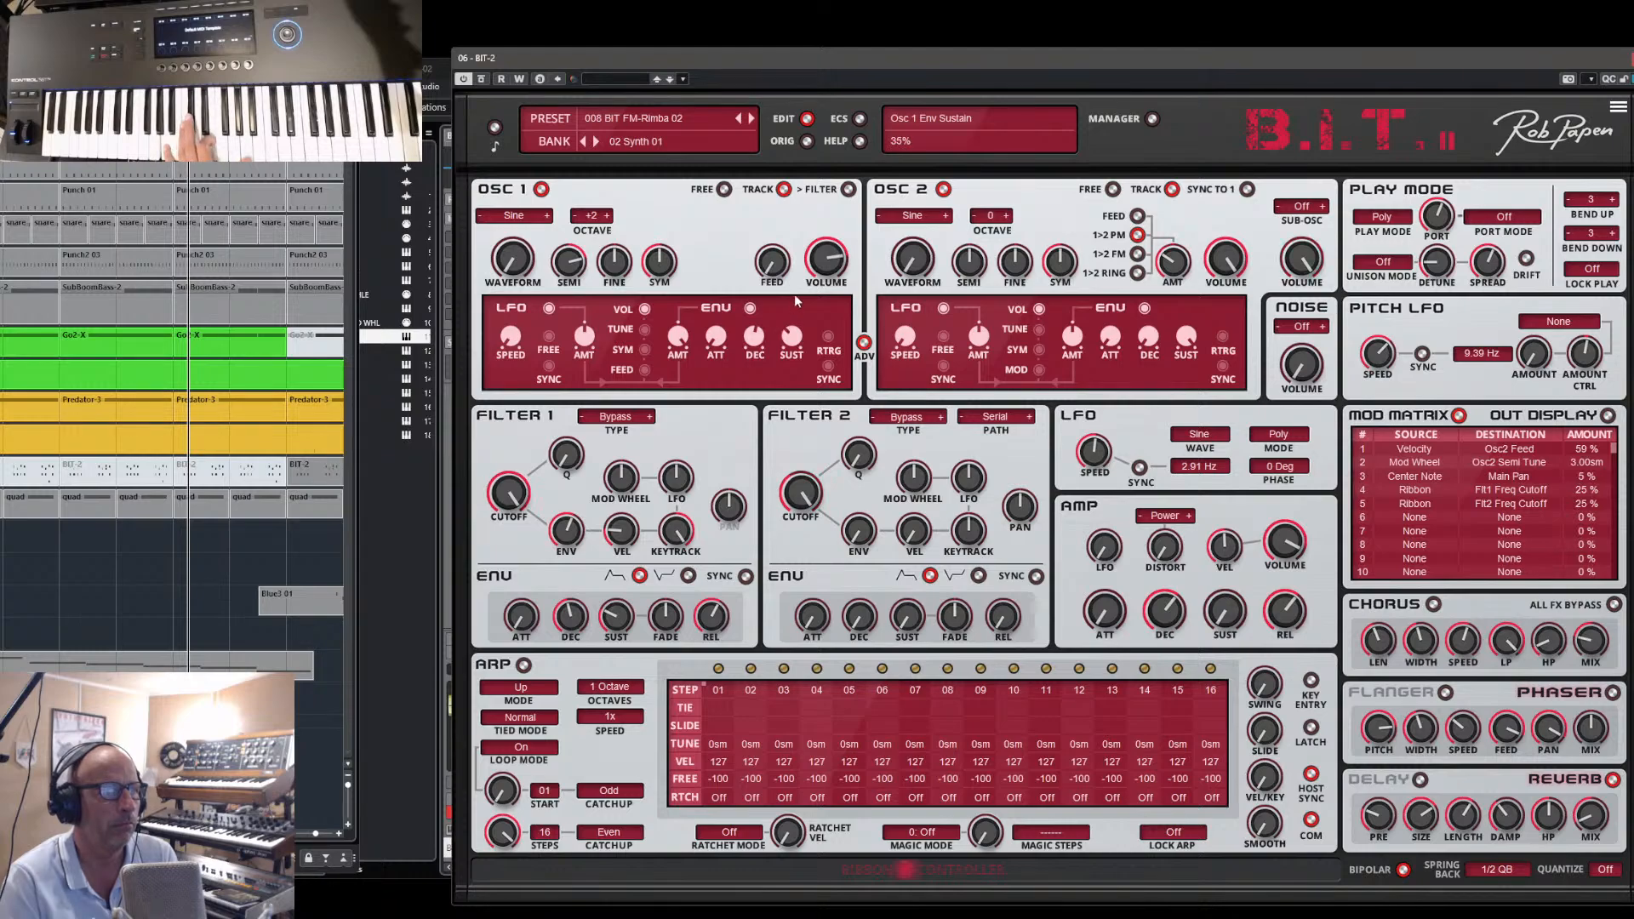
# - Assign oscillator 1's modulation to Tune and readjust its envelope decay
pyautogui.moveTo(754, 337)
pyautogui.mouseDown()
pyautogui.moveTo(768, 311)
pyautogui.moveTo(760, 361)
pyautogui.moveTo(800, 355)
pyautogui.moveTo(757, 356)
pyautogui.mouseUp()
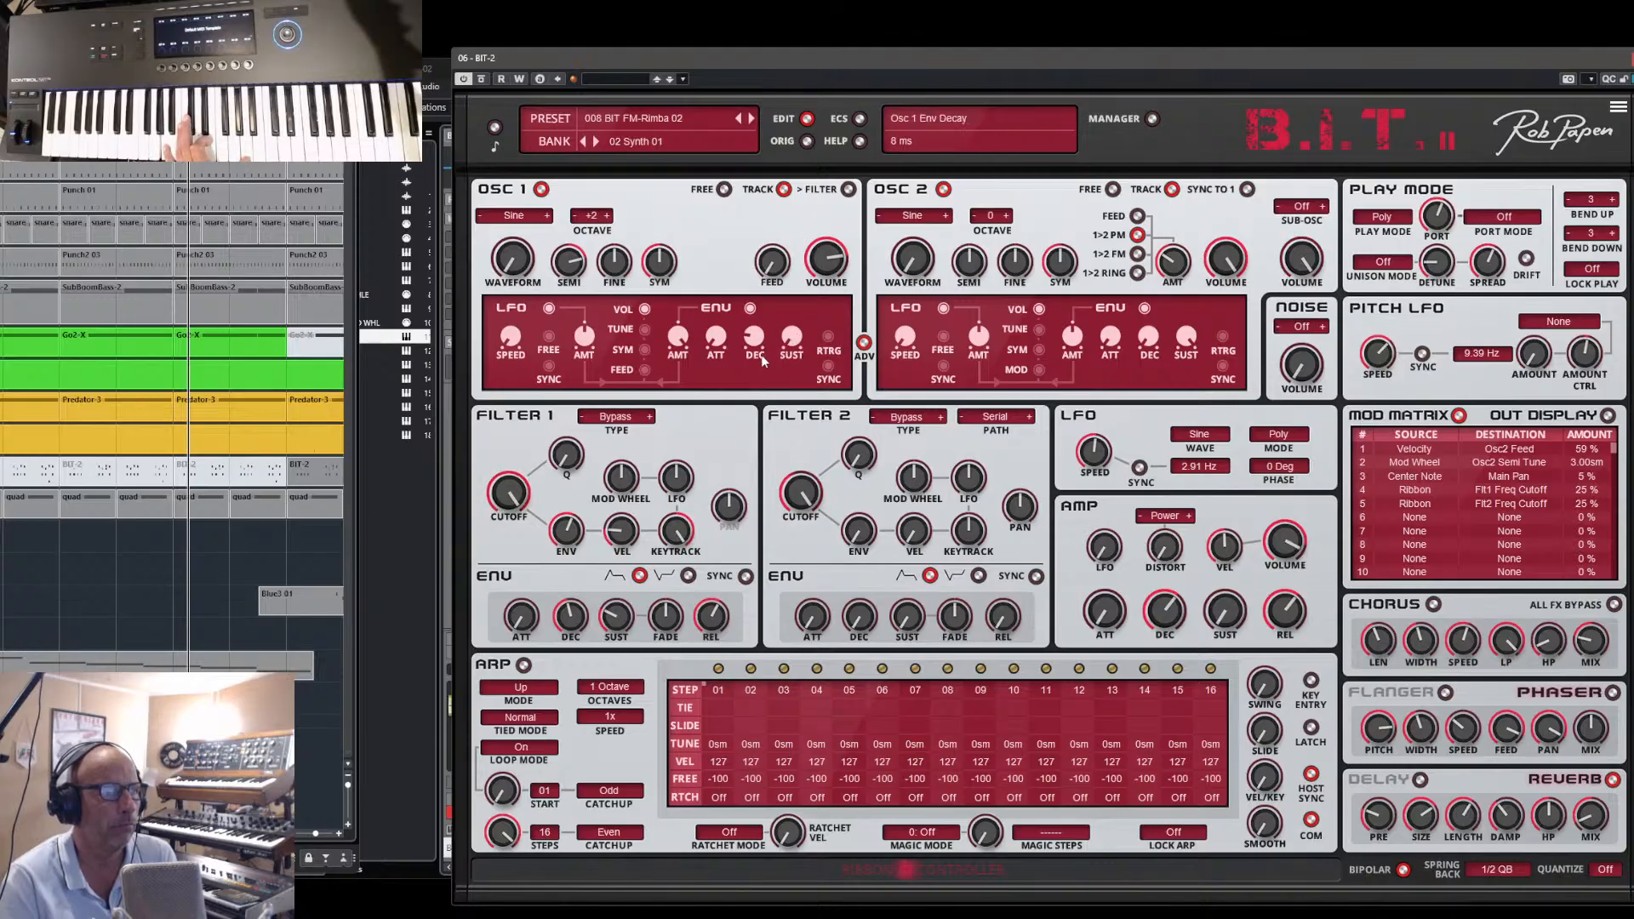
pyautogui.click(643, 329)
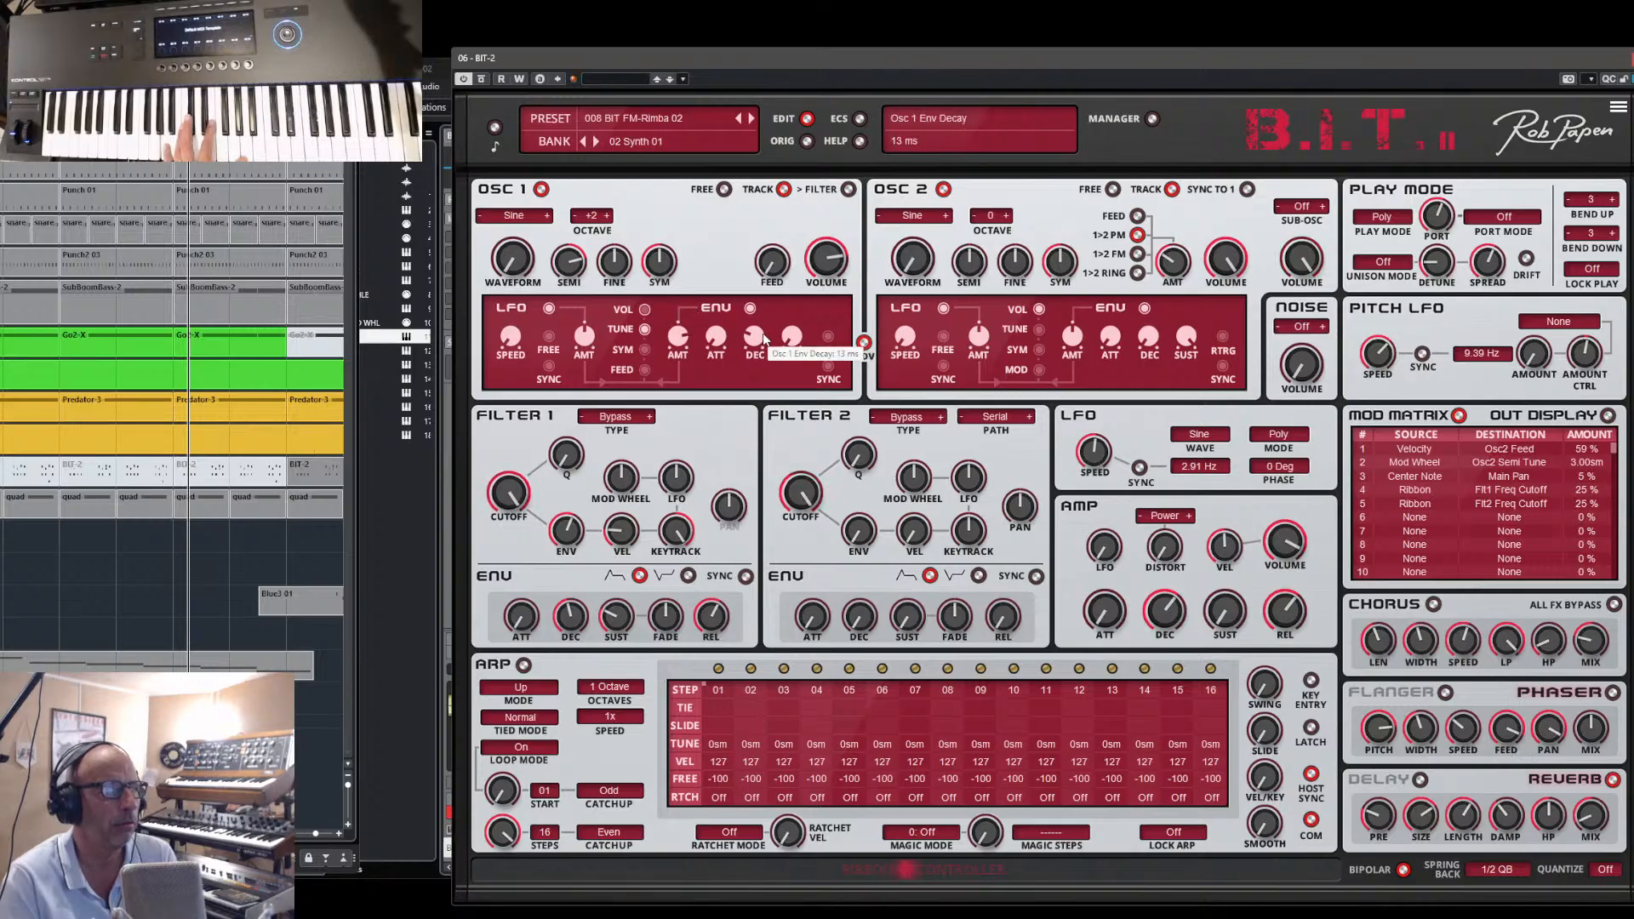
pyautogui.moveTo(756, 339); pyautogui.dragTo(759, 354)
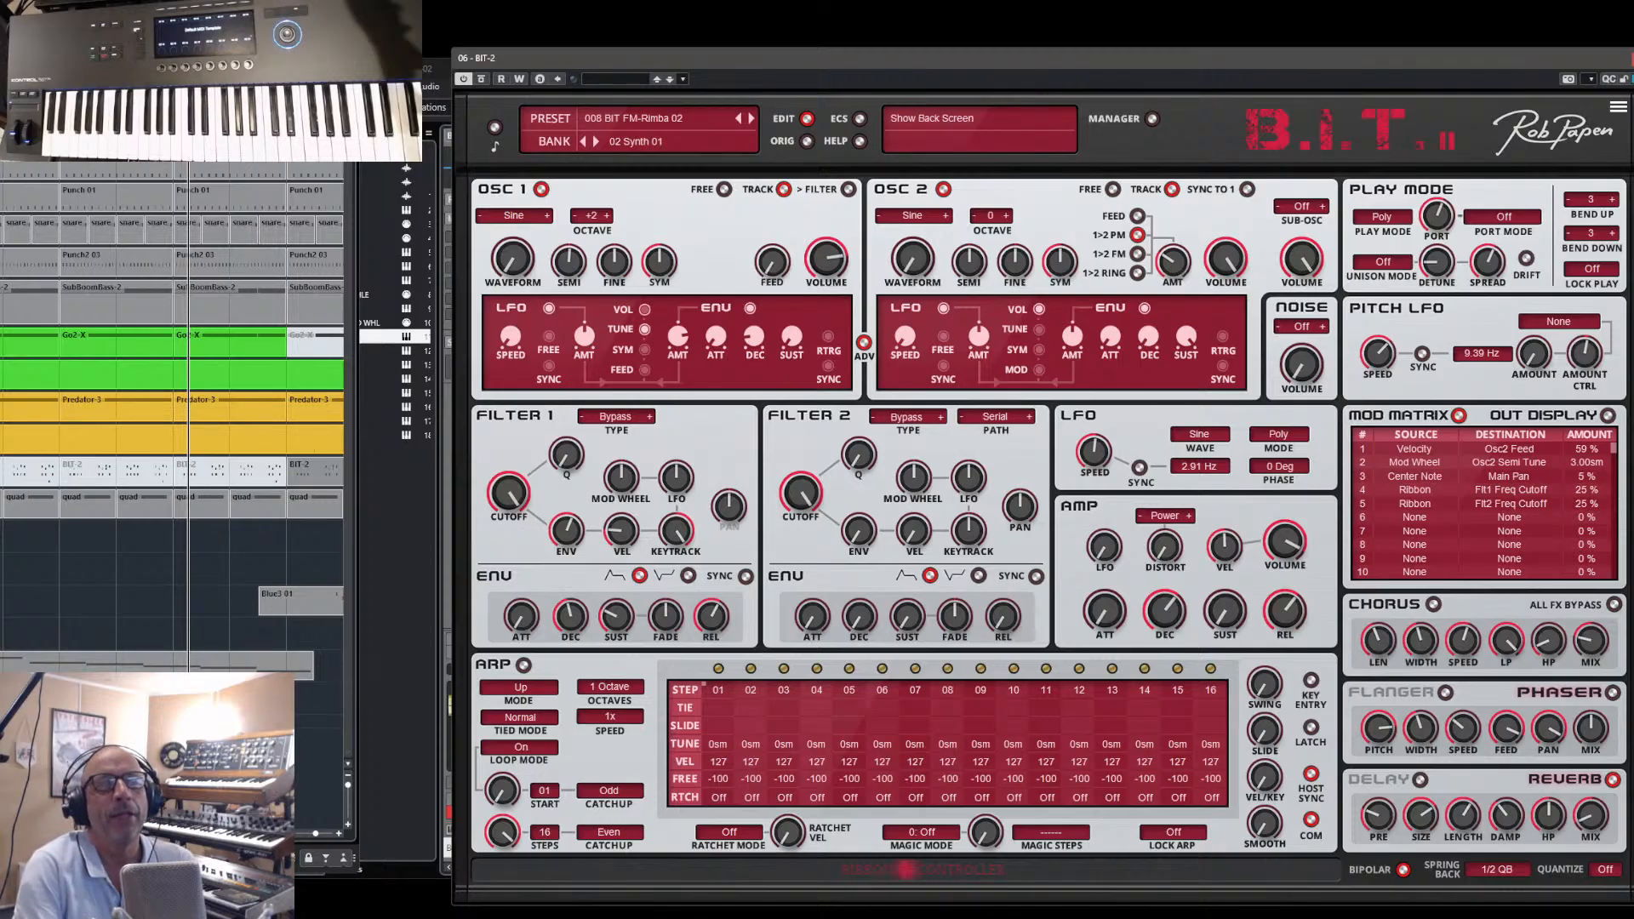
# - Close the B.I.T. II window, select the Blue3 02 track and open its Blue III instrument in Komplete Kontrol
pyautogui.click(1631, 59)
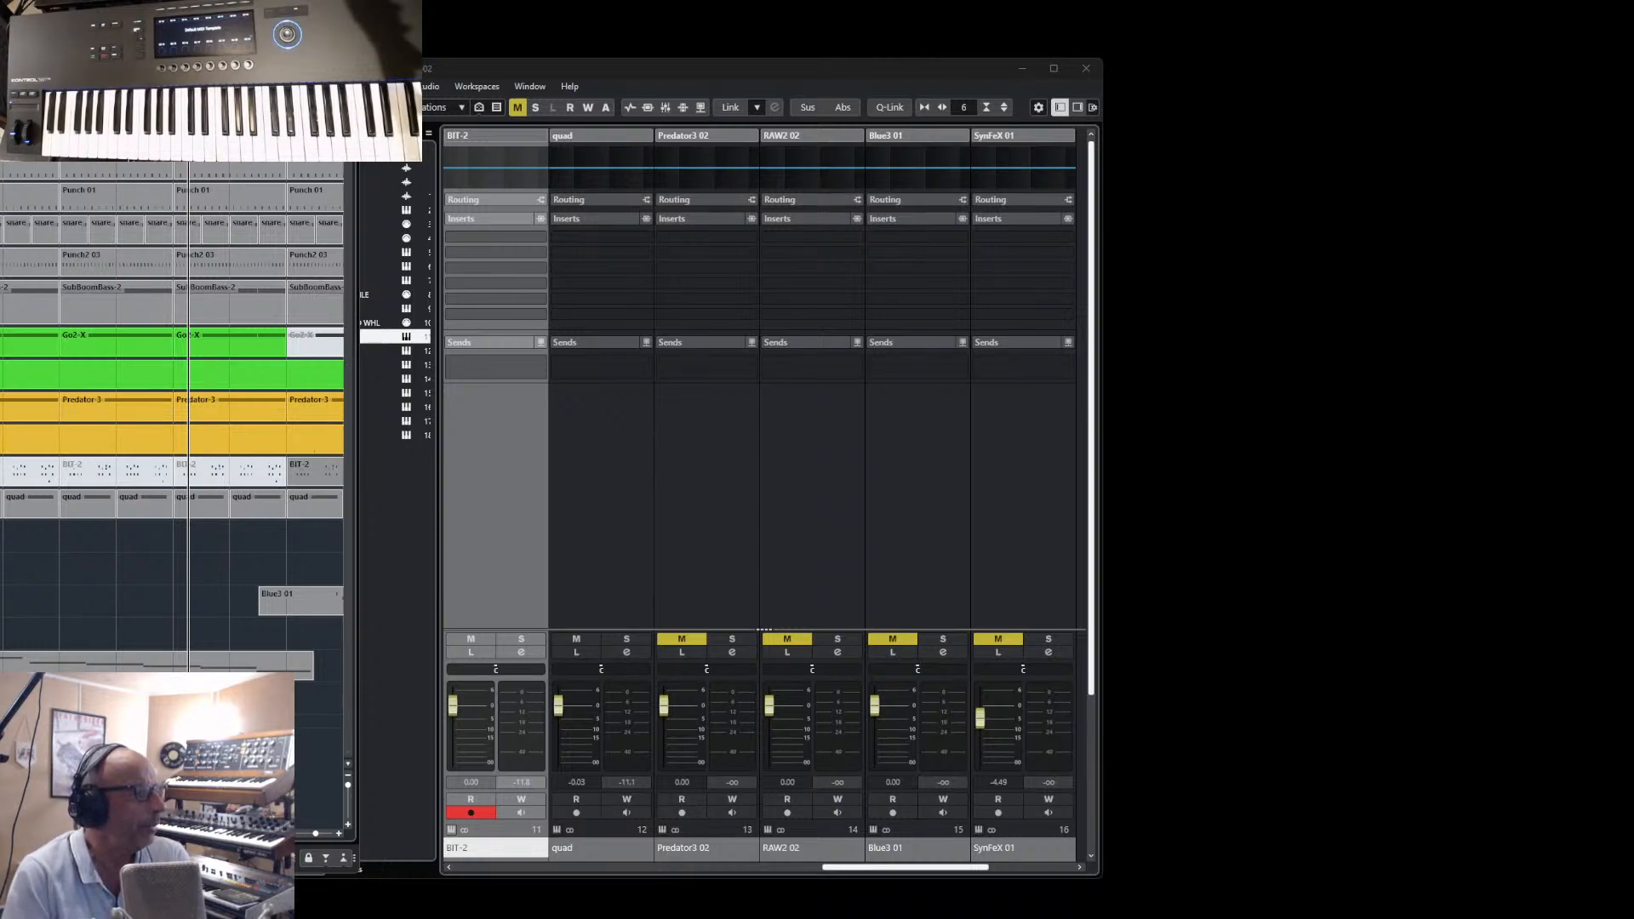
pyautogui.click(2, 665)
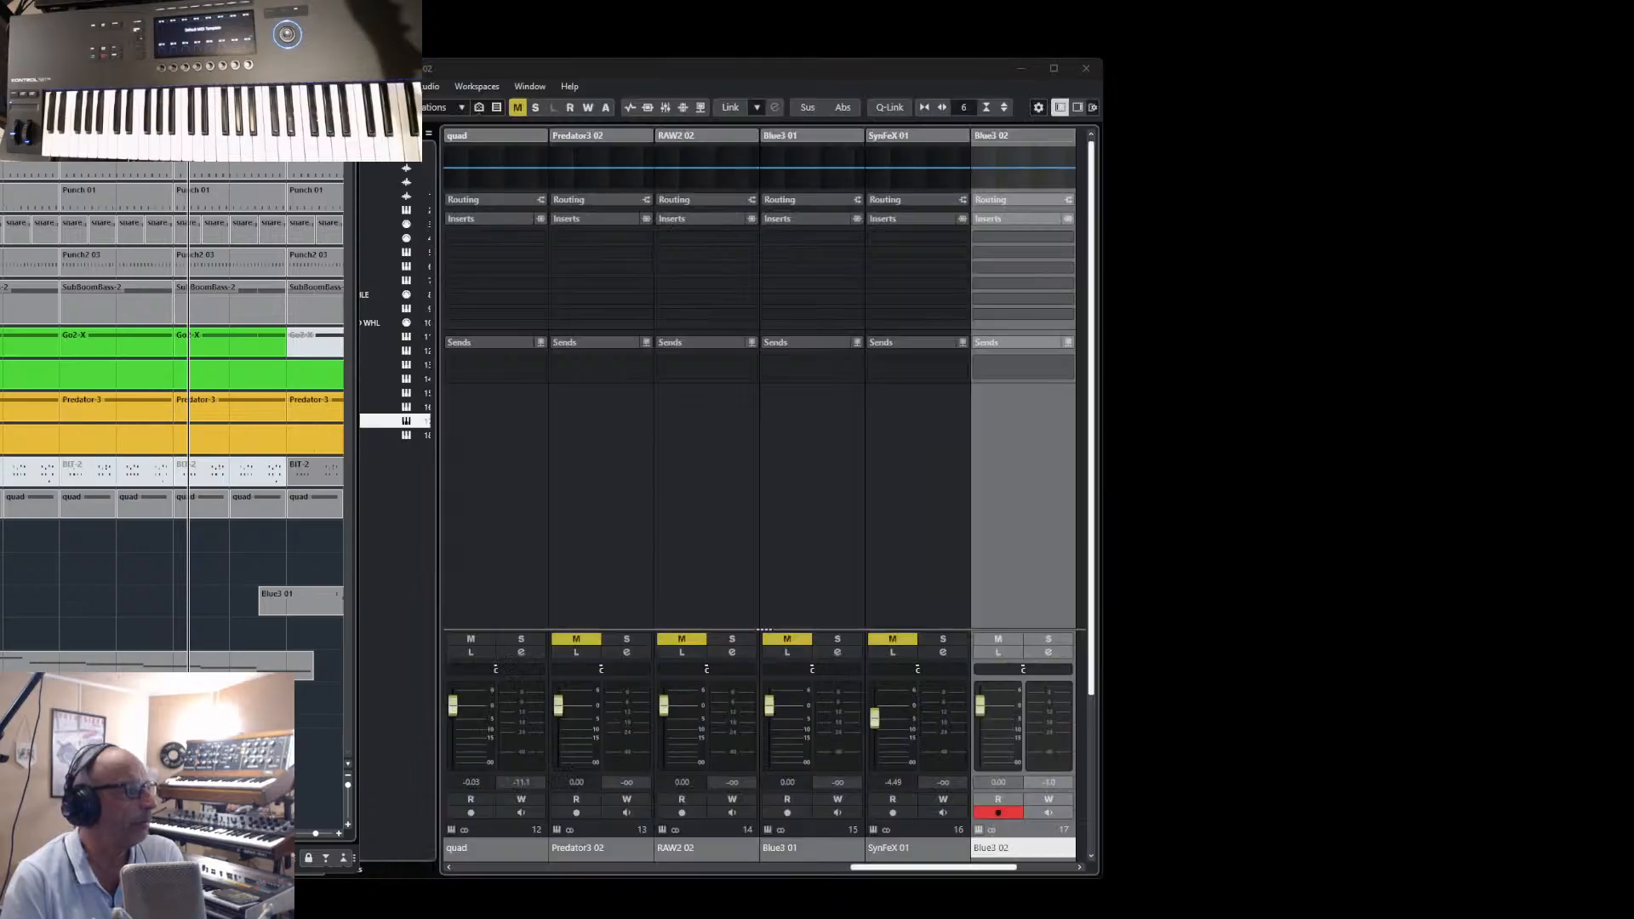
pyautogui.click(2, 698)
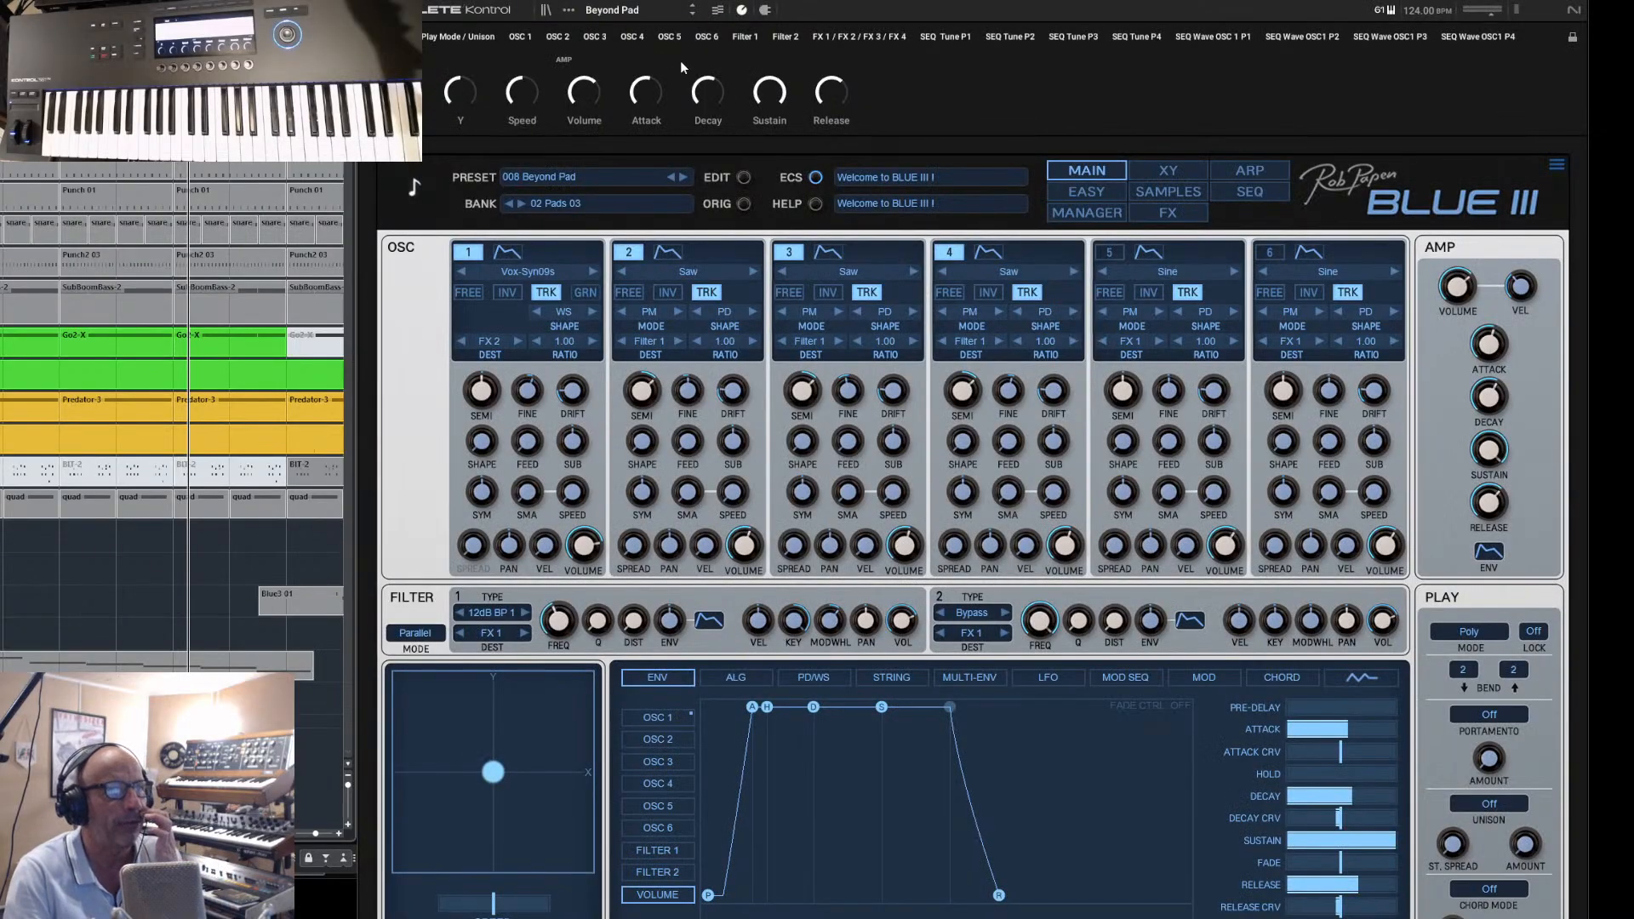
pyautogui.moveTo(1174, 0); pyautogui.dragTo(1185, 1)
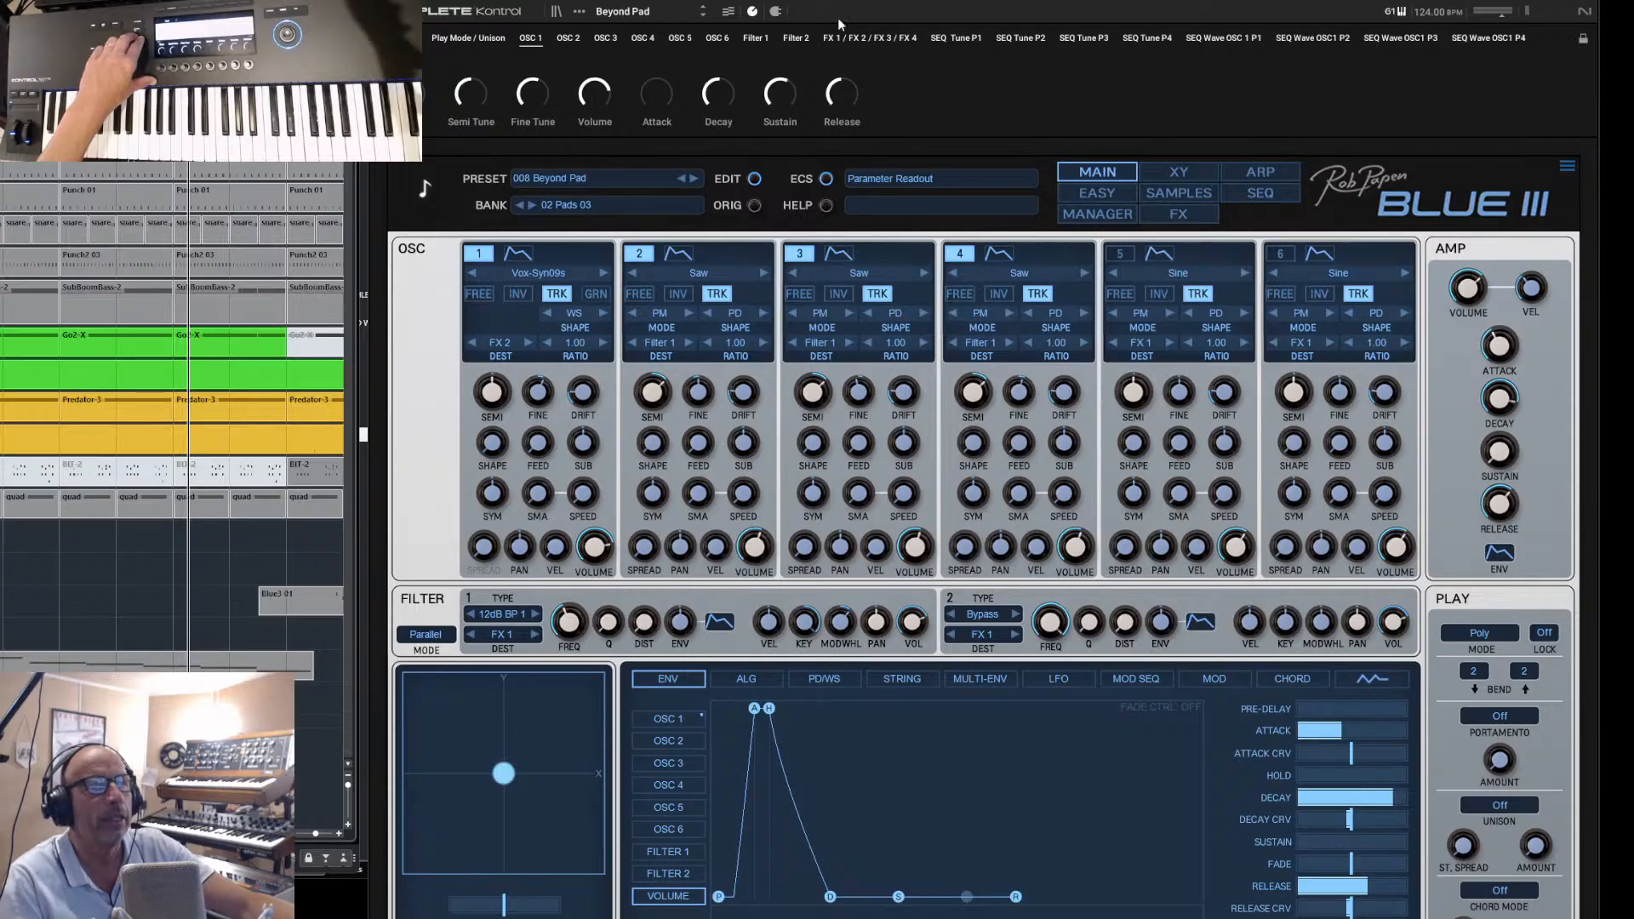
# - Load DigiPlectrum Bass 1 from Blue3's 04 Digital Bass 01 bank using the Komplete Kontrol browser
pyautogui.click(564, 15)
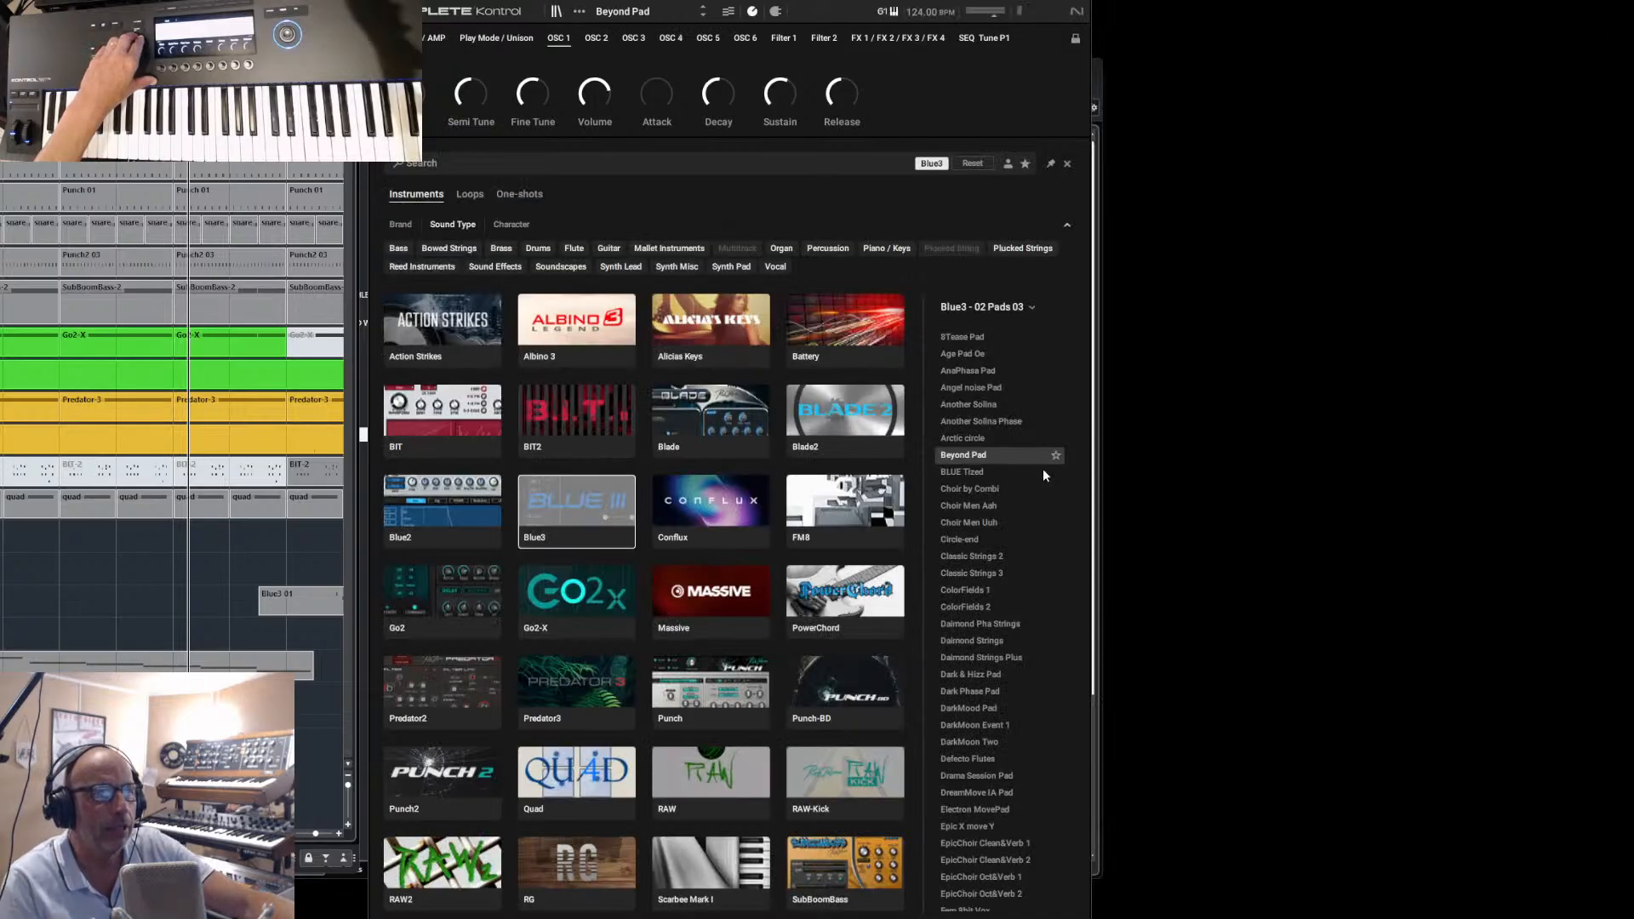
pyautogui.click(963, 308)
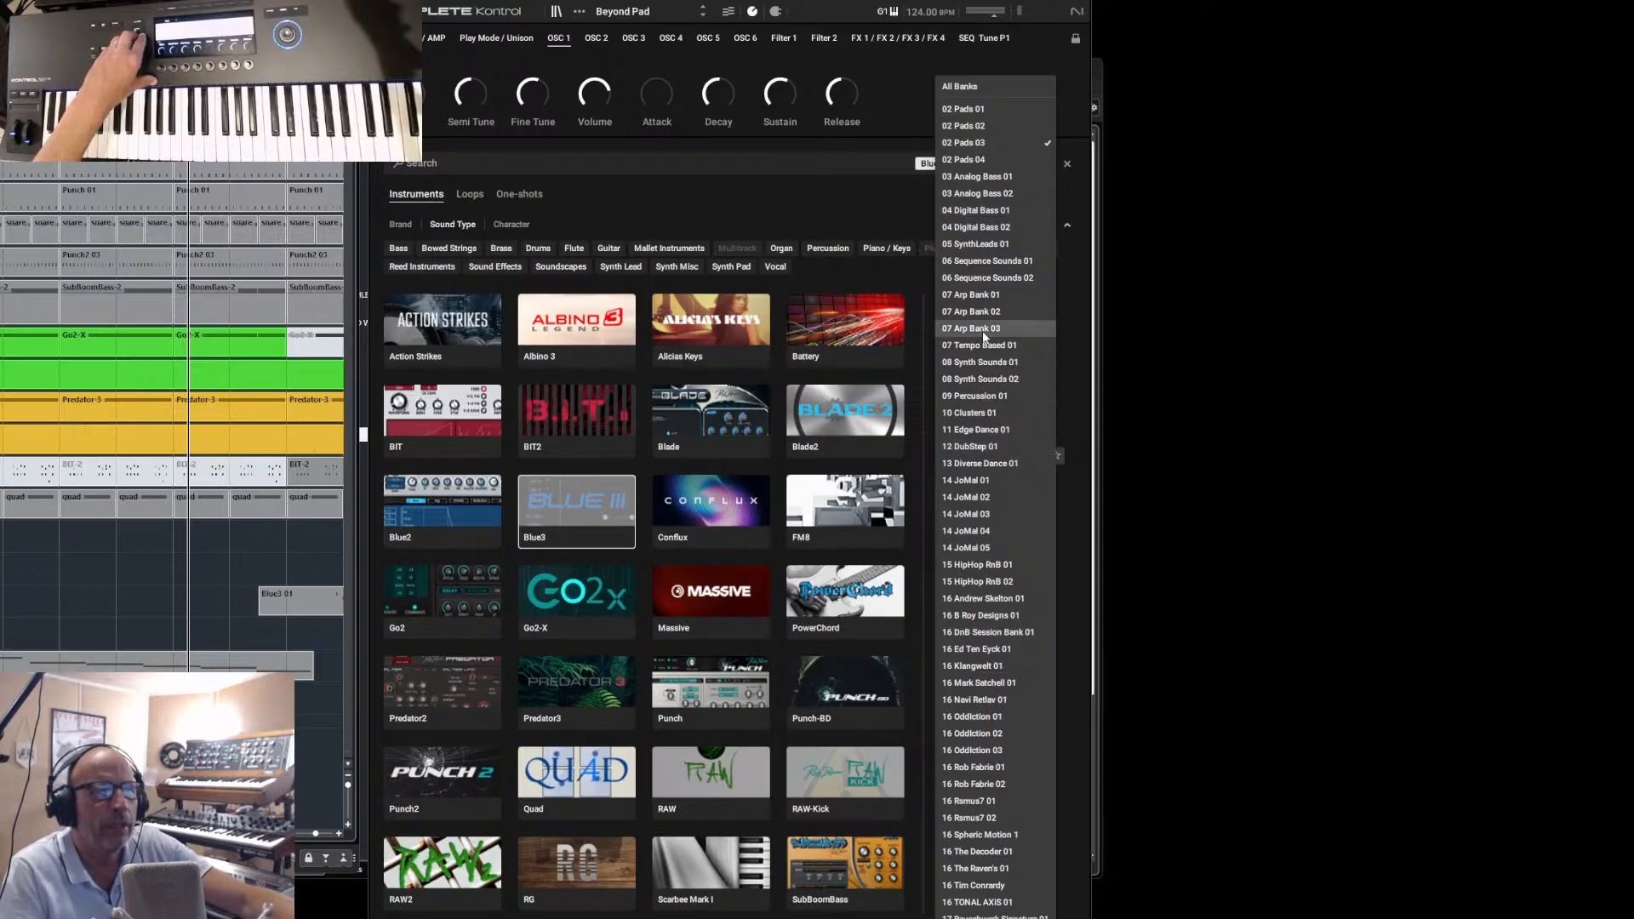
pyautogui.click(987, 212)
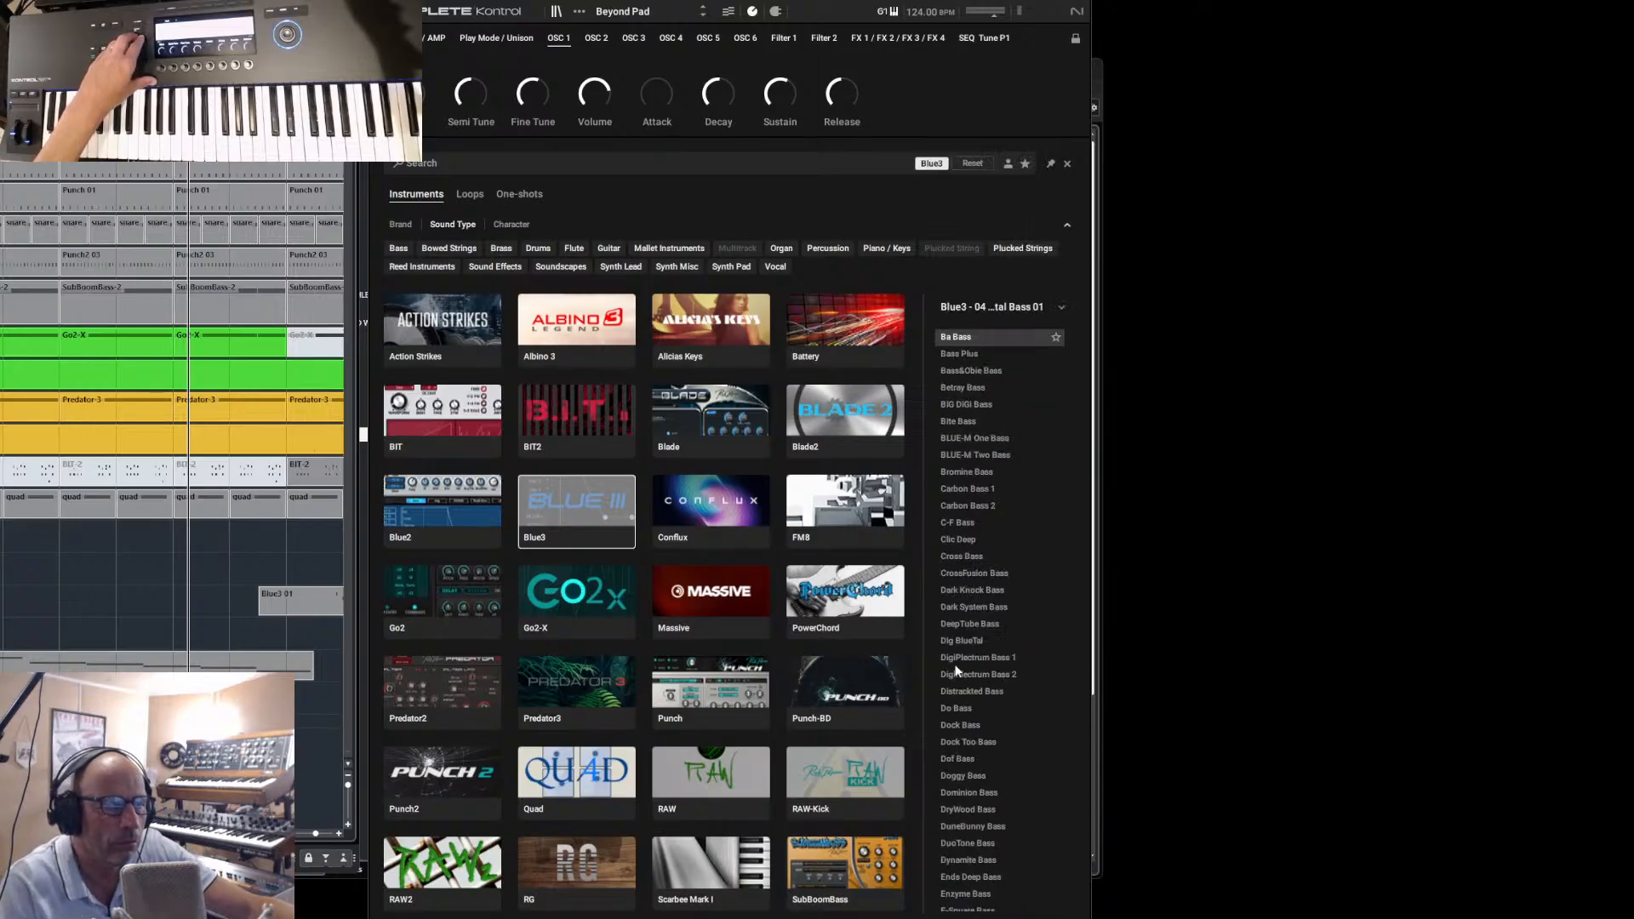
pyautogui.click(955, 661)
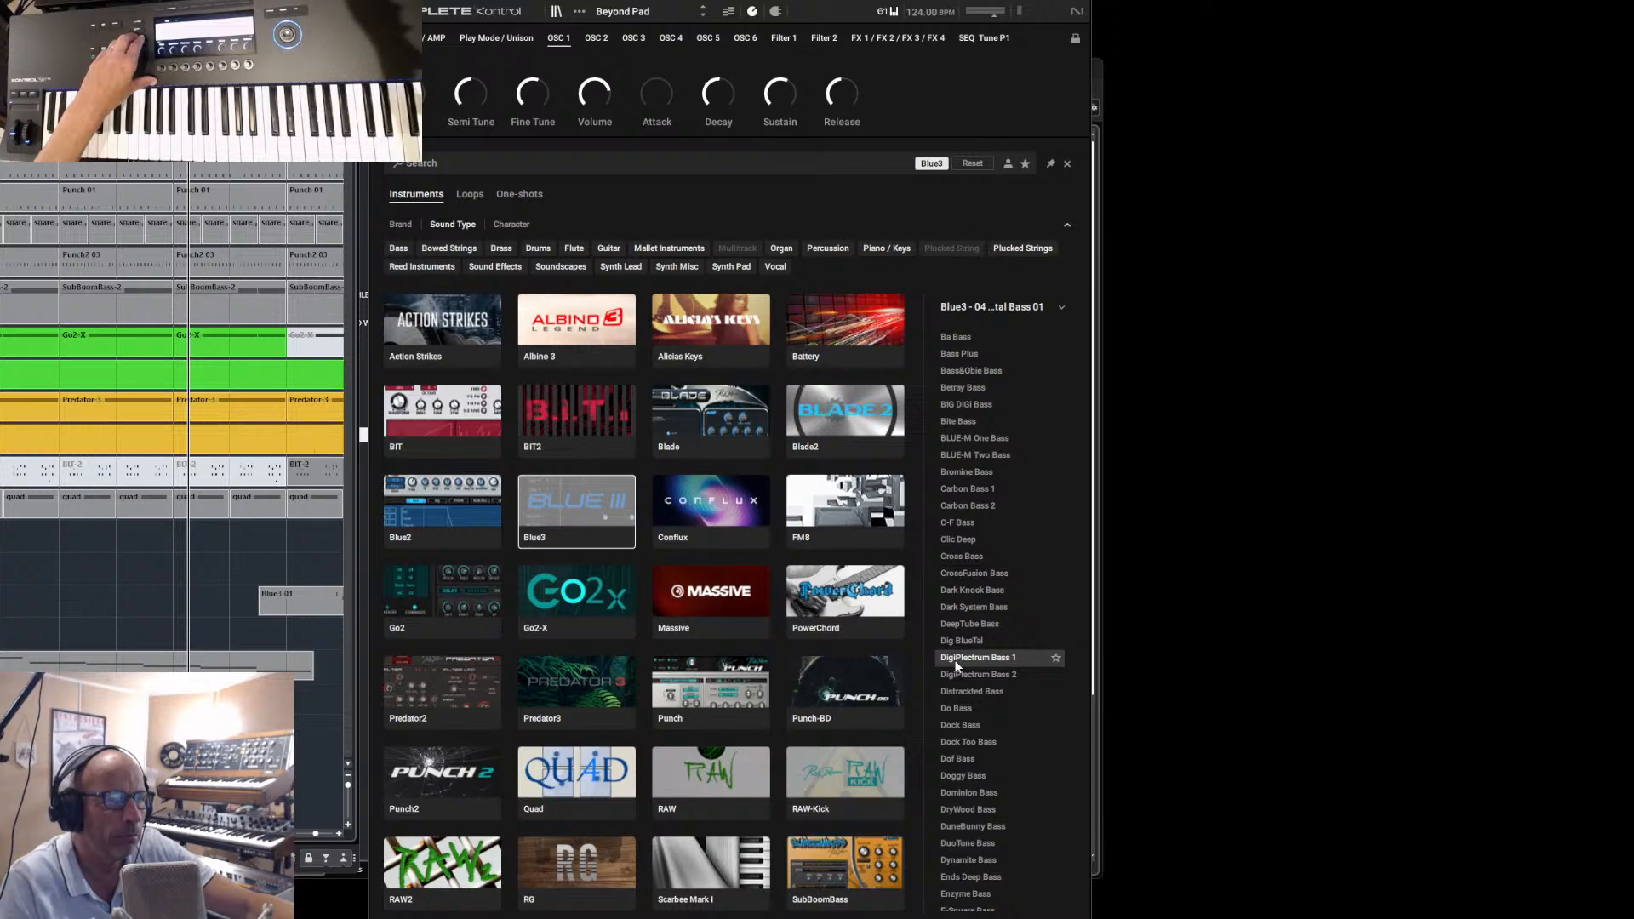
pyautogui.doubleClick(954, 663)
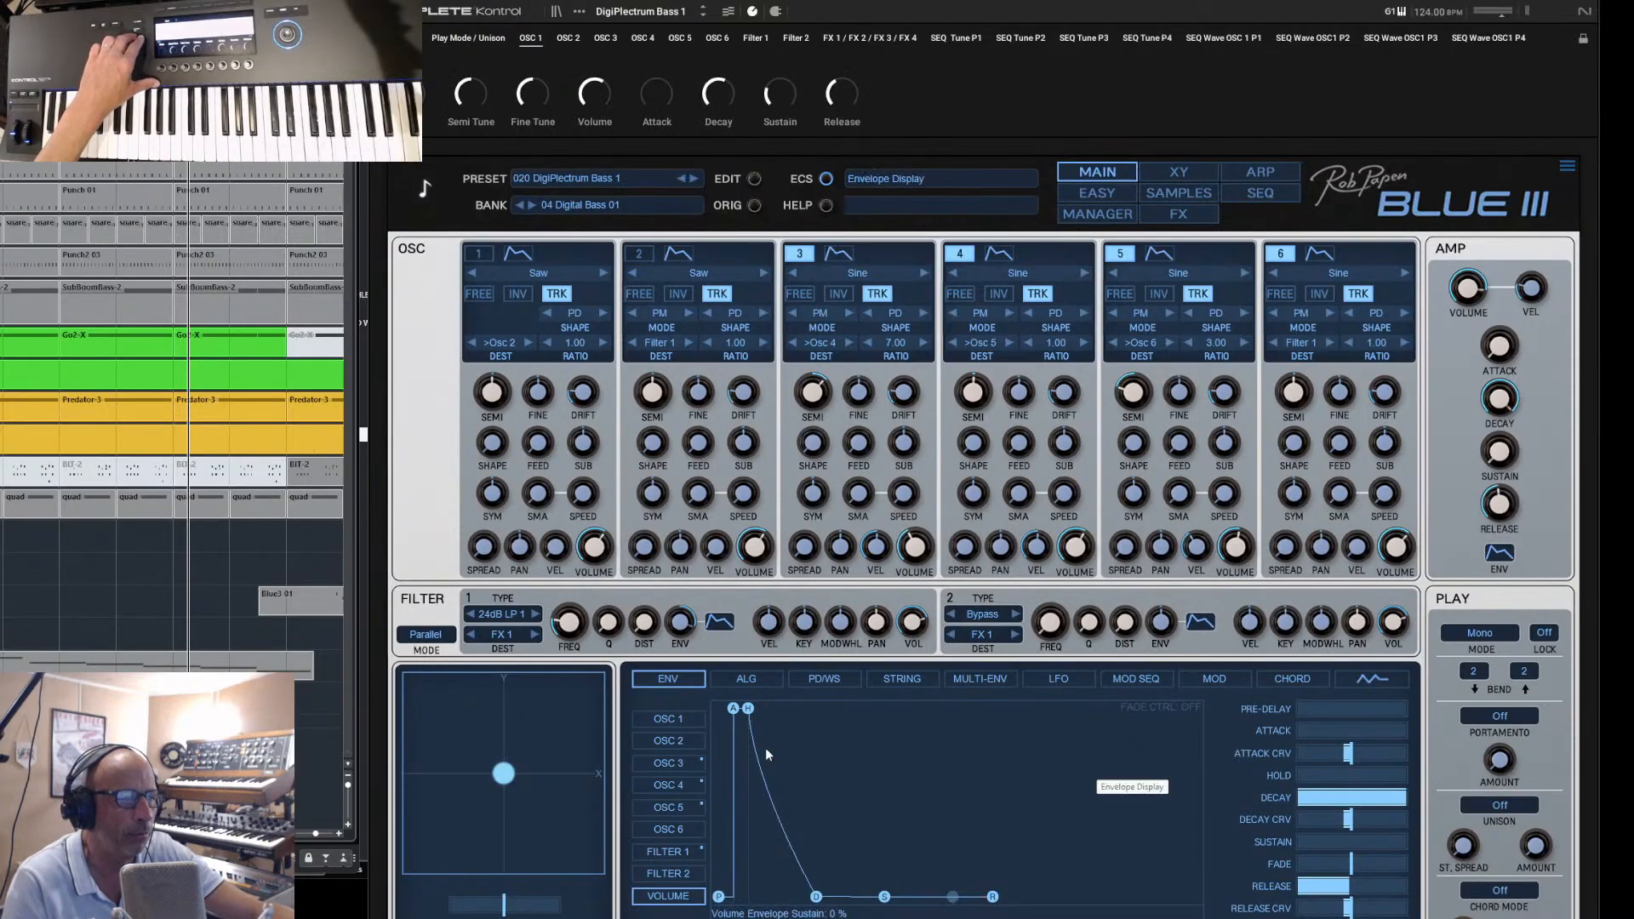
# - View the FM algorithm of DigiPlectrum Bass 1 and switch to the preceding preset, 019 Dig BlueTal
pyautogui.click(755, 679)
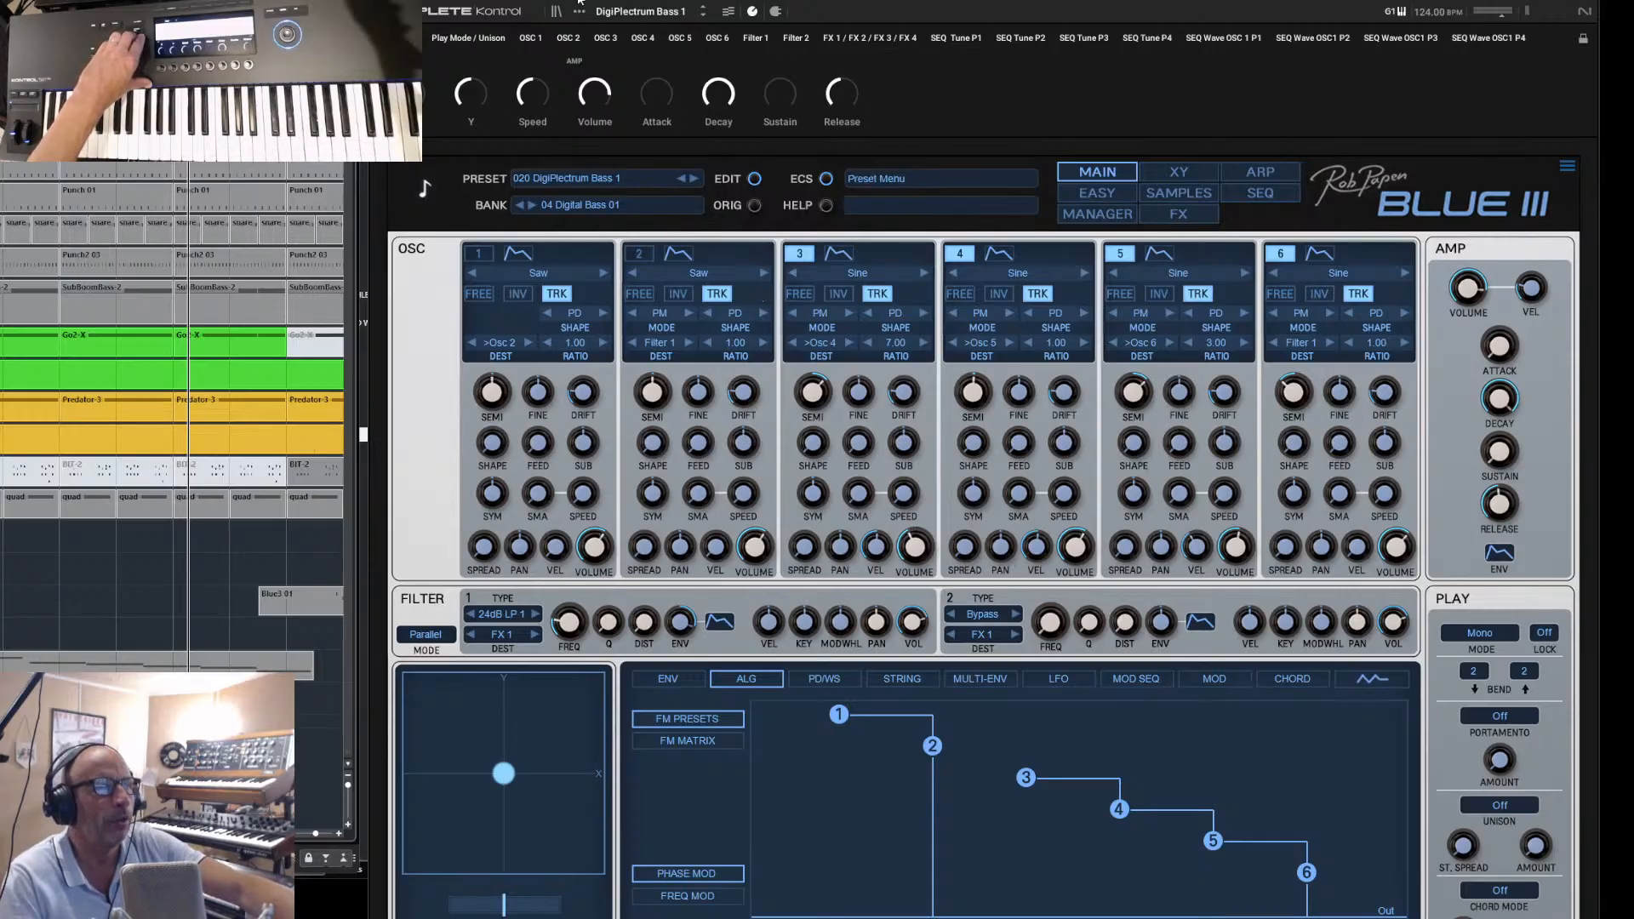
pyautogui.click(703, 11)
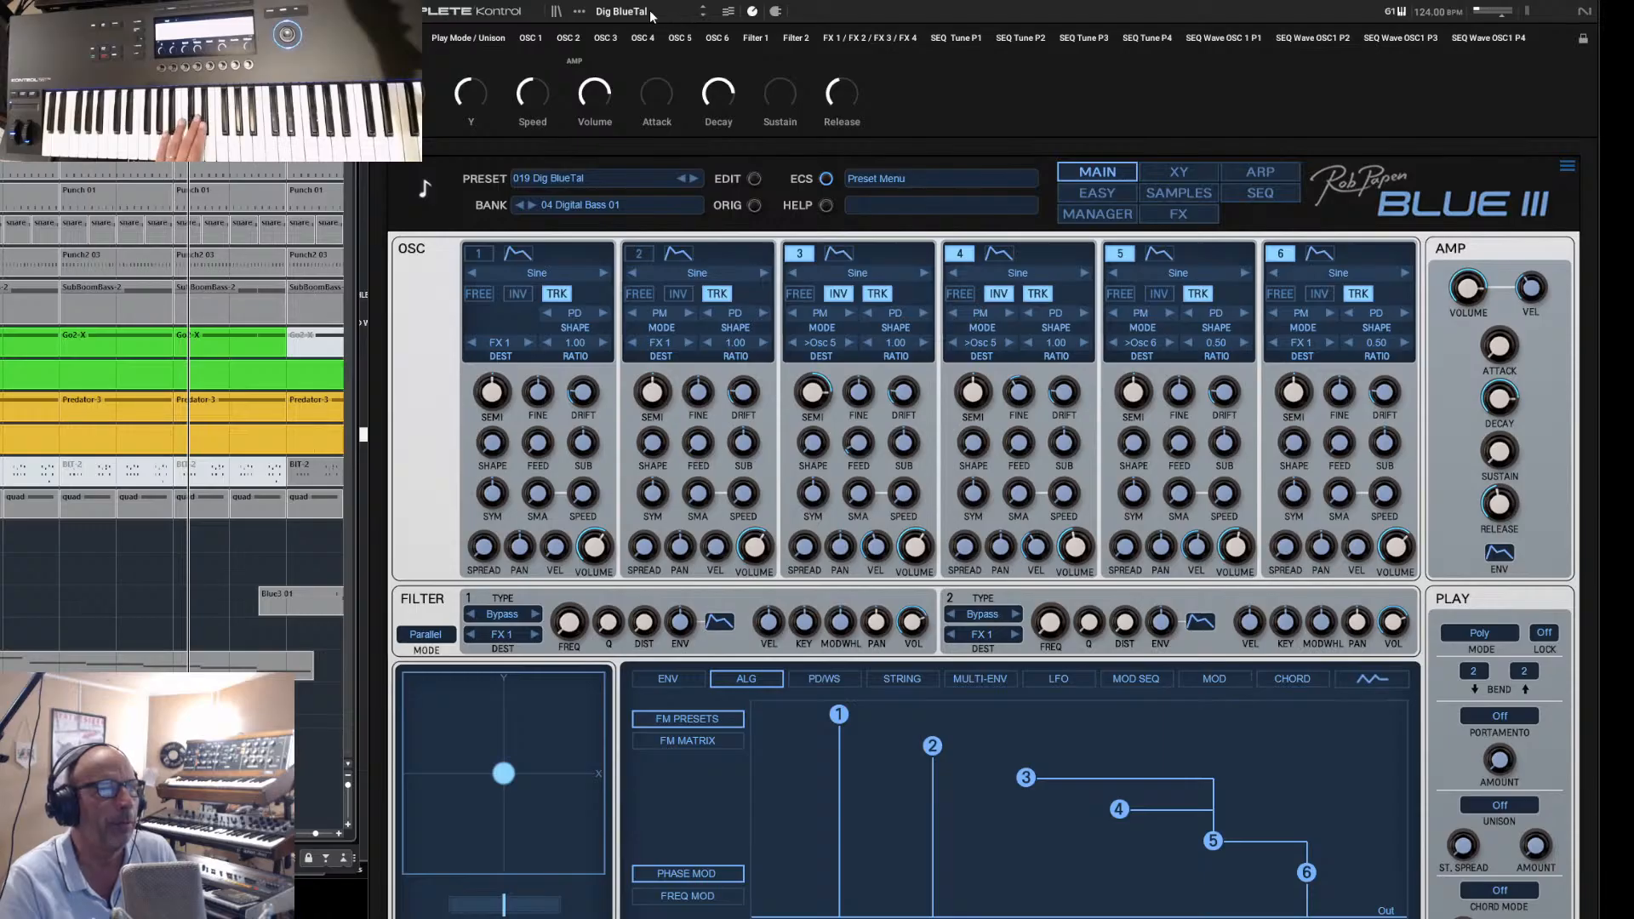
# - Load Guitar Groove 1pha from Blue3's 06 Sequence Sounds 02 bank using the Komplete Kontrol browser
pyautogui.click(556, 13)
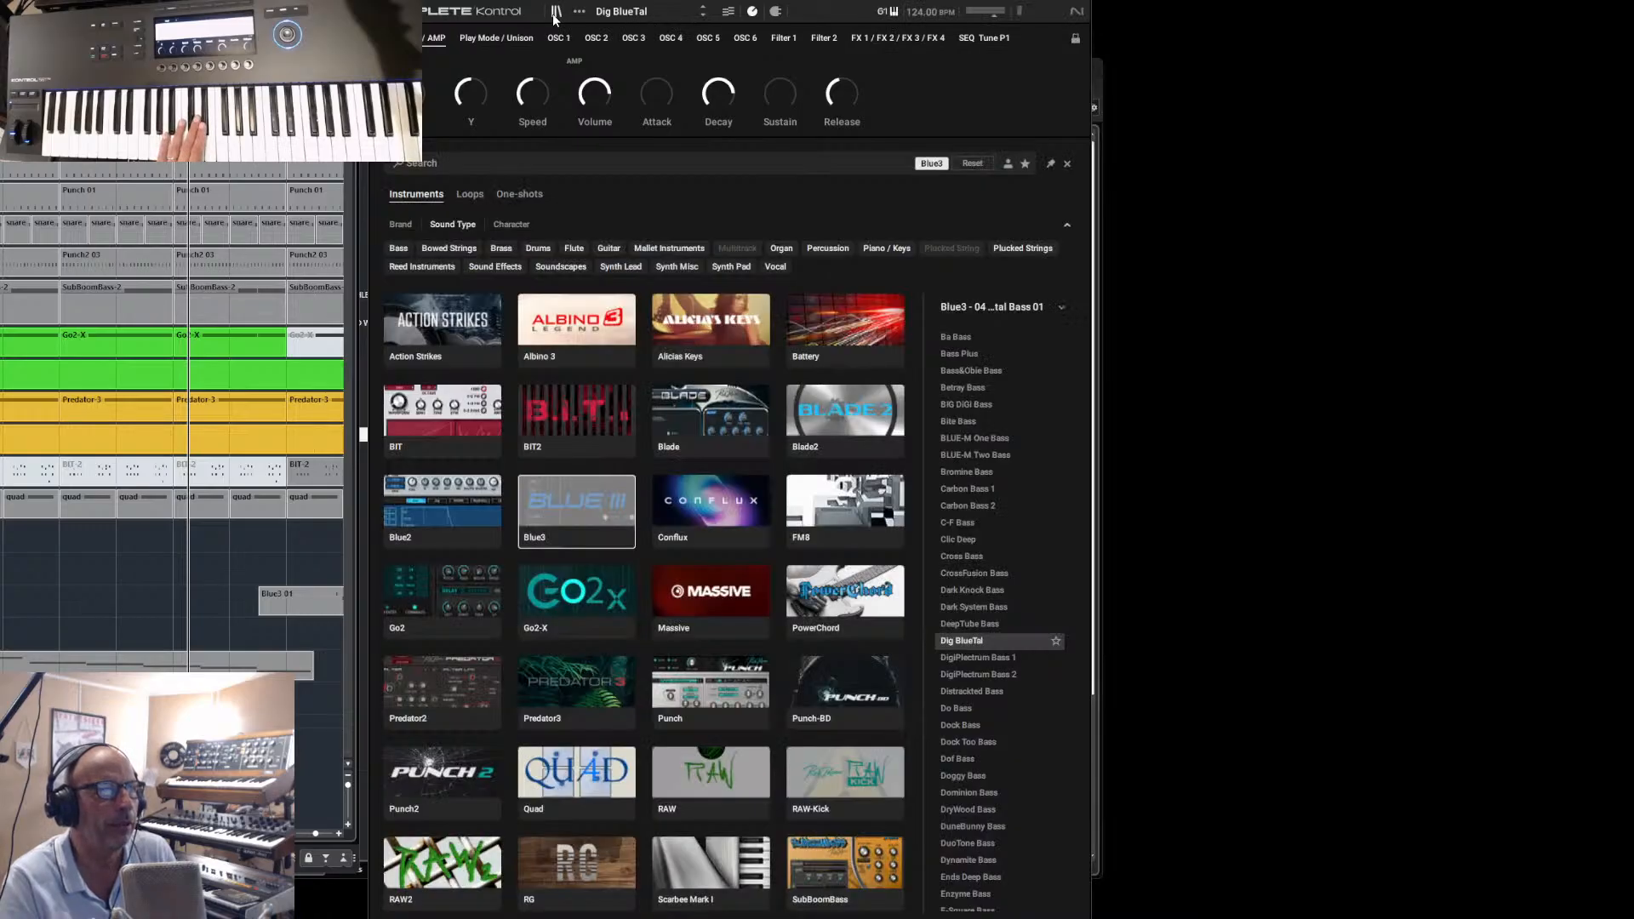
pyautogui.click(981, 309)
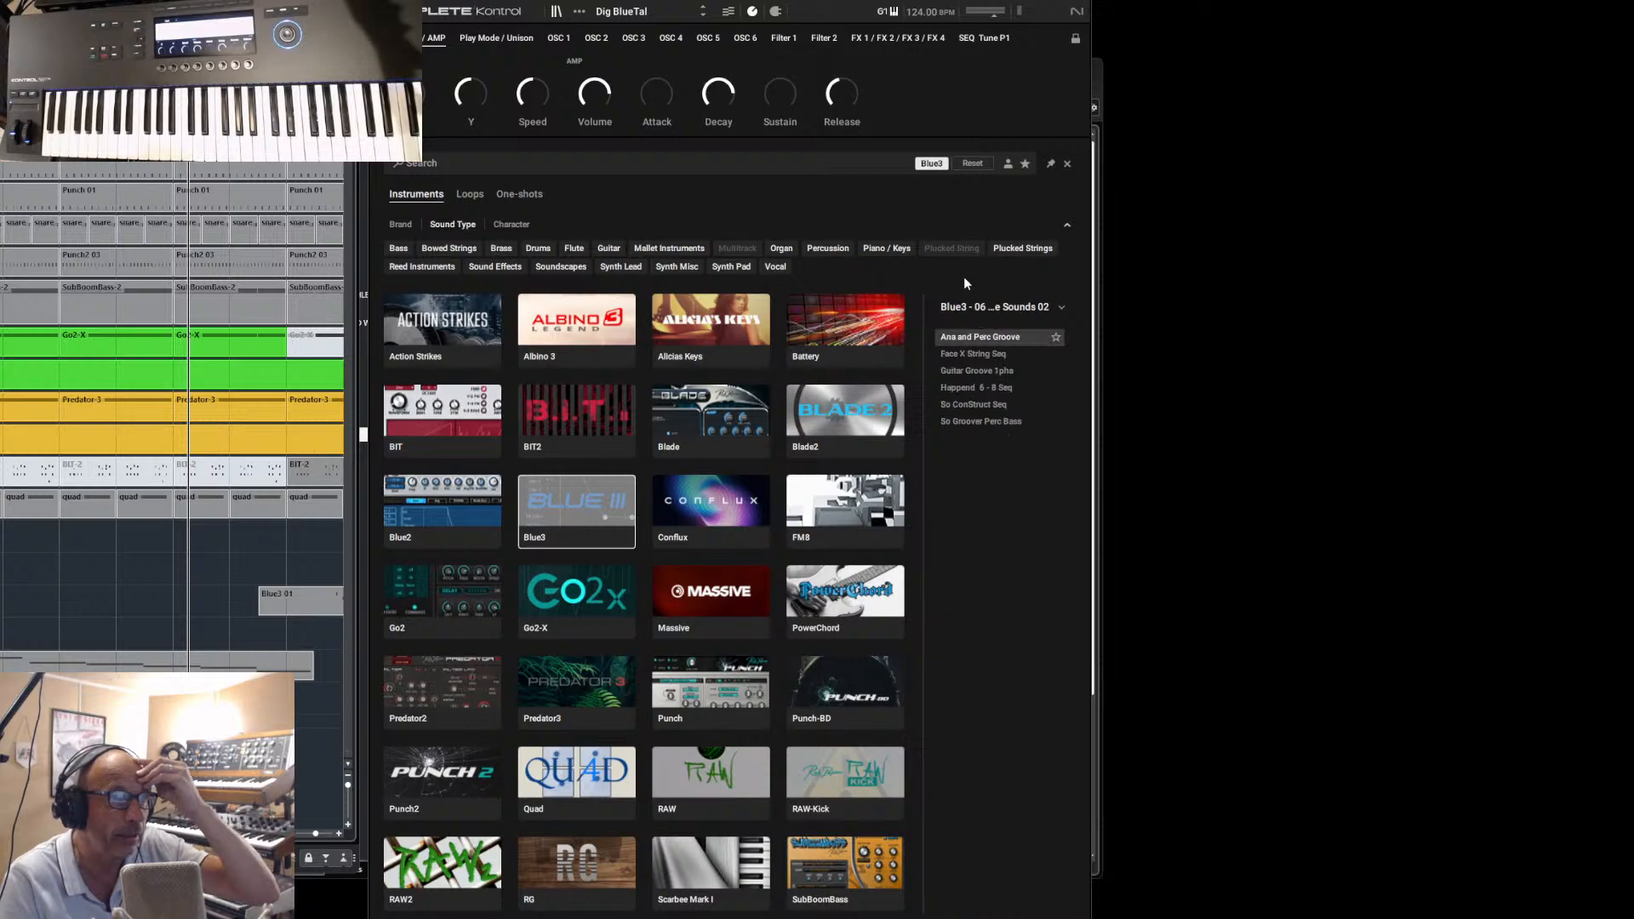
pyautogui.click(950, 372)
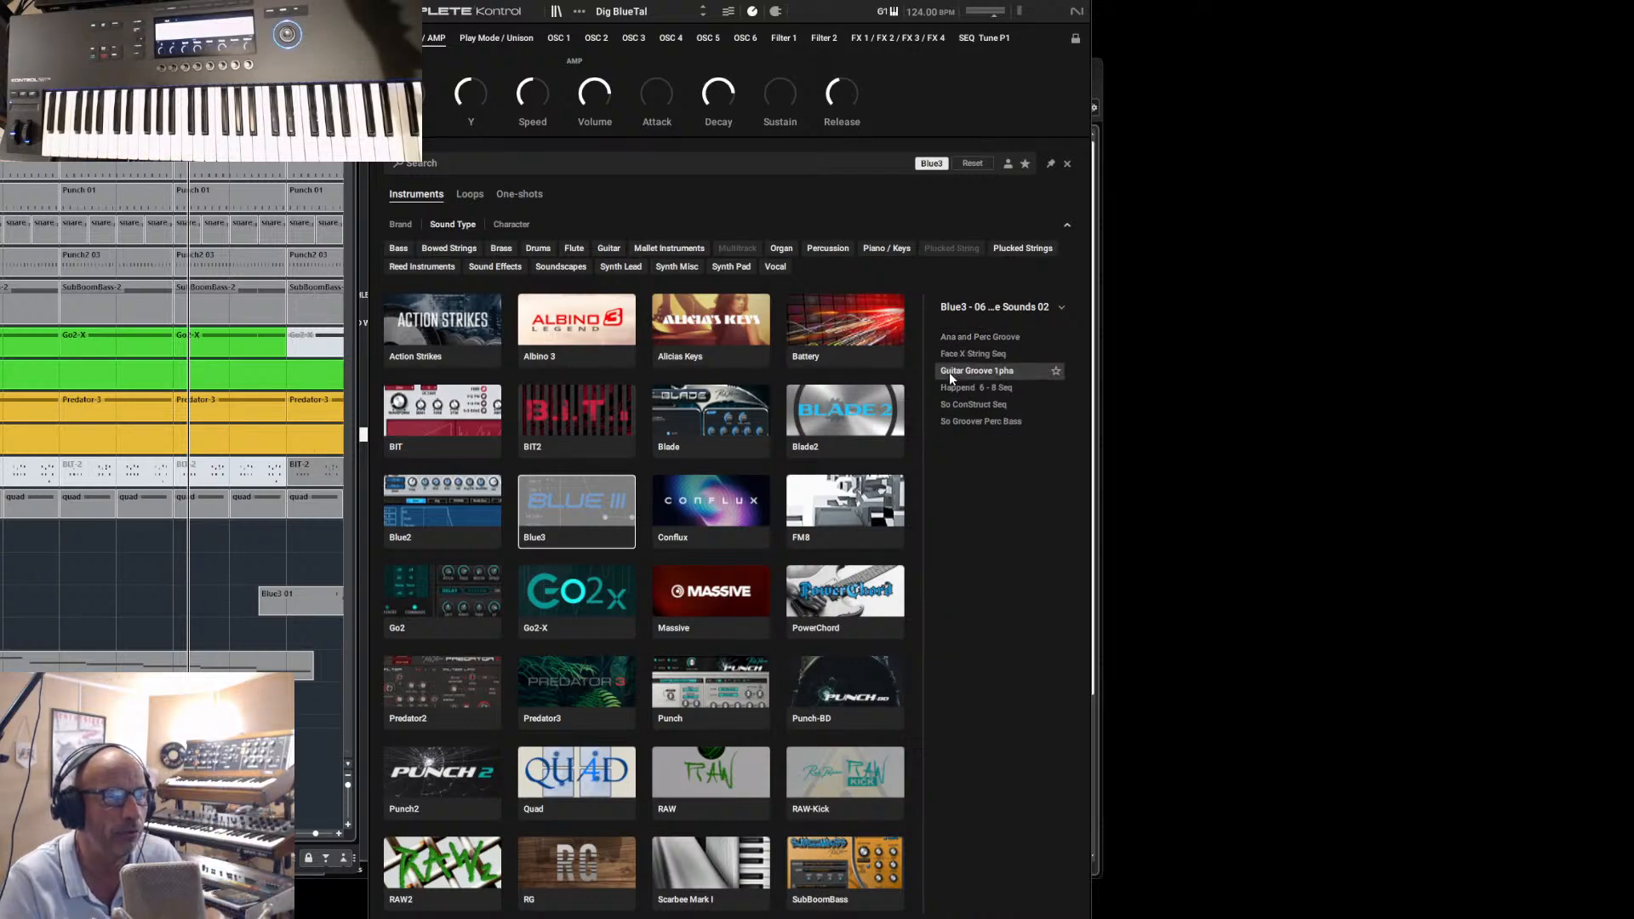
pyautogui.click(950, 372)
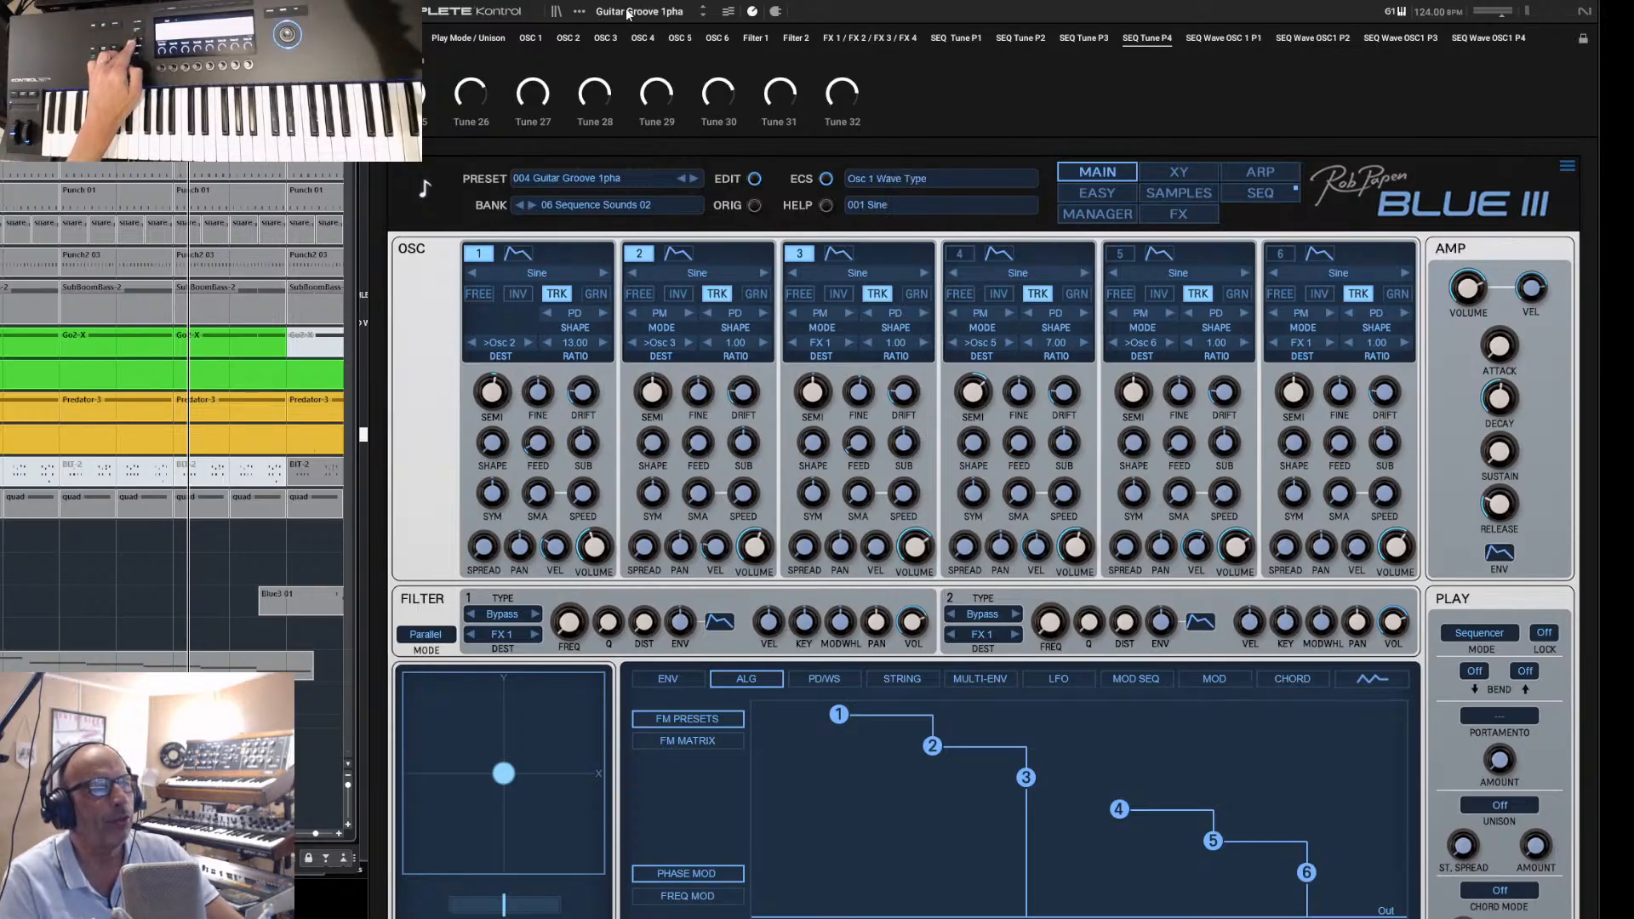
# - Switch to the preceding preset, 003 Face X String Seq, and turn off oscillator 1
pyautogui.click(703, 8)
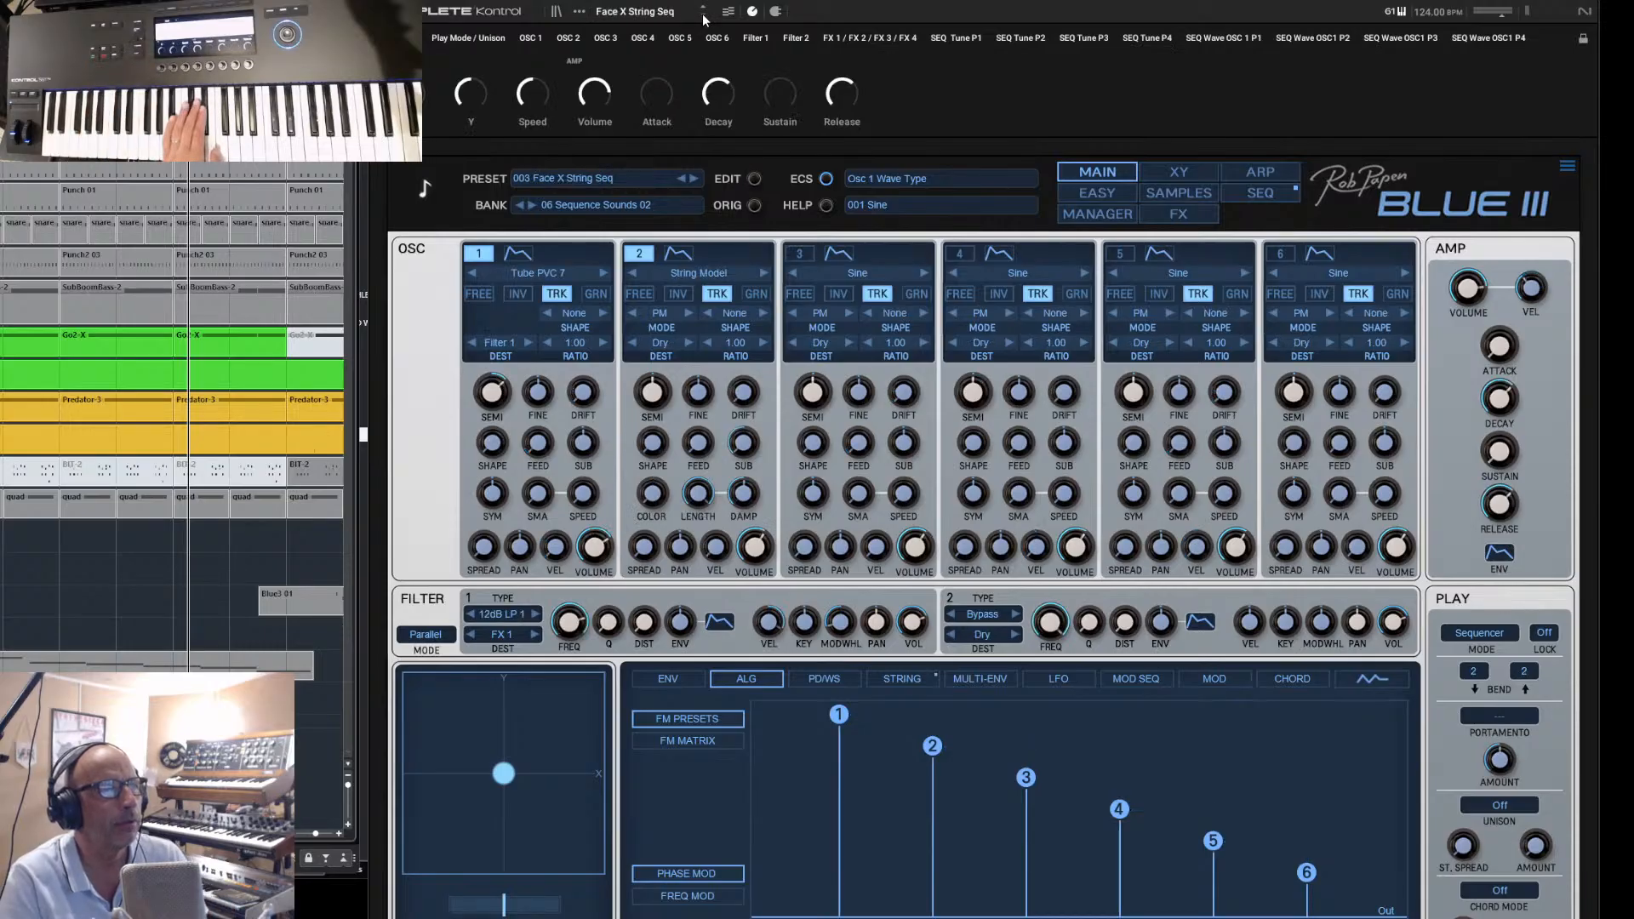
pyautogui.click(479, 254)
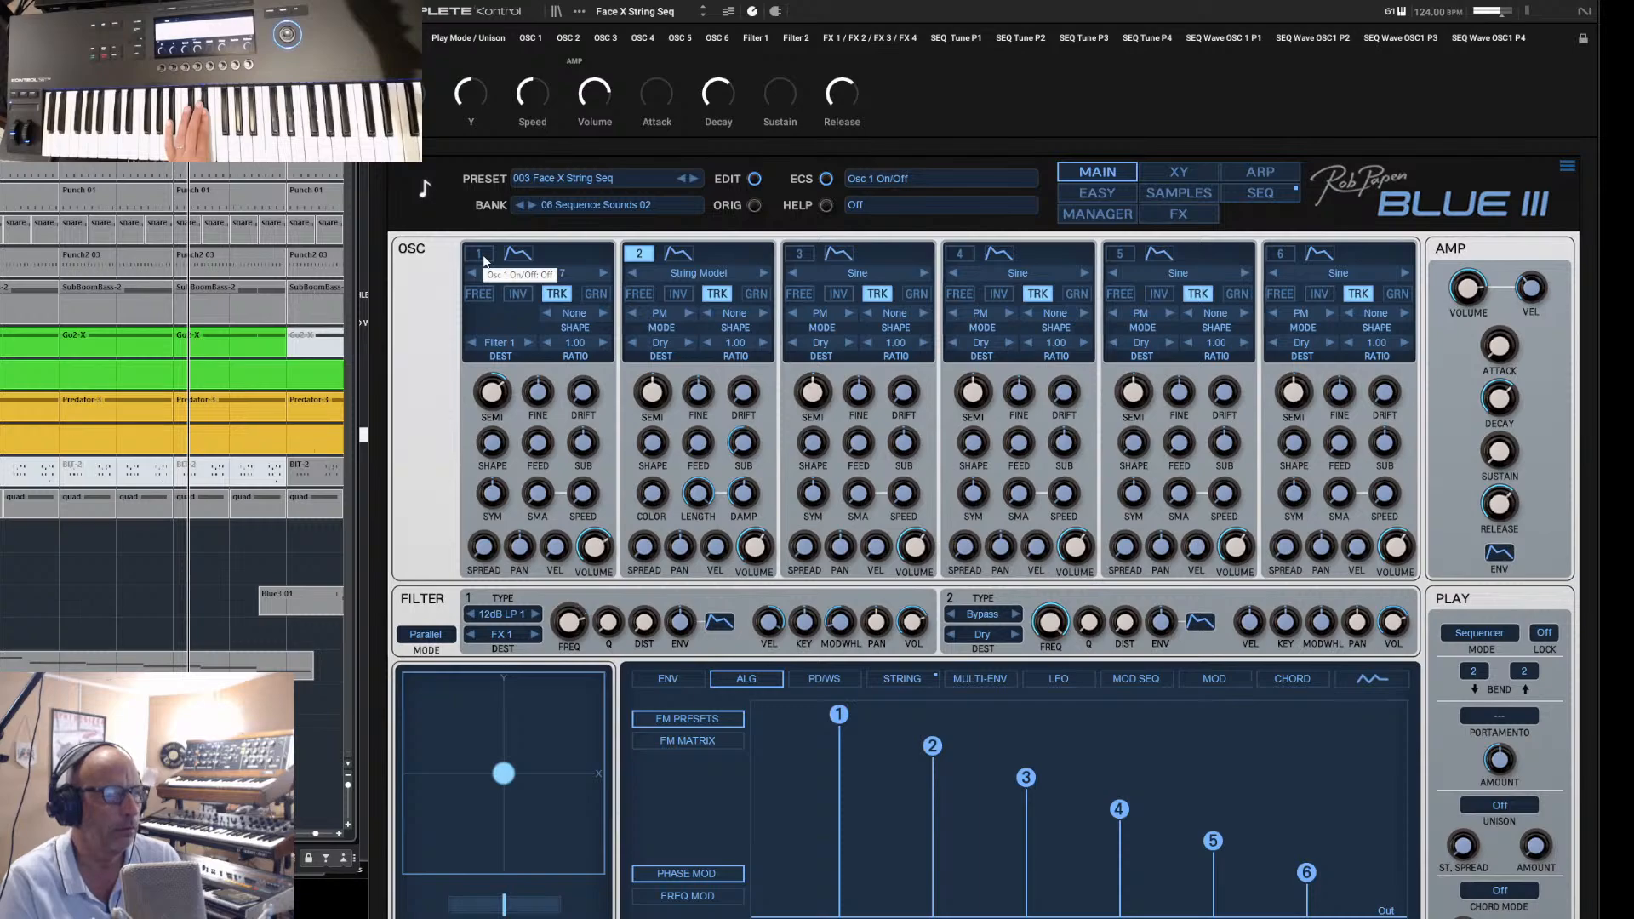
# - Open the string settings and raise oscillator 1's impulse length and impulse volume to maximum
pyautogui.click(900, 679)
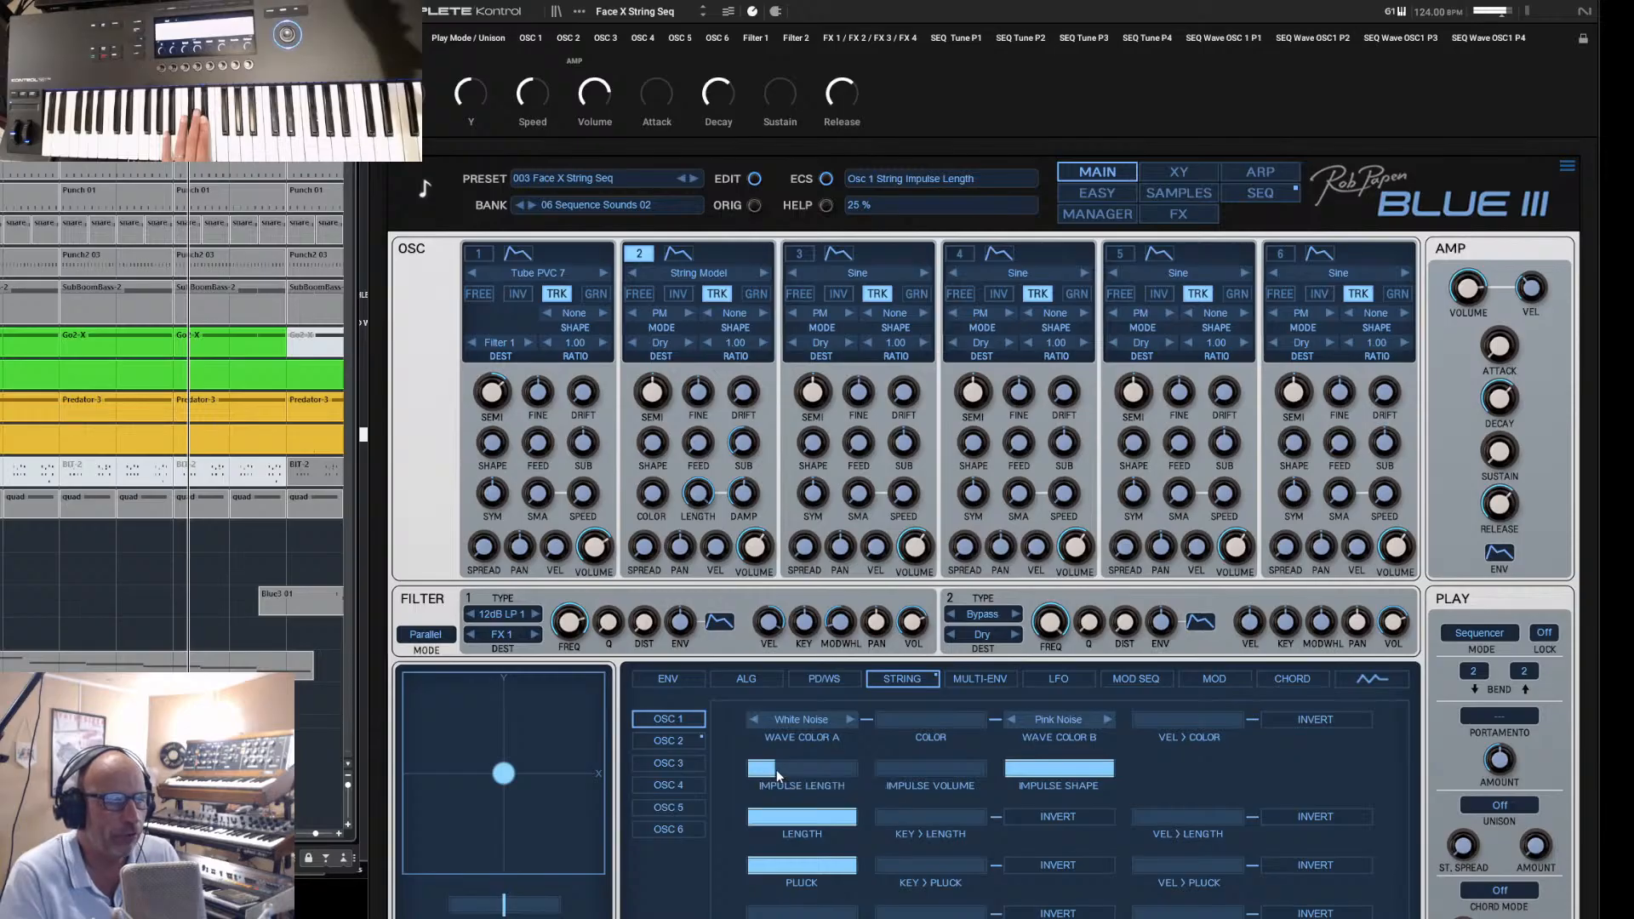
pyautogui.moveTo(776, 774); pyautogui.dragTo(956, 786)
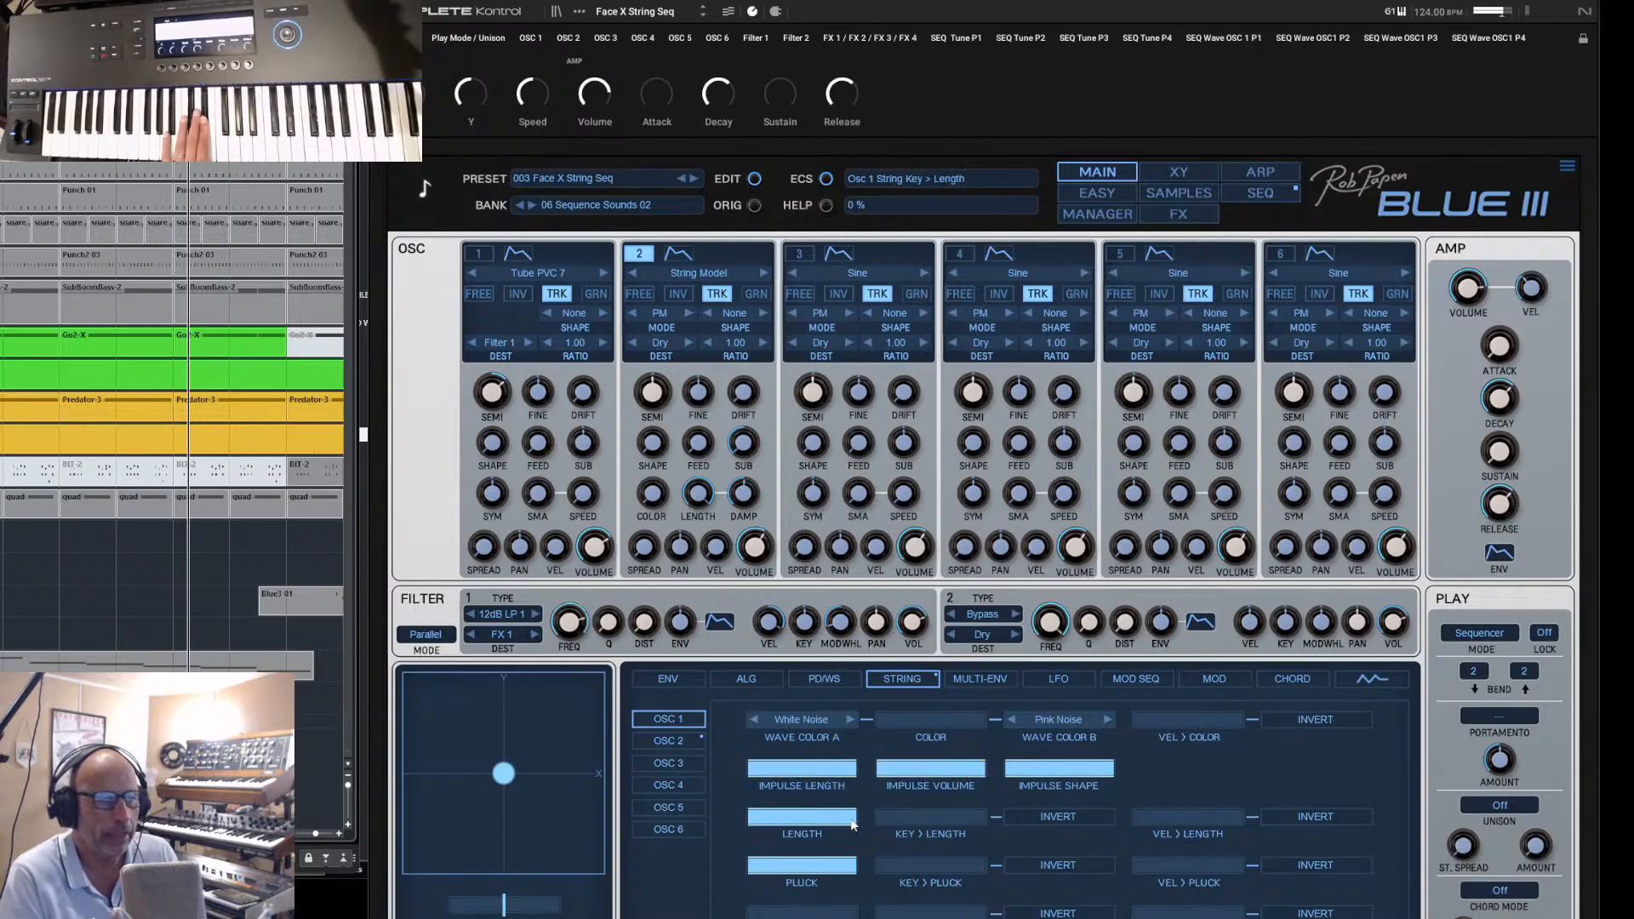
pyautogui.moveTo(853, 821); pyautogui.dragTo(858, 867)
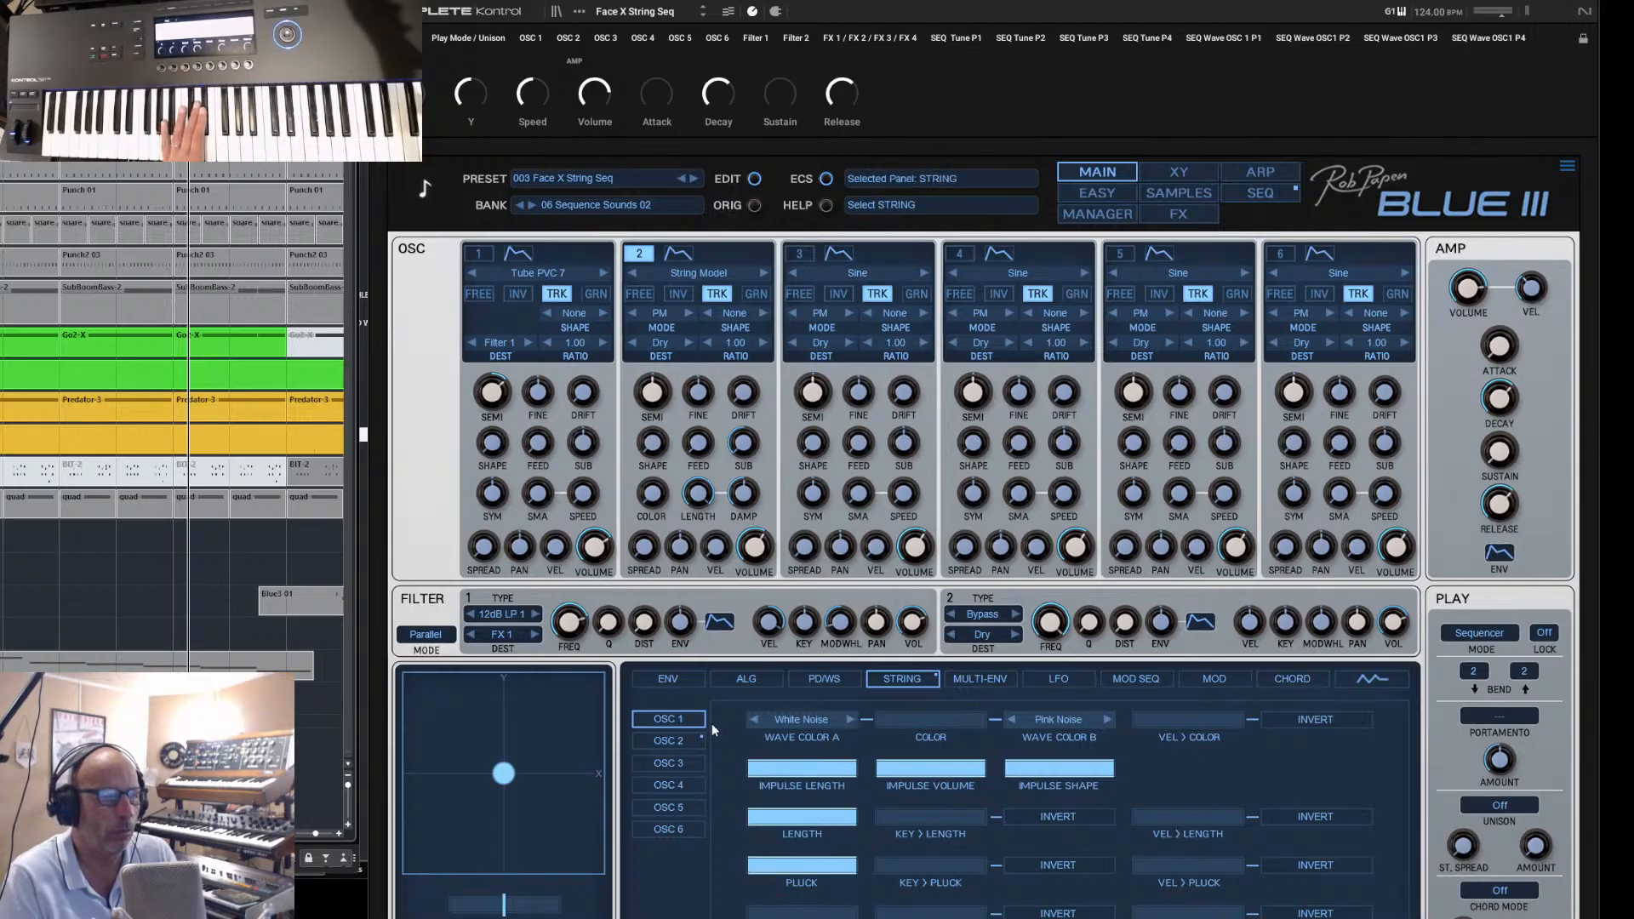
# - Show oscillator 2's string settings and raise its impulse length to maximum
pyautogui.click(677, 742)
pyautogui.moveTo(817, 768); pyautogui.dragTo(783, 859)
pyautogui.moveTo(883, 861); pyautogui.dragTo(885, 861)
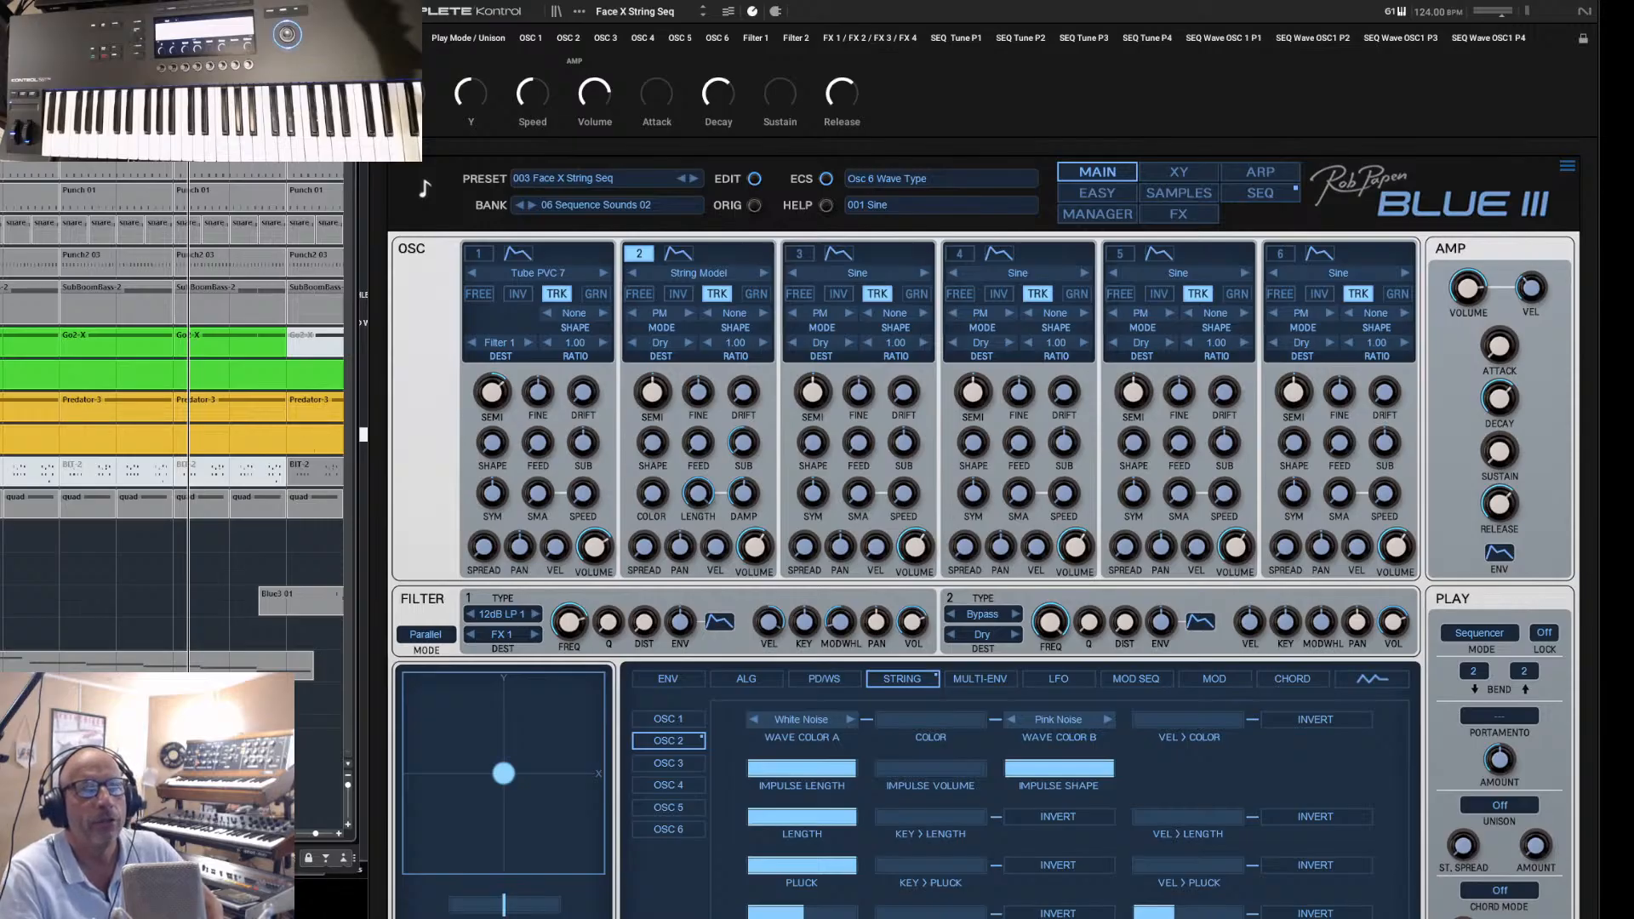
# - Close the Komplete Kontrol window, select the Blue3 02 track and open its Blue III instrument
pyautogui.click(1584, 2)
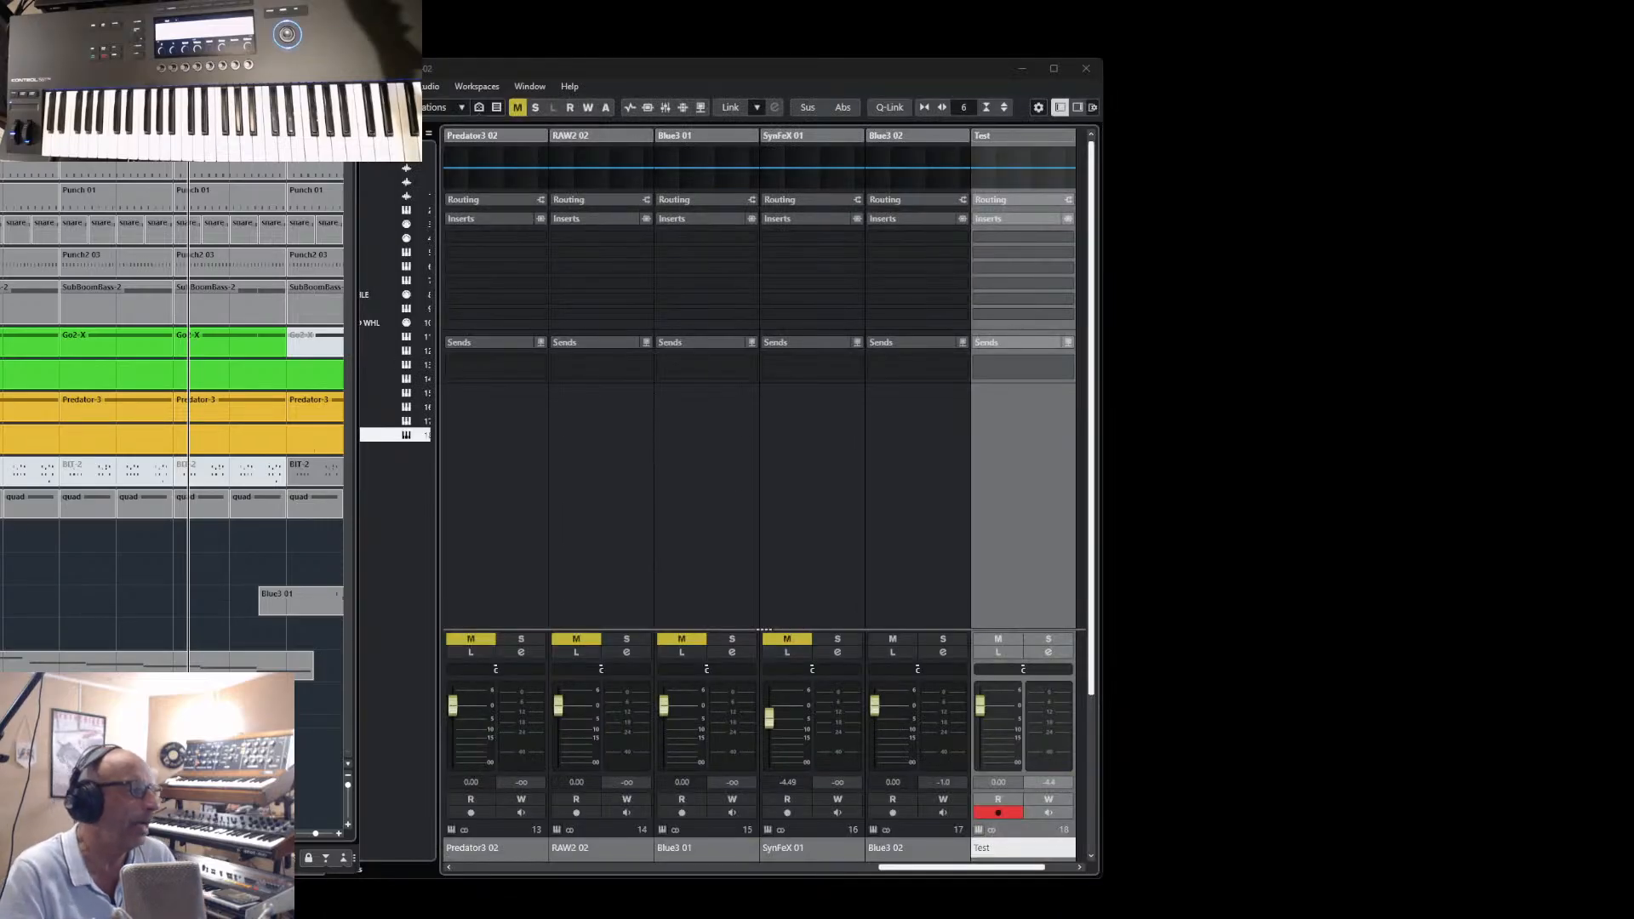
pyautogui.click(706, 847)
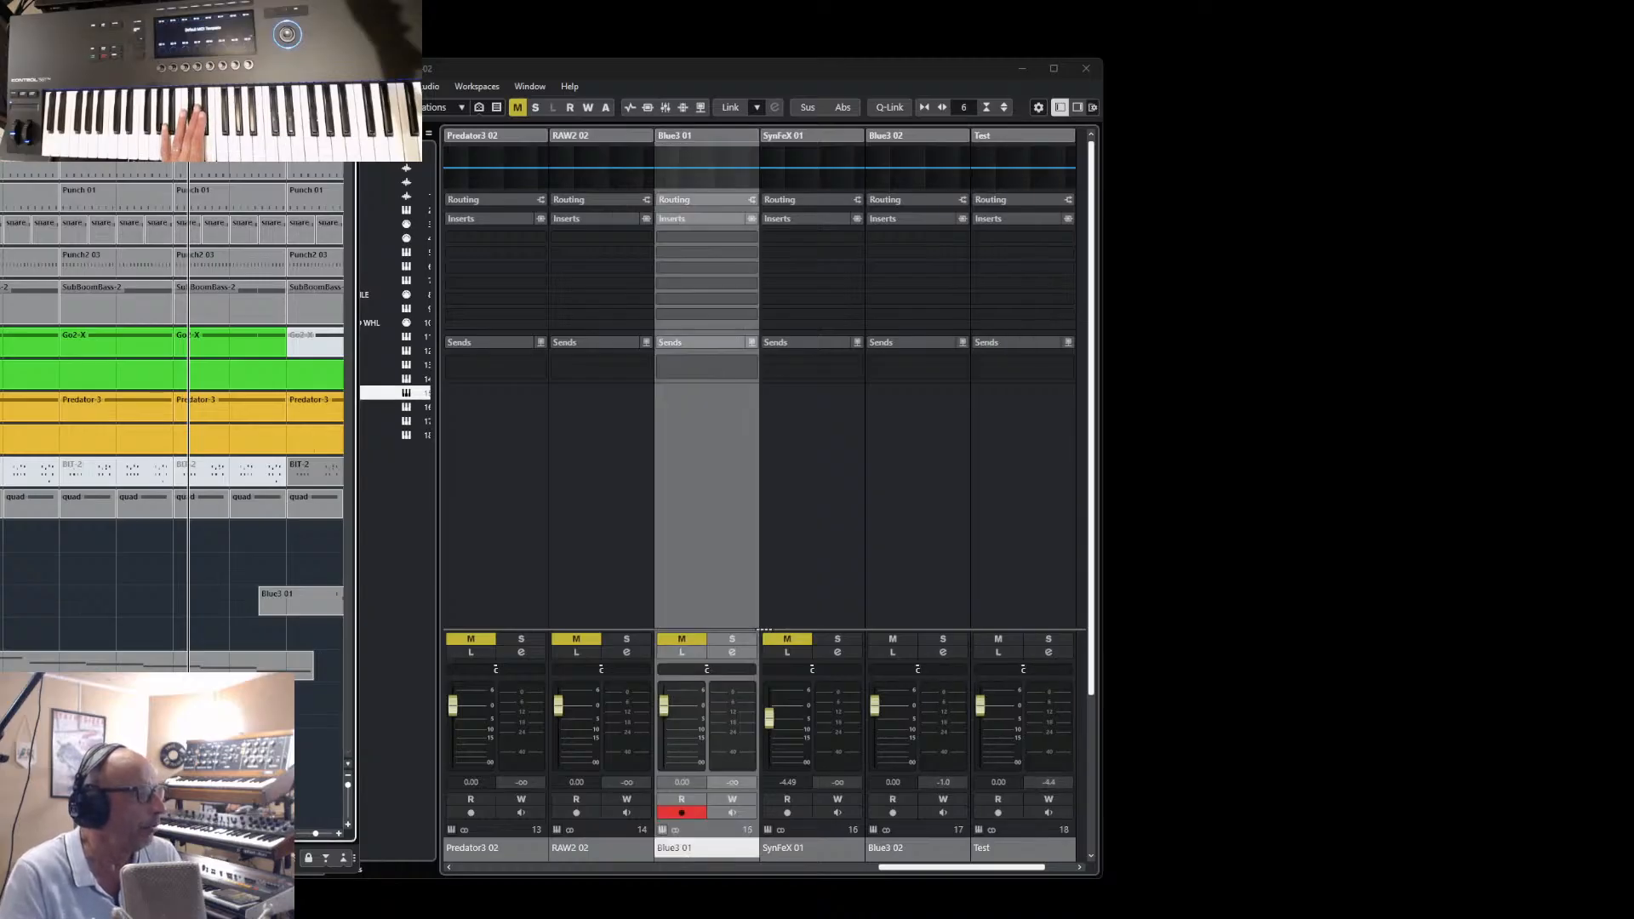
pyautogui.click(917, 848)
pyautogui.click(873, 830)
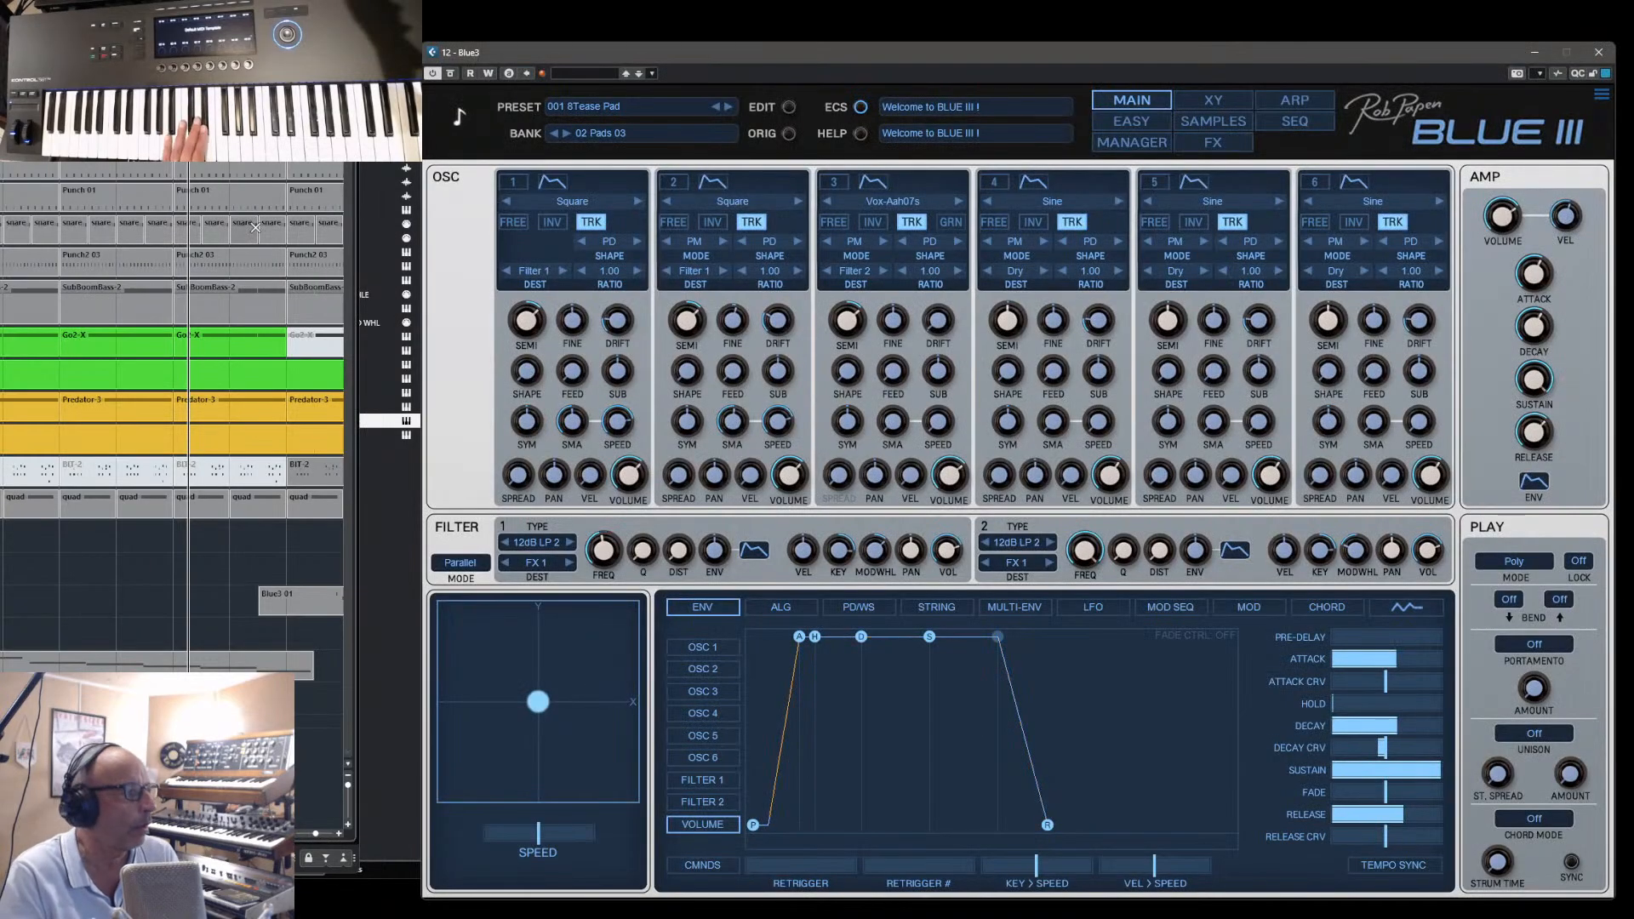
# - Load 002 Face X String Seq Vox from the 06 Sequence Sounds 02 bank in the preset manager and return to the main page
pyautogui.click(724, 108)
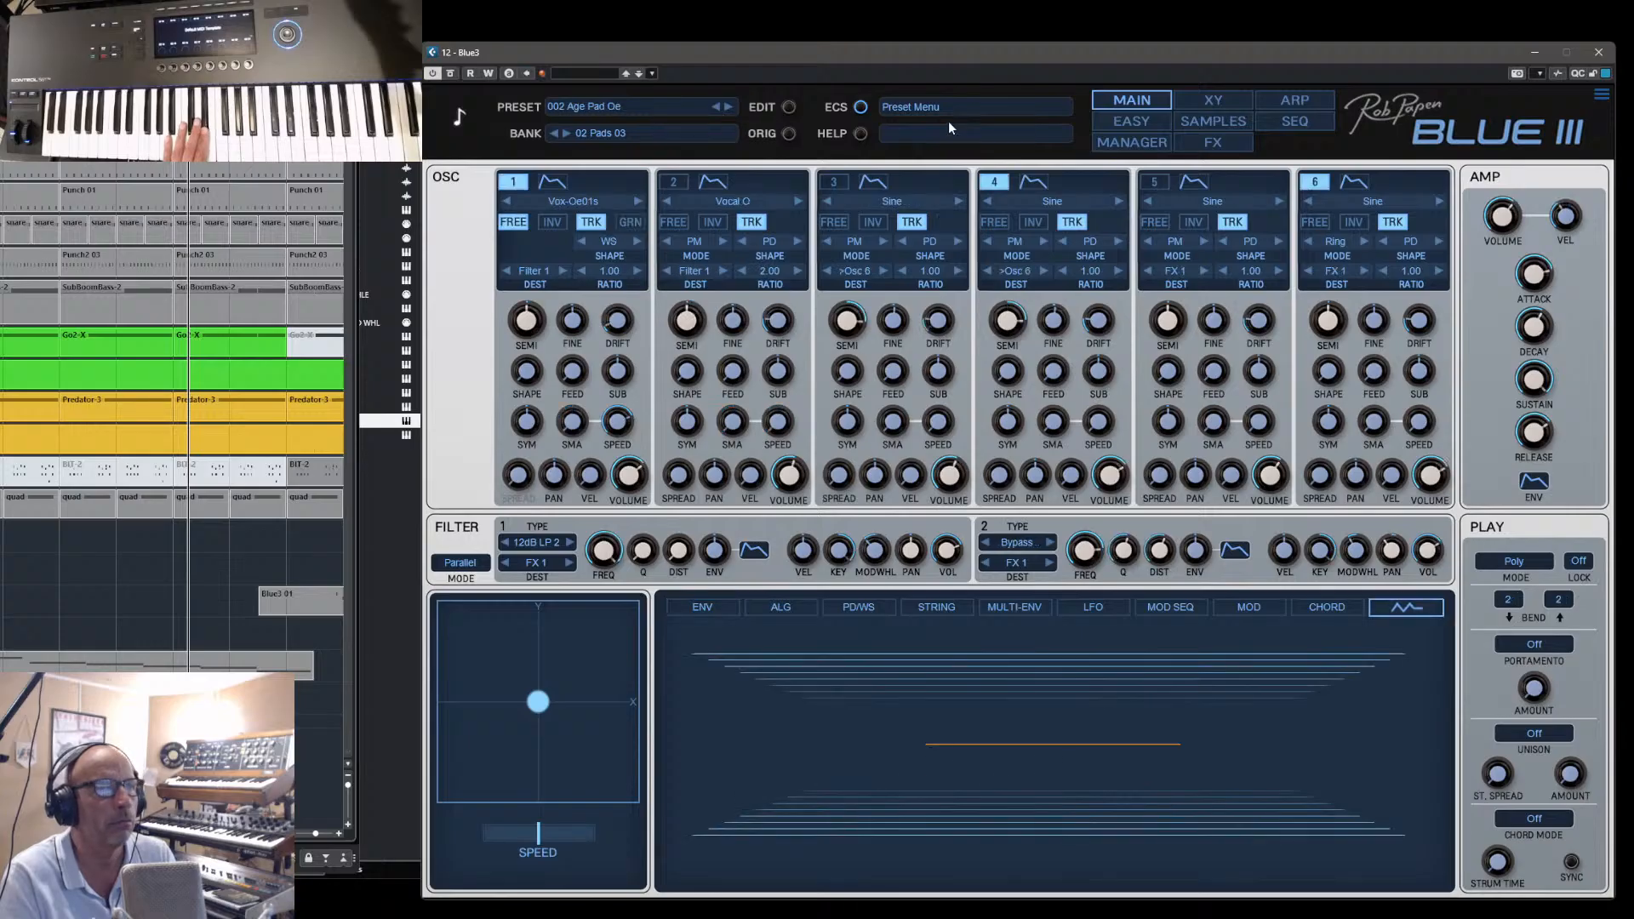
pyautogui.click(1127, 145)
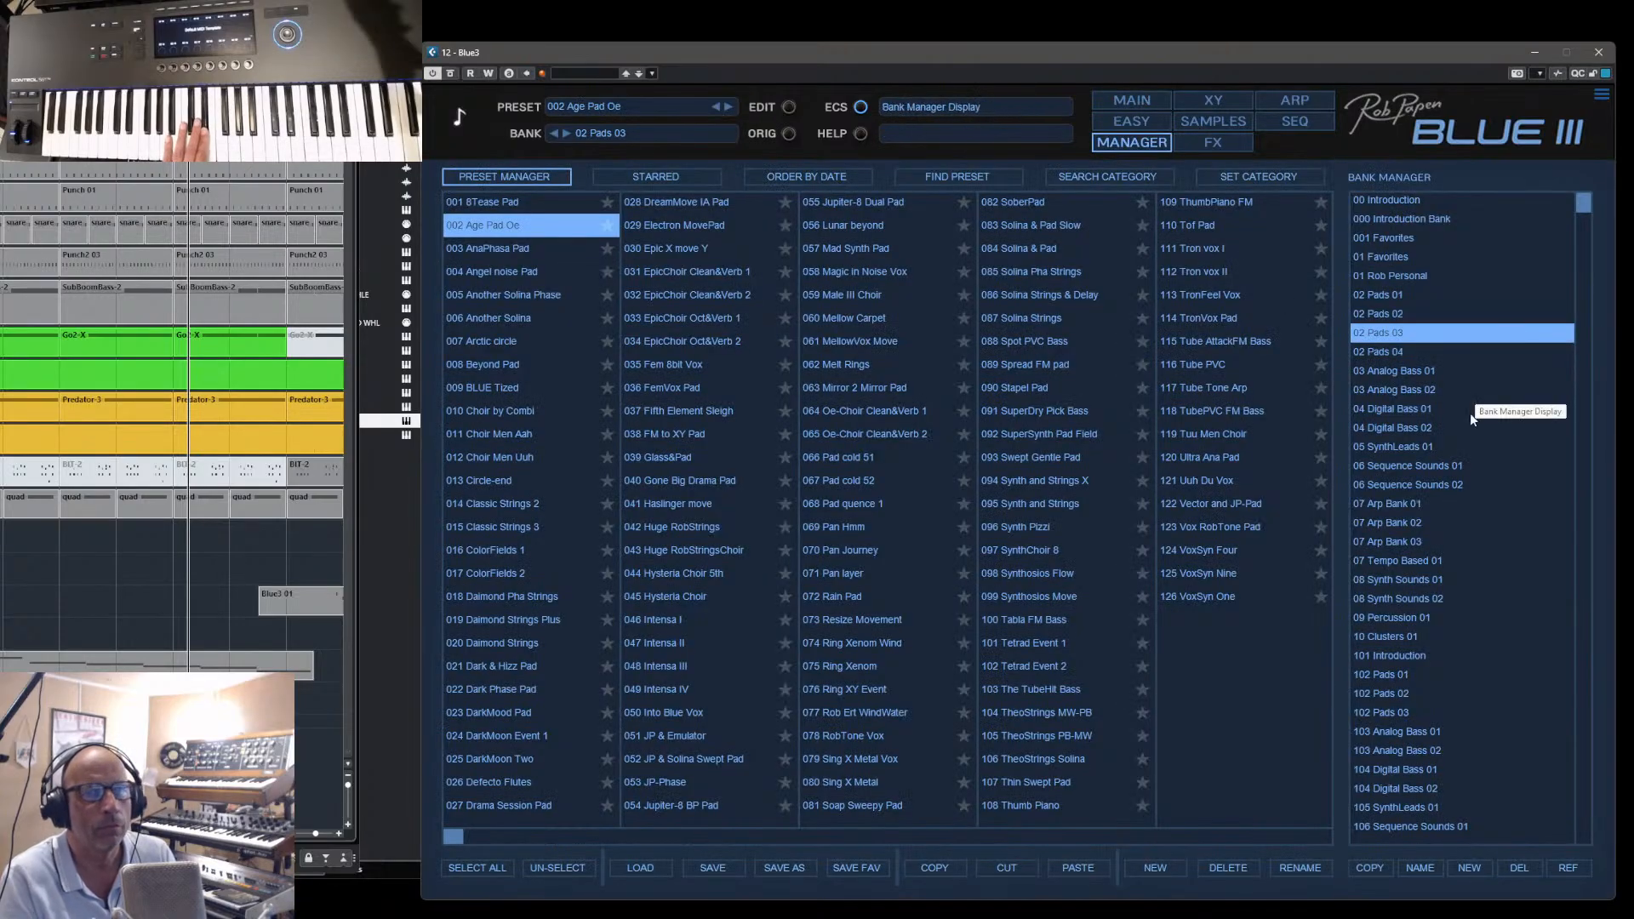
pyautogui.click(1410, 484)
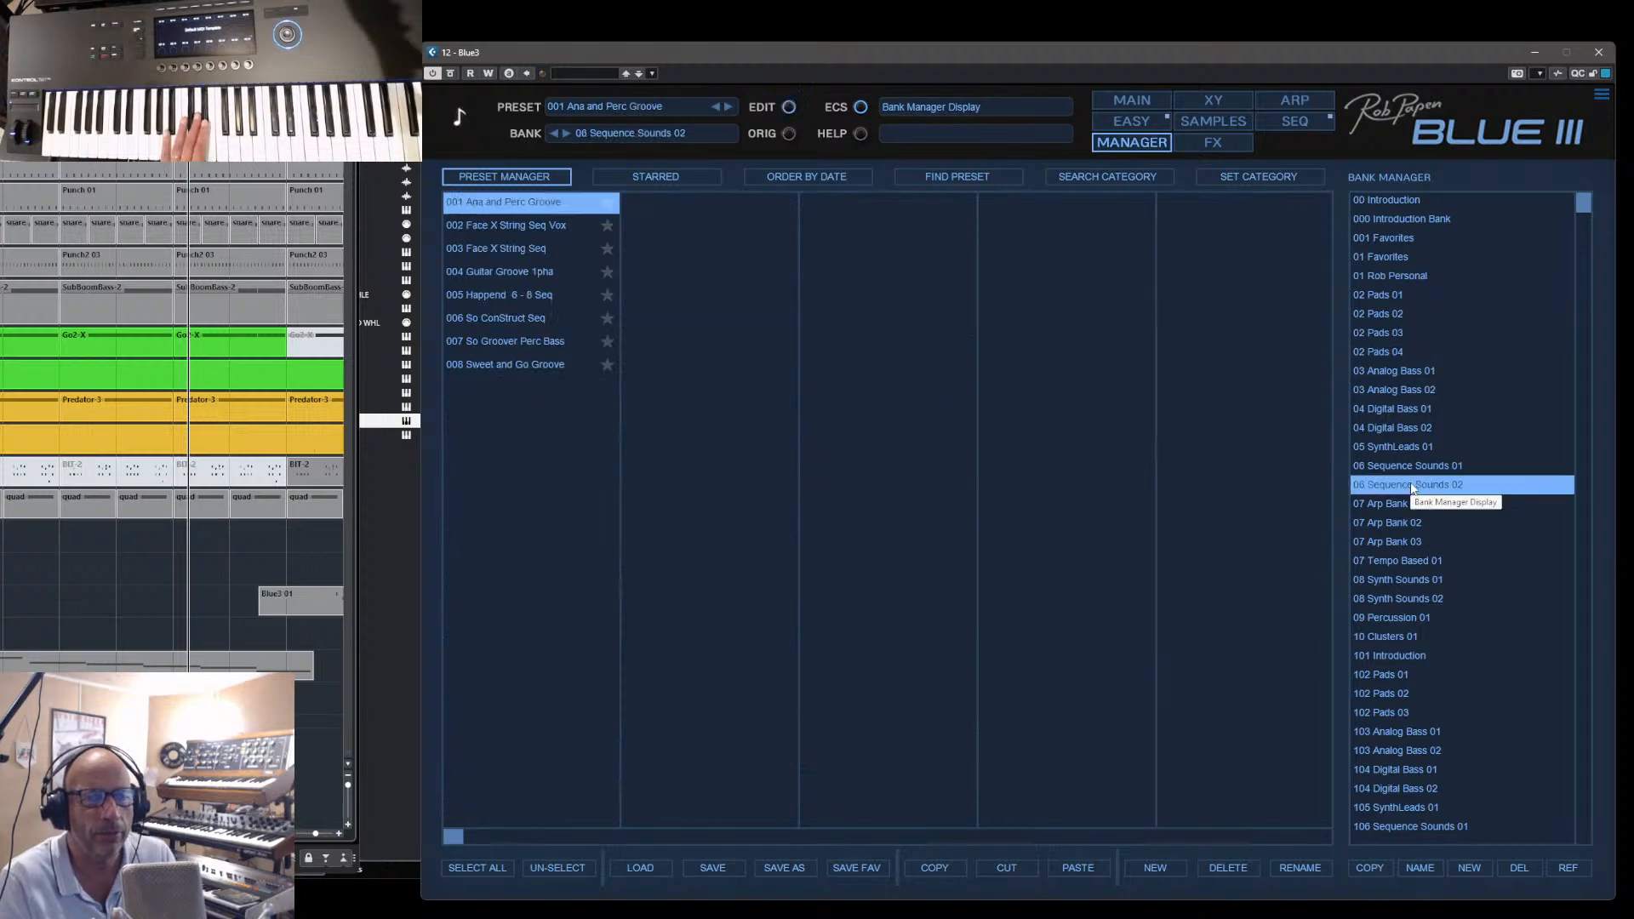
pyautogui.click(516, 226)
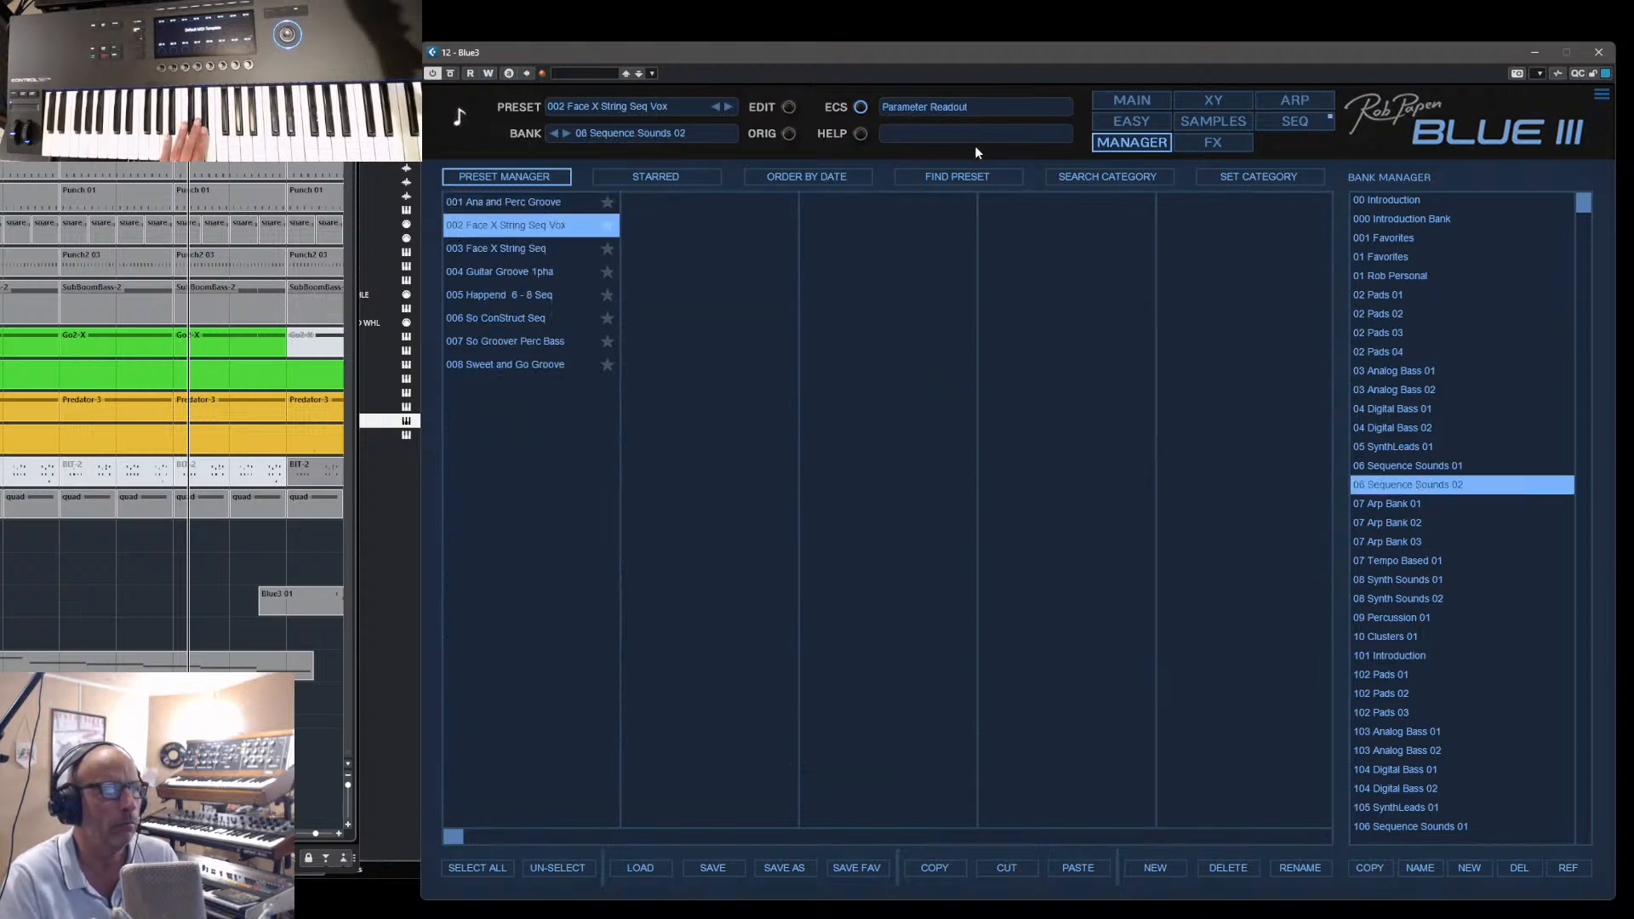
pyautogui.click(1129, 102)
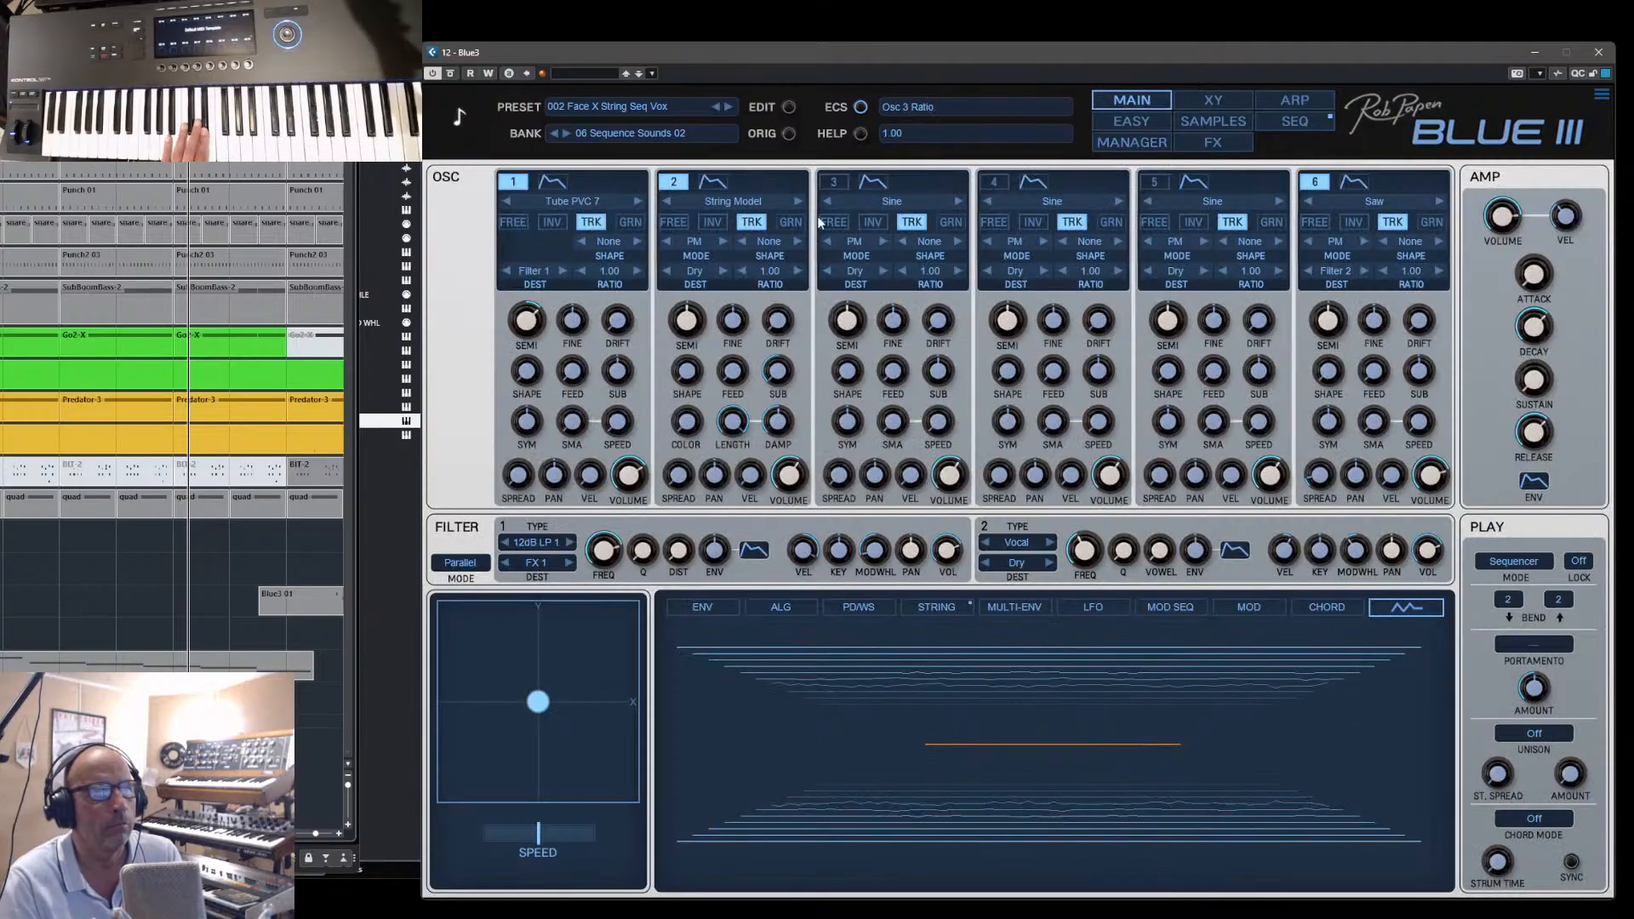
# - Turn off oscillators 1 and 6 and show the string settings of oscillator 2
pyautogui.click(515, 182)
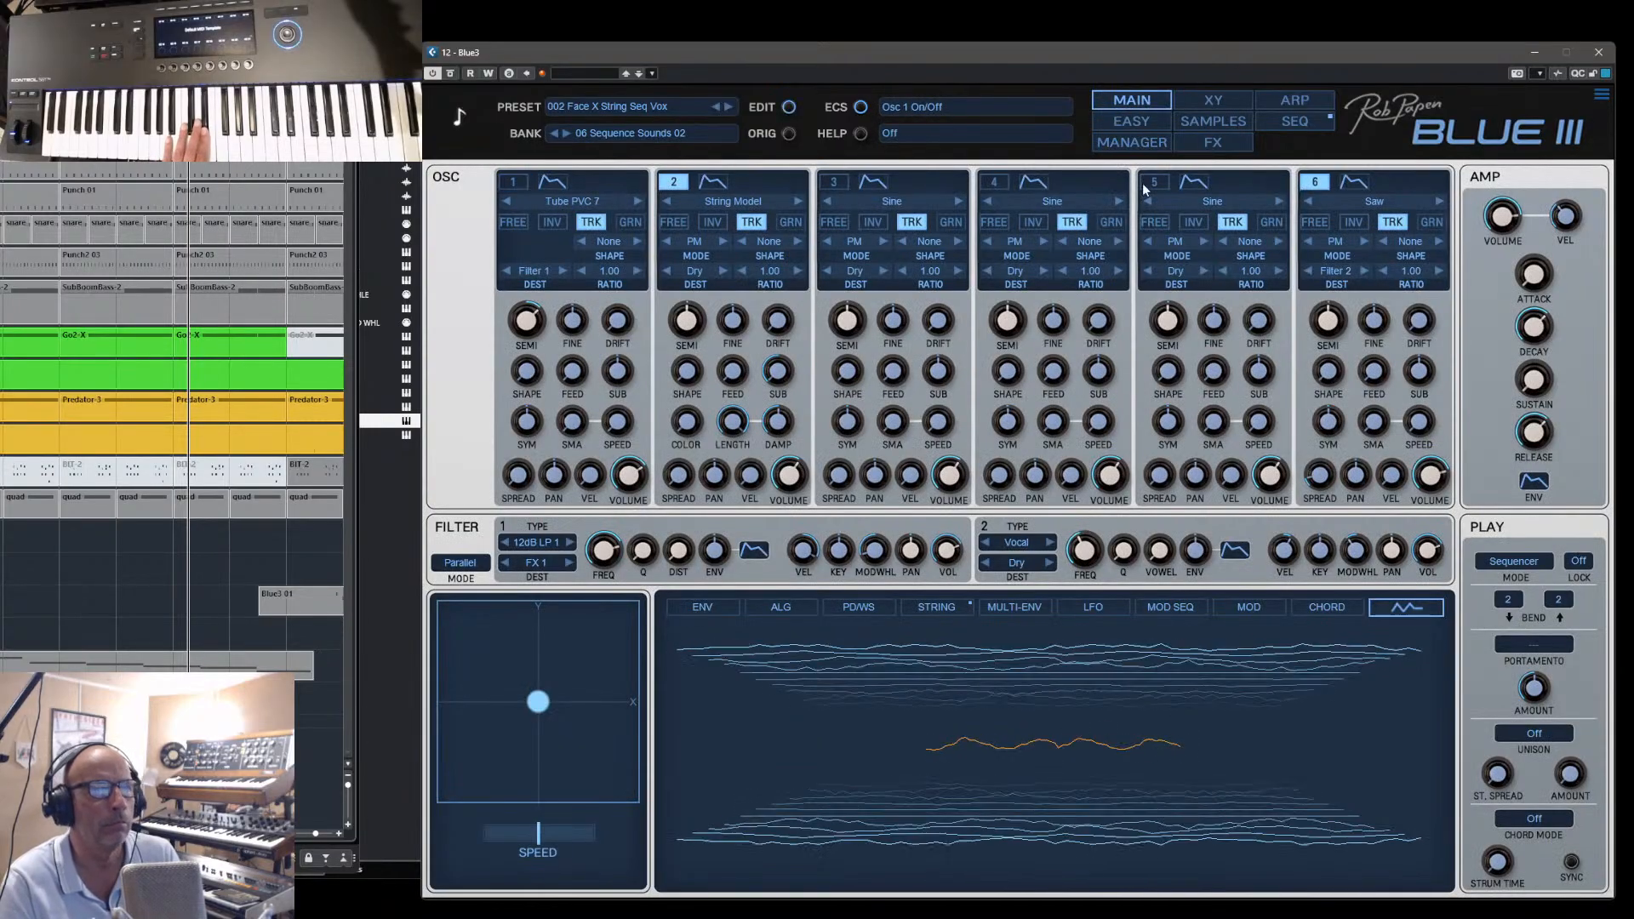
pyautogui.click(1316, 183)
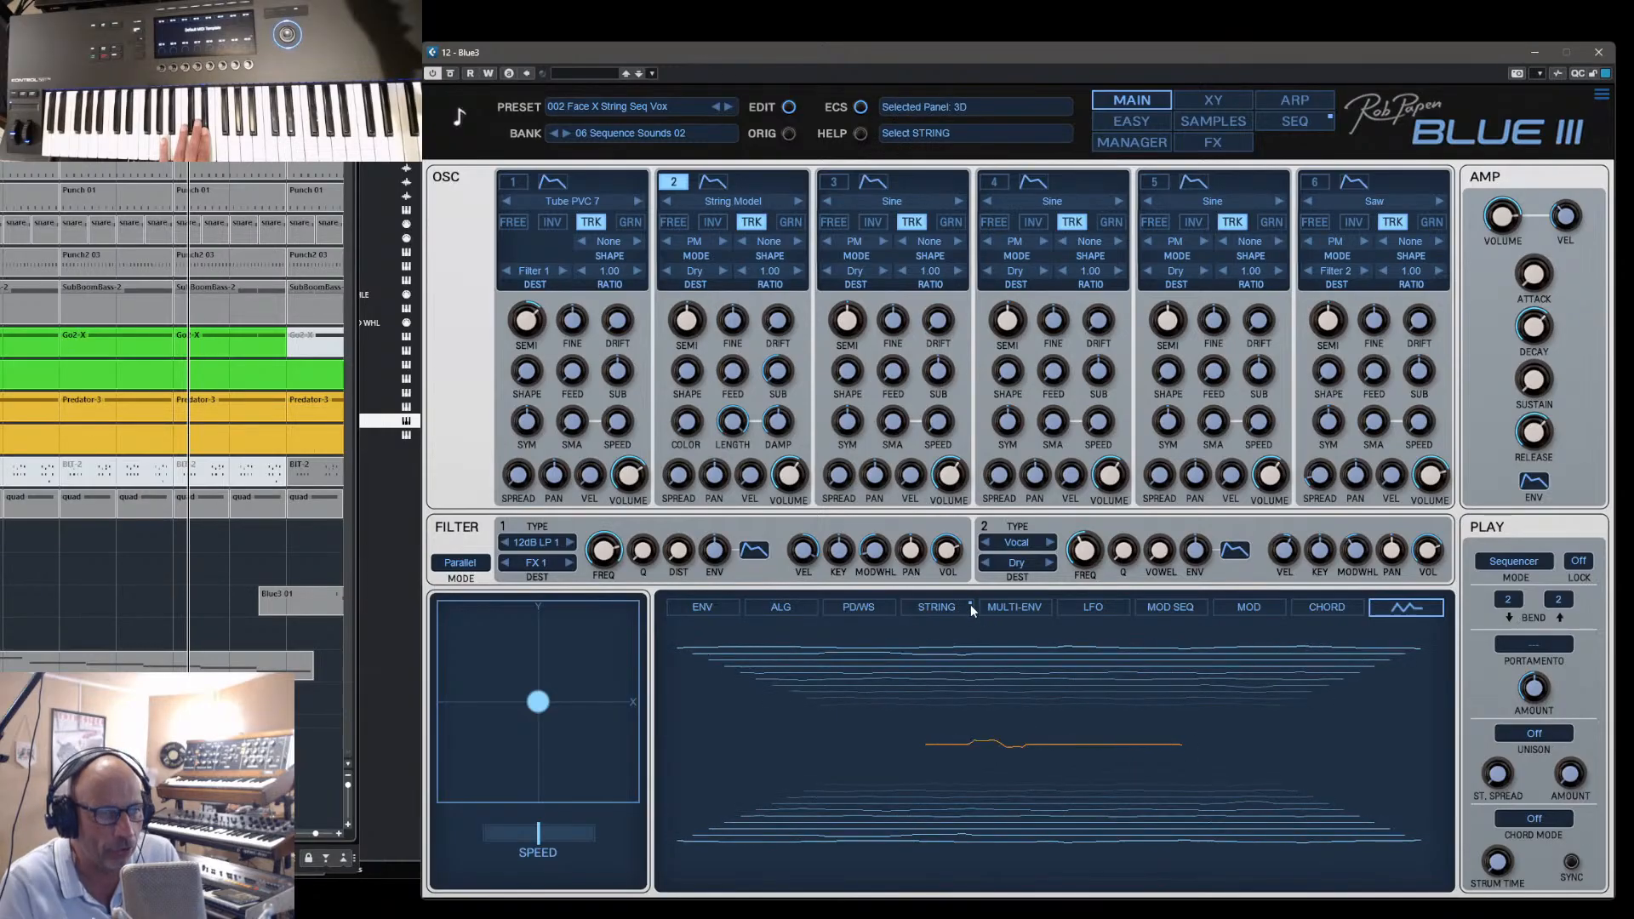
pyautogui.click(942, 609)
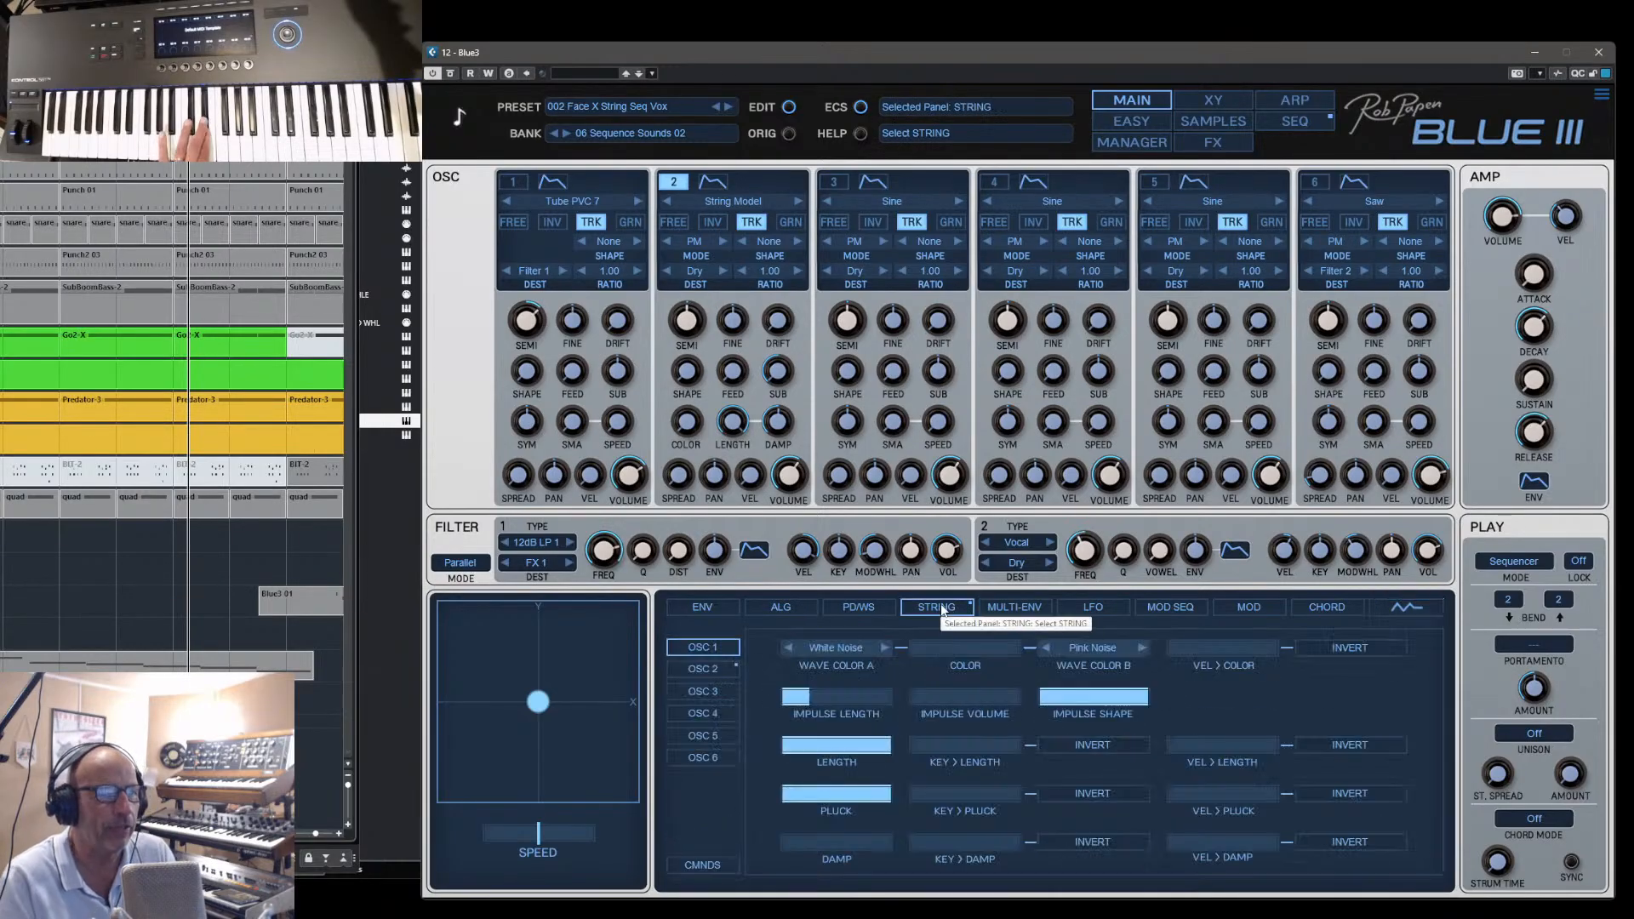
pyautogui.click(707, 669)
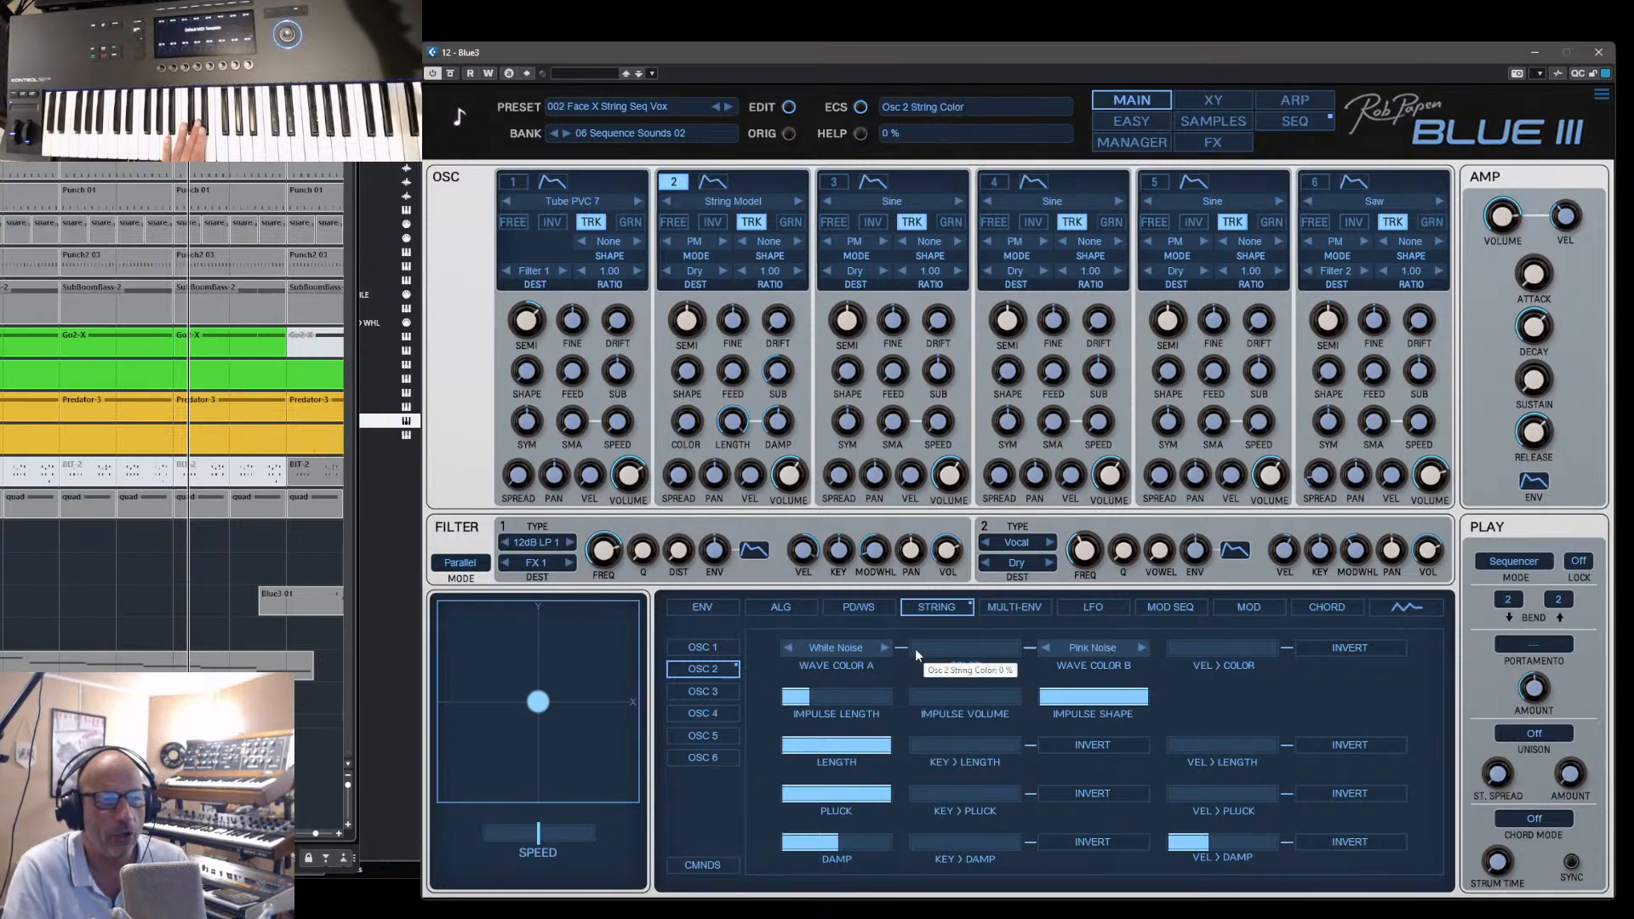
# - Set oscillator 2's Wave Color B to Rez 2 and sweep the string Color up to 100 % and back to 0 %
pyautogui.moveTo(916, 648); pyautogui.dragTo(958, 646)
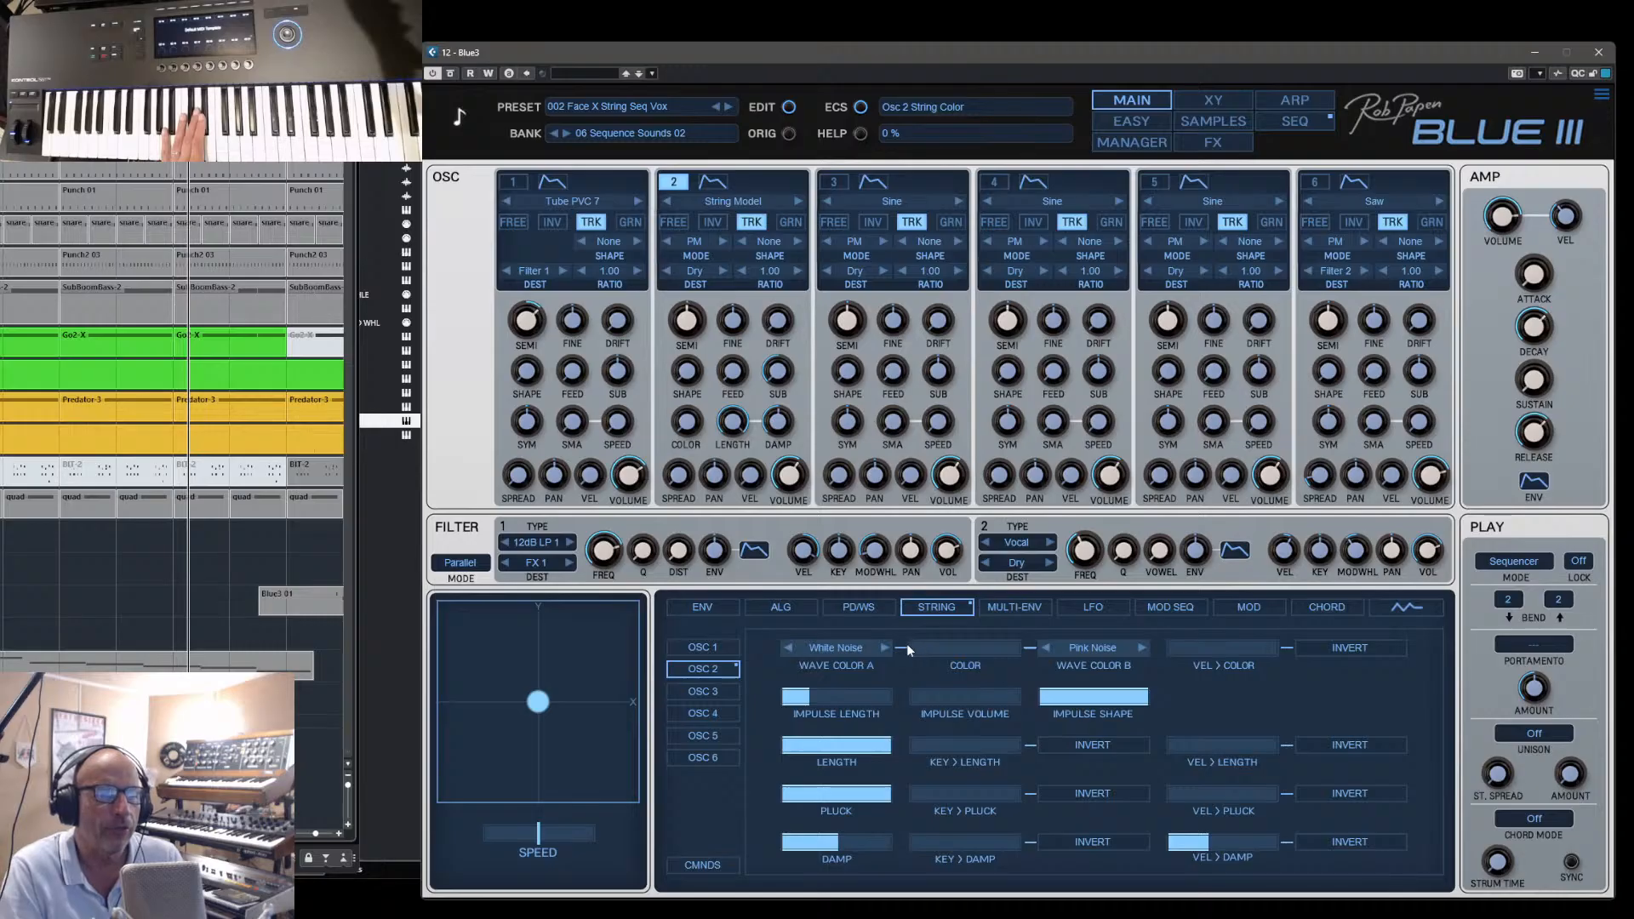
pyautogui.click(1091, 647)
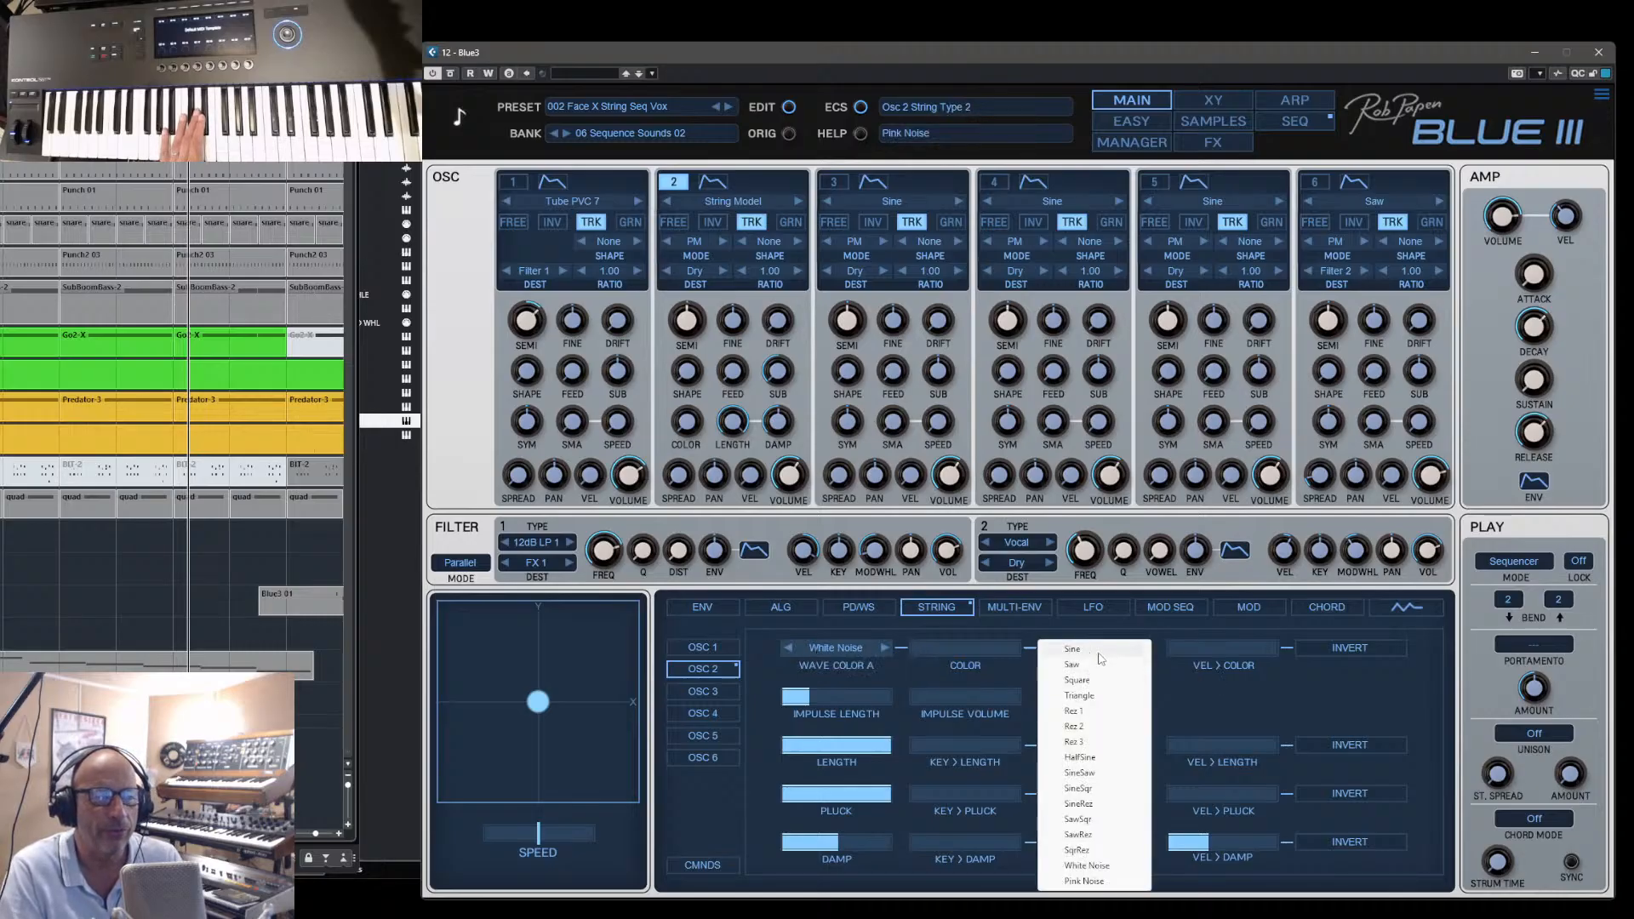
pyautogui.click(1096, 729)
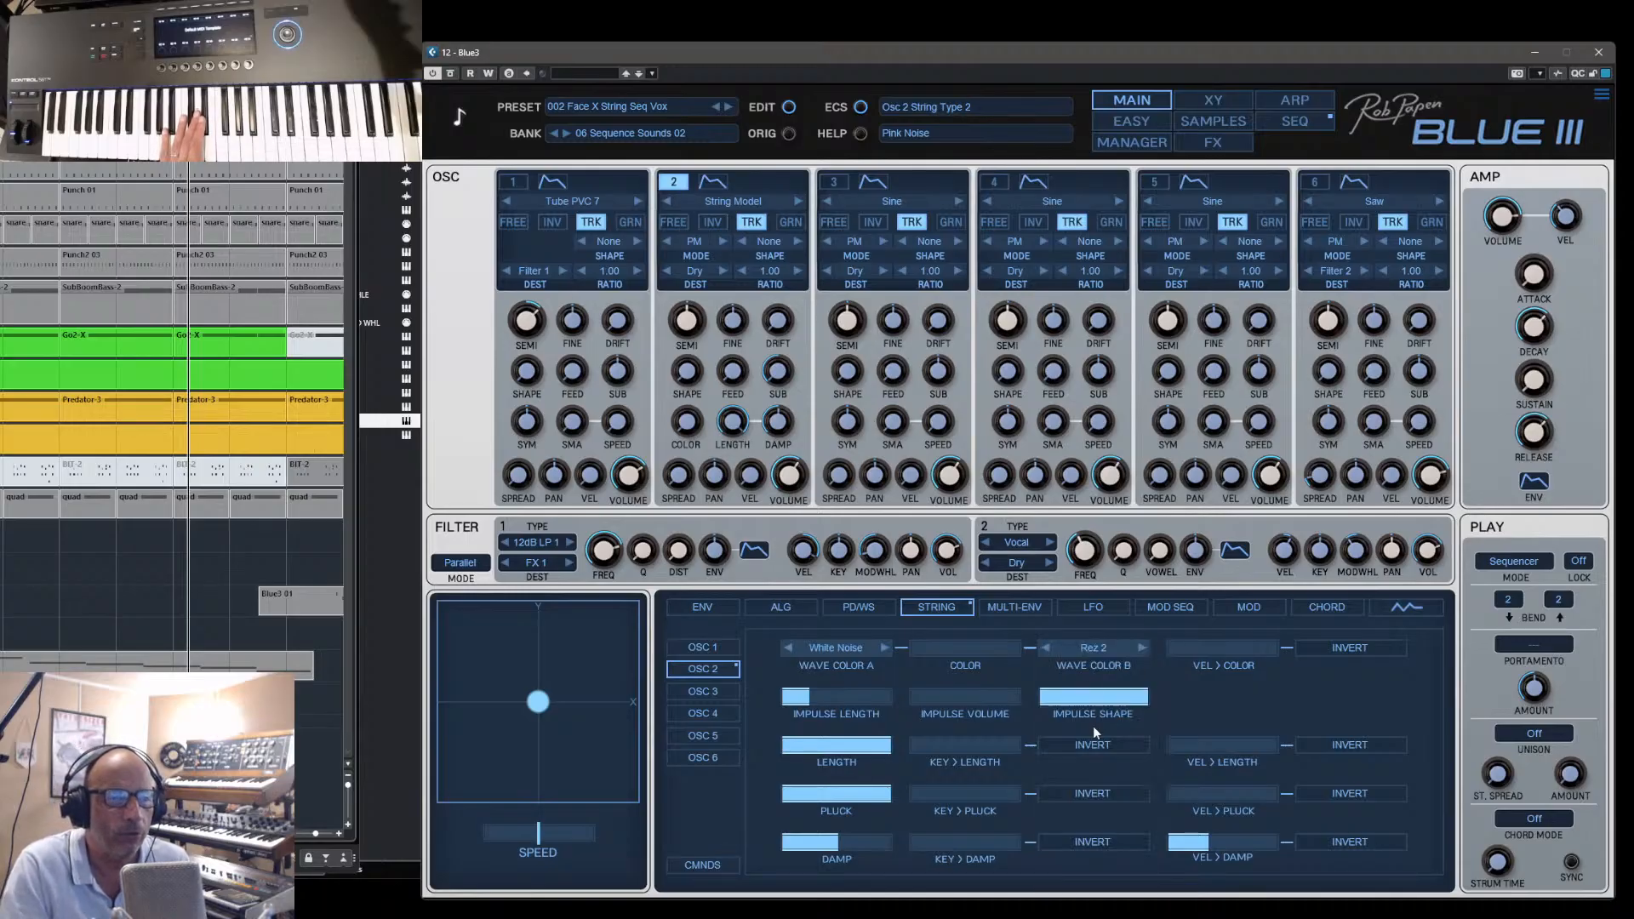
pyautogui.moveTo(936, 650); pyautogui.dragTo(1014, 657)
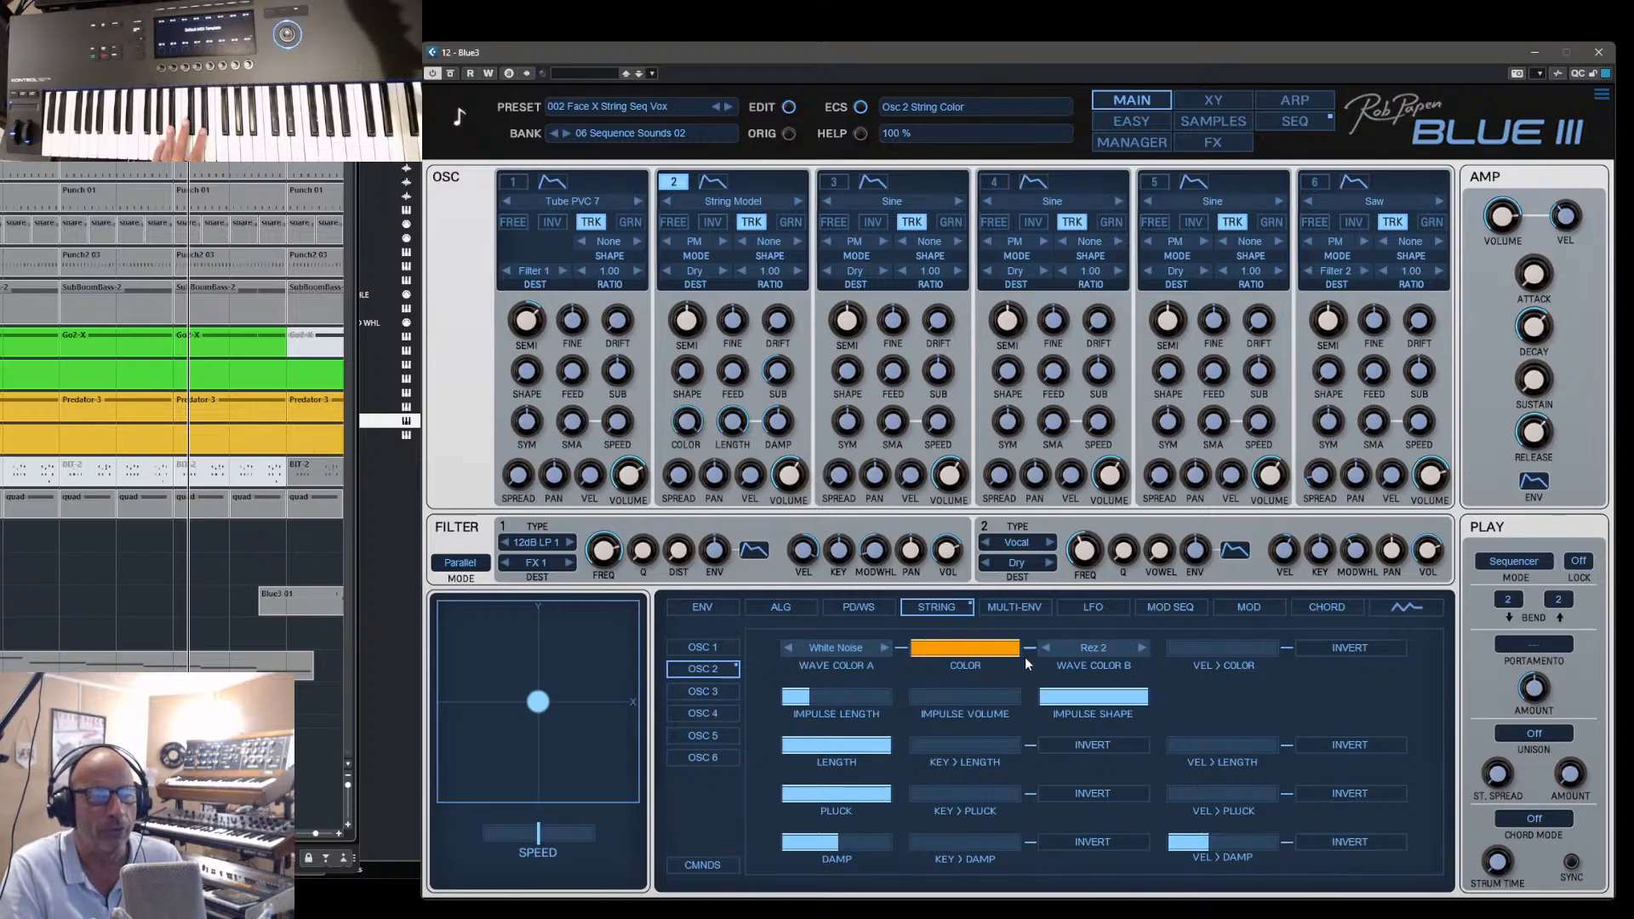
pyautogui.moveTo(1024, 657); pyautogui.dragTo(885, 653)
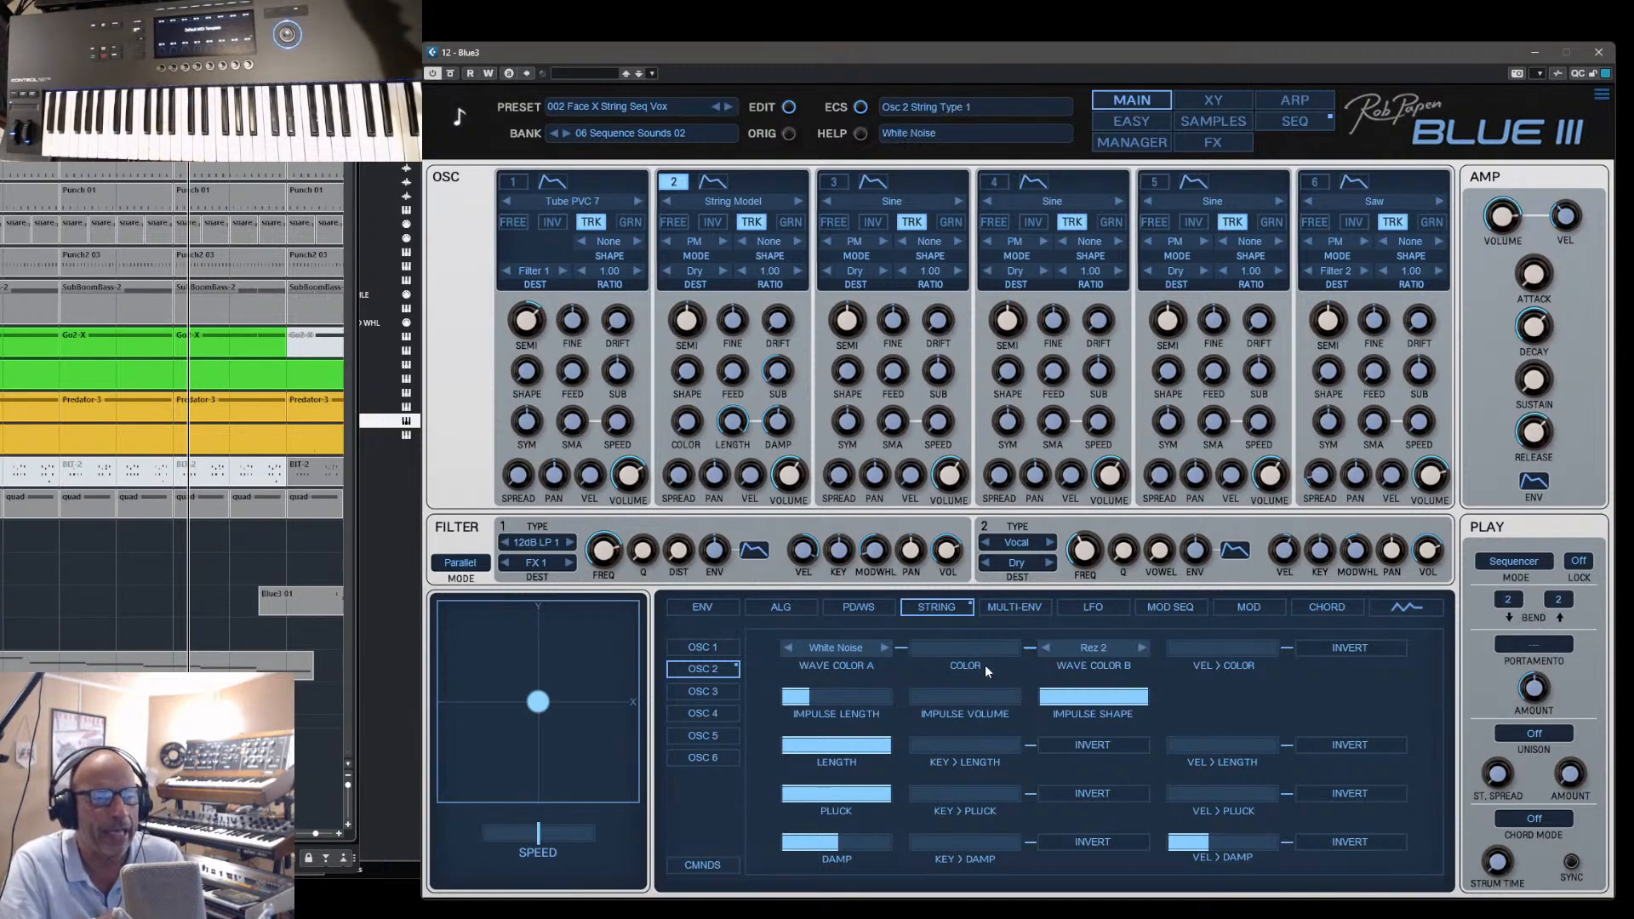
pyautogui.moveTo(983, 665); pyautogui.dragTo(909, 657)
pyautogui.moveTo(1174, 655)
pyautogui.mouseDown()
pyautogui.moveTo(1288, 654)
pyautogui.moveTo(1202, 650)
pyautogui.mouseUp()
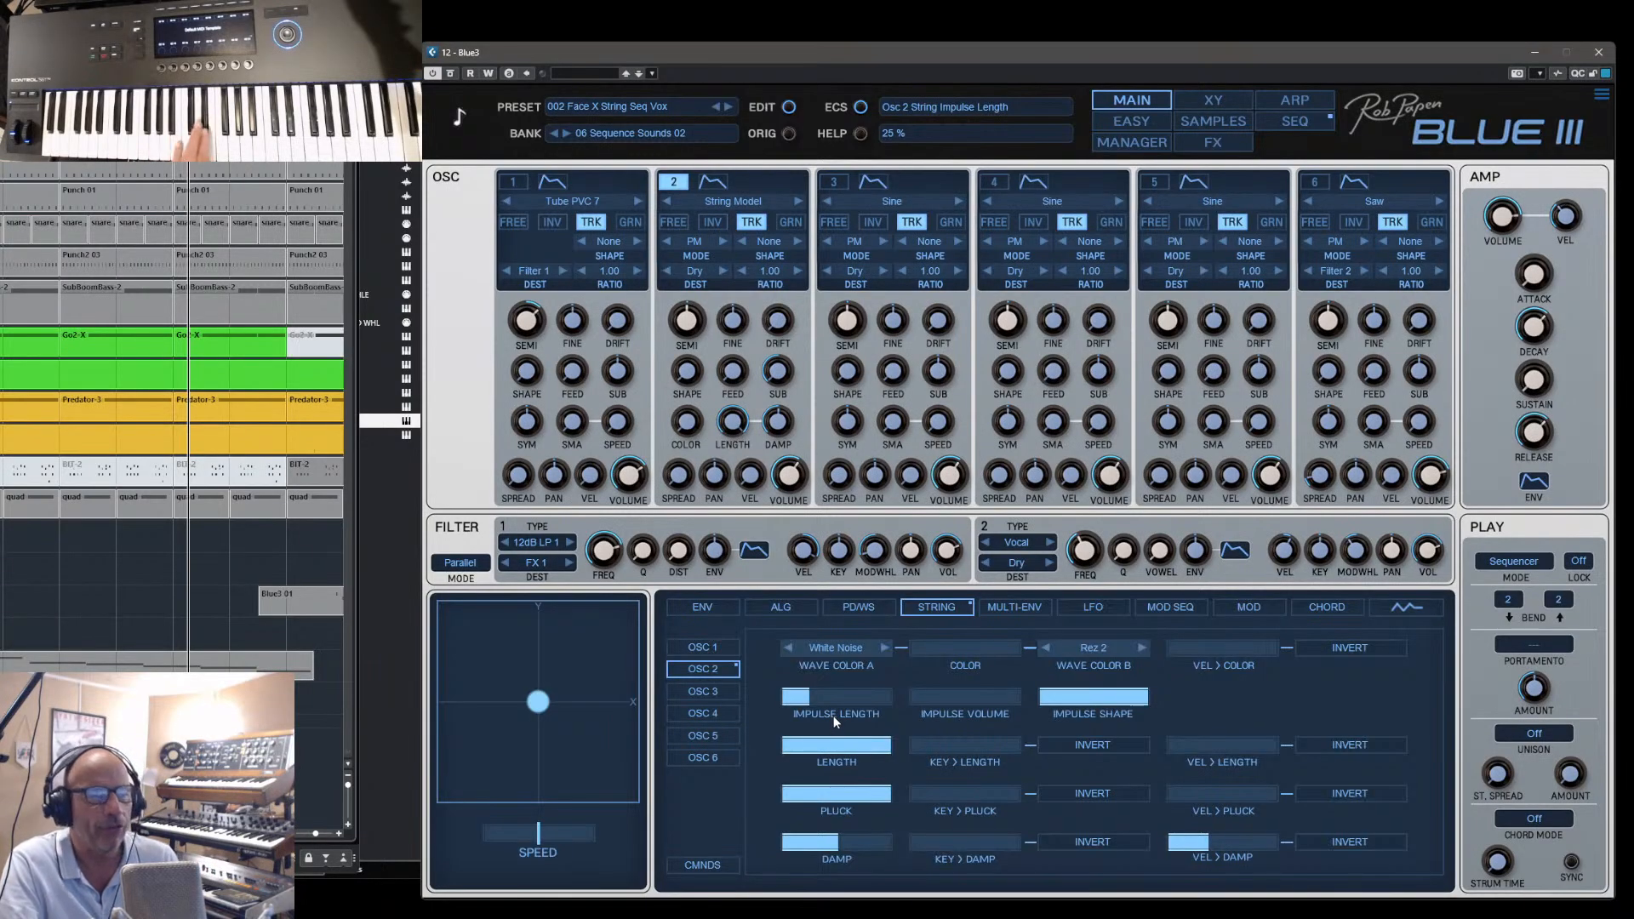
# - Set oscillator 2's string impulse length to 100 % and impulse volume to about -9.6 dB
pyautogui.moveTo(834, 717); pyautogui.dragTo(866, 696)
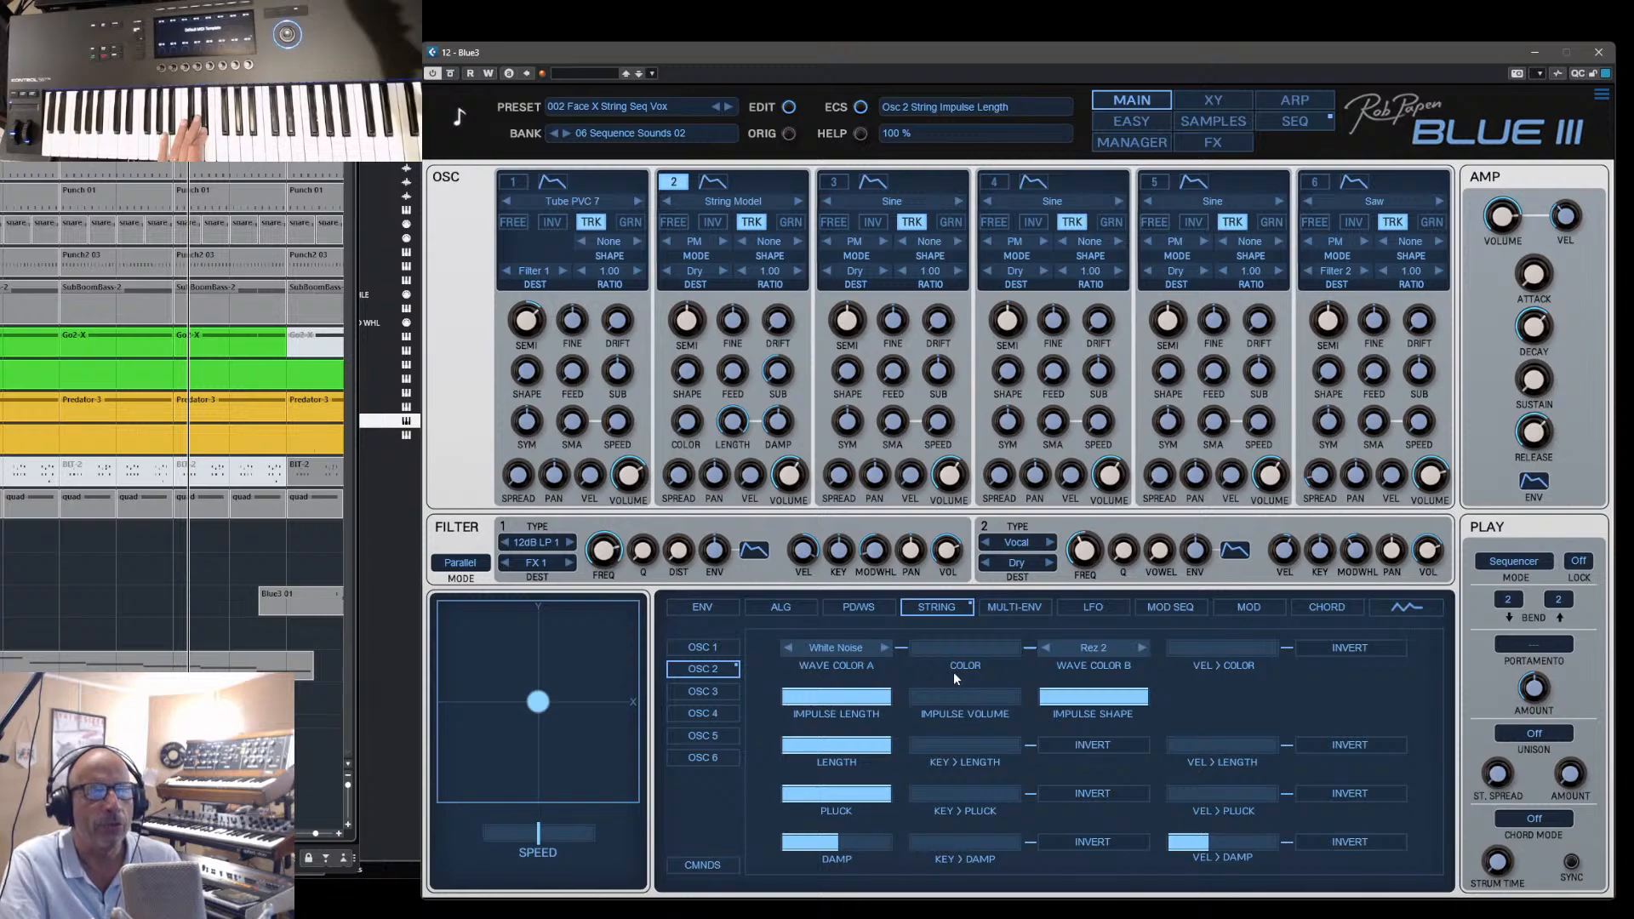
pyautogui.moveTo(929, 649); pyautogui.dragTo(881, 646)
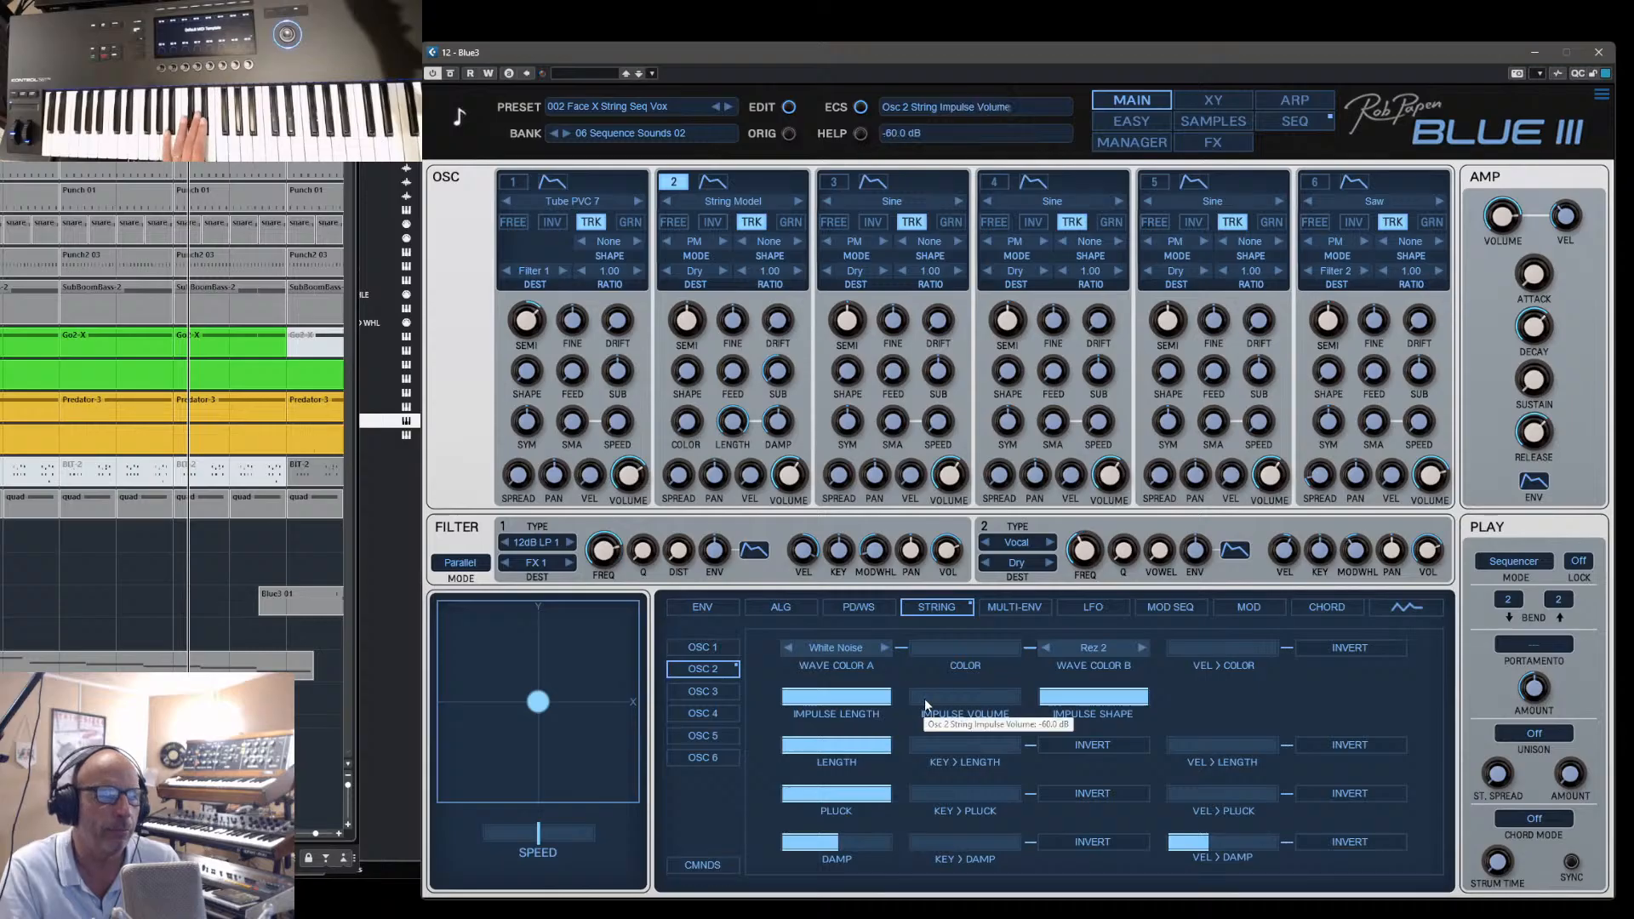
pyautogui.moveTo(929, 698); pyautogui.dragTo(981, 701)
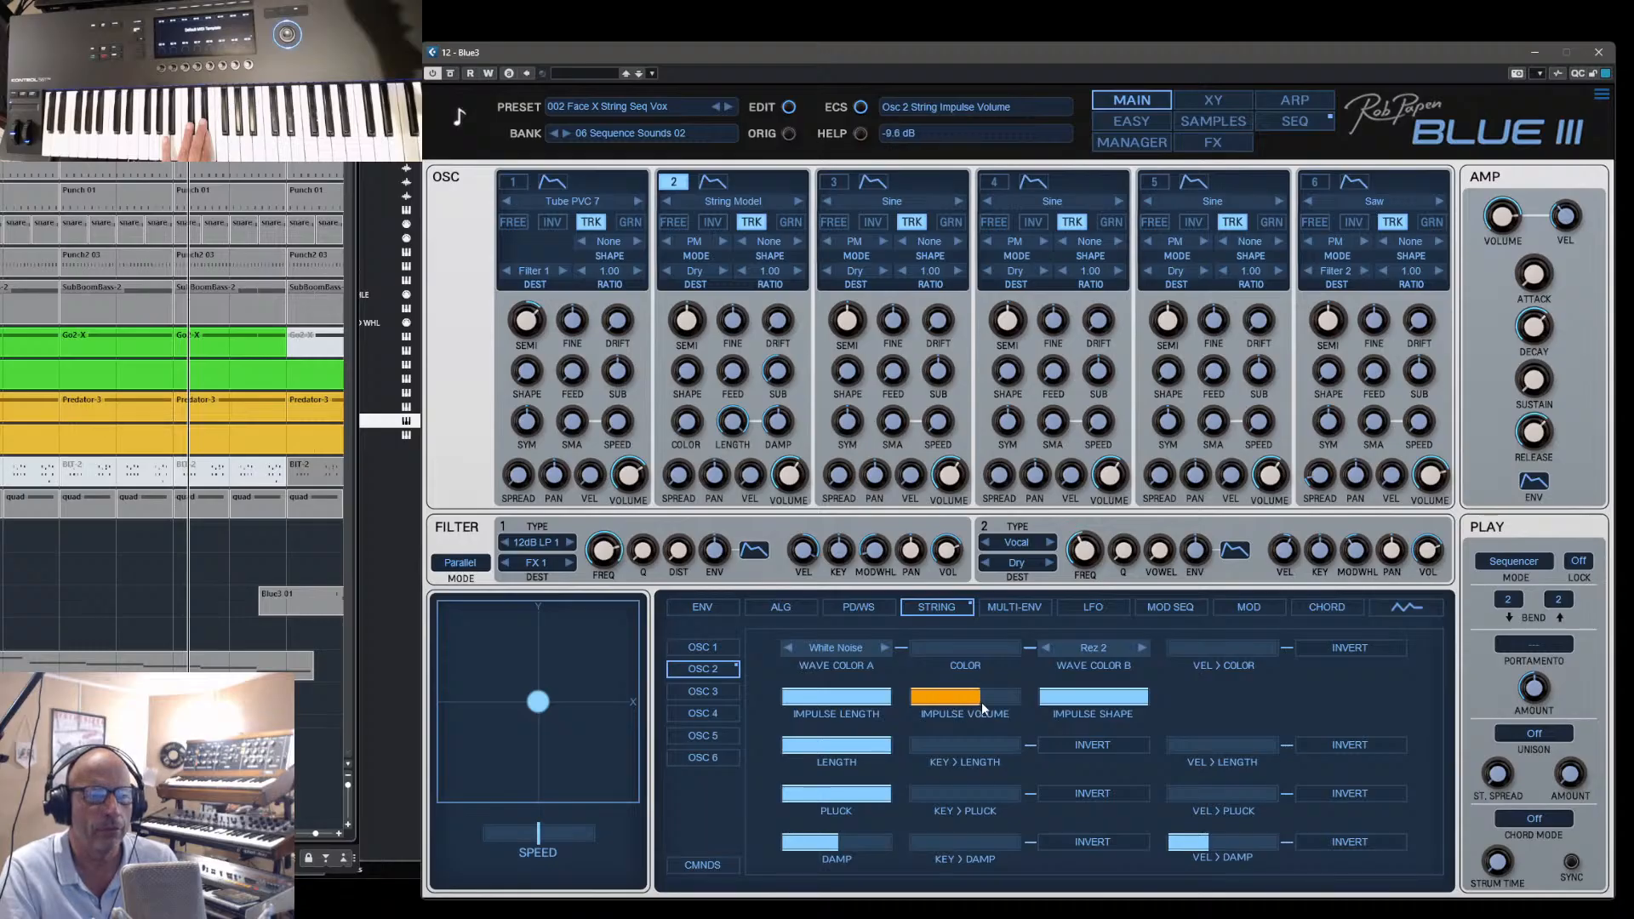
# - Try lower impulse shape and string length values on oscillator 2, restoring both to 100 %
pyautogui.click(1140, 704)
pyautogui.moveTo(1140, 704); pyautogui.dragTo(1068, 702)
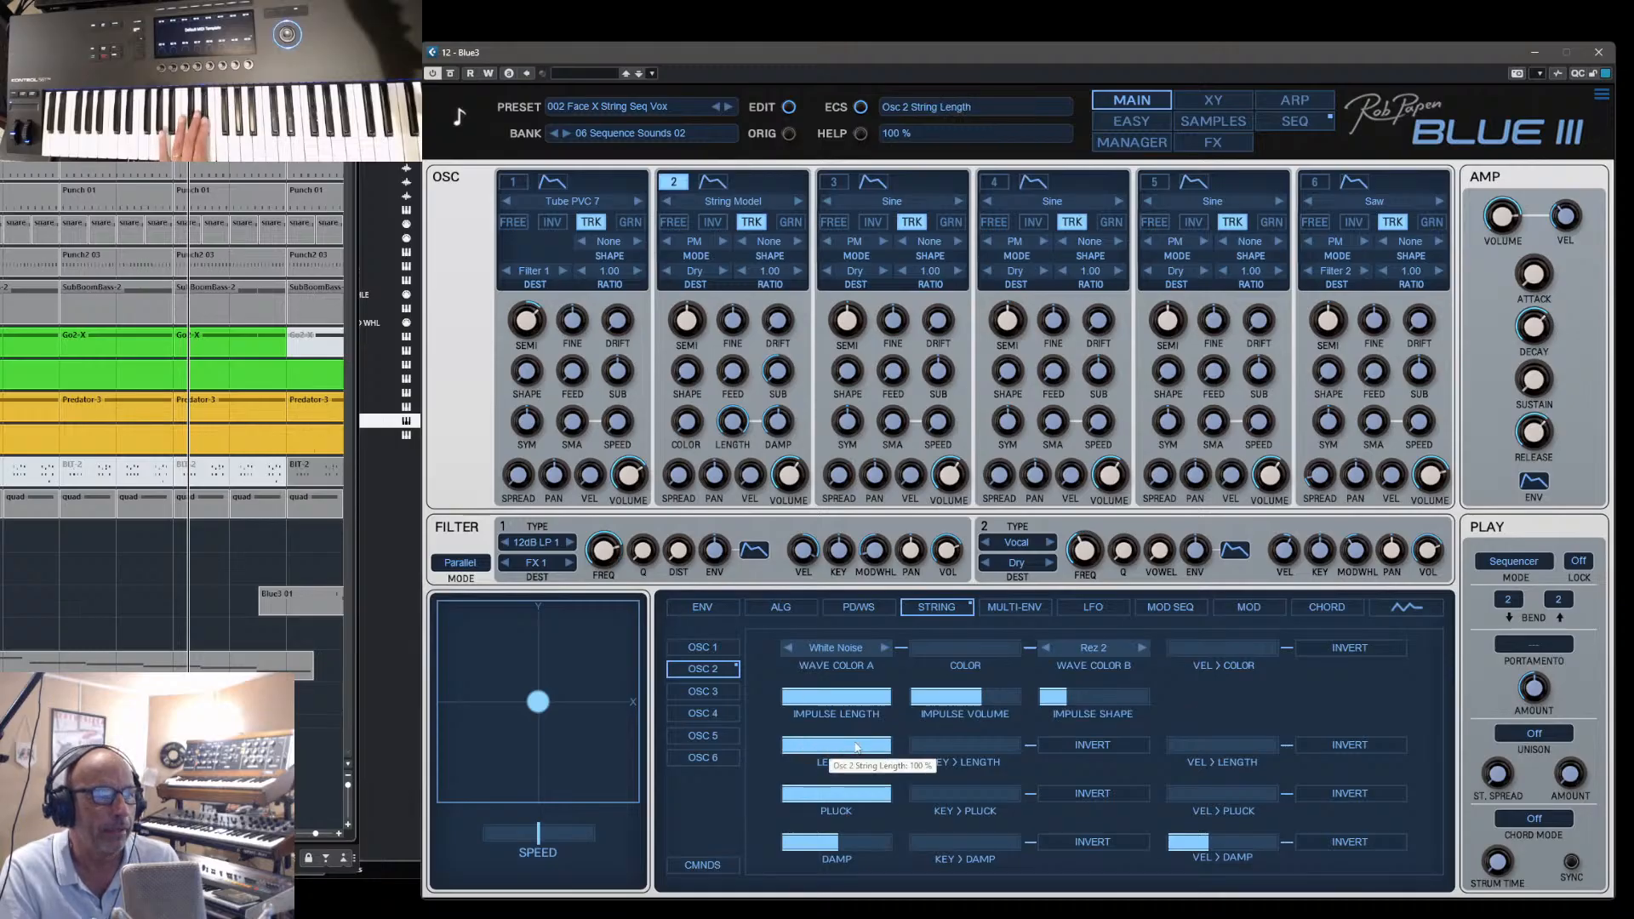
pyautogui.moveTo(884, 750); pyautogui.dragTo(814, 752)
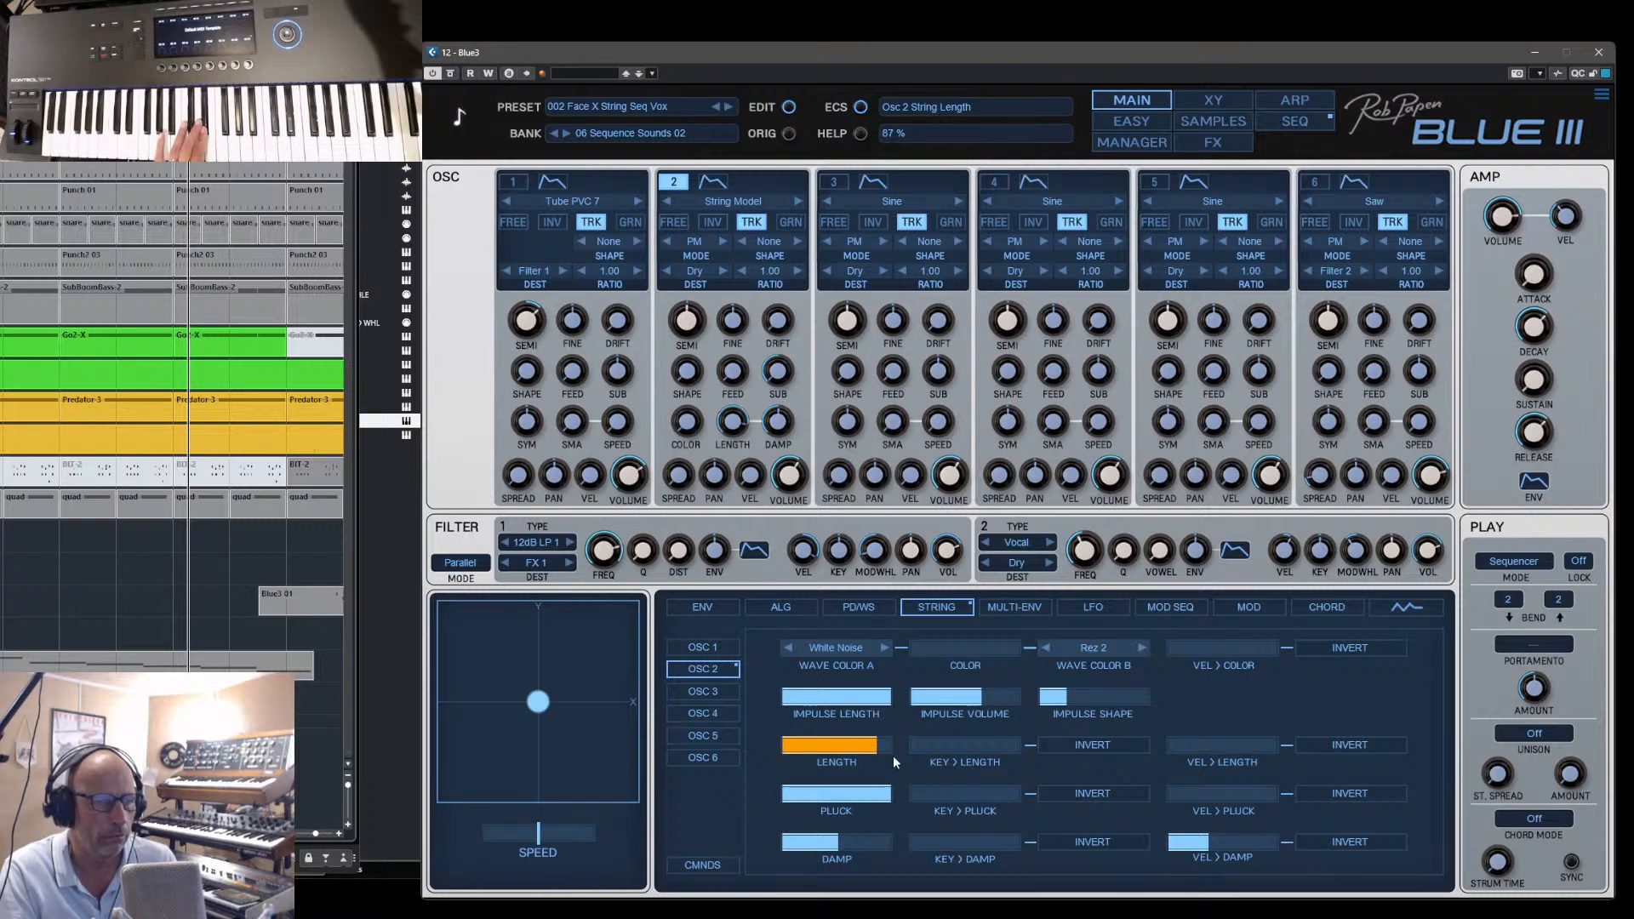
pyautogui.moveTo(892, 756); pyautogui.dragTo(911, 753)
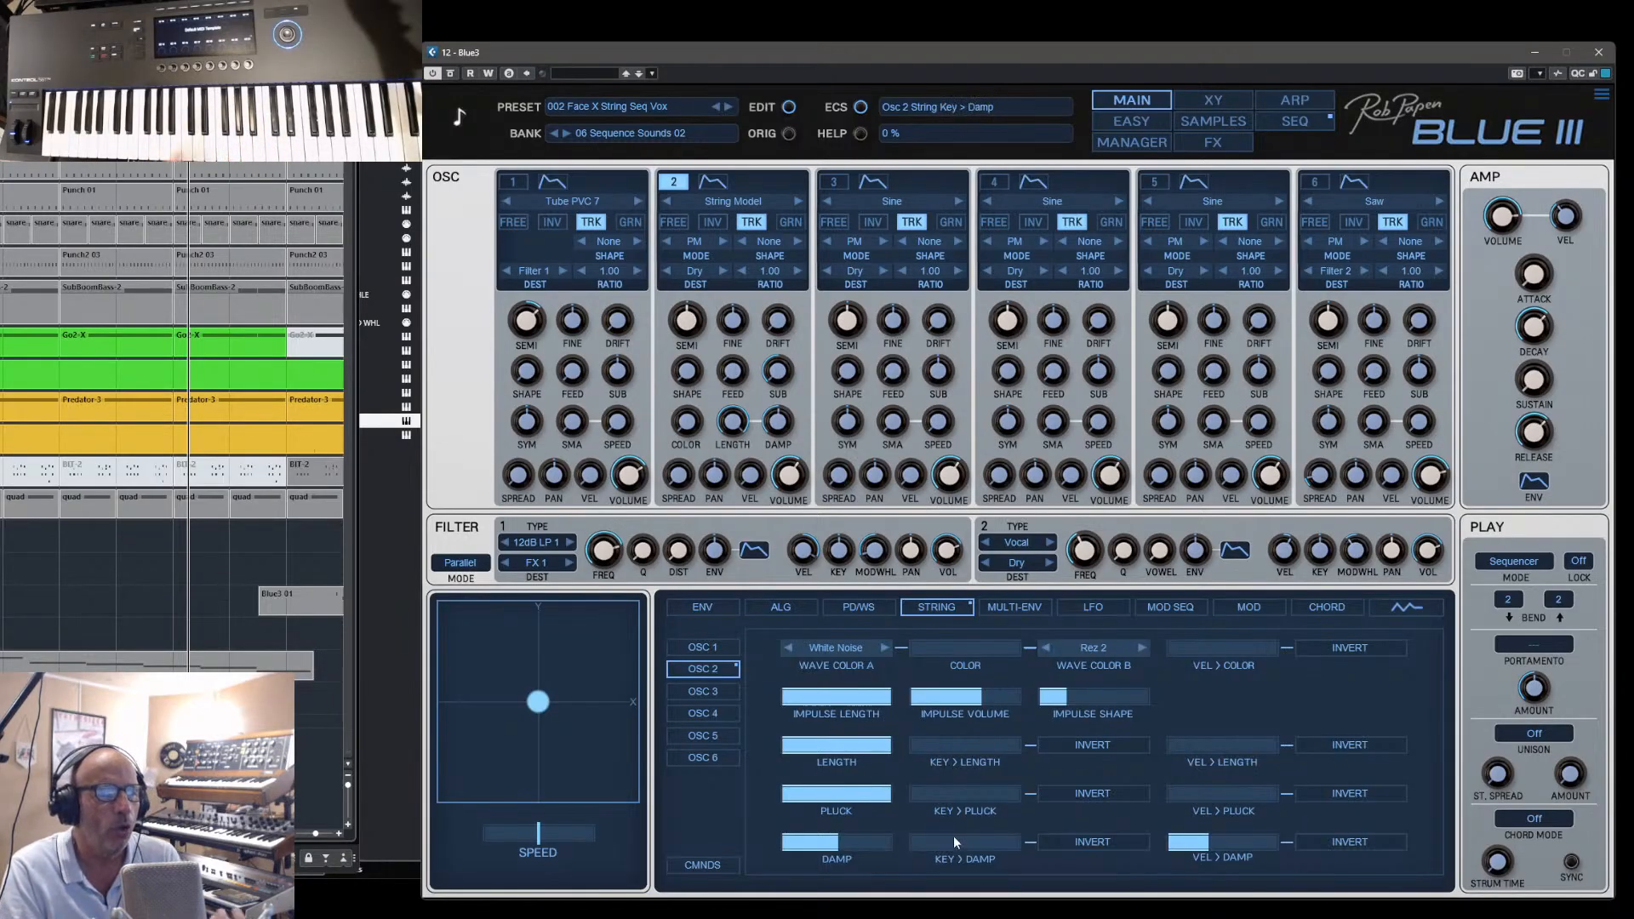
pyautogui.moveTo(1065, 697); pyautogui.dragTo(1195, 696)
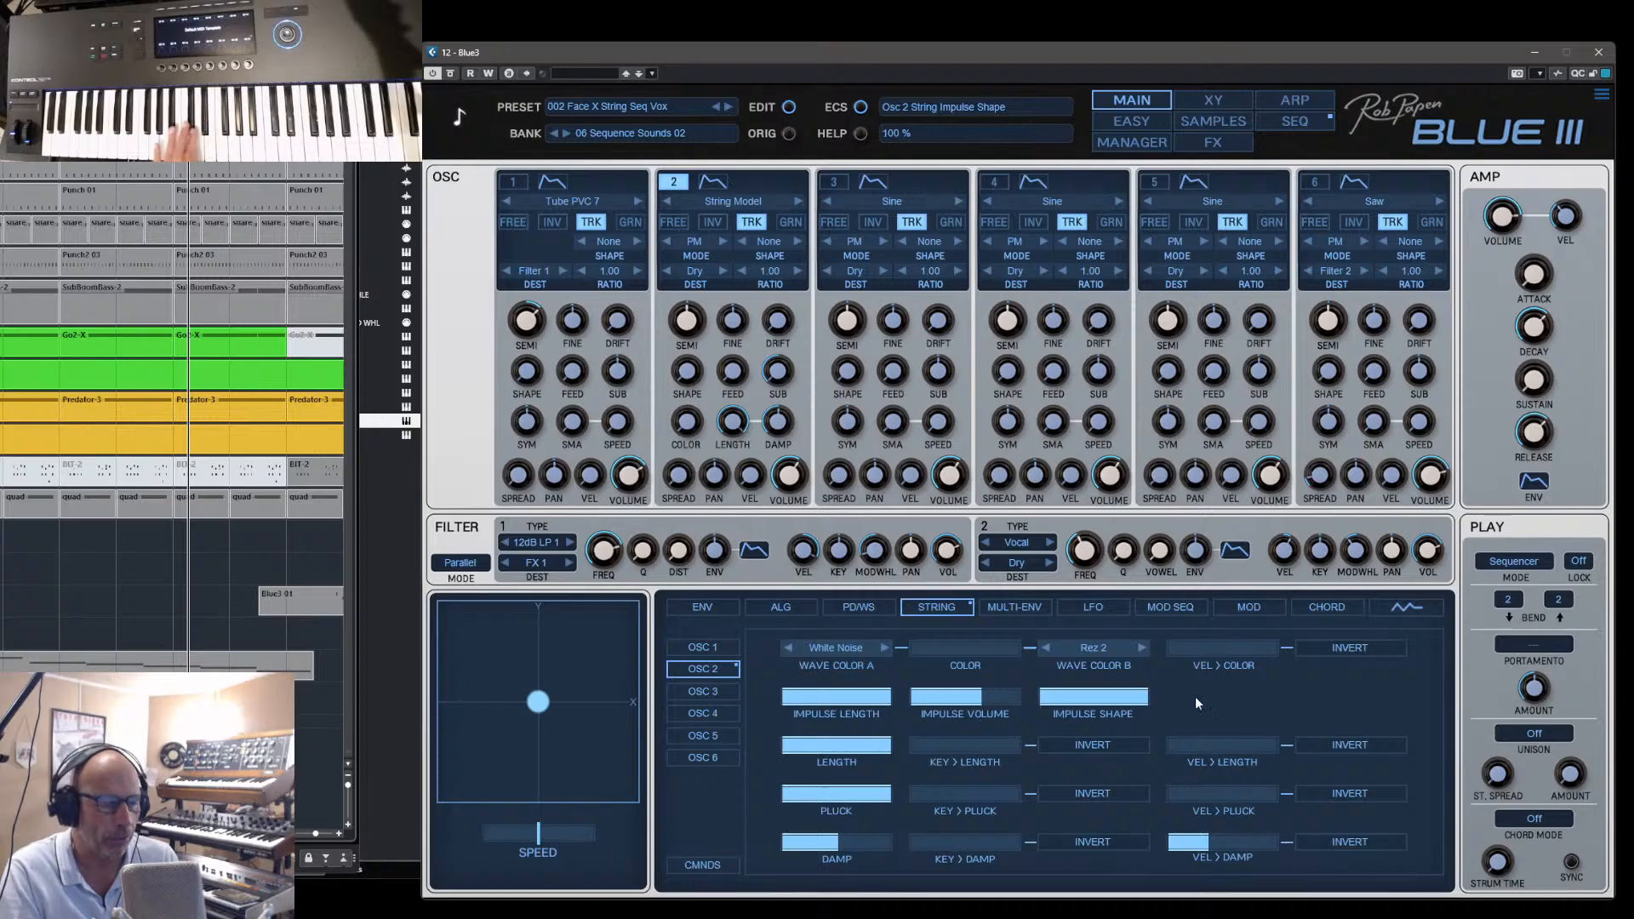
# - Raise oscillator 2's string Damp to about 80 % and its velocity-to-damp amount to about 85 %
pyautogui.moveTo(845, 839)
pyautogui.mouseDown()
pyautogui.moveTo(892, 842)
pyautogui.moveTo(807, 840)
pyautogui.moveTo(849, 842)
pyautogui.mouseUp()
pyautogui.moveTo(1175, 856); pyautogui.dragTo(1274, 851)
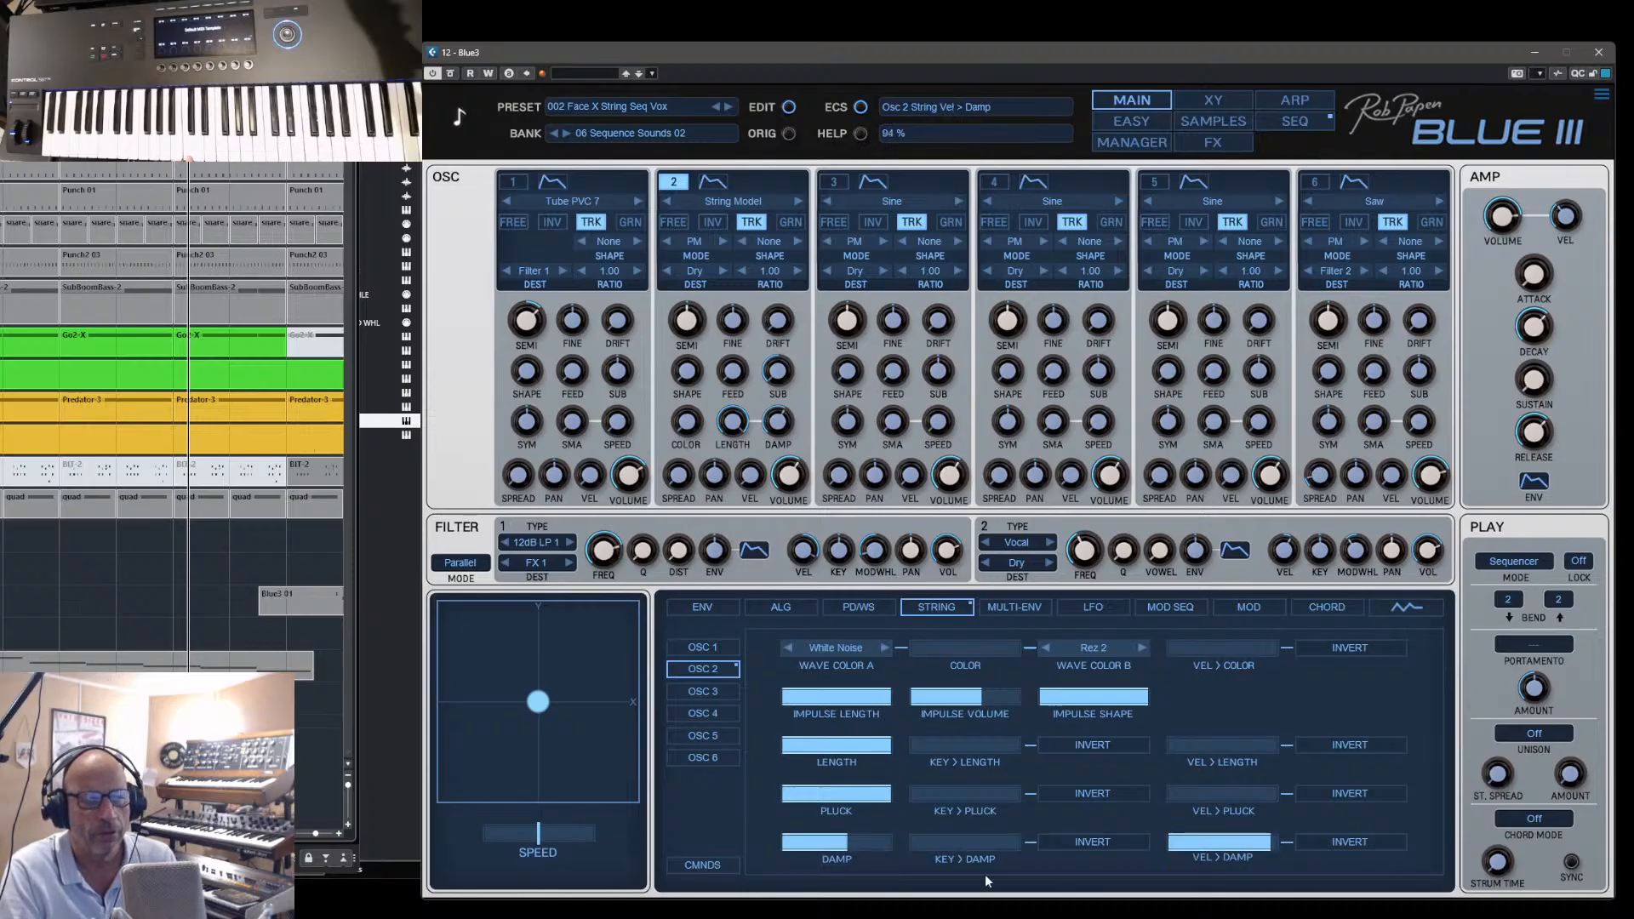
pyautogui.moveTo(846, 842)
pyautogui.mouseDown()
pyautogui.moveTo(825, 842)
pyautogui.moveTo(880, 848)
pyautogui.moveTo(832, 848)
pyautogui.mouseUp()
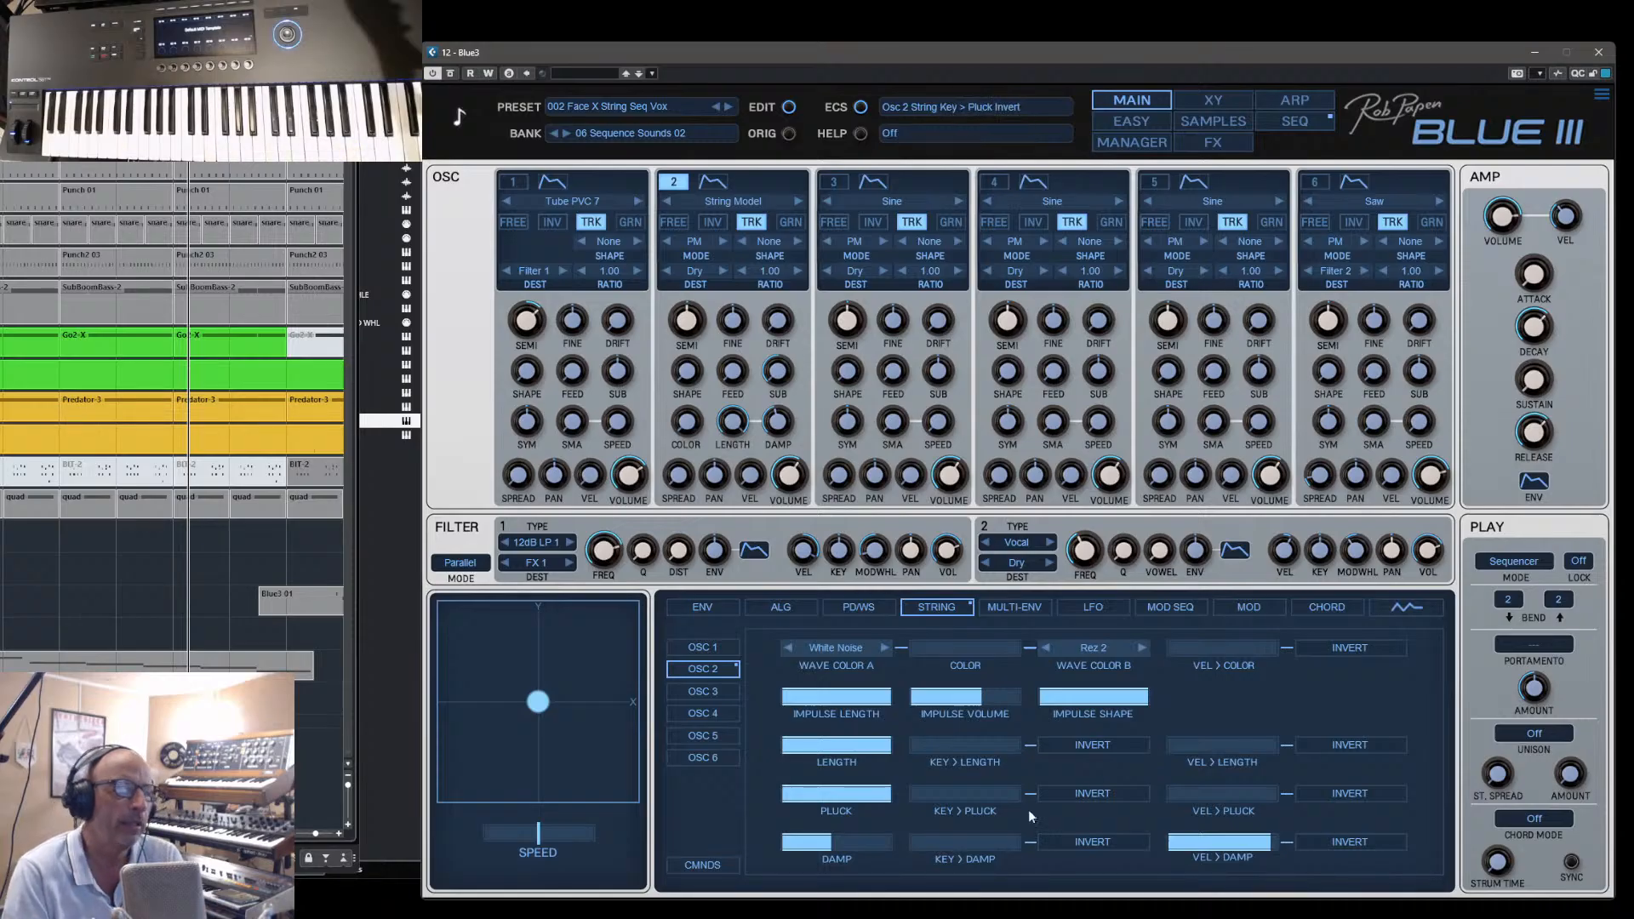
pyautogui.moveTo(881, 801); pyautogui.dragTo(913, 796)
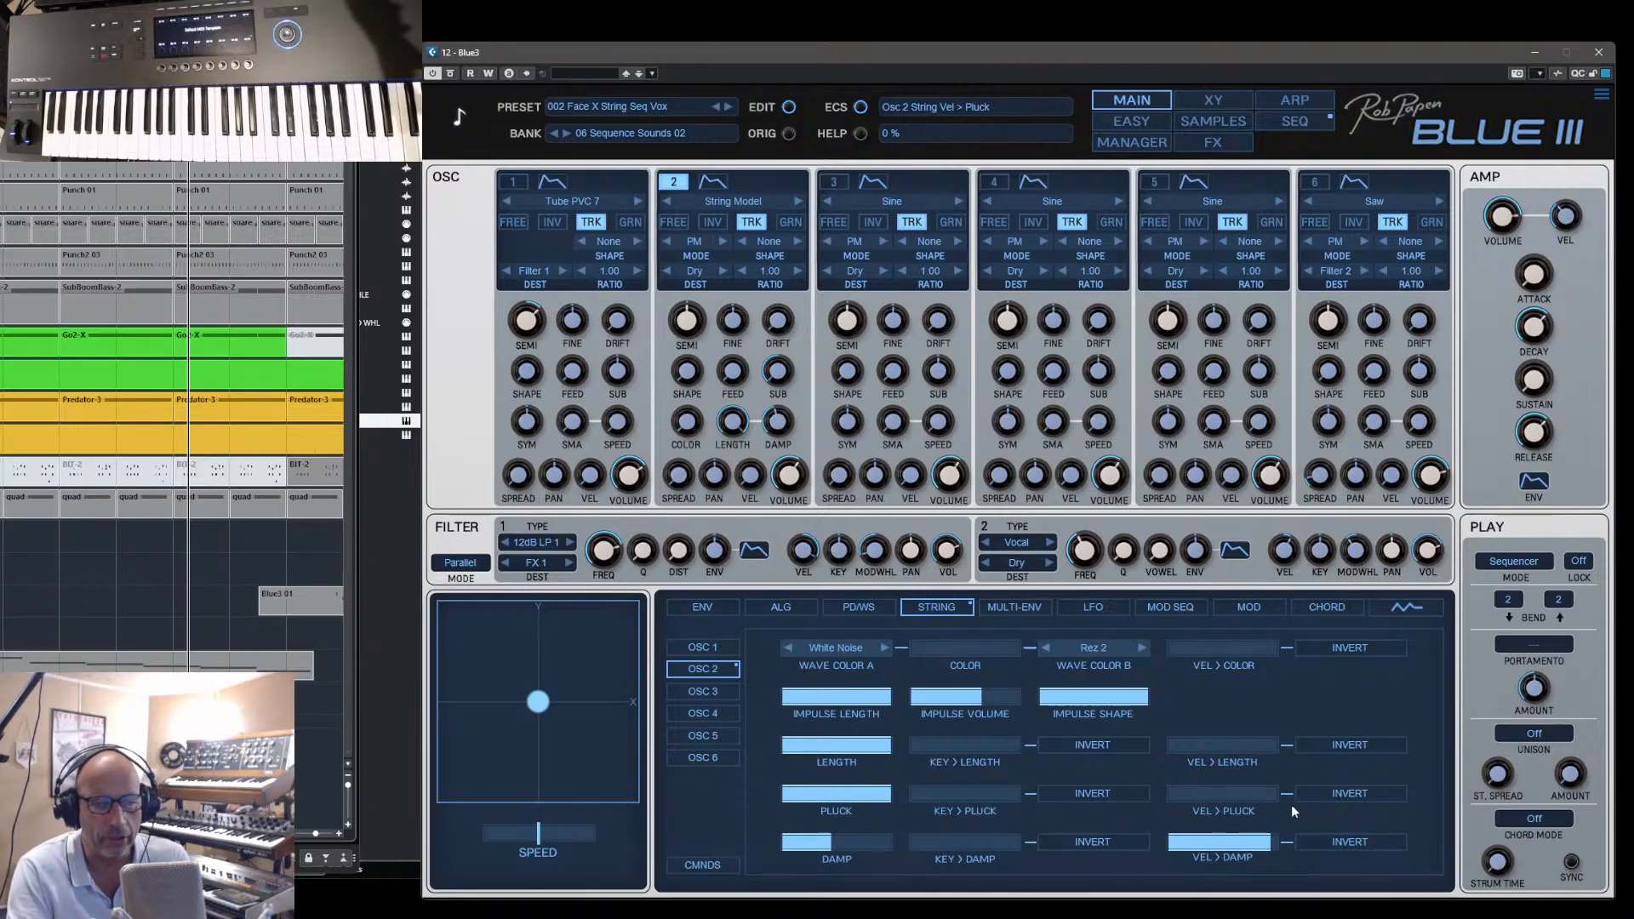
pyautogui.moveTo(831, 841); pyautogui.dragTo(866, 842)
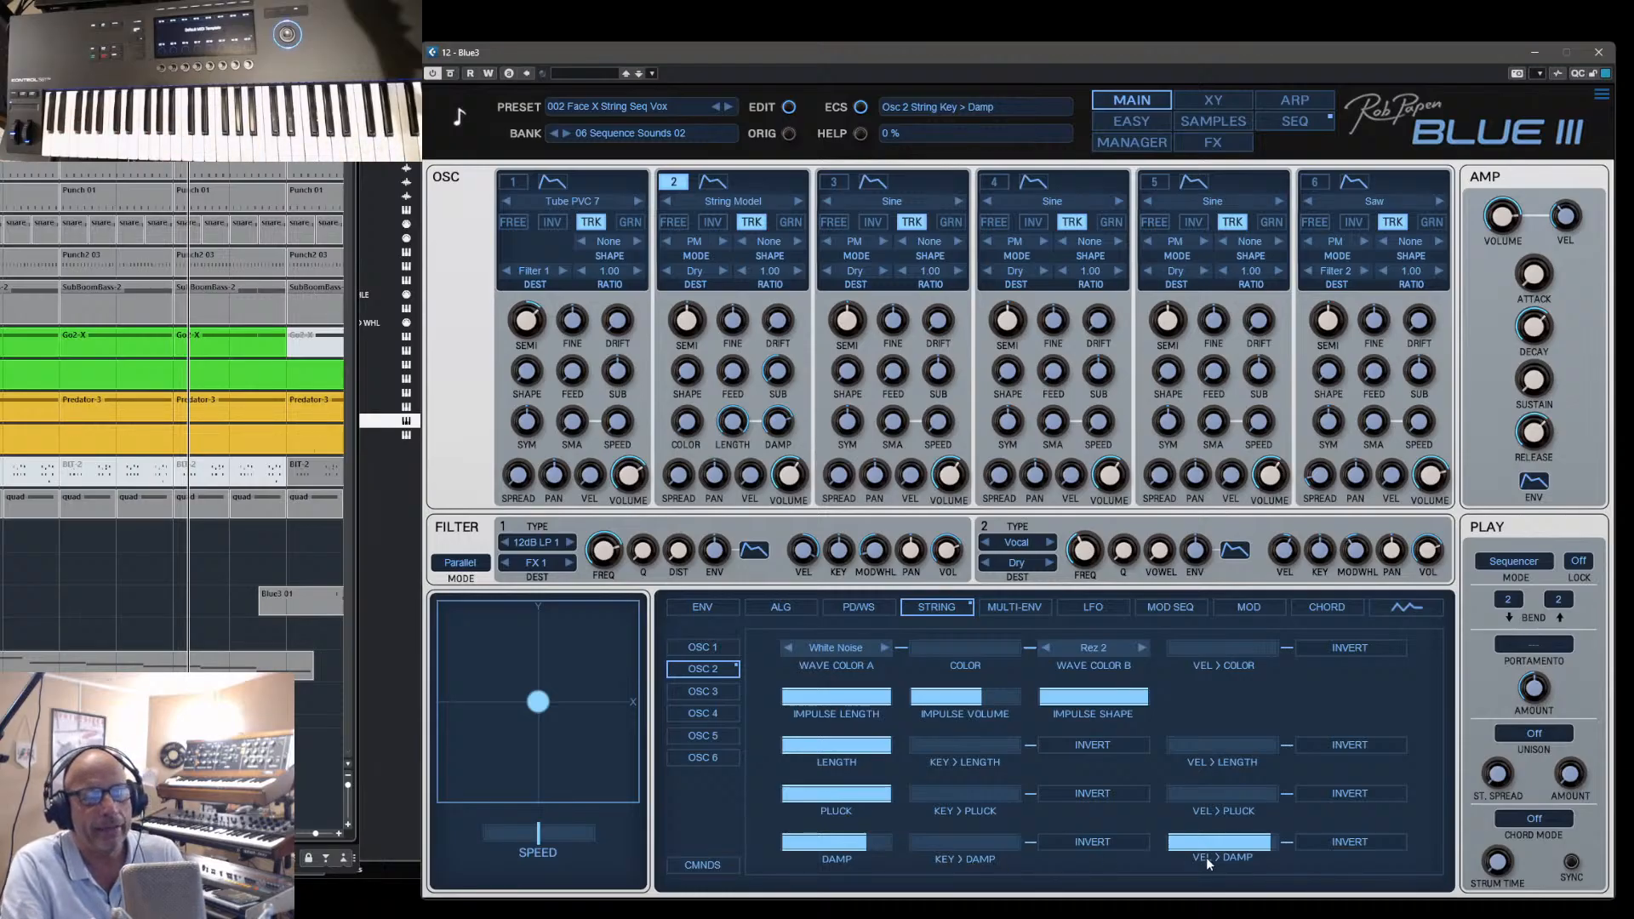
pyautogui.moveTo(1255, 849); pyautogui.dragTo(1260, 851)
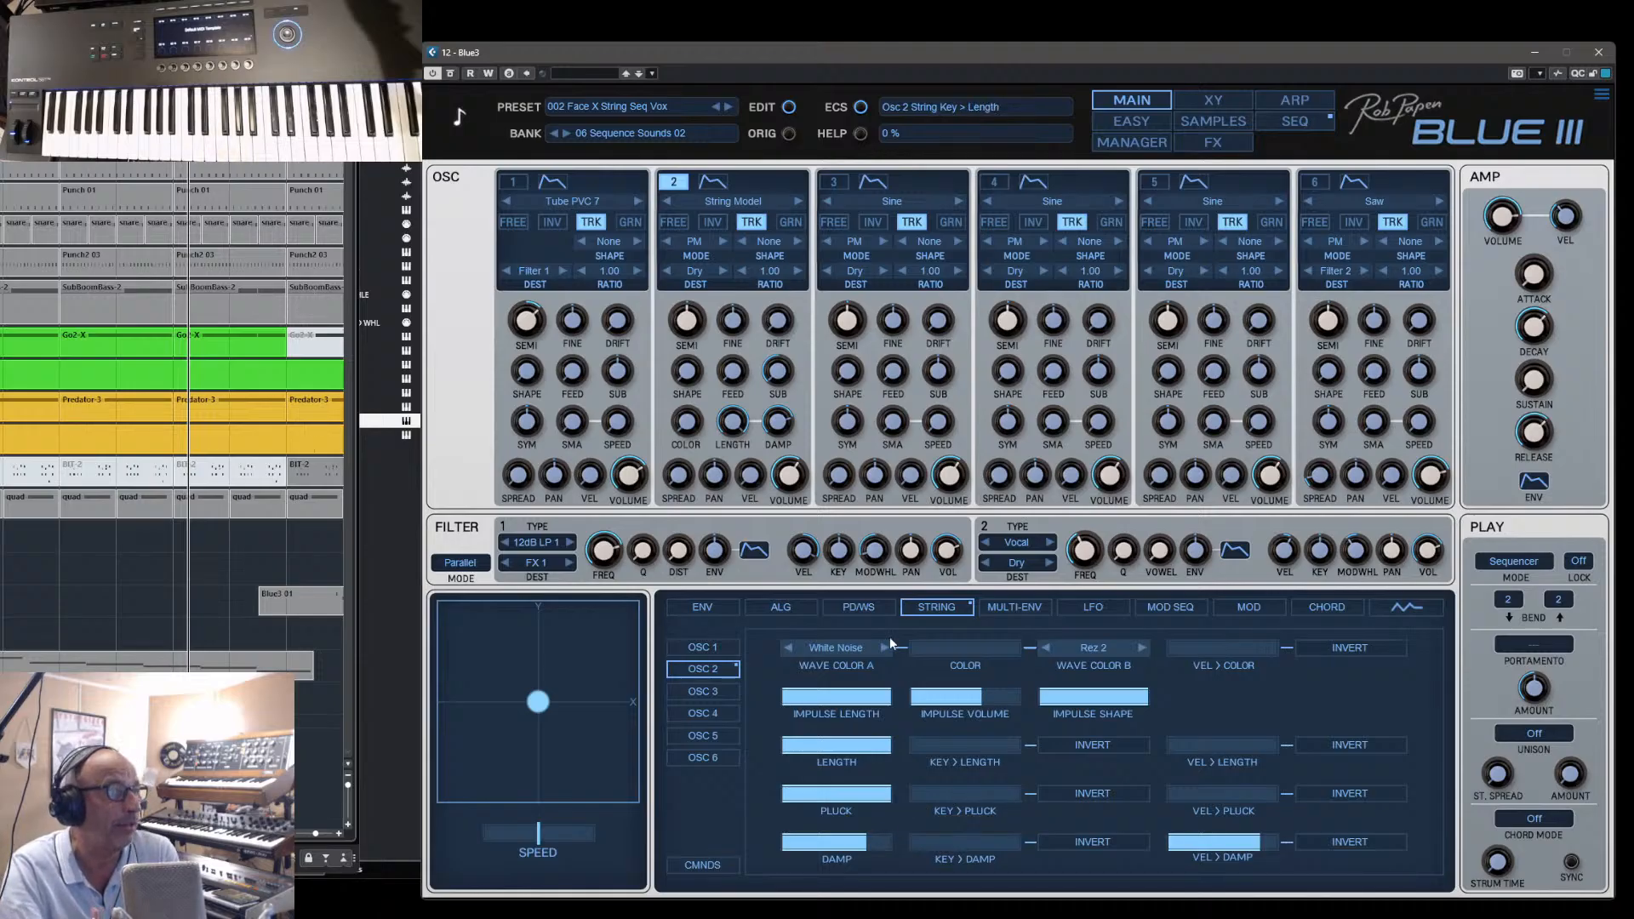
# - Switch oscillator 2's wave type to Sine and back to String Model to compare their available controls
pyautogui.click(715, 208)
pyautogui.moveTo(728, 208)
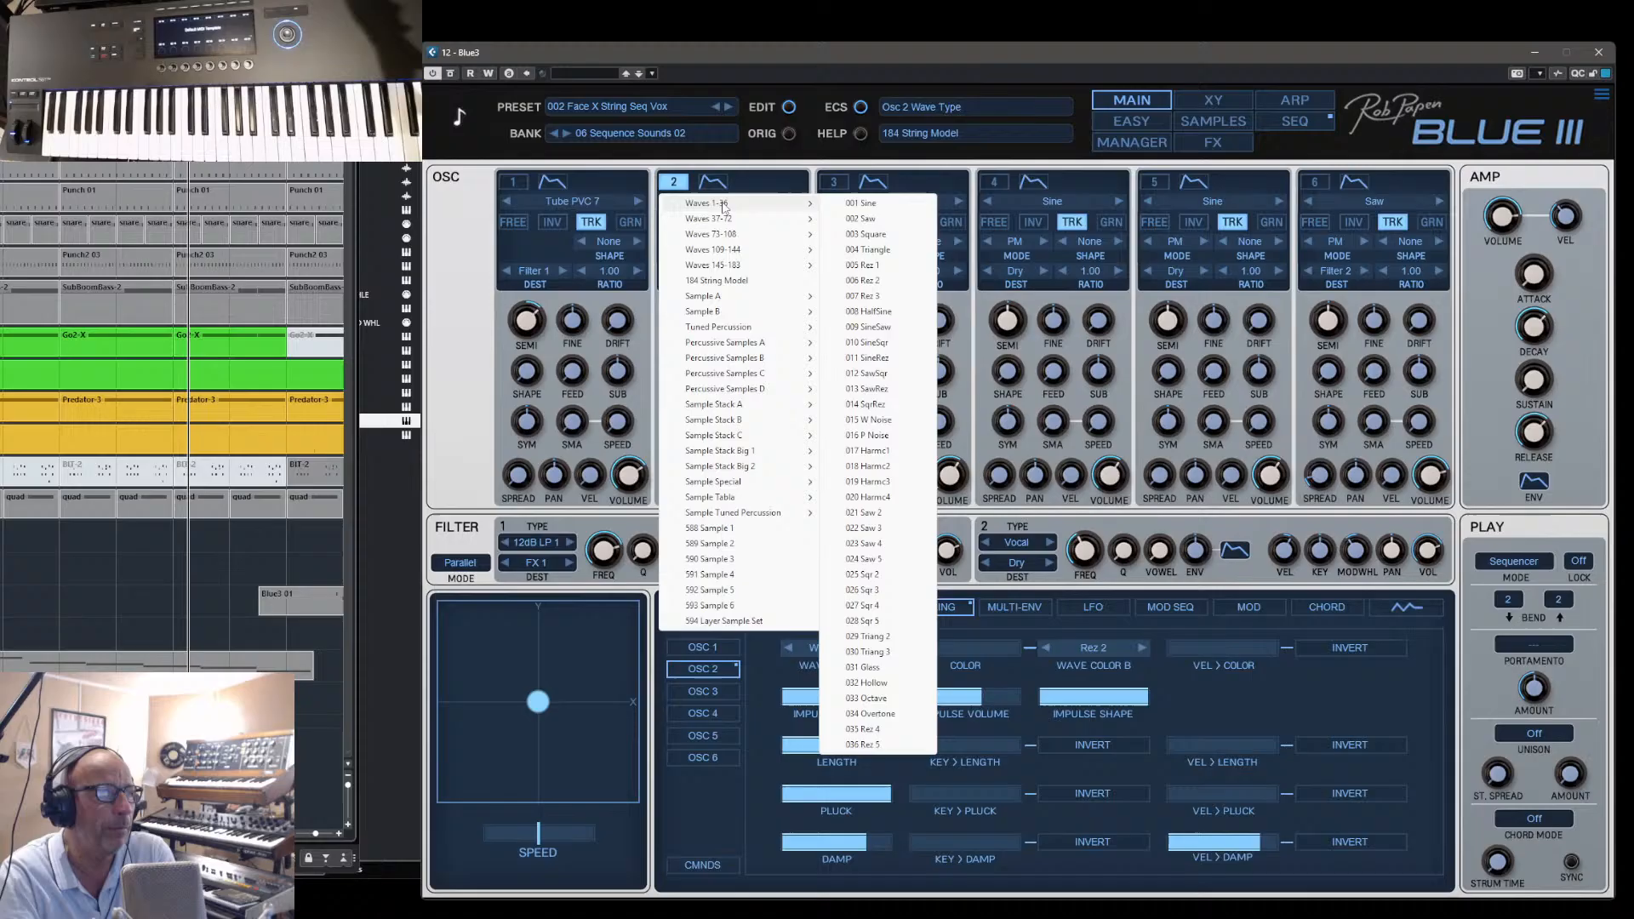
pyautogui.click(842, 204)
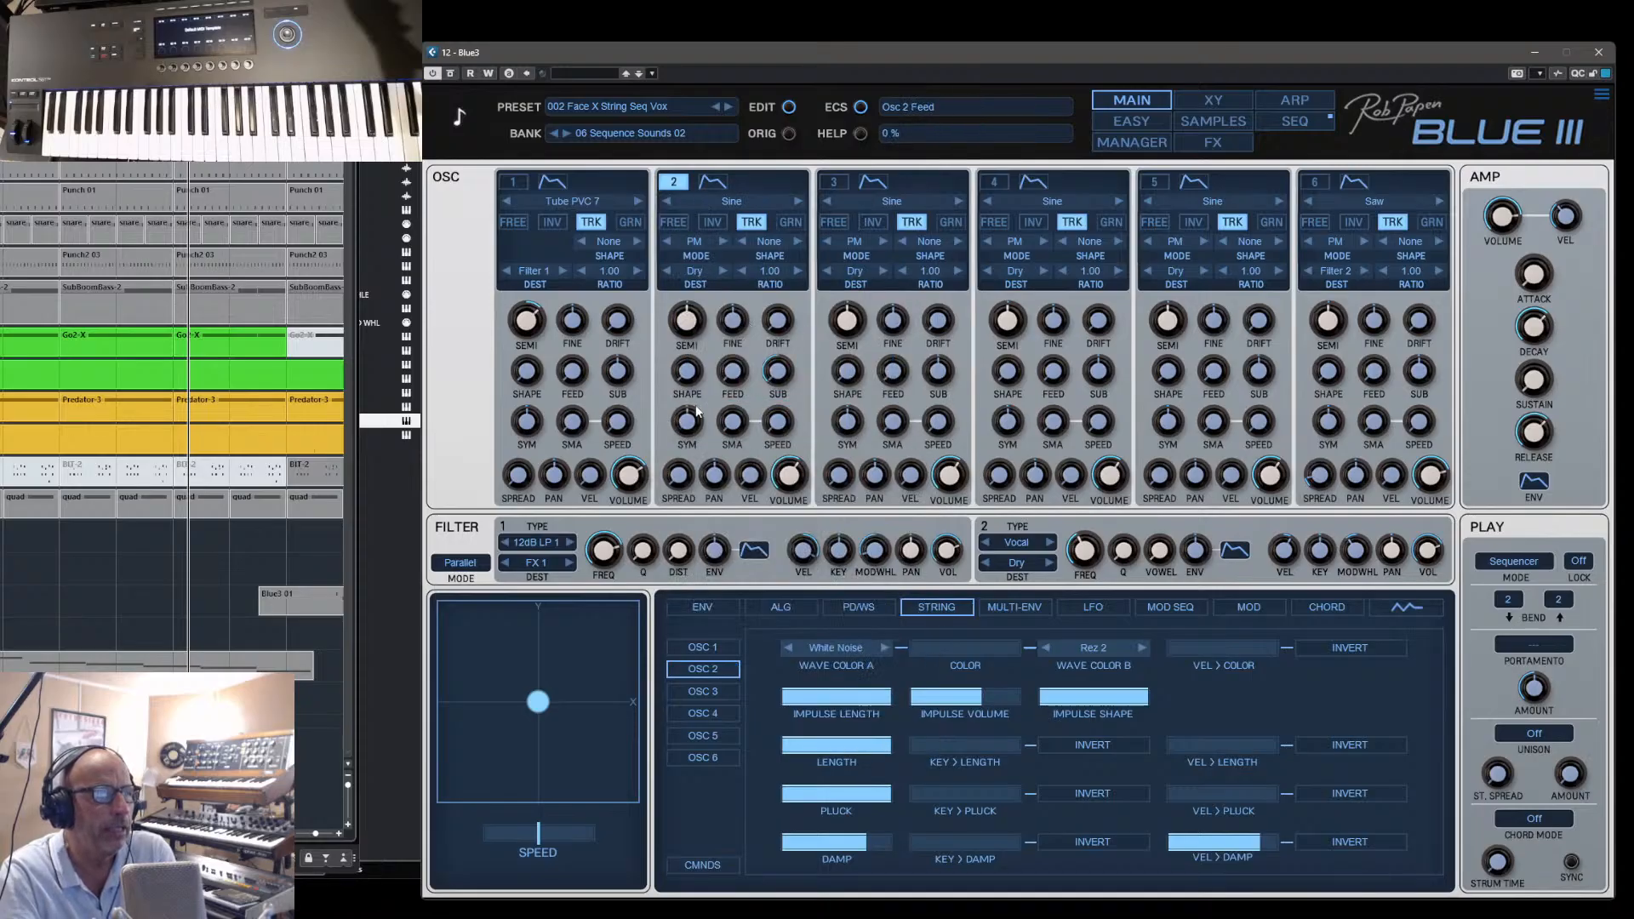
pyautogui.click(732, 202)
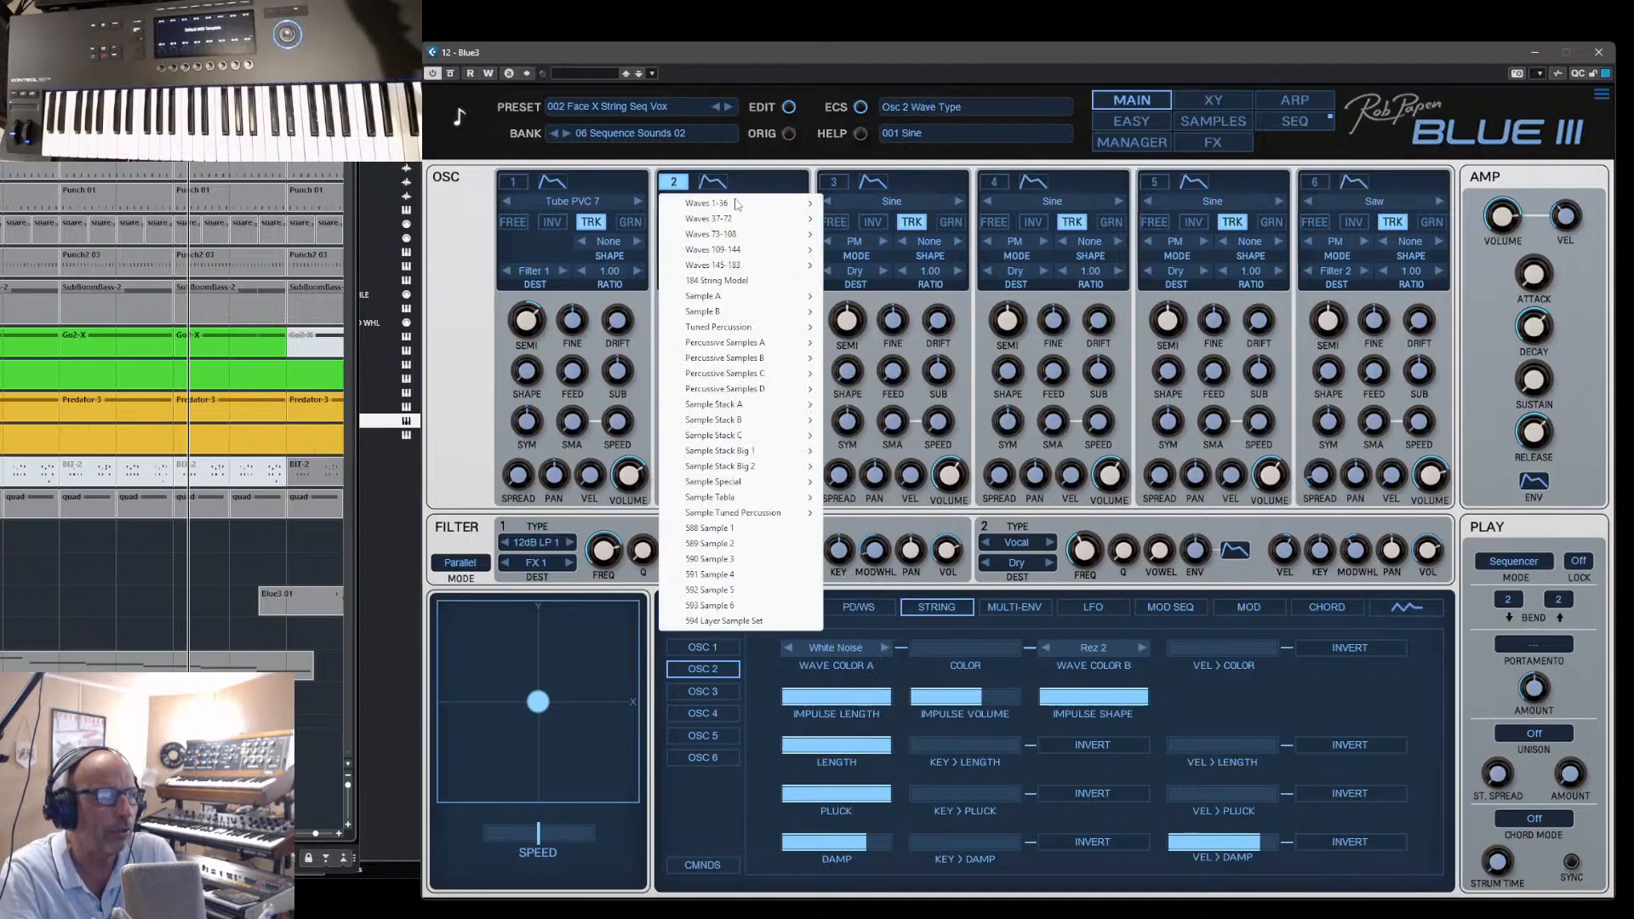
pyautogui.click(732, 280)
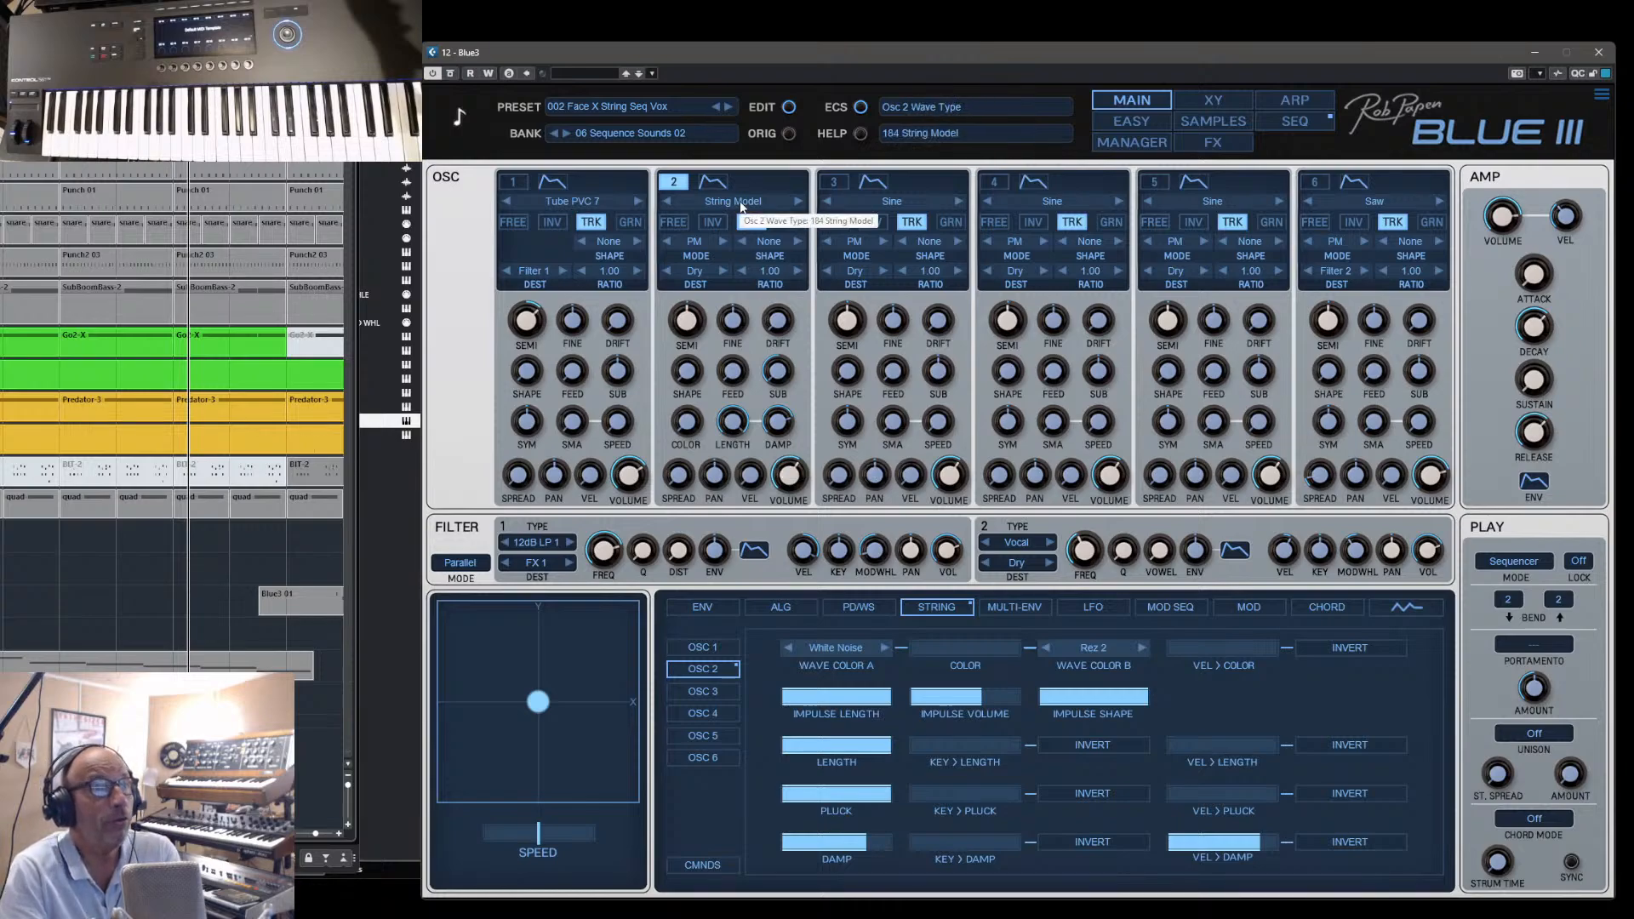
# - Load the Gong 1 sample from the Sample Special group into oscillator 2
pyautogui.click(740, 203)
pyautogui.moveTo(769, 331)
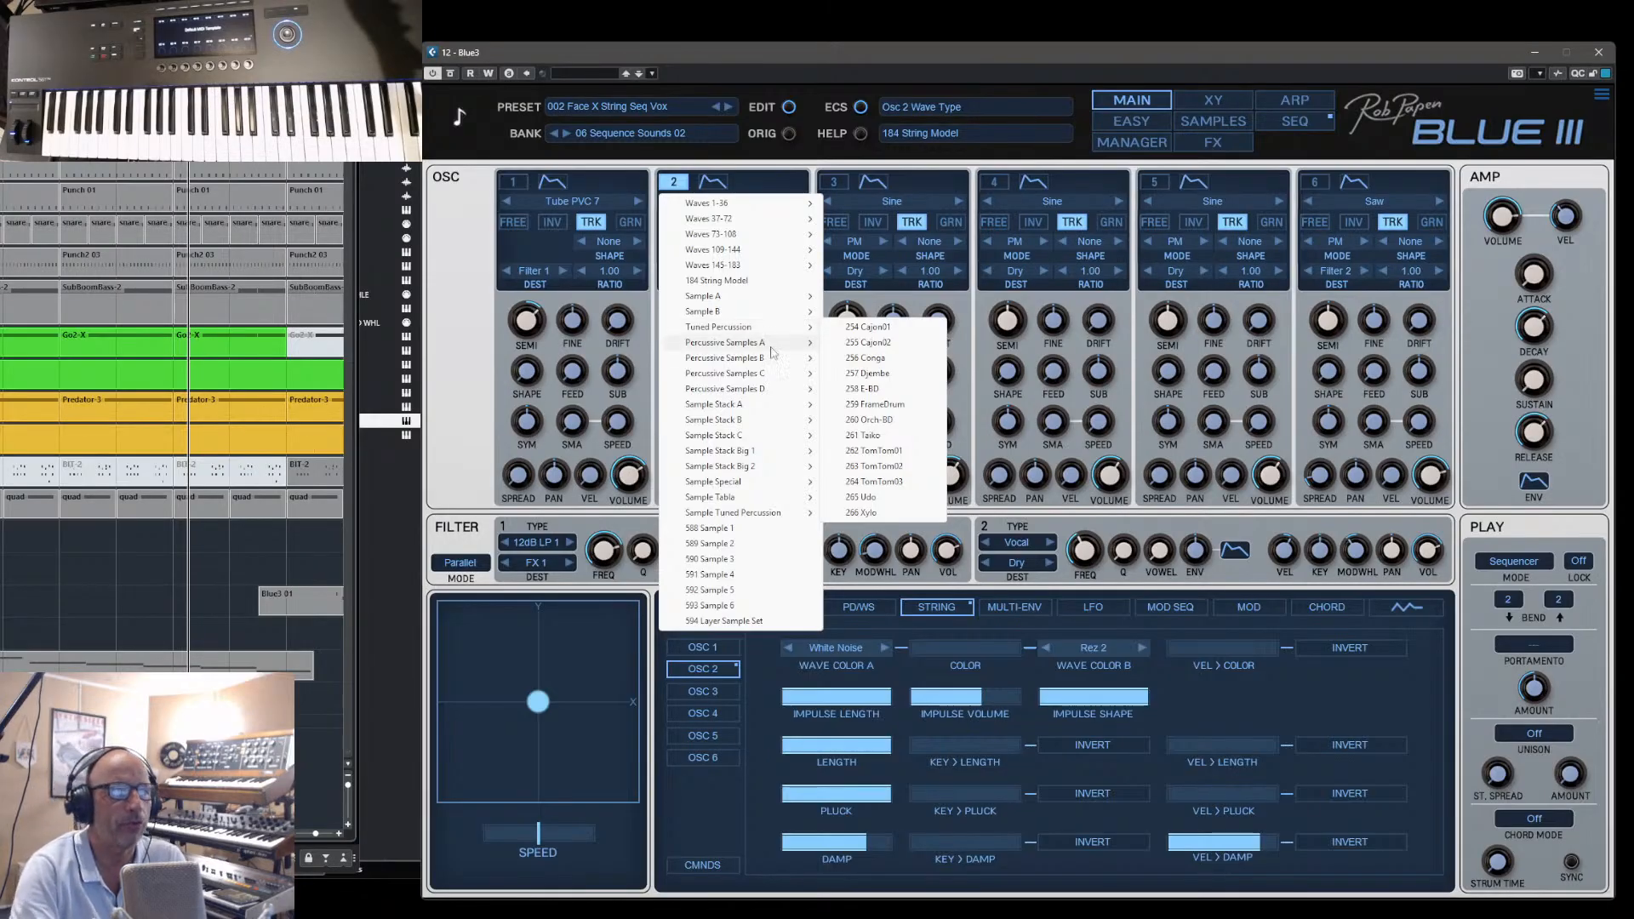
pyautogui.moveTo(740, 483)
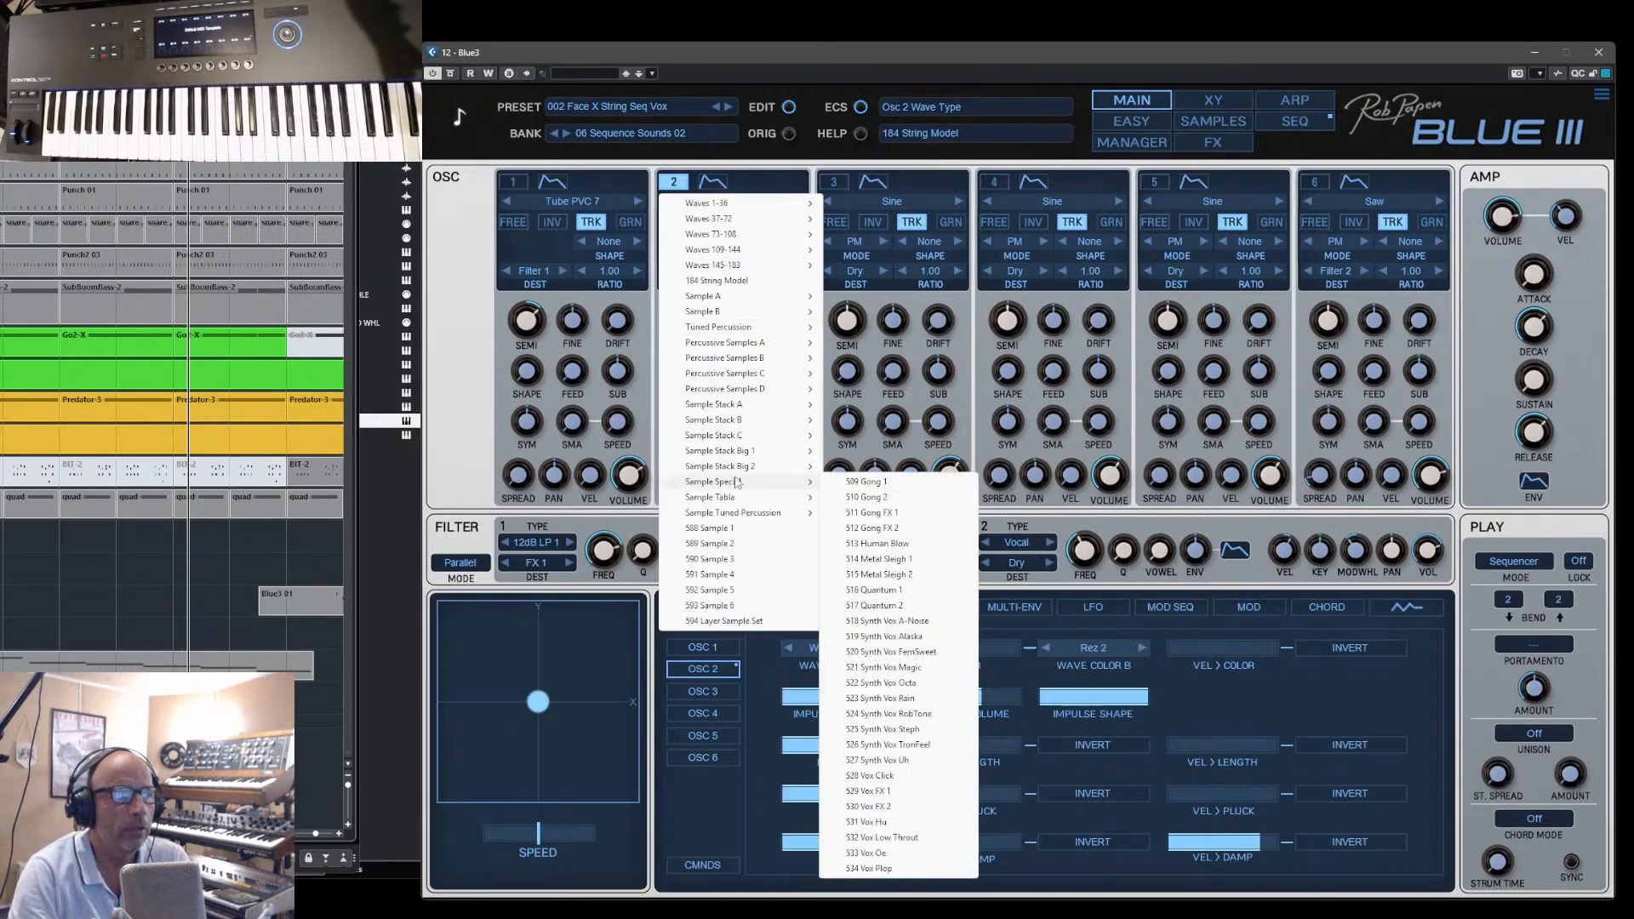
pyautogui.click(870, 481)
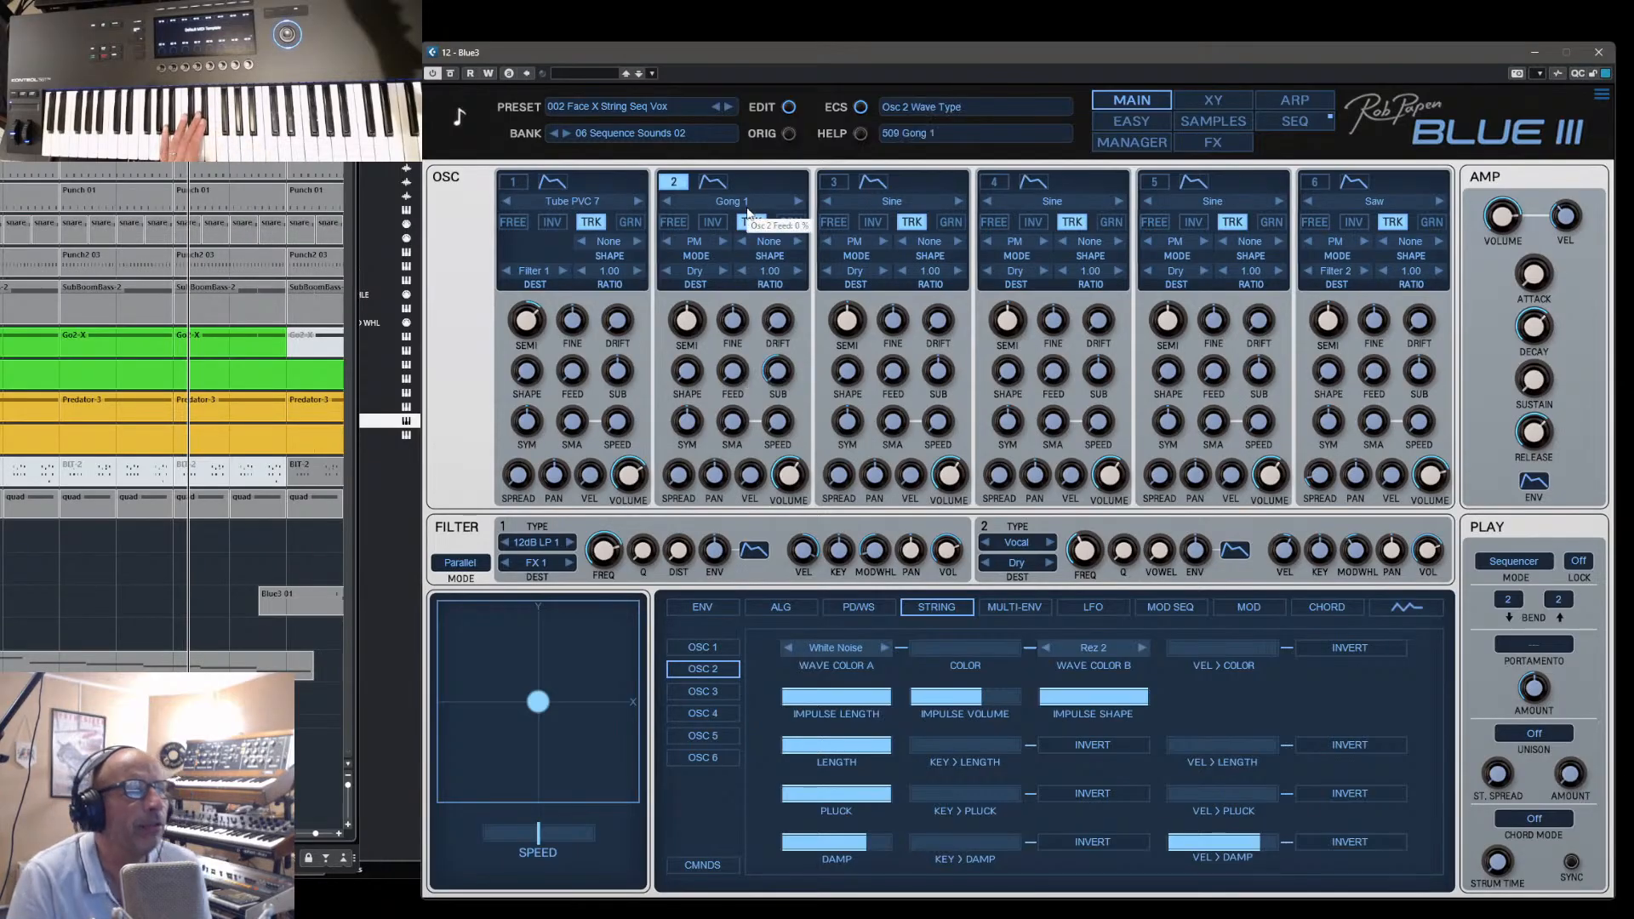
# - Audition Gong 1 in grain mode on oscillator 2 with a raised grain length and 78 % grain size, ending with grain off
pyautogui.click(790, 221)
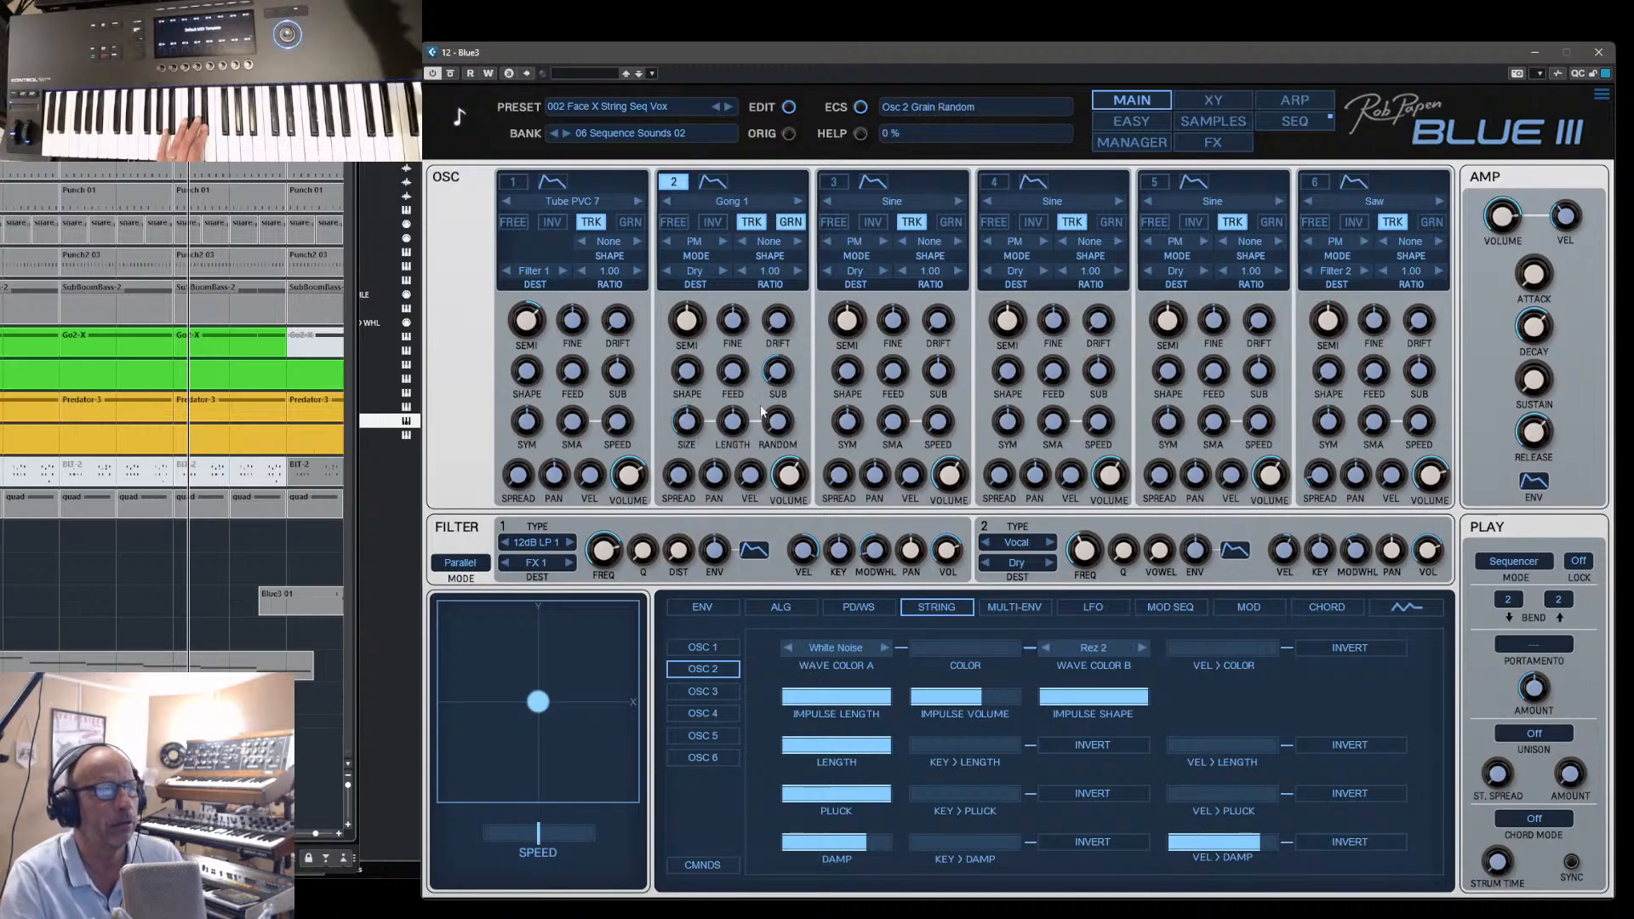
pyautogui.moveTo(692, 417); pyautogui.dragTo(750, 386)
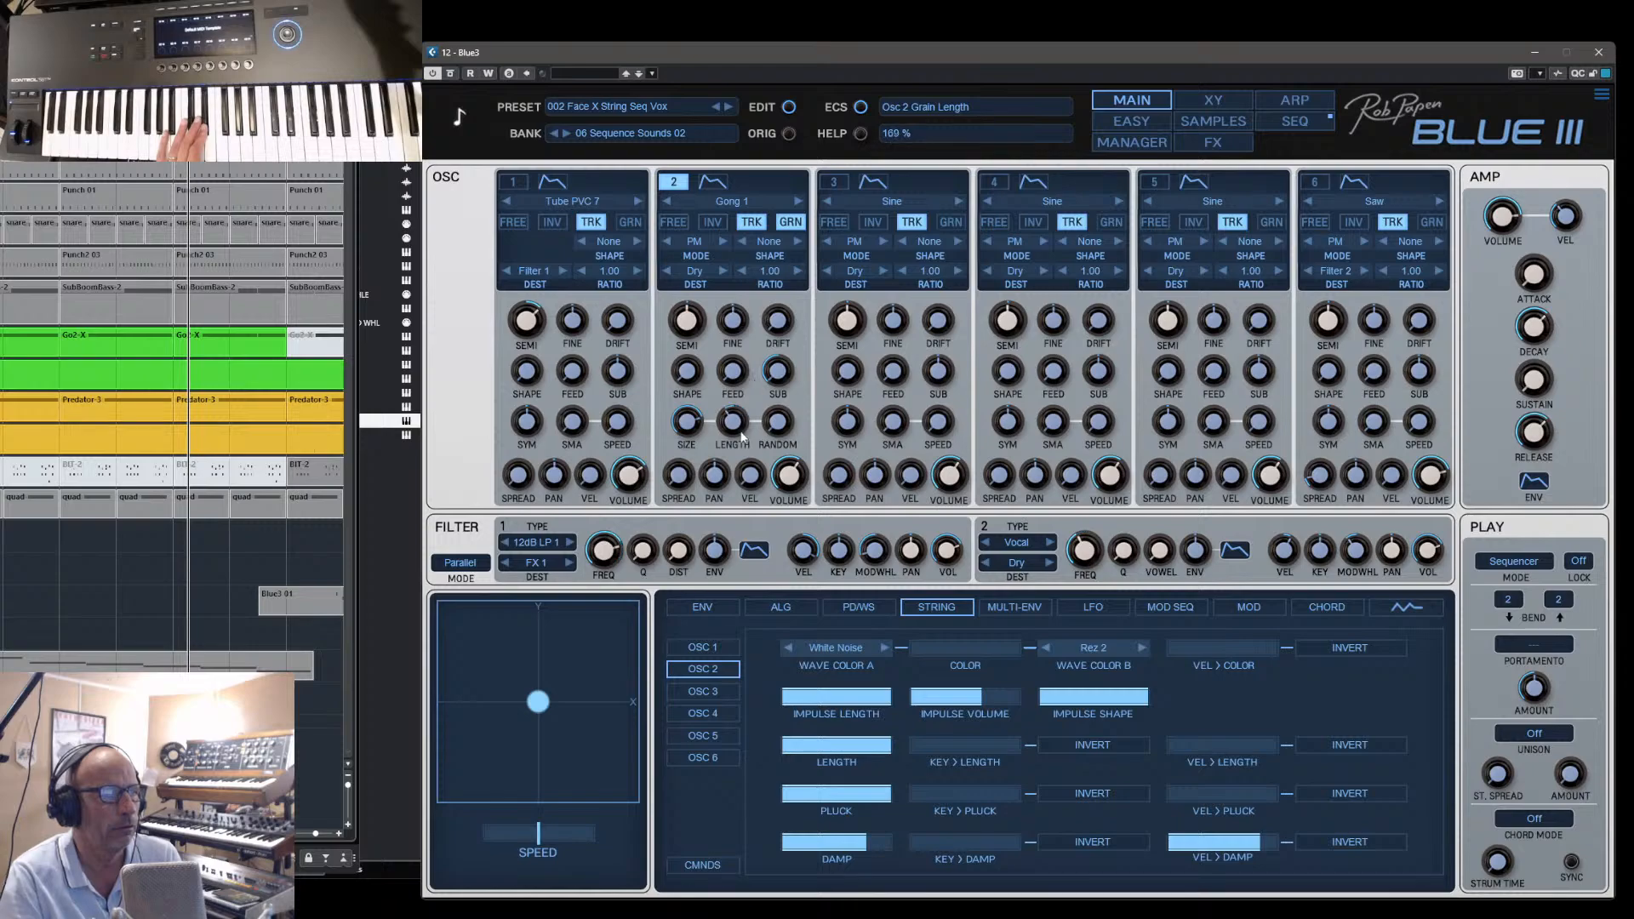
pyautogui.moveTo(698, 431); pyautogui.dragTo(752, 383)
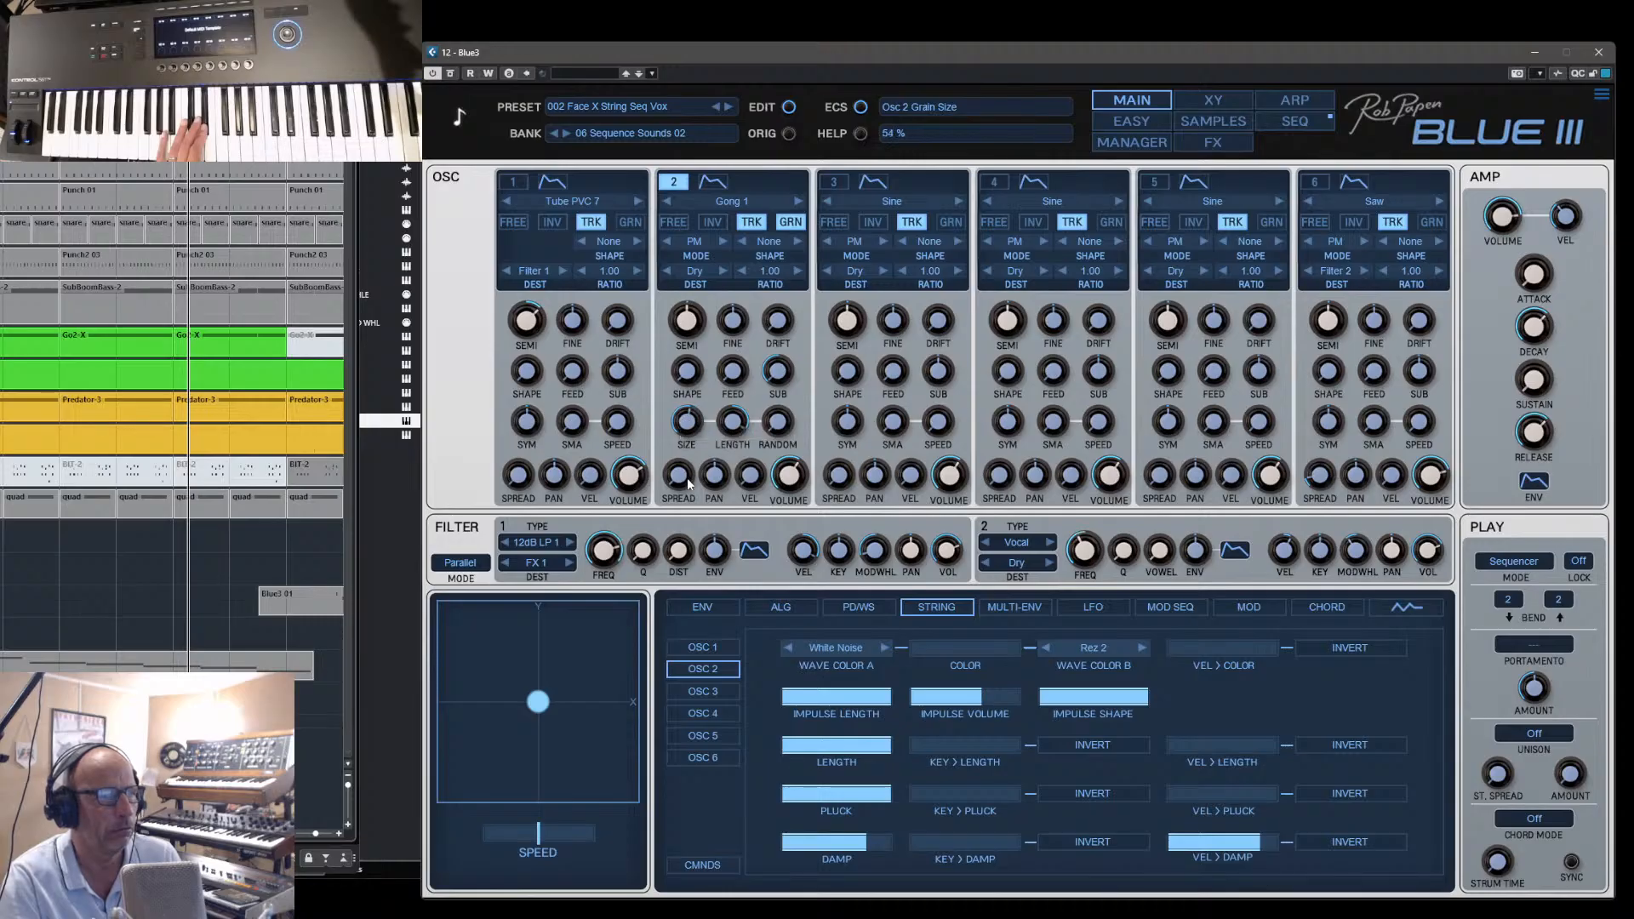
pyautogui.moveTo(690, 444); pyautogui.dragTo(692, 444)
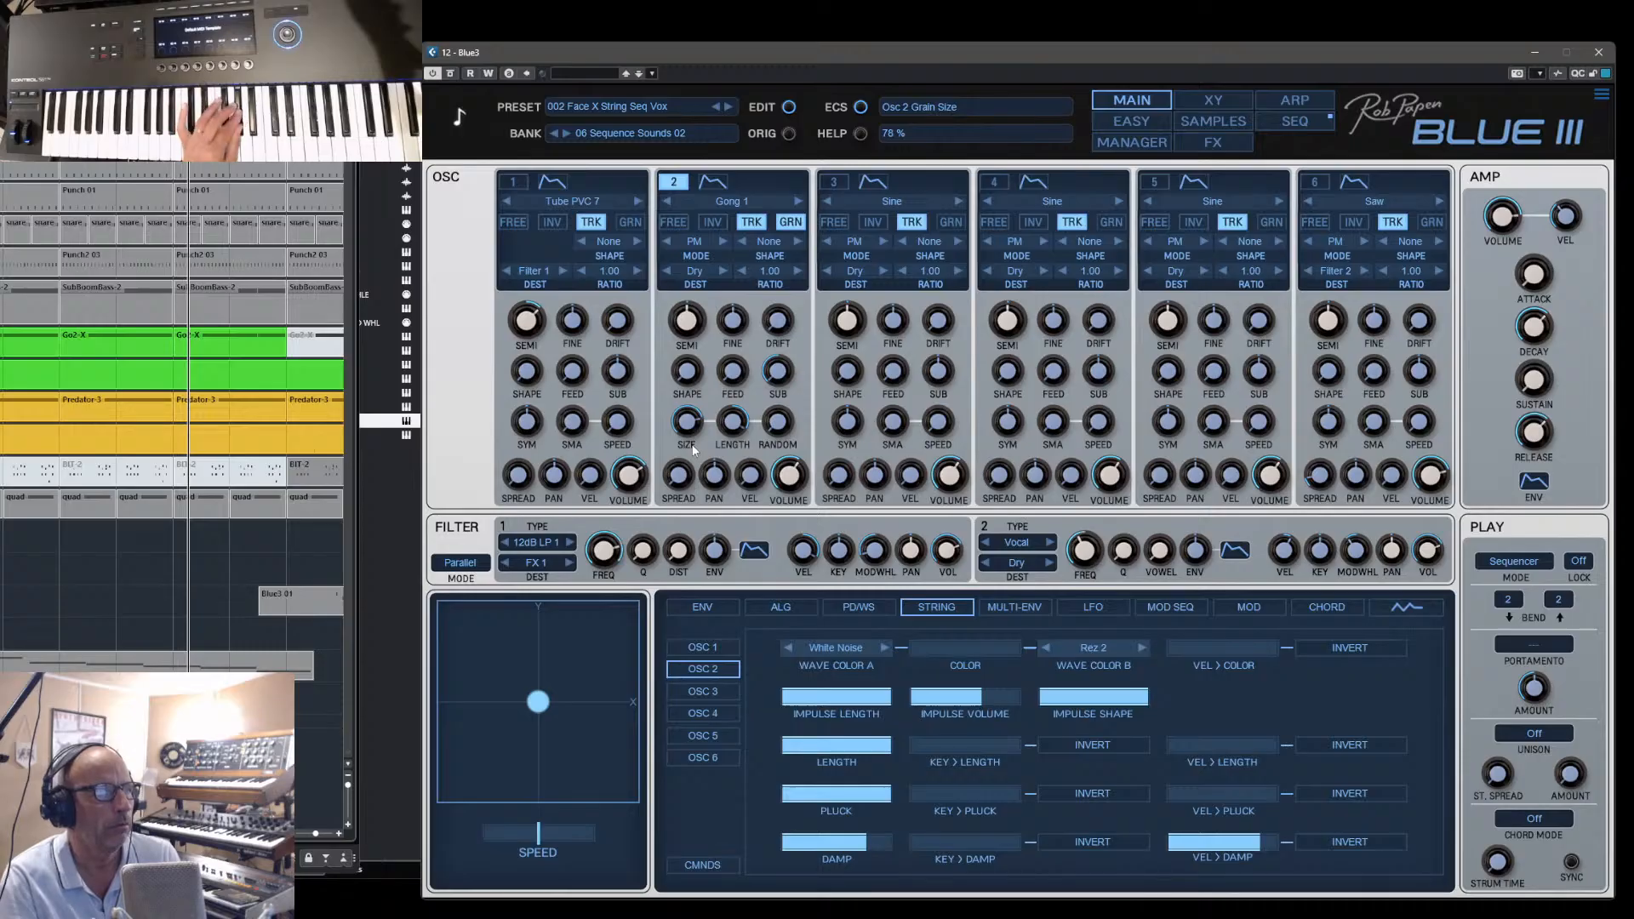
pyautogui.click(788, 222)
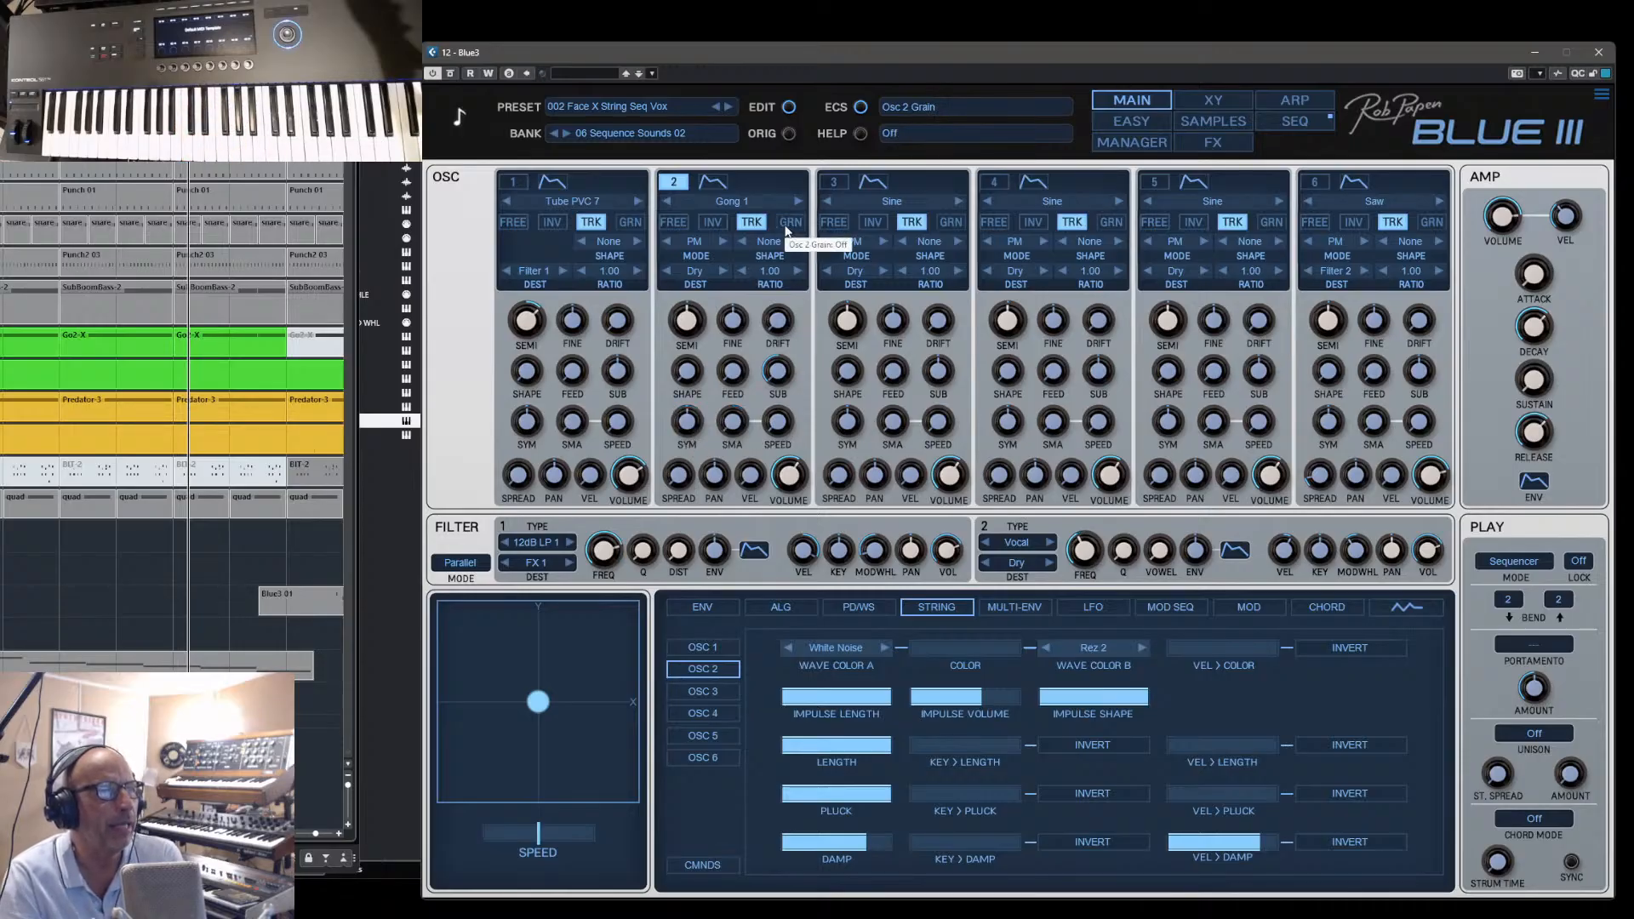
# - Change oscillator 2's wave type from the gong sample to the Sine wave
pyautogui.click(724, 208)
pyautogui.moveTo(732, 204)
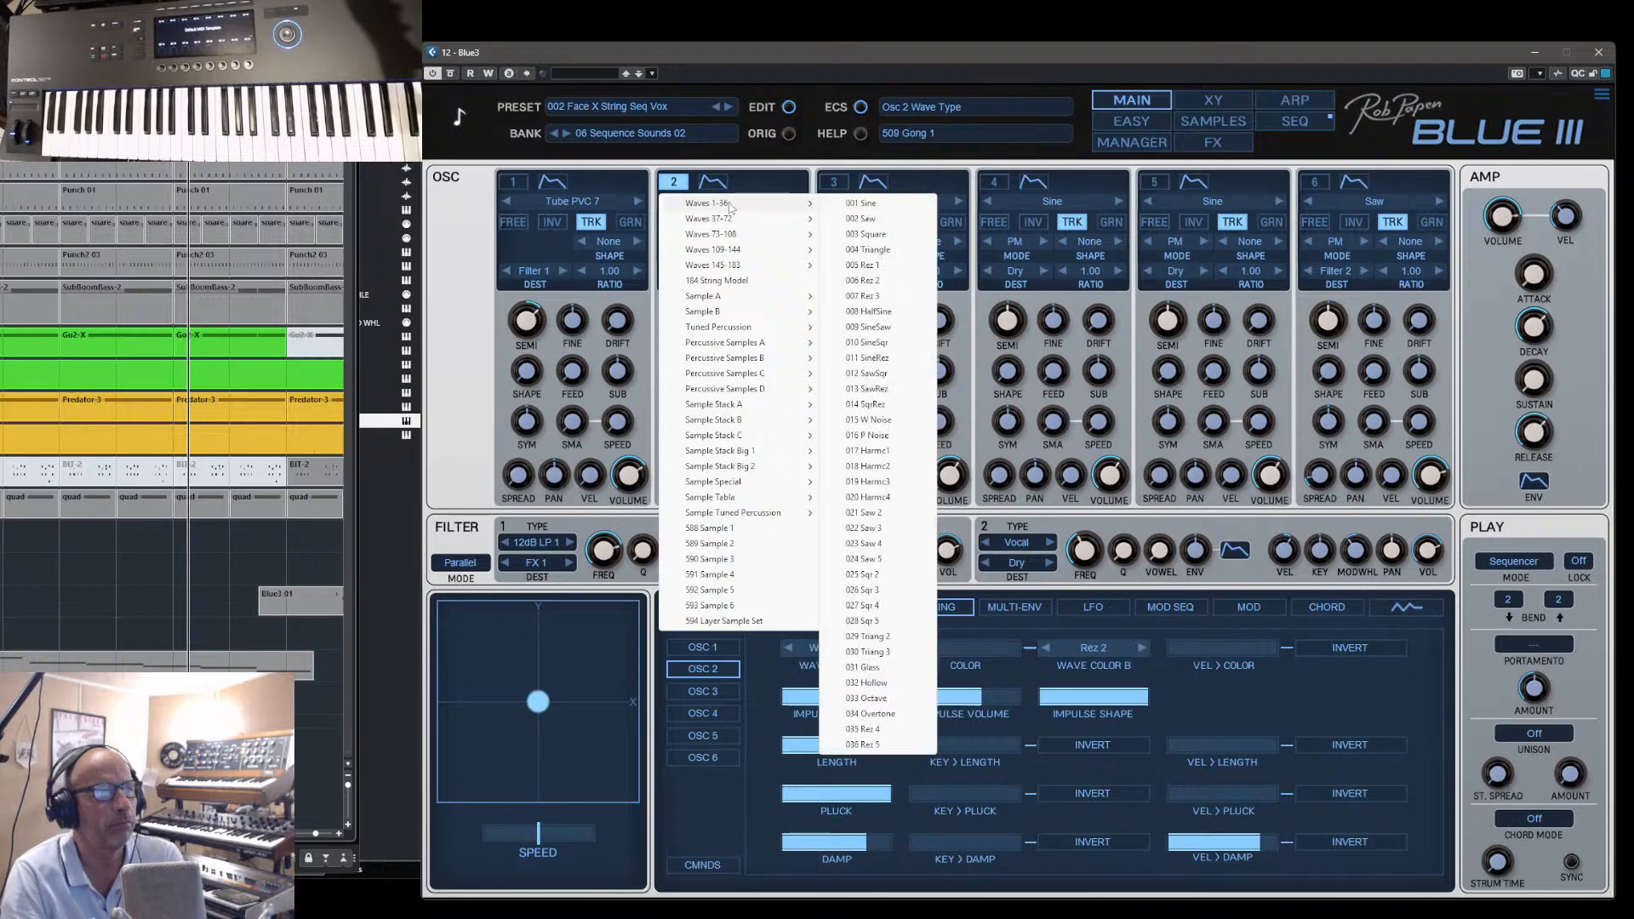
pyautogui.click(880, 205)
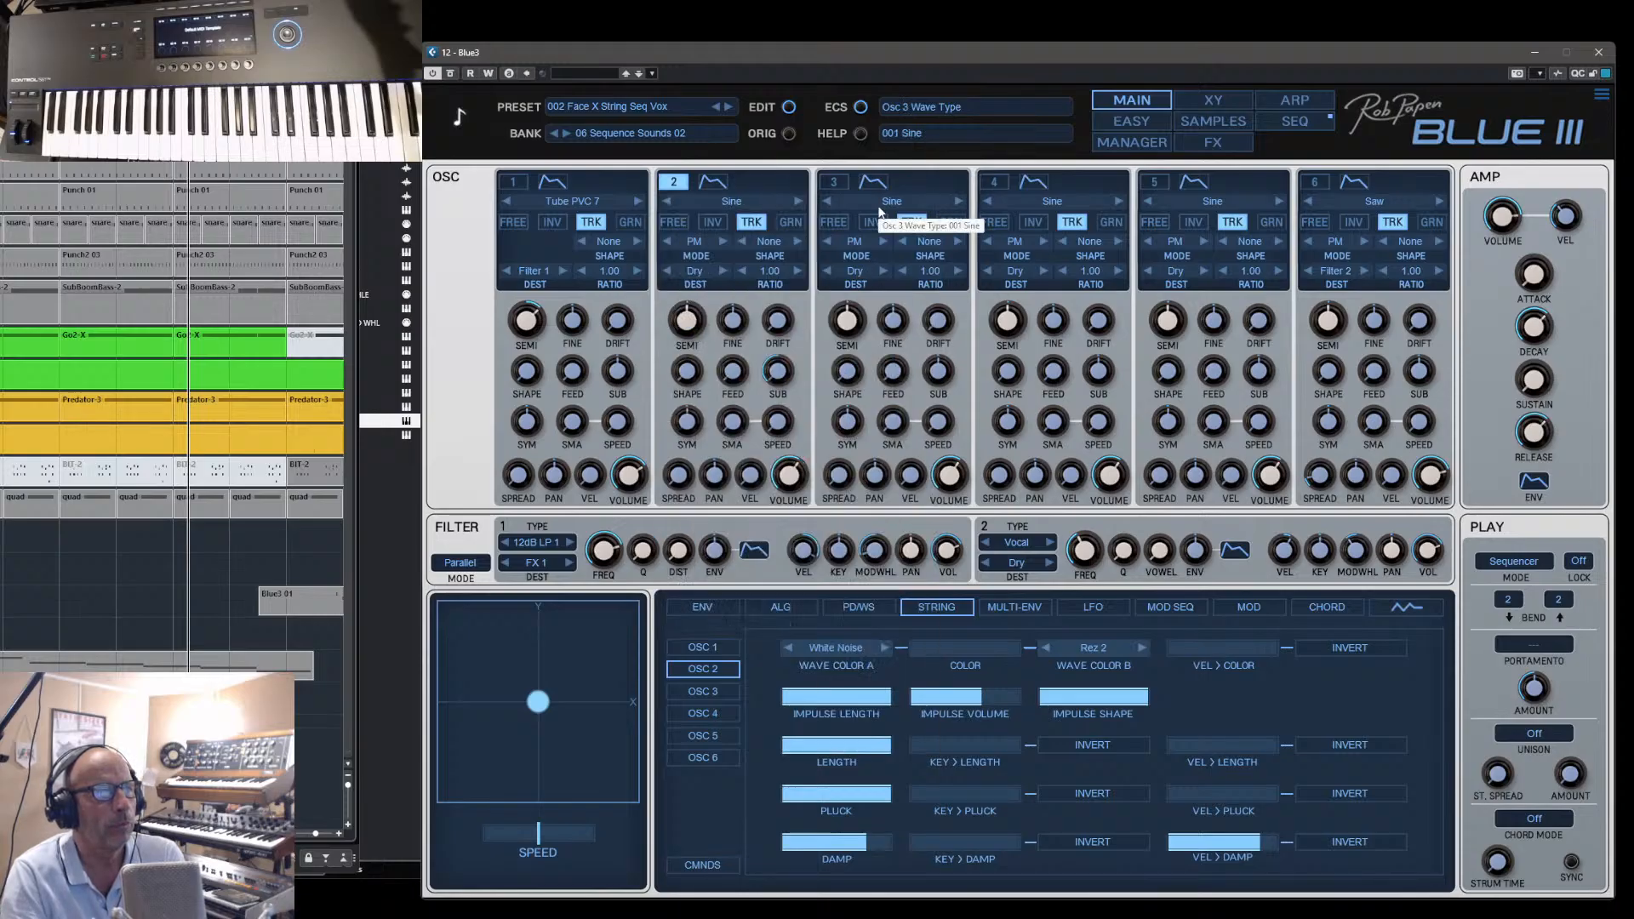
# - Audition the sine wave on oscillator 2 in grain mode with the grain length at 25 %, ending with grain off
pyautogui.click(791, 222)
pyautogui.click(792, 224)
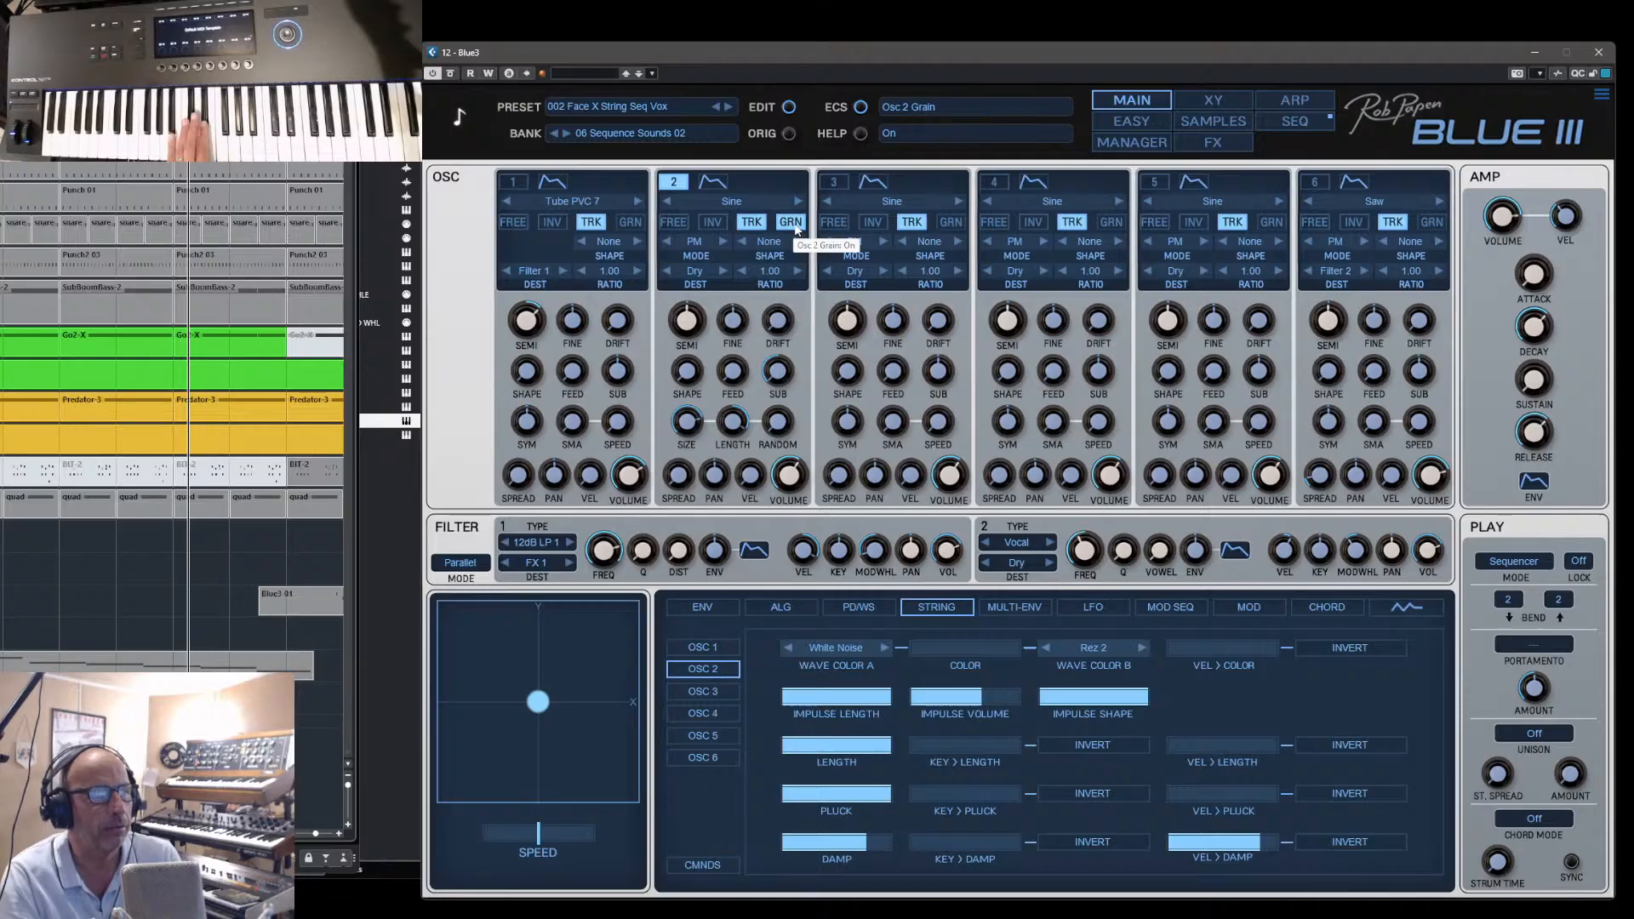
pyautogui.click(792, 223)
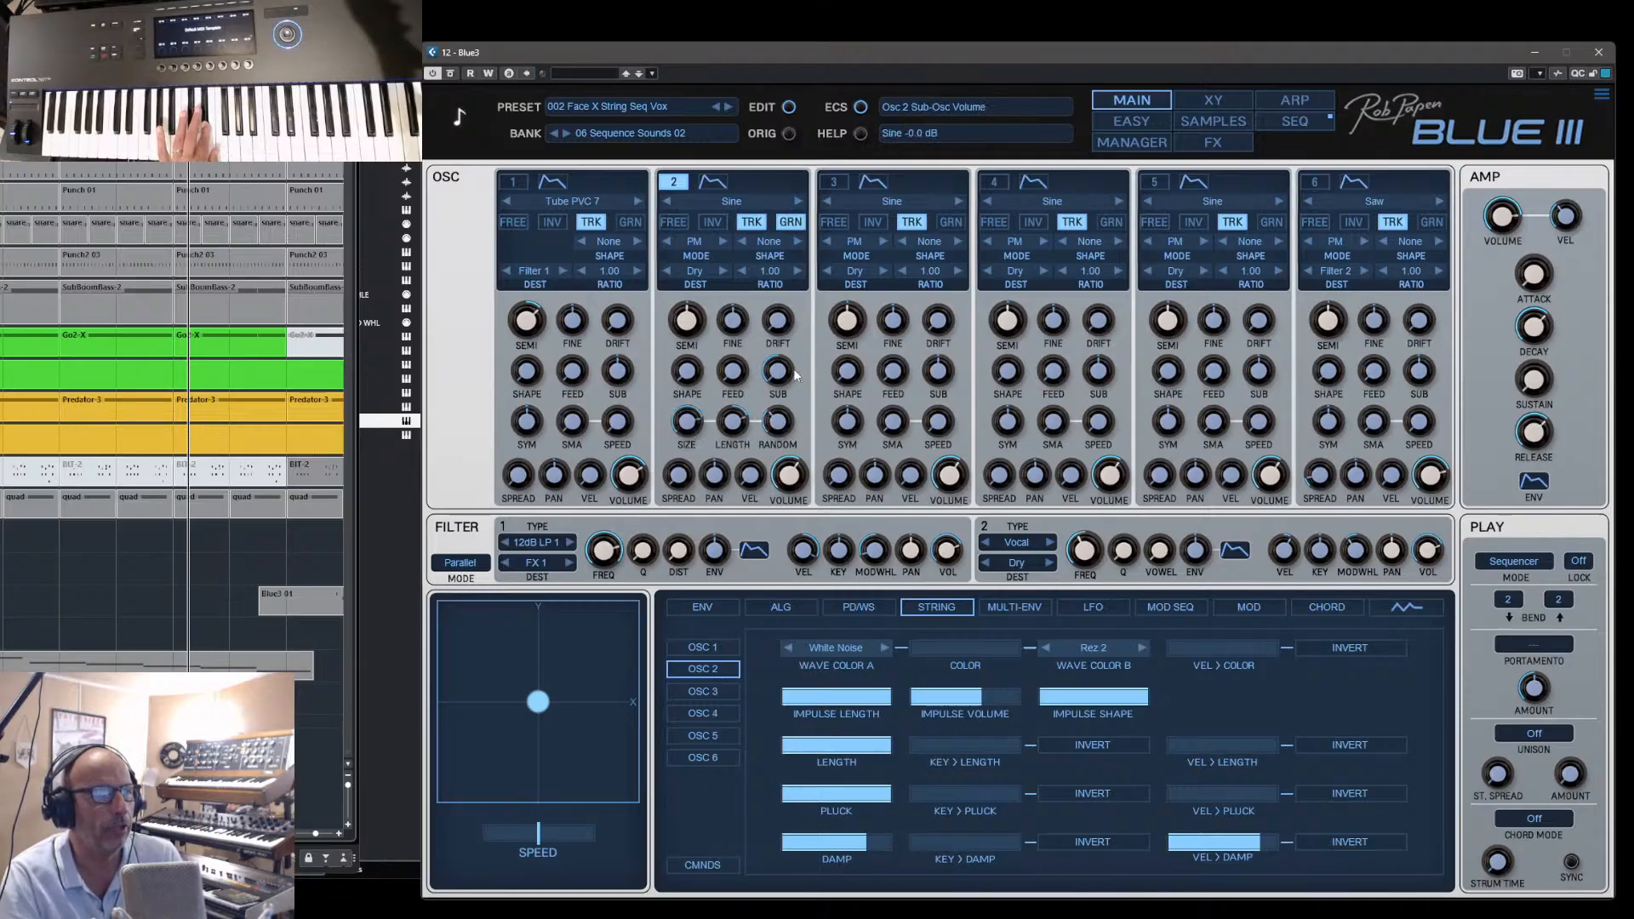
pyautogui.scroll(3, 733, 421)
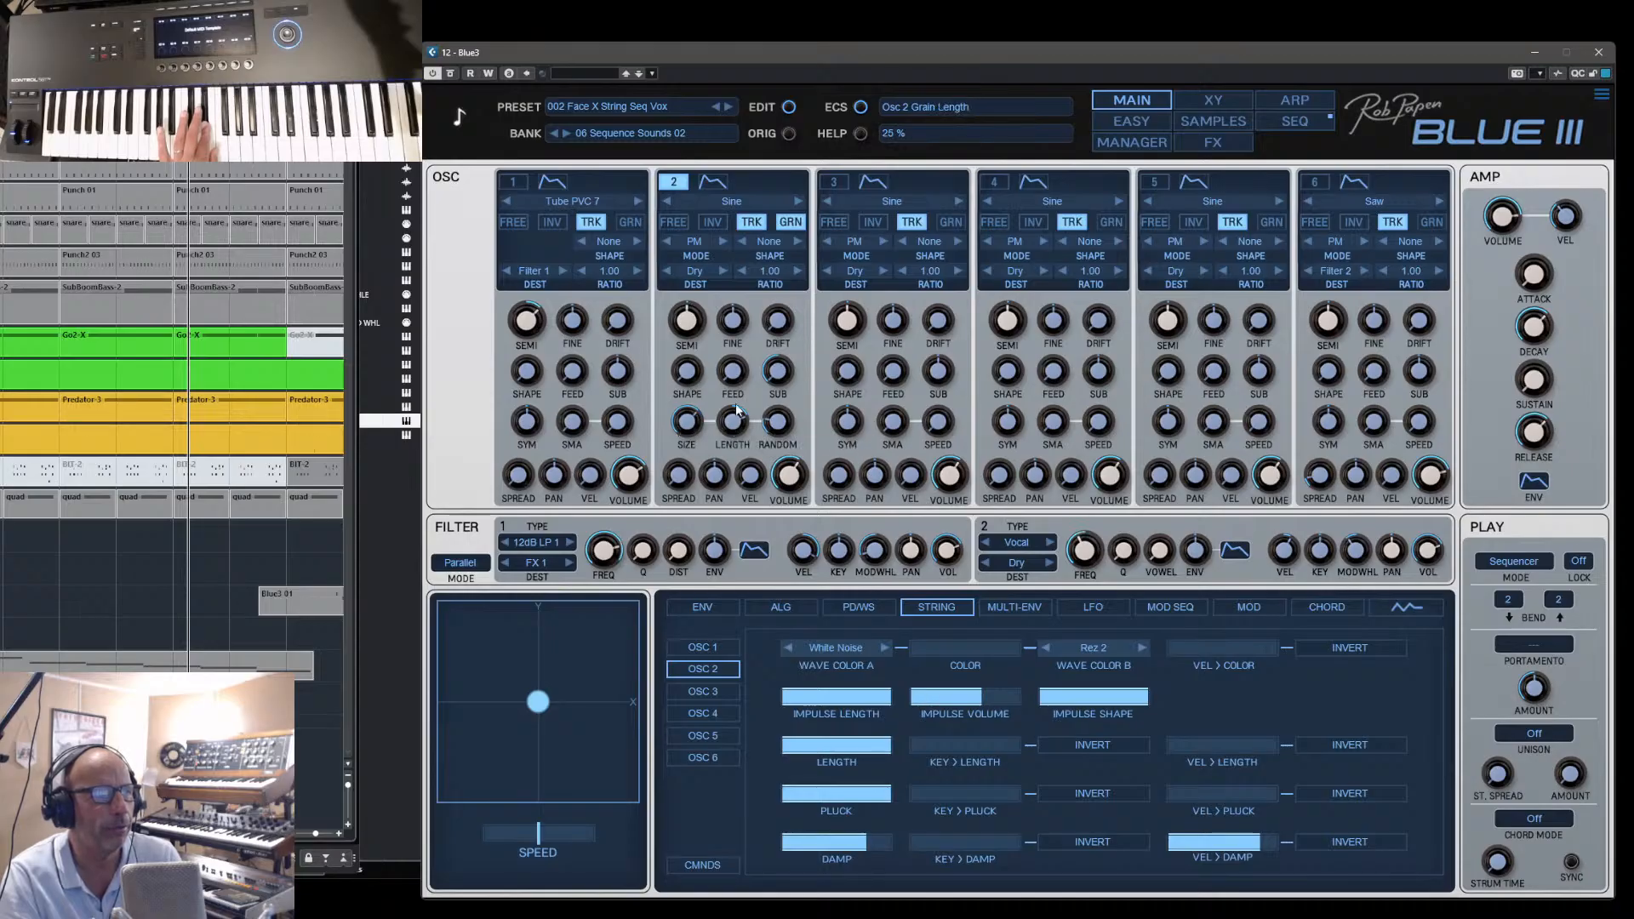
pyautogui.click(794, 225)
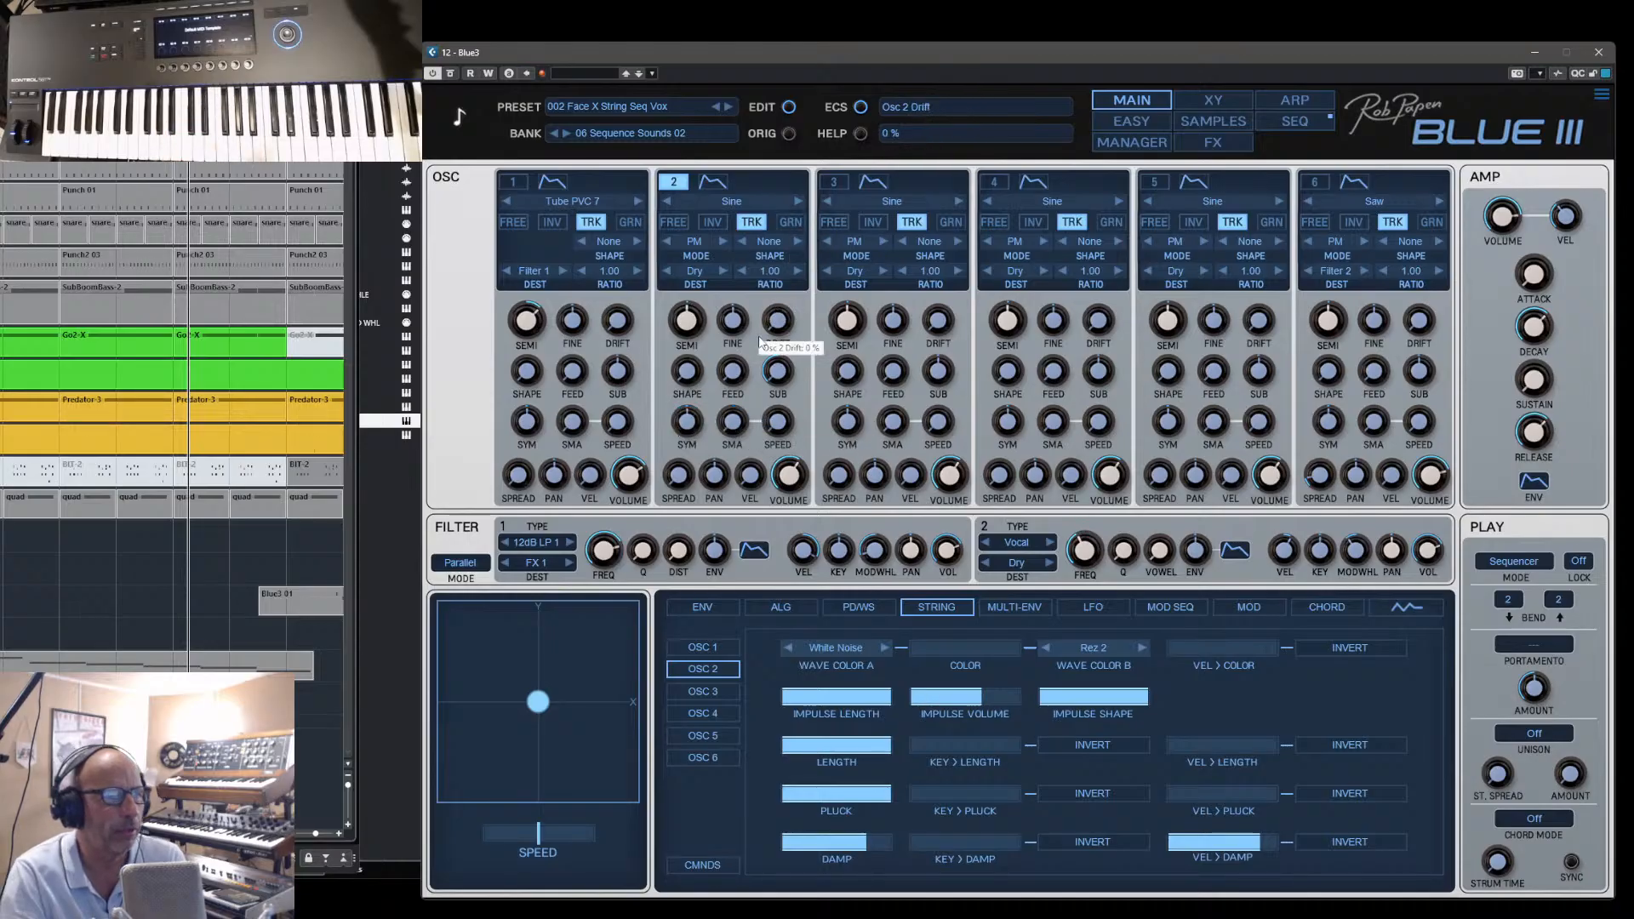